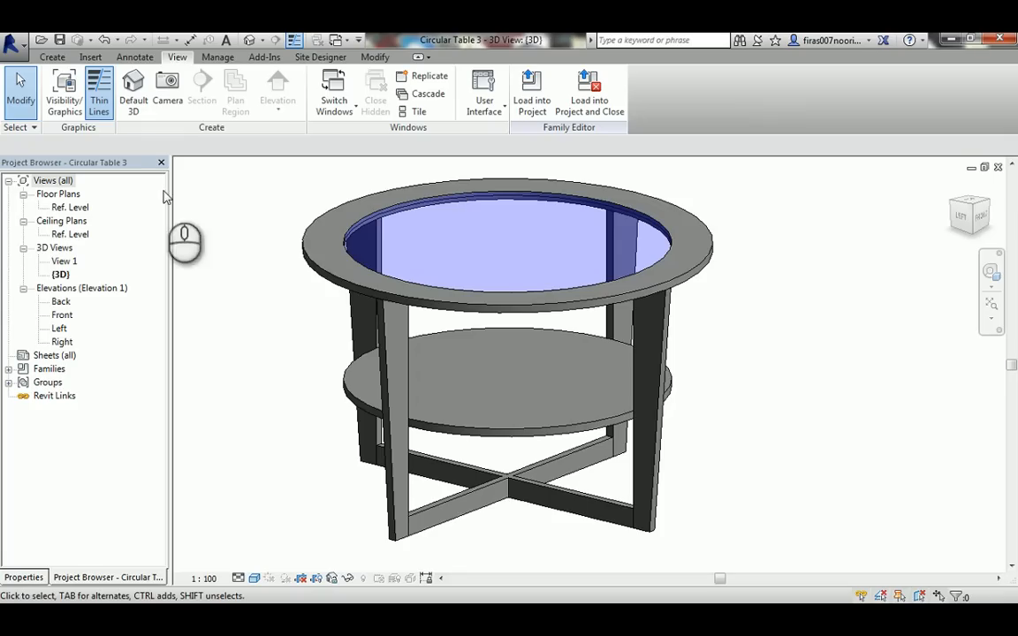
# Apply the 600R_500H family type to the circular table to preview its proportions.
pyautogui.click(52, 56)
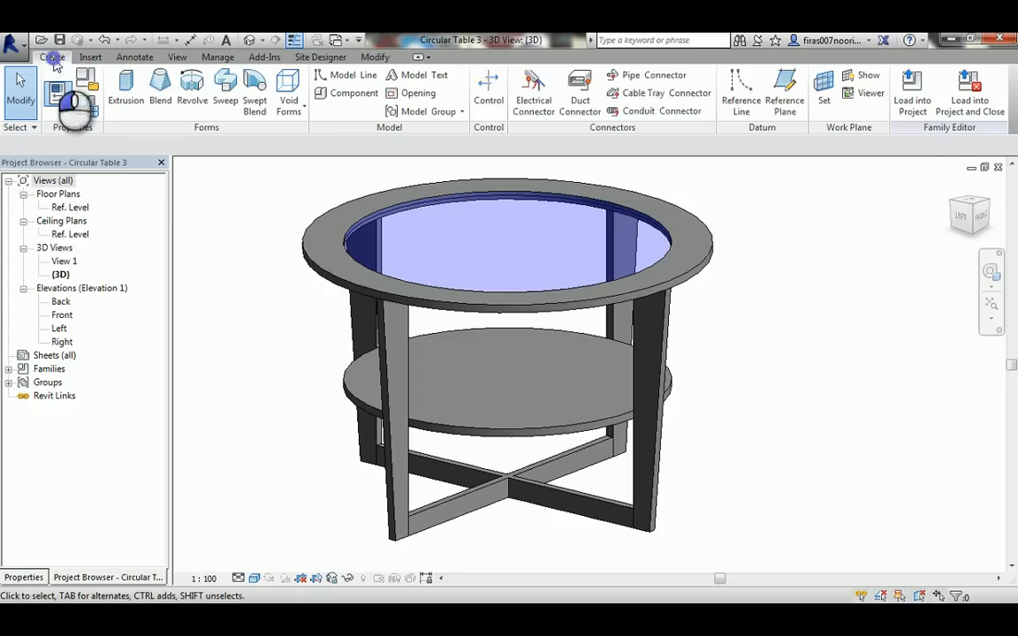
pyautogui.click(87, 109)
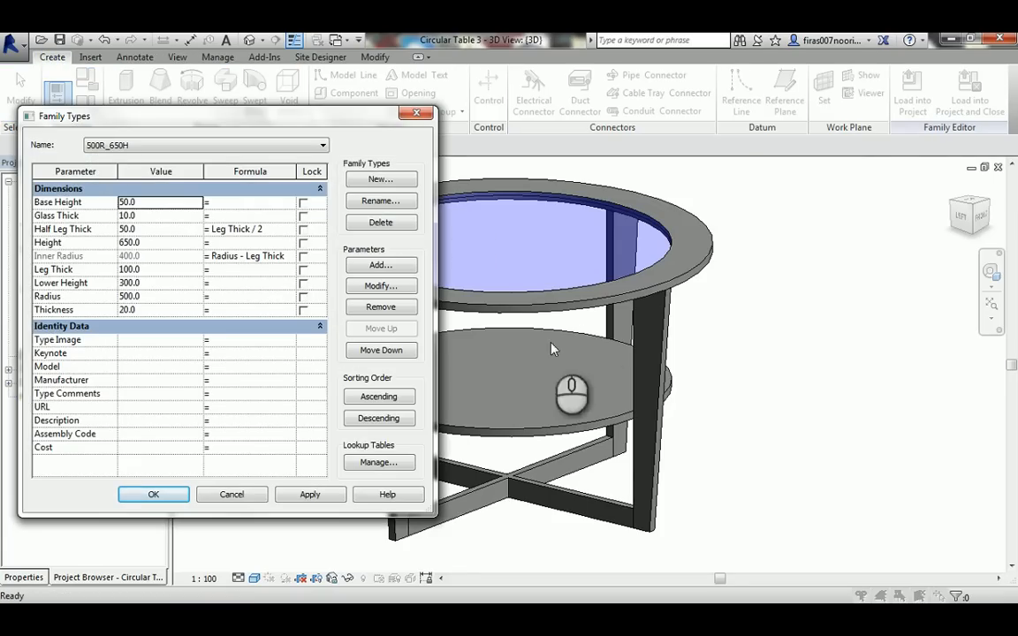
pyautogui.click(520, 299)
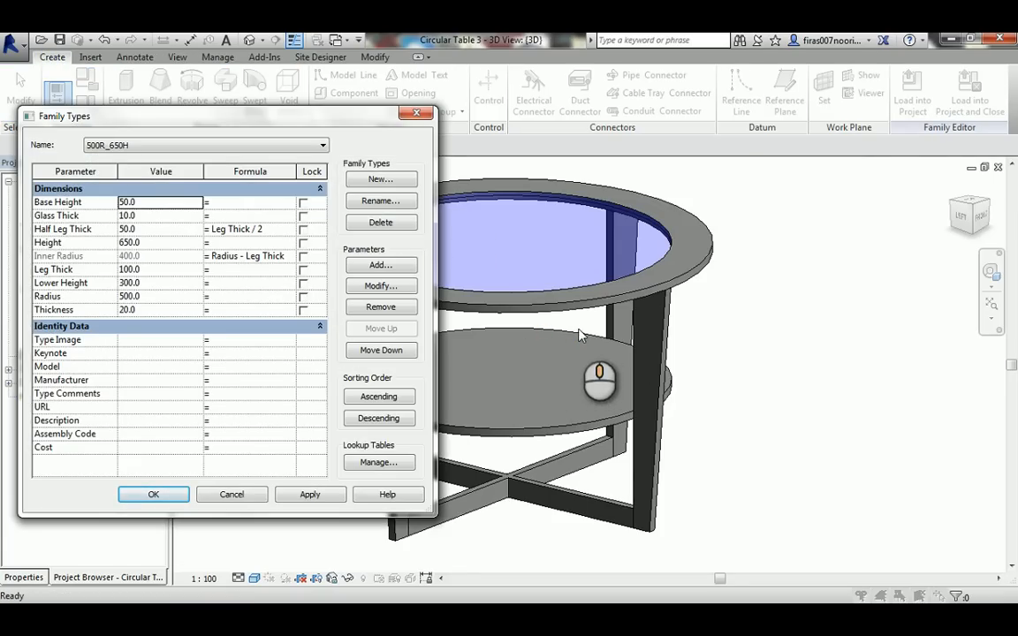
pyautogui.click(180, 146)
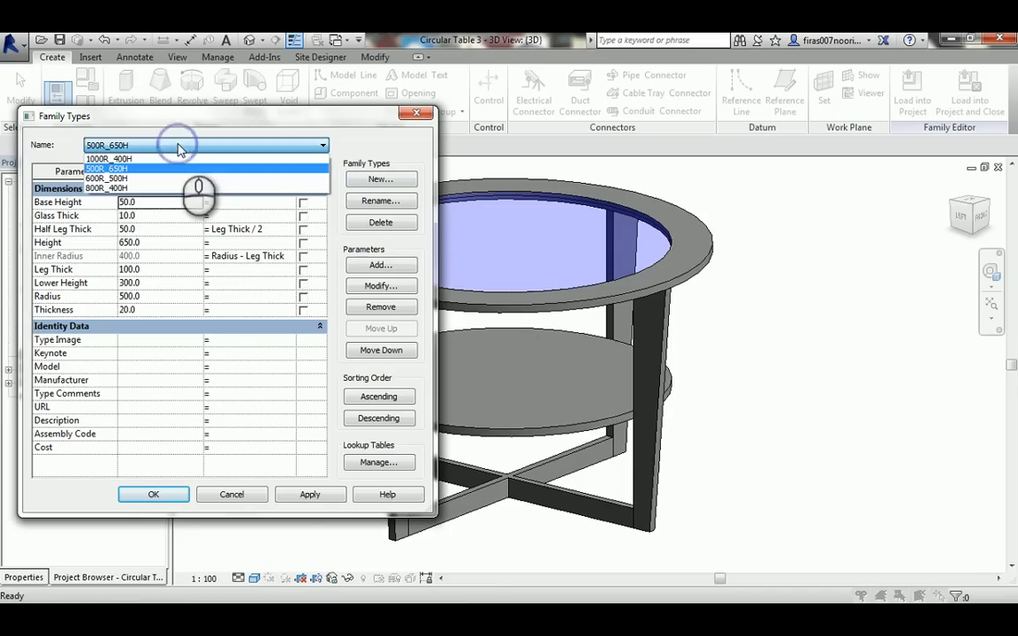
pyautogui.click(158, 179)
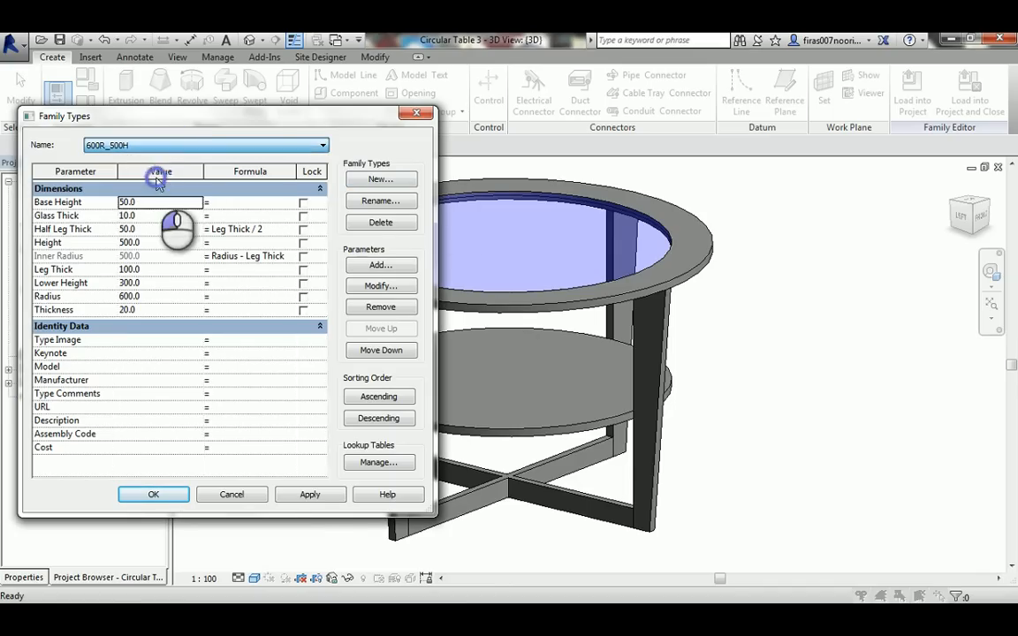
pyautogui.click(290, 501)
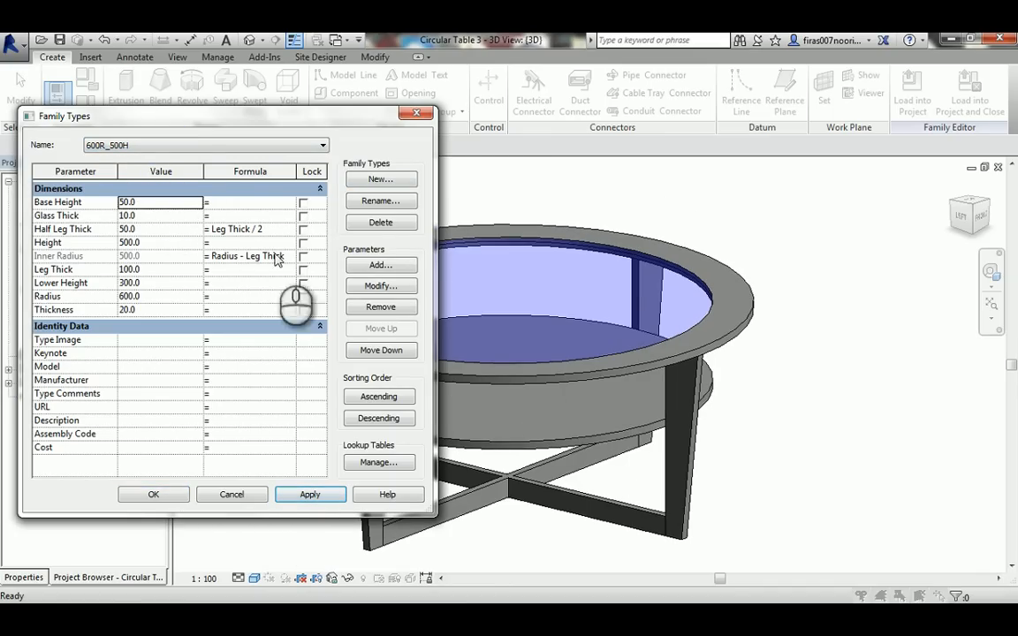
# Apply the 800R_400H family type to the circular table and view the resized model in 3D.
pyautogui.click(187, 148)
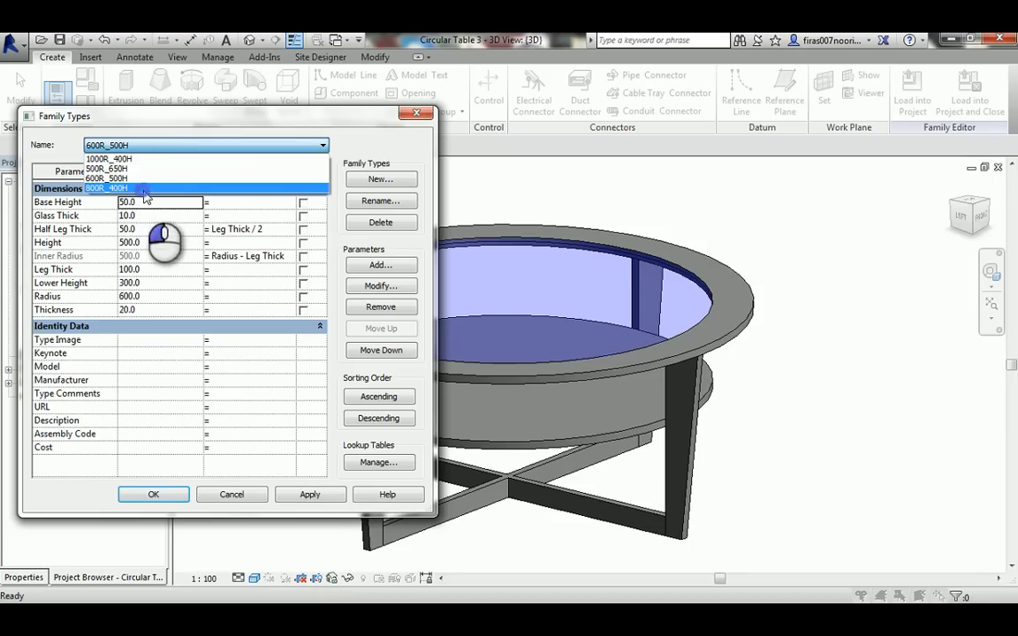
pyautogui.click(142, 188)
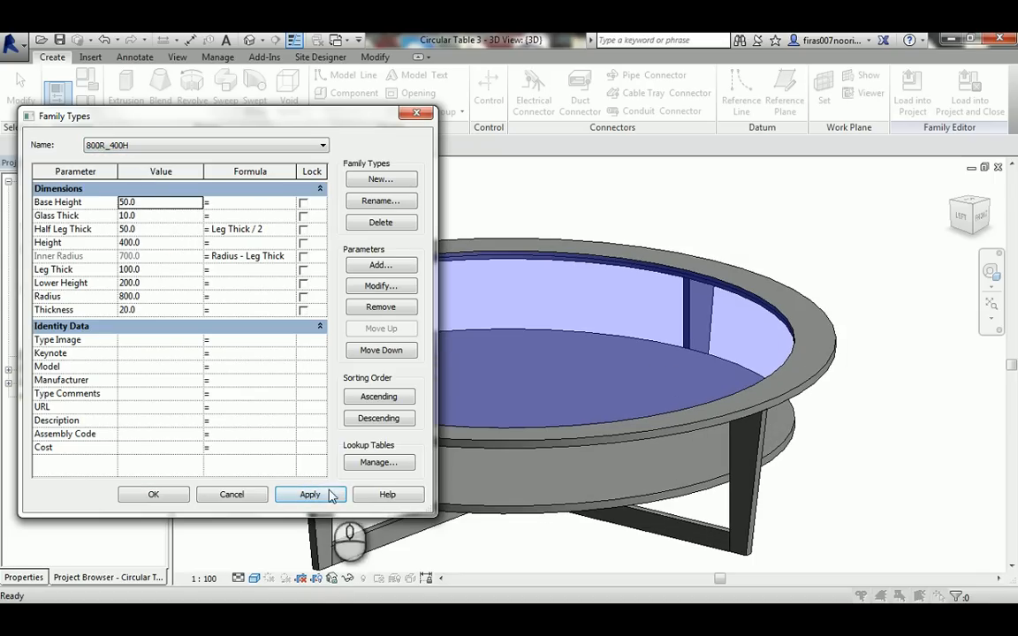
pyautogui.click(159, 494)
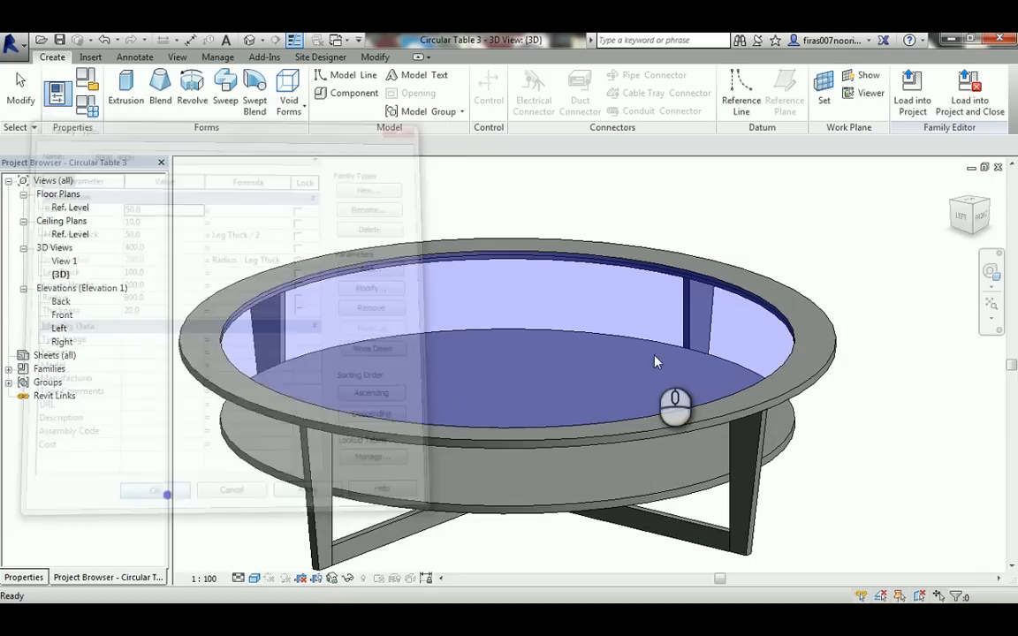
pyautogui.keyDown('shift'); pyautogui.moveTo(482, 382); pyautogui.dragTo(528, 346, button='middle'); pyautogui.keyUp('shift')
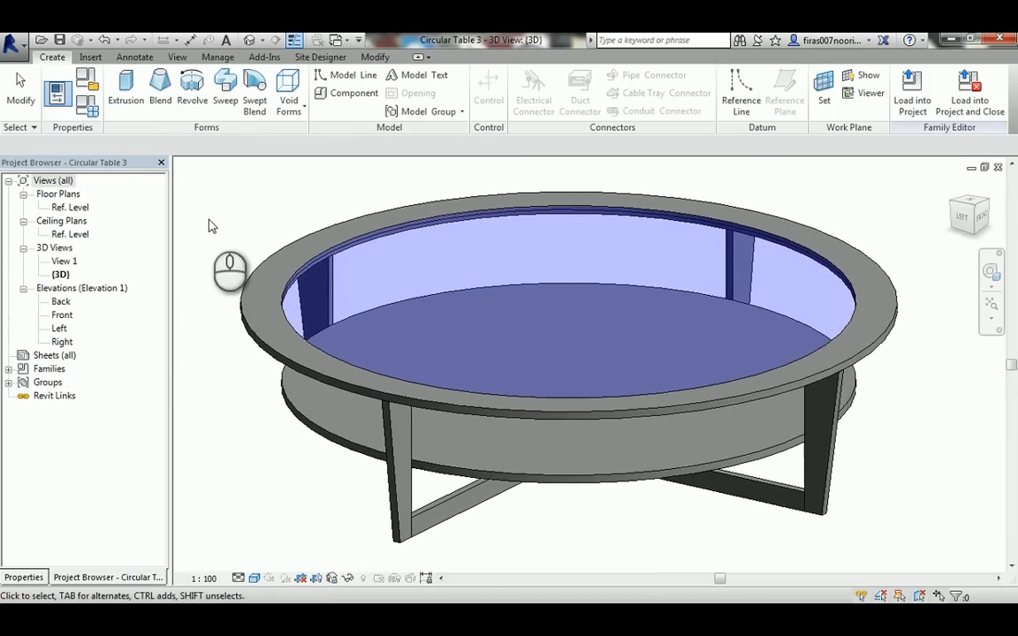
# Check the family types of the circular table once more and close the family without saving changes.
pyautogui.click(87, 106)
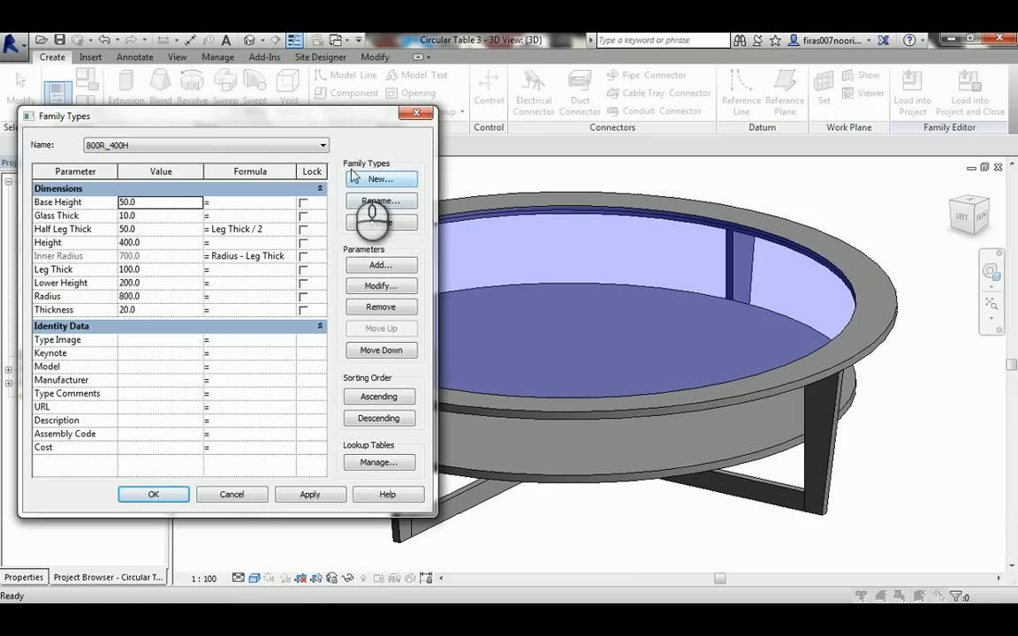
pyautogui.click(416, 114)
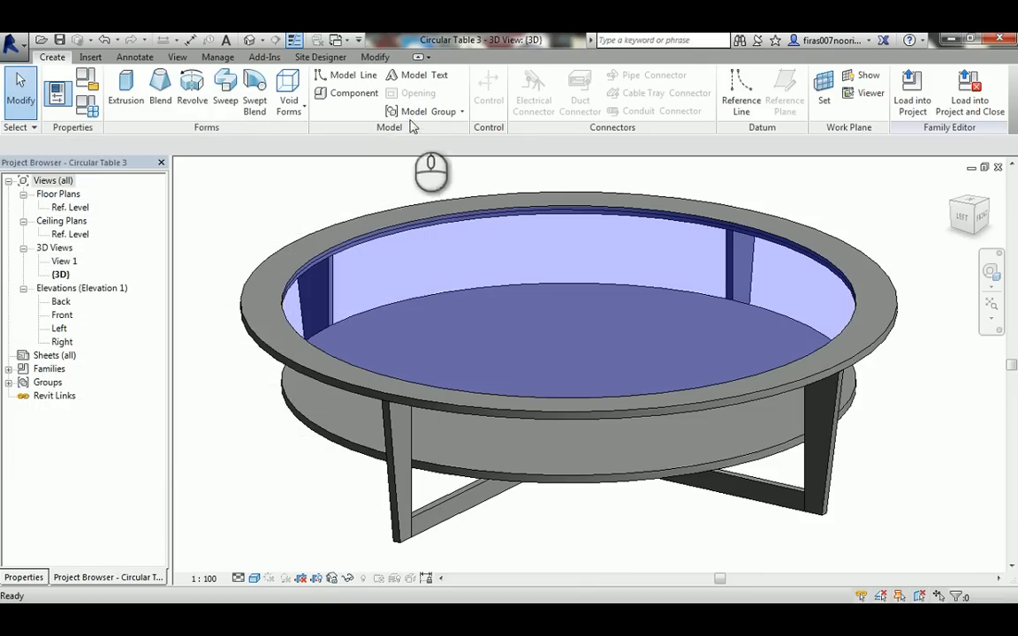
pyautogui.click(1000, 165)
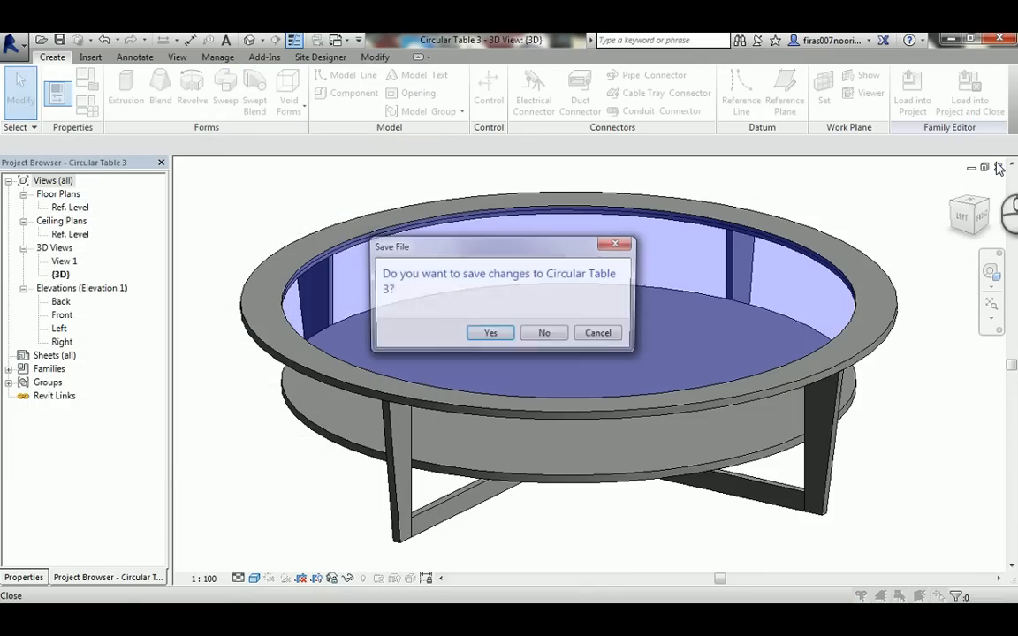
pyautogui.click(545, 335)
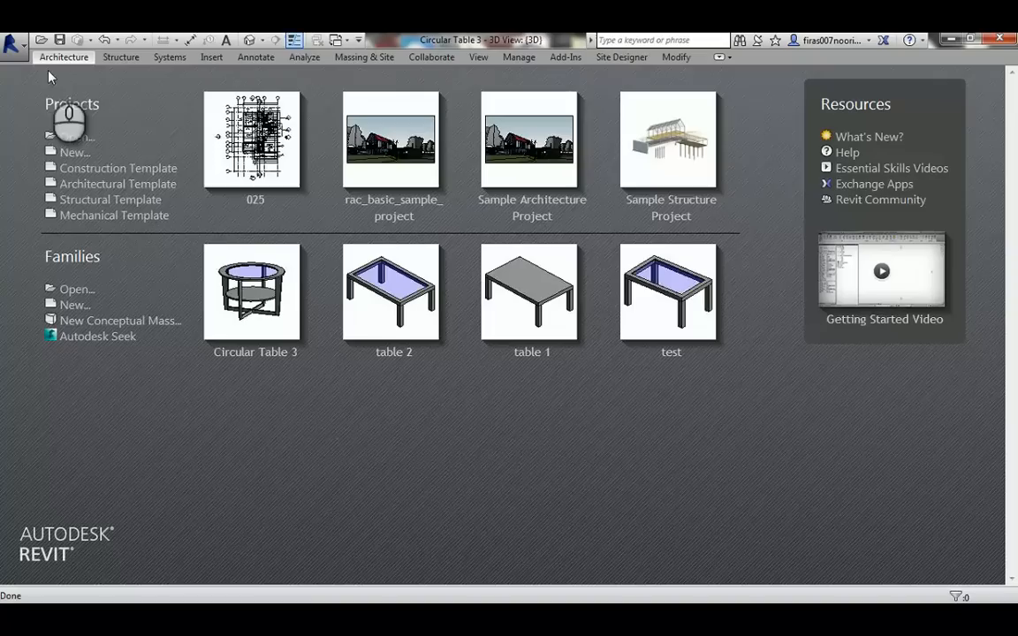
# Create a new family from the Metric Furniture template.
pyautogui.click(16, 49)
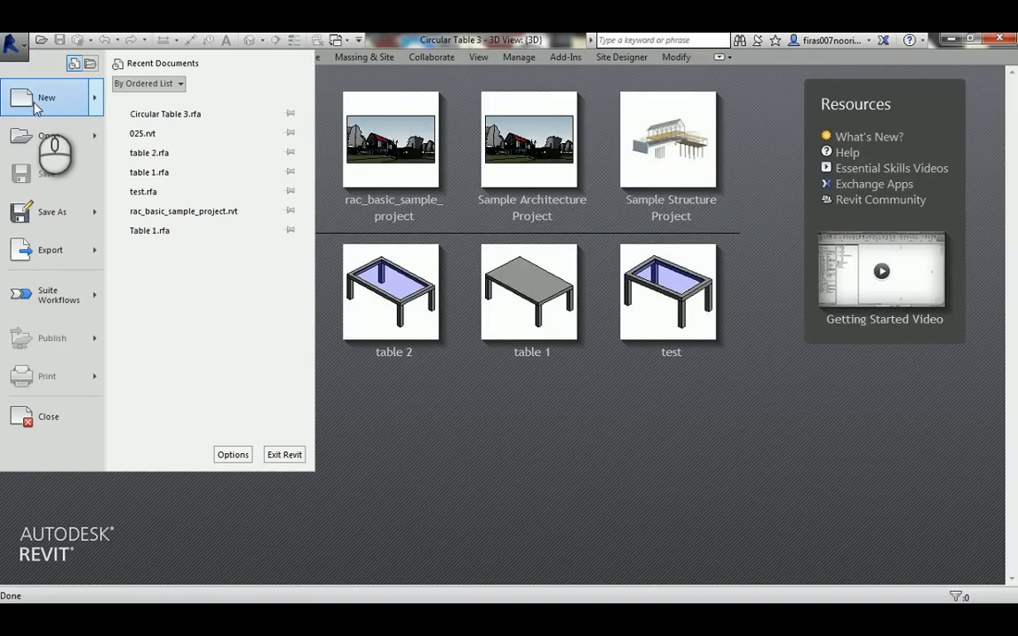
pyautogui.click(35, 102)
pyautogui.click(156, 141)
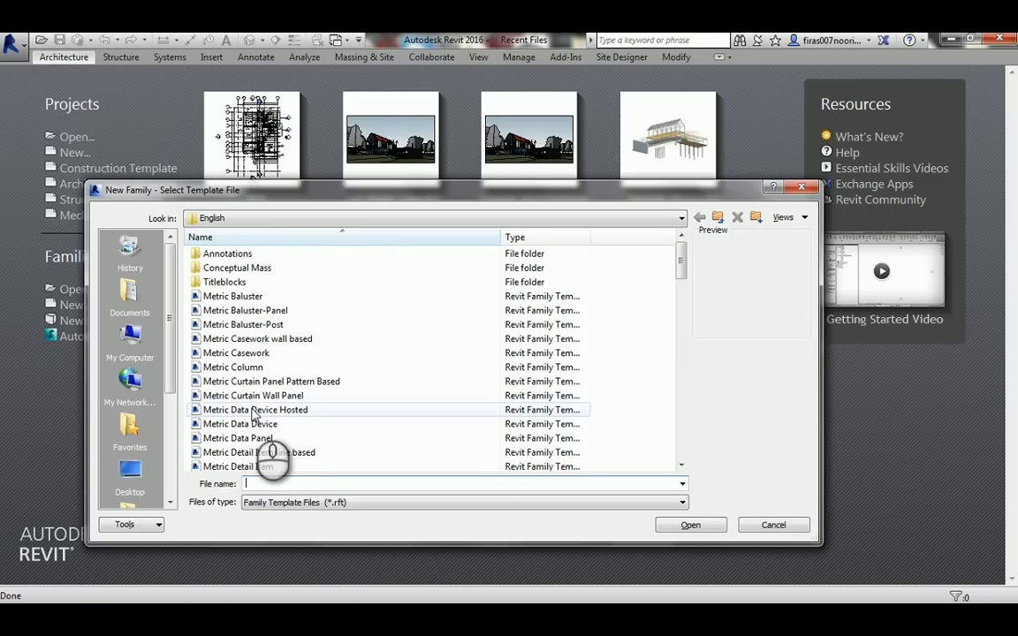
pyautogui.click(255, 411)
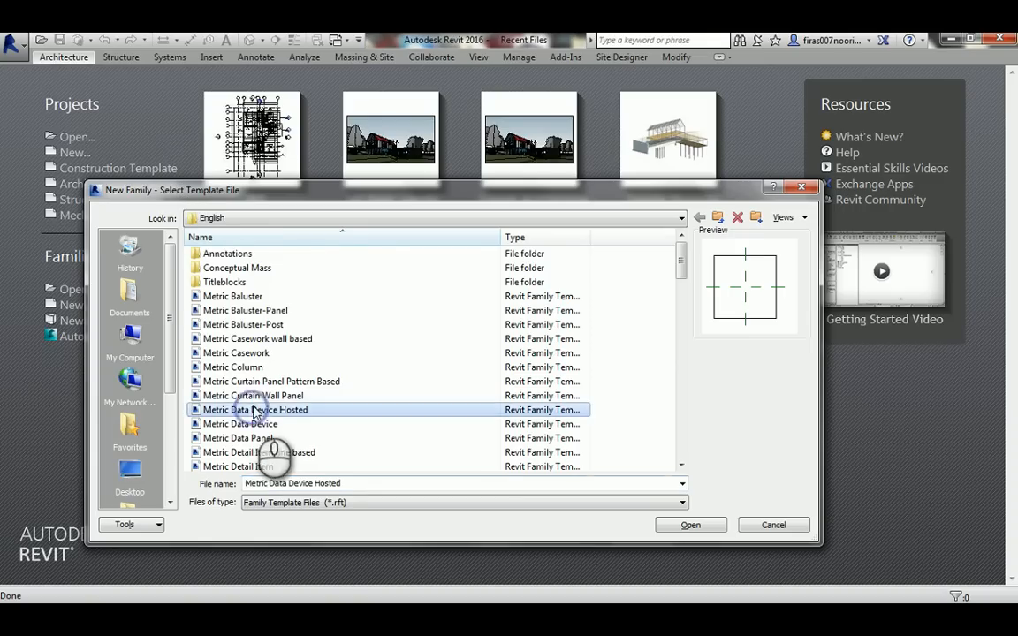
pyautogui.scroll(-3, 255, 411)
pyautogui.scroll(-3, 257, 406)
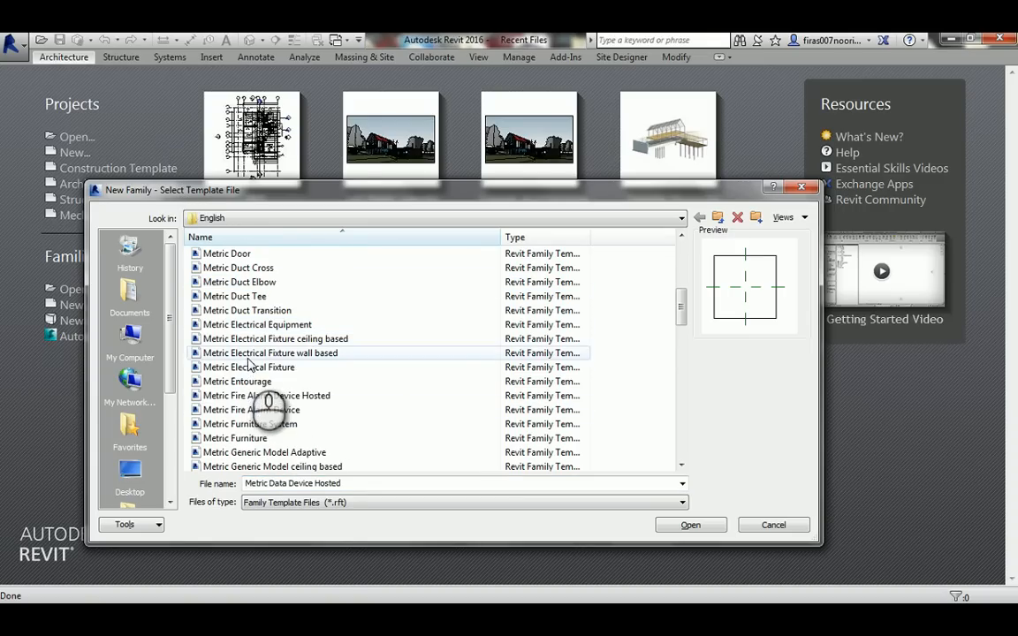
pyautogui.doubleClick(249, 439)
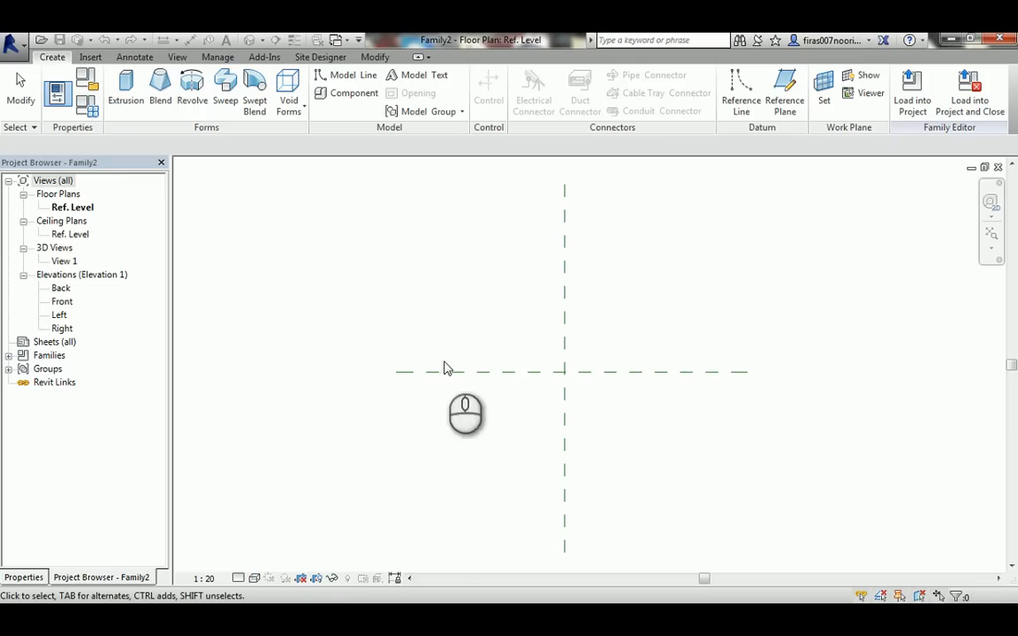
# Draw a vertical reference plane about 729 mm to the right of the vertical centre plane in the Ref. Level plan.
pyautogui.click(784, 95)
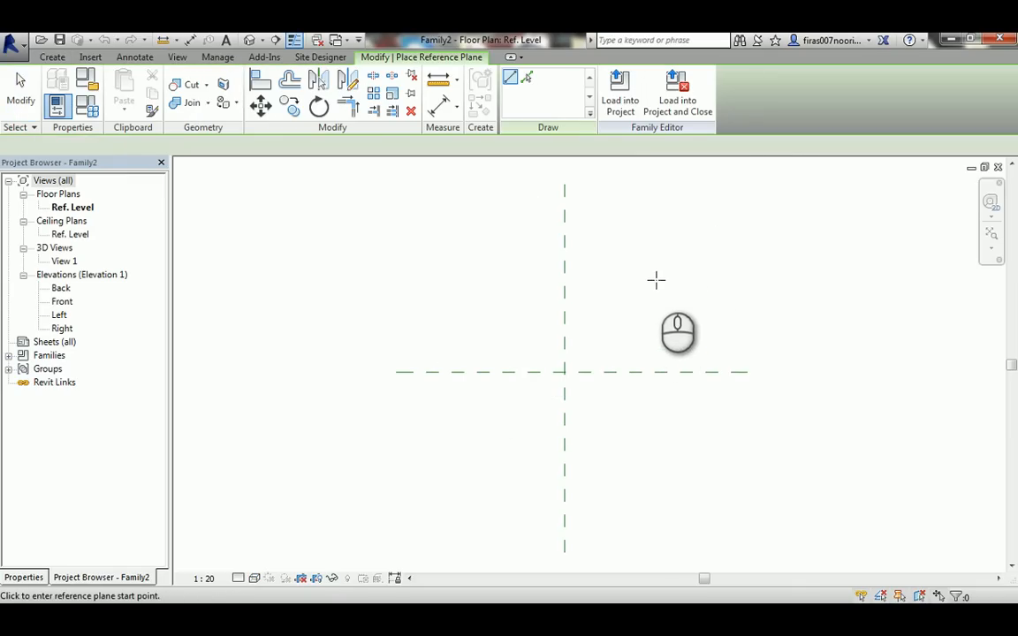
pyautogui.click(658, 270)
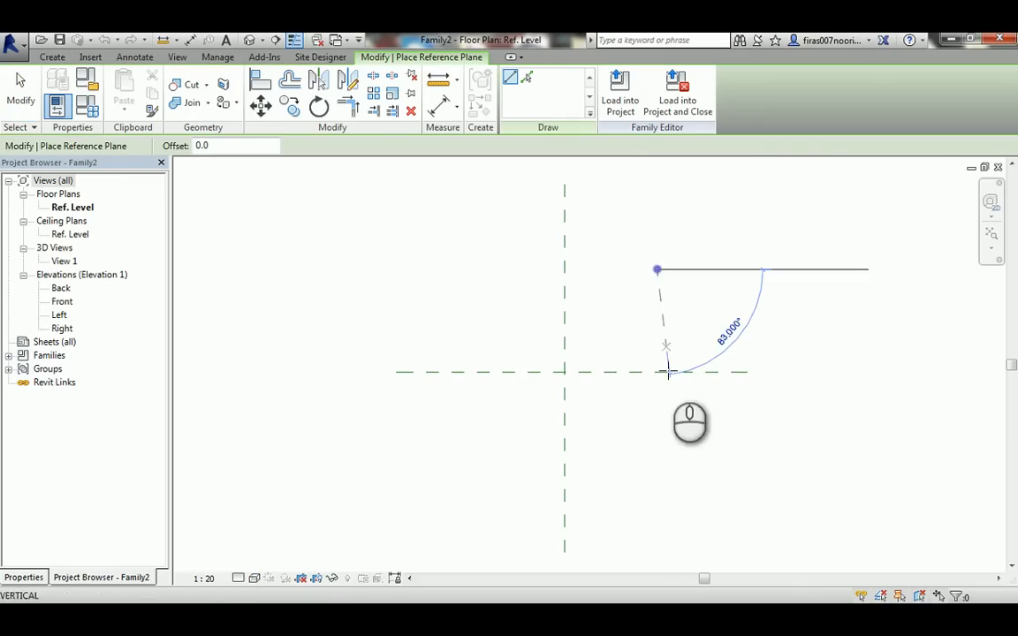
pyautogui.click(655, 479)
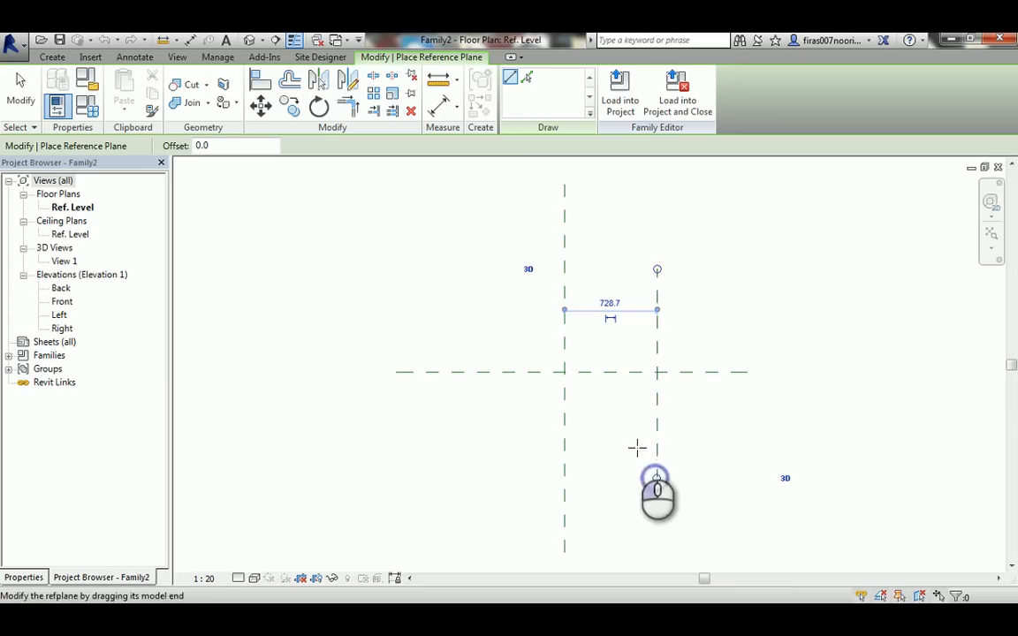
pyautogui.scroll(3, 625, 387)
pyautogui.press('Escape')
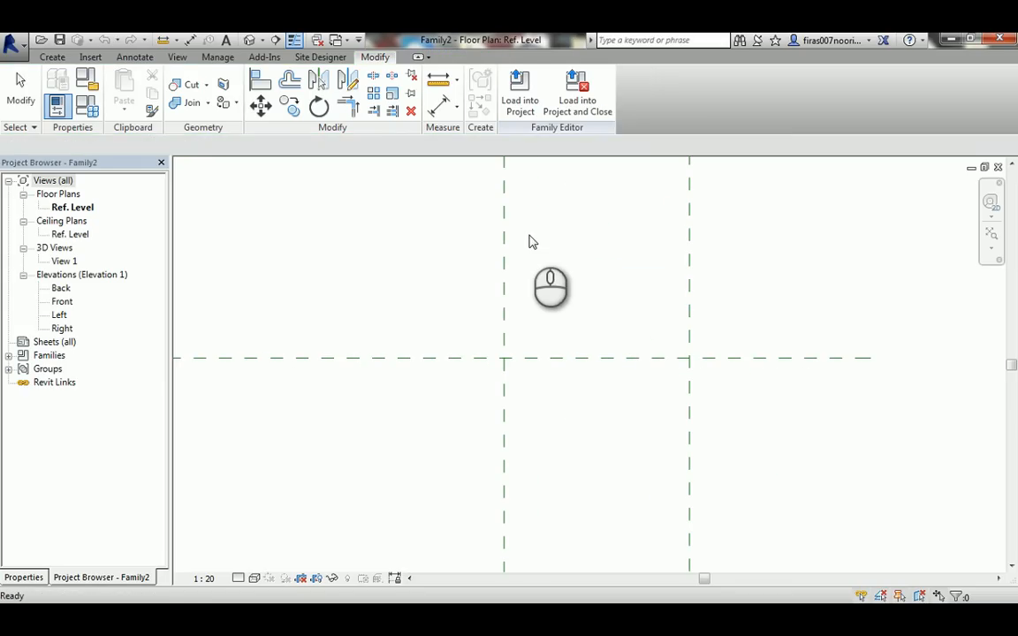
# Place an aligned dimension between the vertical centre plane and the new reference plane, above the horizontal plane.
pyautogui.press('d')
pyautogui.press('i')
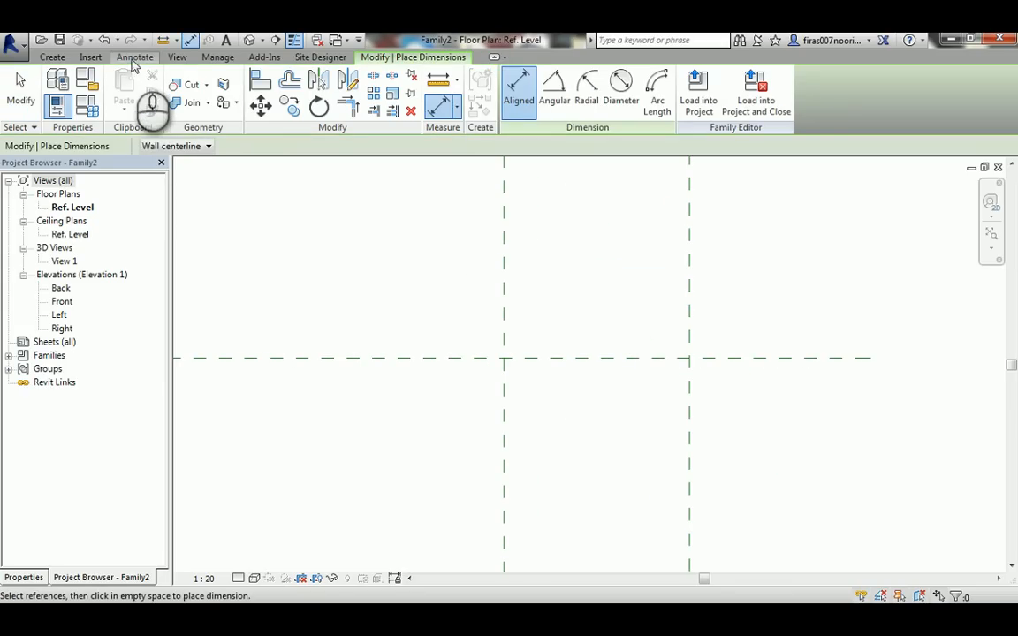
pyautogui.click(132, 67)
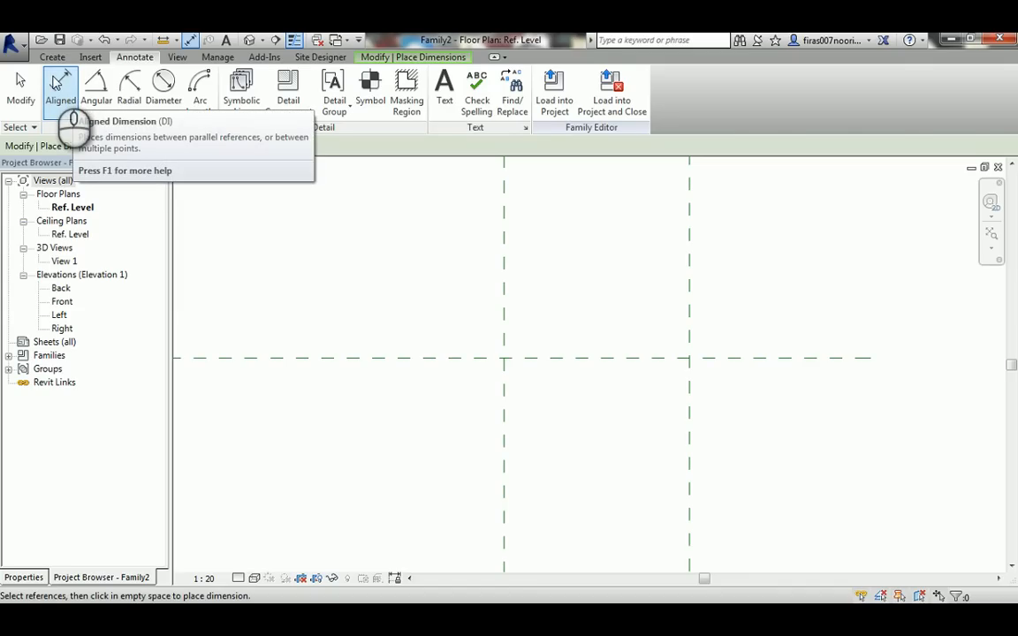
pyautogui.scroll(-1, 676, 274)
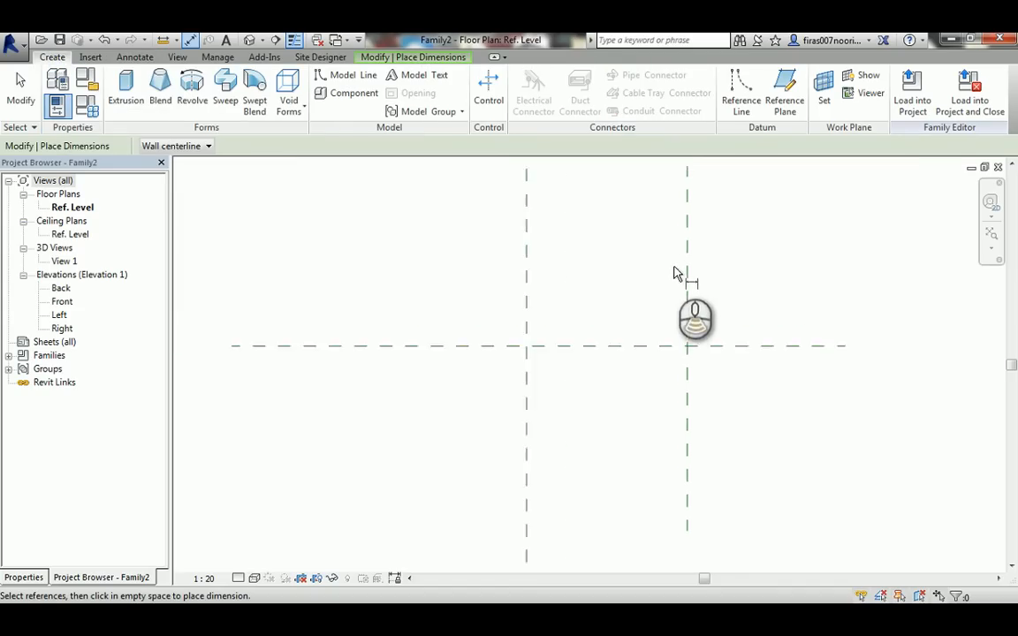
pyautogui.scroll(-1, 676, 274)
pyautogui.click(683, 232)
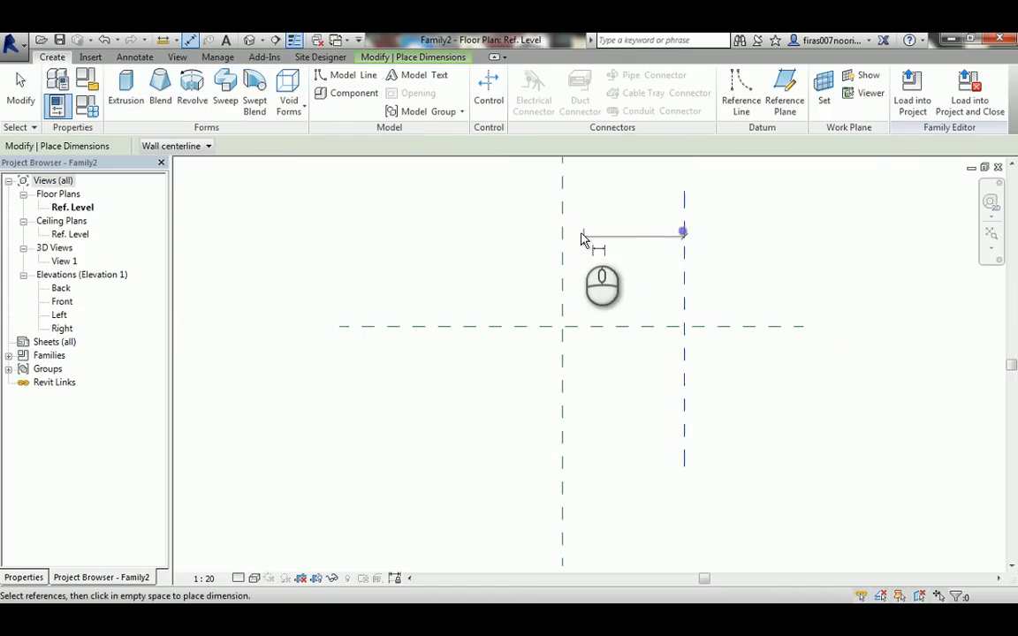
pyautogui.click(563, 227)
pyautogui.click(595, 225)
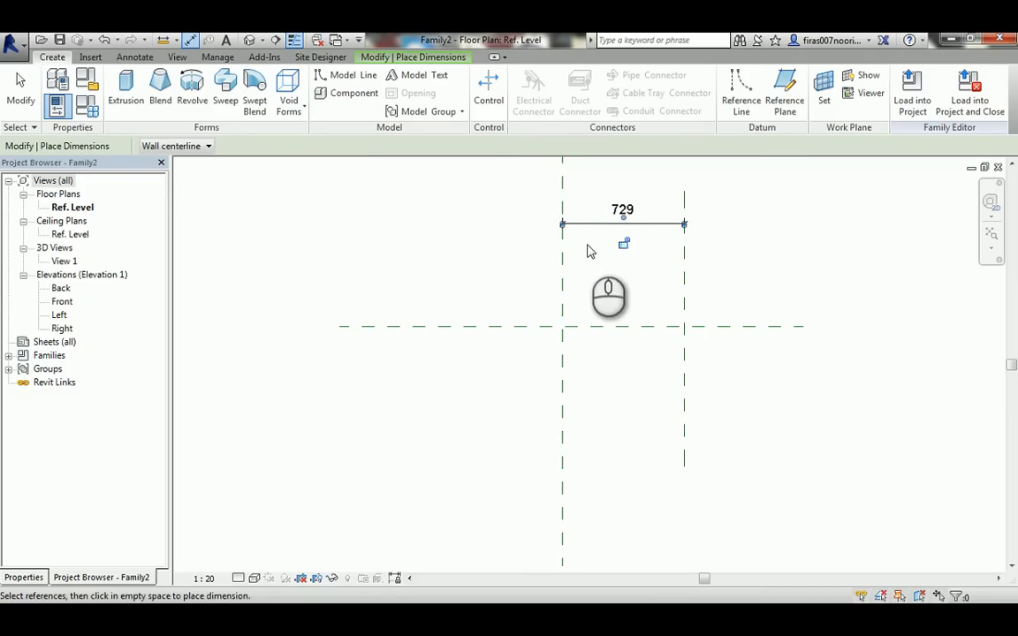
pyautogui.press('Escape')
# Label the dimension with a new family type parameter named "Raidus", grouped under Dimensions.
pyautogui.click(597, 224)
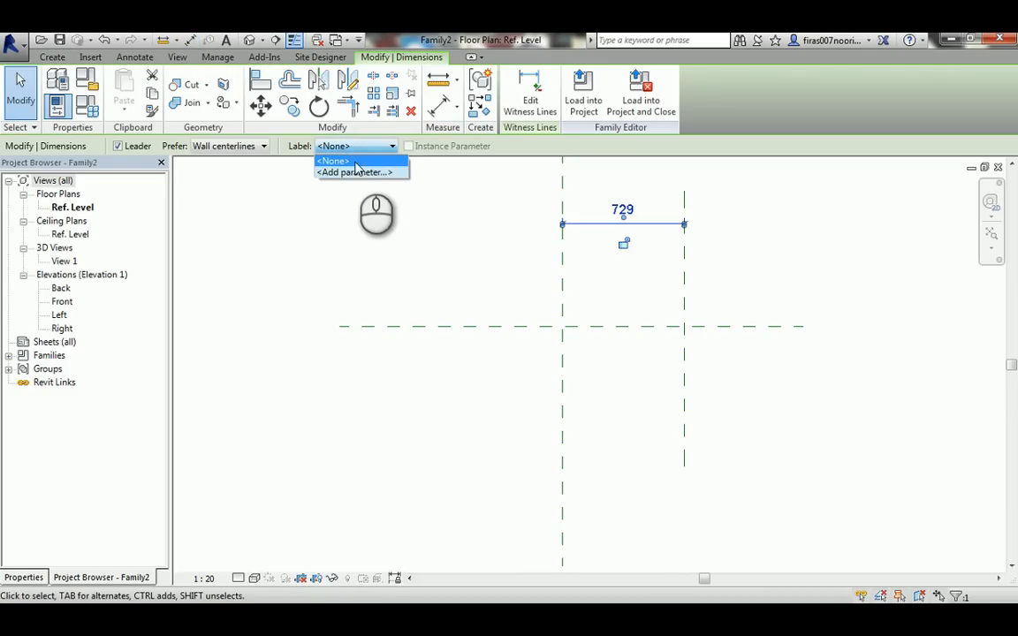
pyautogui.click(358, 172)
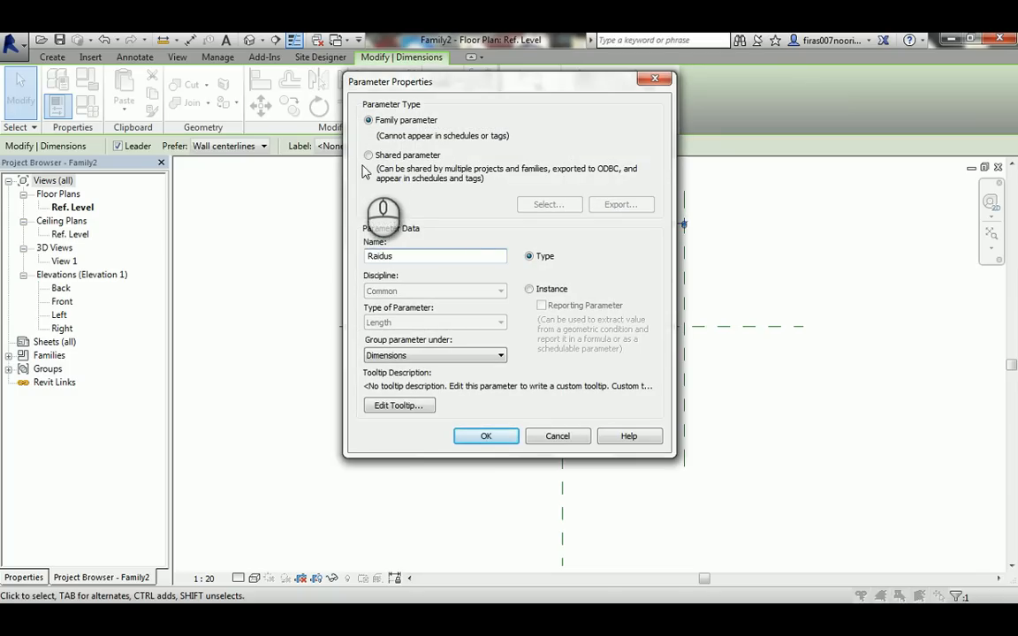
pyautogui.click(487, 436)
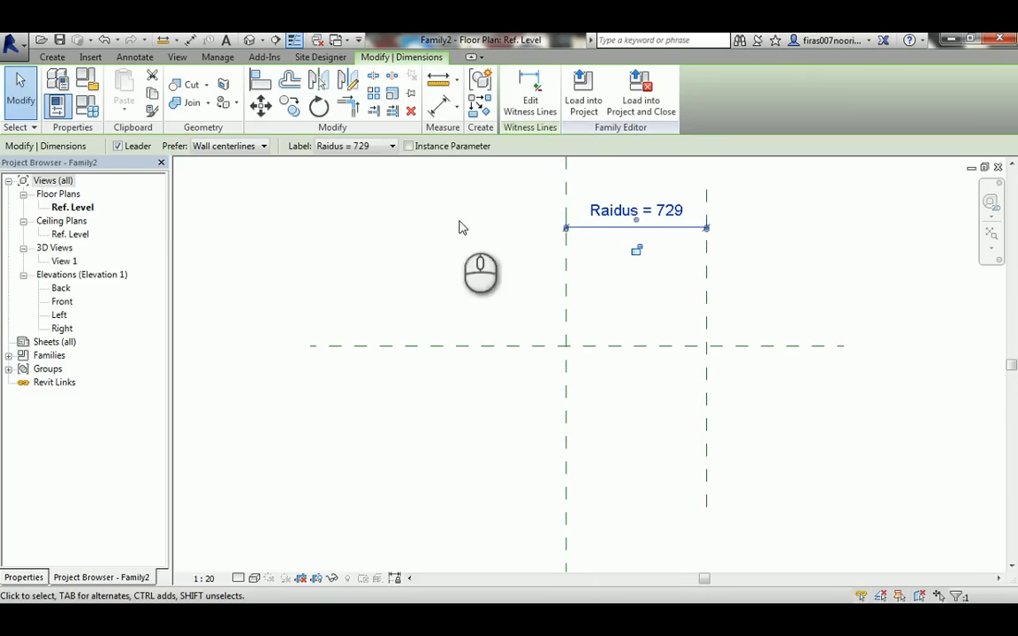
# Set the Raidus parameter to 500 in the family types and apply it to the reference planes.
pyautogui.click(86, 105)
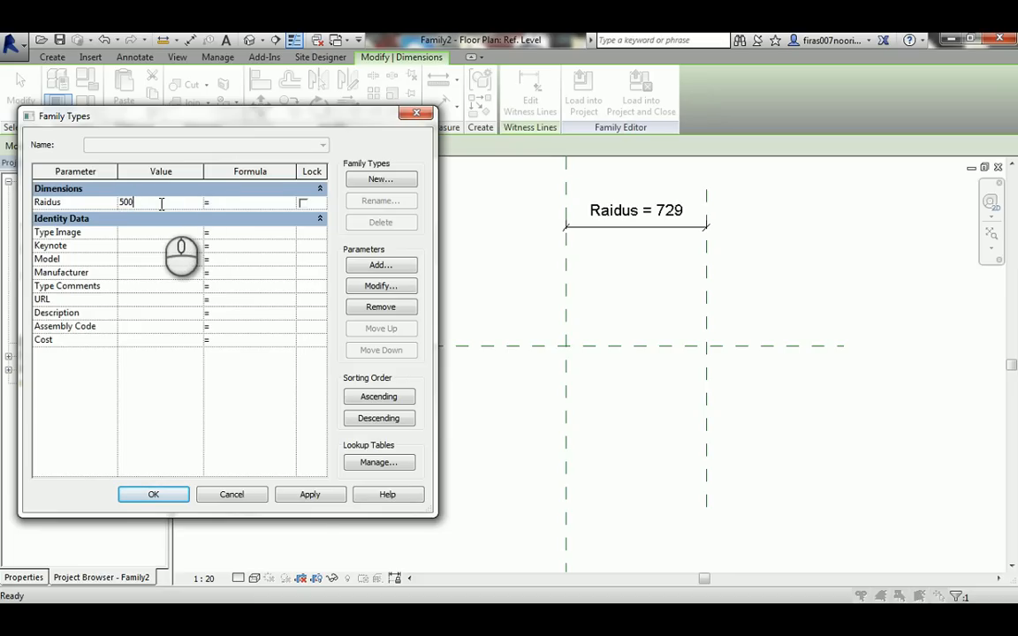
pyautogui.click(300, 498)
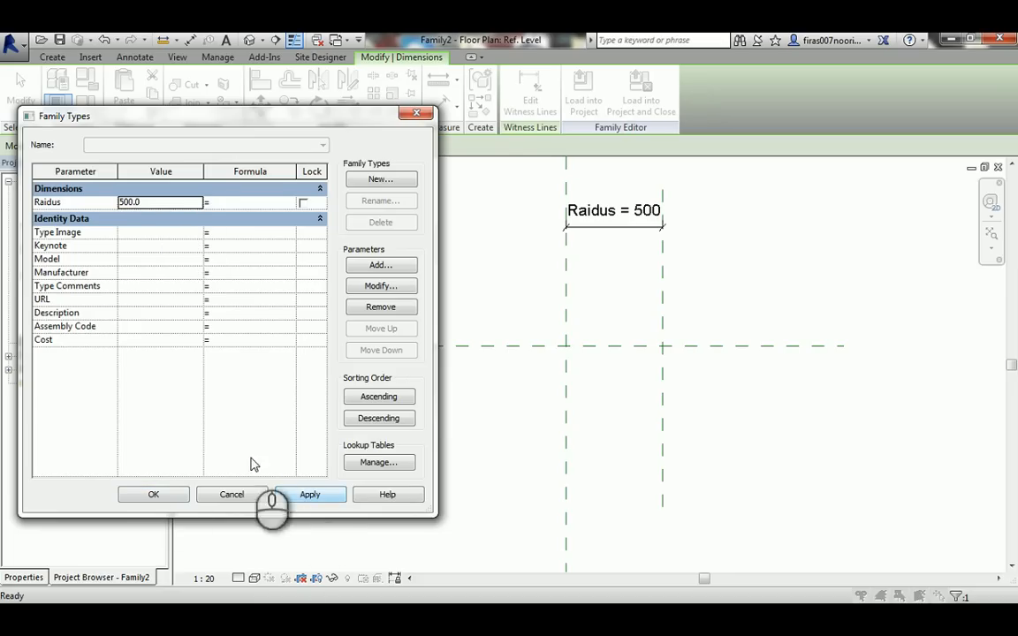
pyautogui.click(153, 495)
pyautogui.click(598, 266)
pyautogui.scroll(2, 607, 284)
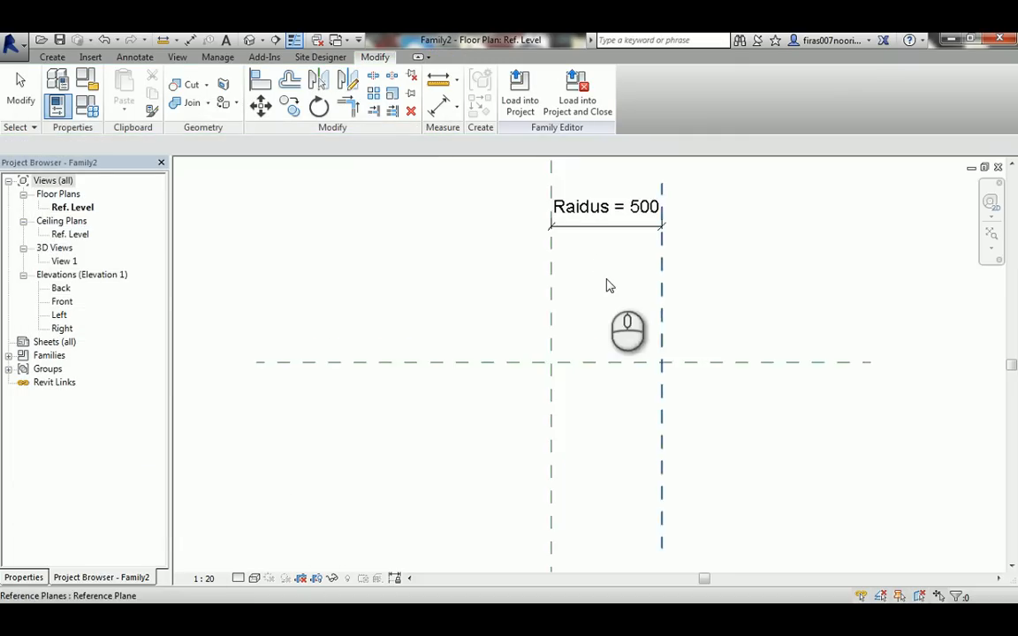
pyautogui.click(51, 57)
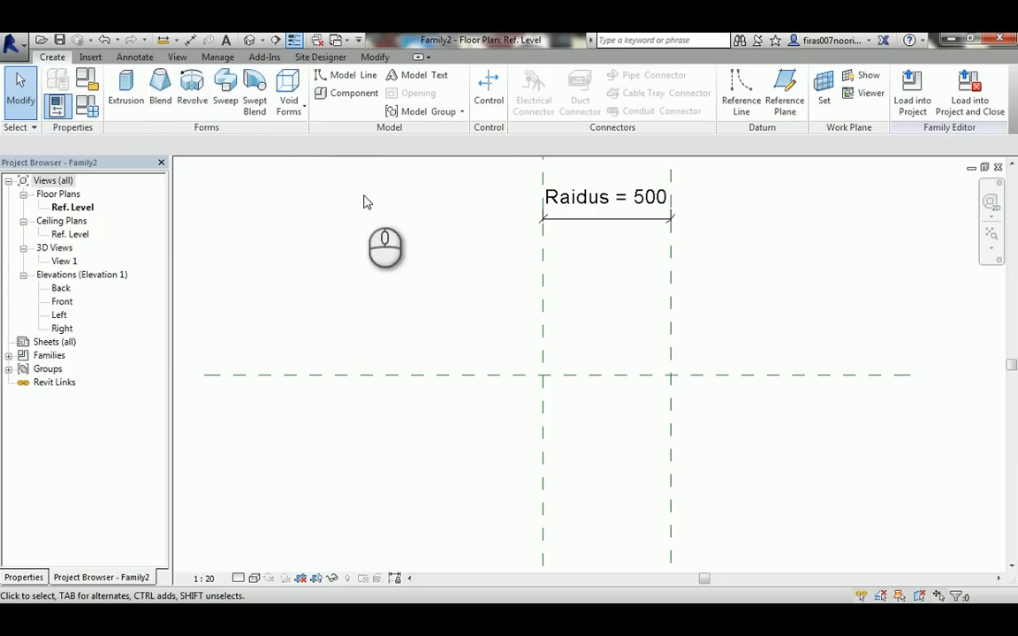
# Start an extrusion and sketch a circle of radius 500 centred on the reference plane intersection, reaching the offset vertical plane.
pyautogui.click(126, 82)
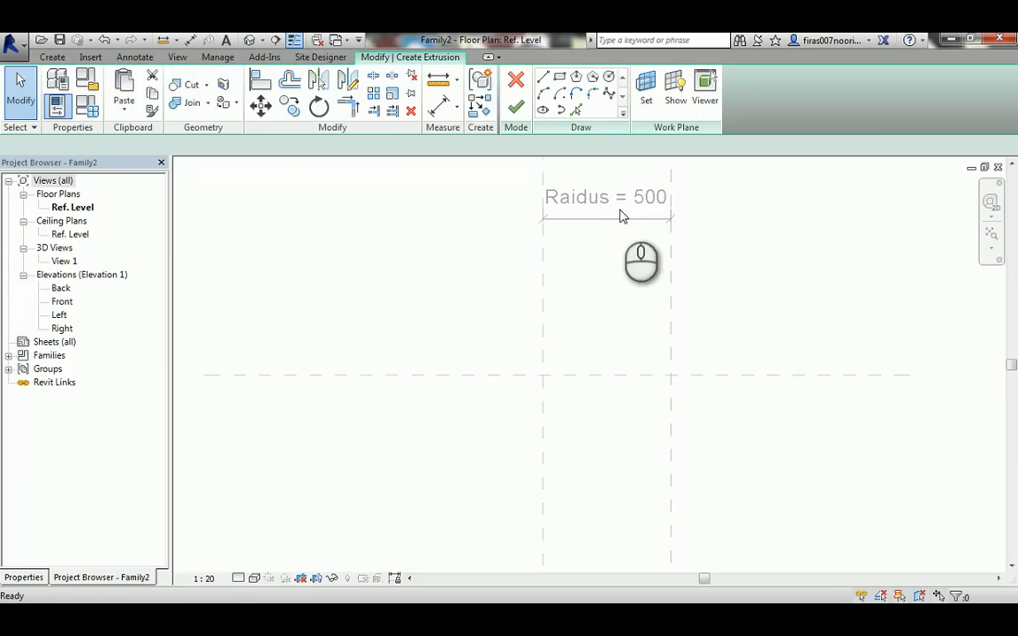
pyautogui.click(608, 78)
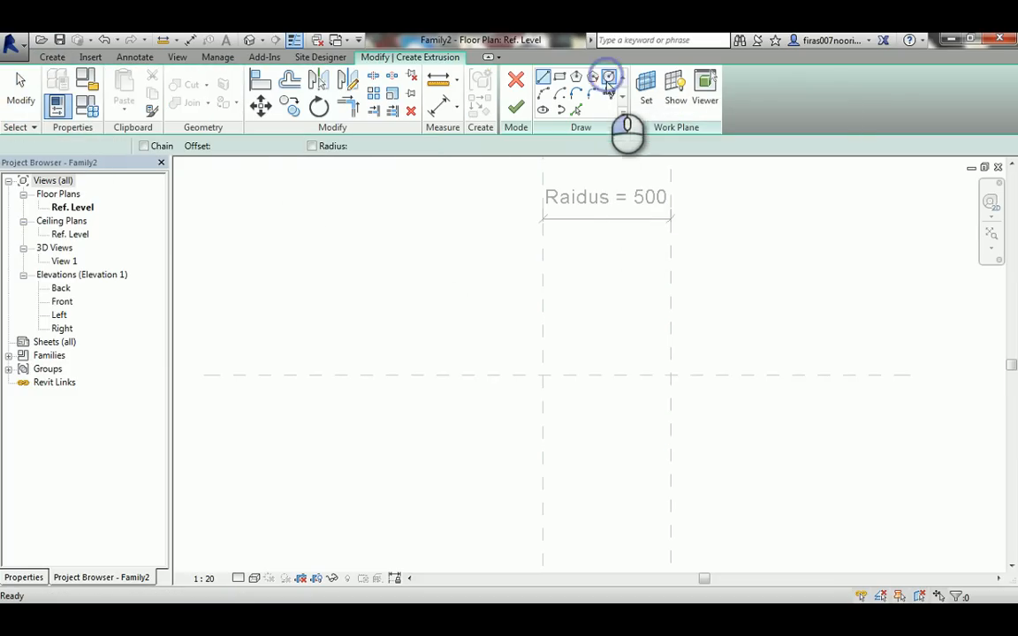
pyautogui.click(542, 376)
pyautogui.click(671, 376)
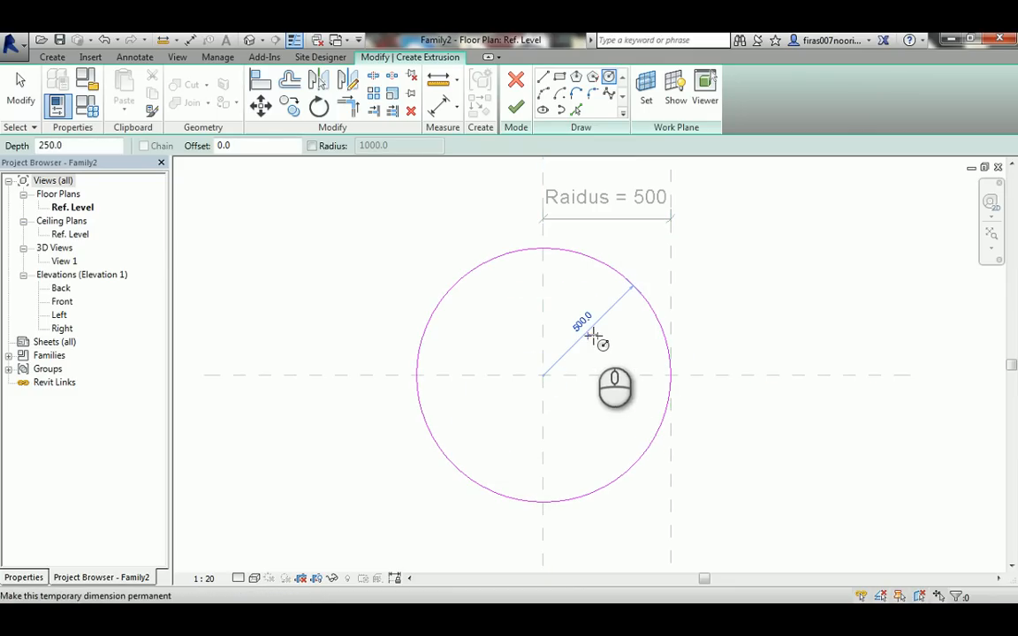
# Make the circle's radius dimension permanent and label it with the Raidus parameter, finishing the extrusion.
pyautogui.click(593, 335)
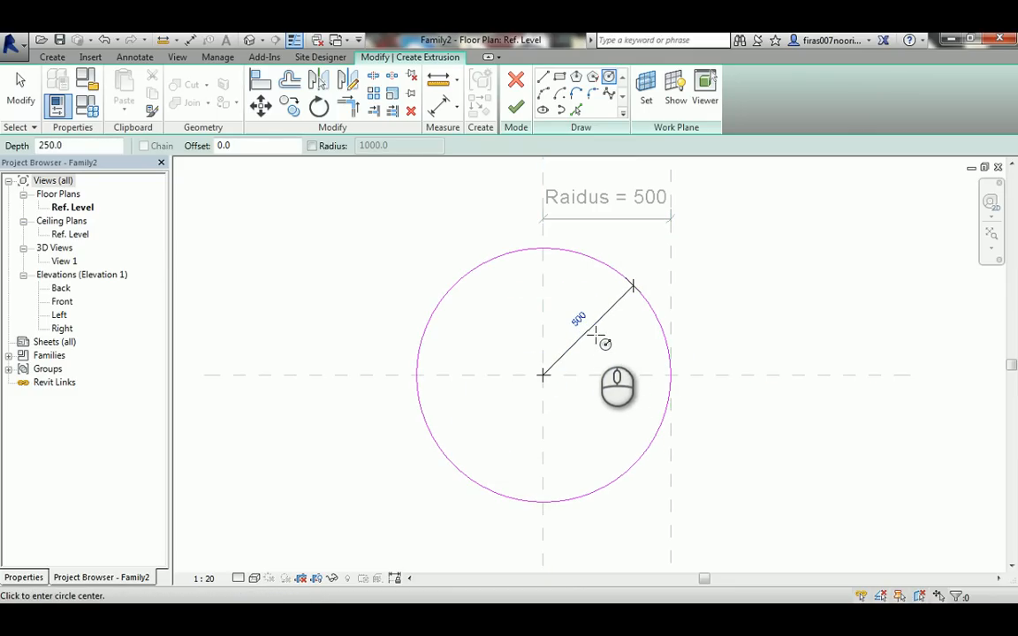
pyautogui.press('Escape')
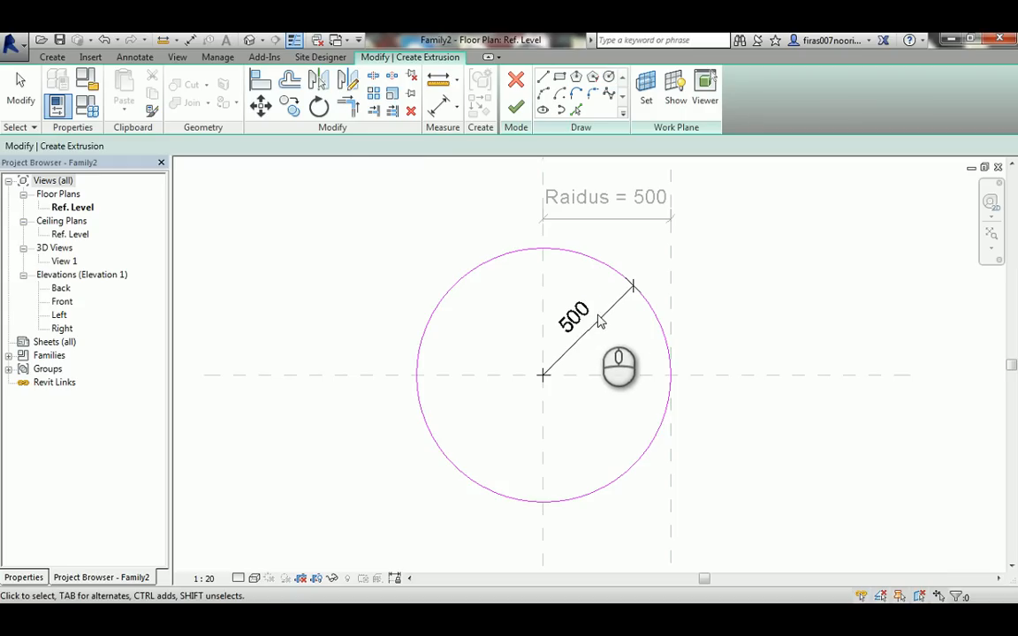
pyautogui.click(593, 303)
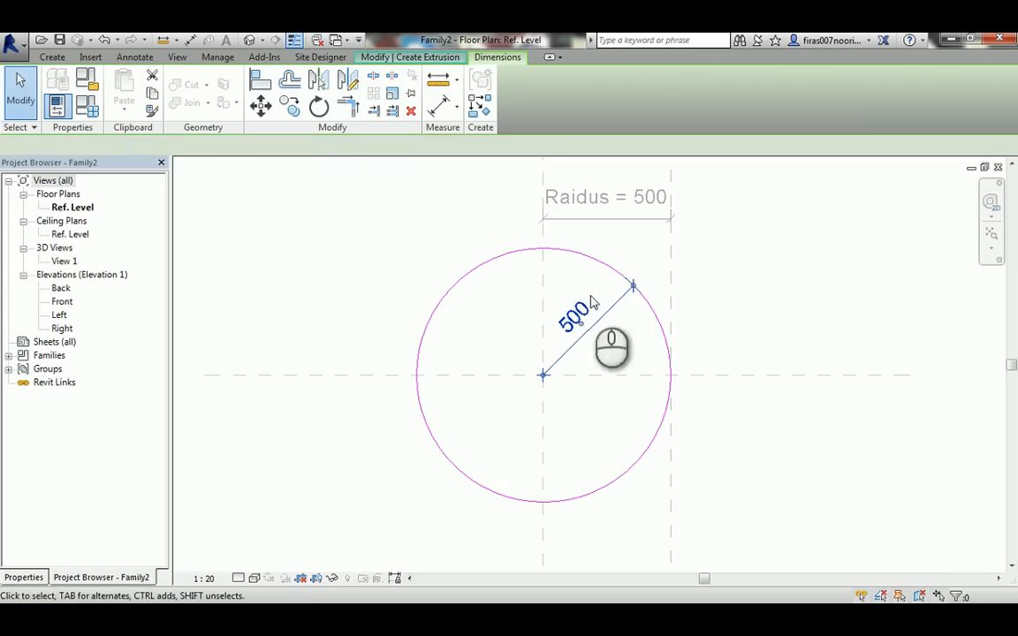
pyautogui.click(589, 314)
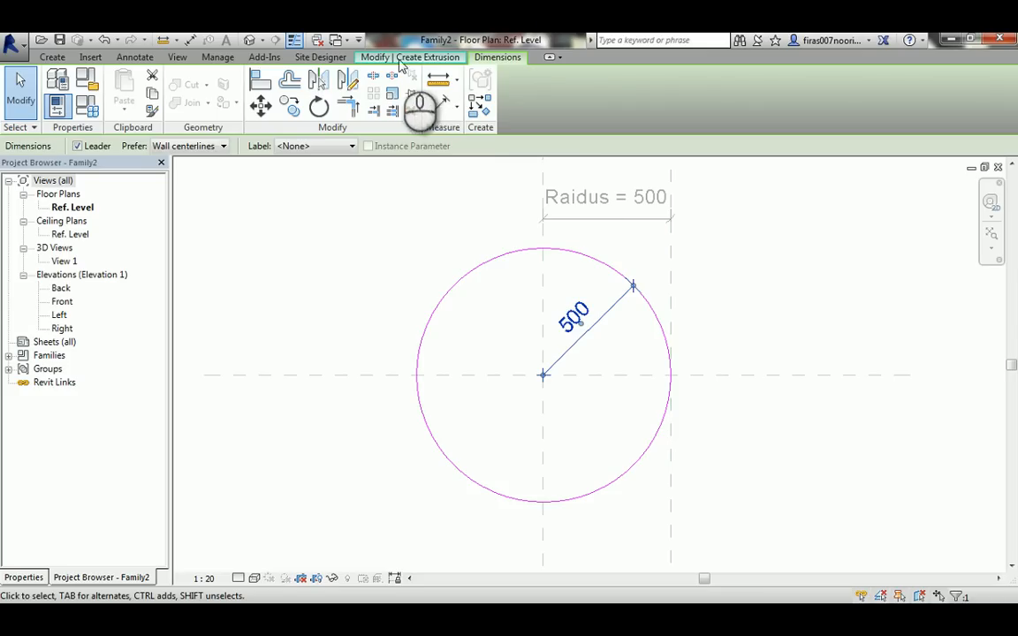
pyautogui.click(314, 147)
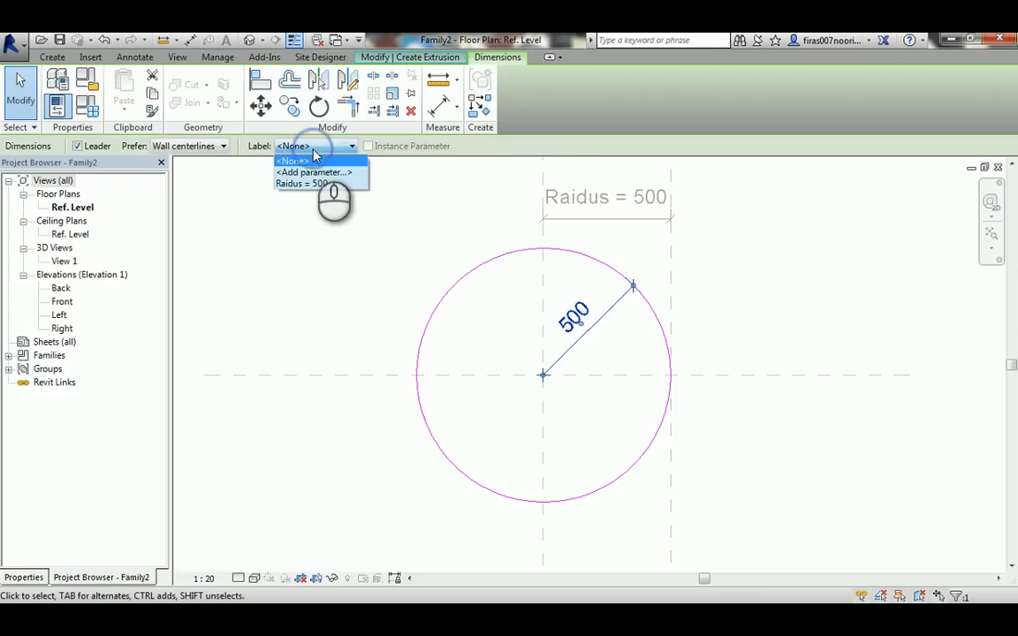
pyautogui.click(311, 185)
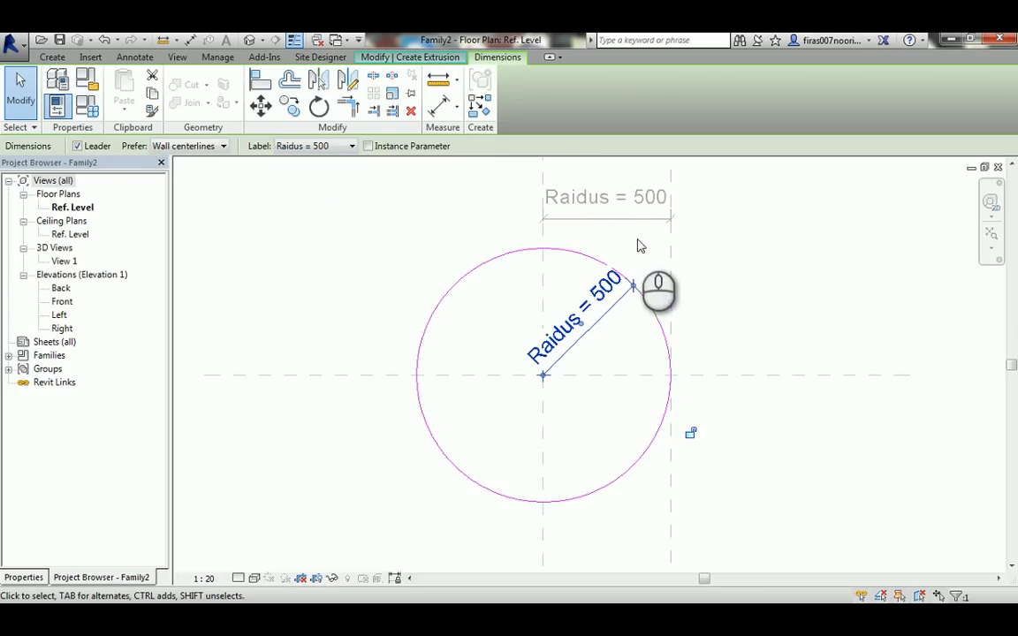
pyautogui.click(745, 276)
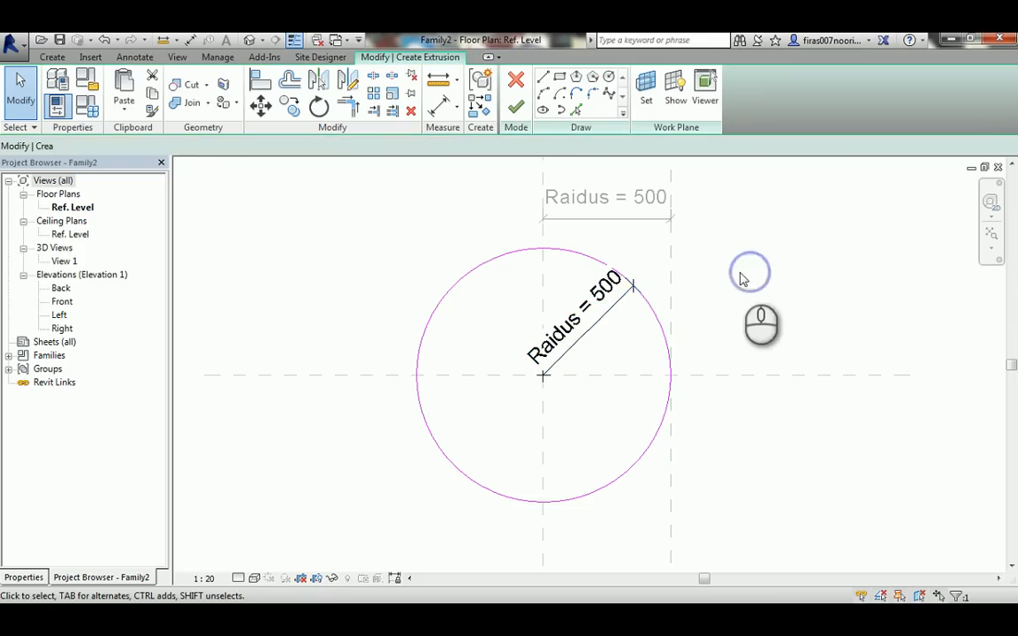
pyautogui.click(515, 107)
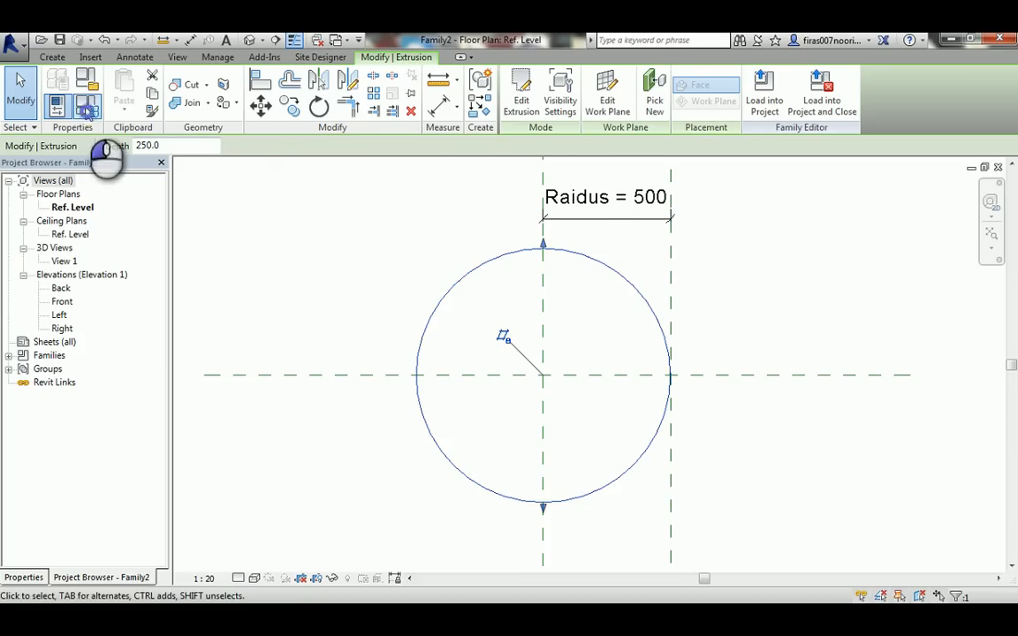
# Set the Raidus parameter to 600 in the family types and apply it to the extrusion.
pyautogui.click(85, 107)
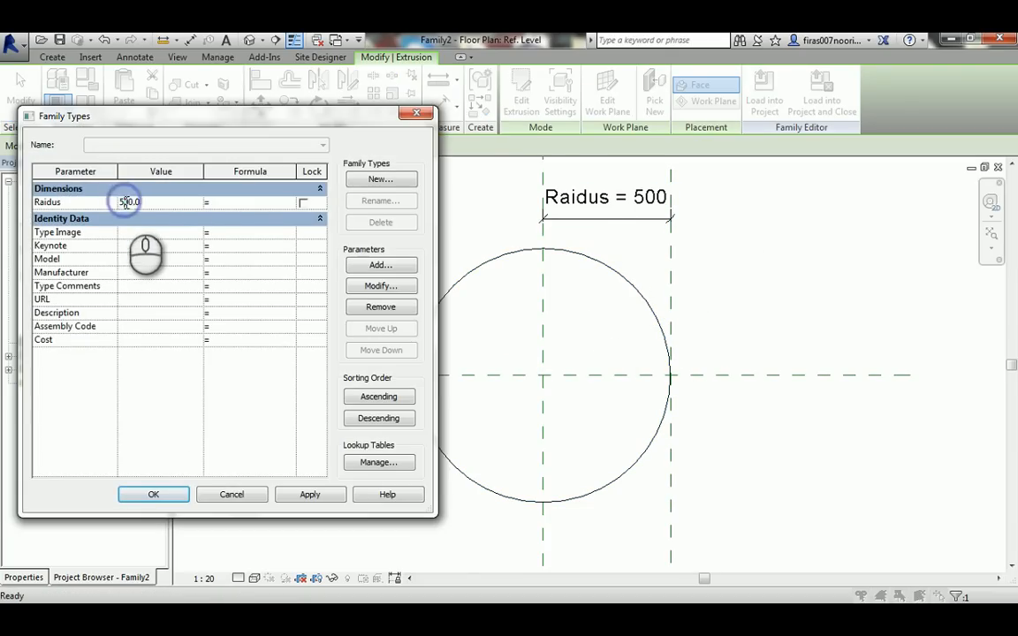
pyautogui.write('6')
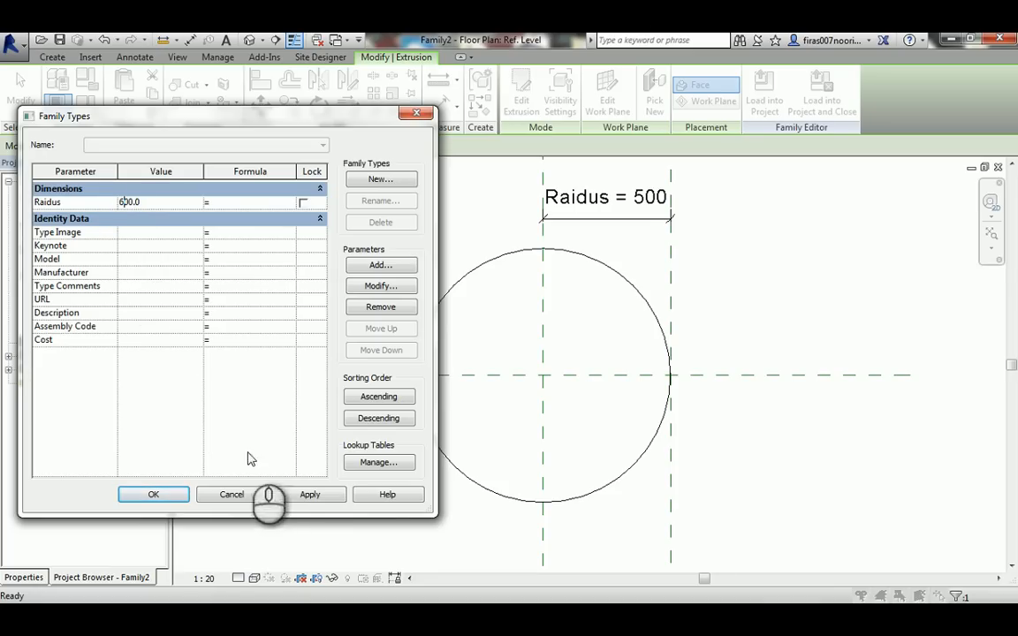
pyautogui.click(305, 493)
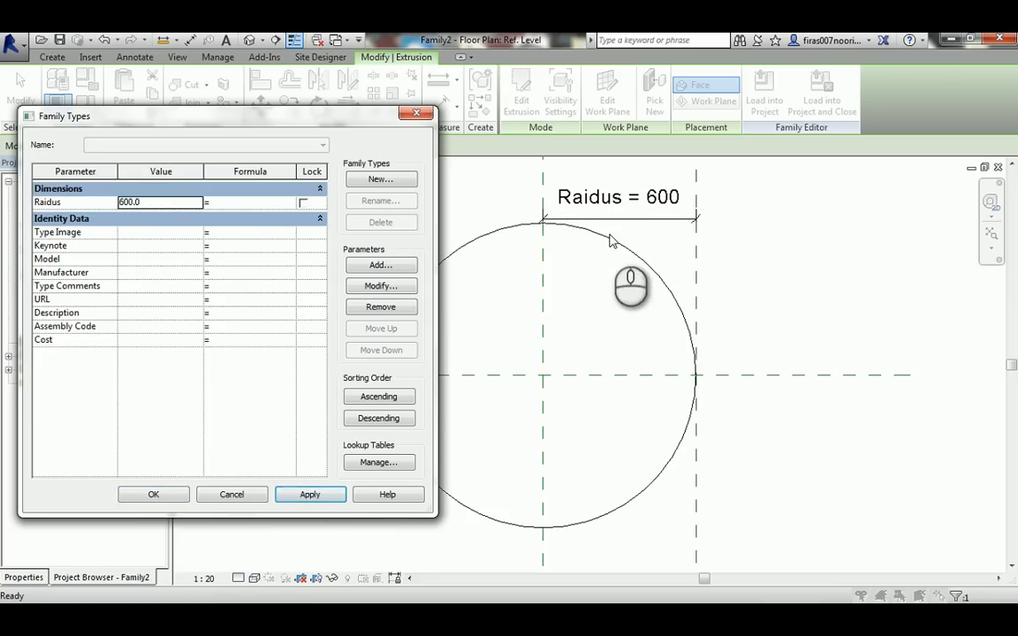
pyautogui.click(155, 495)
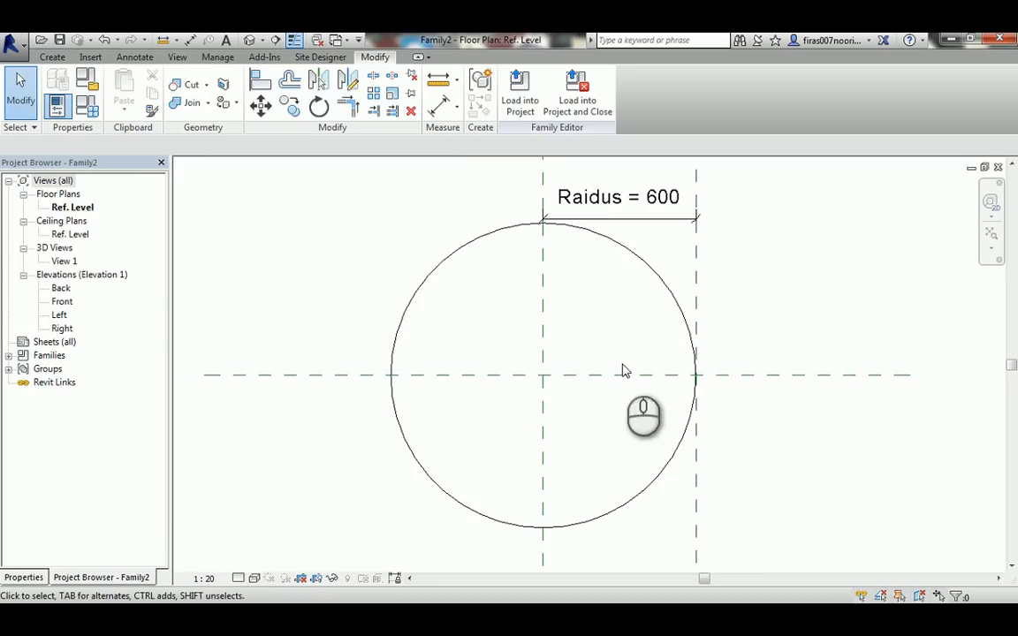
# In the Front elevation, draw a horizontal reference plane about 484 mm above the Ref. Level, over the extrusion.
pyautogui.click(62, 302)
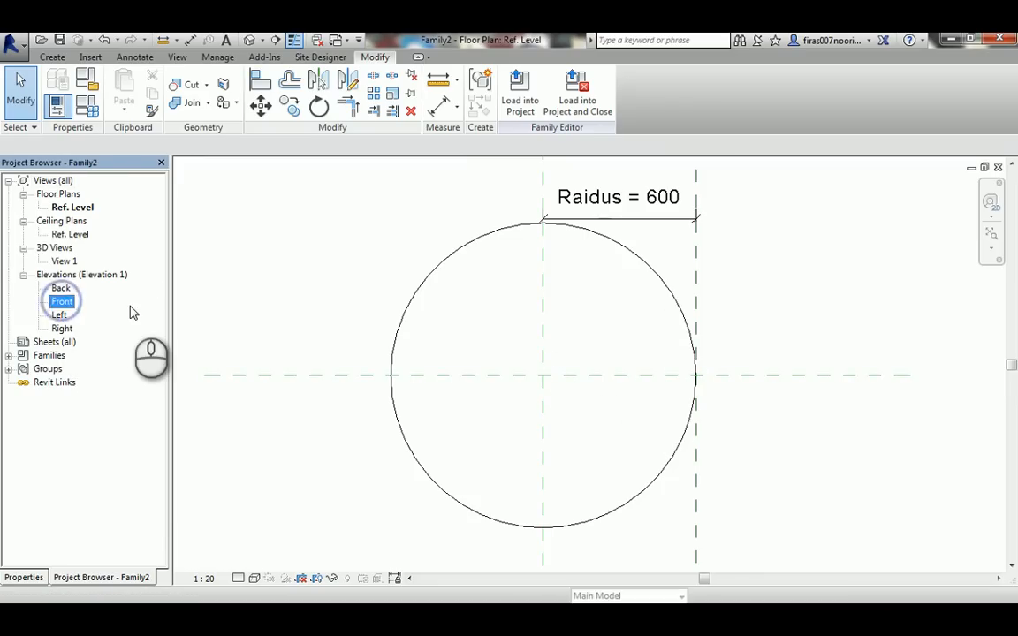
pyautogui.middleClick(526, 305)
pyautogui.scroll(2, 478, 488)
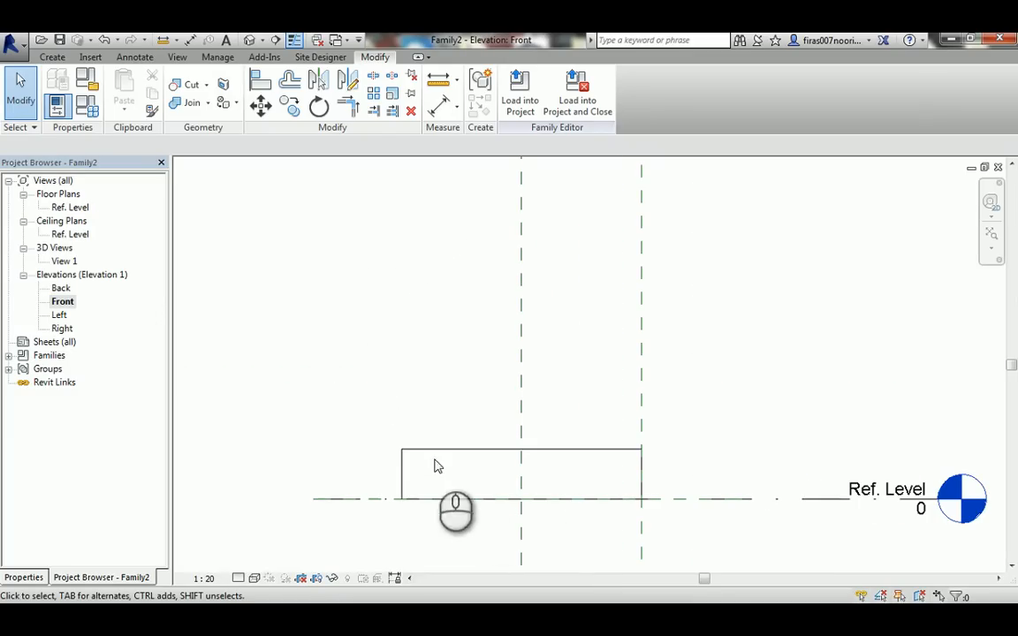
pyautogui.click(52, 56)
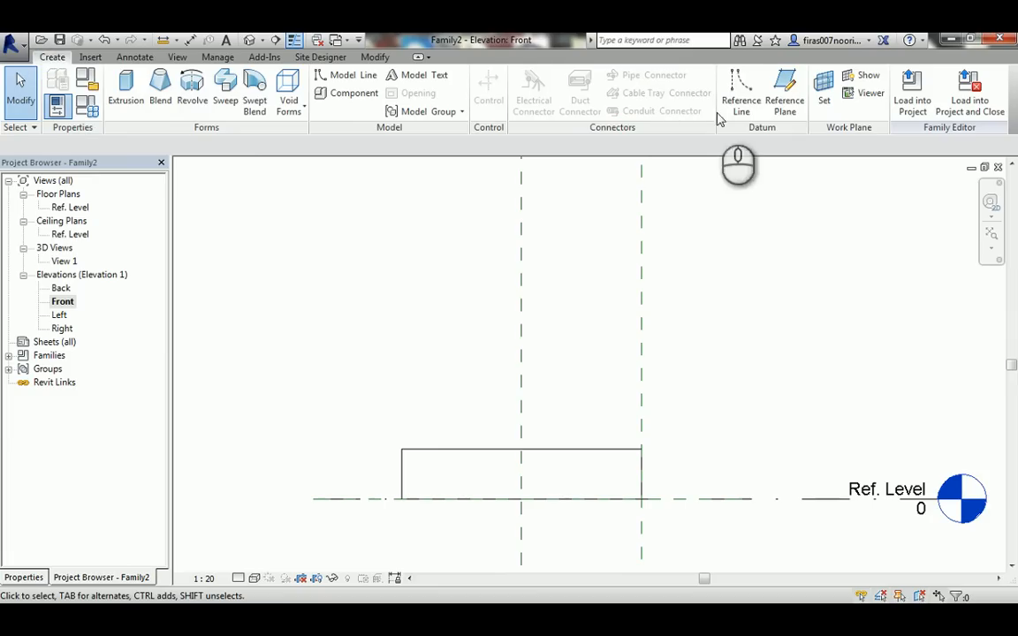
pyautogui.click(784, 92)
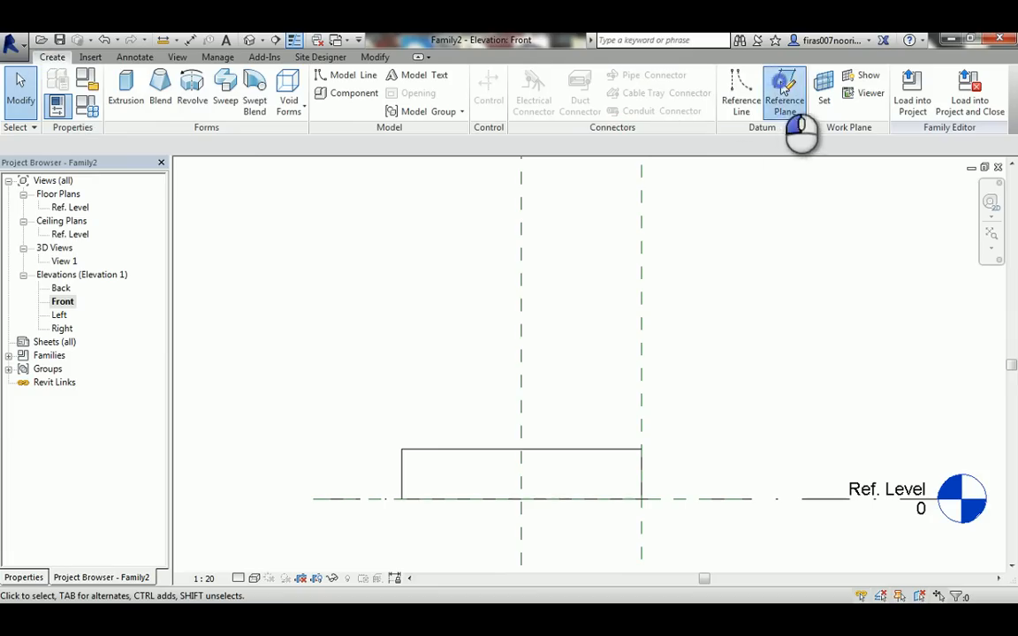
pyautogui.click(352, 403)
pyautogui.click(739, 405)
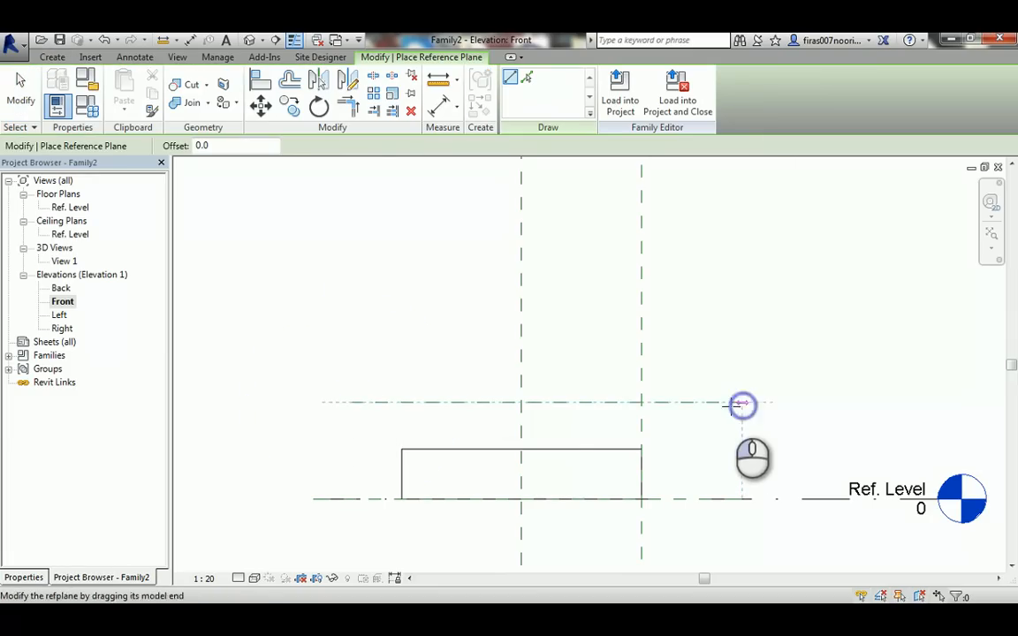
pyautogui.press('Escape')
pyautogui.press('Escape')
# Place an aligned dimension between the new horizontal reference plane and the Ref. Level, beside the extrusion.
pyautogui.press('d')
pyautogui.press('i')
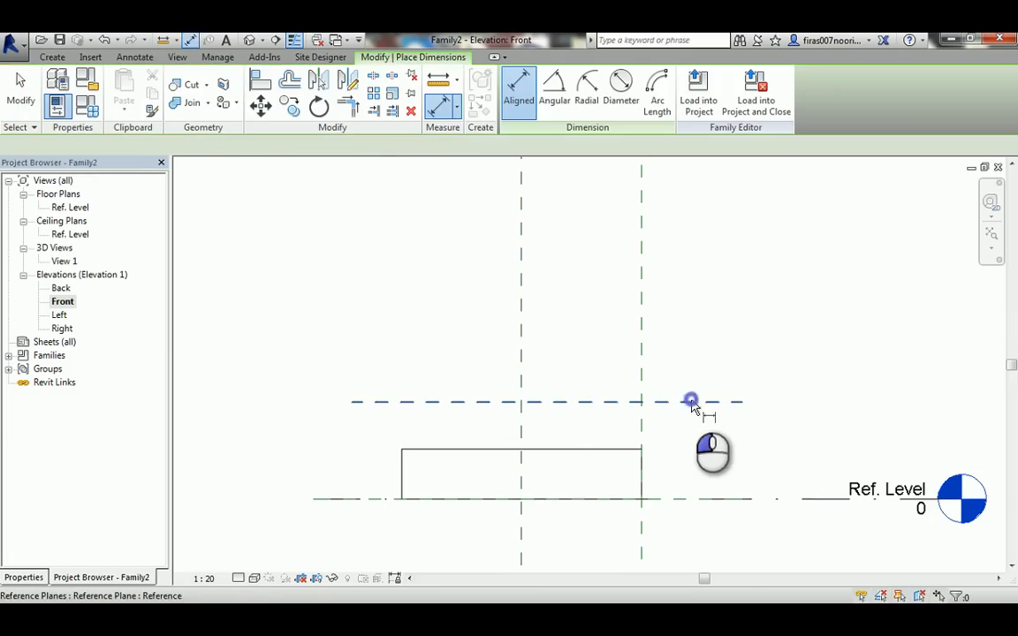
pyautogui.click(692, 403)
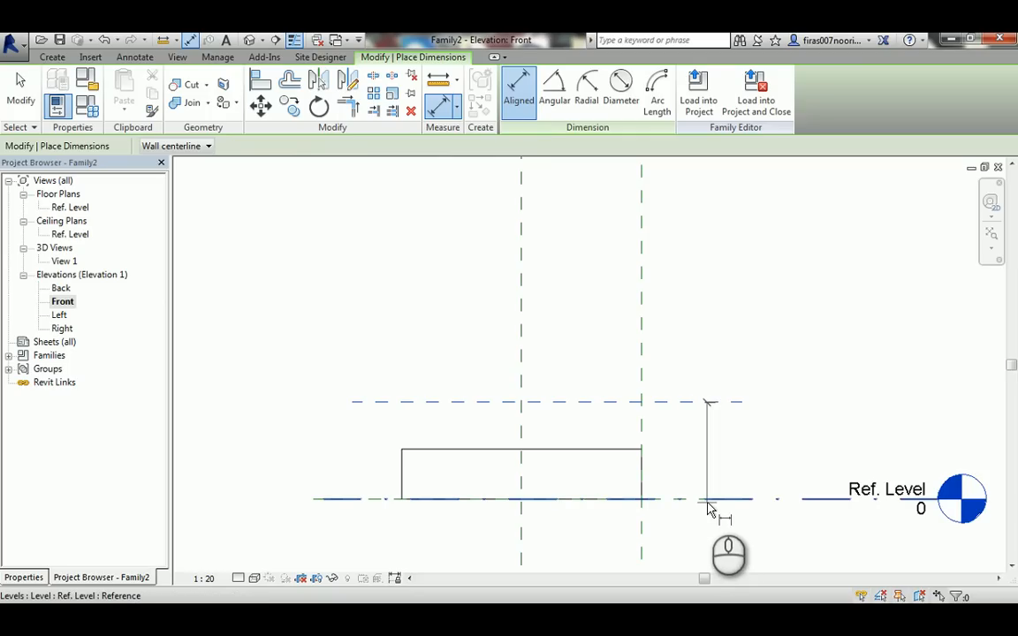
pyautogui.click(708, 502)
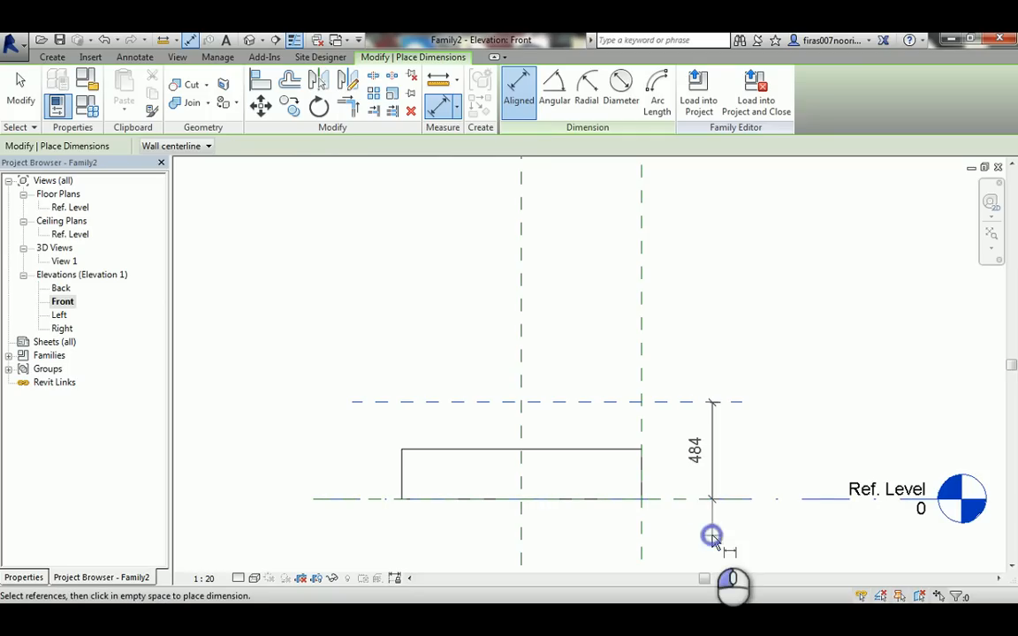
pyautogui.click(716, 428)
pyautogui.press('Escape')
pyautogui.press('Escape')
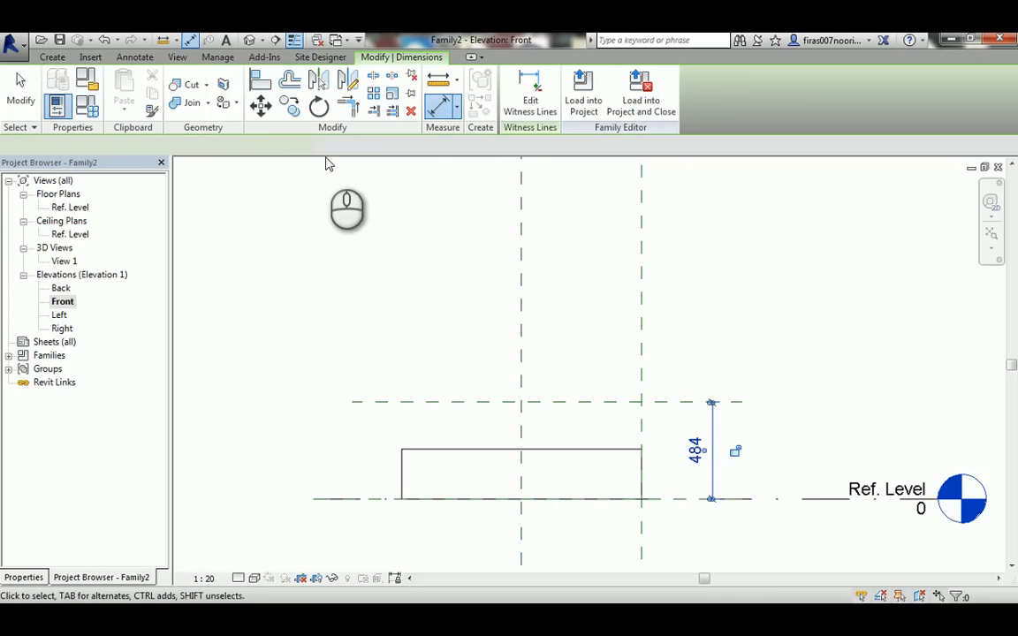
# Label the vertical dimension with a new family type parameter named "Height", grouped under Dimensions.
pyautogui.click(358, 146)
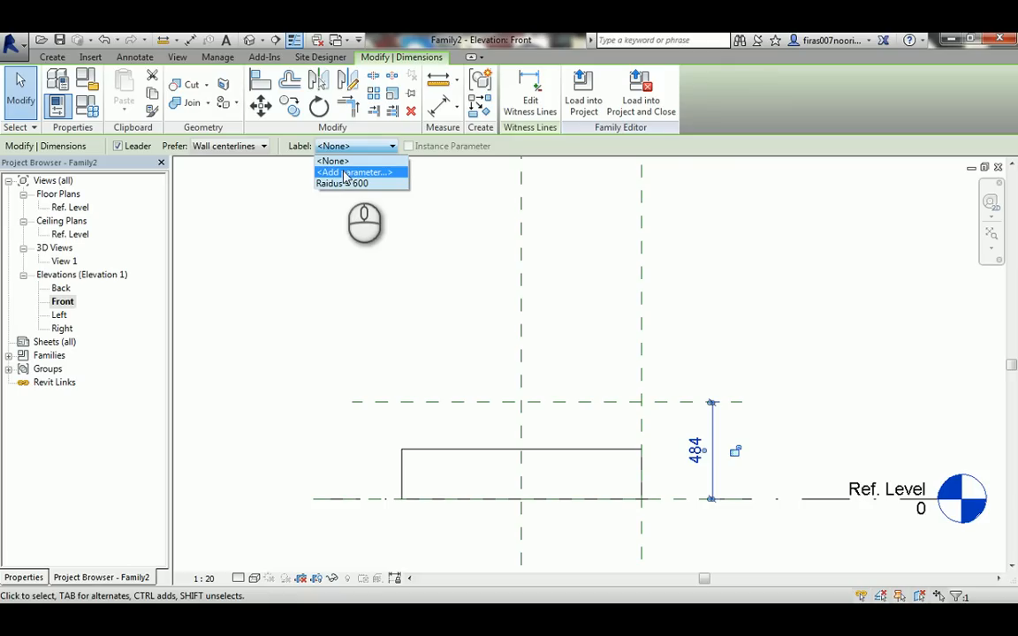
pyautogui.click(345, 174)
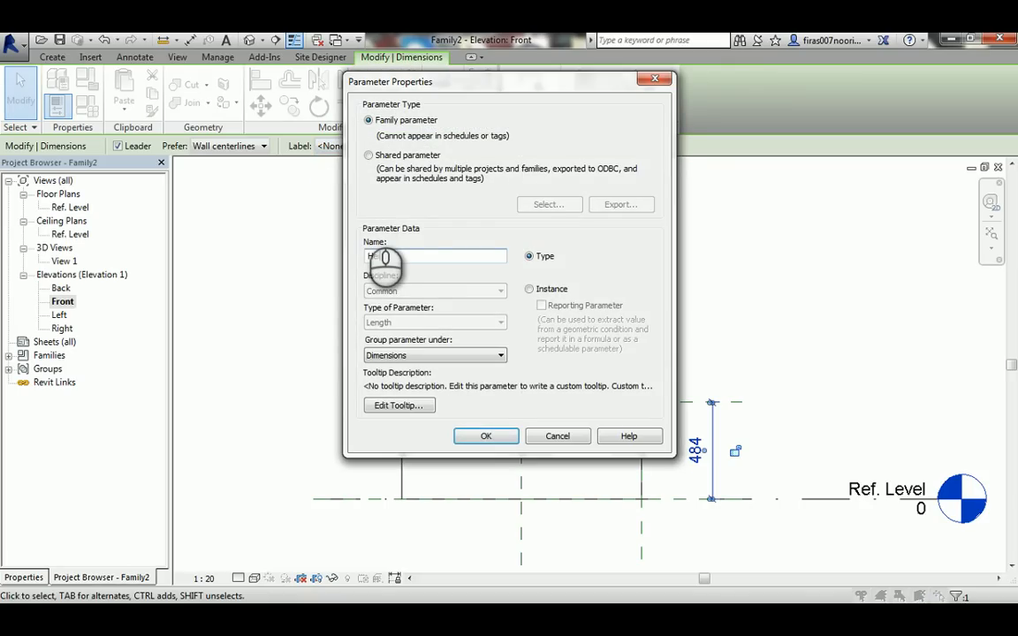
pyautogui.write('Height')
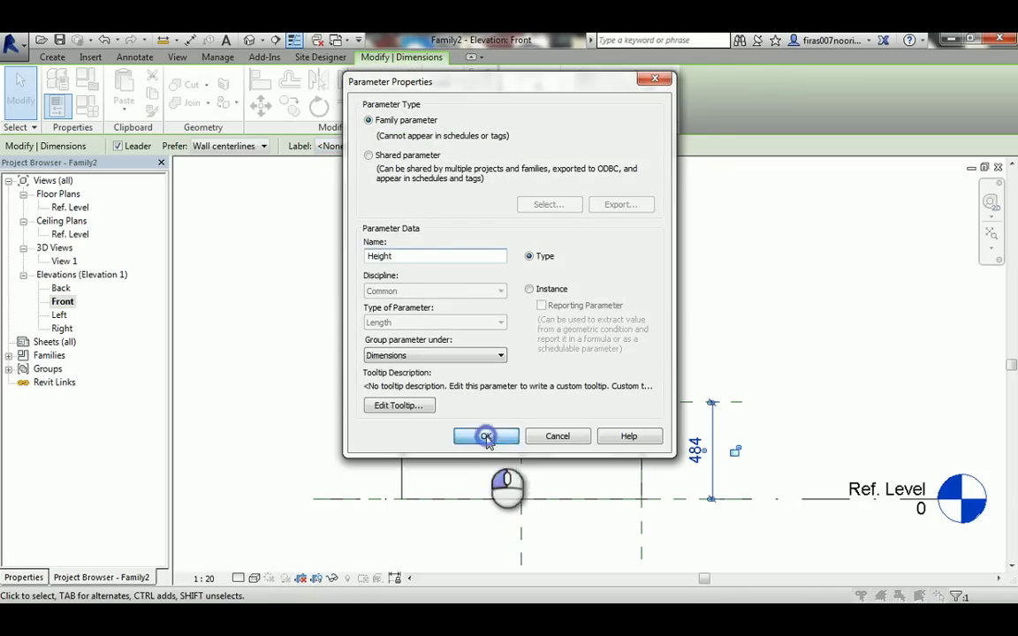
pyautogui.click(487, 437)
# Draw a short horizontal reference plane about 40 mm below the upper horizontal reference plane.
pyautogui.scroll(2, 519, 449)
pyautogui.moveTo(522, 448); pyautogui.dragTo(568, 374, button='middle')
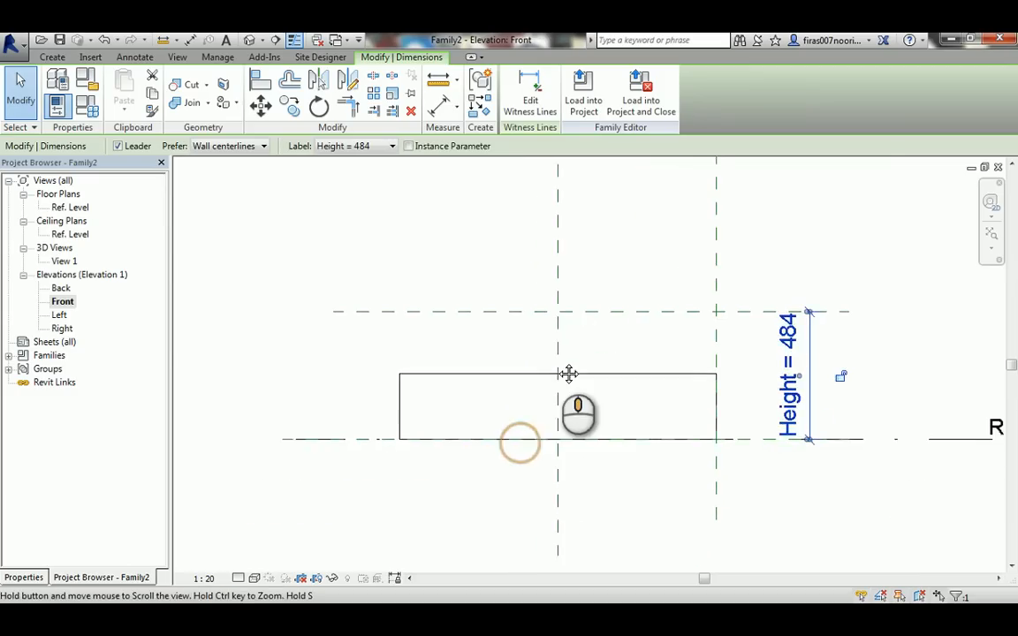
pyautogui.scroll(1, 531, 389)
pyautogui.click(52, 56)
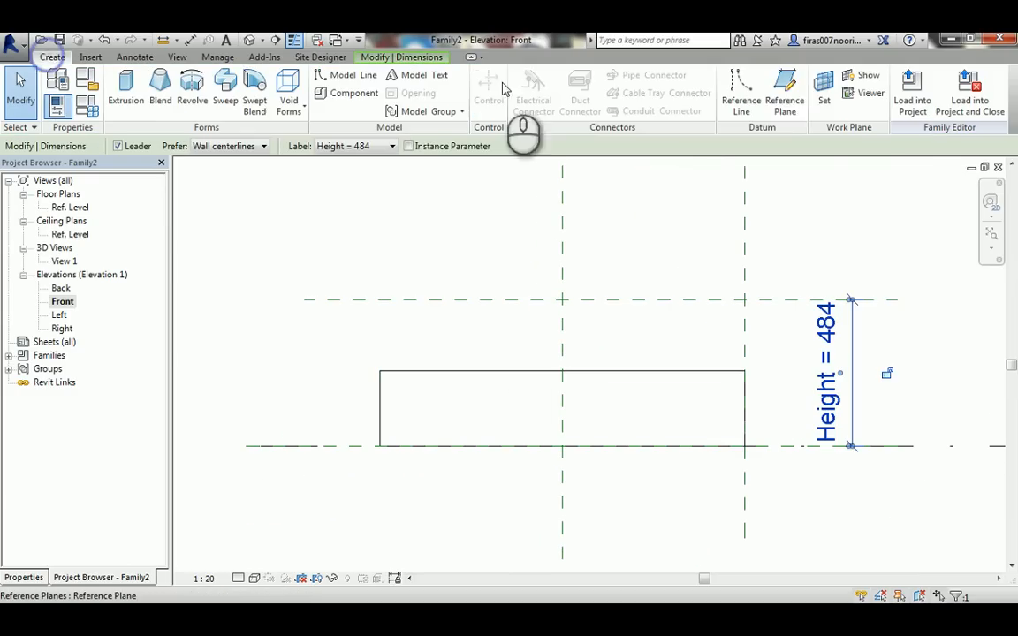
pyautogui.click(785, 97)
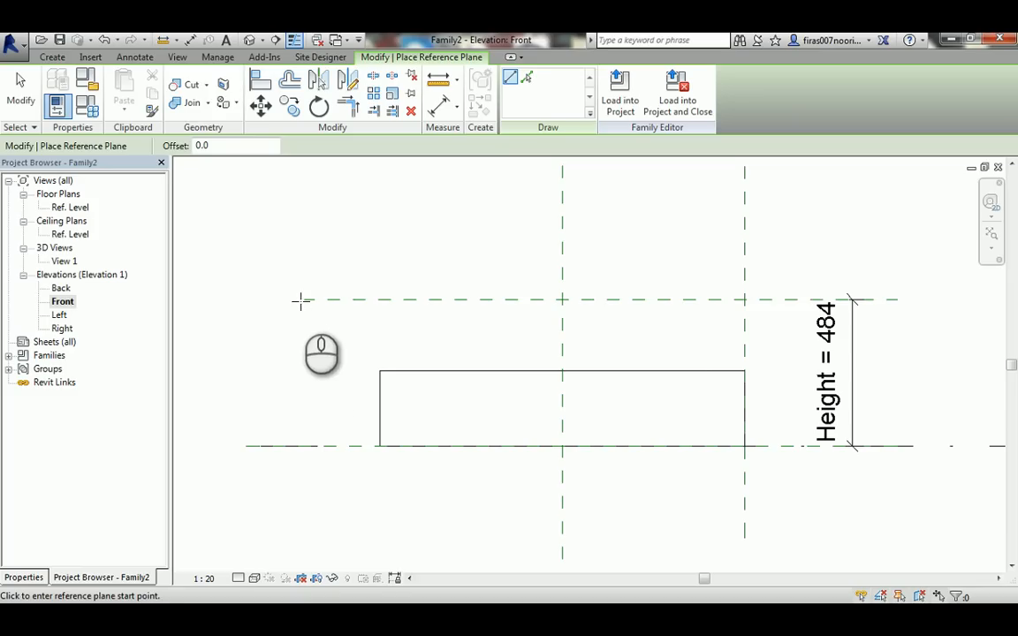
pyautogui.click(305, 313)
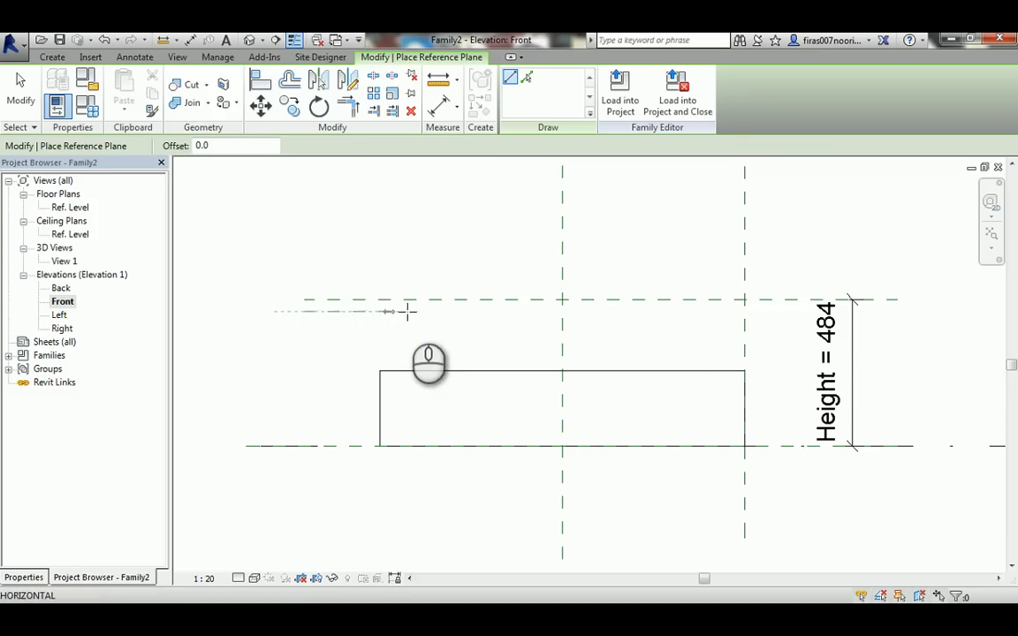
pyautogui.click(414, 312)
pyautogui.press('Escape')
pyautogui.press('Escape')
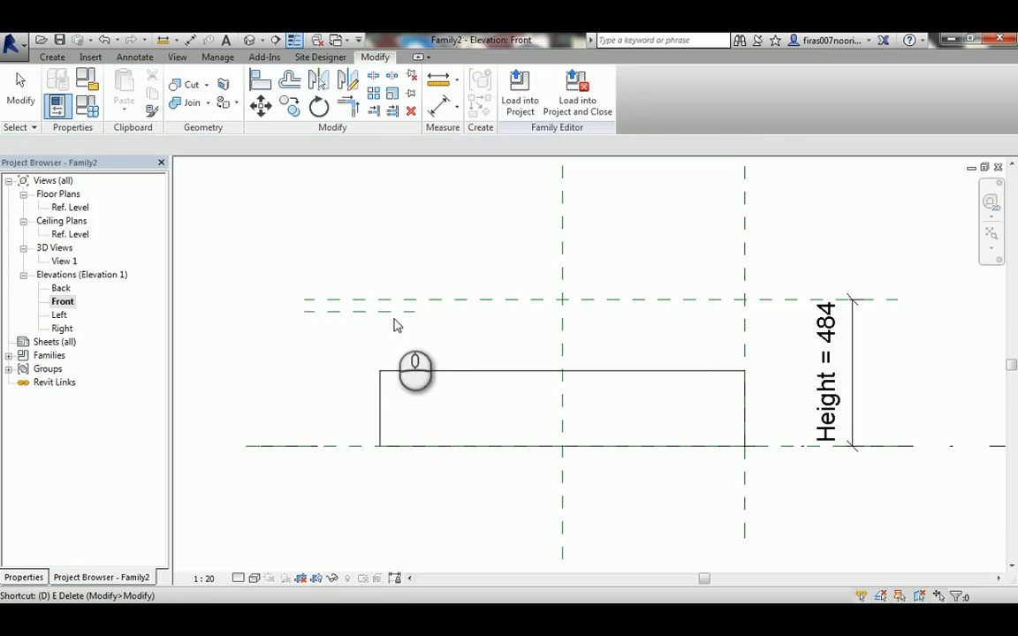
pyautogui.press('d')
pyautogui.press('i')
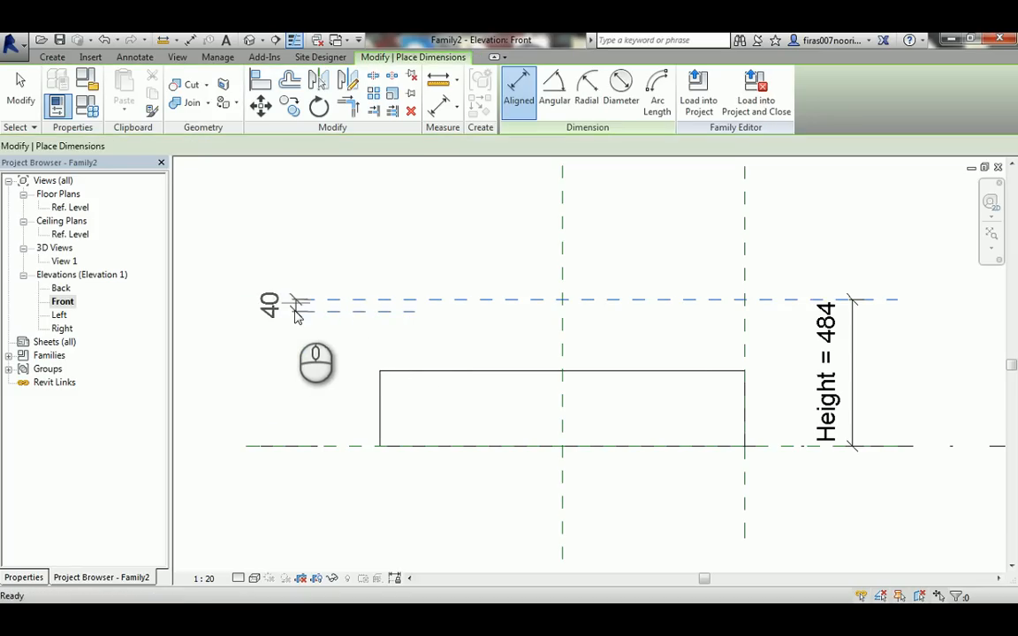
pyautogui.press('Escape')
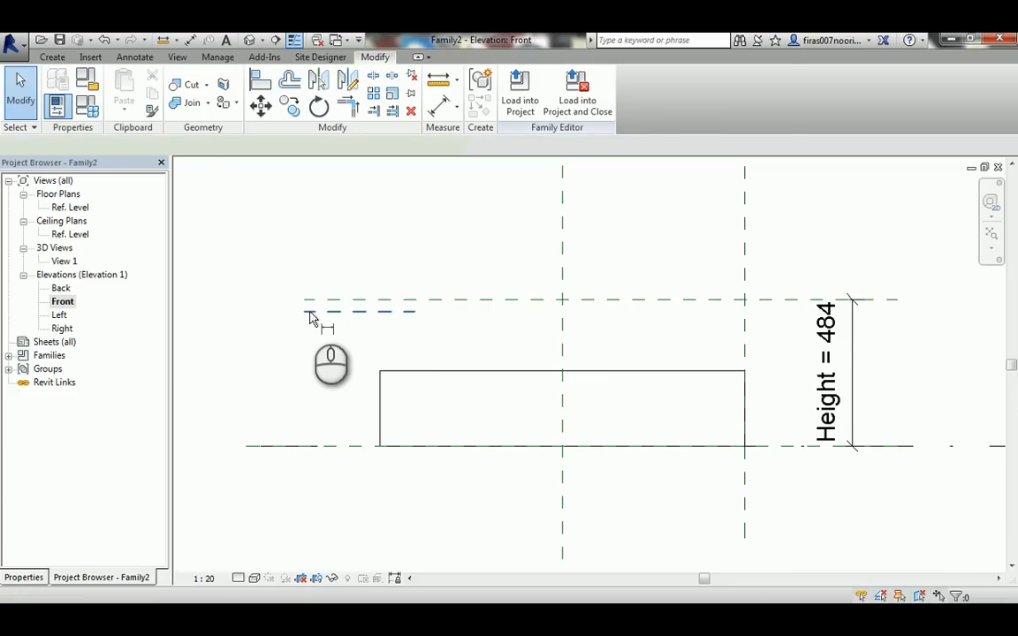
# Place an aligned dimension between the two upper horizontal reference planes, beside their ends opposite the Height dimension.
pyautogui.press('d')
pyautogui.press('i')
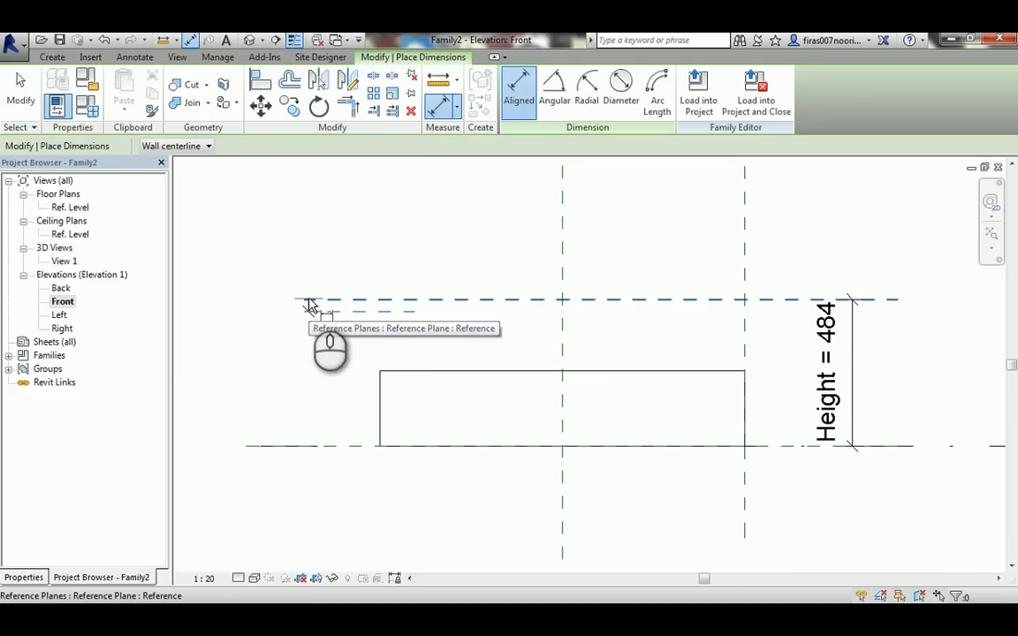
pyautogui.click(310, 303)
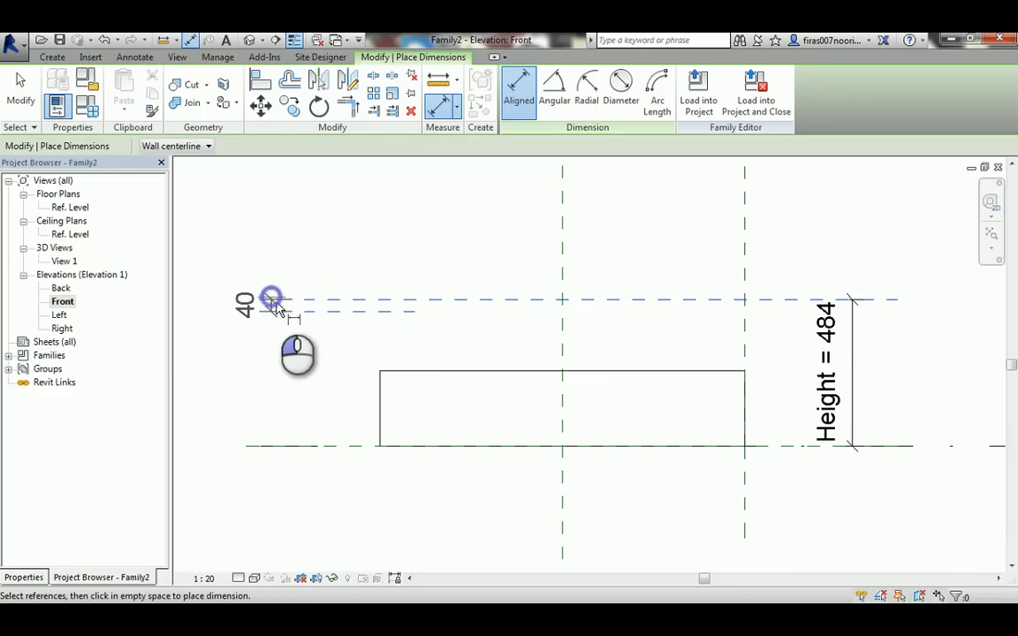
pyautogui.click(274, 303)
pyautogui.press('Escape')
pyautogui.press('Escape')
# Label the dimension between the two upper planes with a new family type parameter named "Thickness", grouped under Dimensions.
pyautogui.click(248, 304)
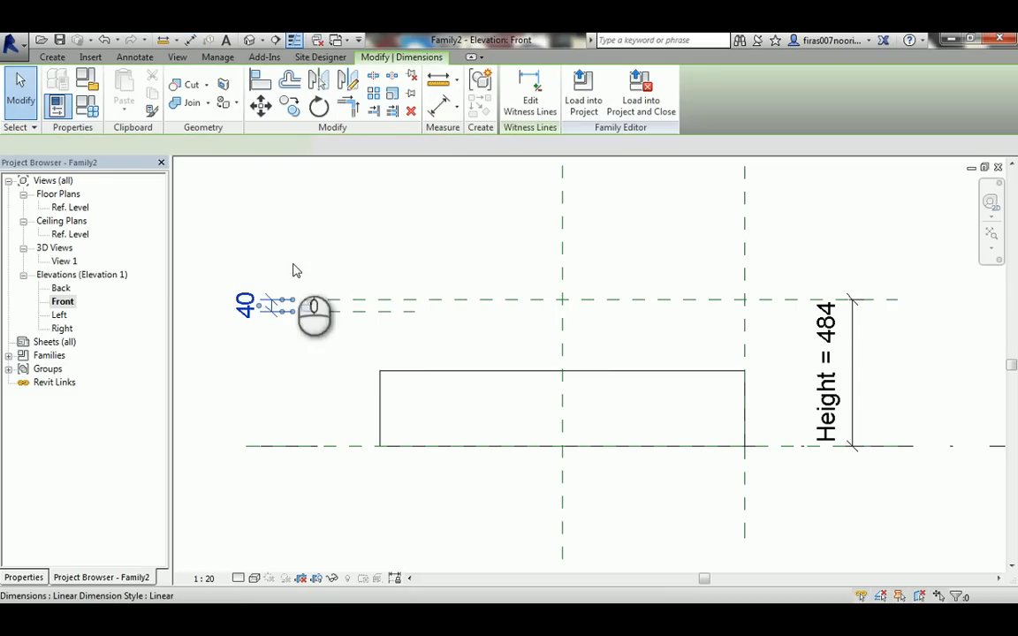
pyautogui.click(370, 148)
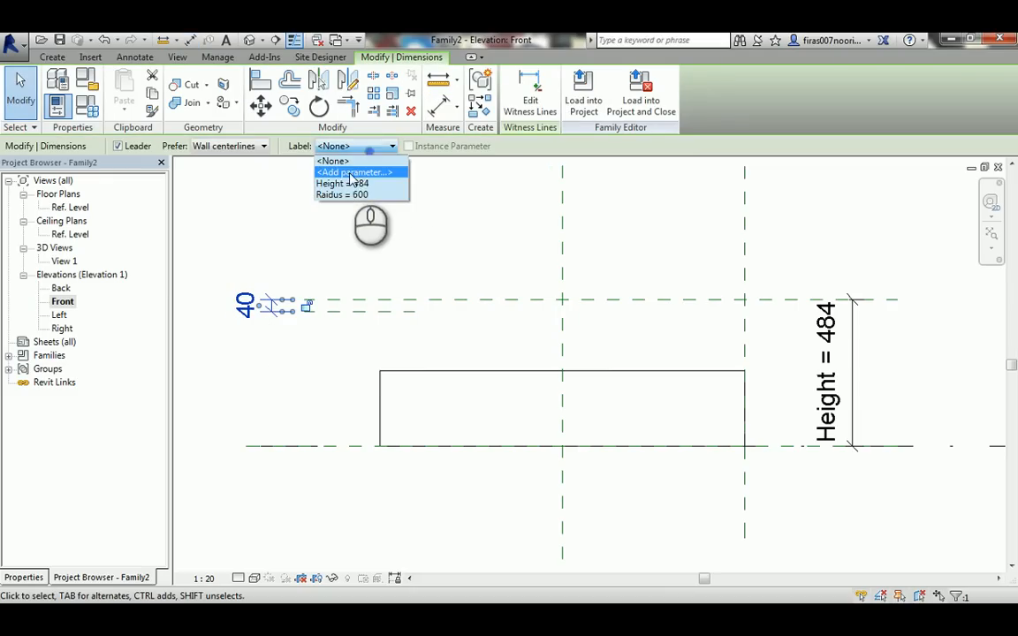
pyautogui.click(351, 173)
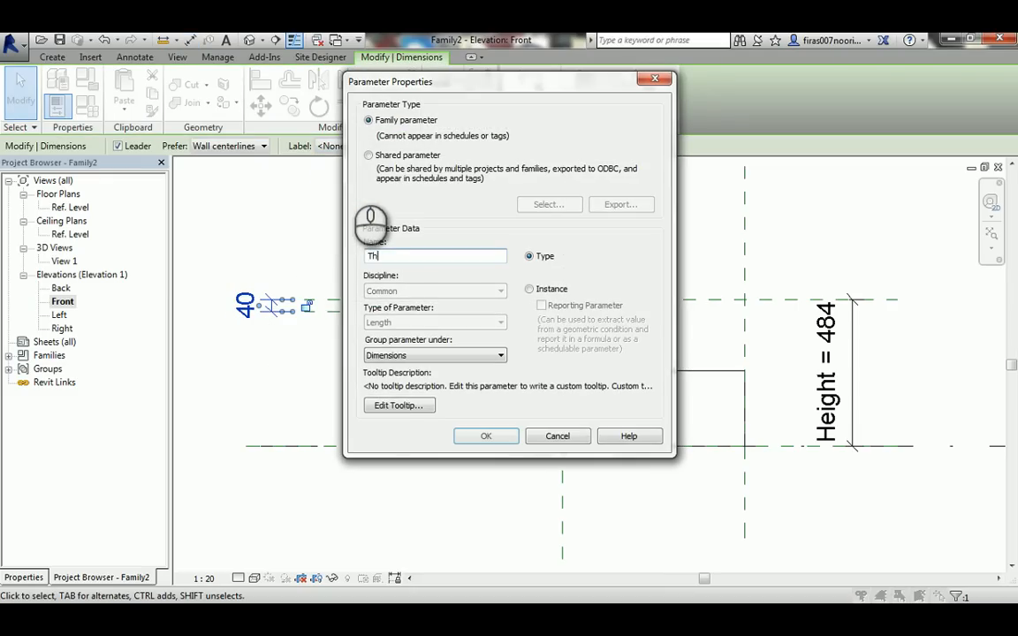
pyautogui.write('Thickness')
pyautogui.press('Return')
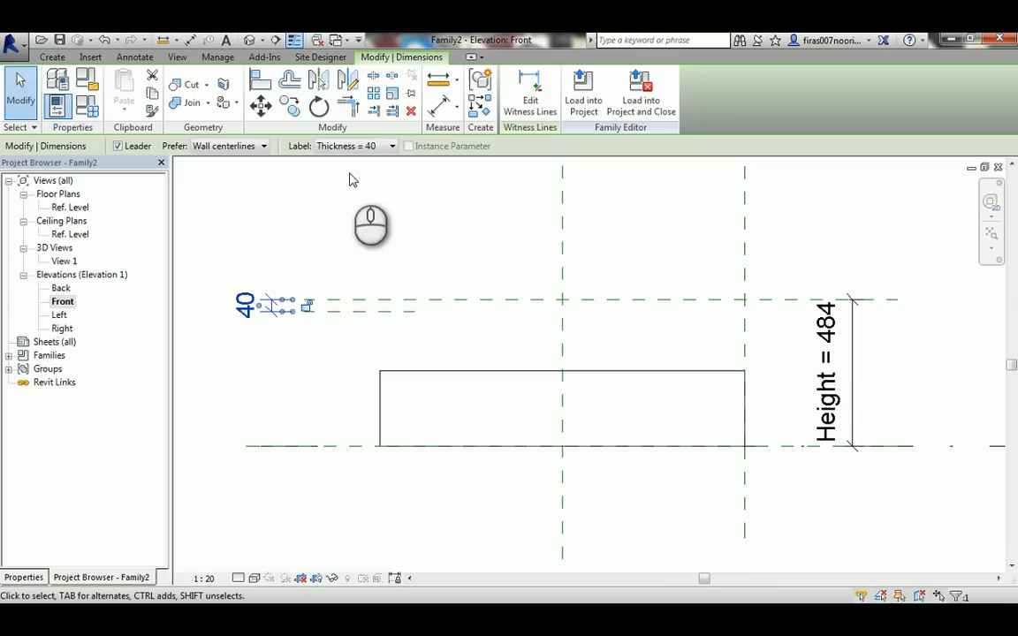
# Set the family's Height parameter to 500 and its Thickness parameter to 30.
pyautogui.click(86, 106)
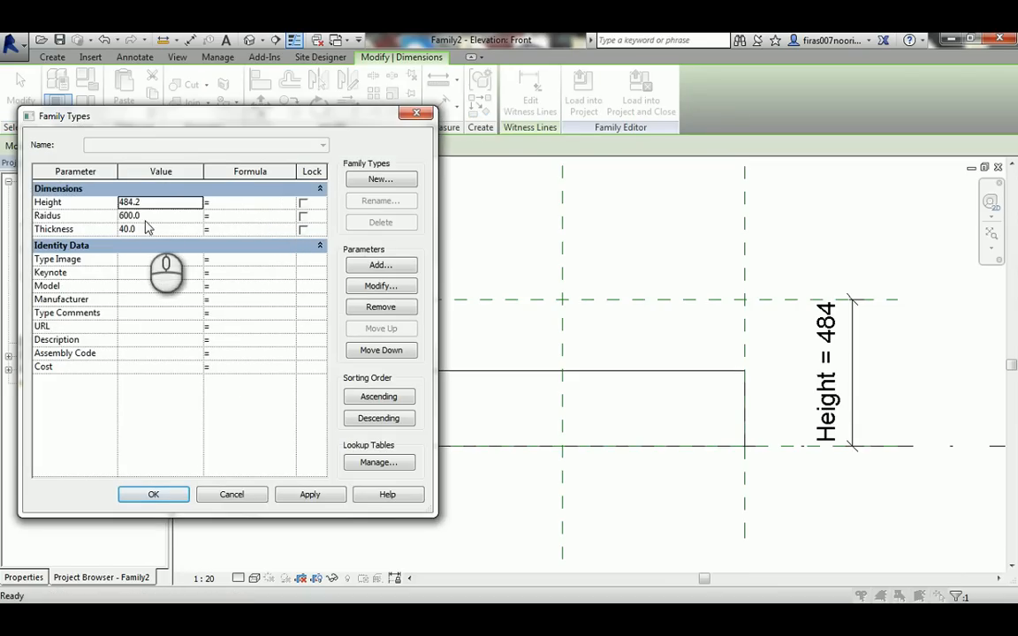
pyautogui.click(157, 203)
pyautogui.write('5')
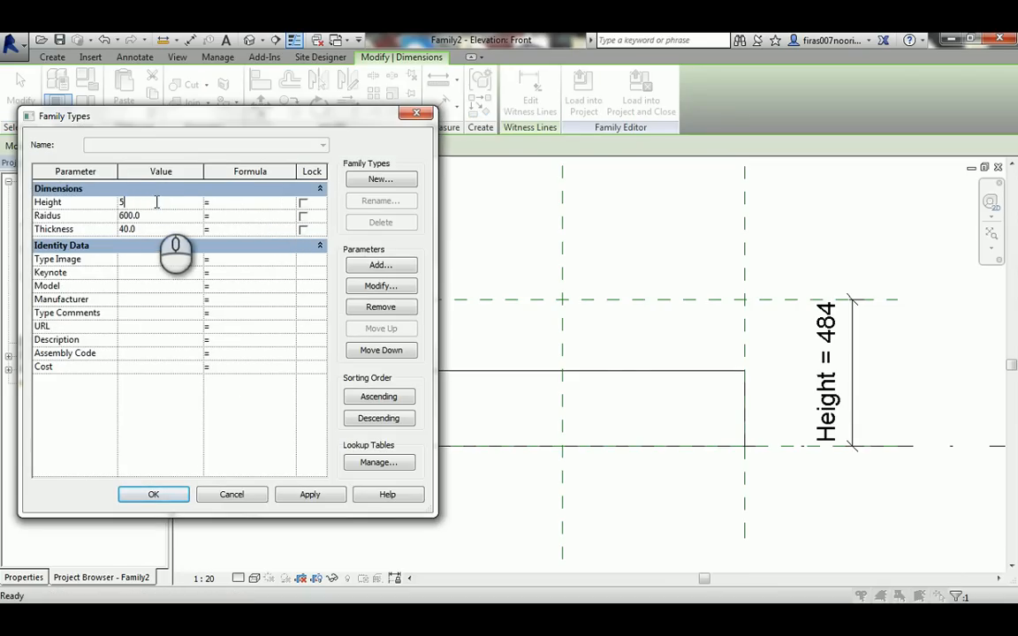
pyautogui.write('00')
pyautogui.click(311, 495)
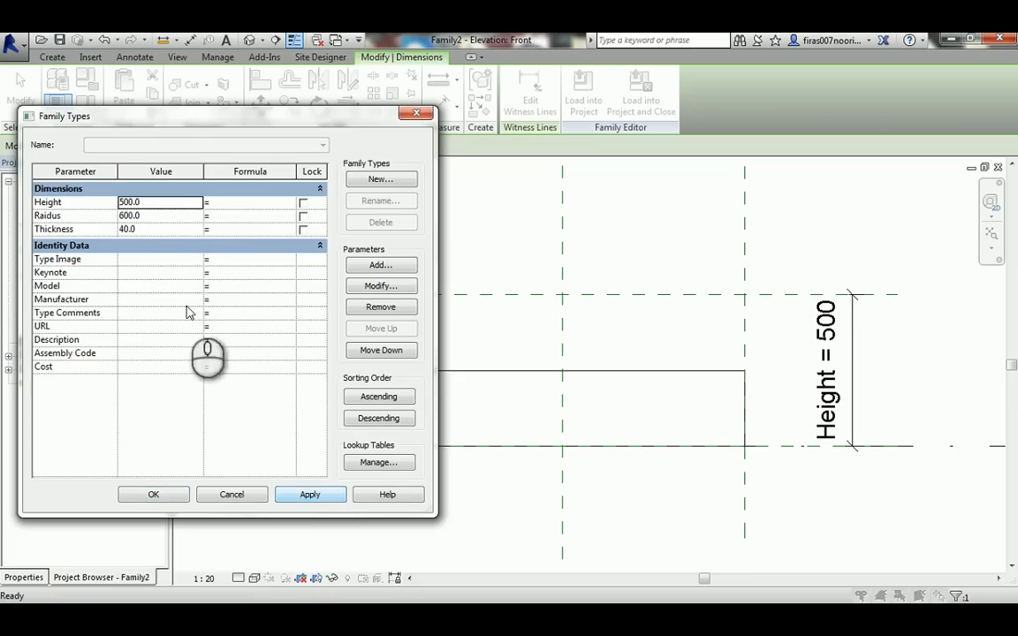
pyautogui.click(128, 229)
pyautogui.write('3')
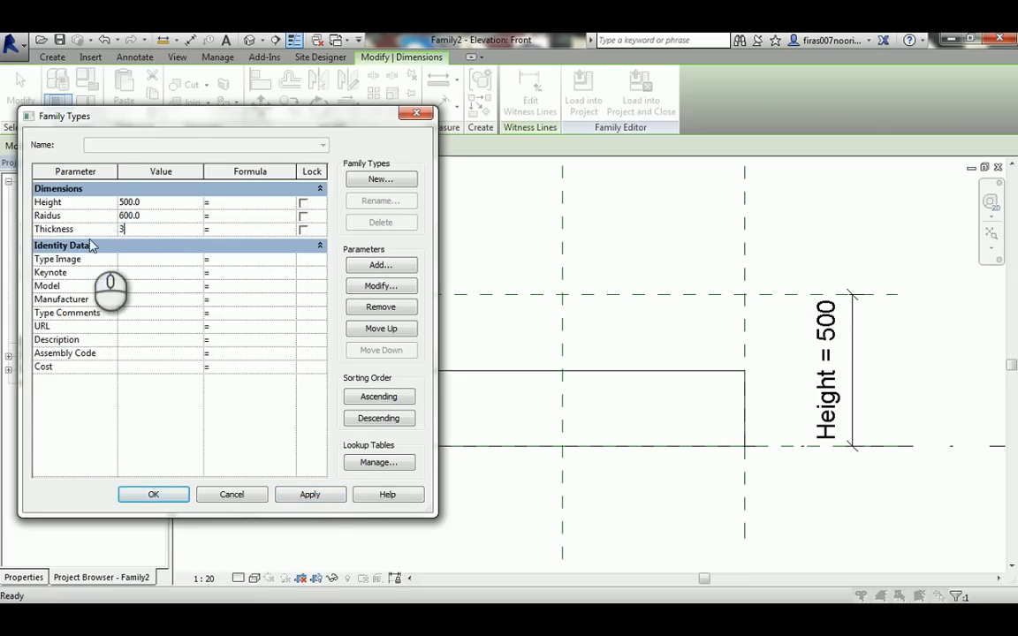
pyautogui.write('0')
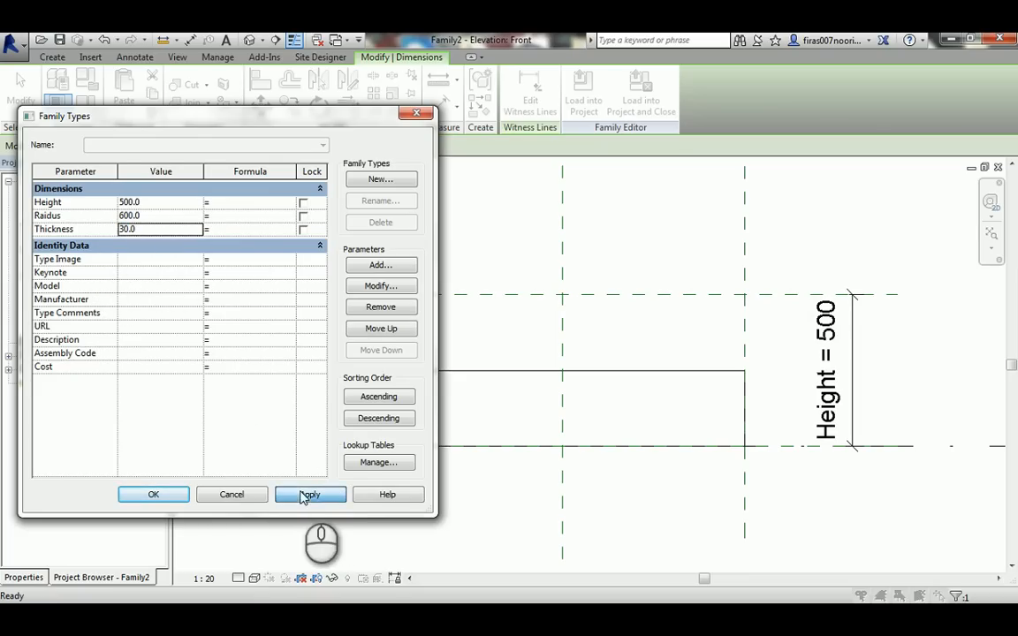
pyautogui.click(154, 494)
# Stretch the extrusion's top and bottom faces to the upper and lower Thickness reference planes, locking each face to its plane.
pyautogui.click(418, 371)
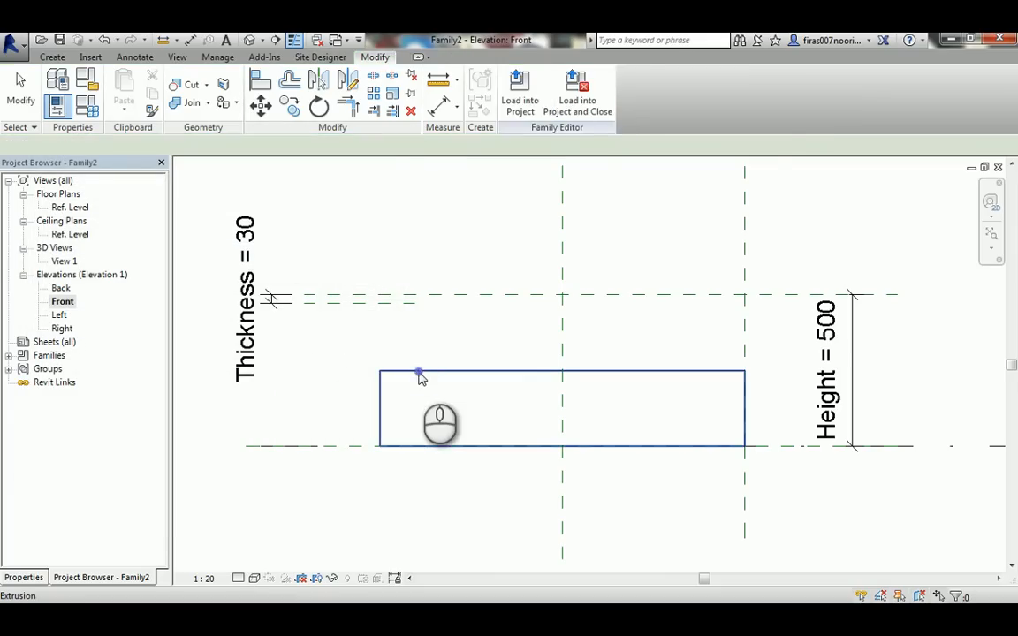
pyautogui.click(418, 370)
pyautogui.moveTo(563, 366); pyautogui.dragTo(577, 284)
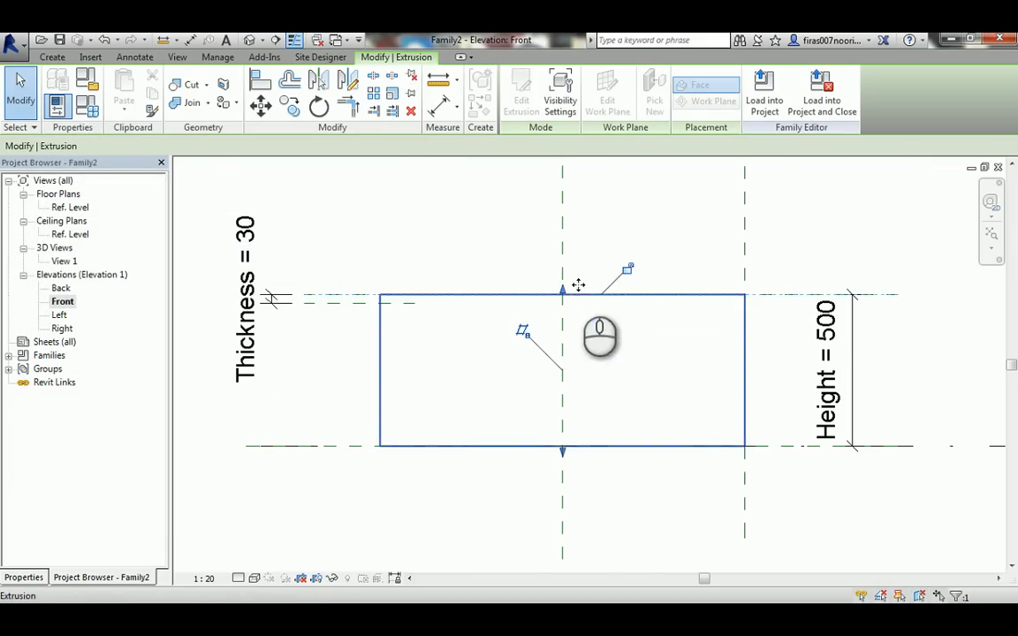
pyautogui.click(627, 270)
pyautogui.moveTo(564, 454); pyautogui.dragTo(412, 304)
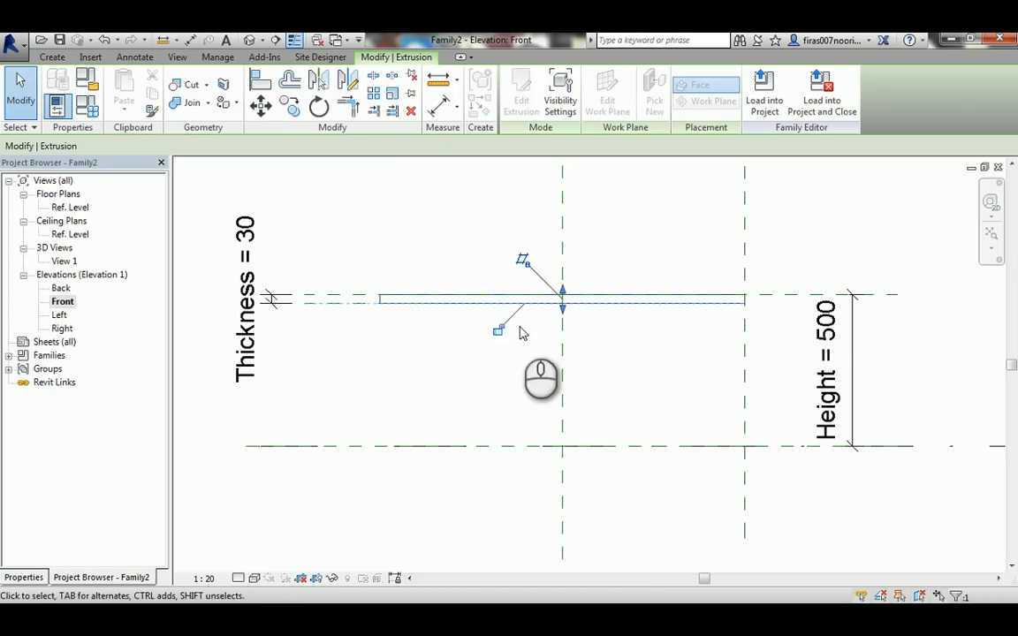
pyautogui.click(498, 331)
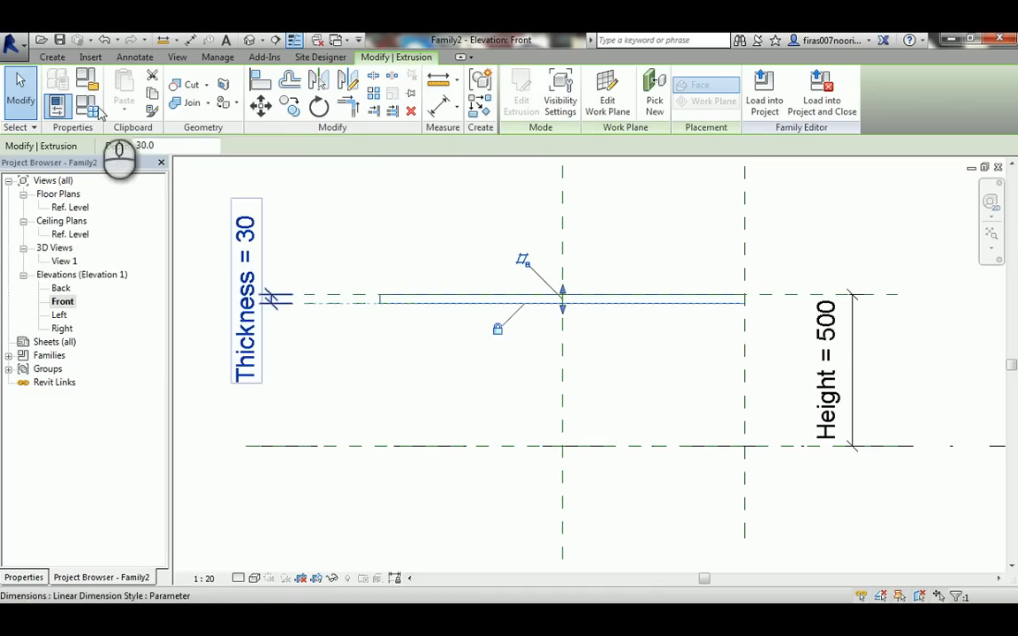
# Test the locked tabletop by setting the family's Height parameter to 400 and its Thickness parameter to 20.
pyautogui.click(102, 165)
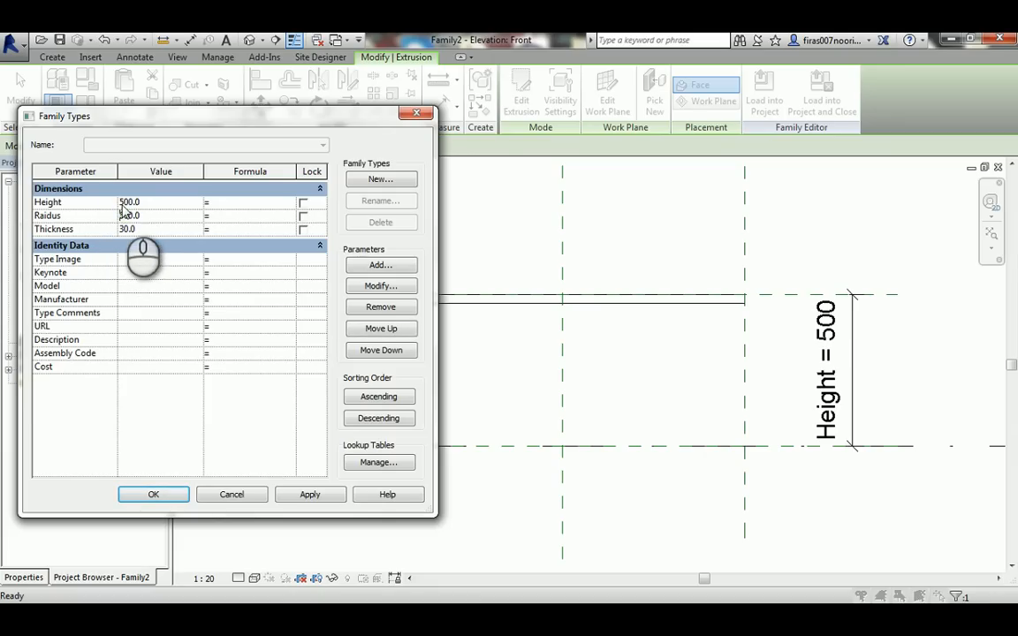
pyautogui.moveTo(127, 202); pyautogui.dragTo(117, 205)
pyautogui.write('4')
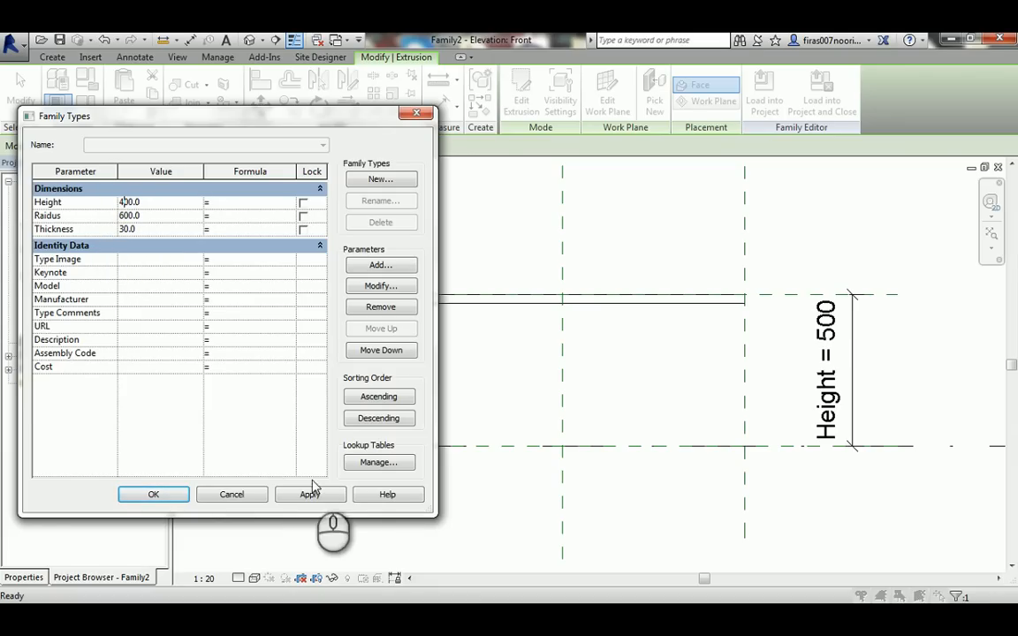
pyautogui.click(310, 494)
pyautogui.moveTo(255, 121); pyautogui.dragTo(305, 114)
pyautogui.click(173, 223)
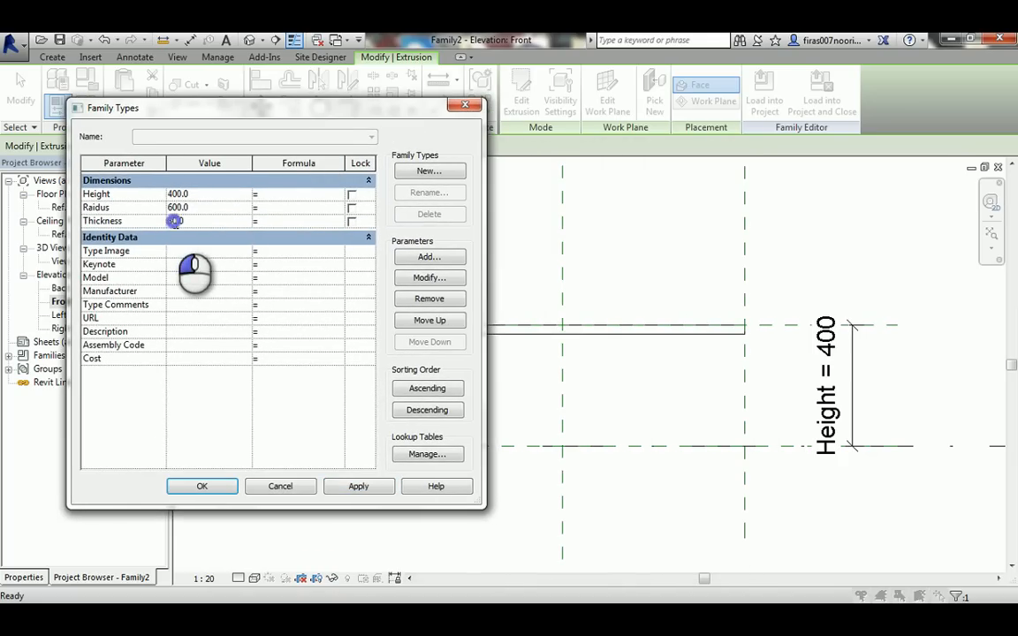
pyautogui.click(354, 485)
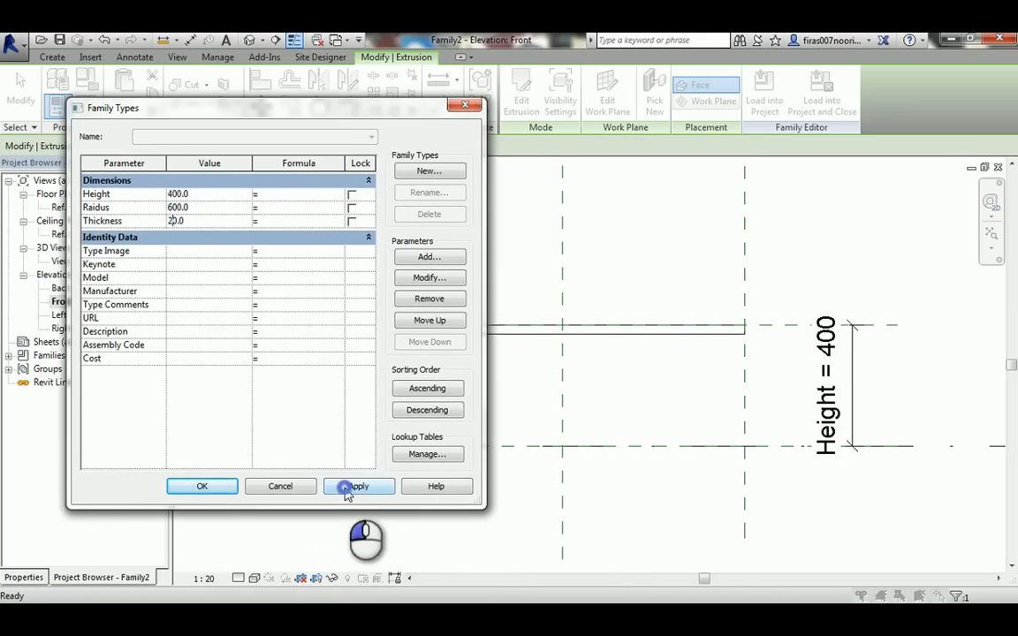
pyautogui.click(203, 487)
pyautogui.click(442, 345)
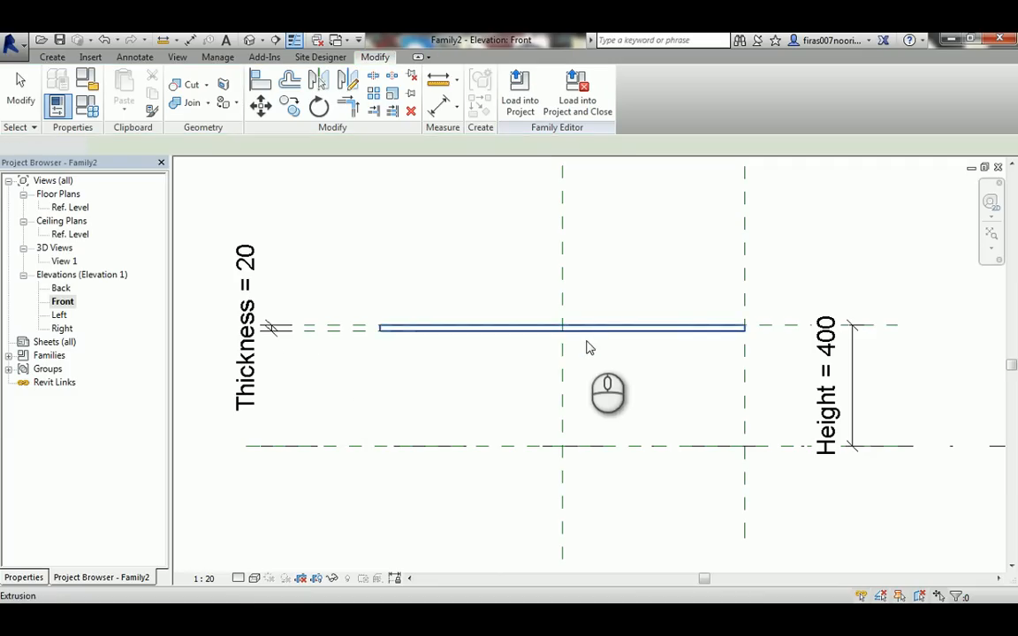
pyautogui.scroll(1, 570, 353)
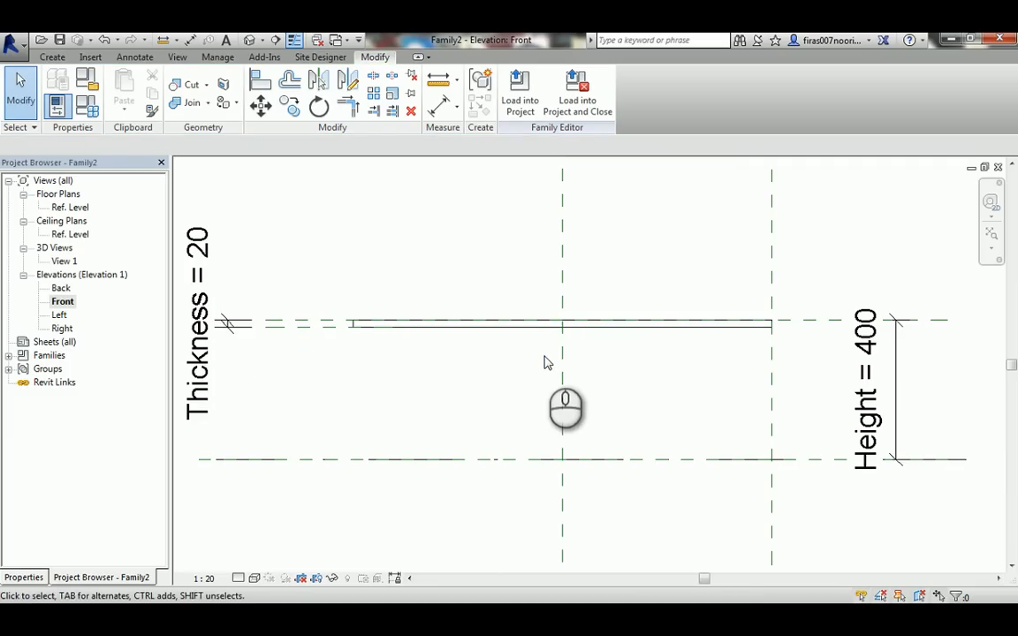
# Show the tabletop in the default 3D view with the Shaded visual style and look at it from a lower angle.
pyautogui.click(251, 41)
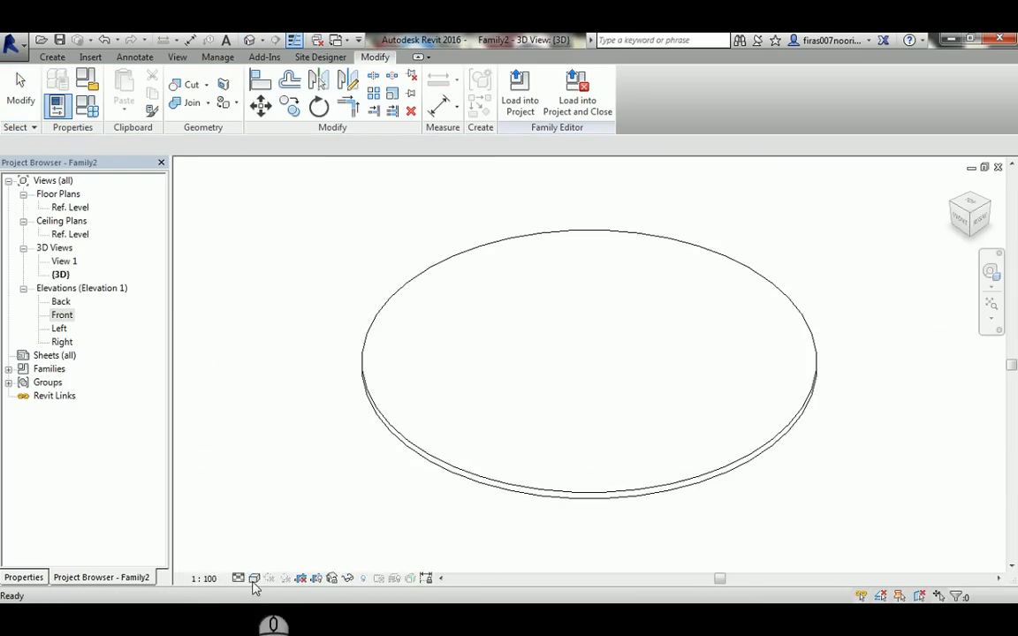
pyautogui.click(254, 579)
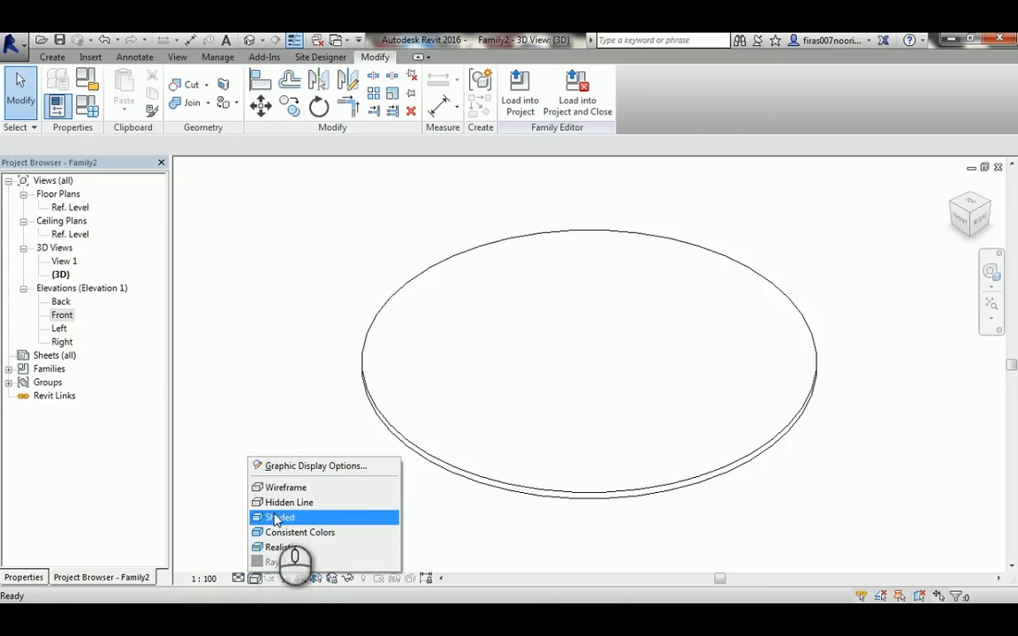
pyautogui.click(274, 517)
pyautogui.keyDown('shift'); pyautogui.moveTo(466, 391); pyautogui.dragTo(431, 301, button='middle'); pyautogui.keyUp('shift')
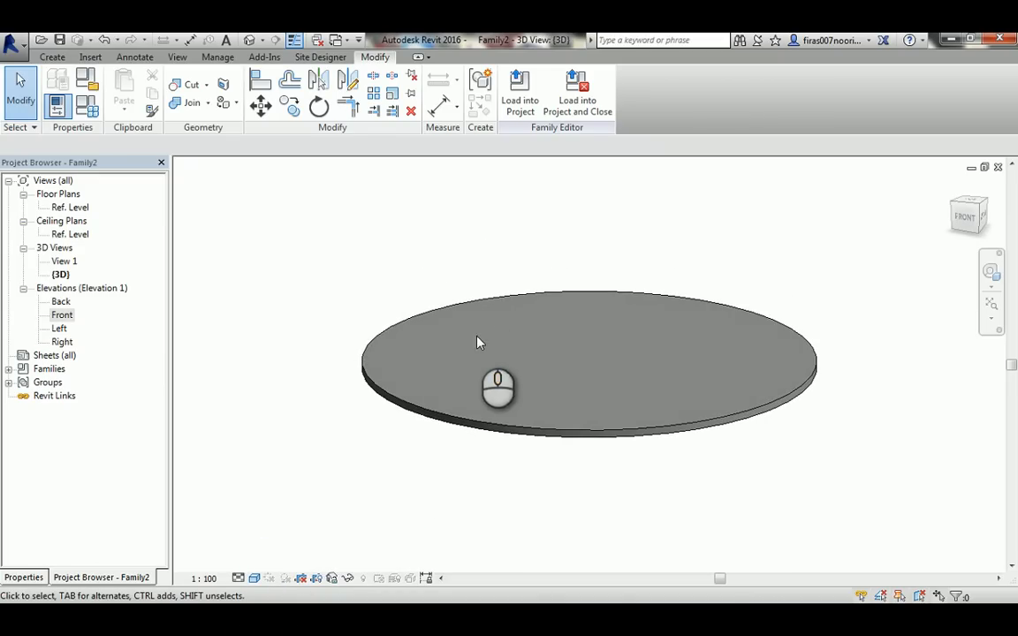
# In the Ref. Level floor plan, draw a vertical reference plane about 124 mm inside the plane at the circle's right edge.
pyautogui.doubleClick(75, 209)
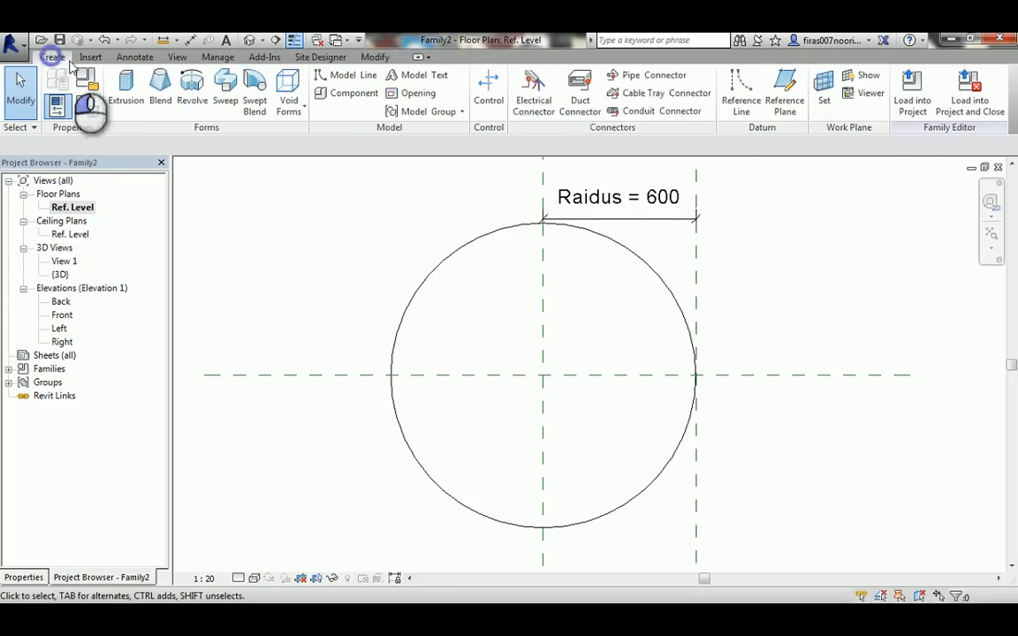
pyautogui.click(790, 91)
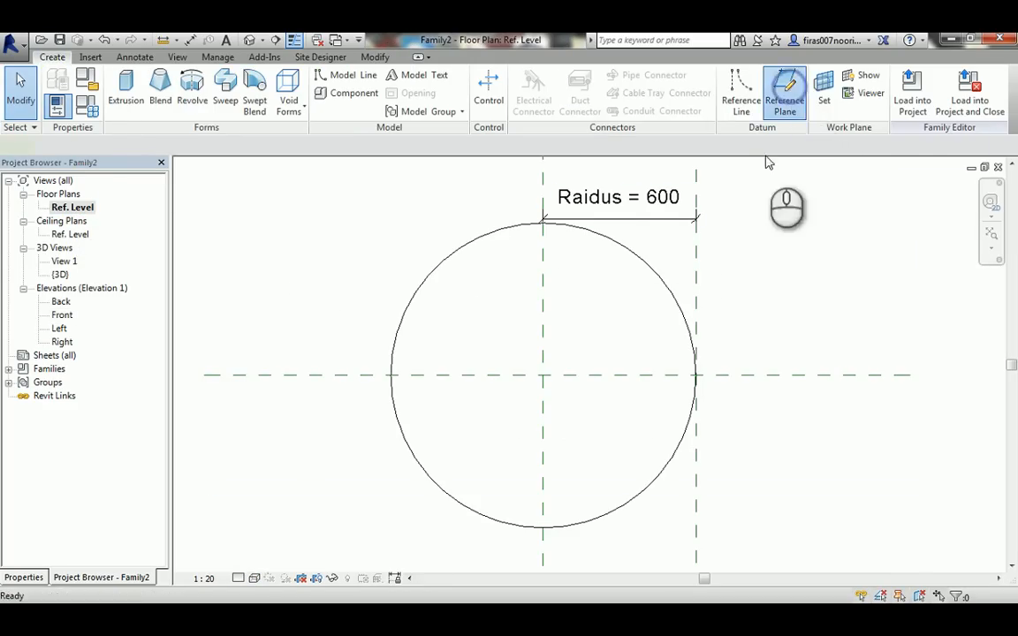
pyautogui.click(664, 228)
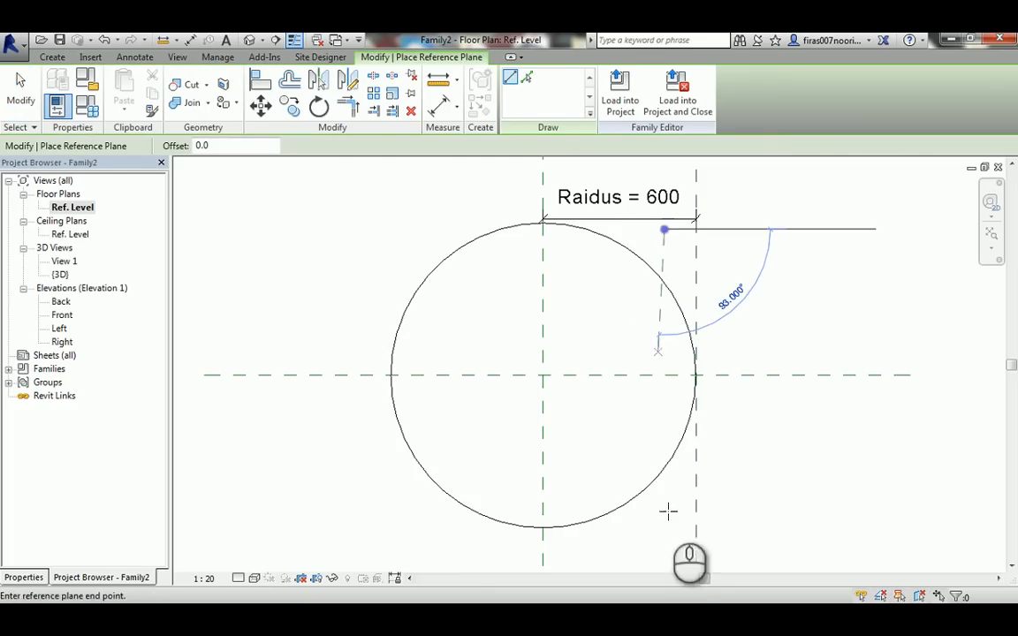
pyautogui.click(670, 532)
pyautogui.press('Escape')
pyautogui.press('Escape')
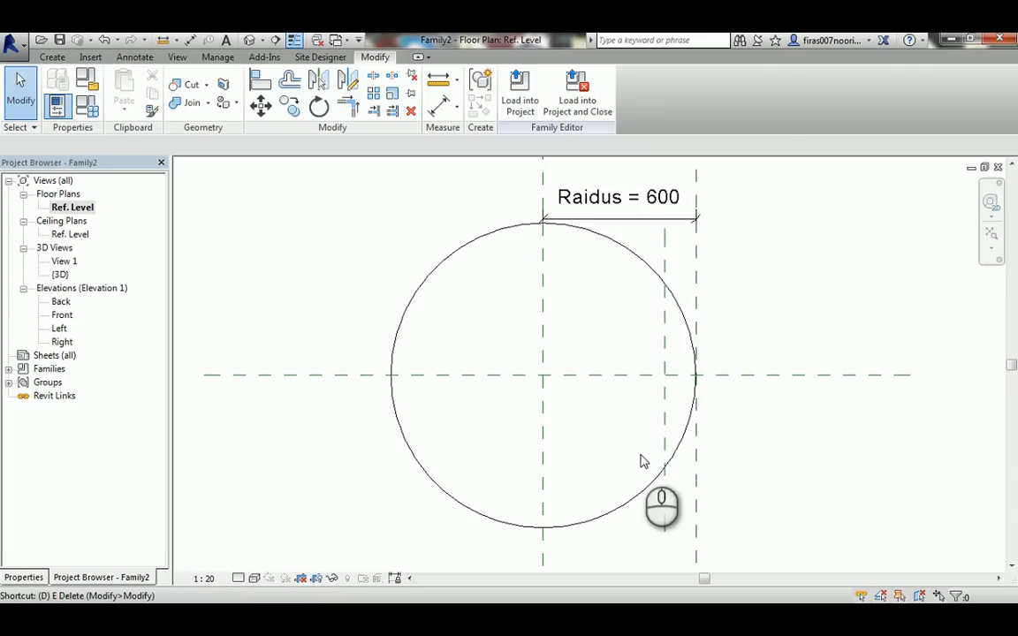
# Place an aligned dimension between the new vertical reference plane and the circle-edge plane, below the circle.
pyautogui.press('i')
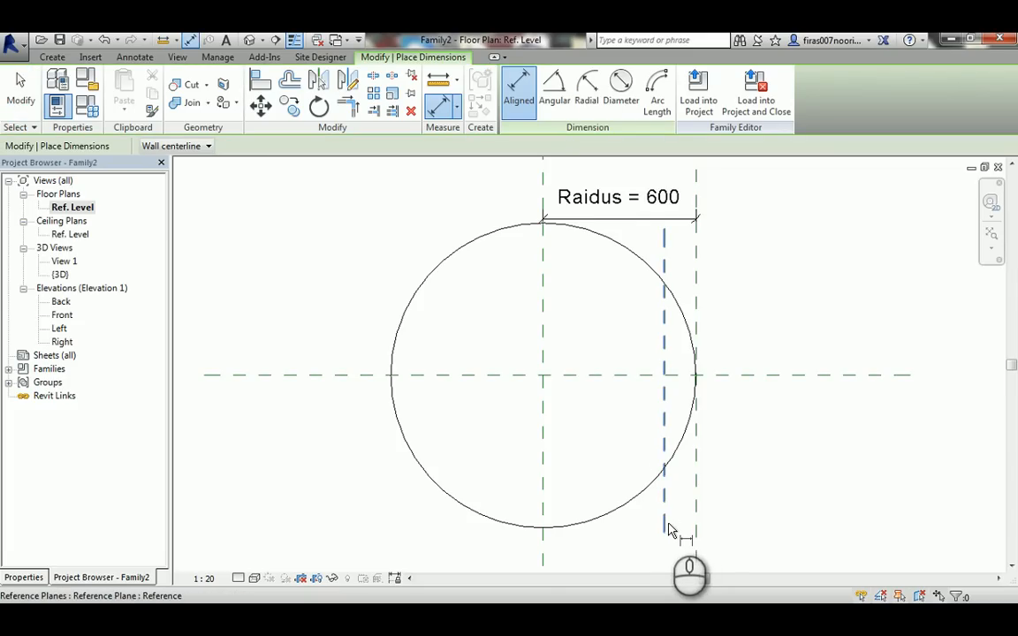
pyautogui.click(667, 525)
pyautogui.click(697, 526)
pyautogui.moveTo(697, 521); pyautogui.dragTo(683, 475, button='middle')
pyautogui.click(640, 500)
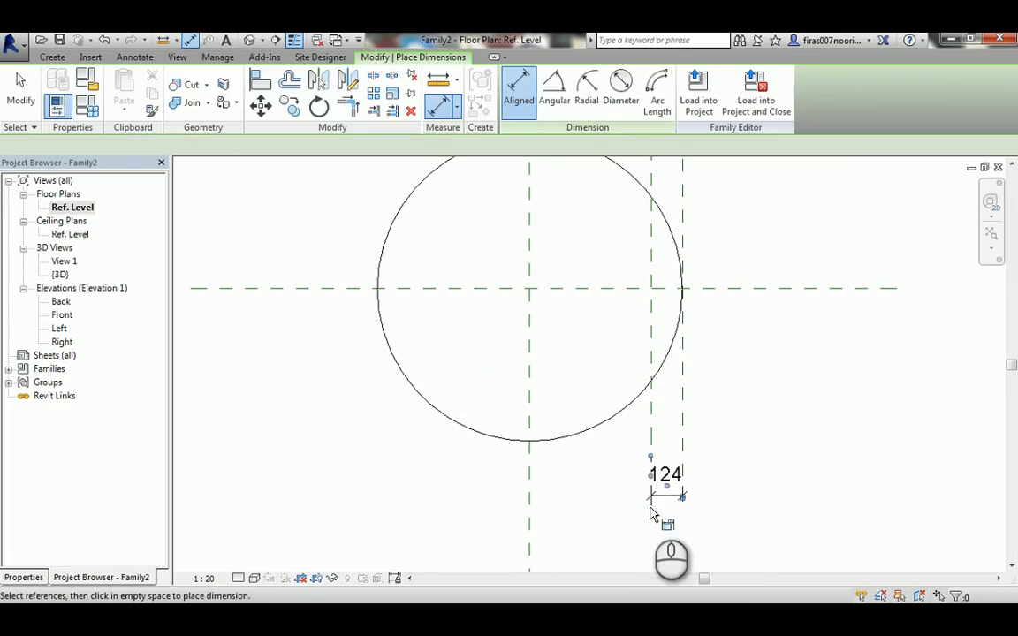
pyautogui.click(665, 477)
pyautogui.press('Escape')
pyautogui.press('Escape')
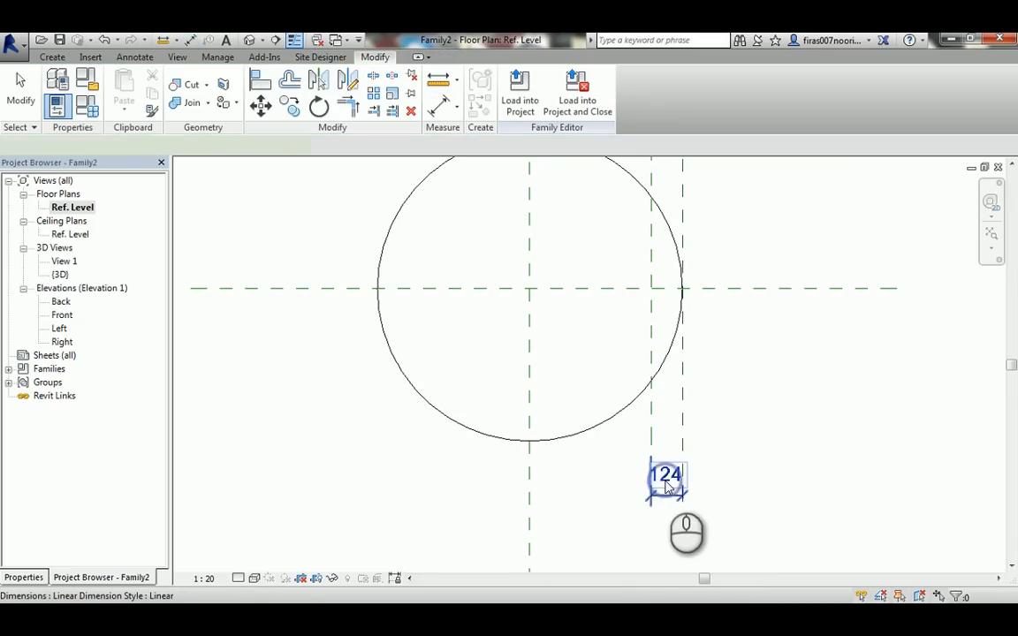
# Label the dimension below the circle with a new family type parameter named "Leg Thick", grouped under Dimensions.
pyautogui.click(666, 488)
pyautogui.click(355, 145)
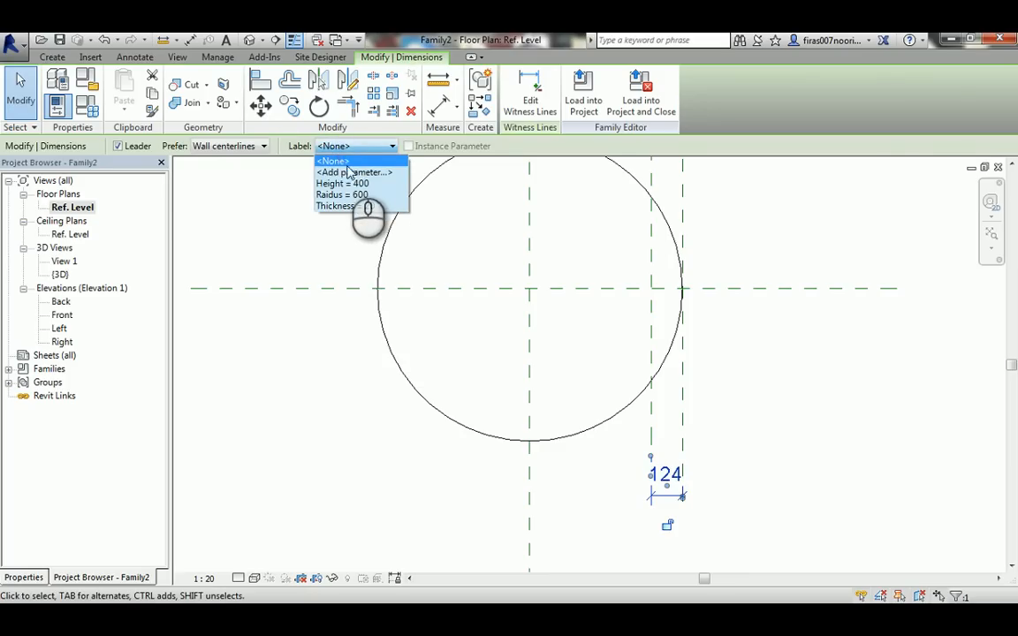
pyautogui.click(349, 172)
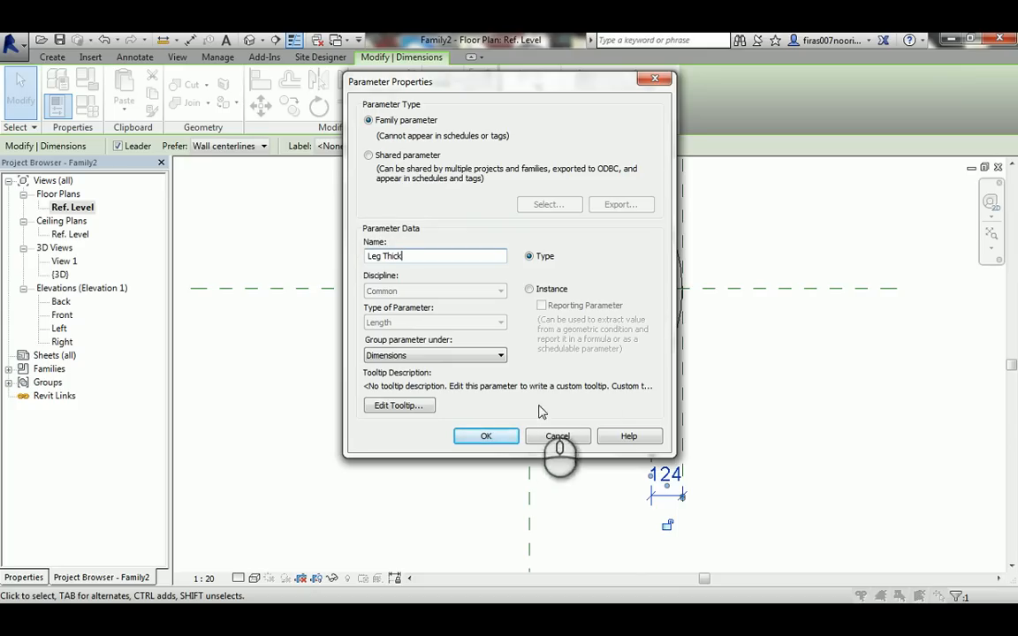
pyautogui.click(486, 436)
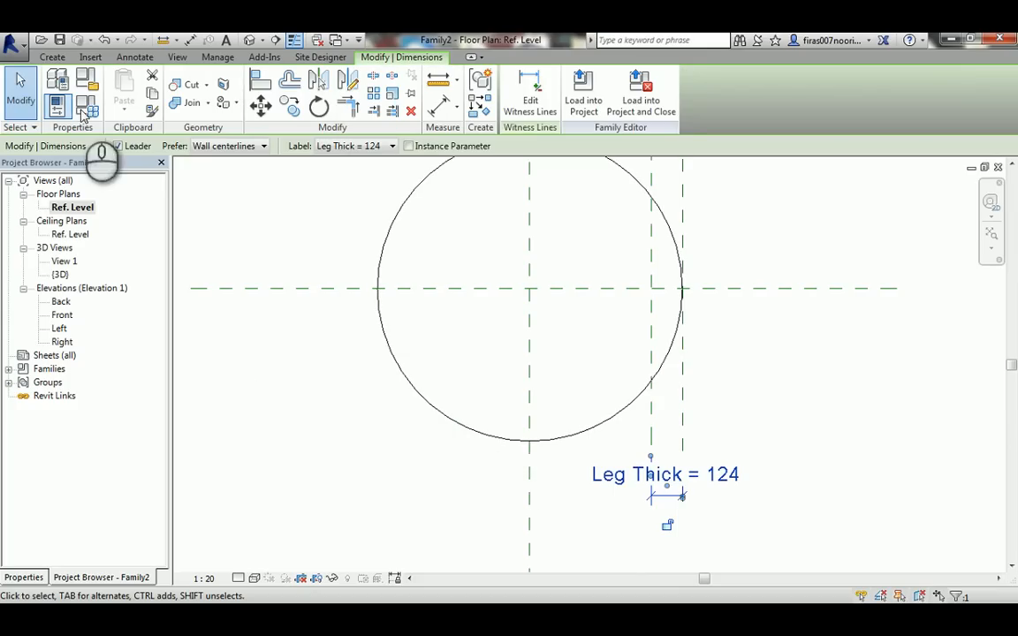
# Set the Leg Thick parameter to 100 in the family types and accept the change.
pyautogui.click(87, 99)
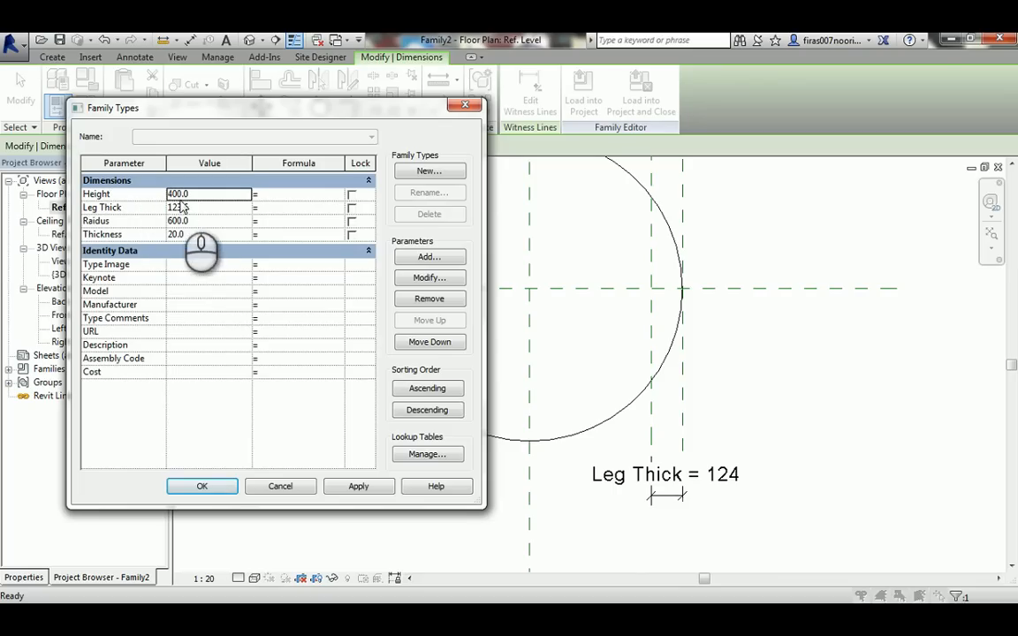
pyautogui.click(194, 207)
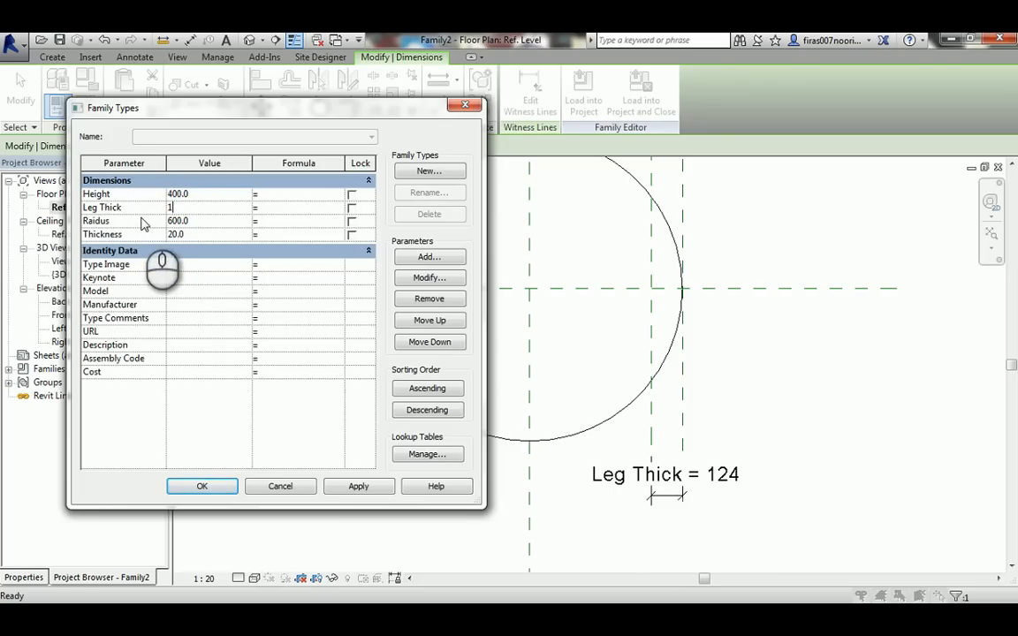
pyautogui.click(353, 485)
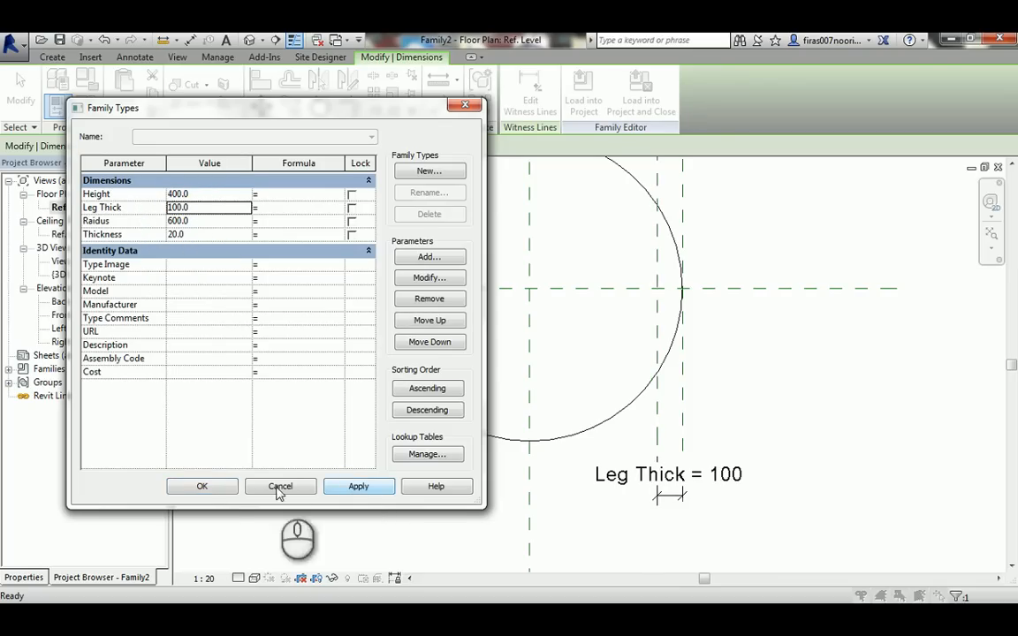
pyautogui.click(203, 486)
# Place an aligned dimension below the circle between the inner leg reference plane and the Center (Left/Right) plane.
pyautogui.moveTo(458, 327); pyautogui.dragTo(428, 400, button='middle')
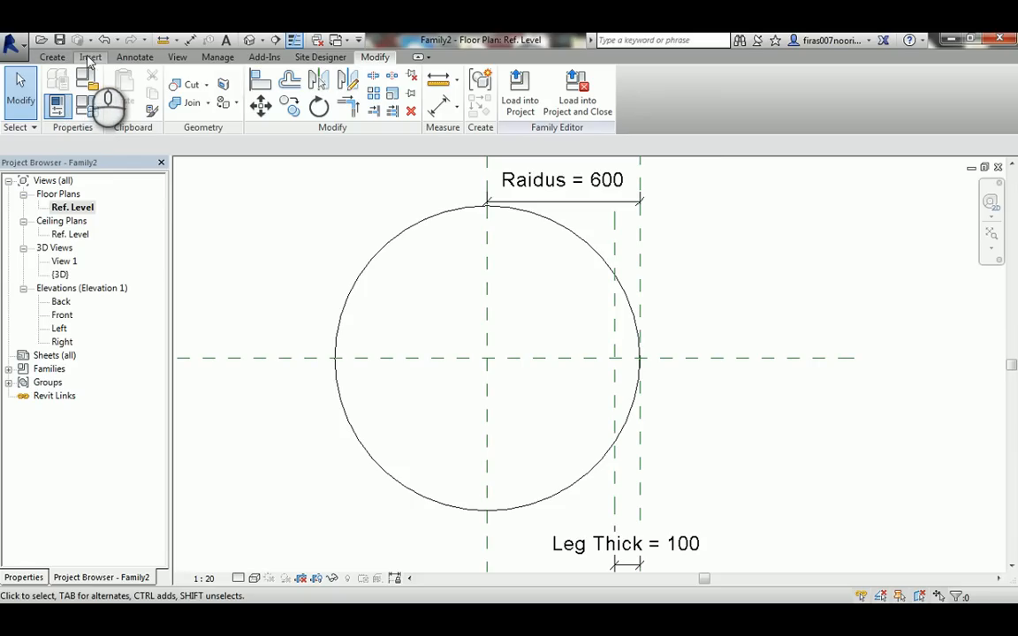
pyautogui.press('i')
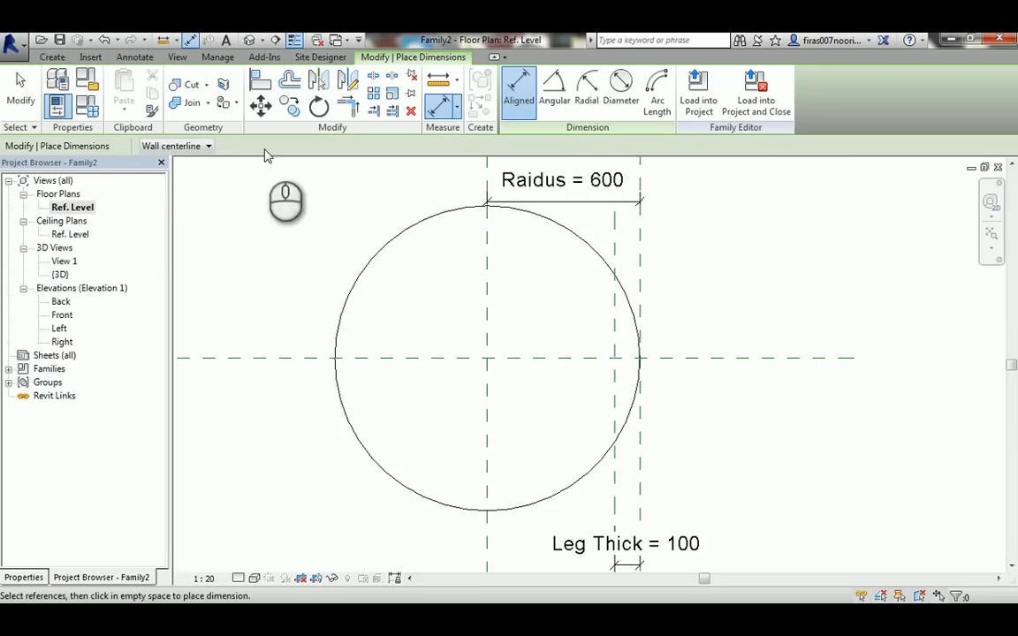
pyautogui.moveTo(543, 446); pyautogui.dragTo(515, 395, button='middle')
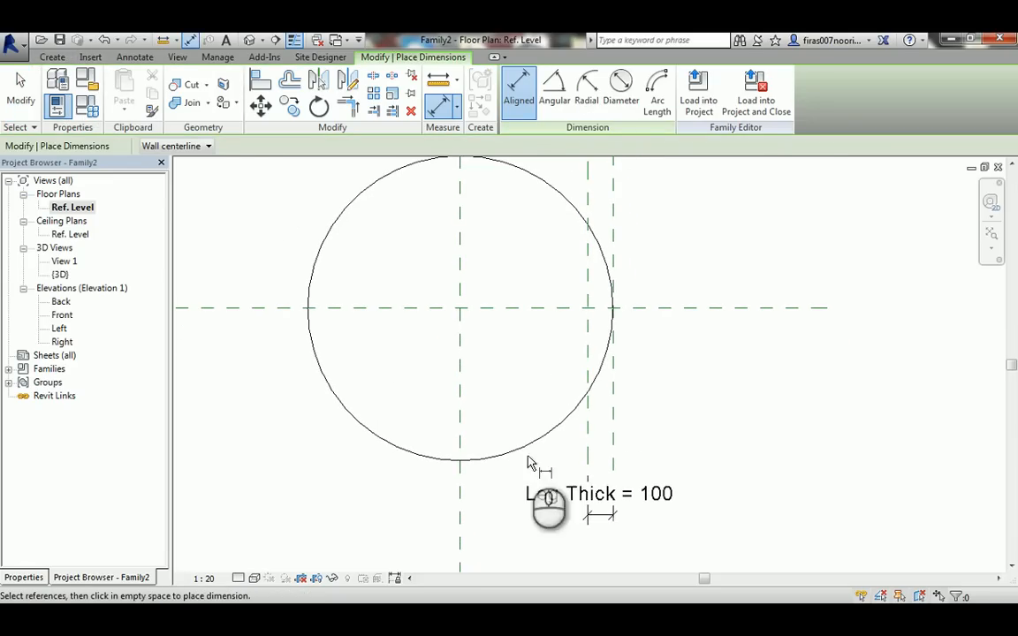
pyautogui.click(588, 460)
pyautogui.click(460, 480)
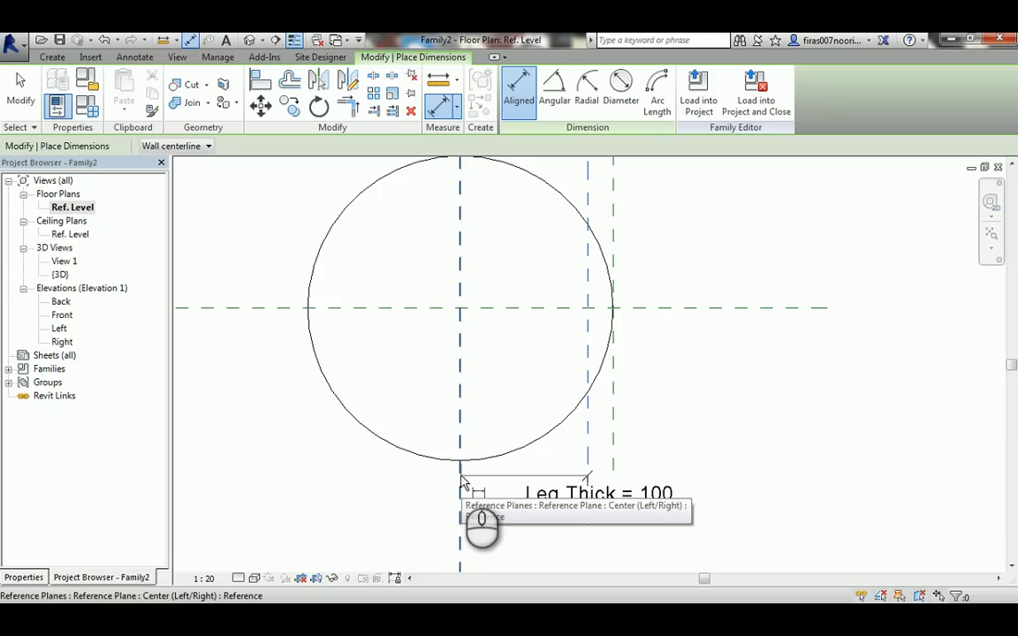
pyautogui.click(485, 543)
pyautogui.press('Escape')
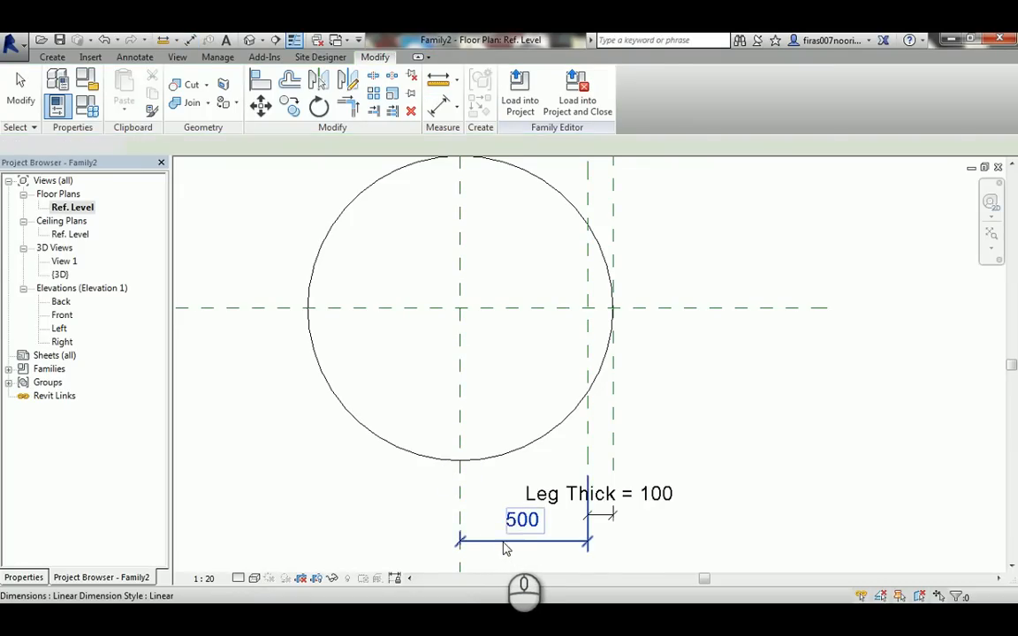
# Label the new dimension from the centre plane with a new family type parameter named "Inner Radius", grouped under Dimensions.
pyautogui.click(502, 541)
pyautogui.click(350, 147)
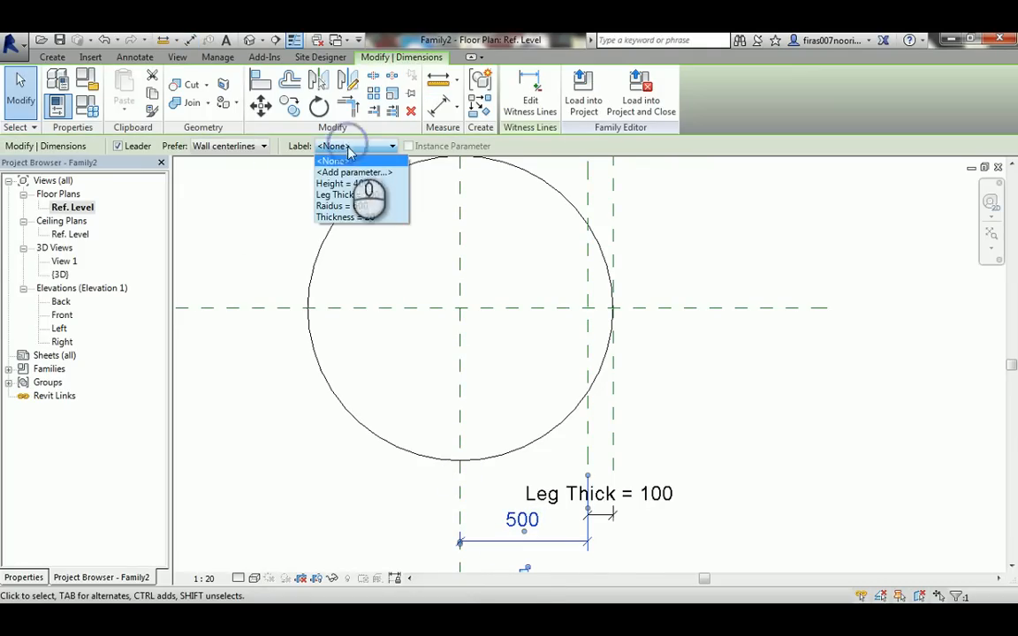
pyautogui.click(354, 173)
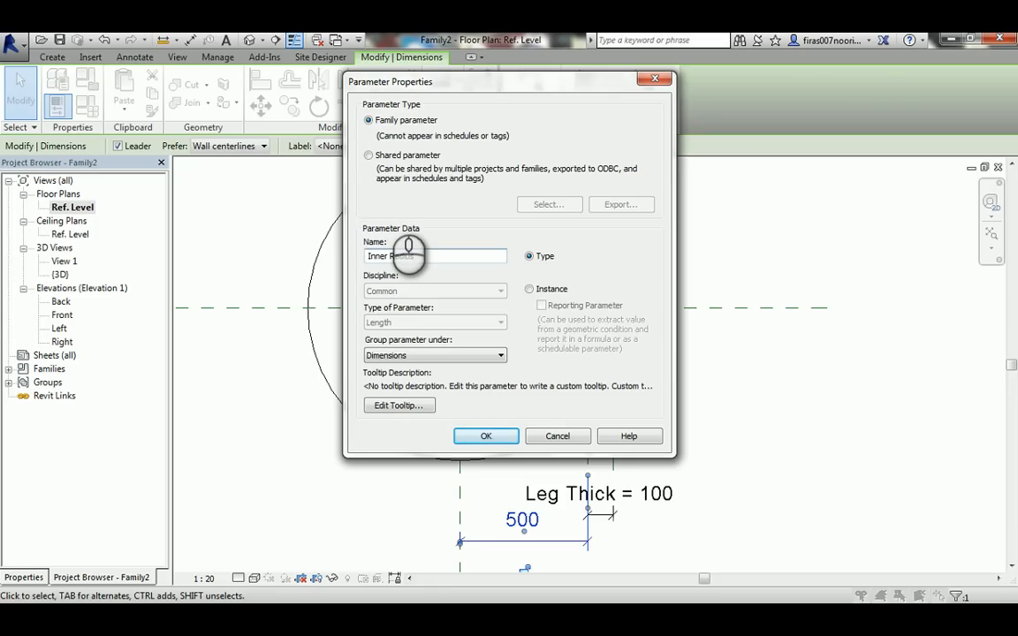
pyautogui.click(466, 436)
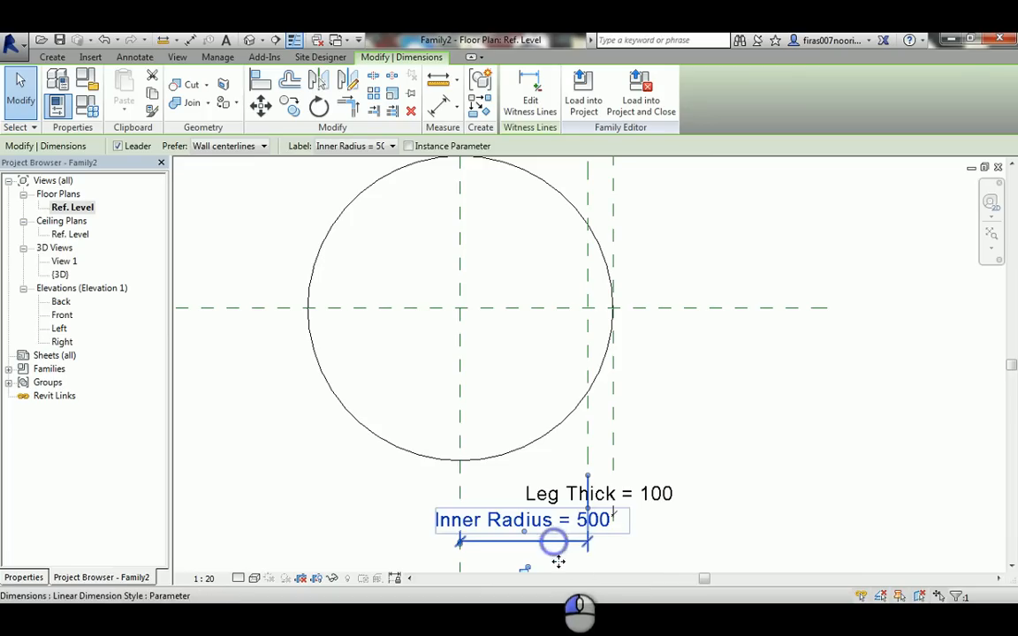
# Move the Inner Radius dimension slightly farther down, below the Leg Thick dimension.
pyautogui.moveTo(557, 562); pyautogui.dragTo(561, 569)
pyautogui.click(696, 442)
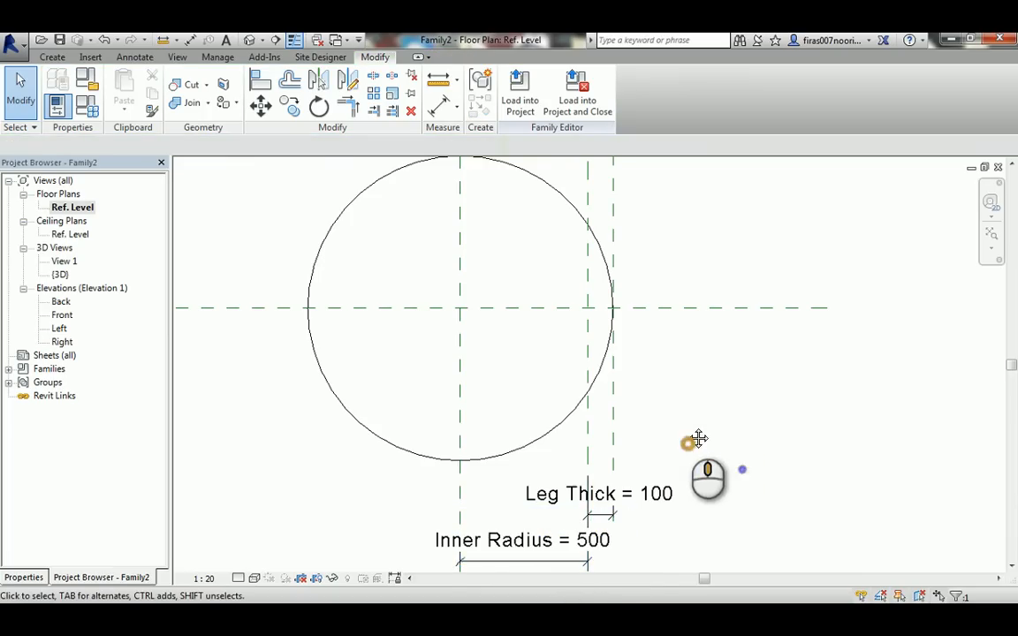
pyautogui.moveTo(699, 439); pyautogui.dragTo(707, 360, button='middle')
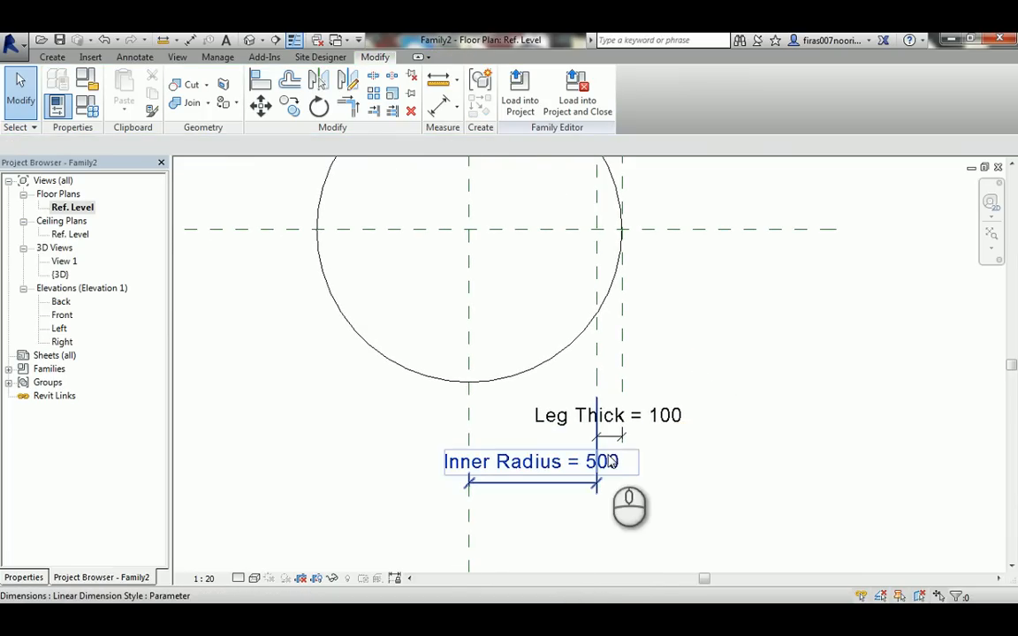
pyautogui.scroll(1, 631, 430)
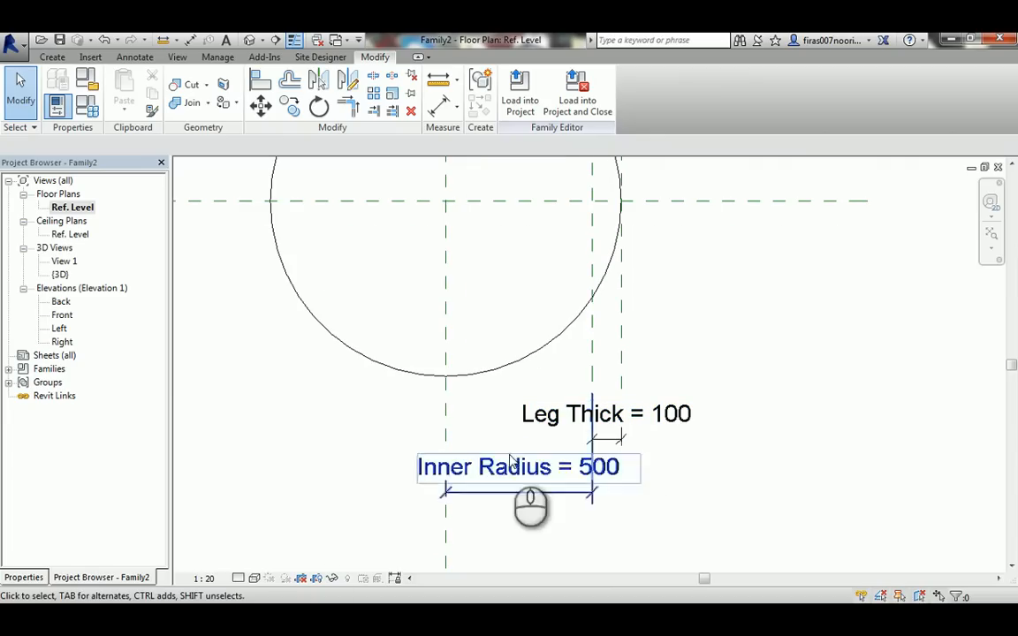
# Set the view scale to 1:10 and move the Inner Radius dimension up between the circle and the Leg Thick dimension.
pyautogui.click(210, 580)
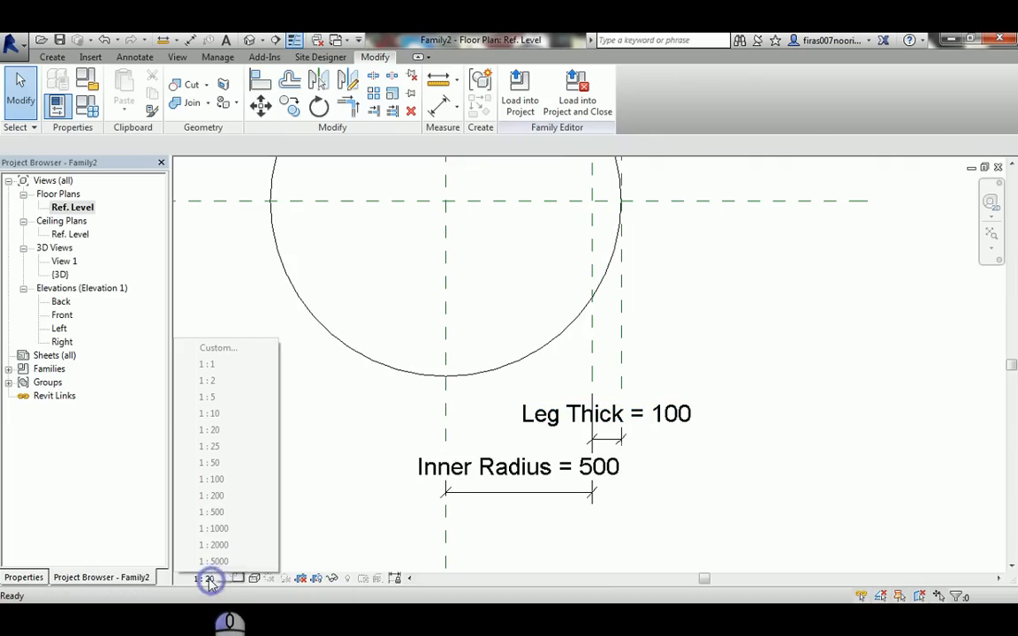
pyautogui.click(213, 414)
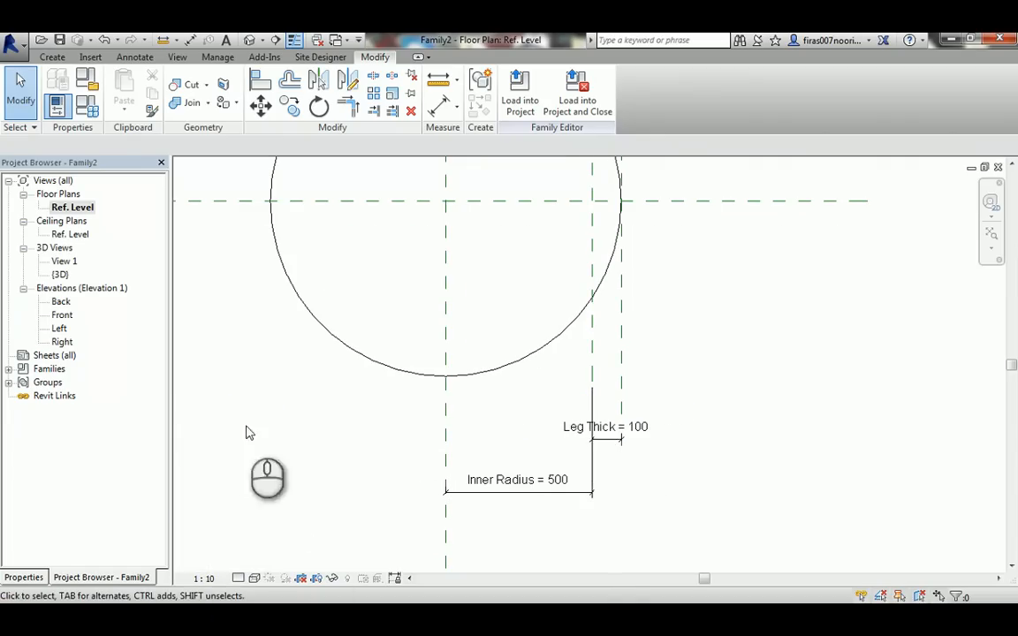
pyautogui.click(575, 496)
pyautogui.moveTo(522, 502); pyautogui.dragTo(562, 407)
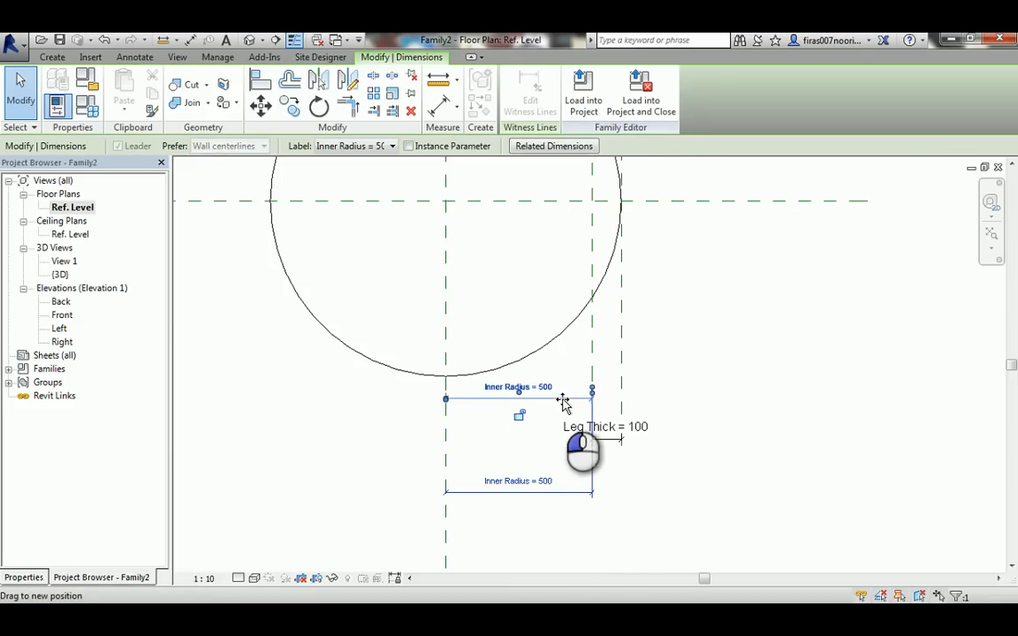
pyautogui.click(766, 357)
# Enter the formula "Radius - Leg Thick" for the Inner Radius parameter and correct it to "Raidus - Leg Thick" to match the existing parameter name.
pyautogui.moveTo(557, 350); pyautogui.dragTo(558, 415, button='middle')
pyautogui.moveTo(602, 283); pyautogui.dragTo(565, 325, button='middle')
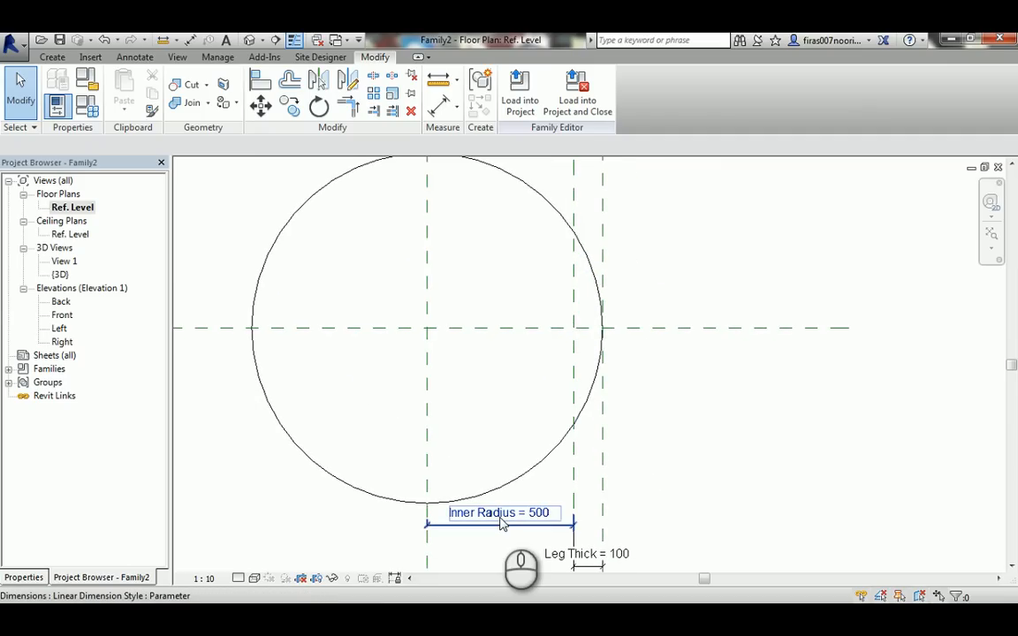
pyautogui.scroll(-2, 500, 524)
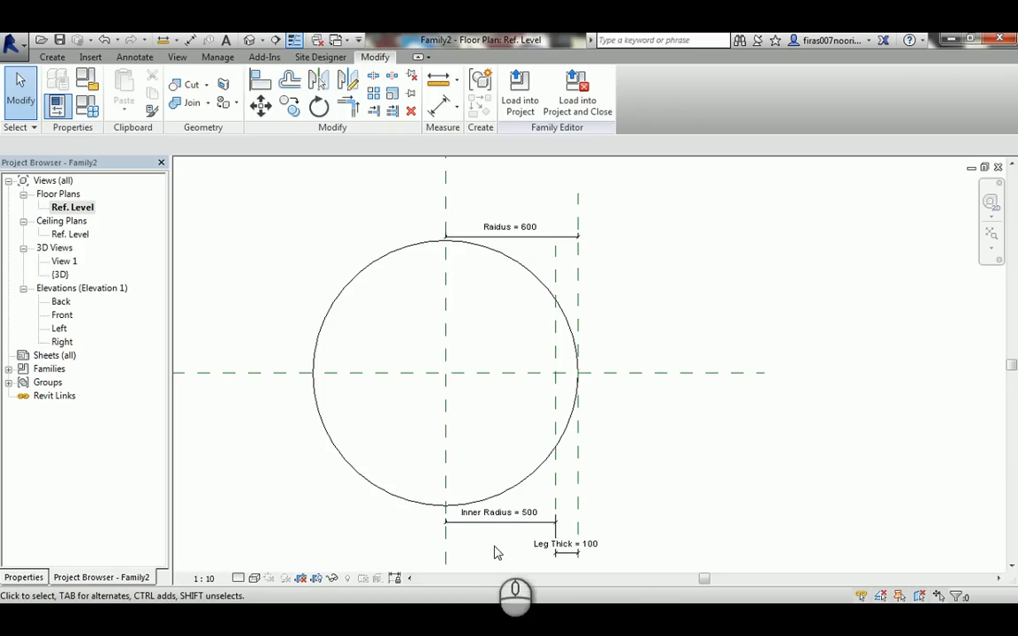
pyautogui.click(86, 105)
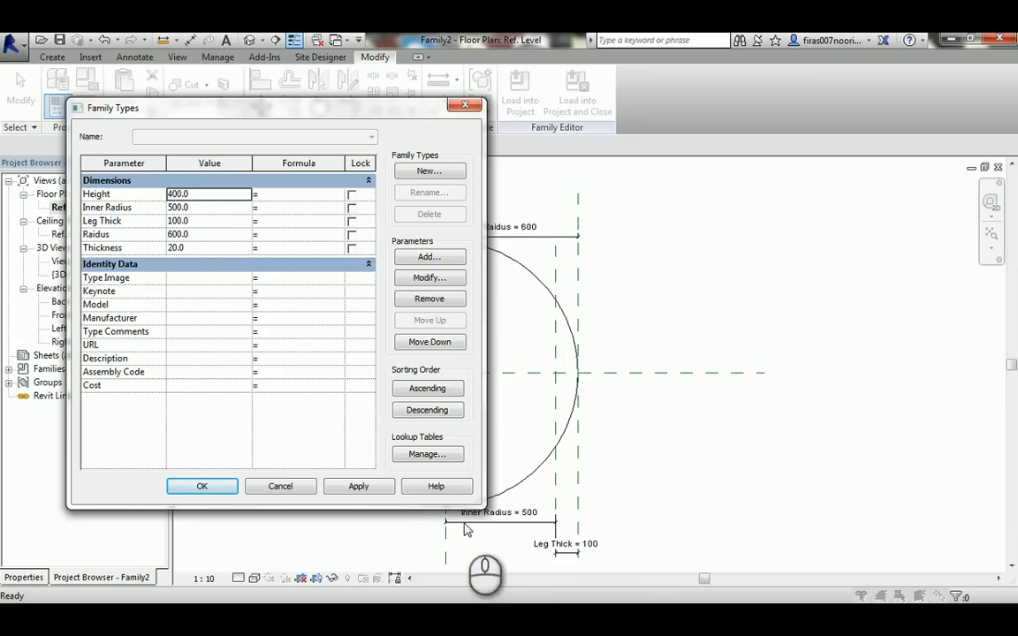
pyautogui.click(272, 208)
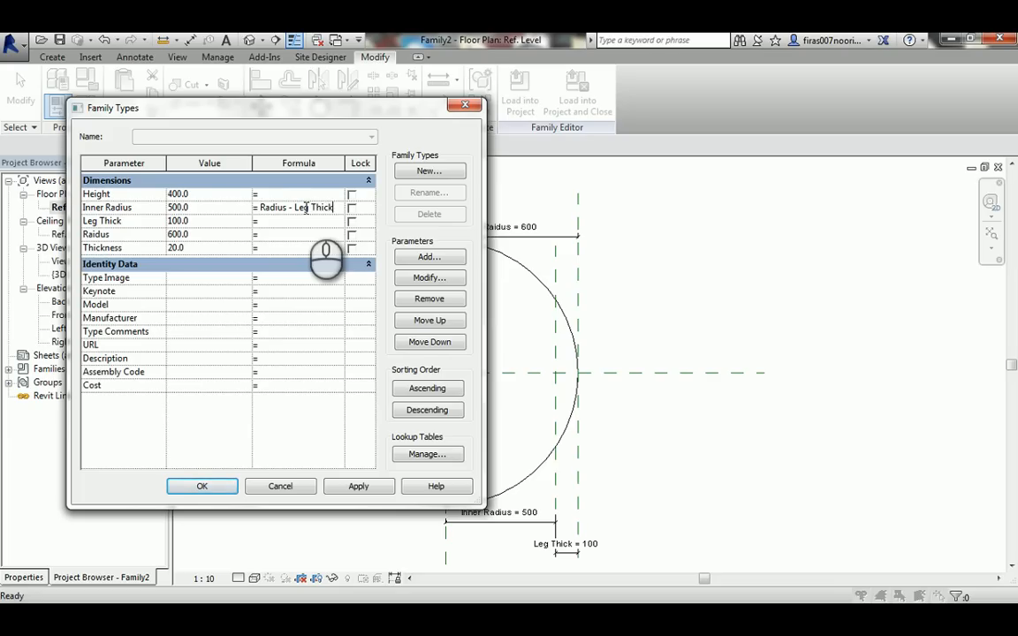
pyautogui.click(304, 207)
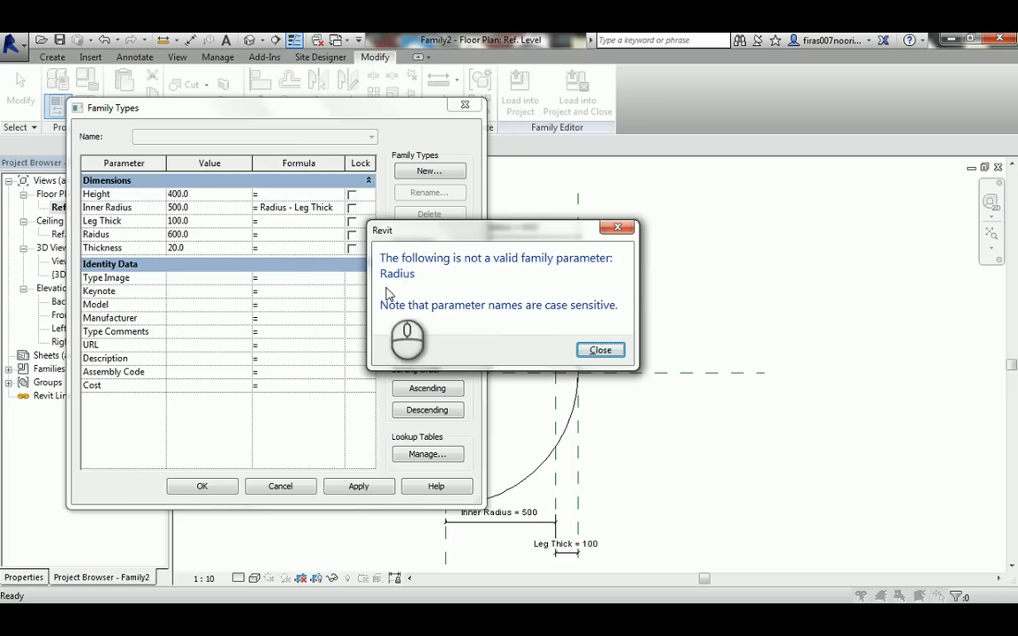
pyautogui.click(597, 350)
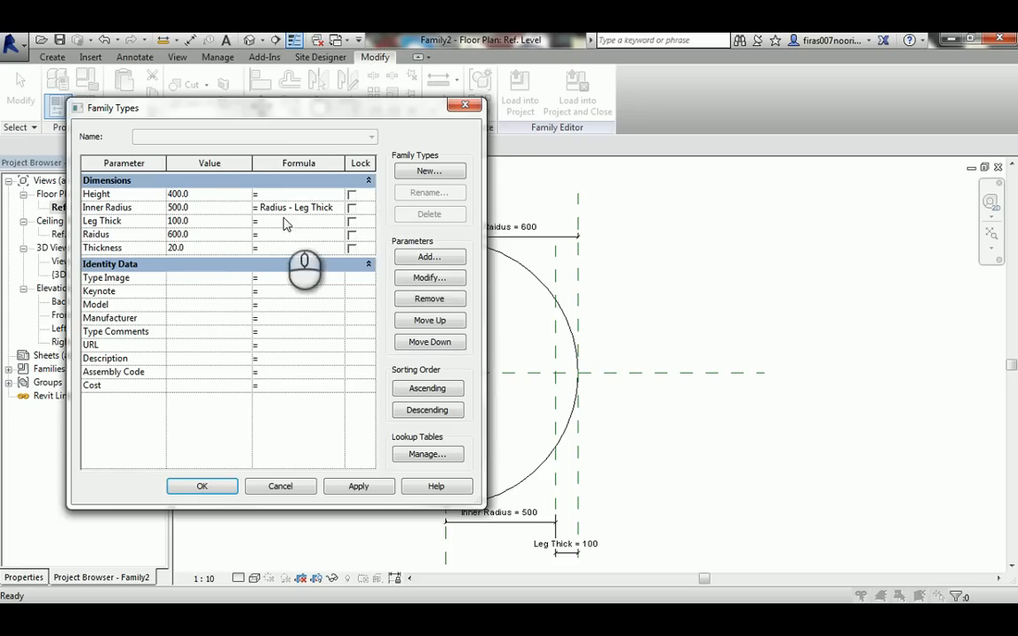
pyautogui.moveTo(268, 212); pyautogui.dragTo(278, 213)
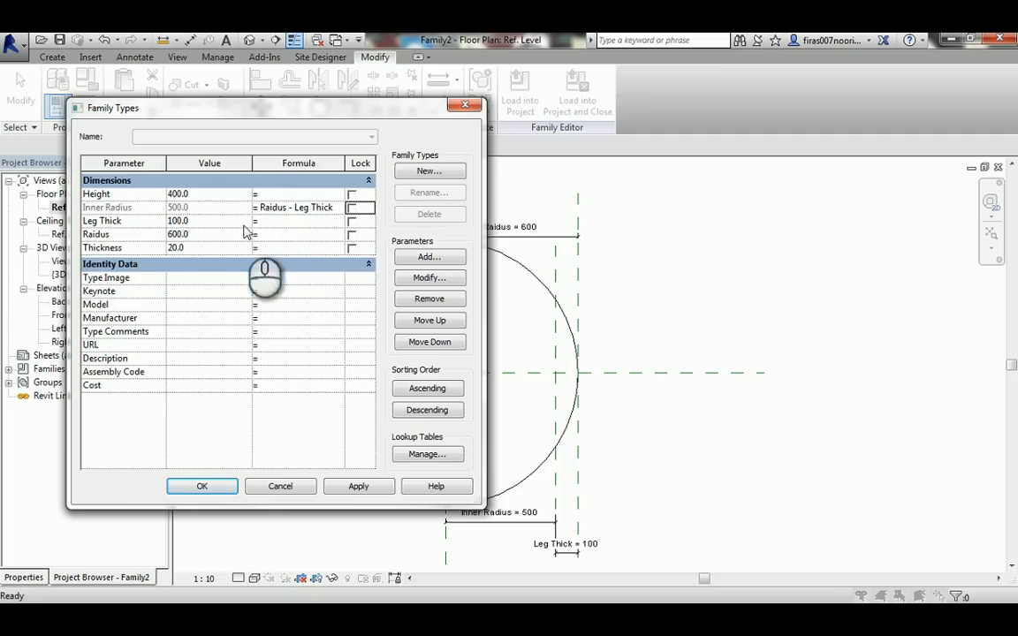
# Rename the misspelled Raidus parameter to "Radius" and apply the change.
pyautogui.click(100, 234)
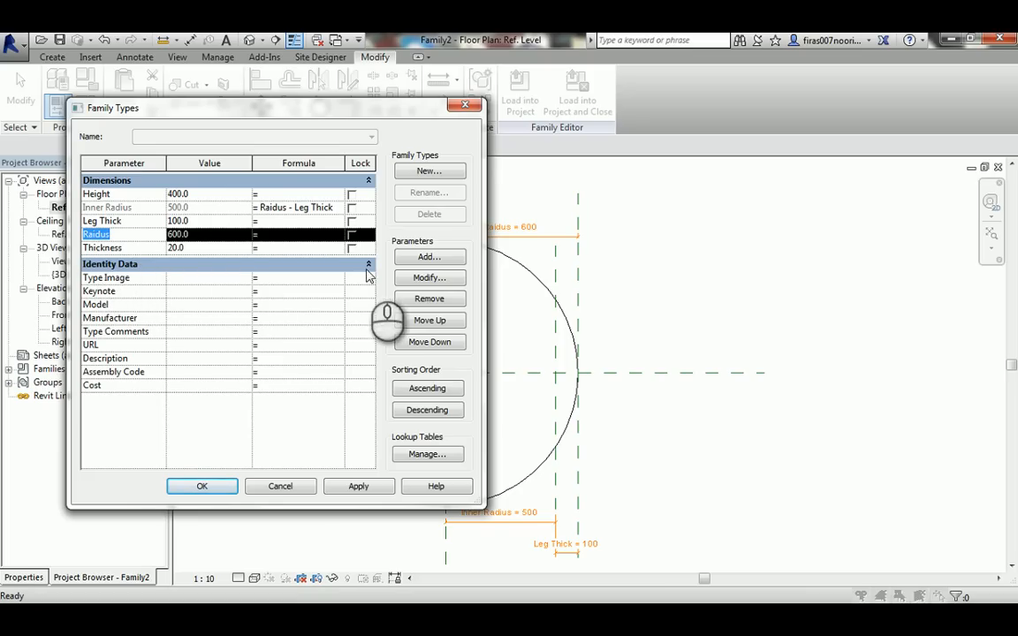
pyautogui.click(430, 278)
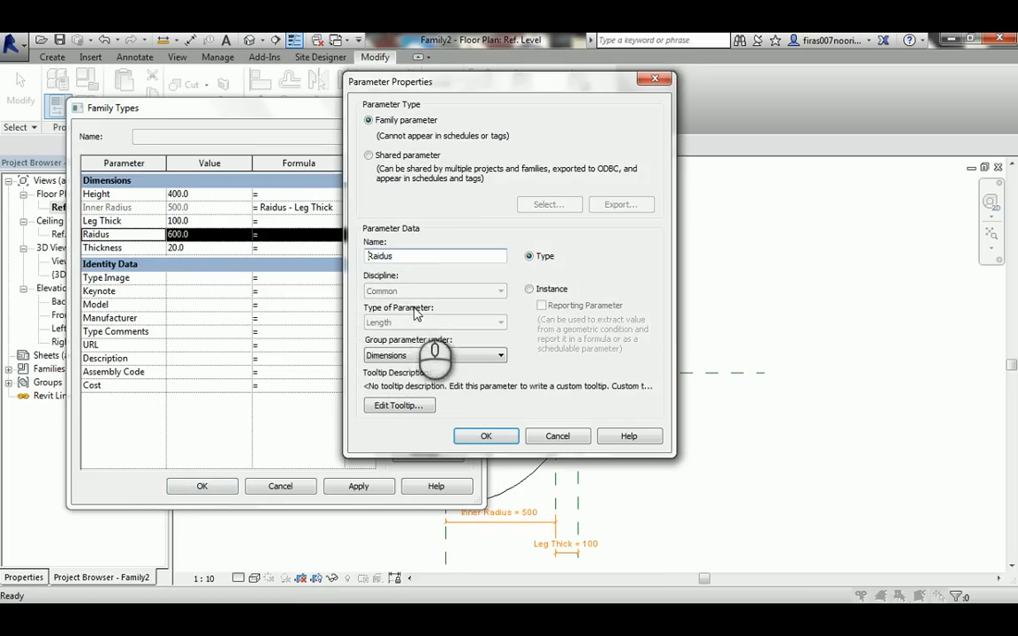
pyautogui.click(408, 256)
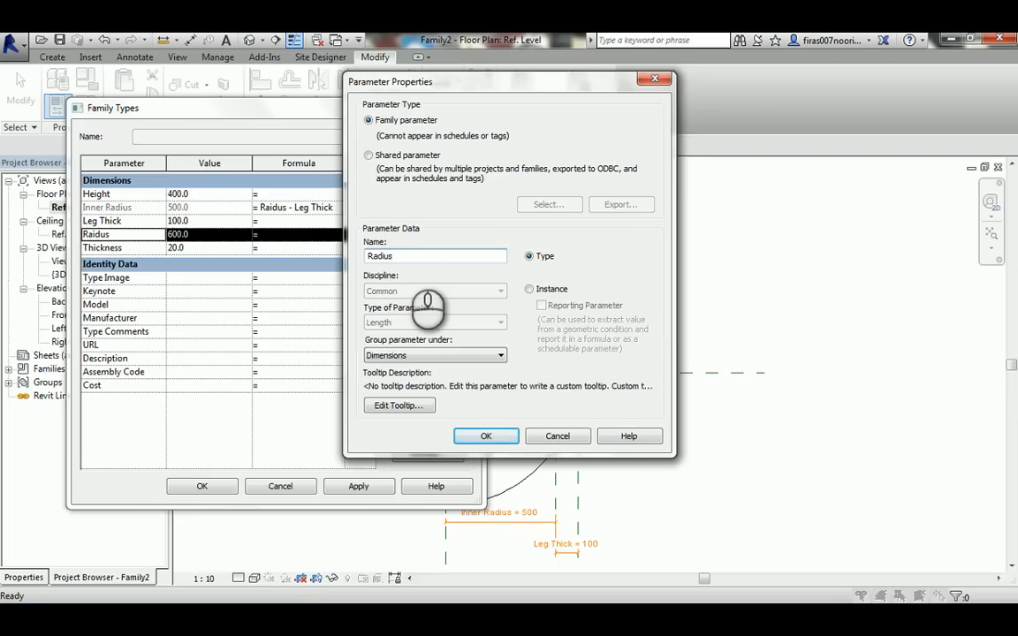
pyautogui.press('Return')
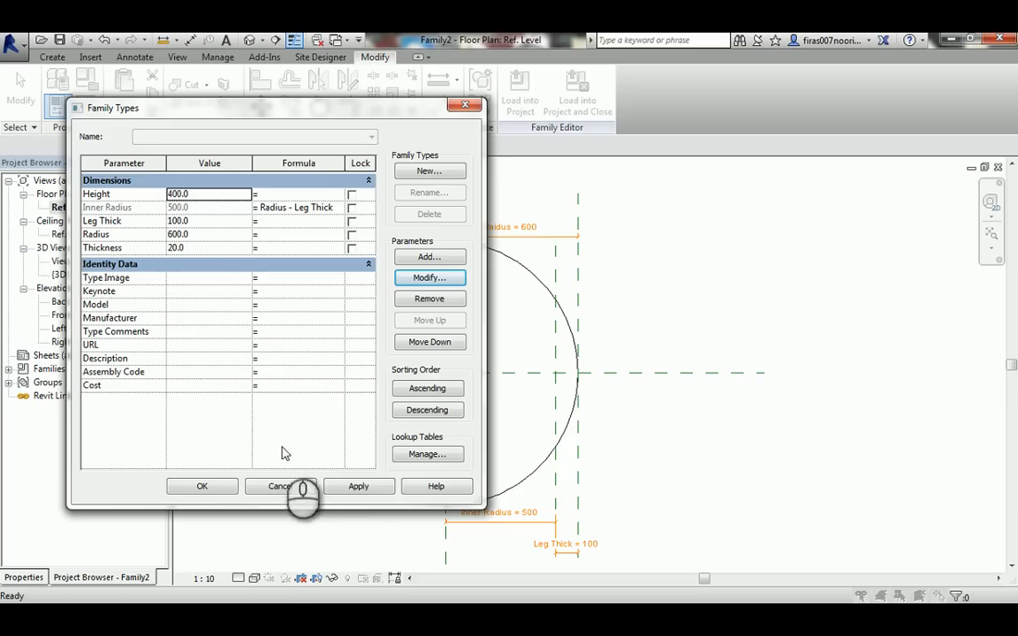
pyautogui.click(340, 486)
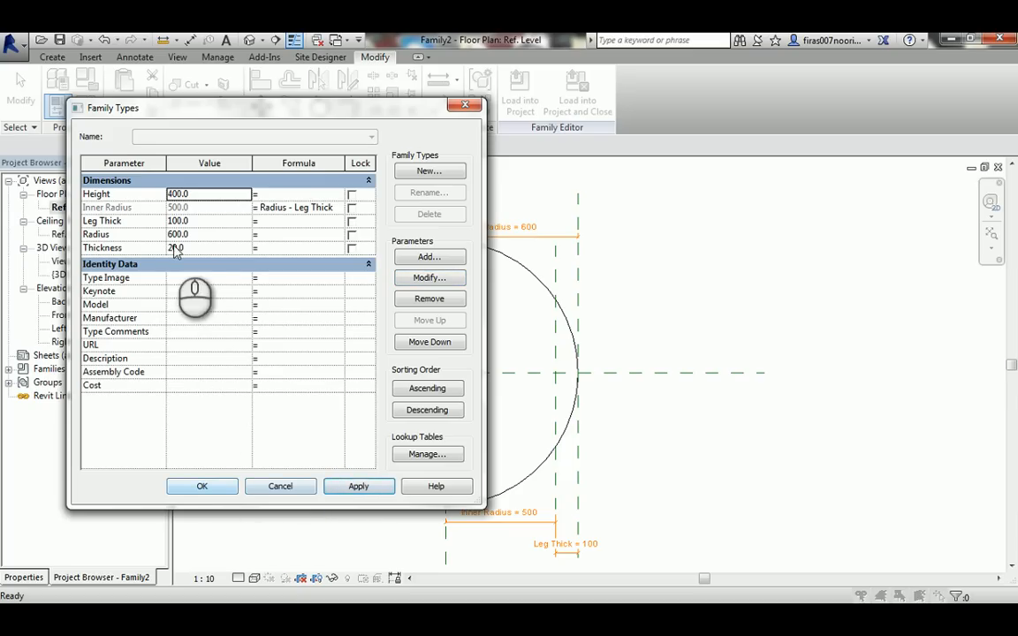
# Test the Inner Radius formula by applying a Radius value of 700 first and 400 second.
pyautogui.moveTo(168, 234); pyautogui.dragTo(175, 234)
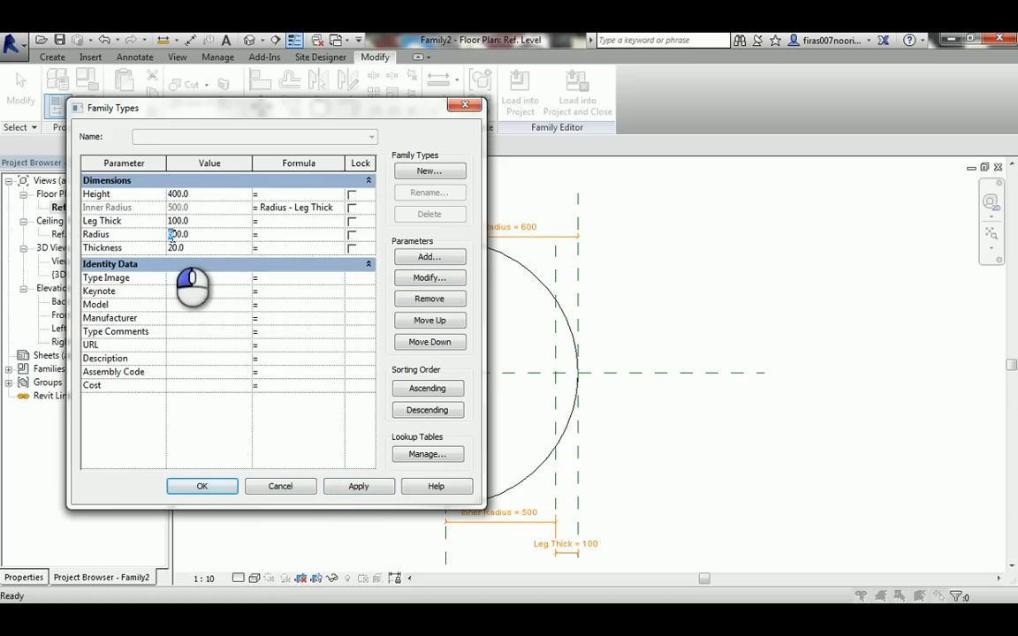
pyautogui.write('7')
pyautogui.click(356, 485)
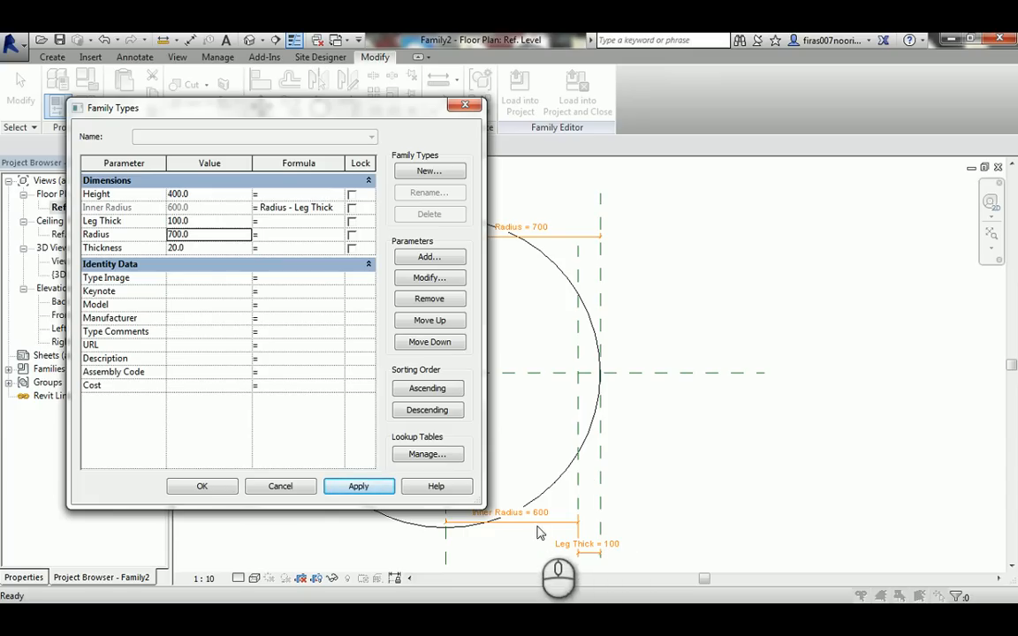
pyautogui.click(173, 234)
pyautogui.write('4')
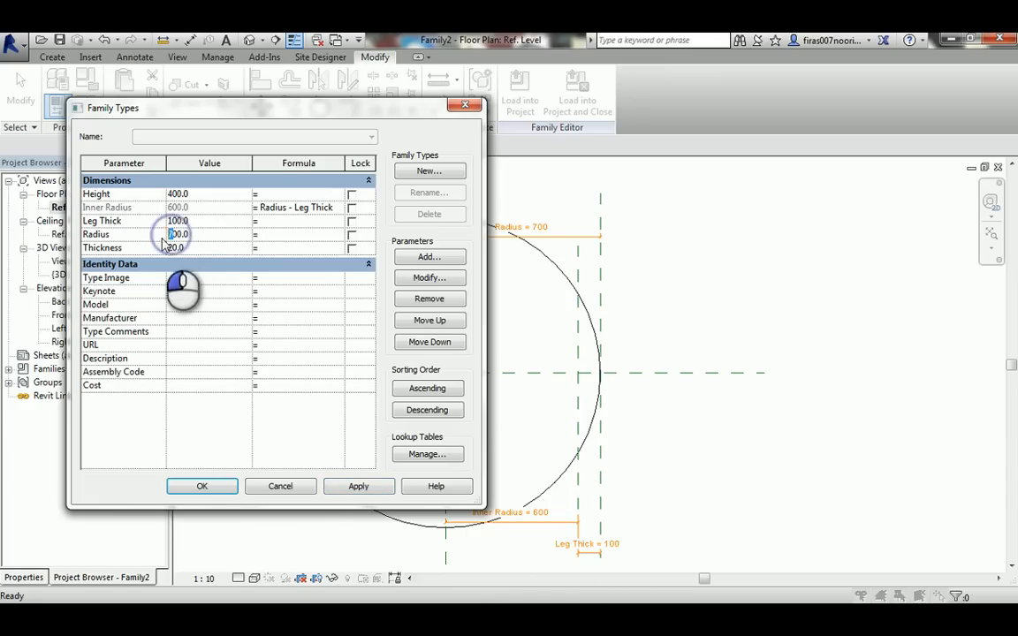
pyautogui.click(329, 487)
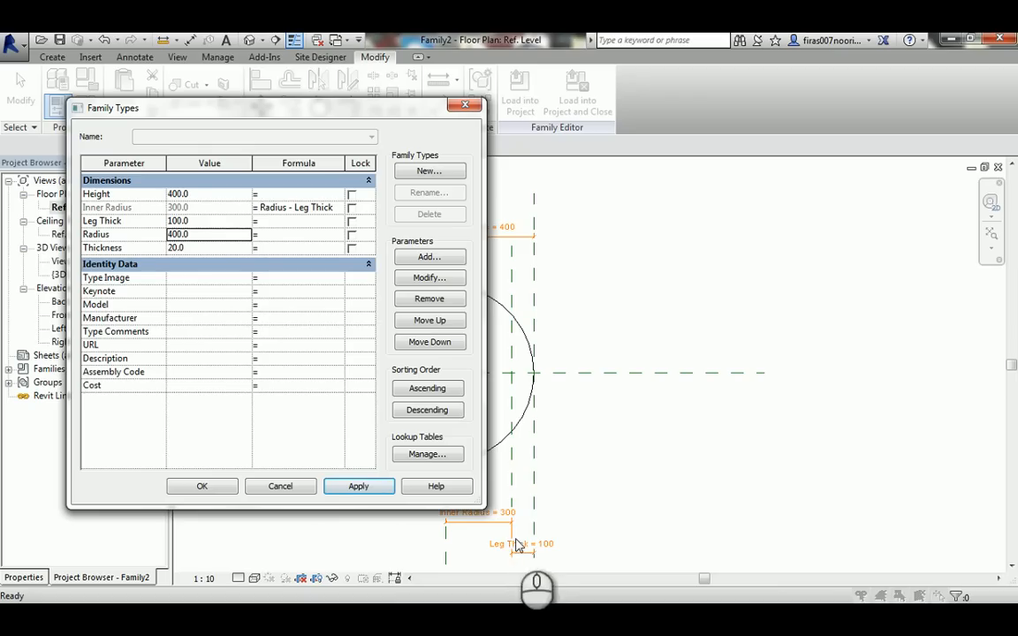
# Set the Leg Thick parameter to 50 and apply it.
pyautogui.click(176, 220)
pyautogui.write('50')
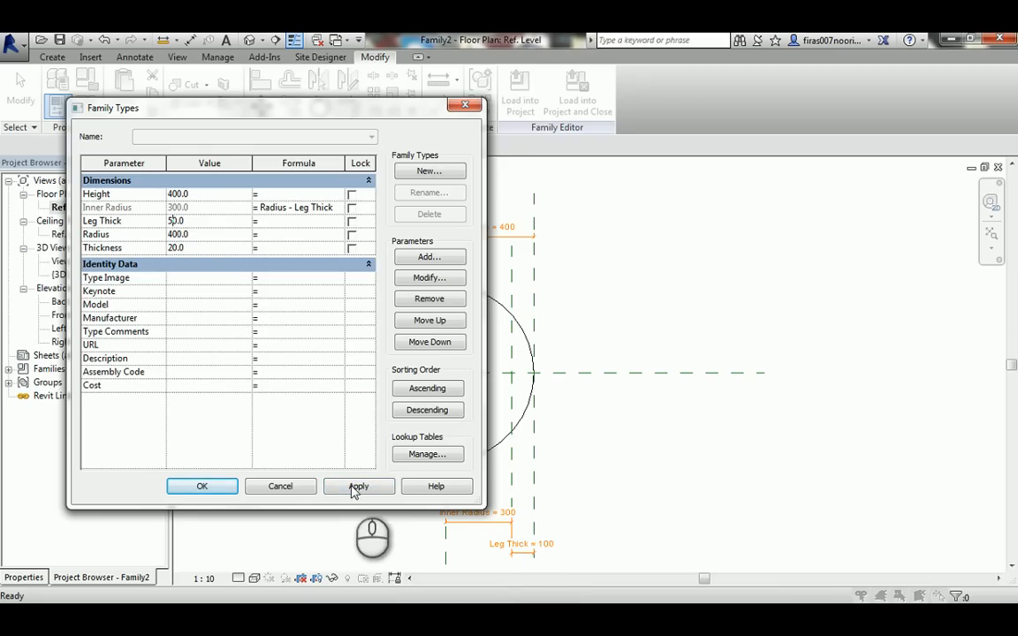
pyautogui.click(357, 485)
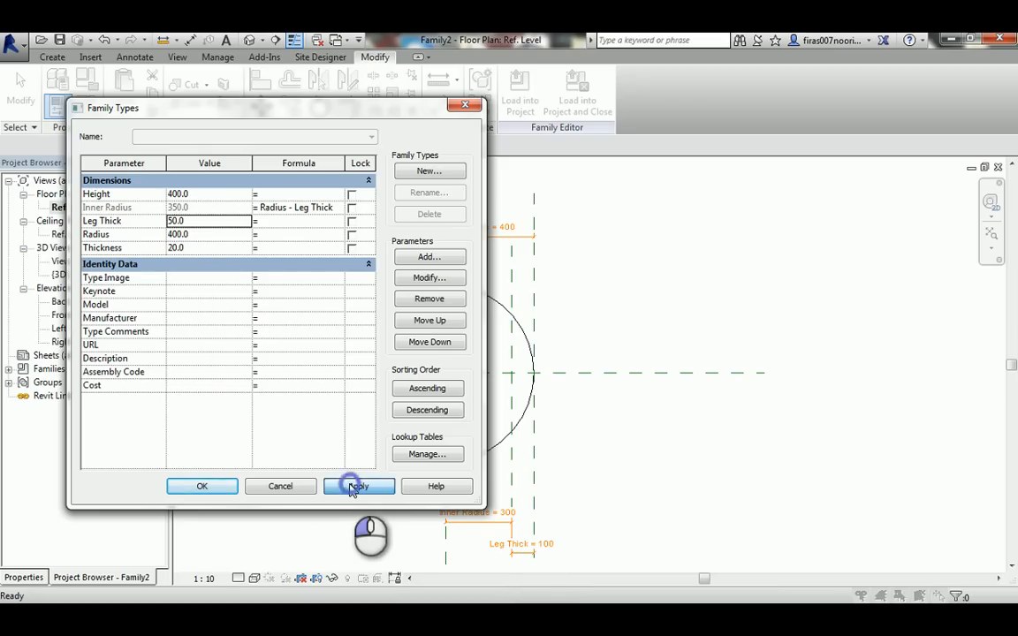
# Set the Leg Thick parameter to 100 and the Radius parameter to 600, applying each change.
pyautogui.click(173, 221)
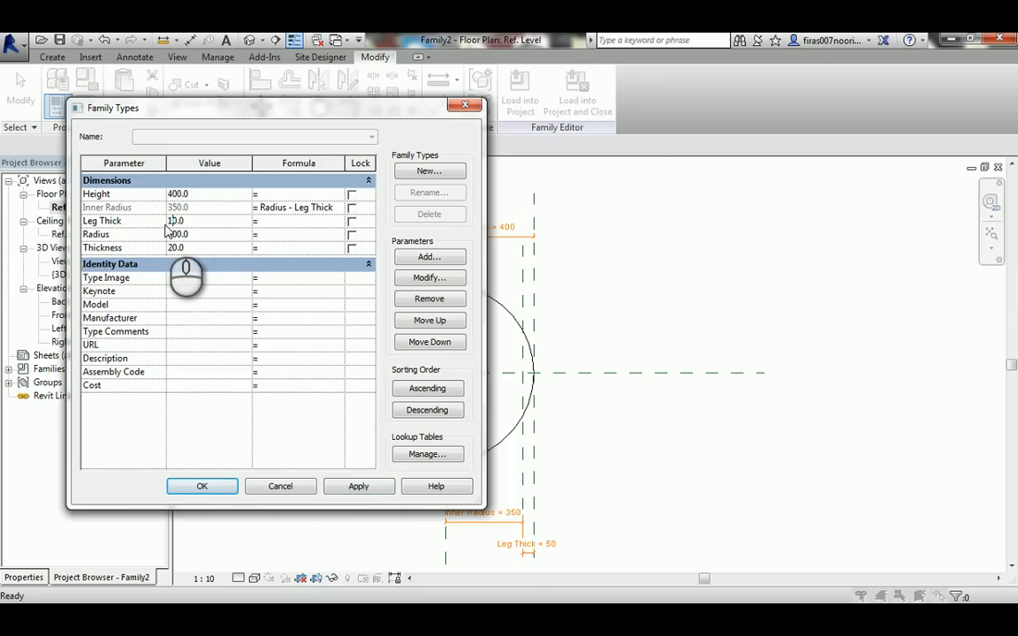
pyautogui.click(357, 486)
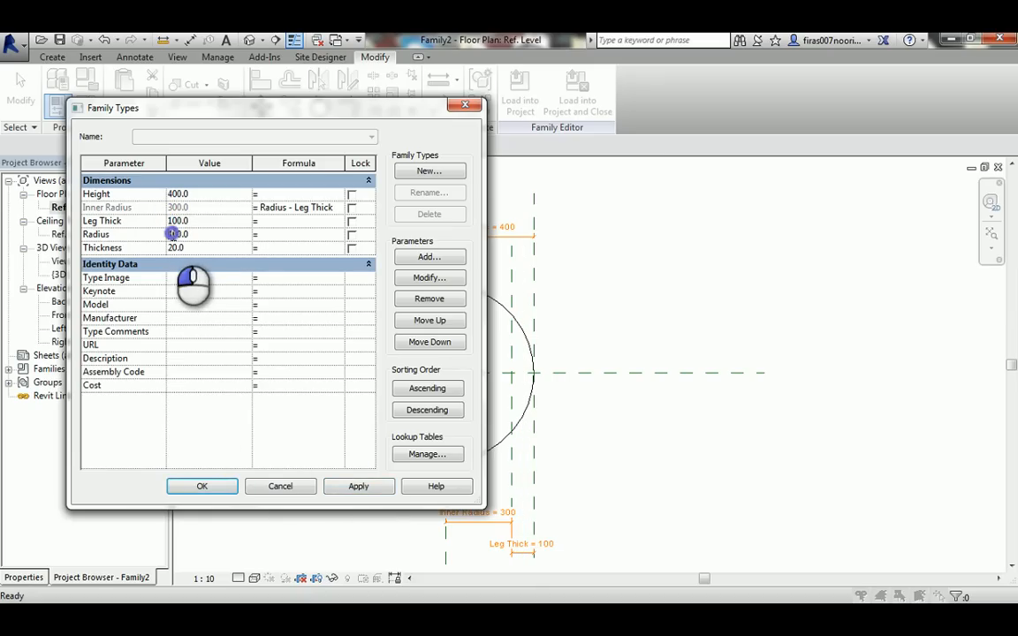
pyautogui.moveTo(174, 234); pyautogui.dragTo(163, 237)
pyautogui.write('6')
pyautogui.click(358, 486)
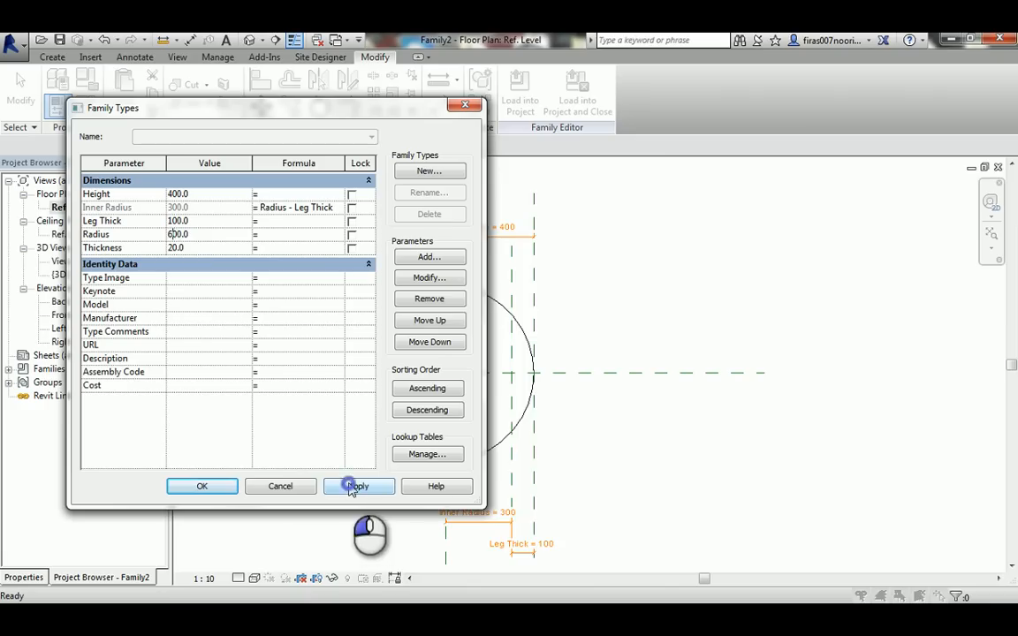
pyautogui.click(227, 489)
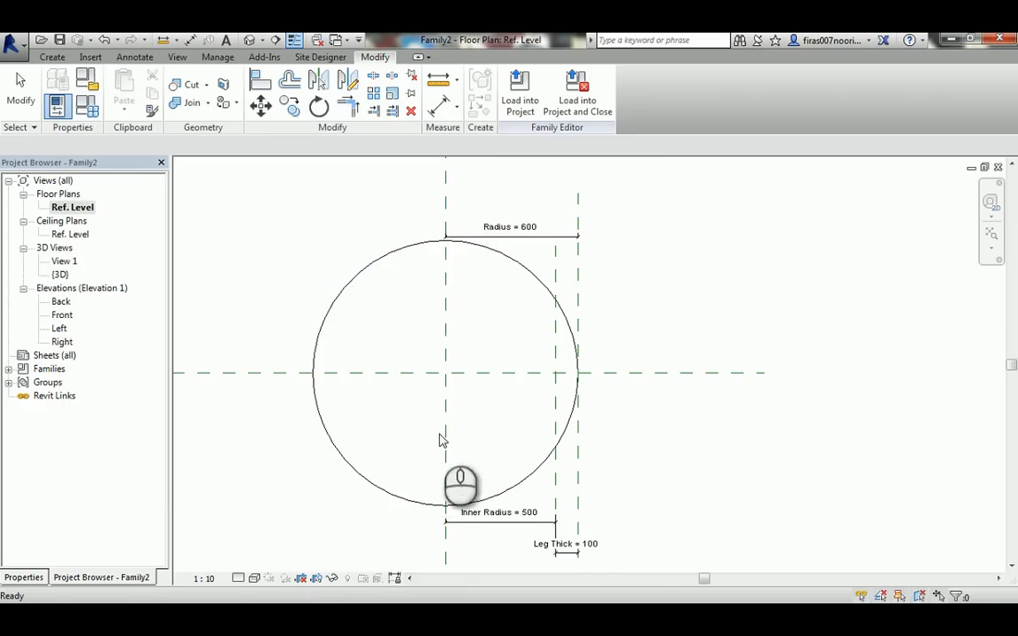
# Start a new extrusion and sketch a circle of radius 500 from the centre reference planes' intersection to the inner radius reference plane.
pyautogui.scroll(1, 477, 385)
pyautogui.scroll(1, 534, 348)
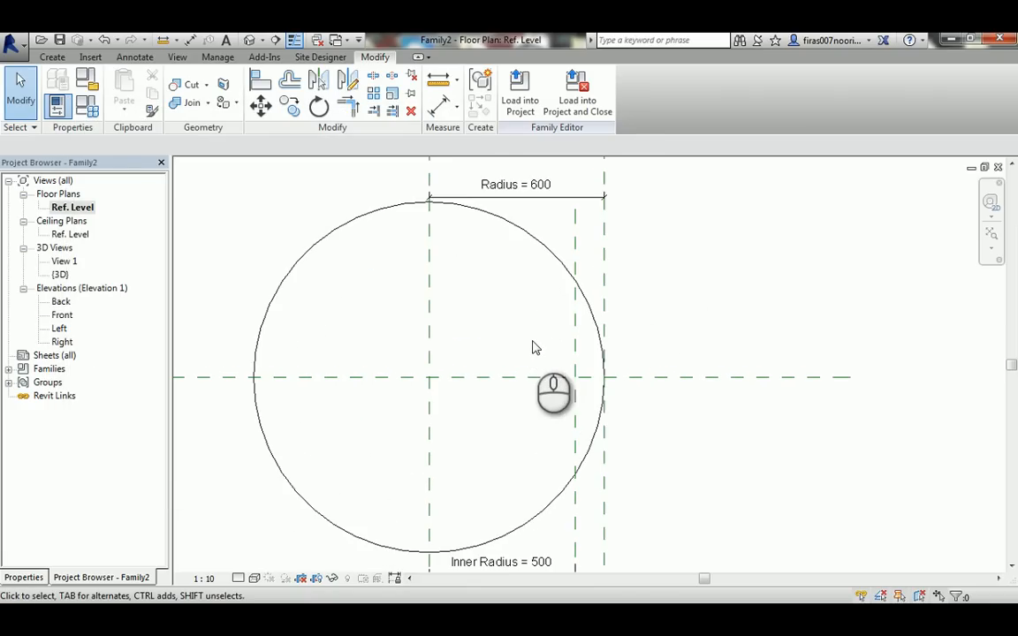
pyautogui.moveTo(475, 336); pyautogui.dragTo(497, 333, button='middle')
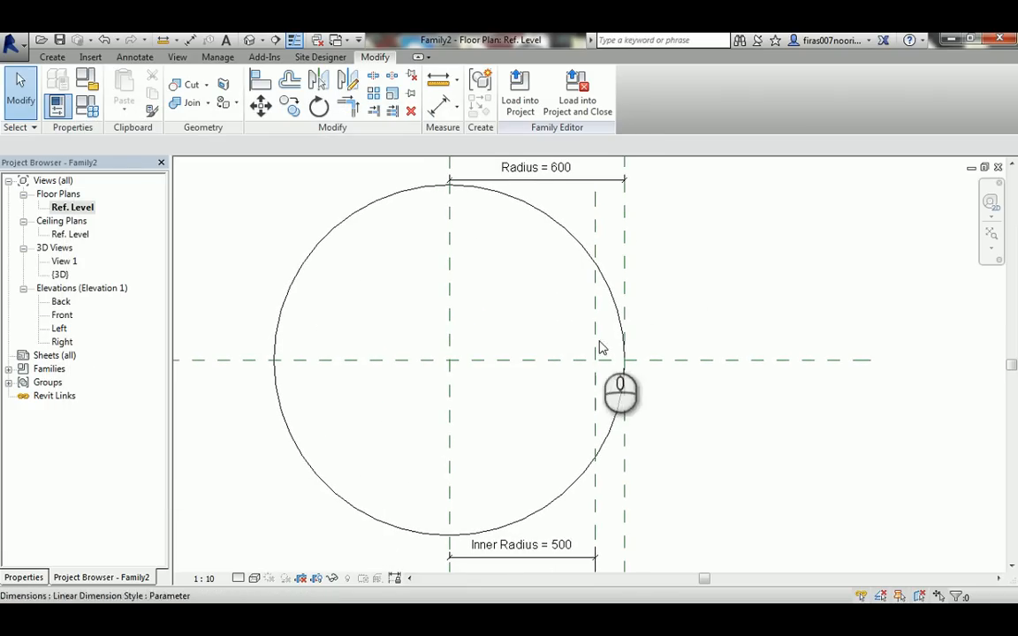
pyautogui.scroll(-1, 522, 325)
pyautogui.scroll(-1, 521, 325)
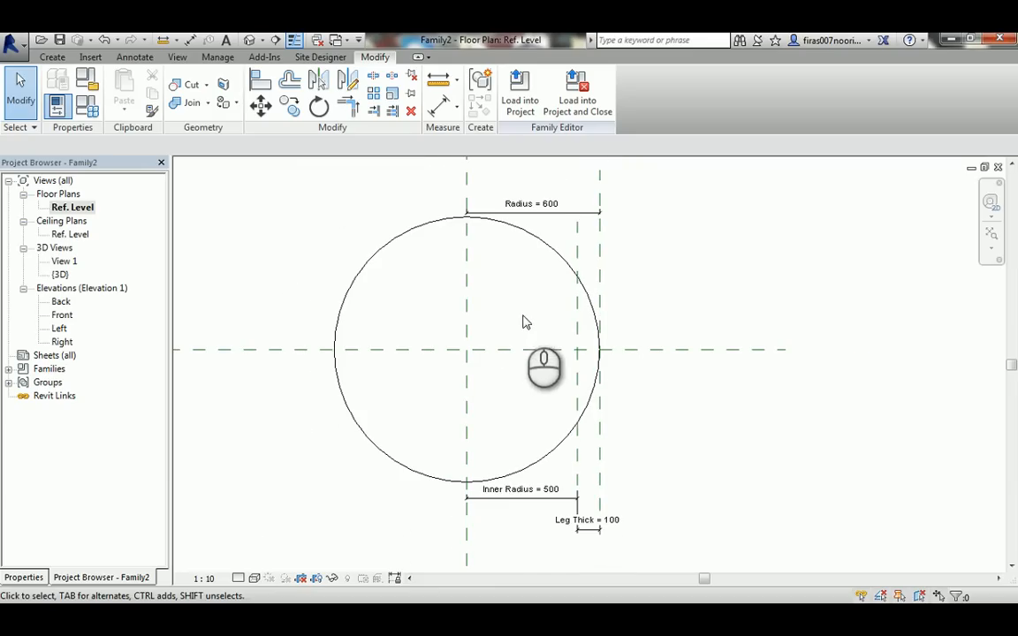
pyautogui.click(509, 502)
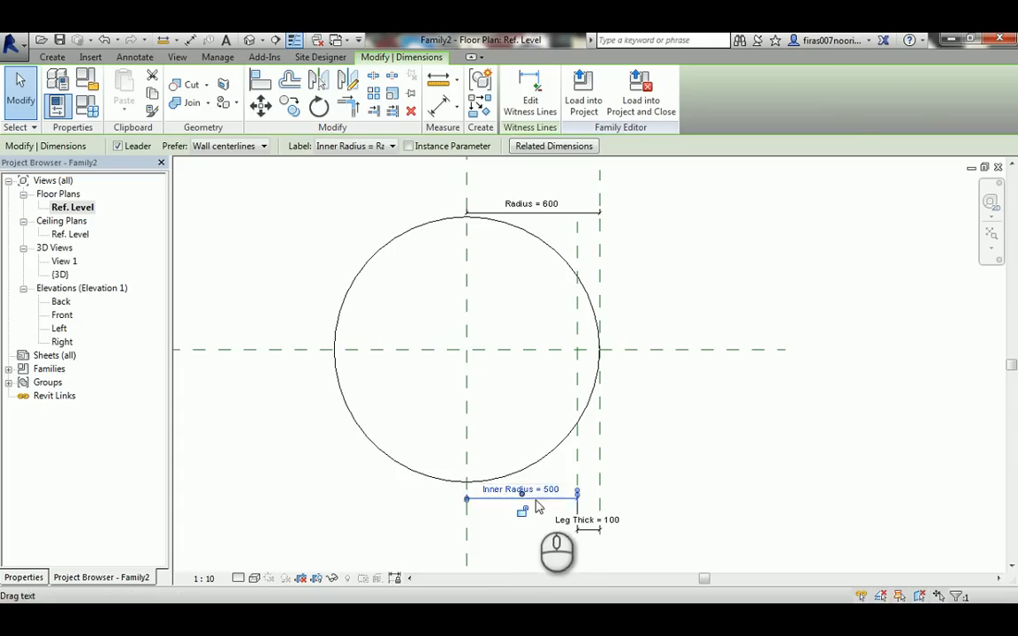
pyautogui.click(53, 57)
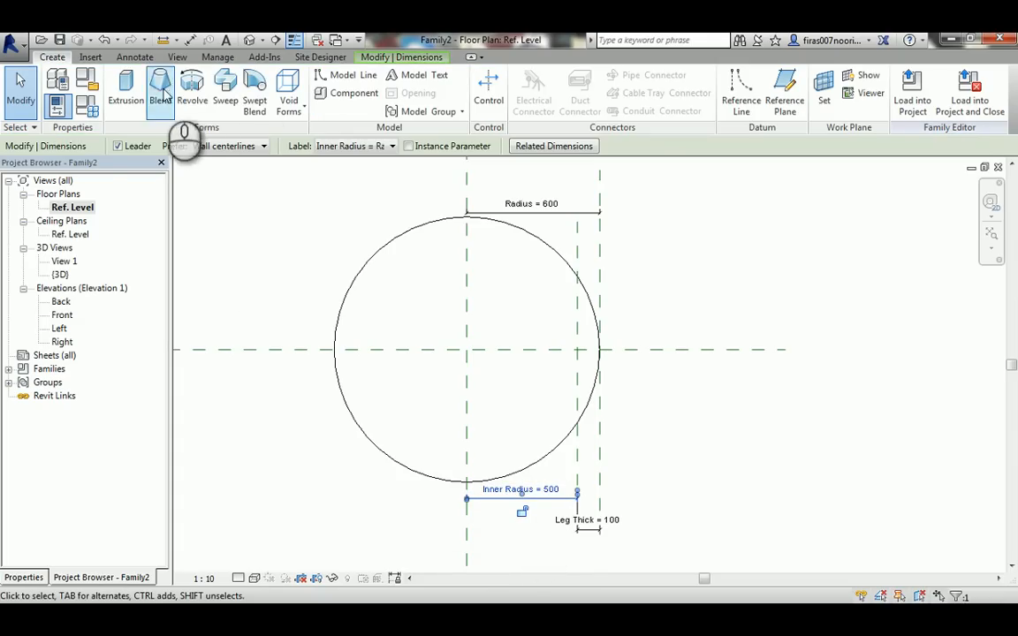
pyautogui.click(125, 89)
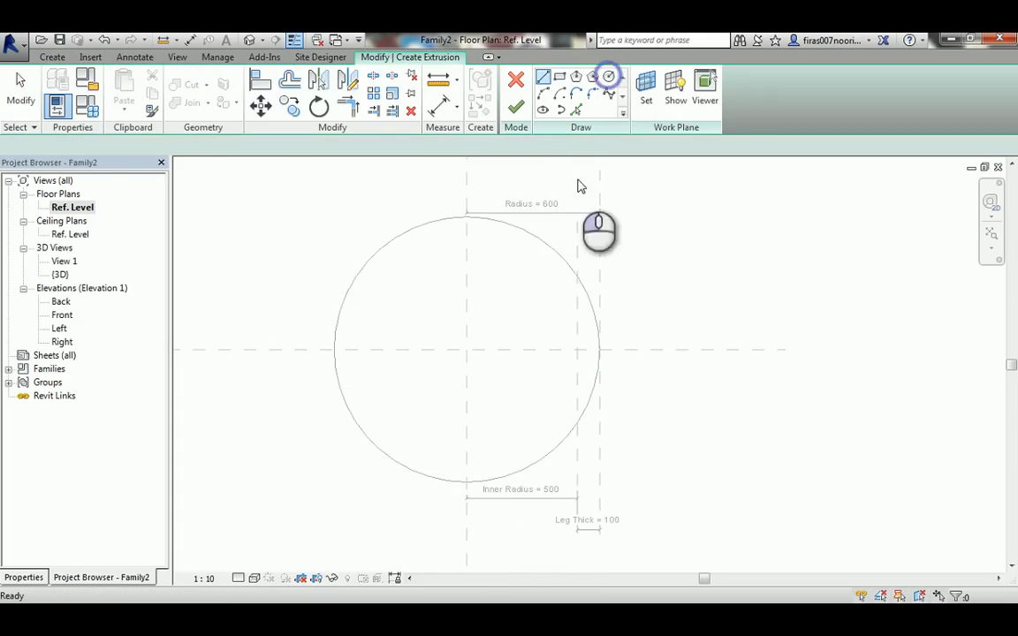
pyautogui.click(467, 351)
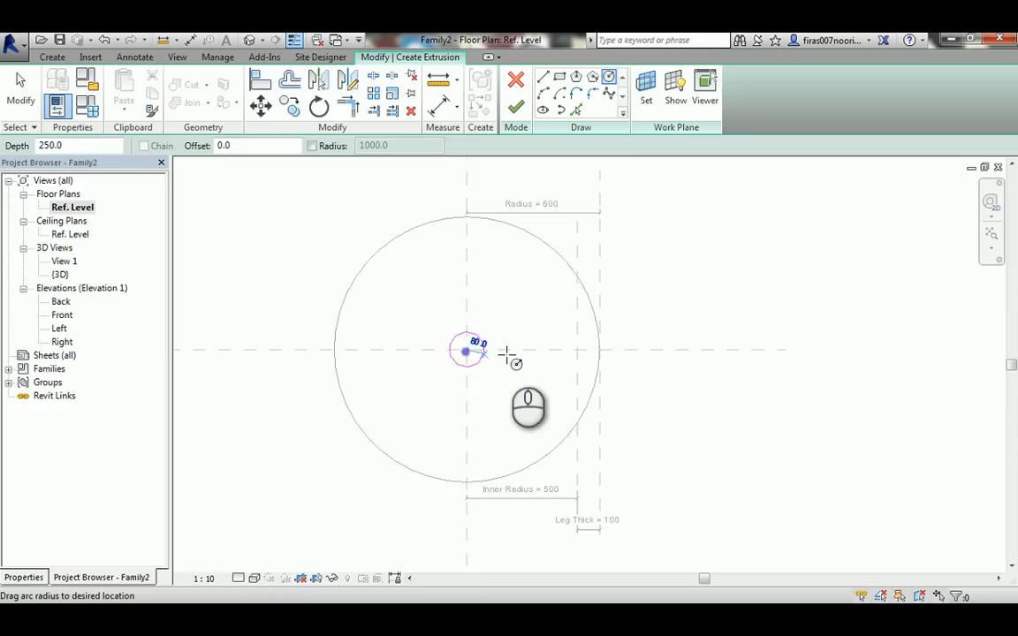
pyautogui.click(577, 350)
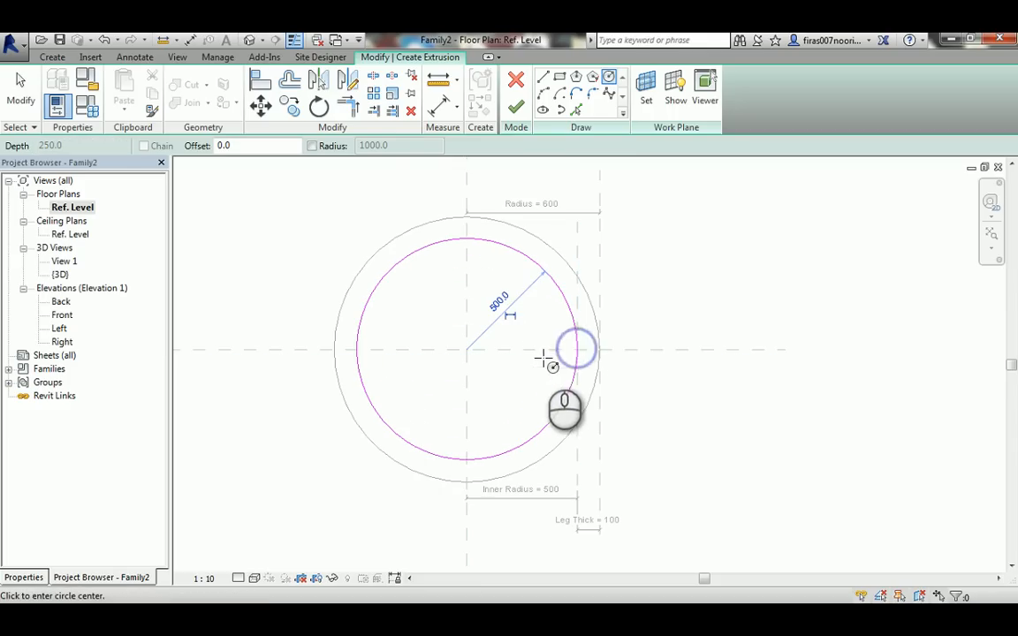
# Make the sketched circle's radius dimension permanent, label it with the Inner Radius parameter, and finish the extrusion.
pyautogui.click(513, 316)
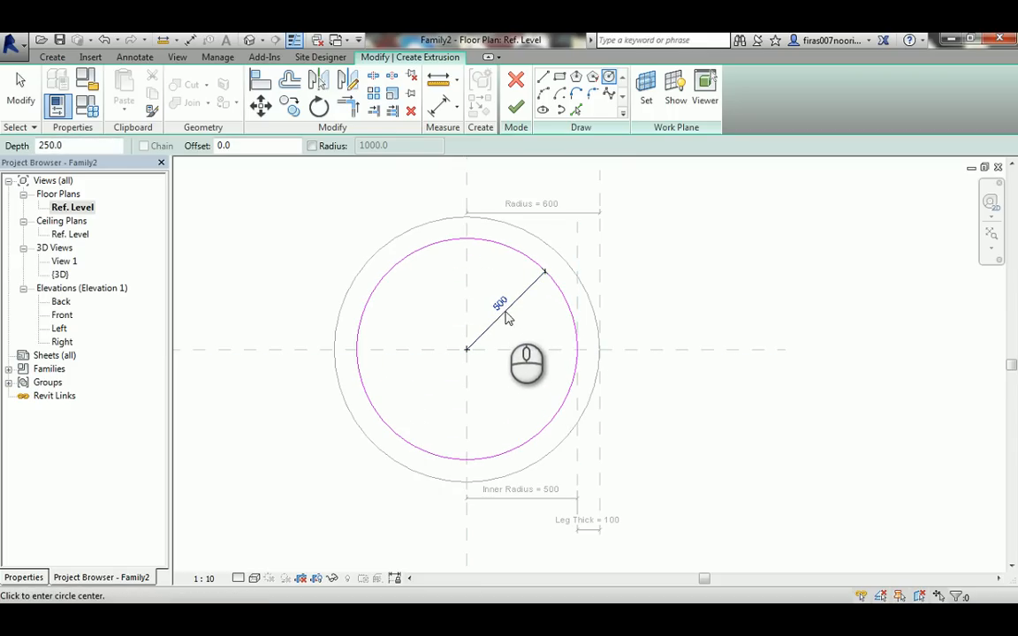
pyautogui.press('Escape')
pyautogui.click(502, 305)
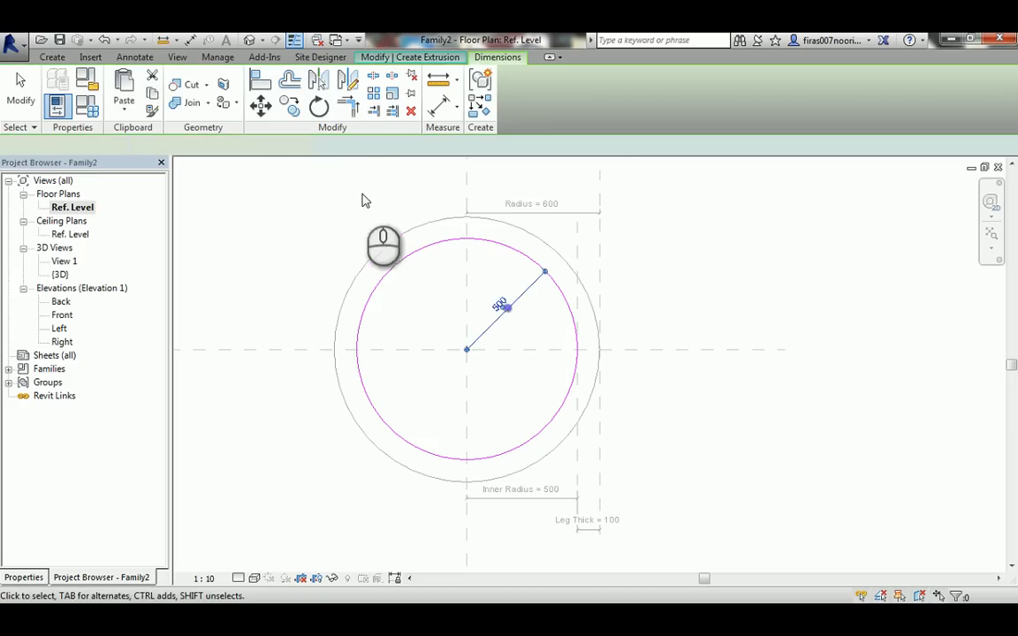
pyautogui.click(351, 147)
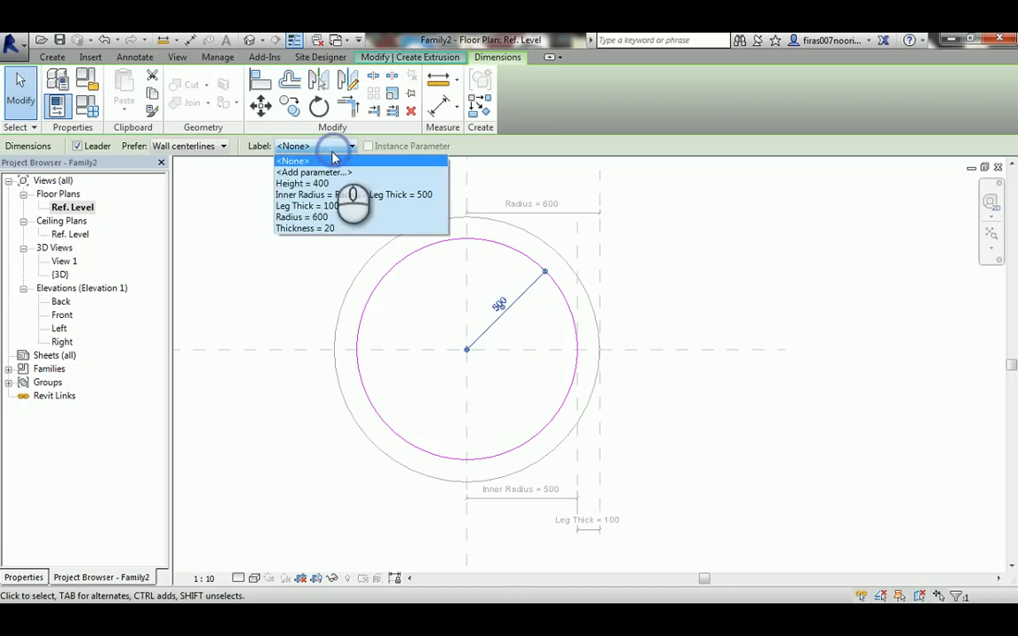
pyautogui.click(320, 195)
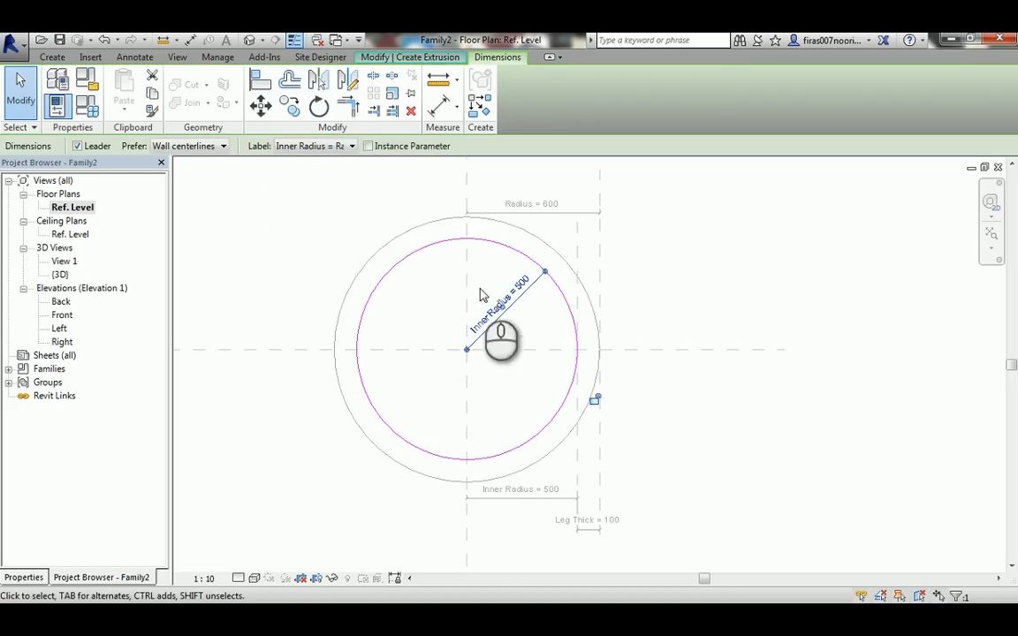
pyautogui.click(266, 244)
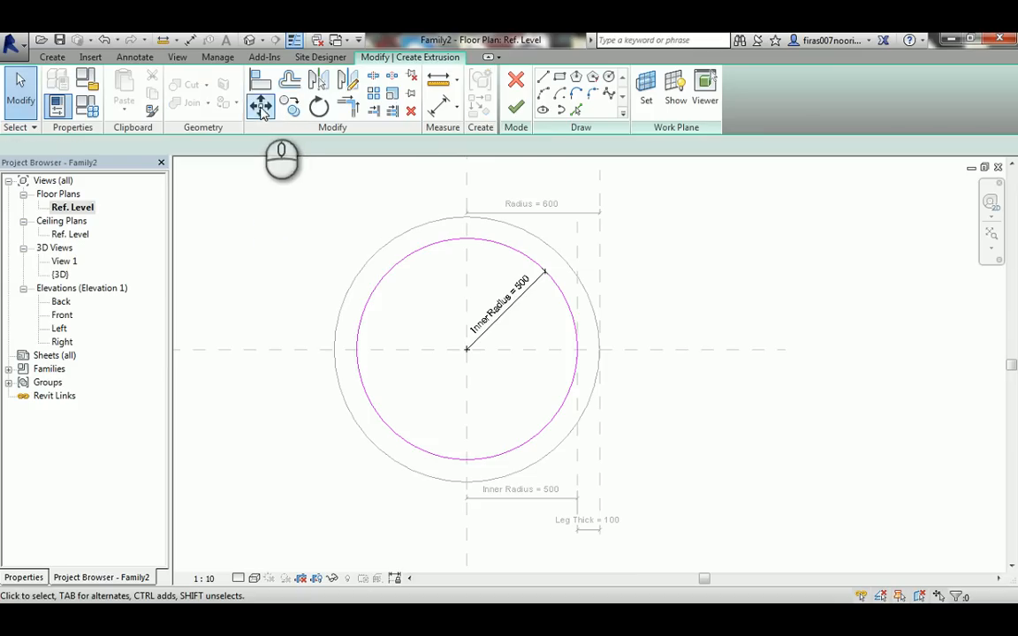
pyautogui.click(517, 107)
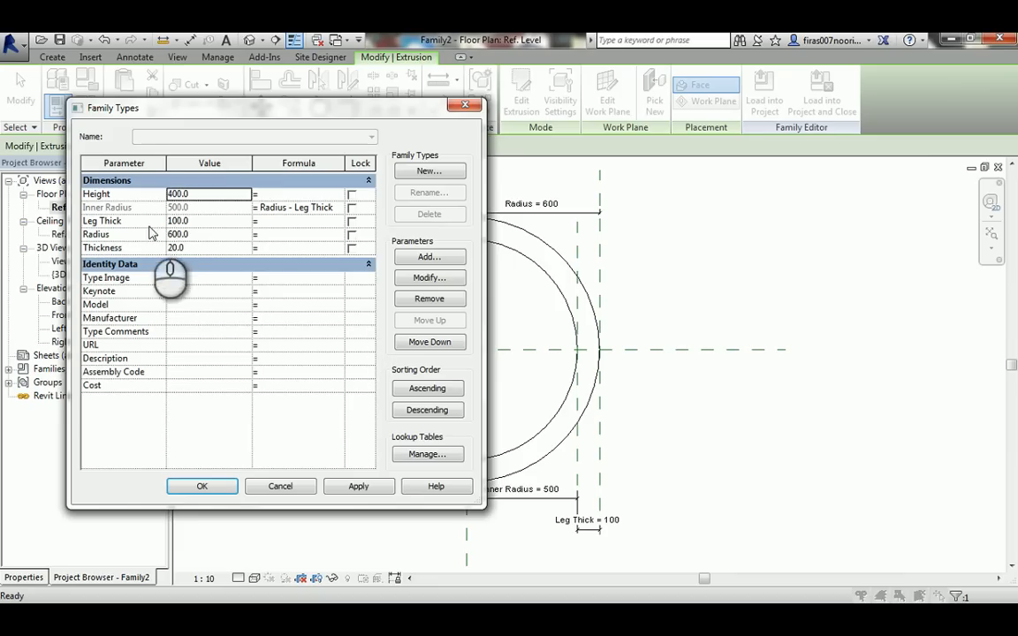
# Set the Radius parameter to 800 in the family types and apply it to test both circular extrusions.
pyautogui.click(172, 237)
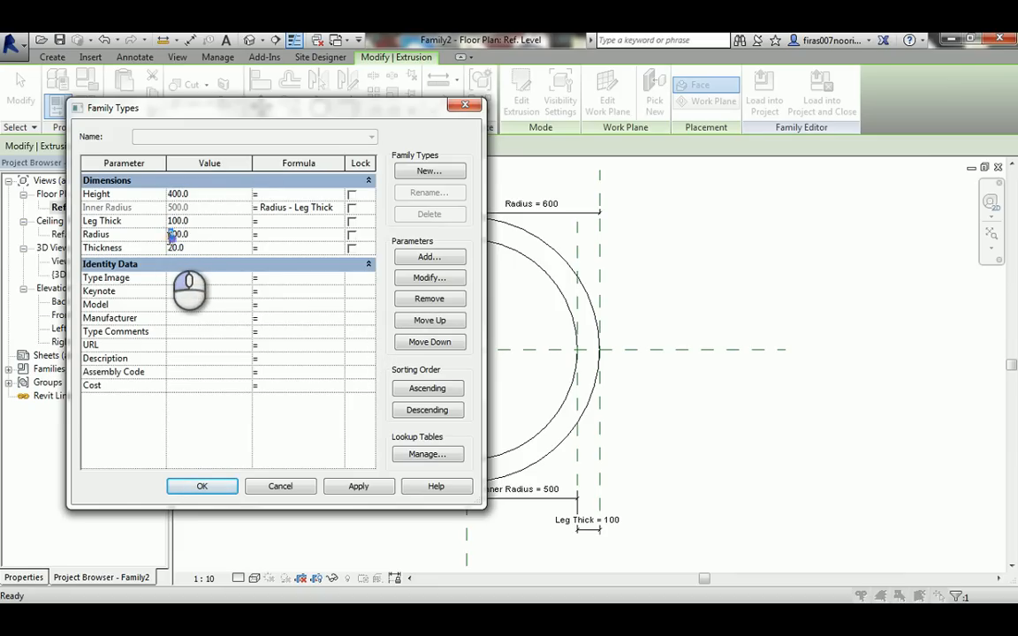
pyautogui.click(340, 486)
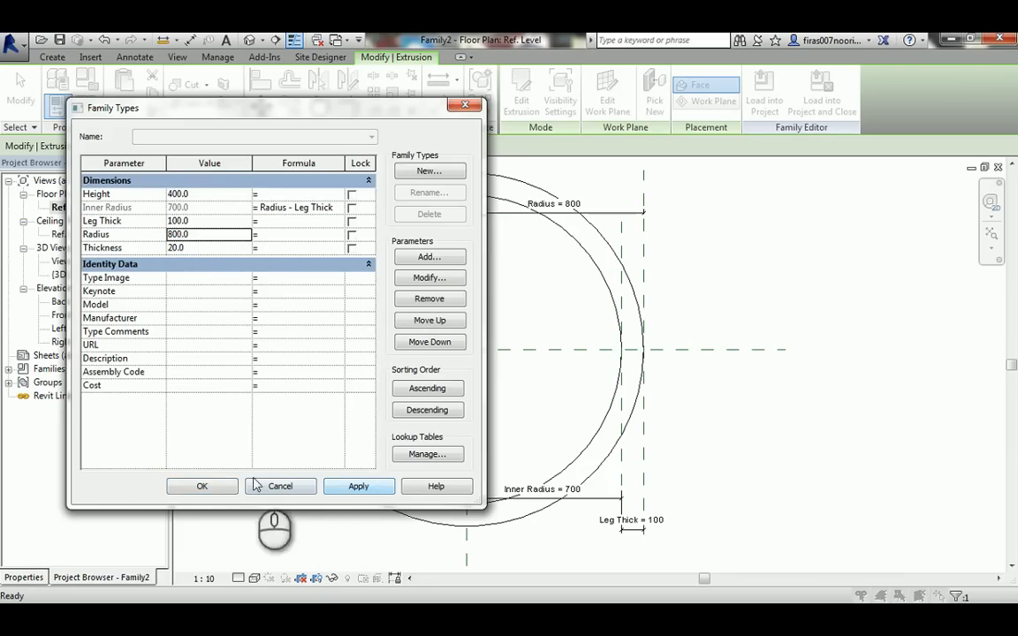
pyautogui.click(203, 486)
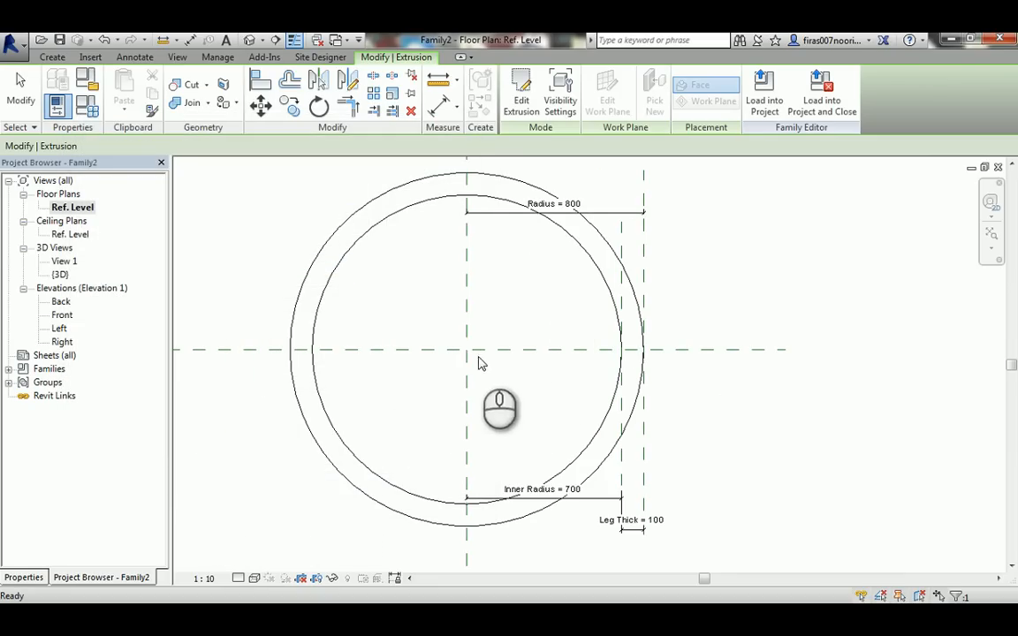
pyautogui.click(495, 363)
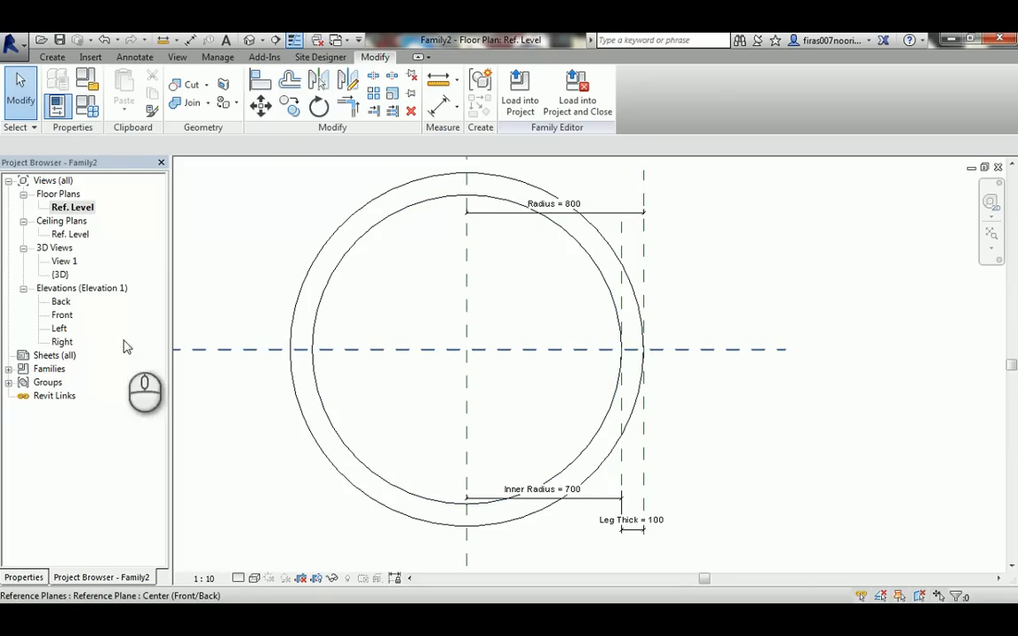
# In the Front elevation, draw a horizontal reference plane across the lower extrusion, about 180 above the reference level.
pyautogui.doubleClick(62, 316)
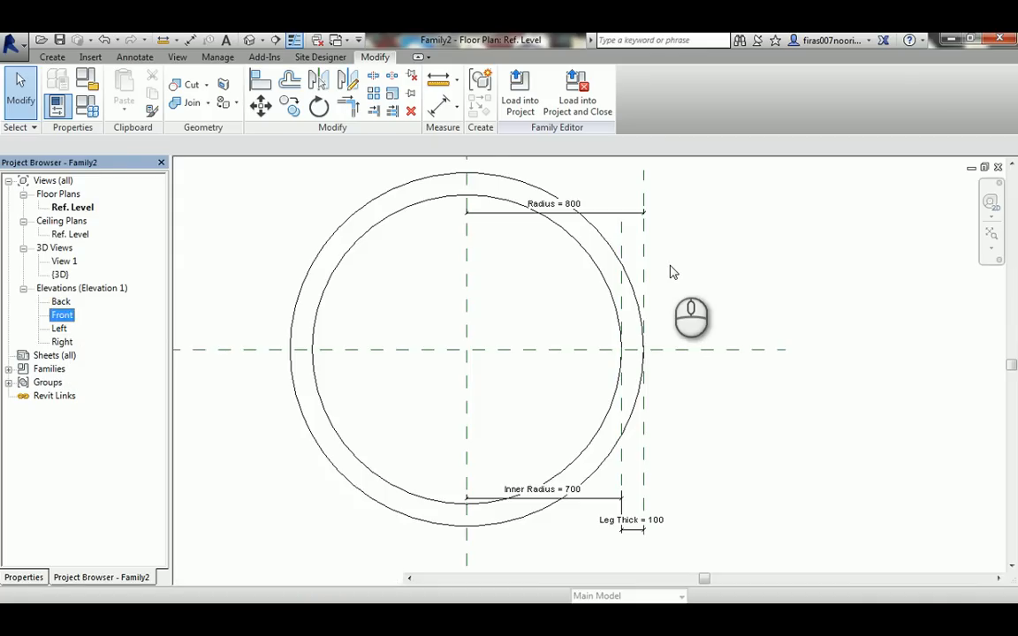
pyautogui.moveTo(389, 350); pyautogui.dragTo(447, 345, button='middle')
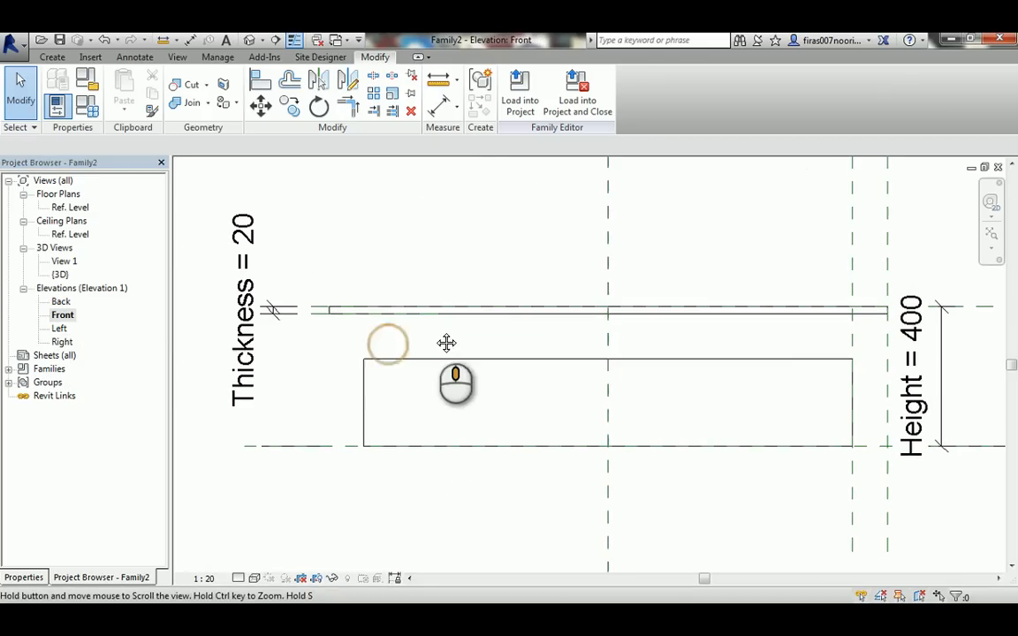
pyautogui.click(30, 79)
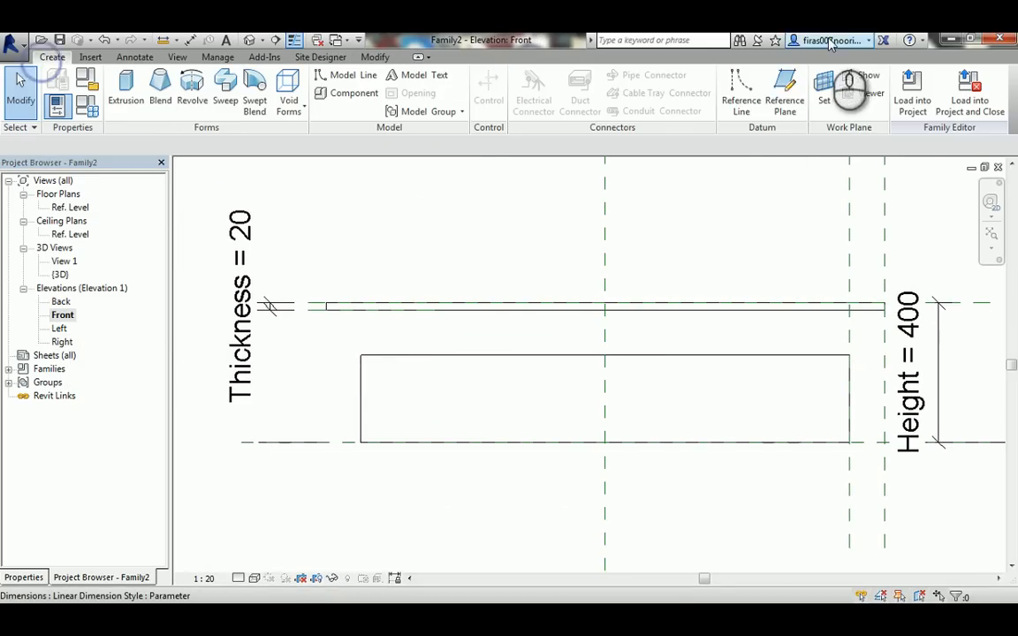
pyautogui.click(785, 96)
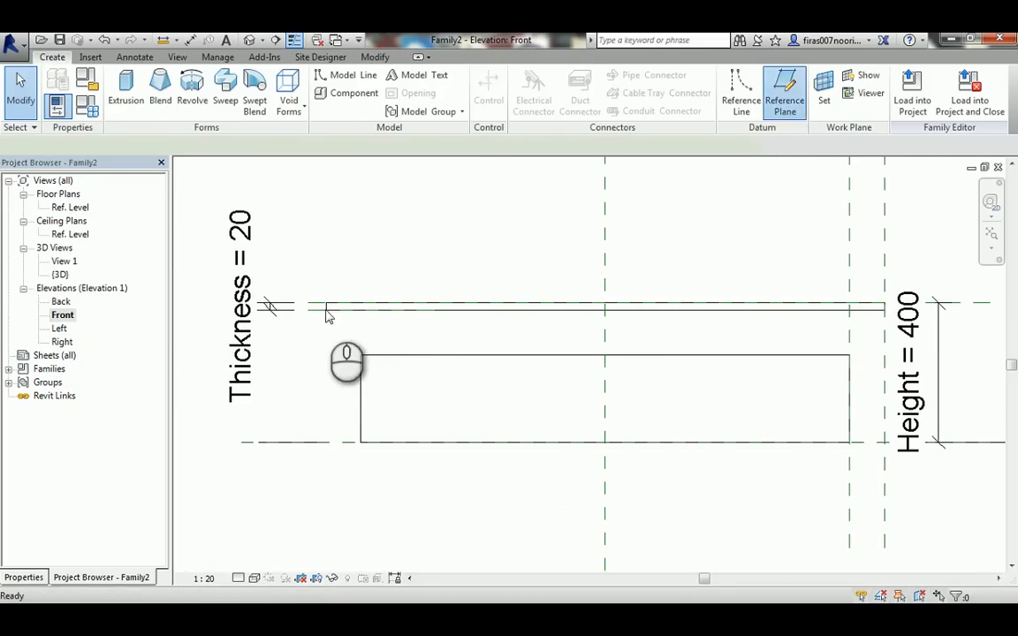
pyautogui.click(309, 380)
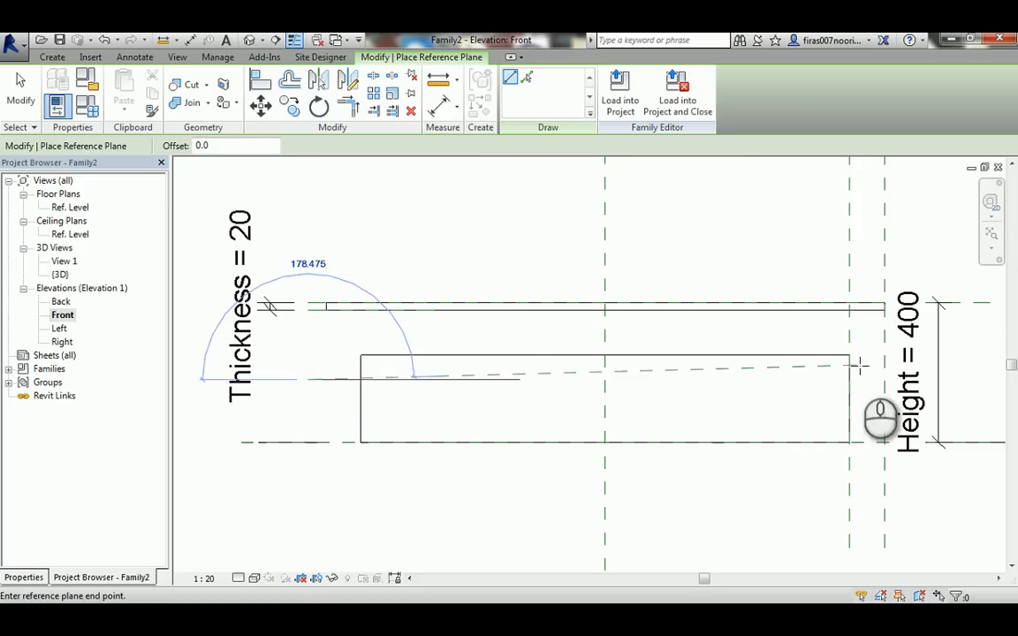
pyautogui.click(928, 381)
pyautogui.click(990, 380)
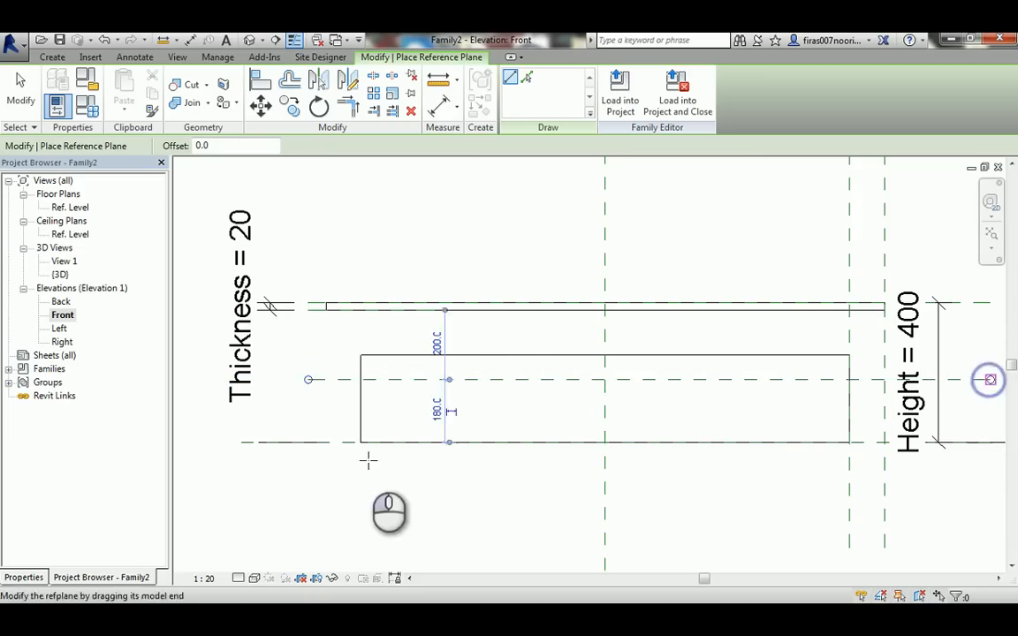
pyautogui.press('Escape')
pyautogui.press('Escape')
# Add an aligned dimension between the new horizontal reference plane and the reference level.
pyautogui.press('i')
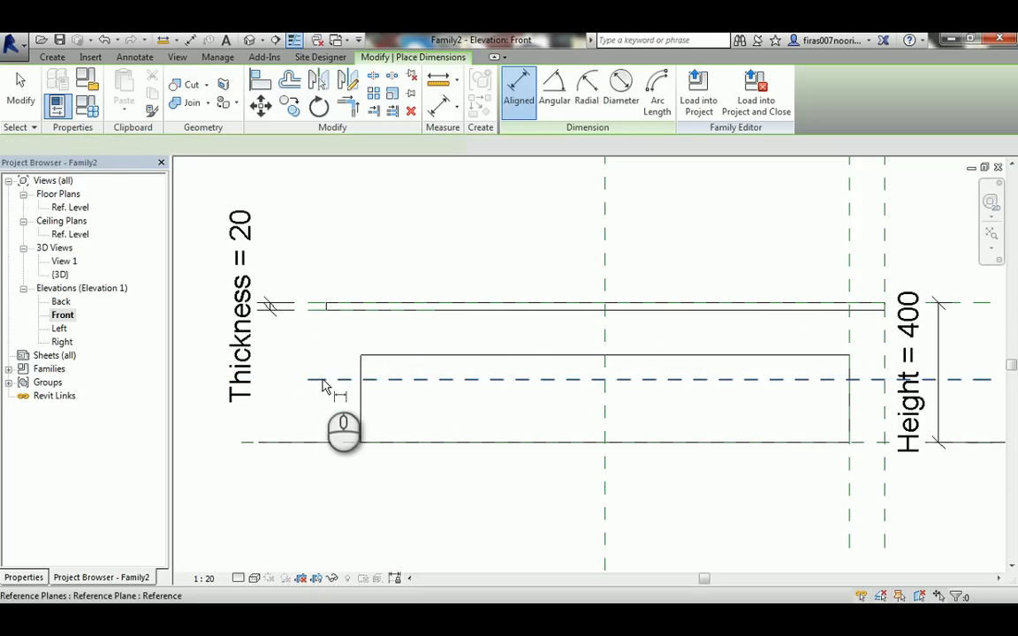
pyautogui.click(319, 380)
pyautogui.click(312, 443)
pyautogui.click(320, 463)
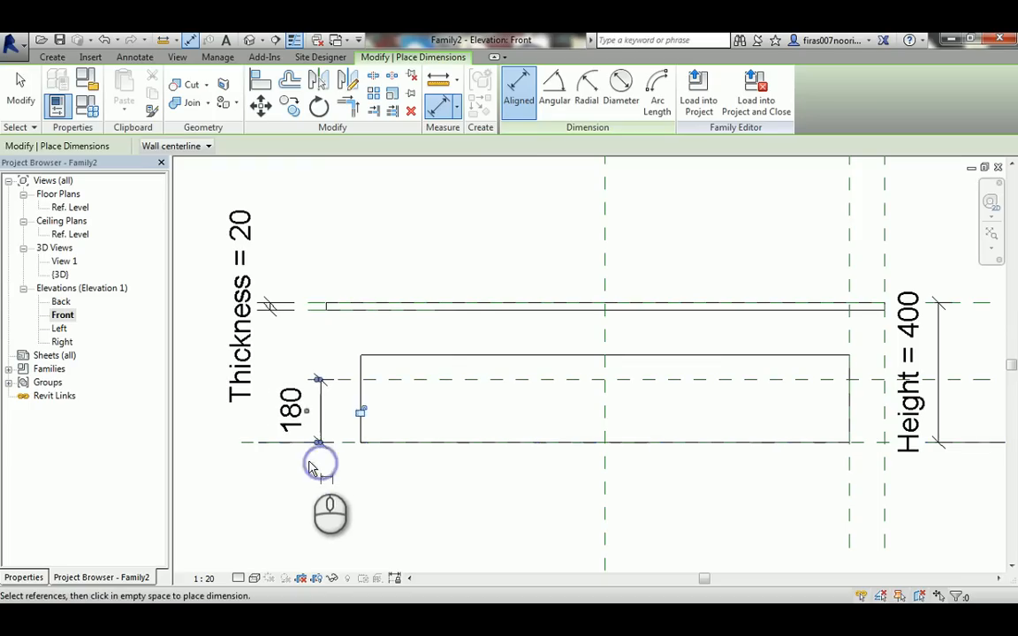
pyautogui.press('Escape')
pyautogui.press('Escape')
# Label the dimension from the reference level to the new plane with a new type parameter named "Lower Height".
pyautogui.click(337, 419)
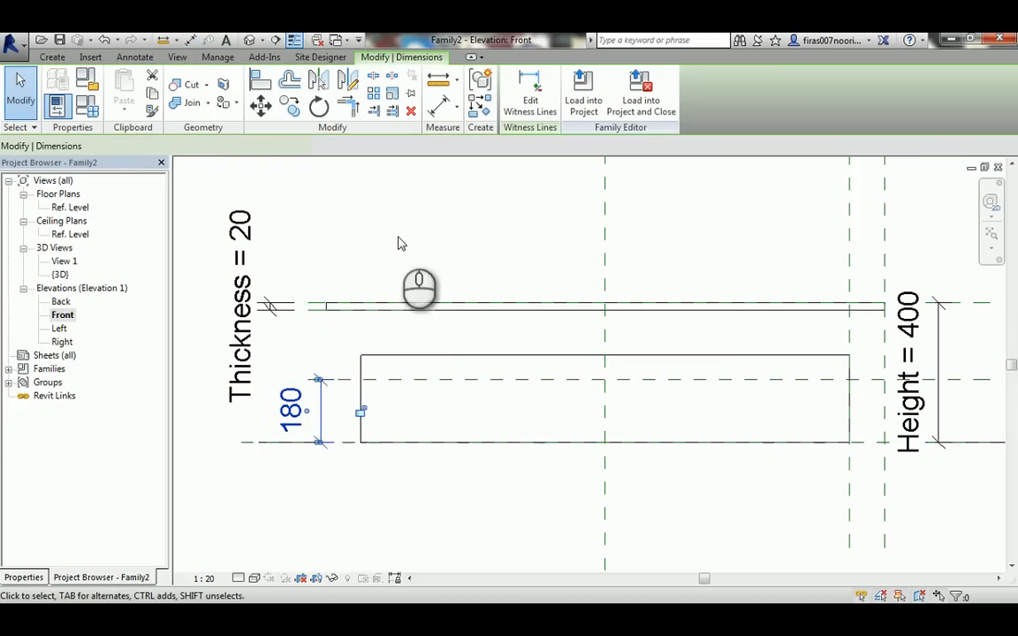
pyautogui.click(360, 145)
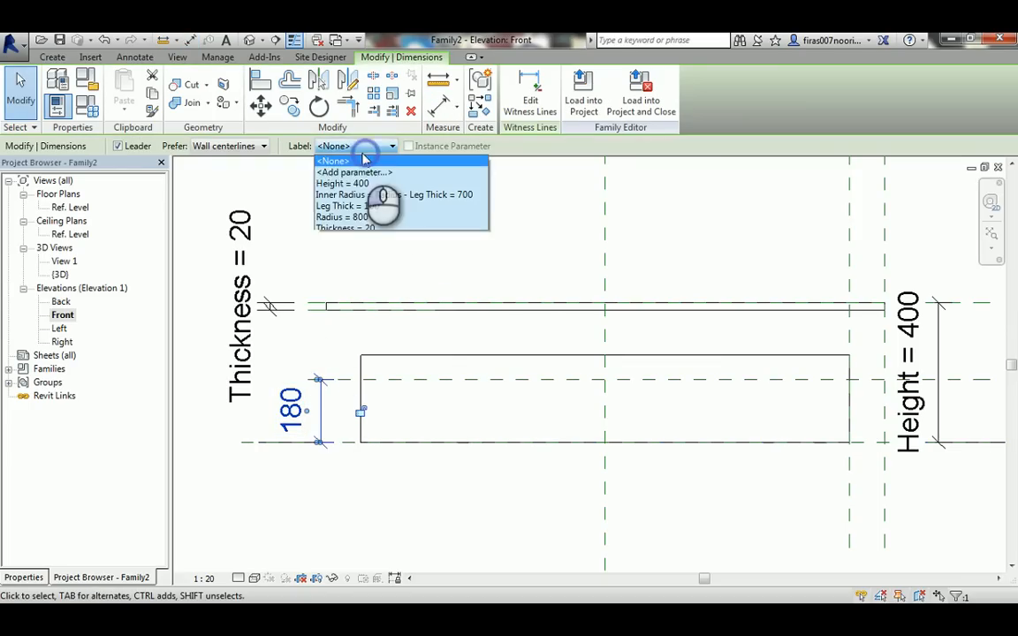
pyautogui.click(353, 170)
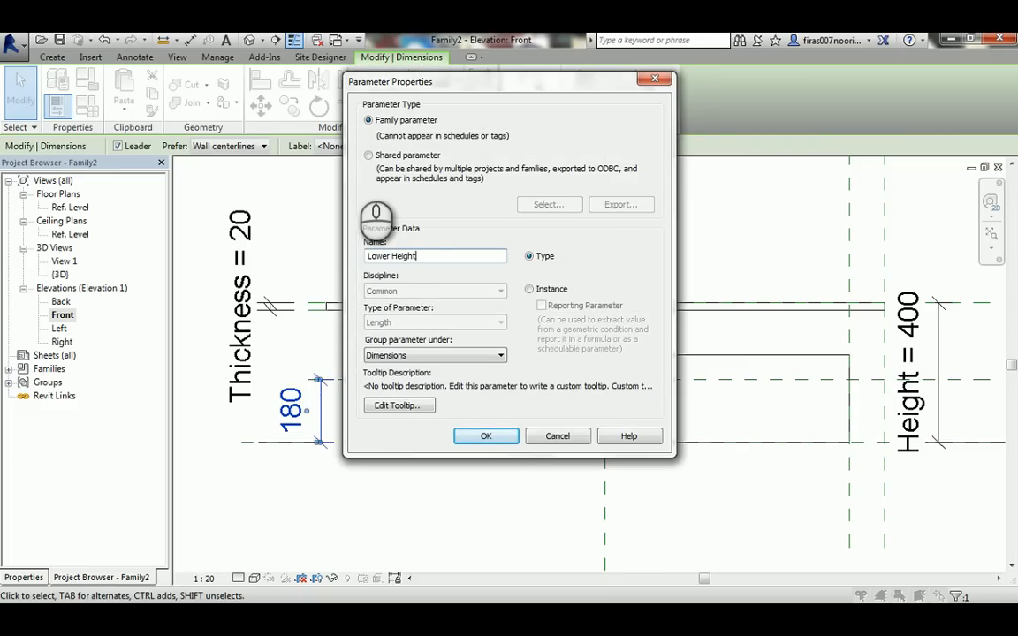
pyautogui.click(485, 436)
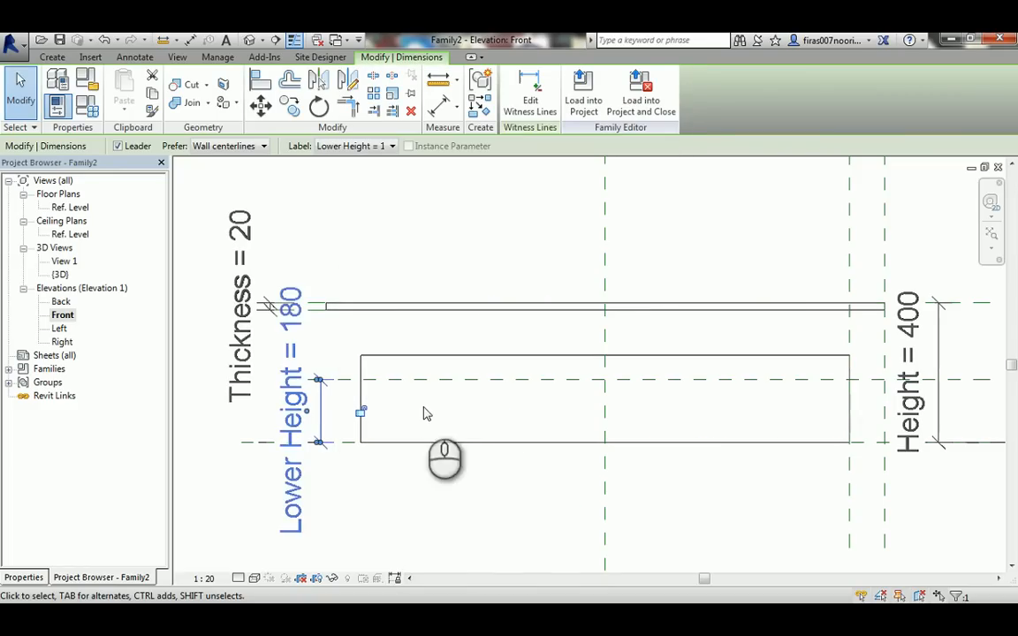
# Stretch the top face of the lower extrusion down to the Lower Height reference plane and lock it there.
pyautogui.click(584, 357)
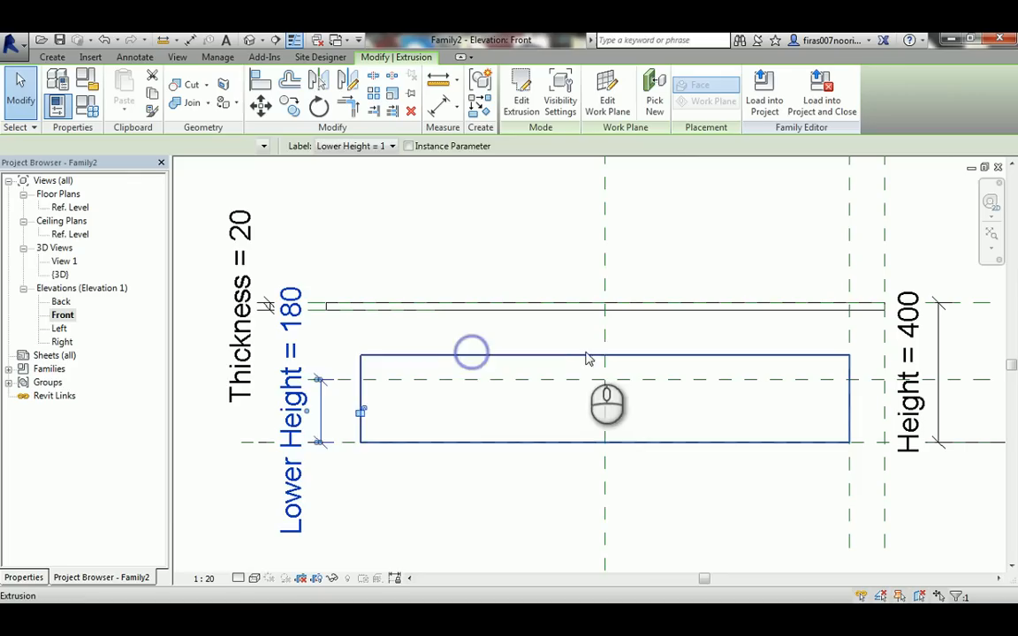
pyautogui.moveTo(616, 369)
pyautogui.mouseDown()
pyautogui.moveTo(626, 381)
pyautogui.moveTo(609, 382)
pyautogui.mouseUp()
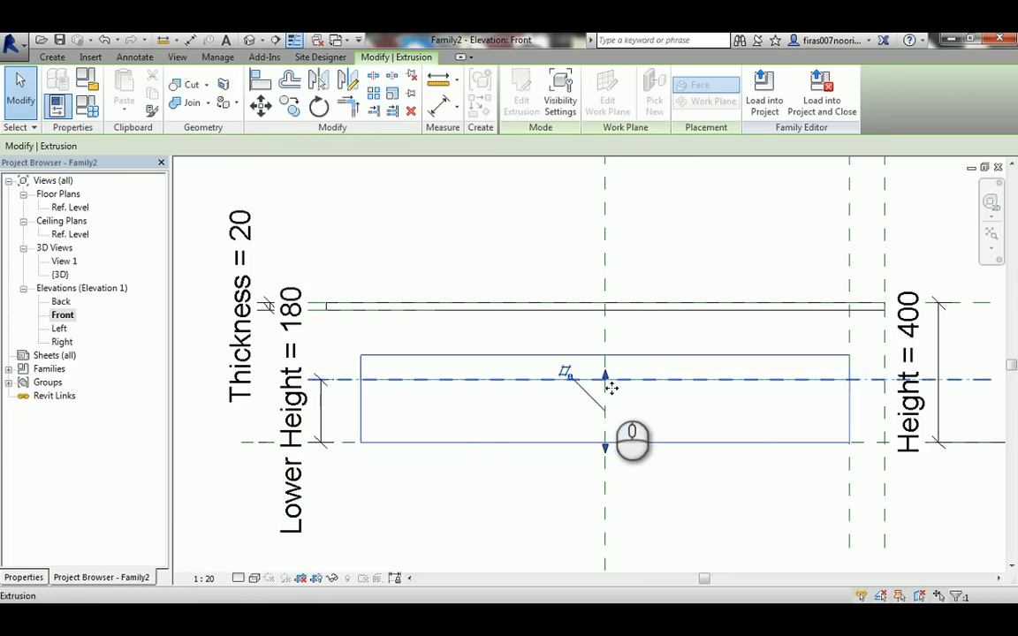
pyautogui.click(677, 355)
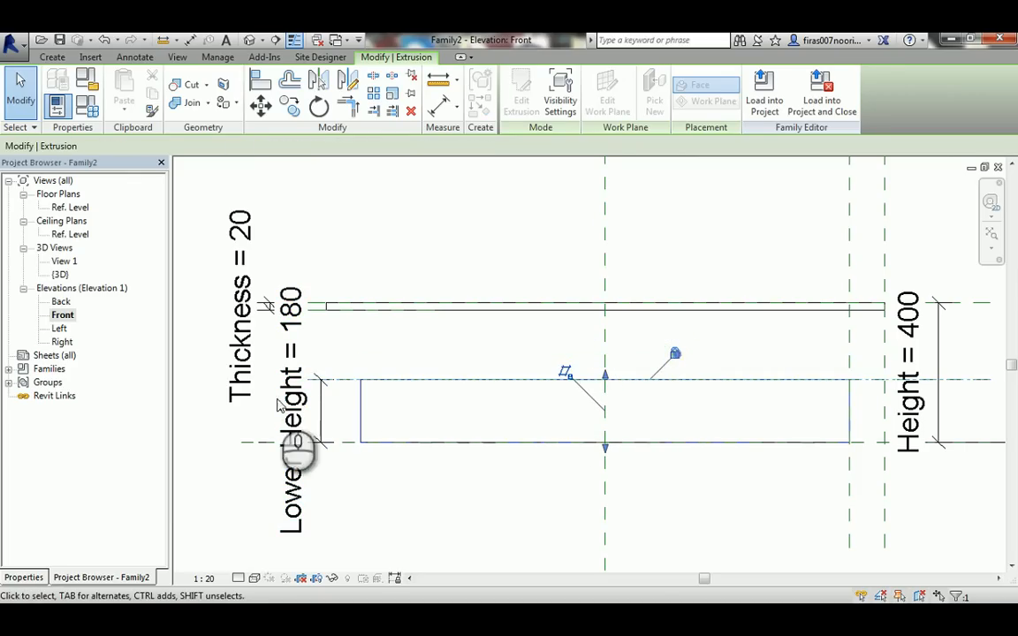
# Set the Lower Height parameter to 200 in the family types, apply it and accept.
pyautogui.click(85, 113)
pyautogui.click(202, 234)
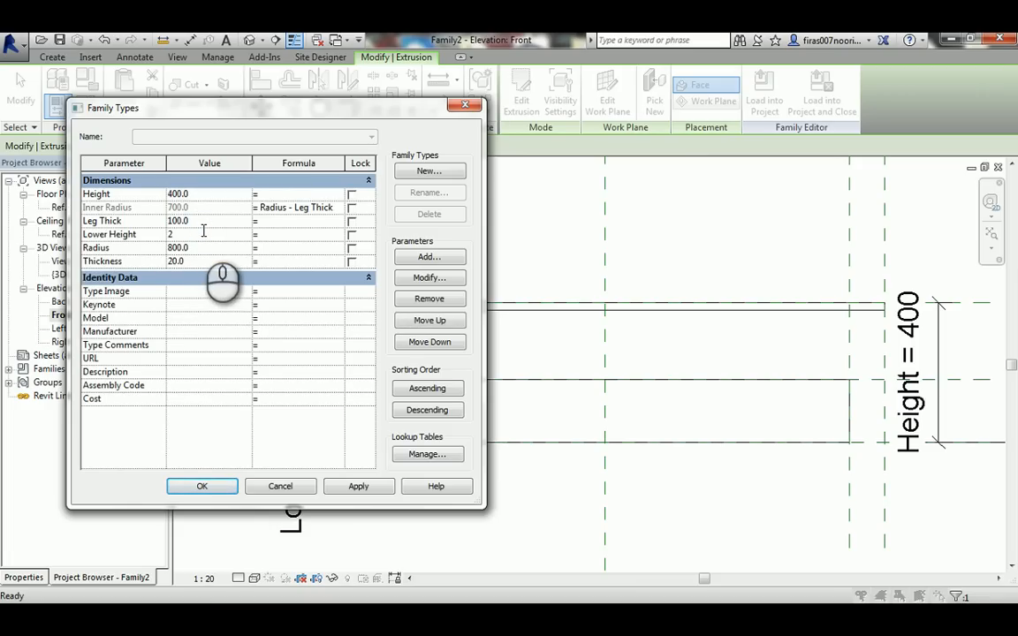
pyautogui.click(358, 486)
pyautogui.click(202, 486)
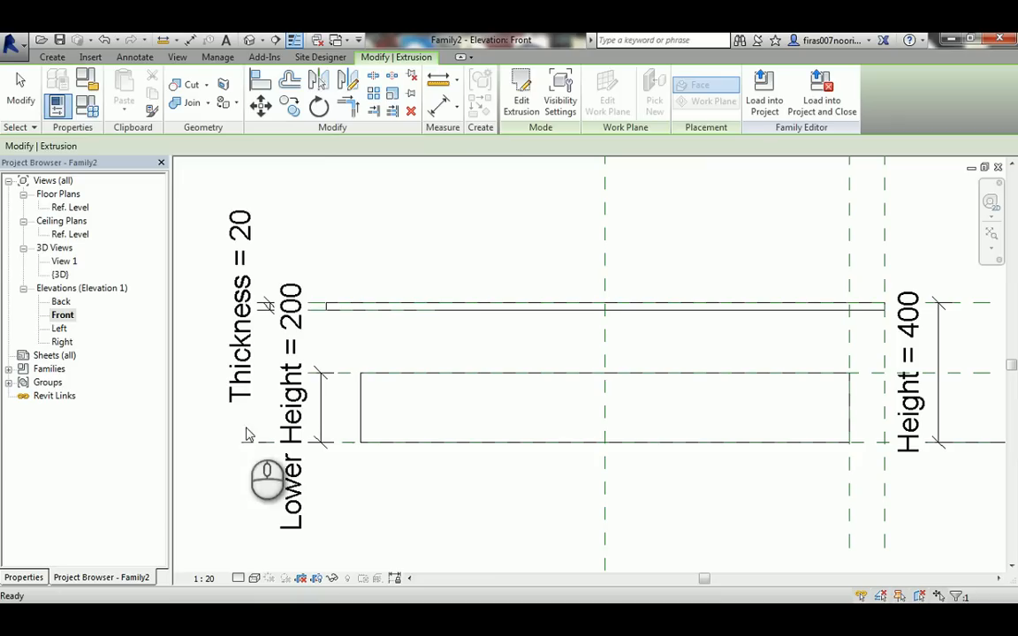
# Draw a horizontal reference plane across the lower extrusion, about 36 below its top face.
pyautogui.click(39, 99)
pyautogui.click(783, 89)
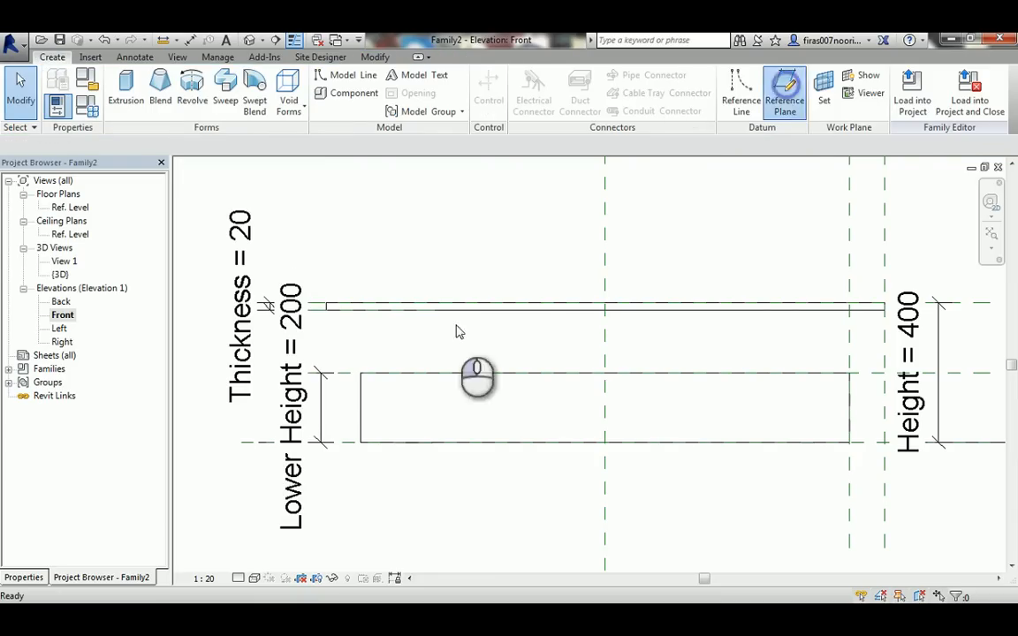
pyautogui.click(343, 385)
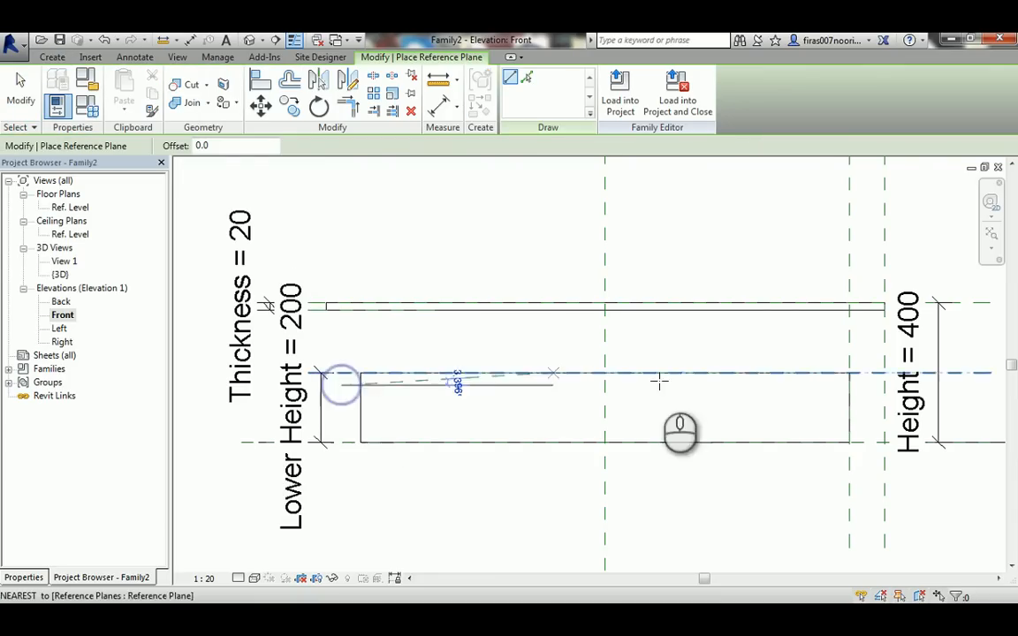
pyautogui.click(868, 386)
pyautogui.press('Escape')
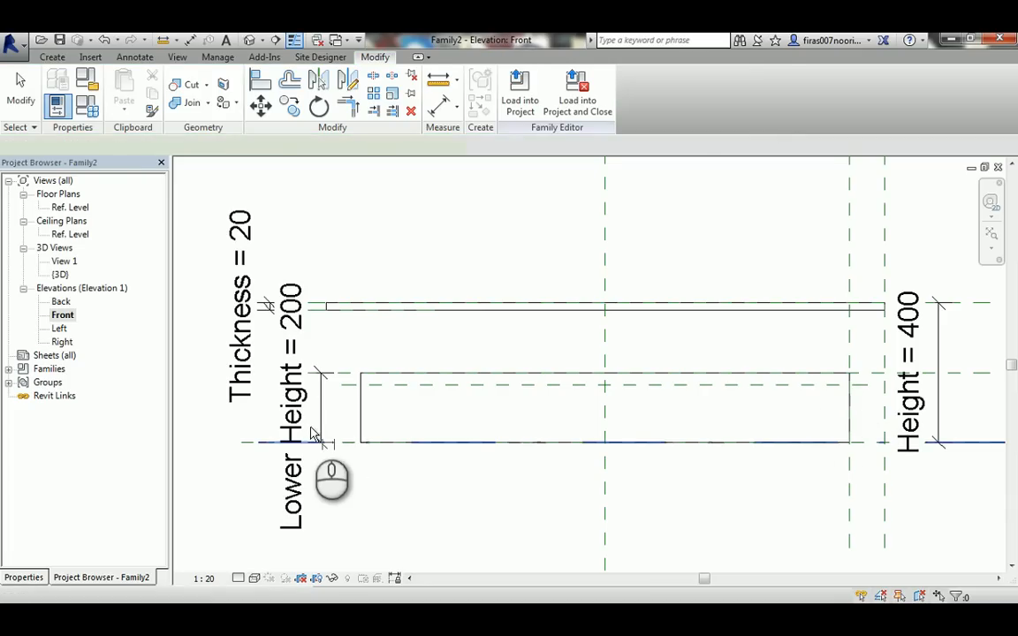
# Add an aligned dimension between the new reference plane and the Lower Height plane.
pyautogui.press('d')
pyautogui.press('i')
pyautogui.click(341, 386)
pyautogui.click(347, 373)
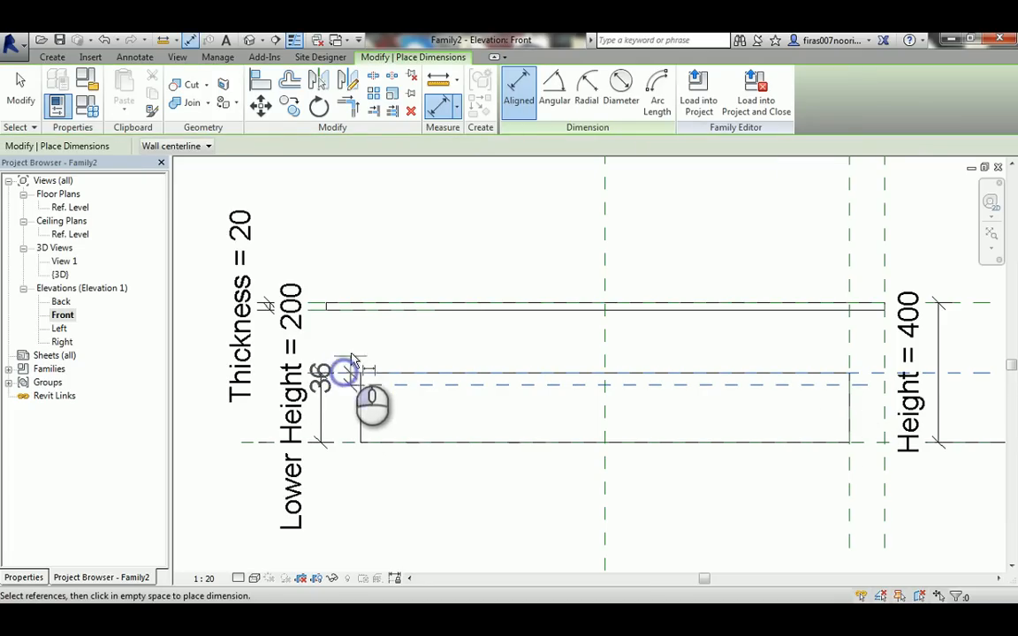
pyautogui.click(322, 389)
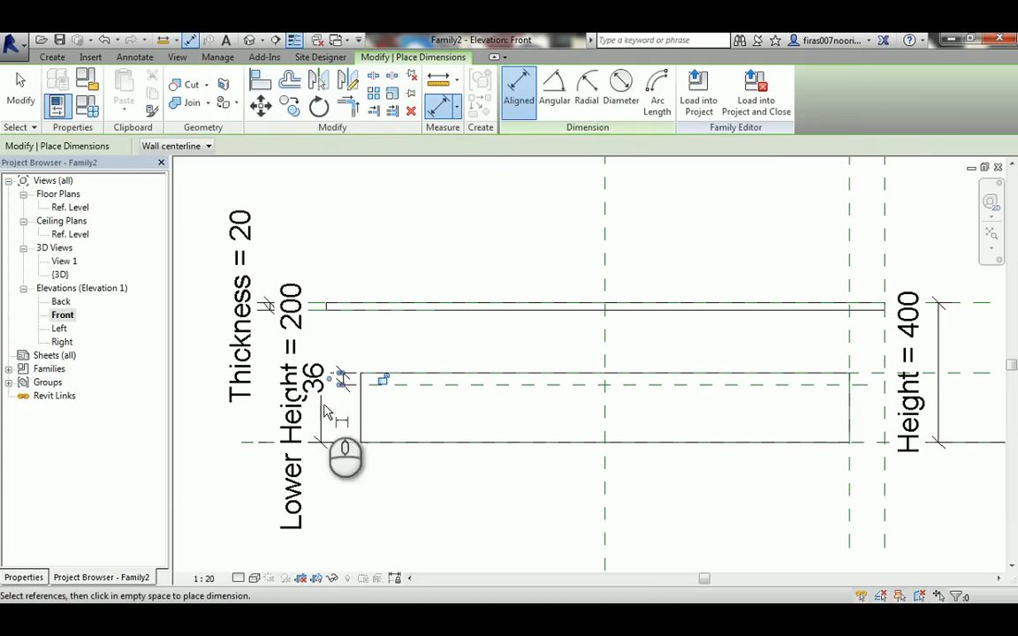
# Set the scale of the Front elevation to 1:10 and end the dimension command.
pyautogui.click(204, 579)
pyautogui.click(220, 415)
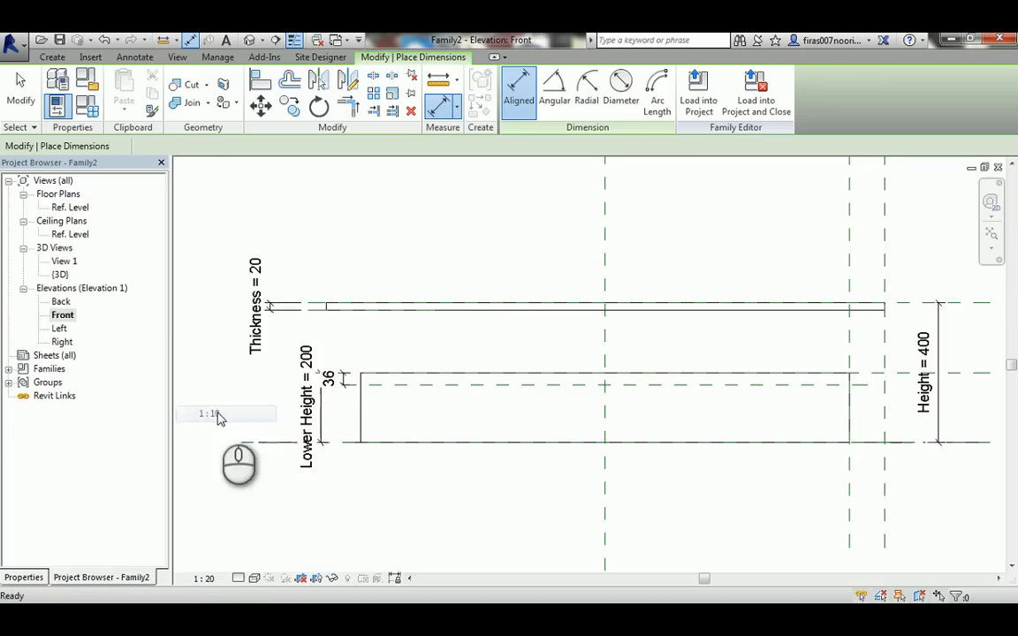
pyautogui.click(308, 352)
pyautogui.press('Escape')
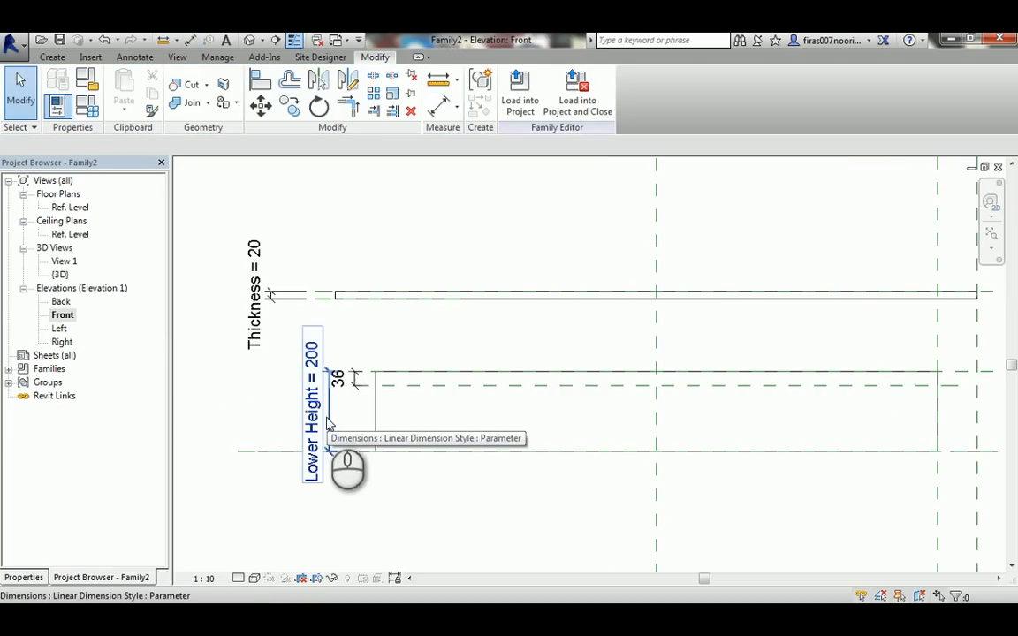
# Move the Lower Height dimension line farther from the extrusion so it clears the small dimension beside it.
pyautogui.click(329, 421)
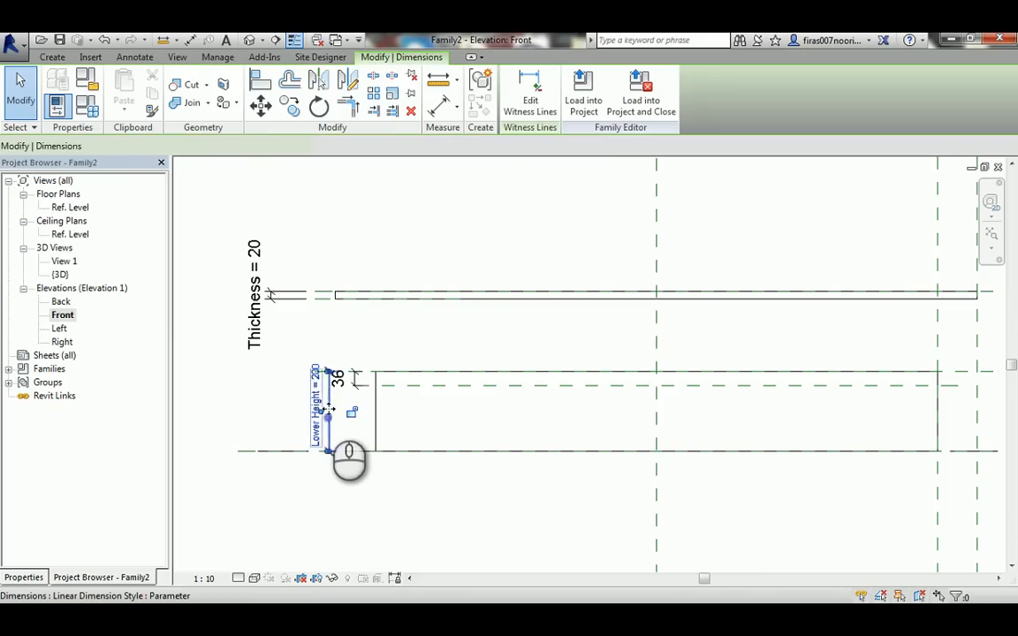
pyautogui.moveTo(330, 419); pyautogui.dragTo(301, 411)
pyautogui.click(364, 350)
# Label the small dimension at the top of the lower extrusion with the existing Thickness parameter.
pyautogui.click(347, 424)
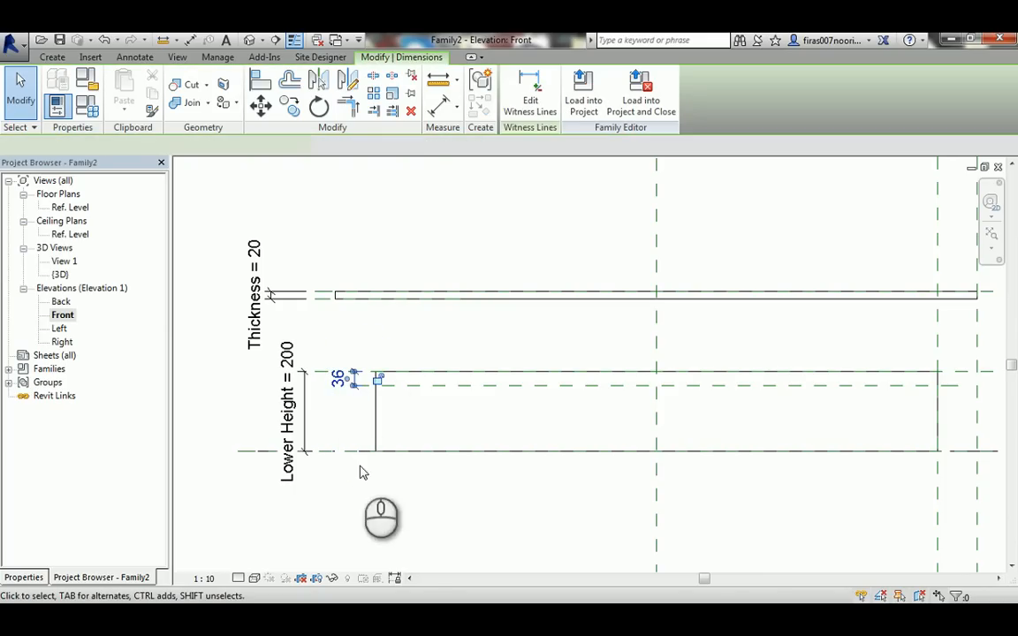
pyautogui.click(380, 145)
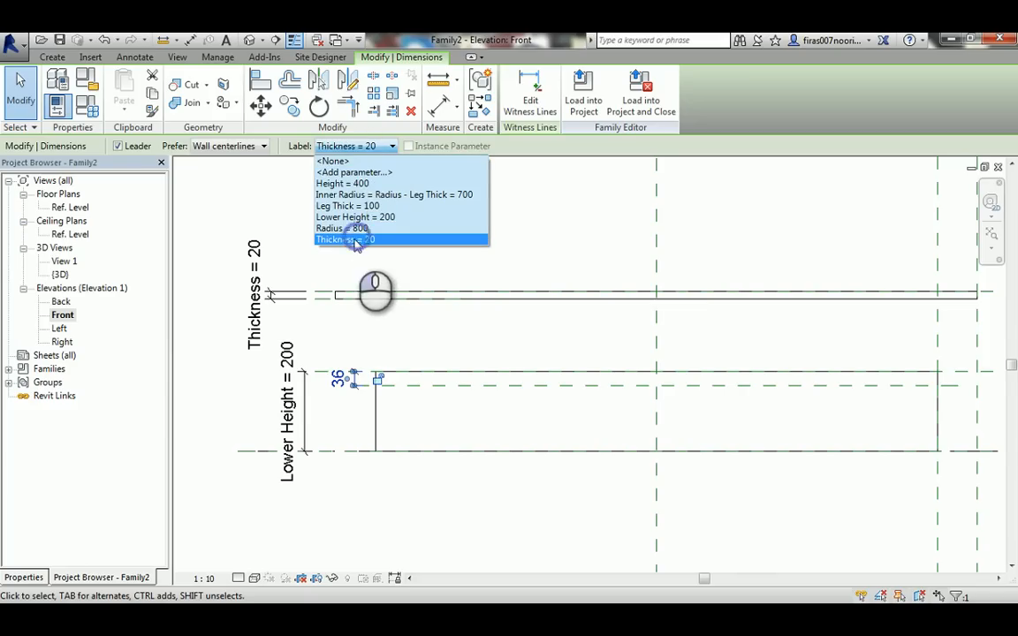
pyautogui.click(354, 241)
pyautogui.click(357, 247)
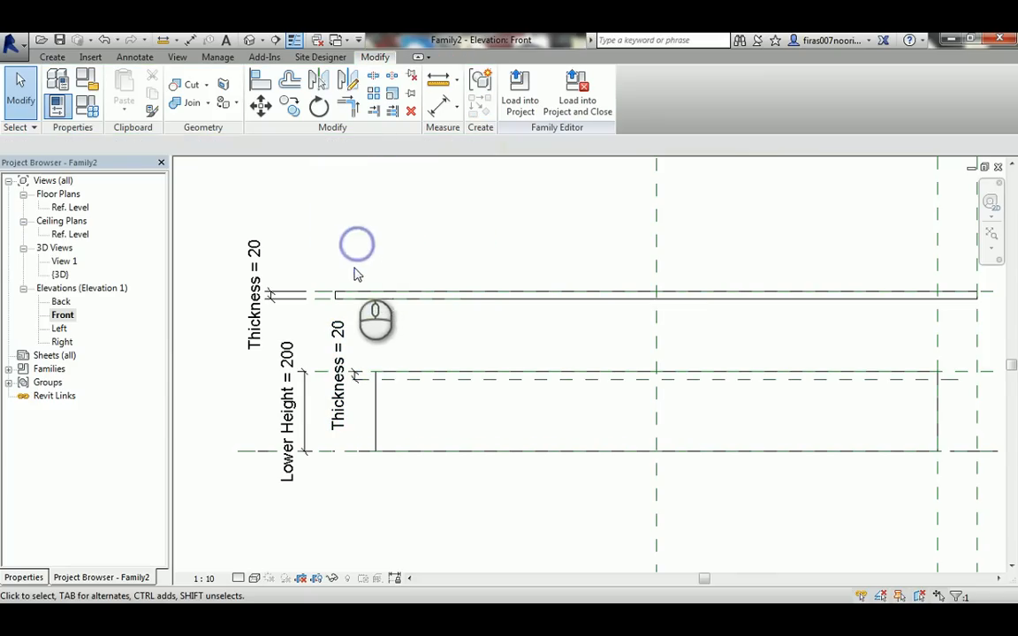
# Stretch the bottom face of the lower extrusion up to the new thickness reference plane and lock it.
pyautogui.click(377, 414)
pyautogui.moveTo(657, 455); pyautogui.dragTo(571, 380)
pyautogui.click(560, 415)
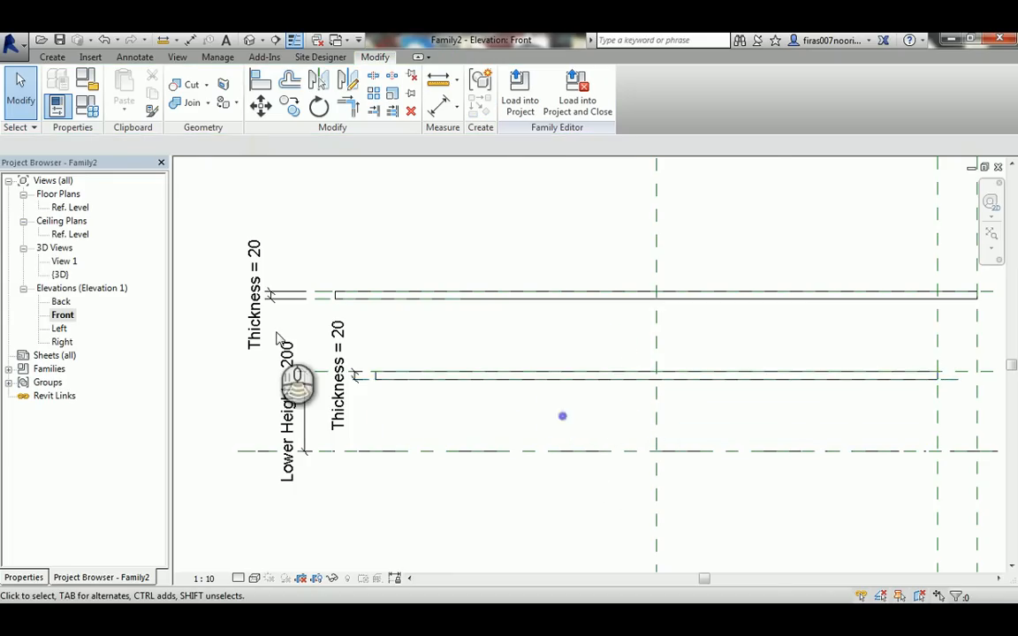
# Set the Thickness parameter to 30 in the family types and apply it to both extrusions.
pyautogui.scroll(-2, 277, 339)
pyautogui.click(89, 107)
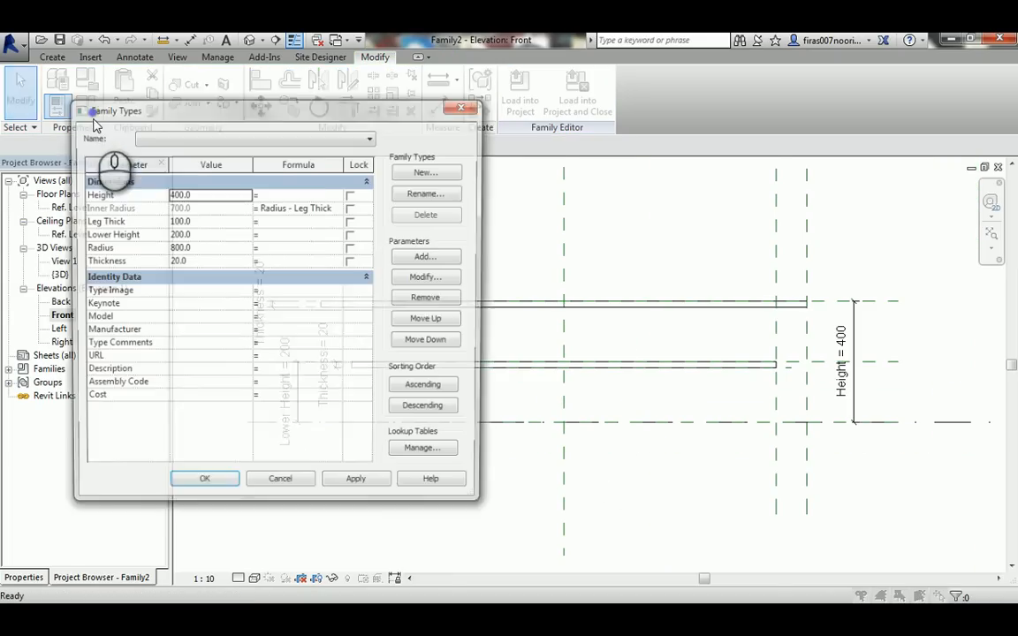
pyautogui.click(171, 261)
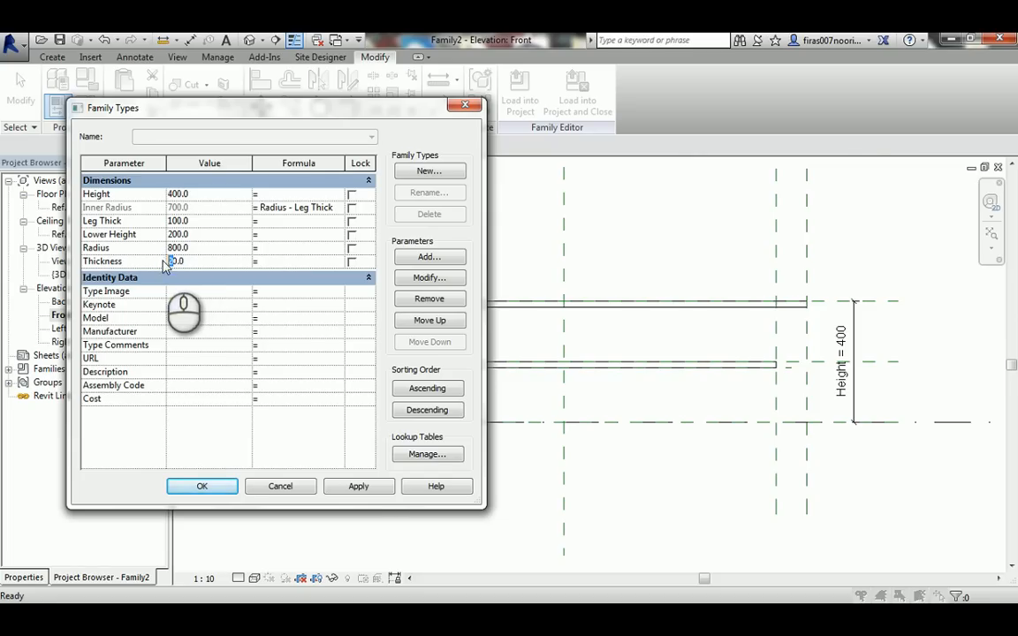
pyautogui.write('3')
pyautogui.click(363, 488)
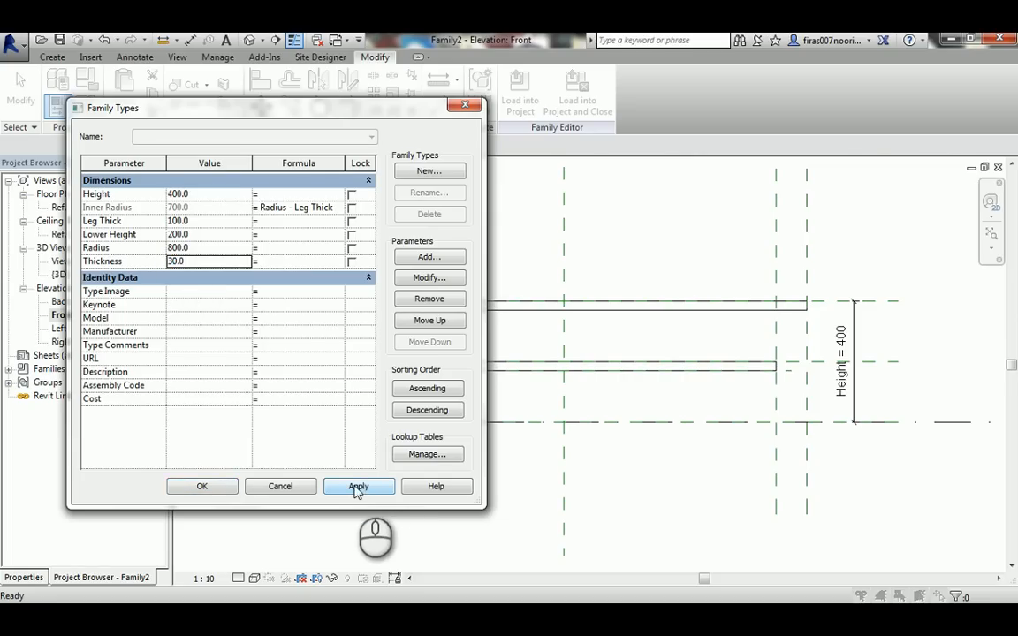
# Apply a Lower Height of 100 to test how the lower extrusion moves.
pyautogui.click(177, 235)
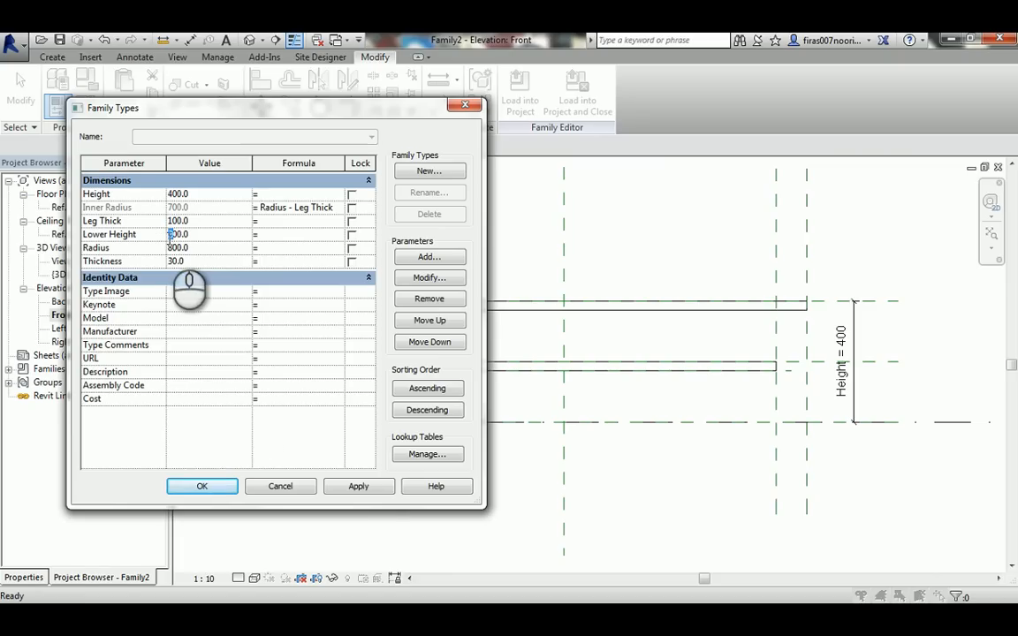
pyautogui.write('1')
pyautogui.click(360, 491)
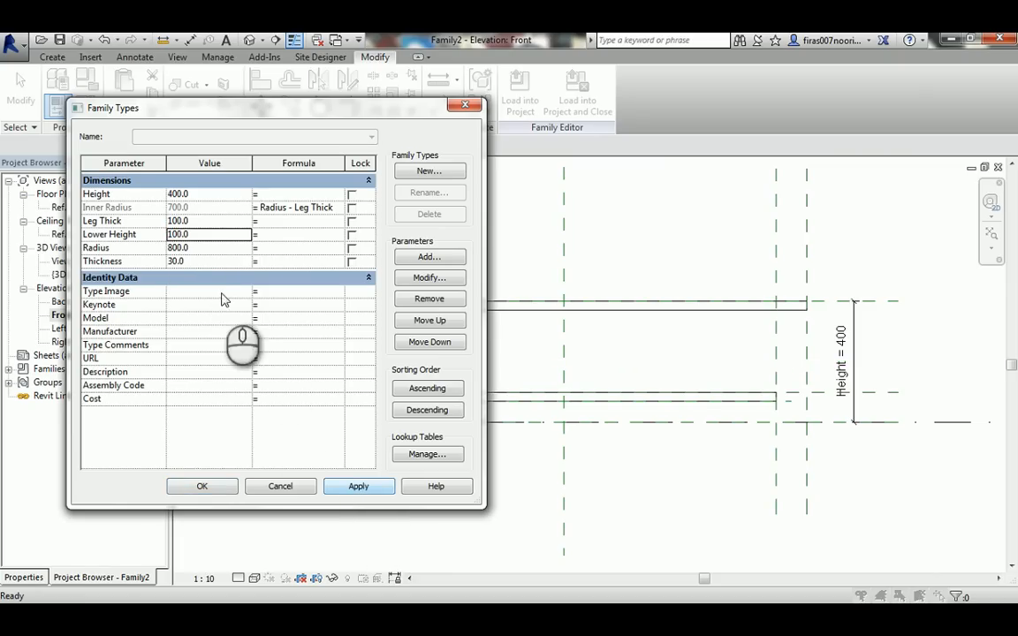
# Set Lower Height back to 200, apply it and close the family types.
pyautogui.click(176, 236)
pyautogui.write('2')
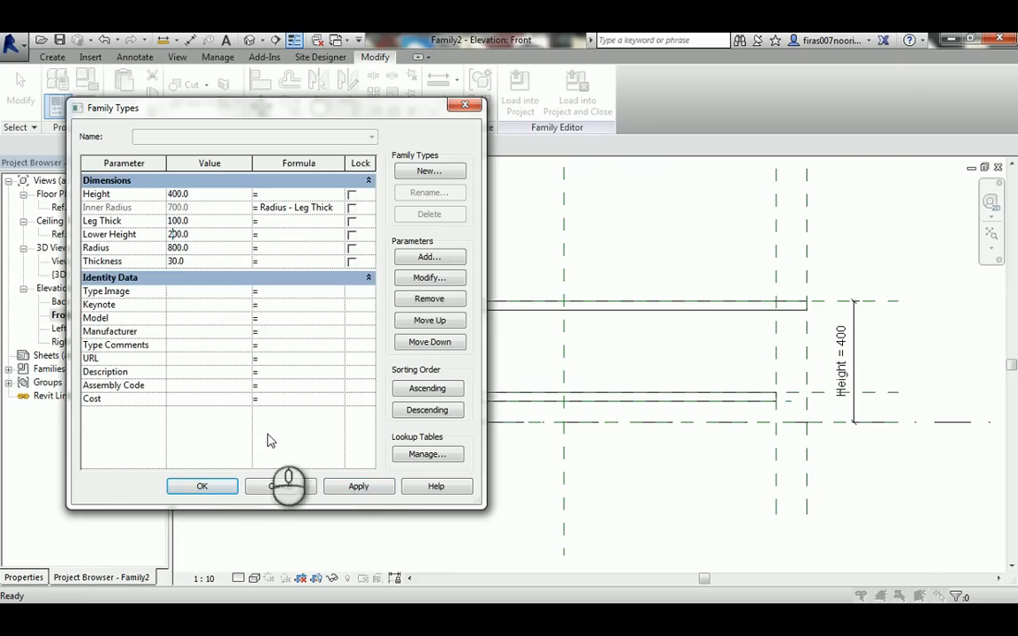
pyautogui.click(354, 486)
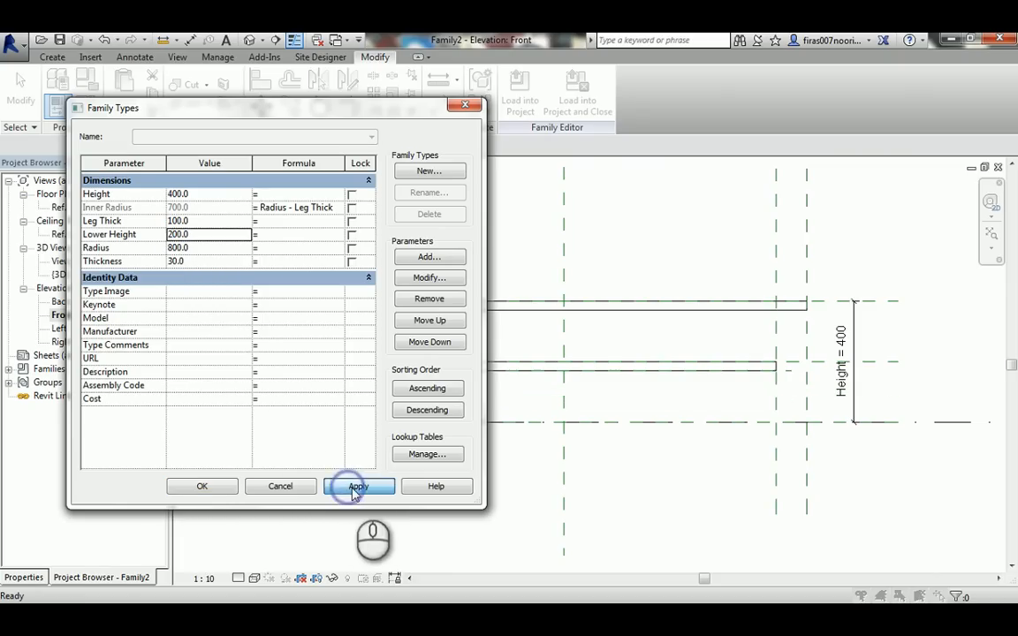
pyautogui.click(212, 489)
pyautogui.click(653, 227)
# In the default 3D view, set the Radius parameter to 600 in the family types and apply it to test both discs.
pyautogui.click(250, 40)
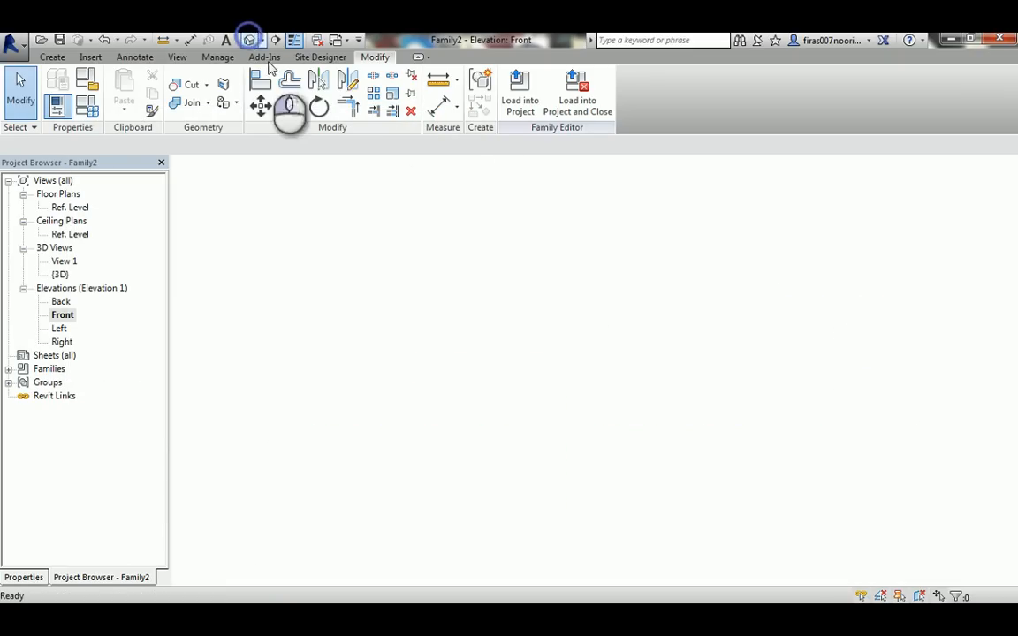
pyautogui.moveTo(557, 320)
pyautogui.keyDown('shift'); pyautogui.mouseDown(button='middle')
pyautogui.moveTo(605, 211)
pyautogui.moveTo(586, 278)
pyautogui.moveTo(552, 311)
pyautogui.mouseUp(button='middle'); pyautogui.keyUp('shift')
pyautogui.click(86, 108)
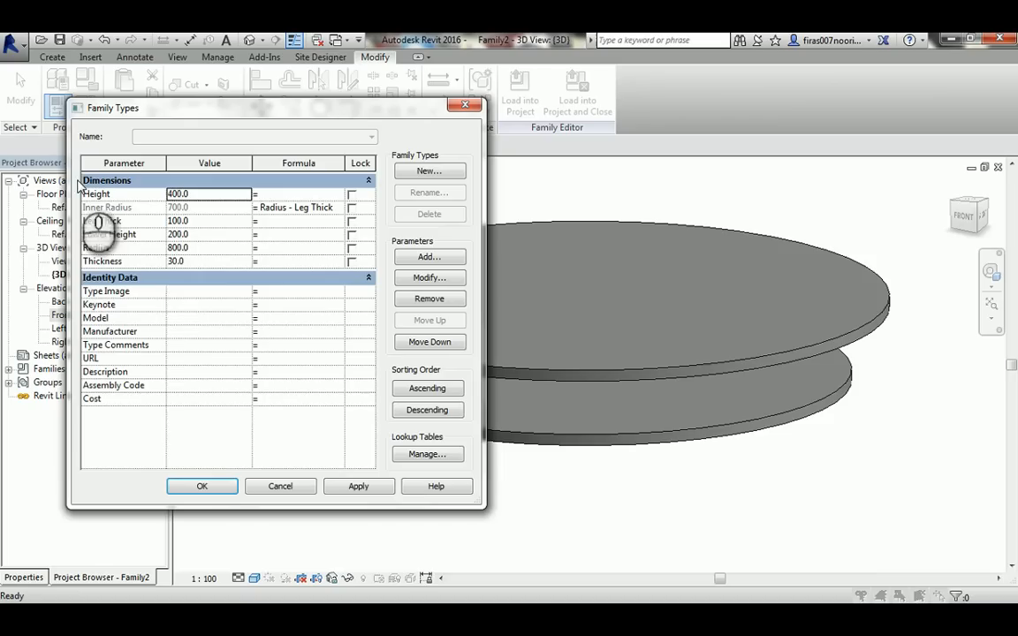
pyautogui.click(172, 248)
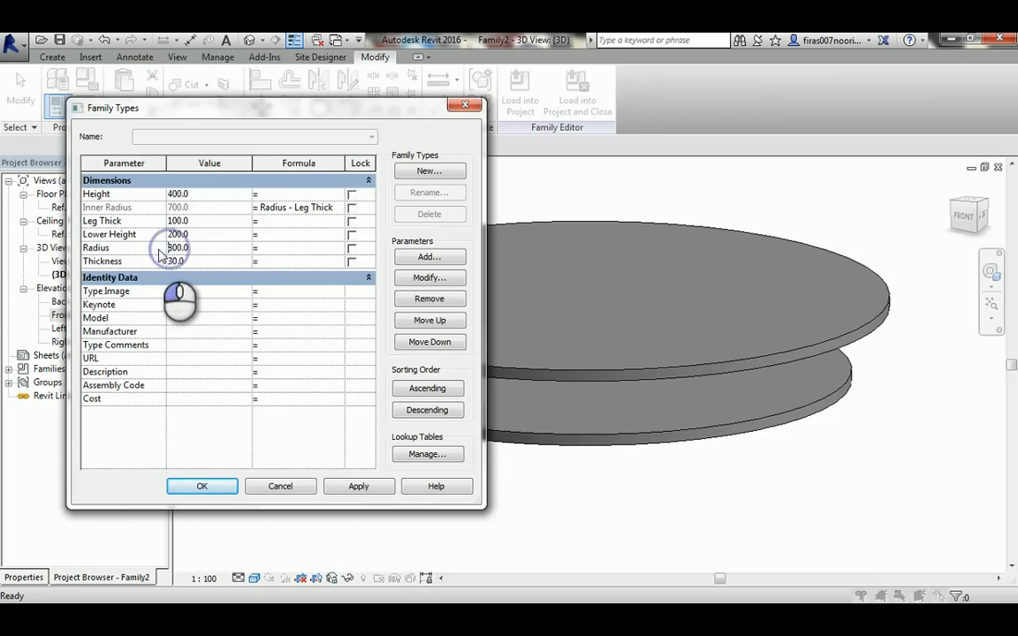
pyautogui.write('6')
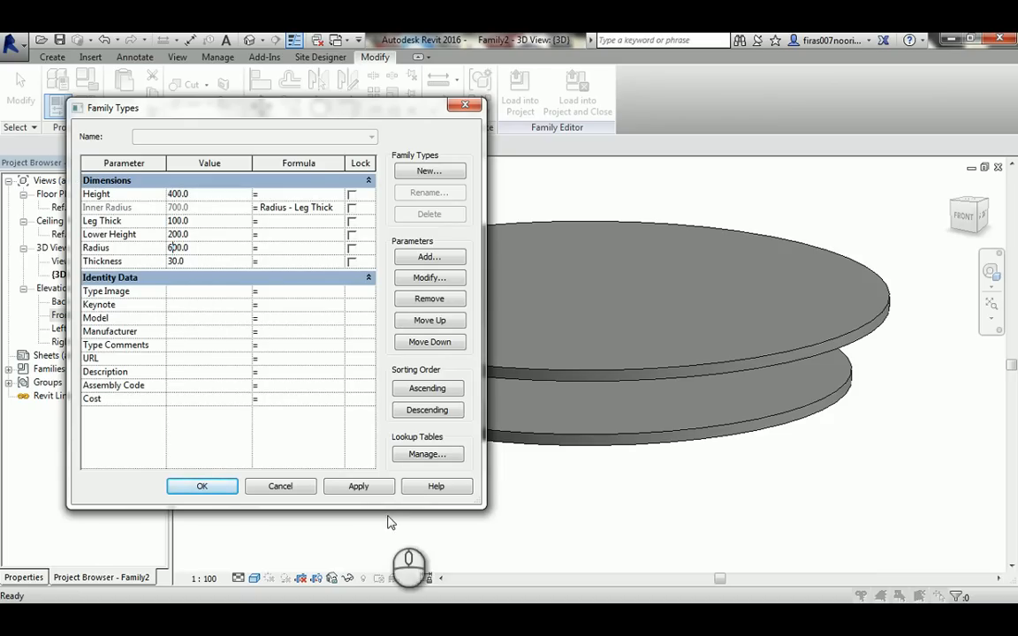
pyautogui.click(361, 488)
pyautogui.click(203, 486)
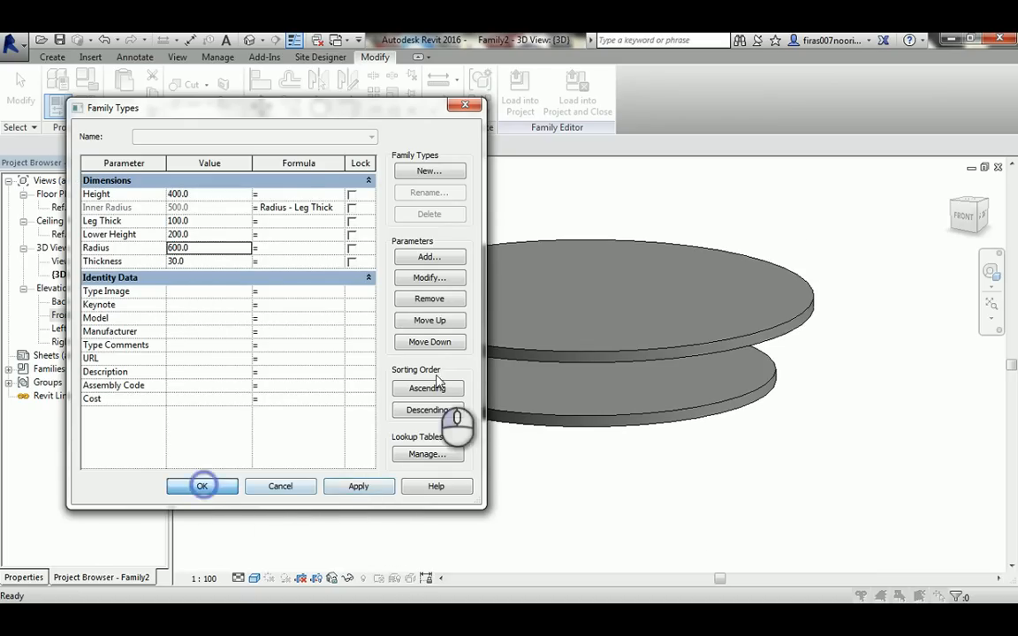
pyautogui.keyDown('shift'); pyautogui.moveTo(557, 355); pyautogui.dragTo(592, 339, button='middle'); pyautogui.keyUp('shift')
# In the Ref. Level floor plan, draw a short vertical reference plane between the Inner Radius and Radius planes, about 49 from the inner one.
pyautogui.doubleClick(76, 207)
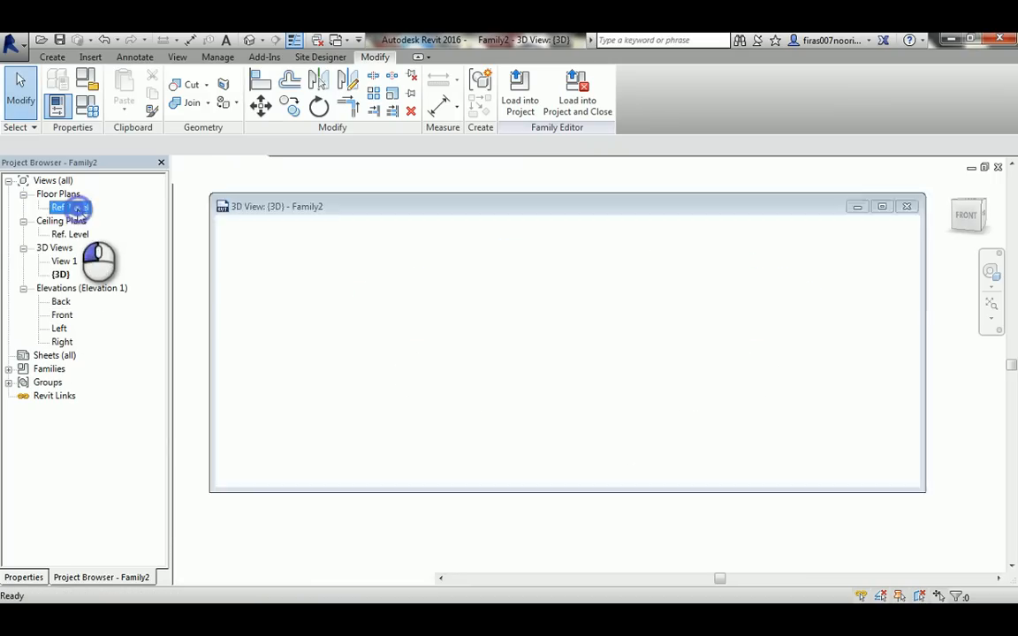
pyautogui.scroll(2, 539, 336)
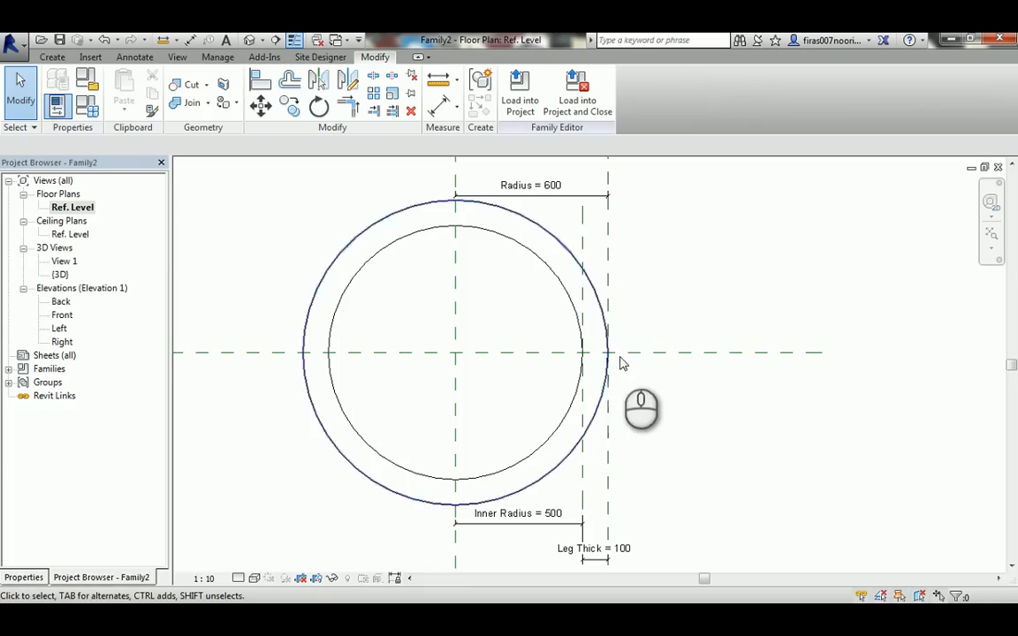
pyautogui.click(52, 56)
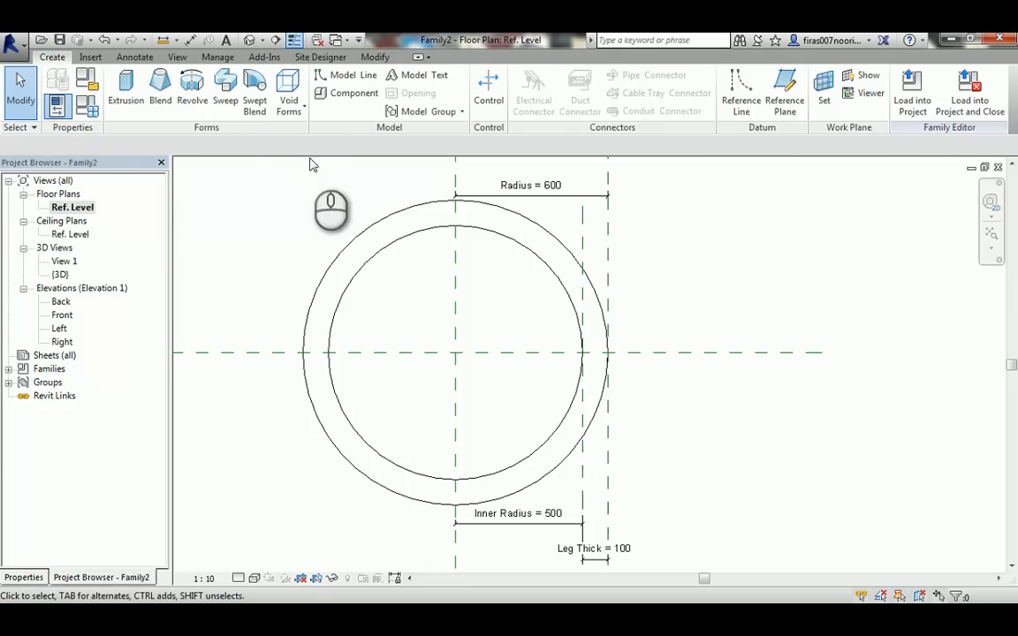
pyautogui.click(785, 89)
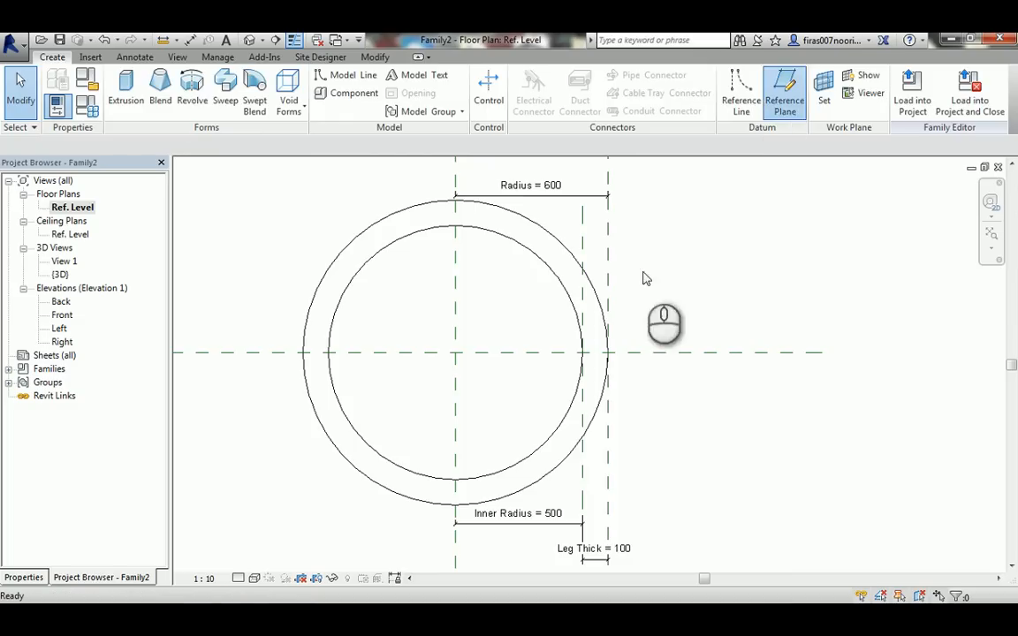
pyautogui.scroll(3, 572, 407)
pyautogui.scroll(1, 624, 324)
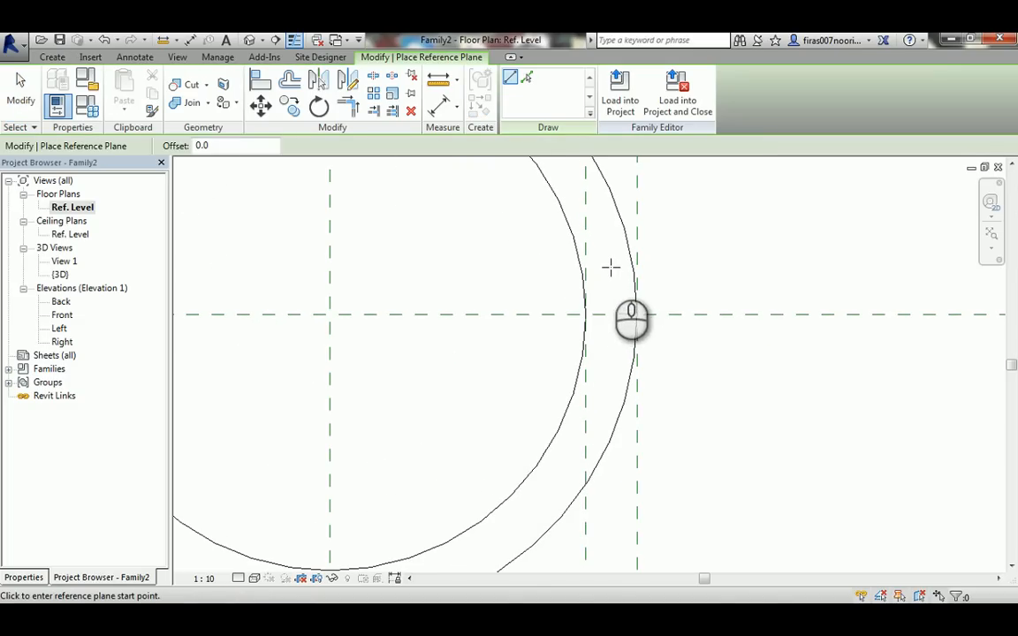
pyautogui.click(610, 267)
pyautogui.click(609, 371)
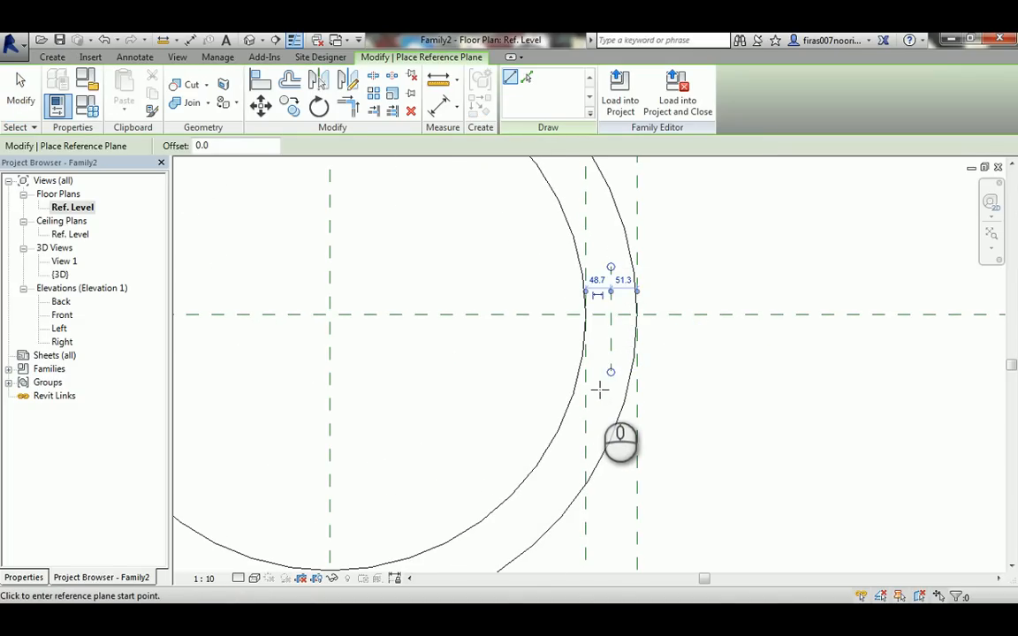
# Place an aligned dimension between the short vertical reference plane and the outer Radius plane on the right of the table.
pyautogui.press('Escape')
pyautogui.press('d')
pyautogui.press('i')
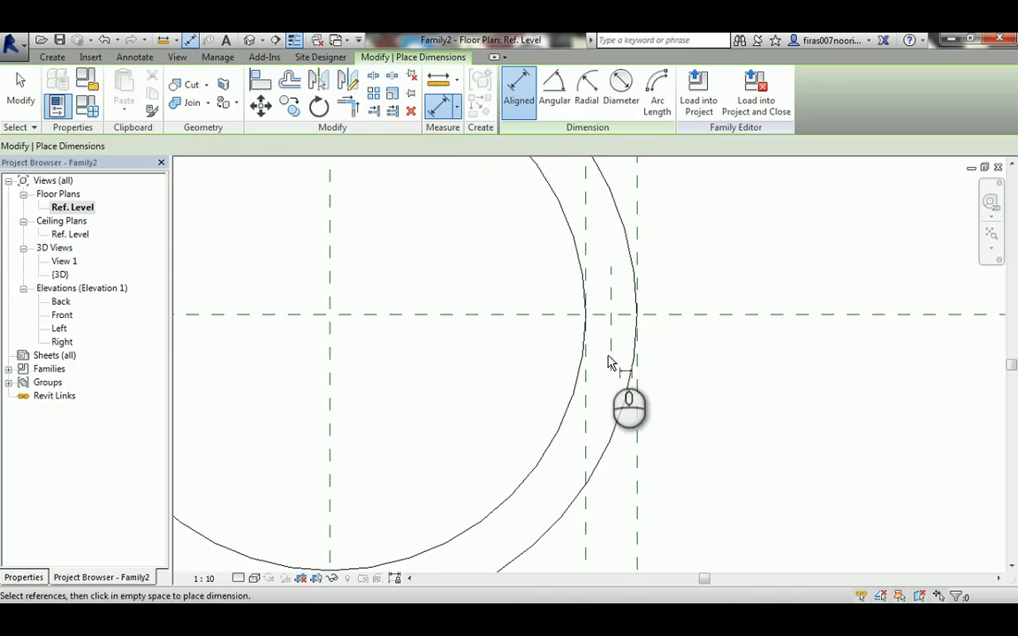
pyautogui.click(610, 349)
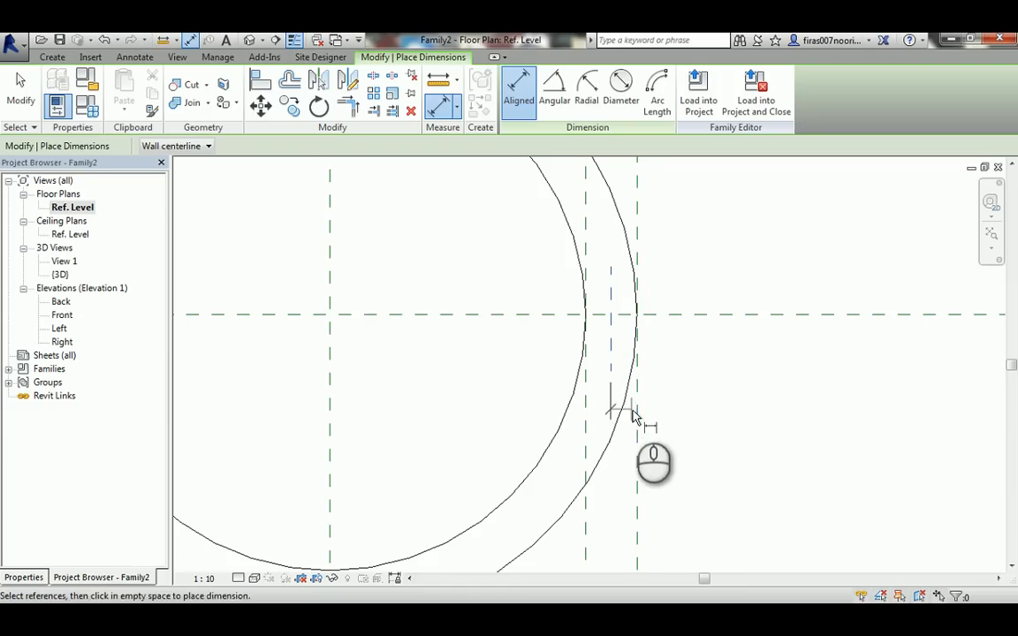
pyautogui.click(637, 412)
pyautogui.scroll(-1, 650, 411)
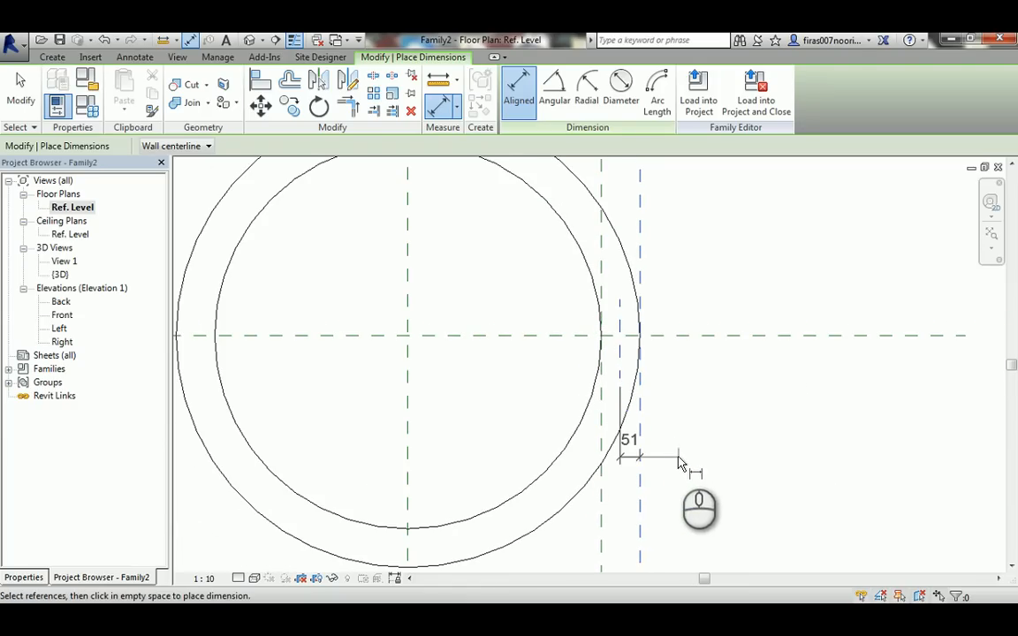
pyautogui.click(679, 463)
pyautogui.moveTo(610, 405); pyautogui.dragTo(624, 429)
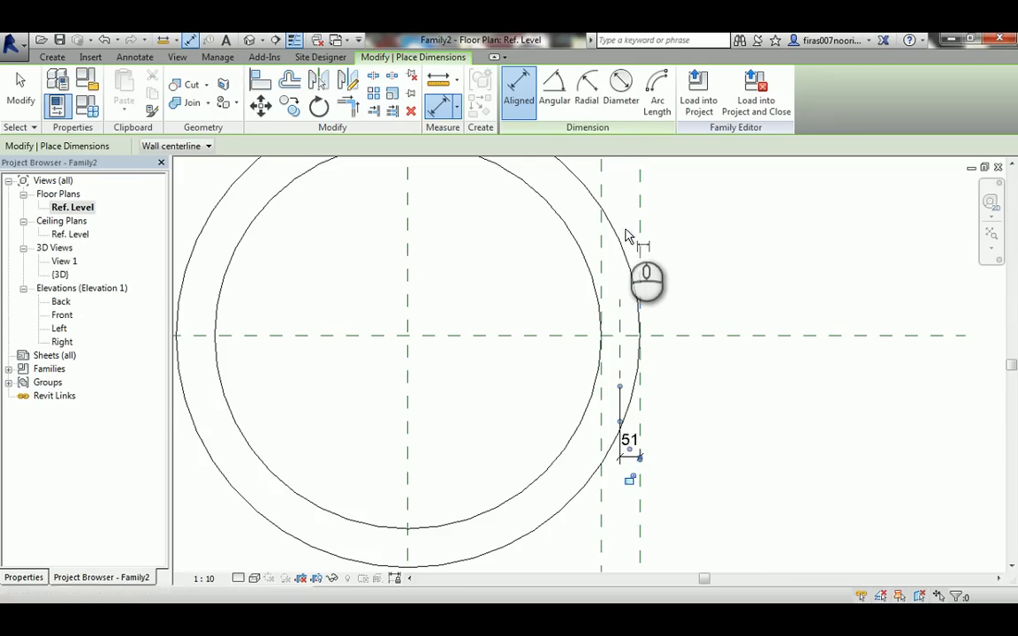
pyautogui.press('Escape')
pyautogui.press('Escape')
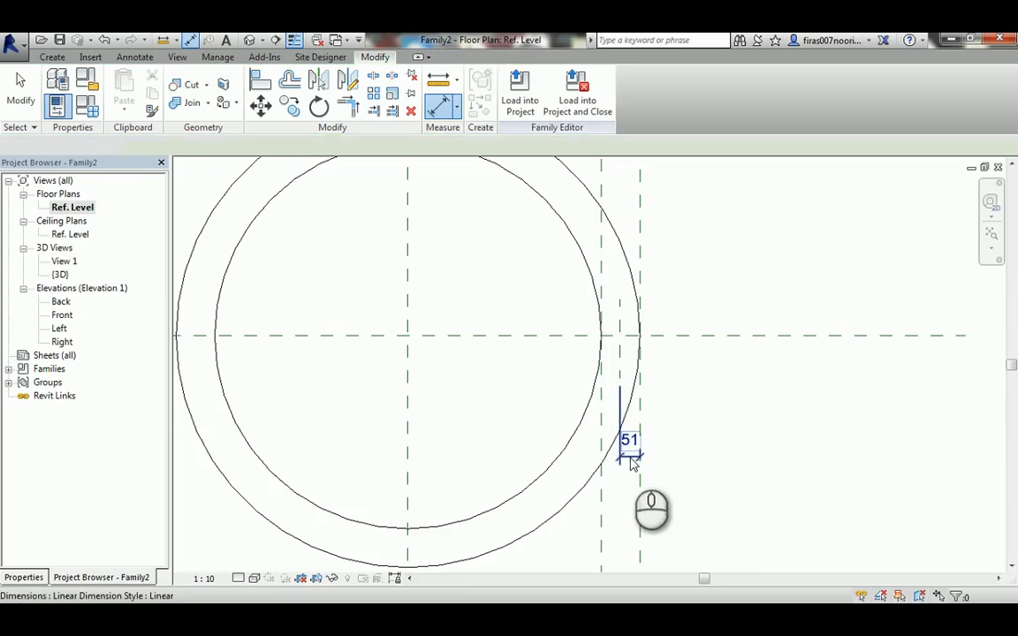
# Label the short plane's dimension with a new family type parameter named Half Leg Thick.
pyautogui.click(628, 454)
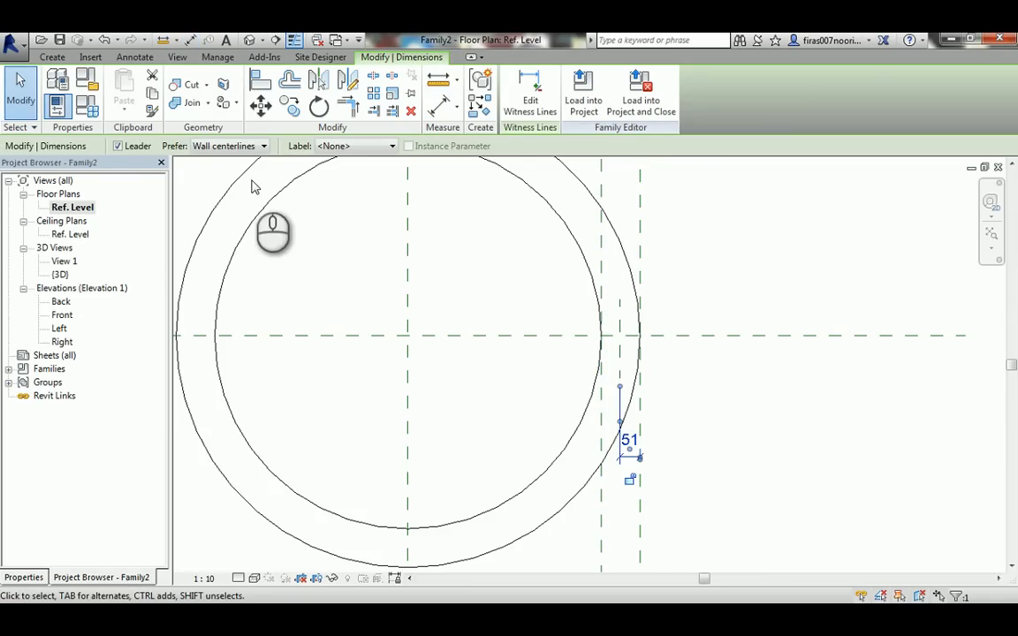
pyautogui.click(355, 147)
pyautogui.click(354, 170)
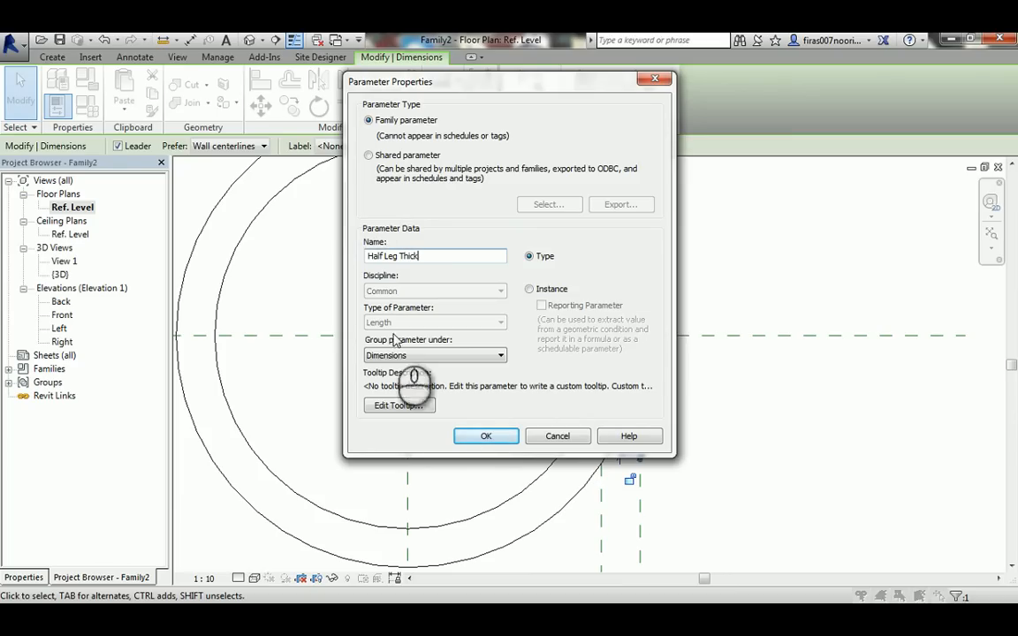
pyautogui.click(485, 436)
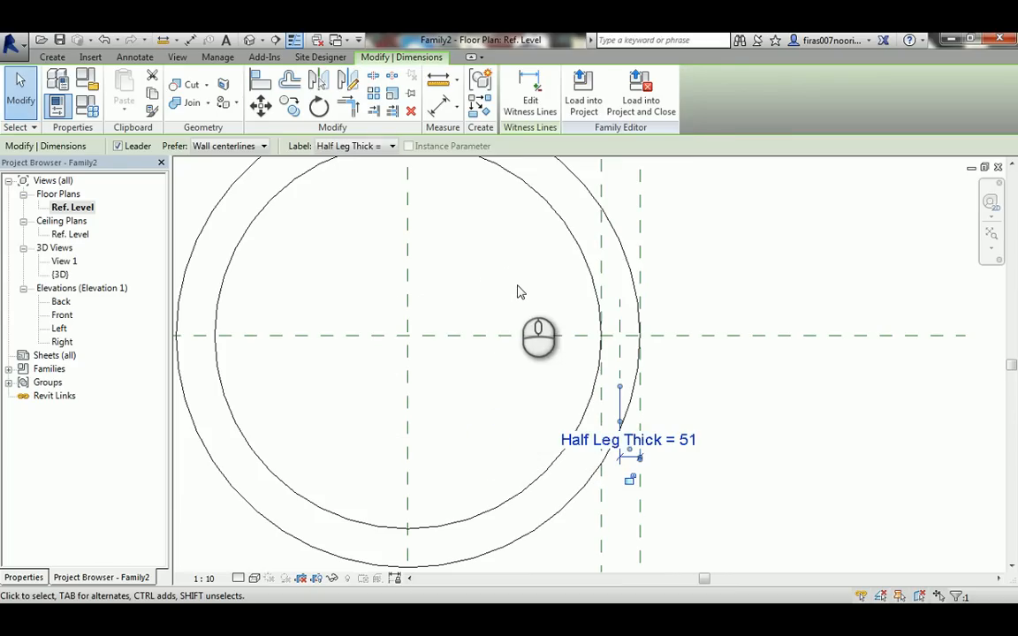
# In the family types, give Half Leg Thick the formula Leg Thick / 2 and apply it.
pyautogui.scroll(-2, 521, 293)
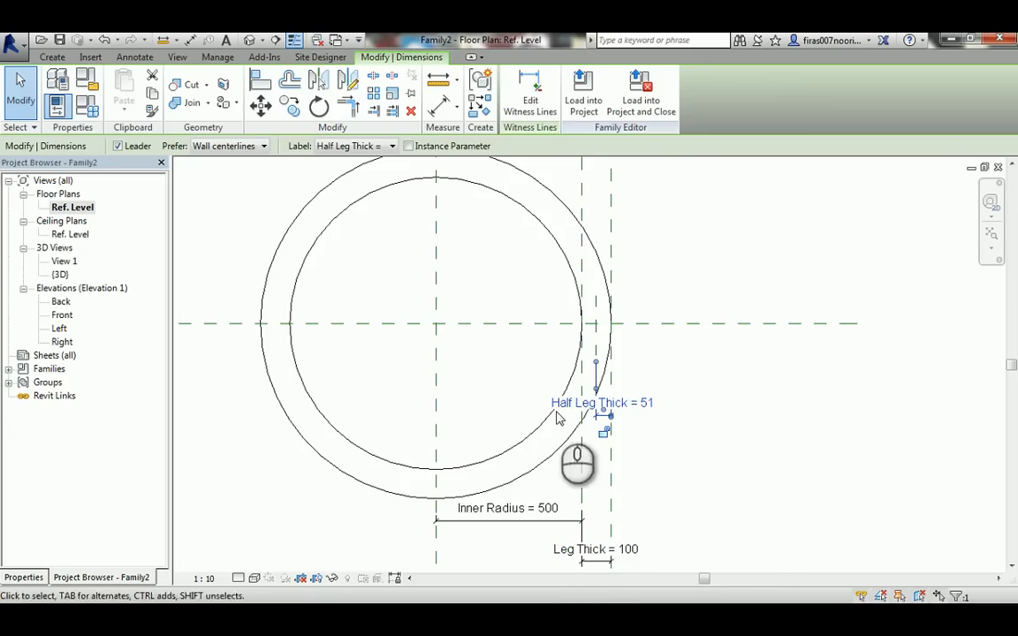
pyautogui.click(90, 108)
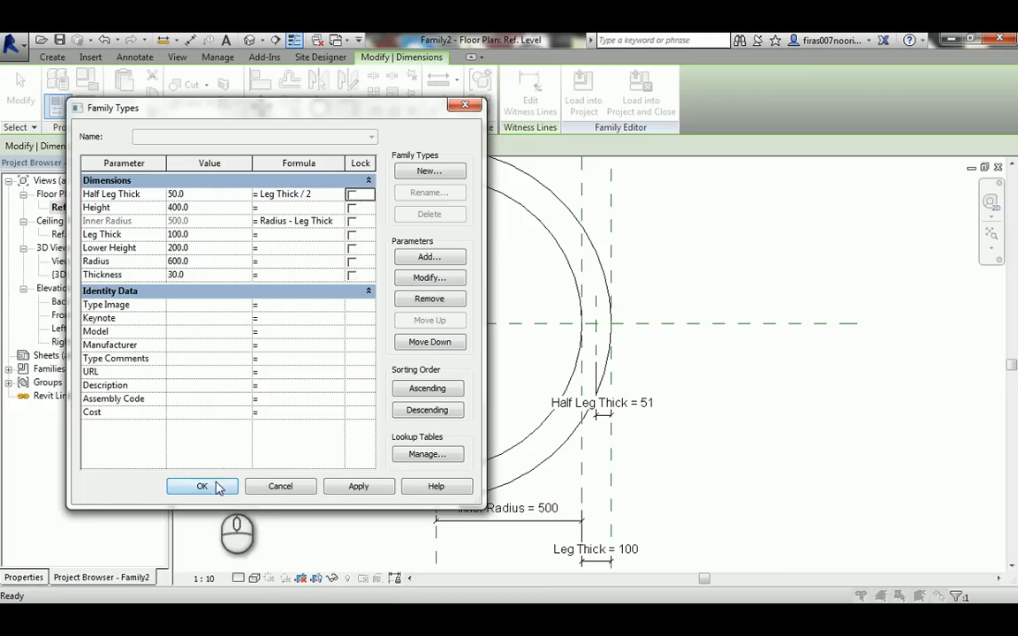
pyautogui.click(359, 488)
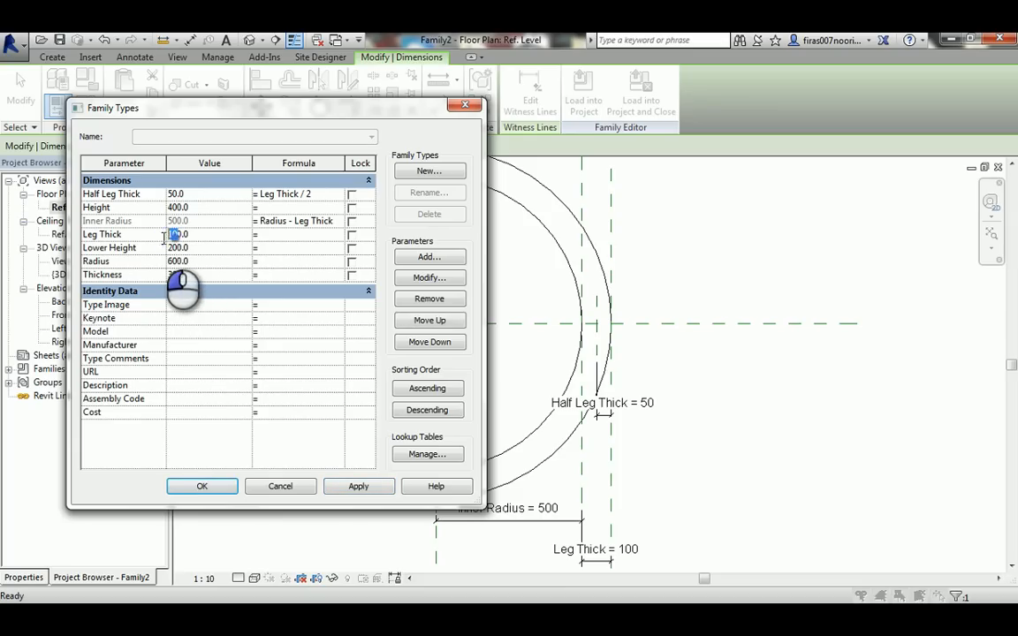
# Apply a Leg Thick of 50 to test the formula, restore it to 100, apply it and close the family types.
pyautogui.click(360, 488)
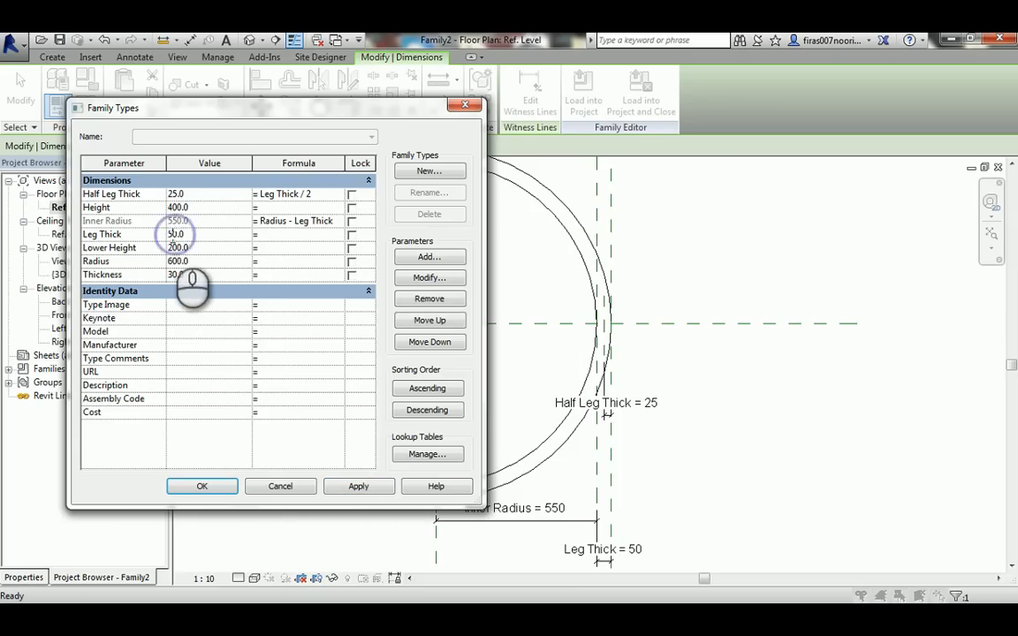
pyautogui.write('10')
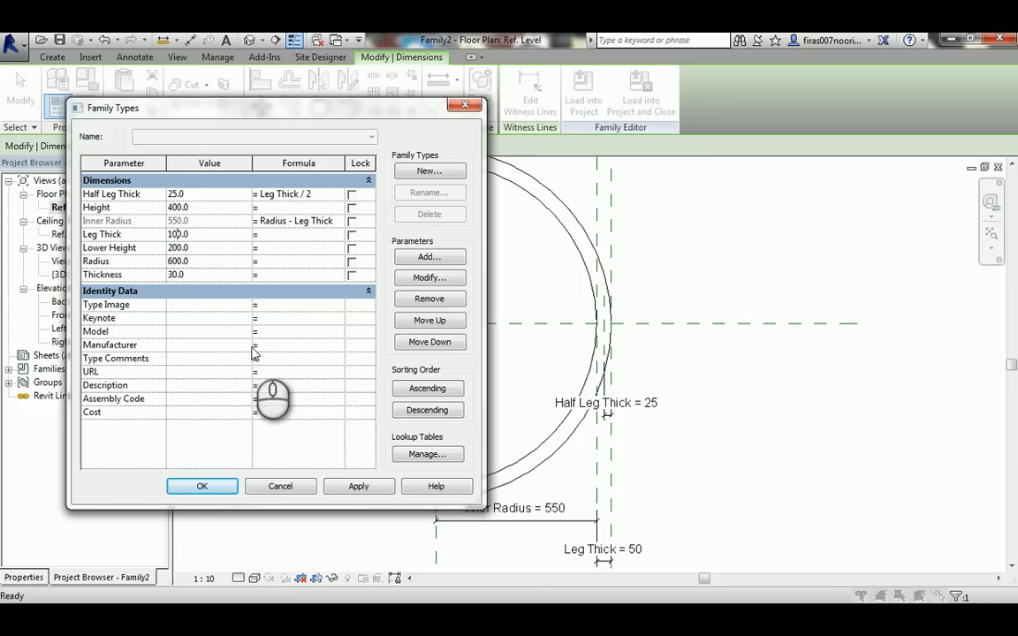
pyautogui.click(360, 487)
pyautogui.click(203, 485)
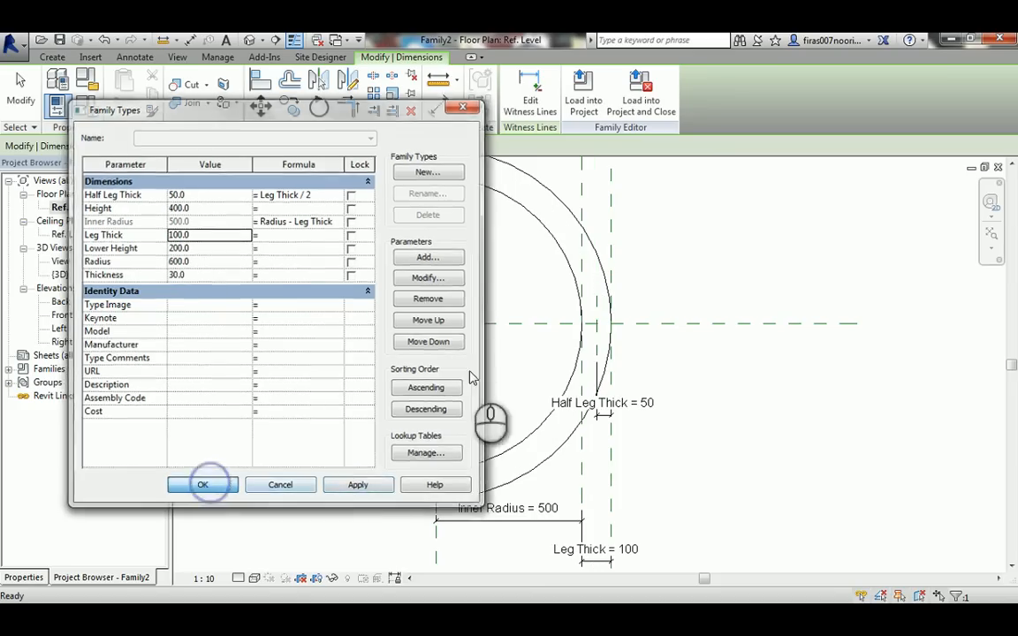
pyautogui.click(482, 274)
# Draw a vertical reference plane outside the circles on their left side, about 780 from the centre plane.
pyautogui.moveTo(482, 286); pyautogui.dragTo(499, 314, button='middle')
pyautogui.scroll(-1, 501, 313)
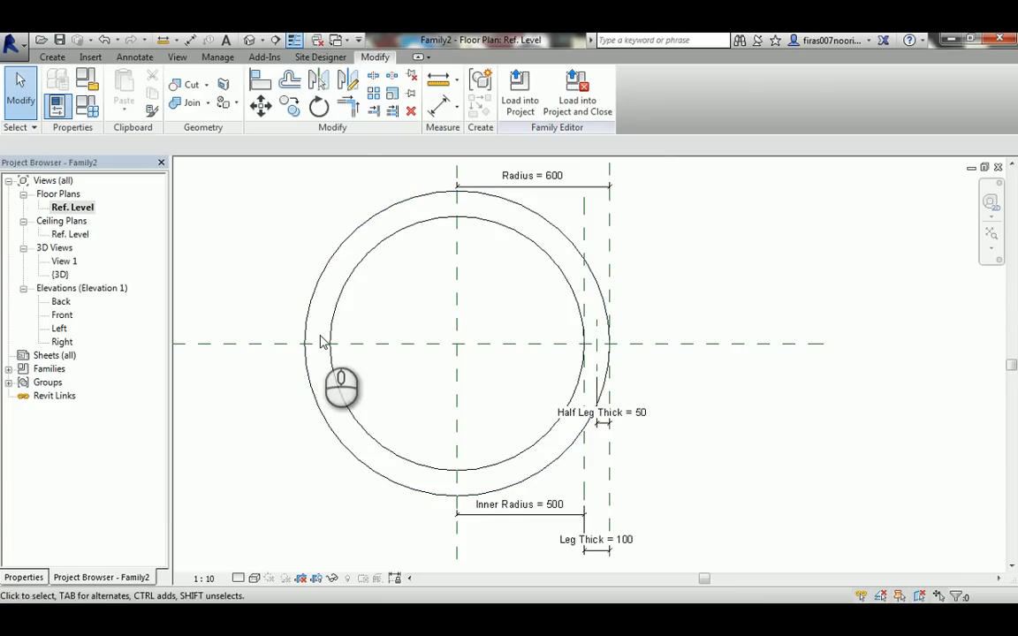
pyautogui.click(52, 57)
pyautogui.click(785, 93)
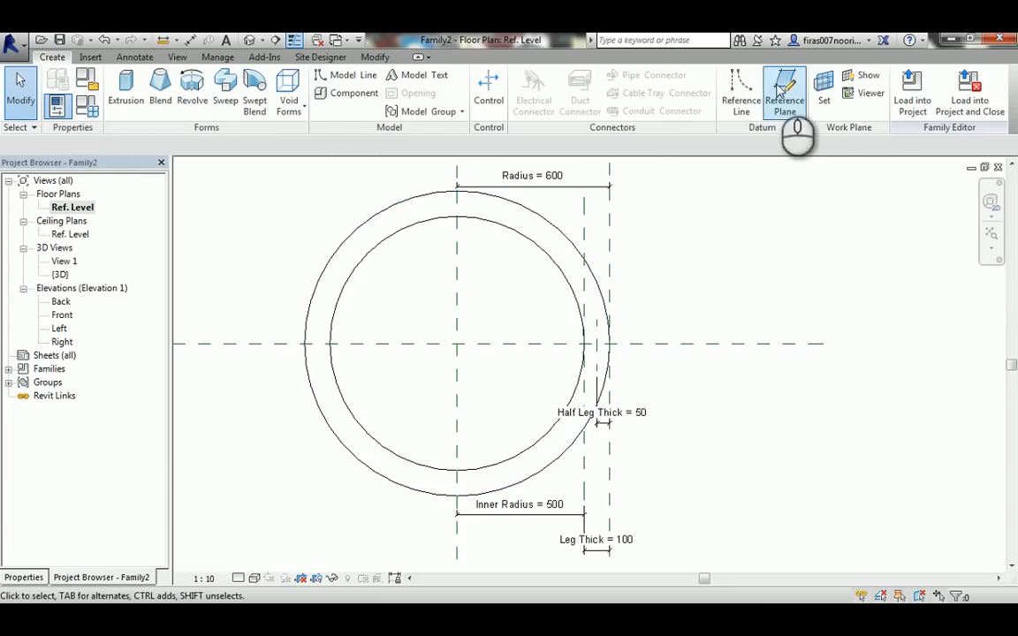
pyautogui.click(255, 200)
pyautogui.press('Escape')
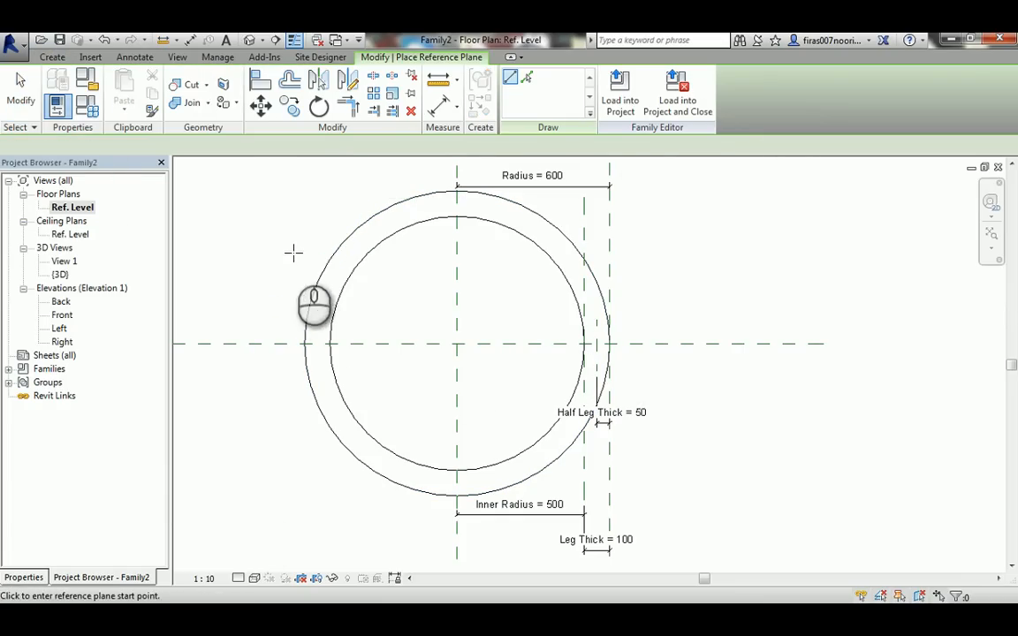
pyautogui.scroll(-1, 293, 252)
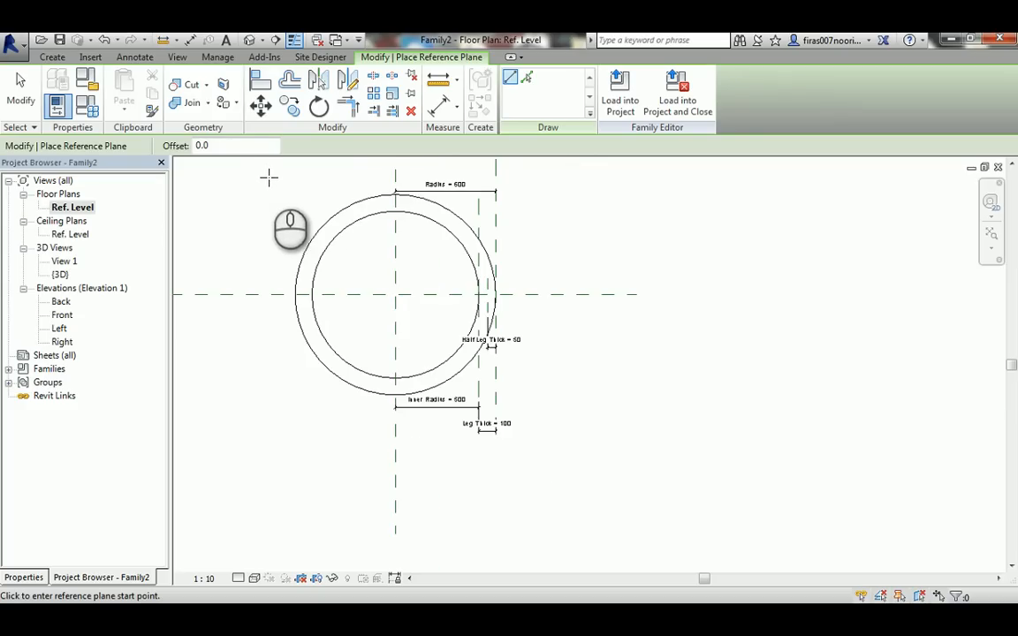
pyautogui.scroll(-1, 268, 204)
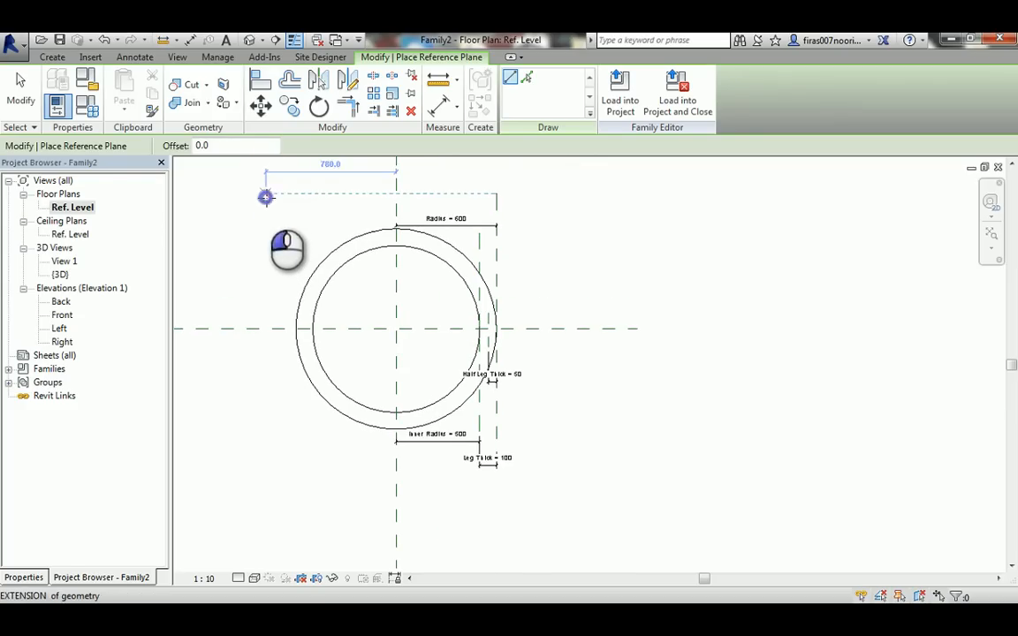
pyautogui.click(265, 196)
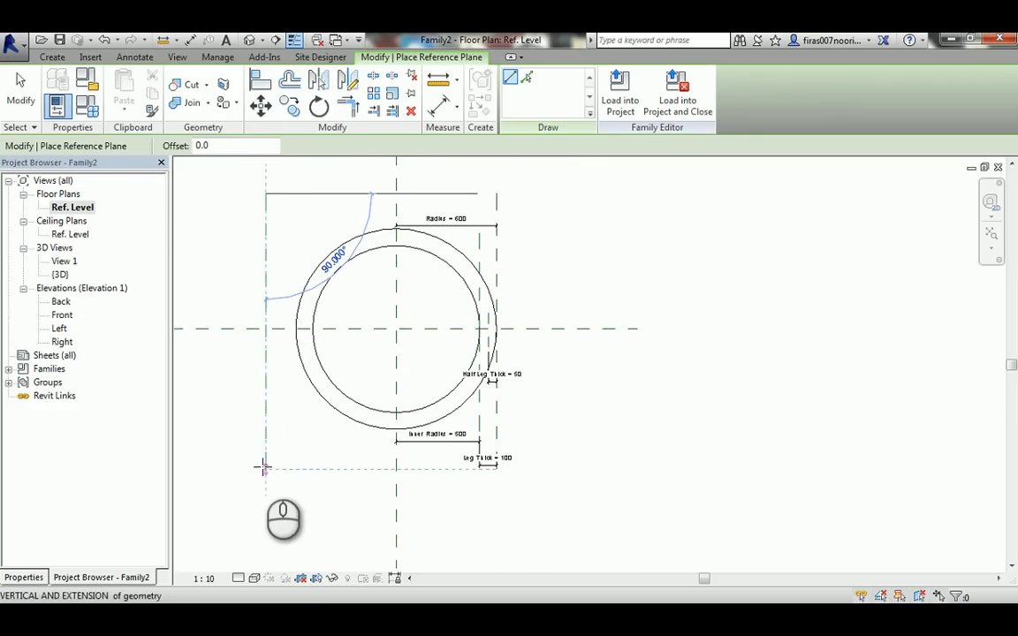
pyautogui.click(262, 467)
pyautogui.press('Escape')
pyautogui.press('Escape')
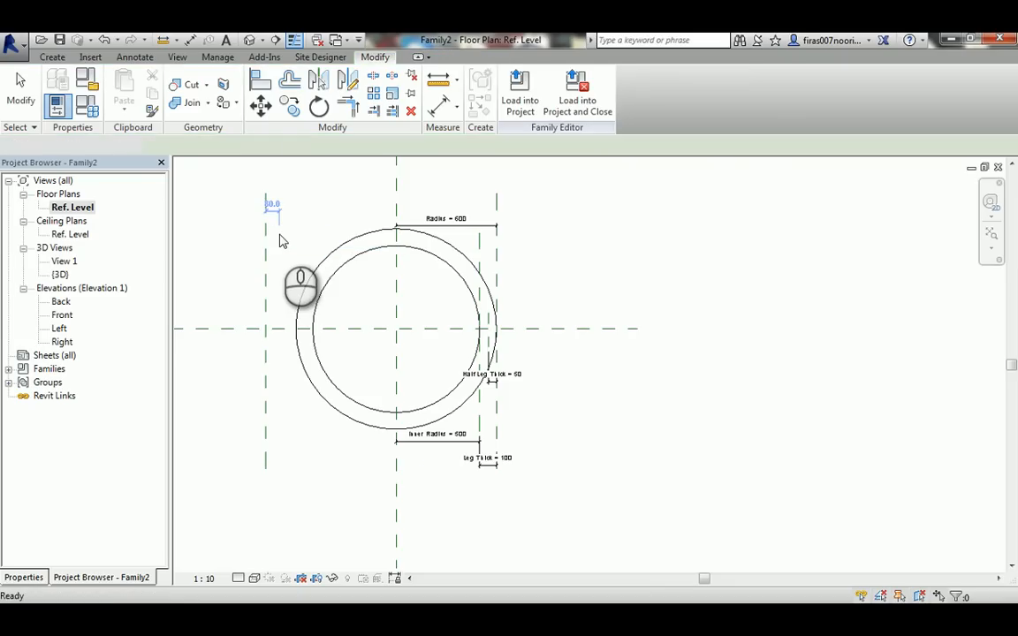
# Dimension the new left reference plane to the Center (Left/Right) plane and label the dimension with the Radius parameter.
pyautogui.press('d')
pyautogui.press('i')
pyautogui.click(265, 212)
pyautogui.click(396, 190)
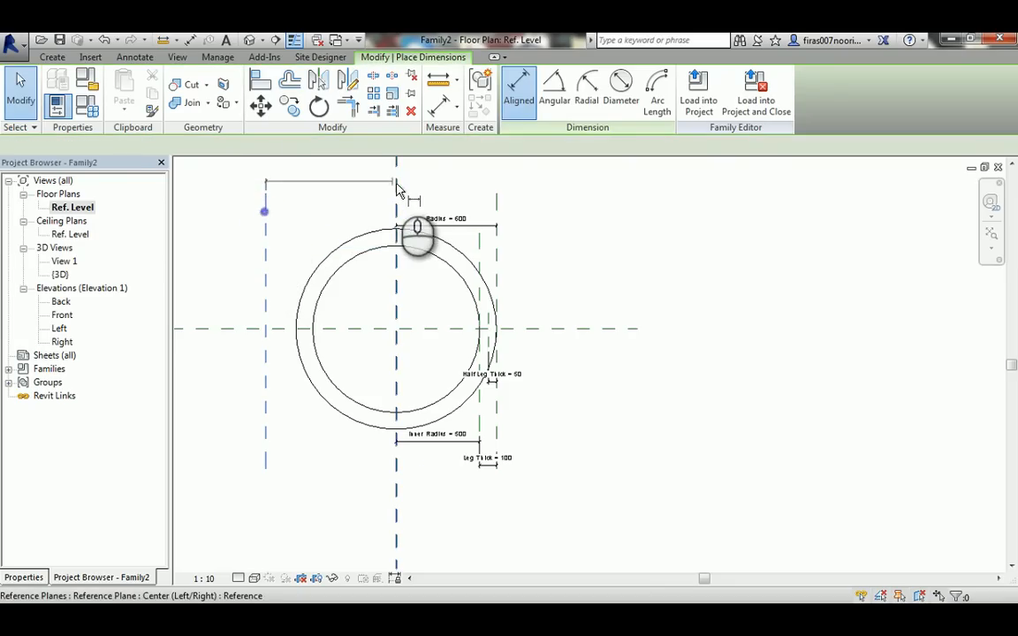
pyautogui.click(344, 192)
pyautogui.press('Escape')
pyautogui.press('Escape')
pyautogui.click(315, 196)
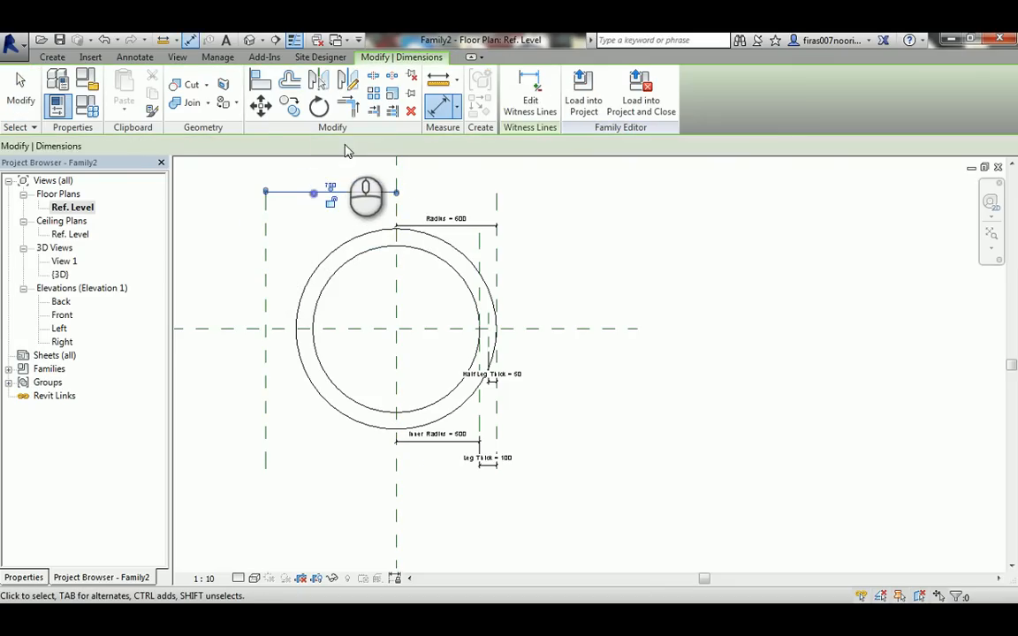
pyautogui.click(352, 147)
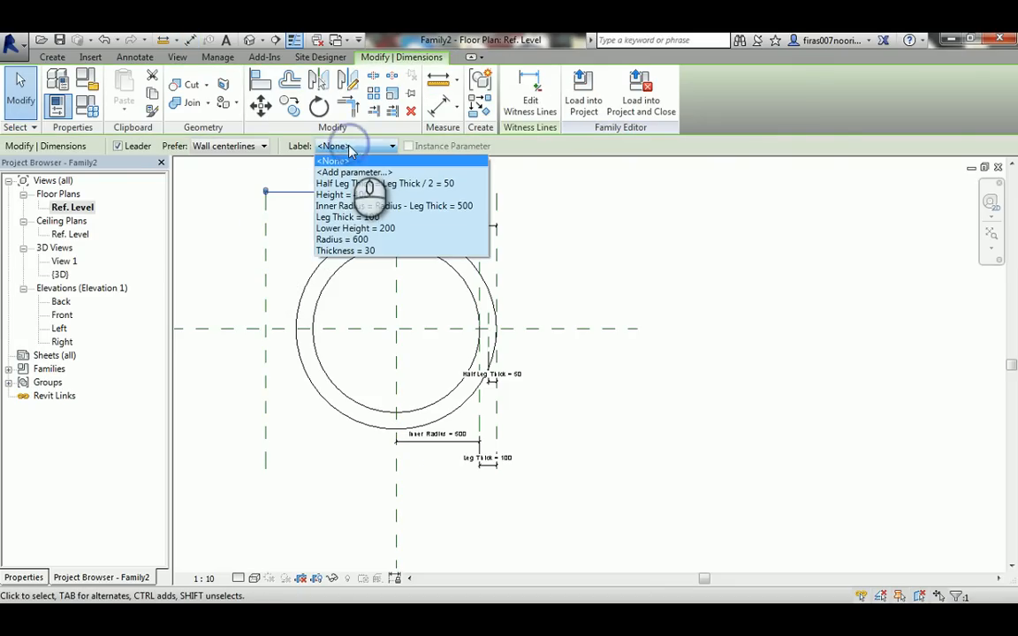
pyautogui.click(340, 239)
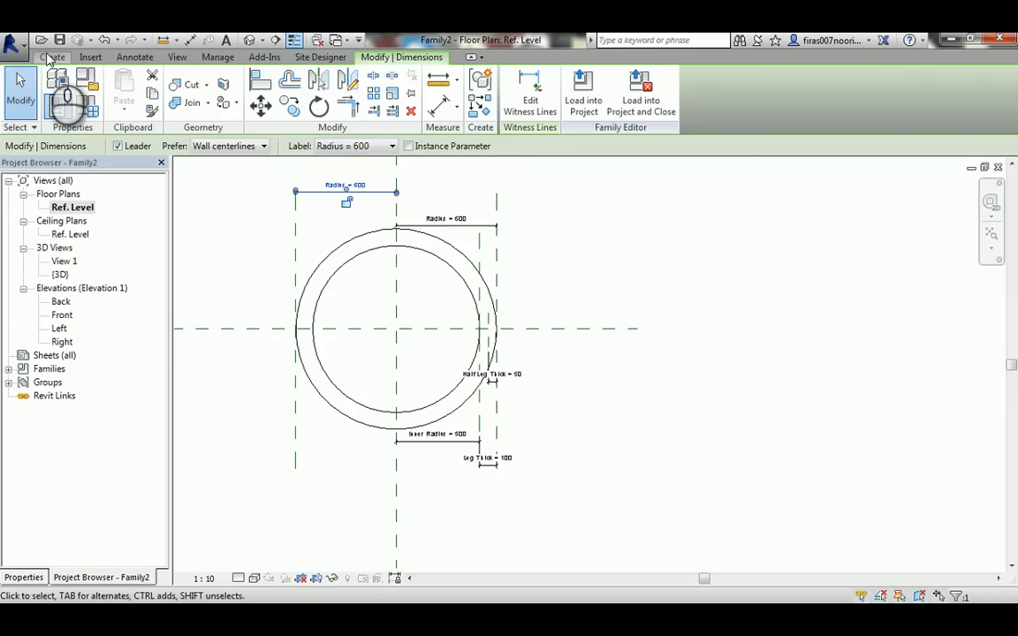
# Draw a second vertical reference plane near the inner circle's left edge, about 129 inside the left Radius plane.
pyautogui.click(50, 58)
pyautogui.click(783, 93)
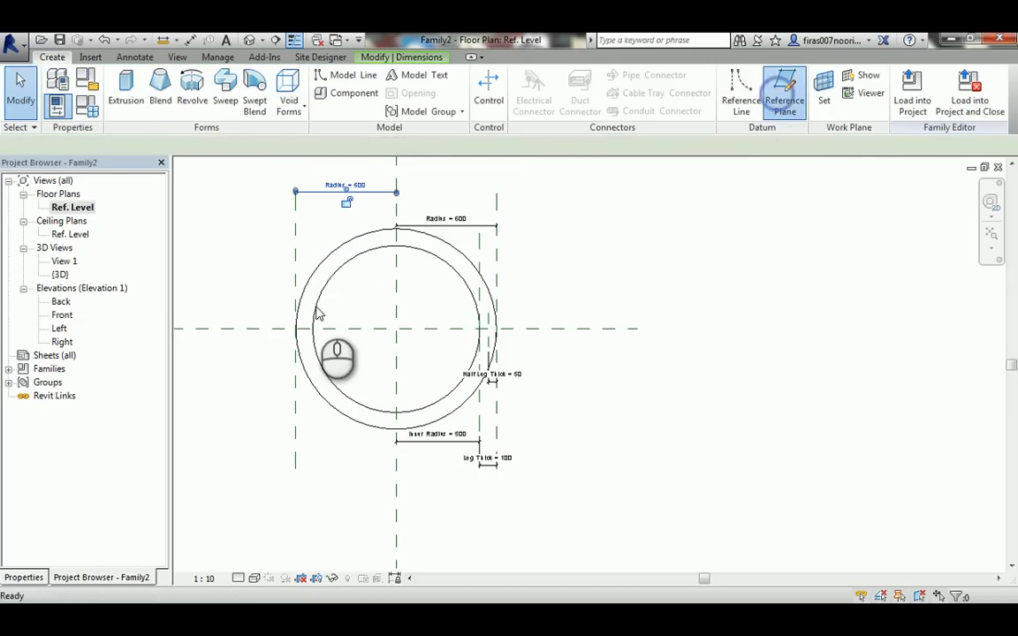
pyautogui.scroll(1, 309, 252)
pyautogui.click(316, 214)
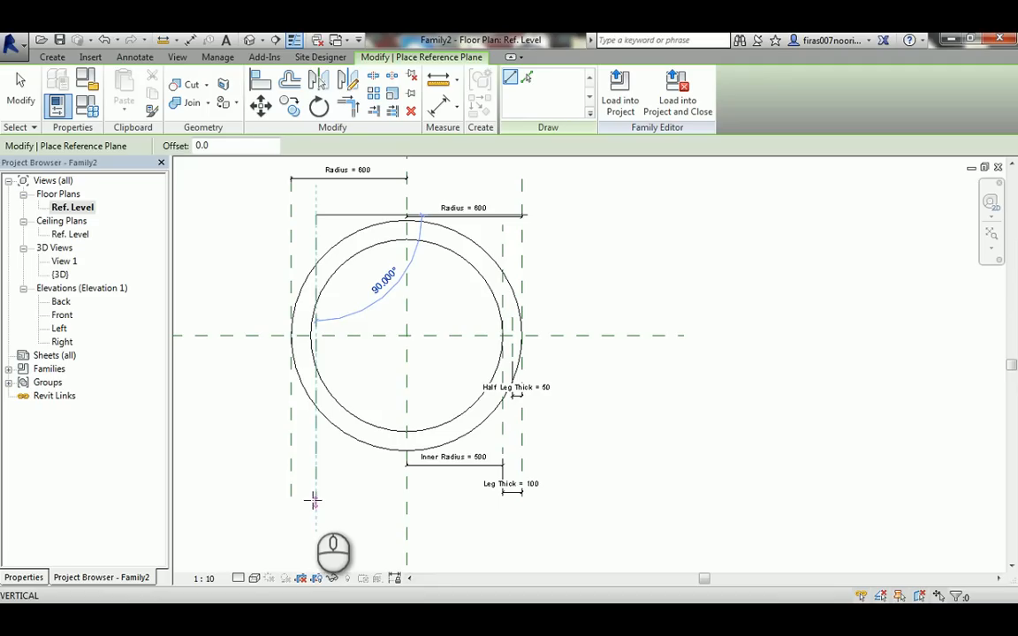
pyautogui.click(315, 495)
pyautogui.press('Escape')
pyautogui.press('Escape')
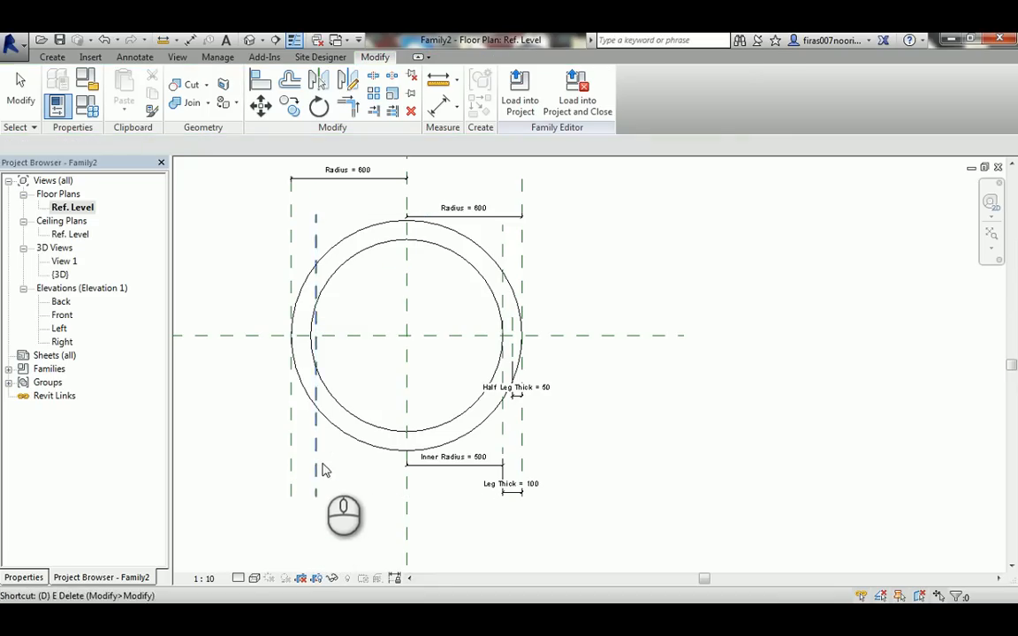
# Dimension the two left reference planes to each other and label the dimension with the Leg Thick parameter.
pyautogui.press('d')
pyautogui.press('i')
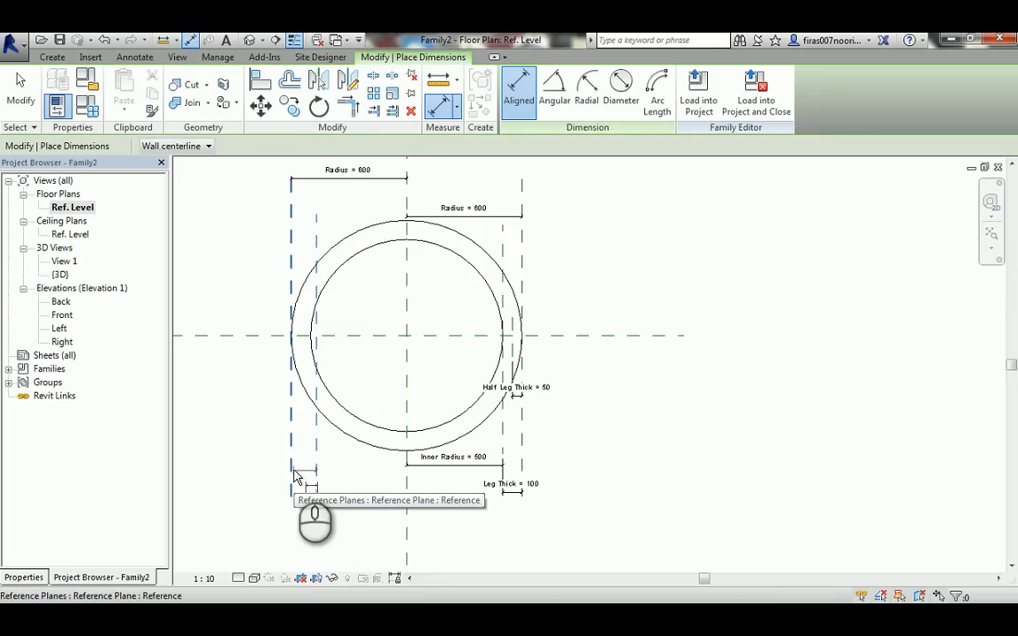
pyautogui.click(295, 475)
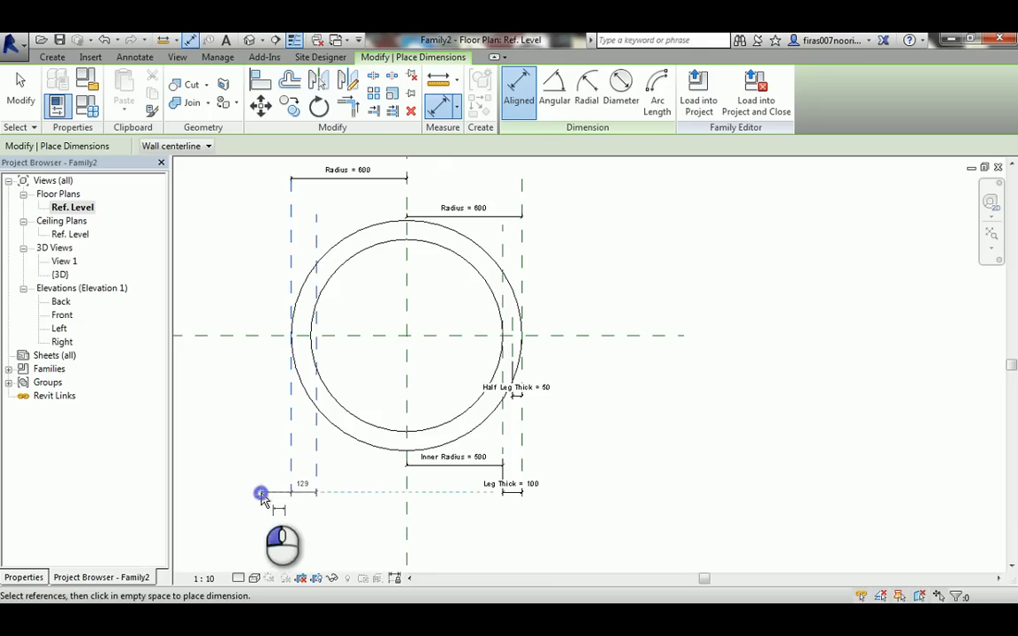
pyautogui.click(274, 493)
pyautogui.press('Escape')
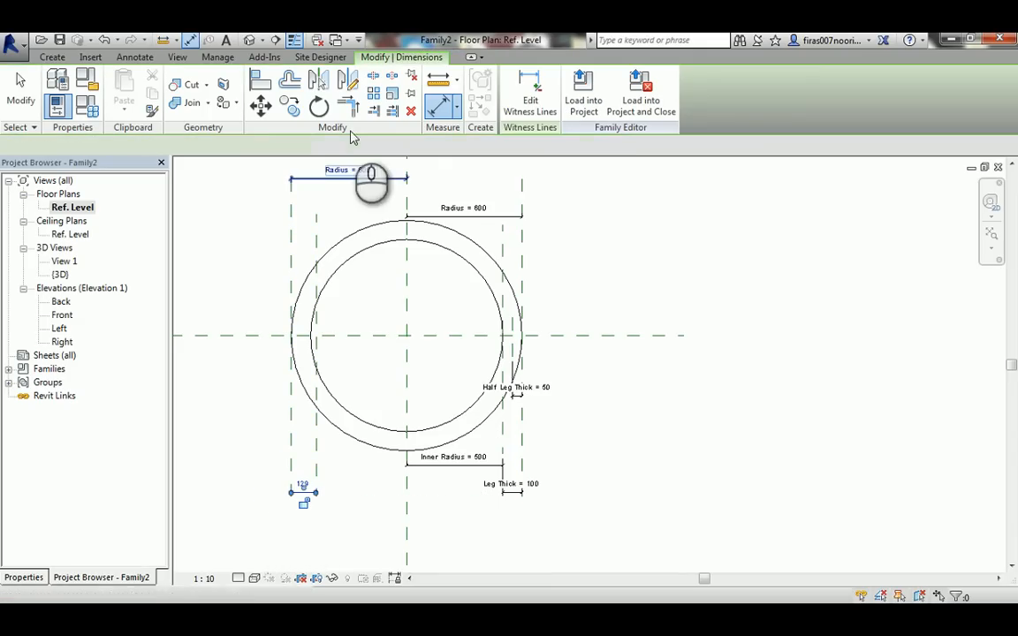
pyautogui.click(372, 147)
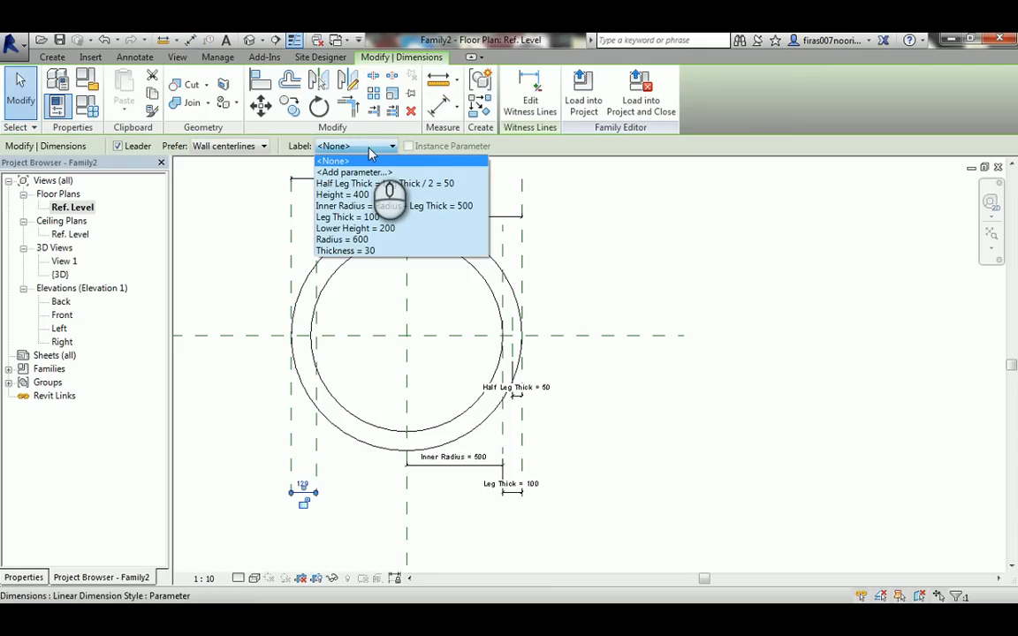
pyautogui.click(353, 218)
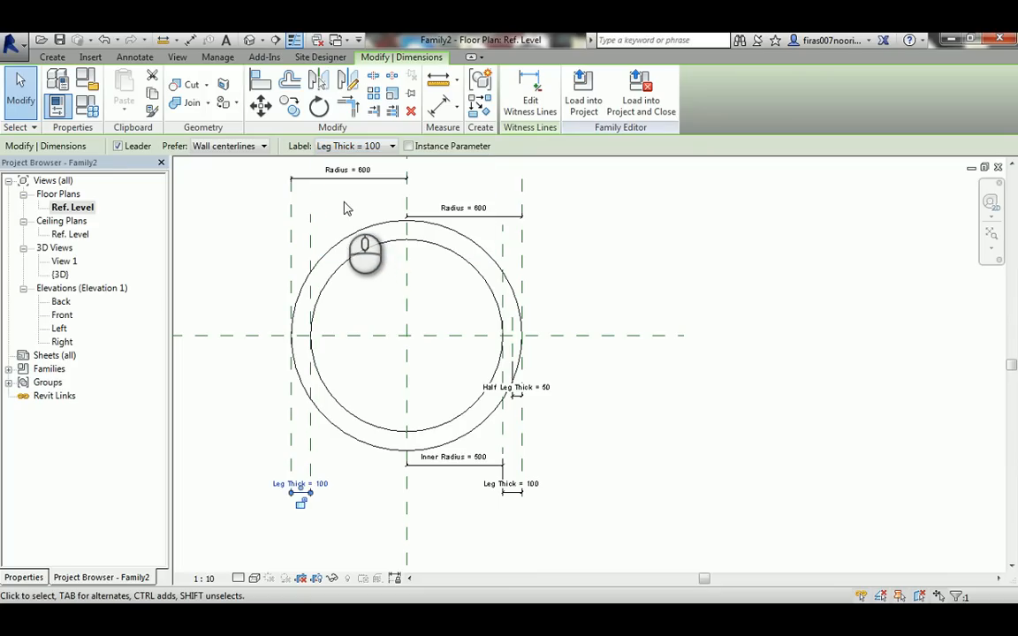
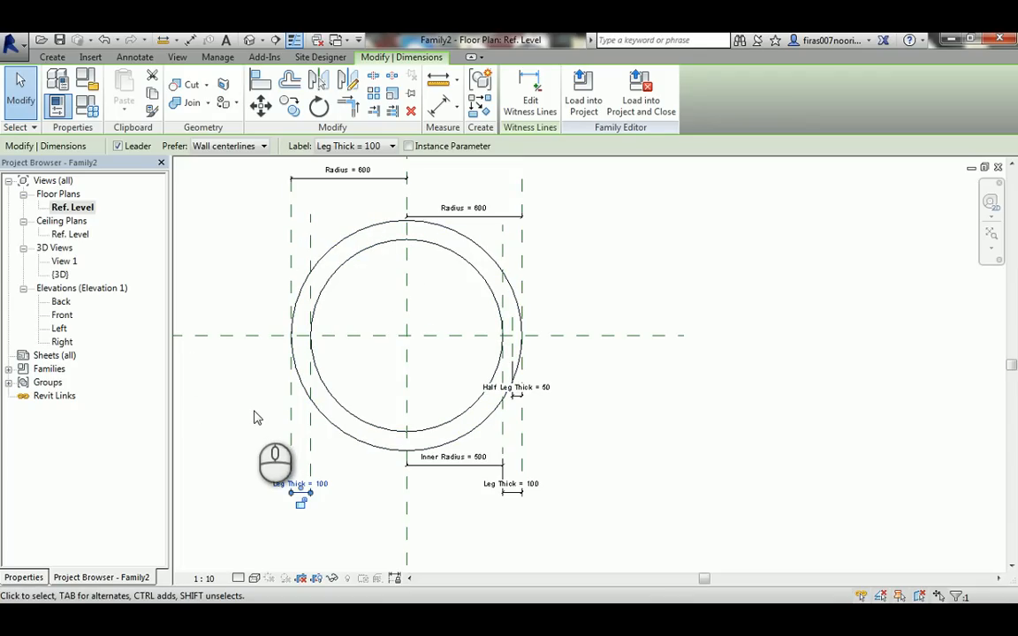
pyautogui.click(52, 56)
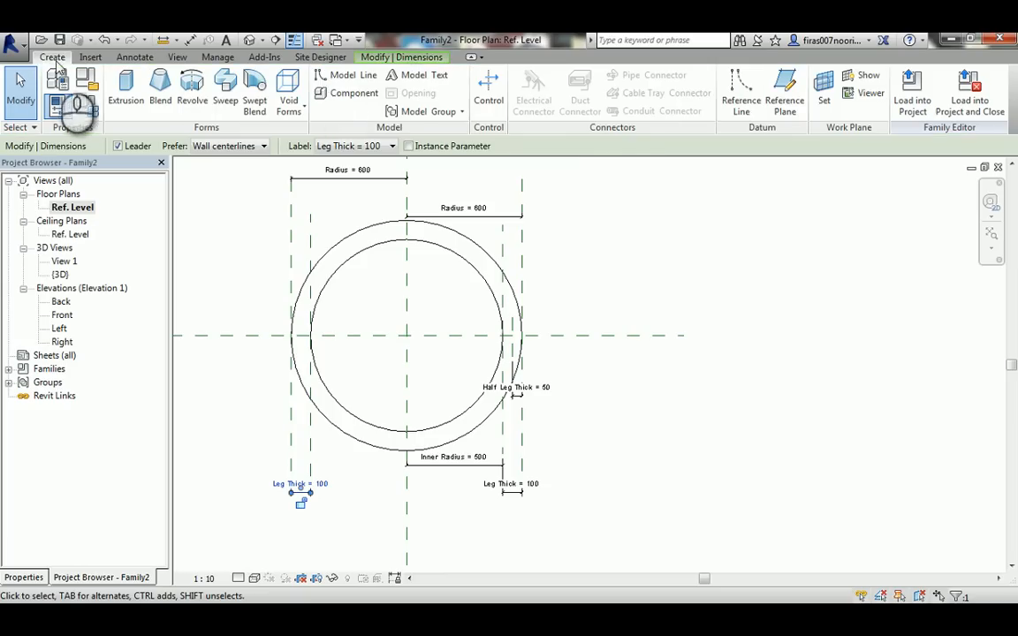
pyautogui.click(783, 96)
pyautogui.scroll(3, 292, 345)
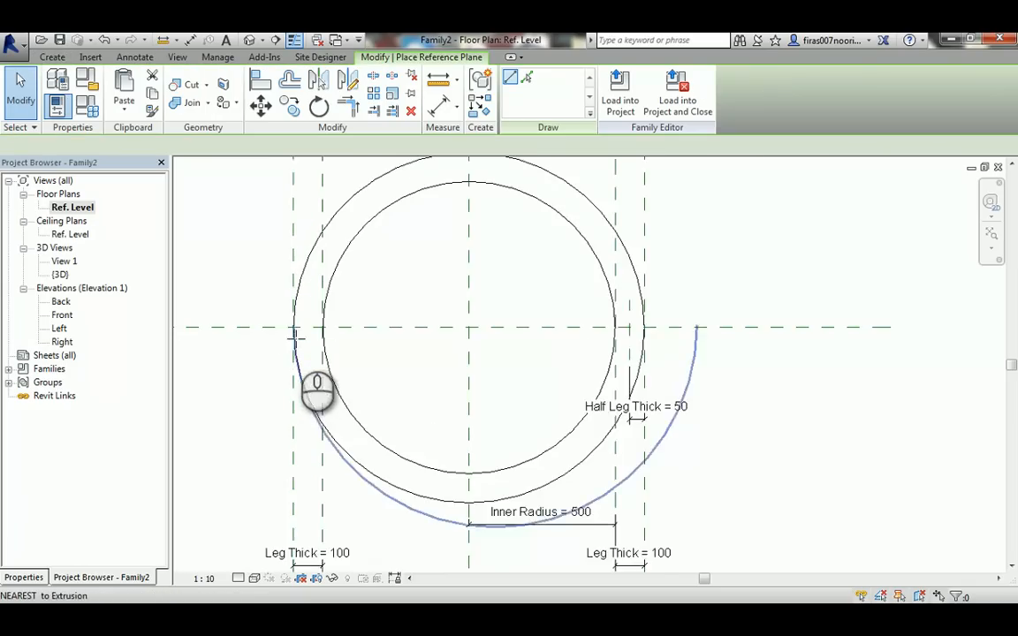
pyautogui.click(310, 280)
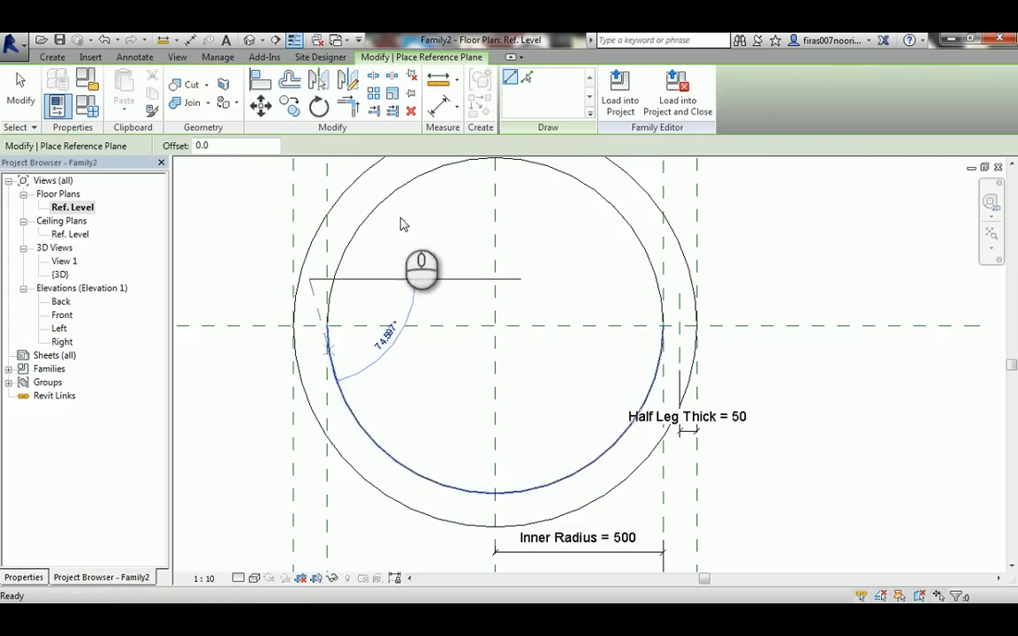
pyautogui.click(20, 89)
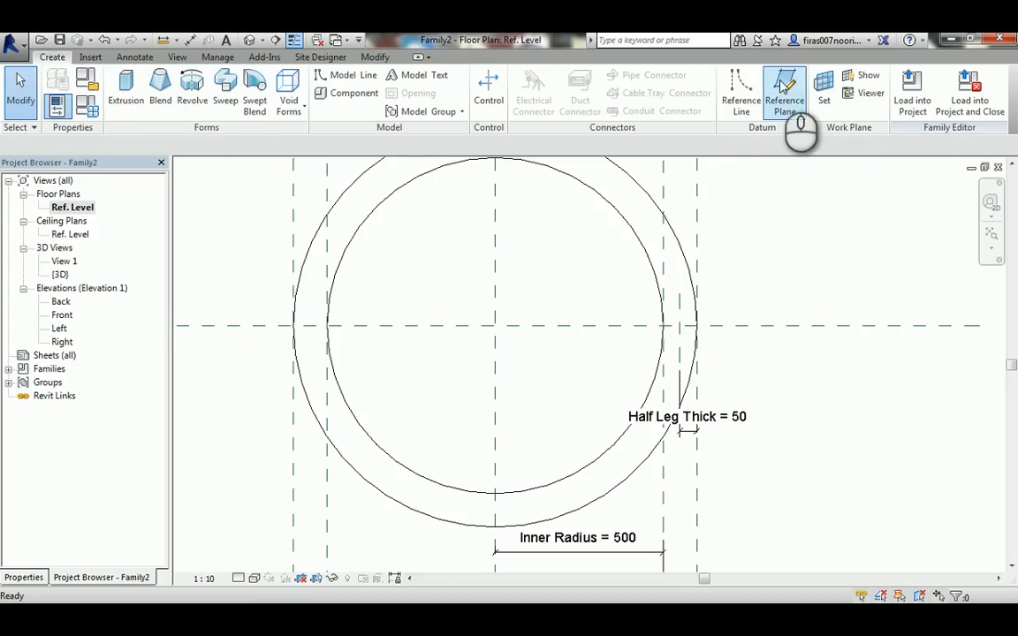
# Draw a vertical reference plane between the two left planes, about 45 inside the outer left Radius plane.
pyautogui.click(785, 88)
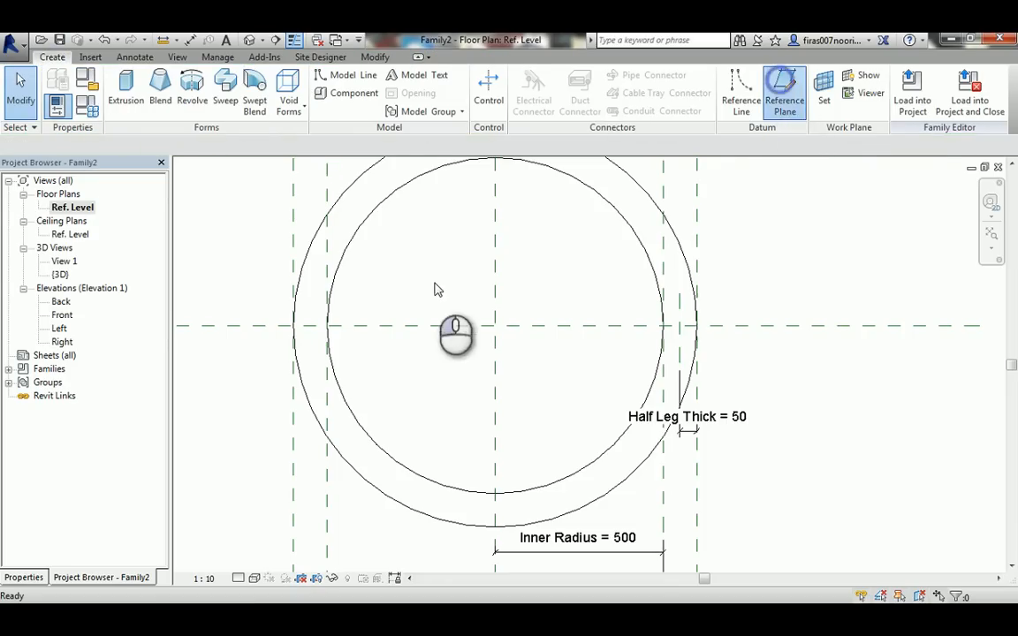
pyautogui.click(309, 280)
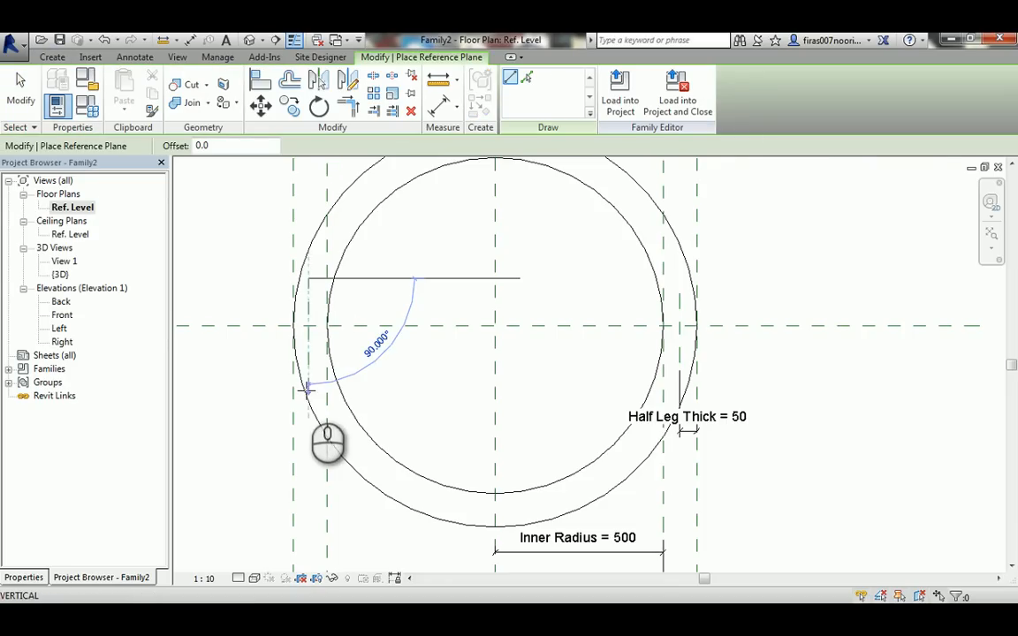
pyautogui.click(309, 451)
pyautogui.press('Escape')
pyautogui.press('Escape')
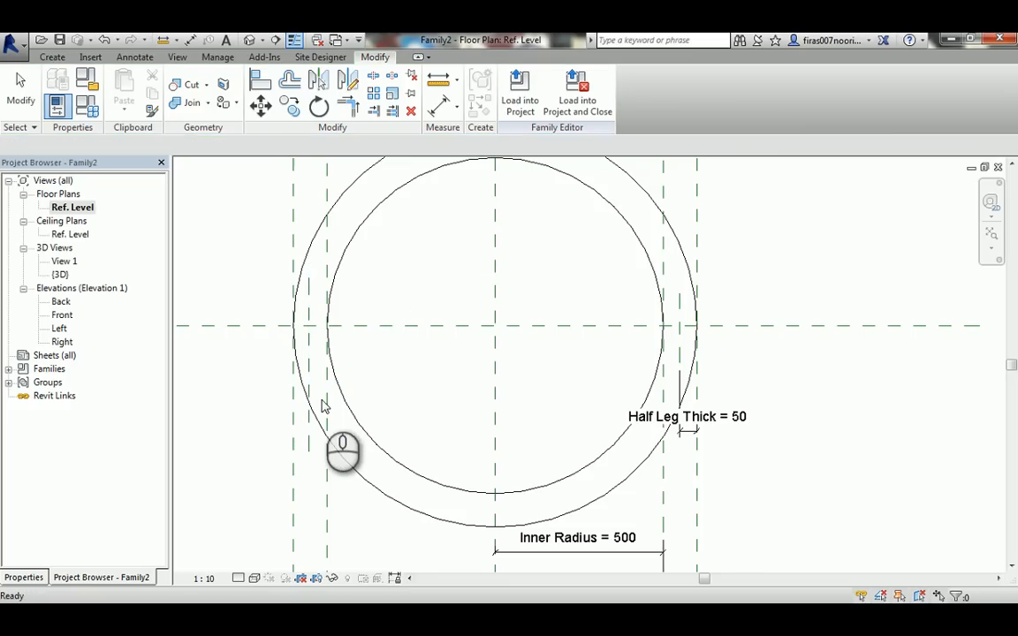
# Dimension the new middle plane to the outer left plane and label the dimension with the Half Leg Thick parameter.
pyautogui.press('i')
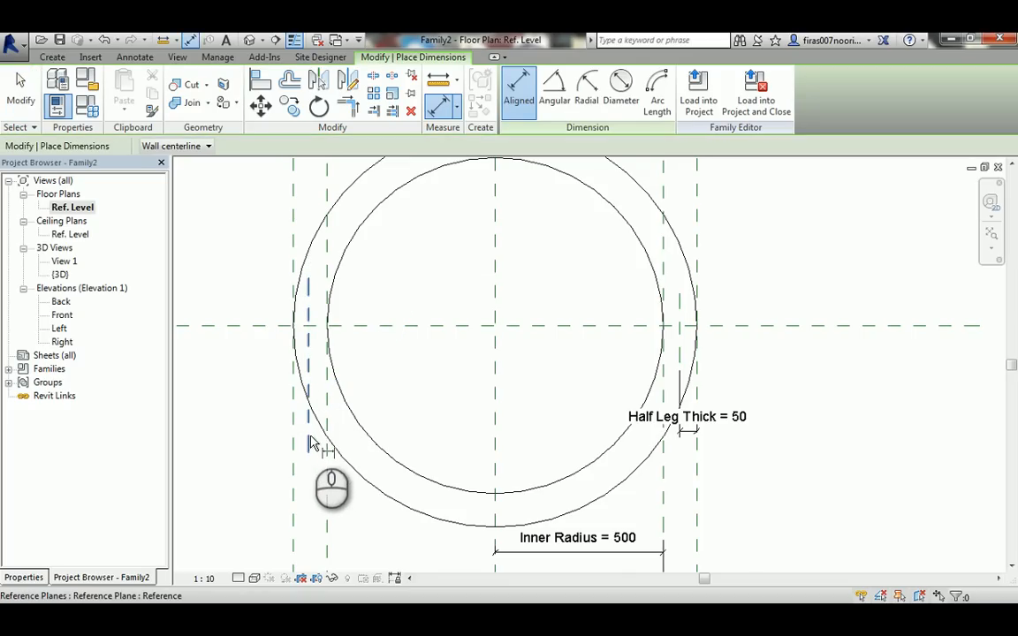
pyautogui.click(309, 435)
pyautogui.click(293, 437)
pyautogui.click(235, 432)
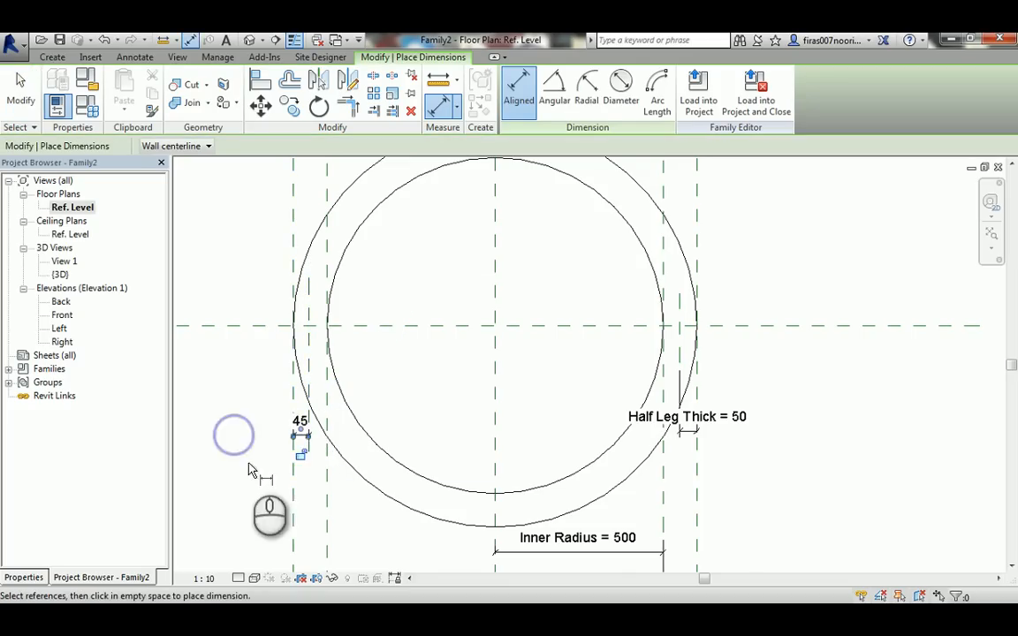
pyautogui.press('Escape')
pyautogui.press('Escape')
pyautogui.click(297, 422)
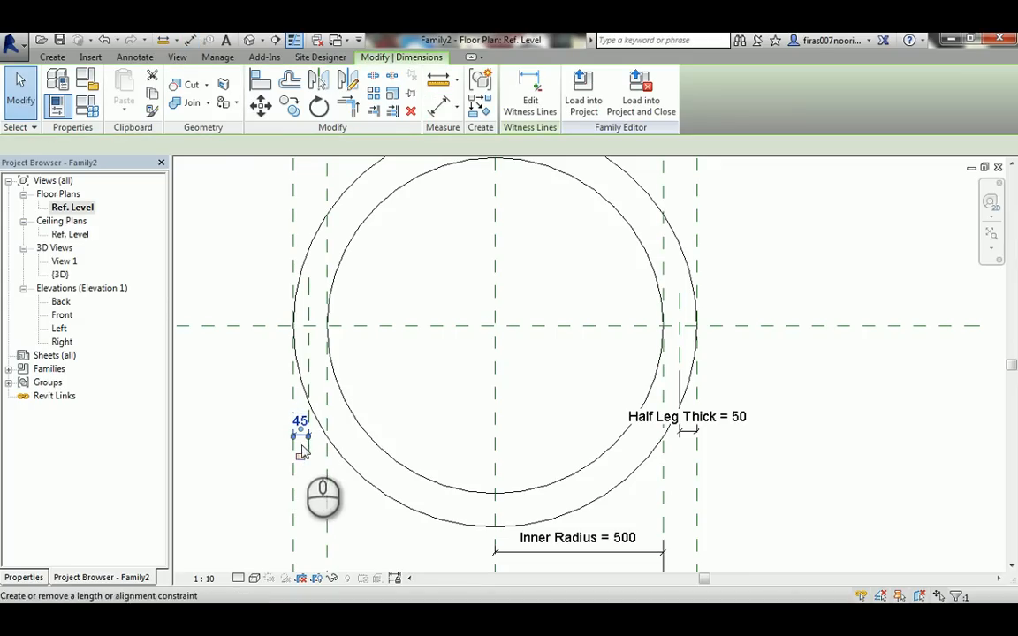
pyautogui.click(375, 146)
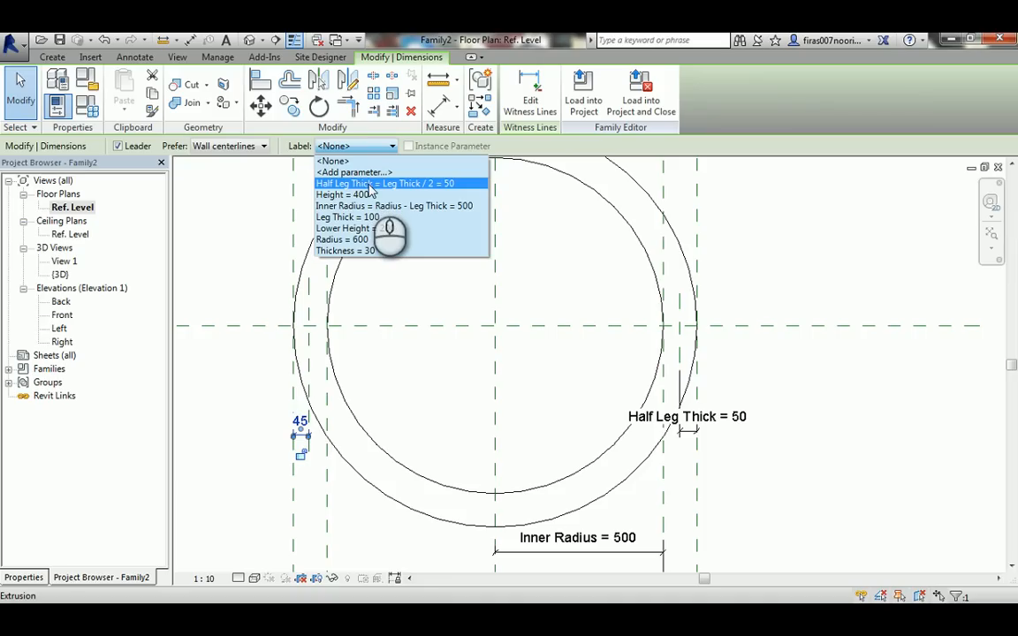
pyautogui.click(371, 186)
pyautogui.scroll(-2, 392, 222)
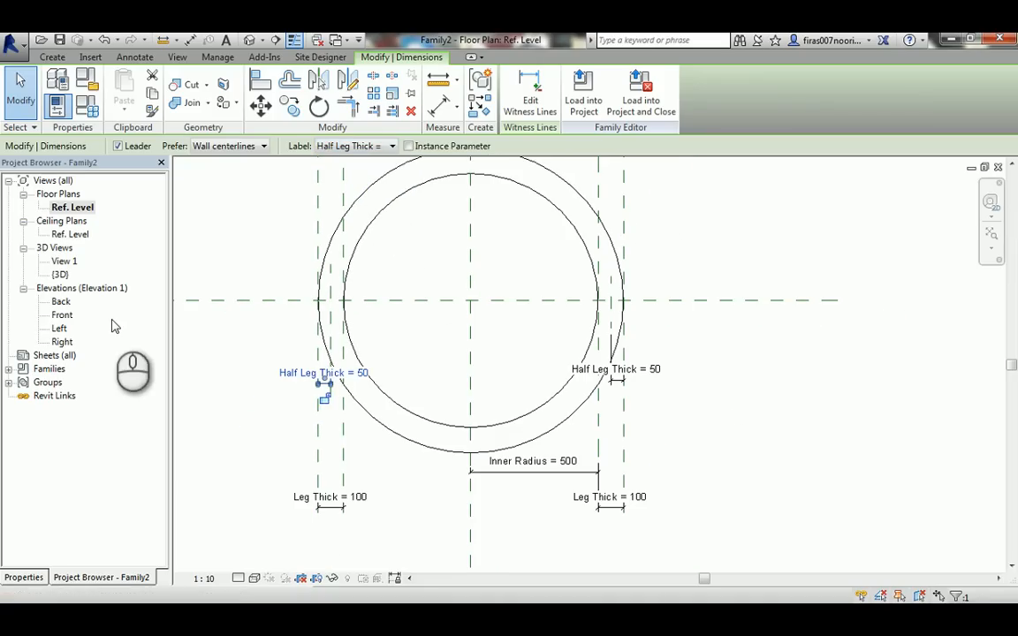
# Open the Front elevation view and start a new extrusion sketch.
pyautogui.doubleClick(62, 316)
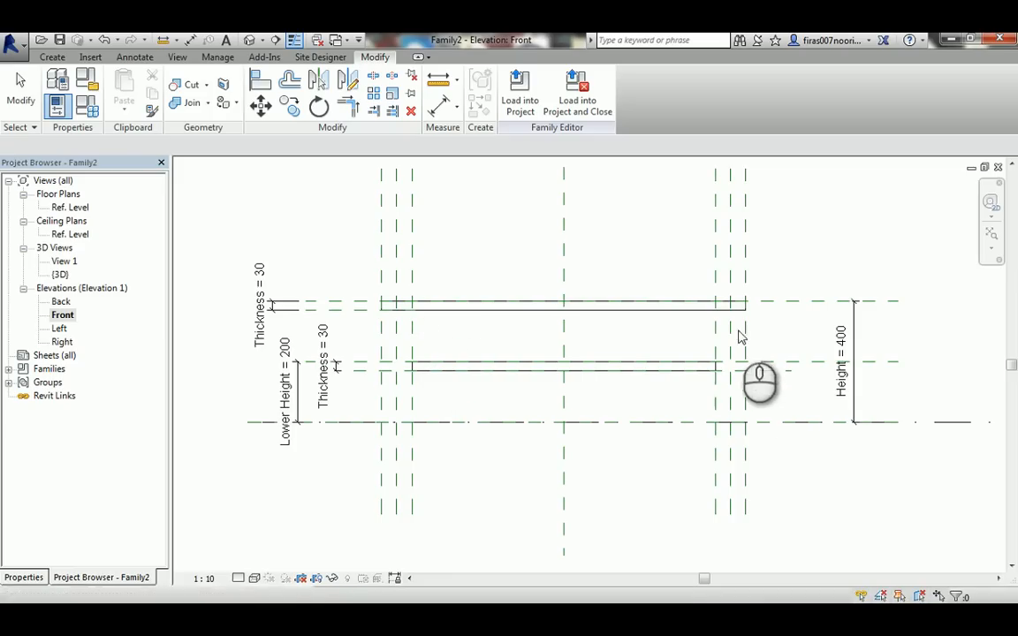
pyautogui.click(681, 366)
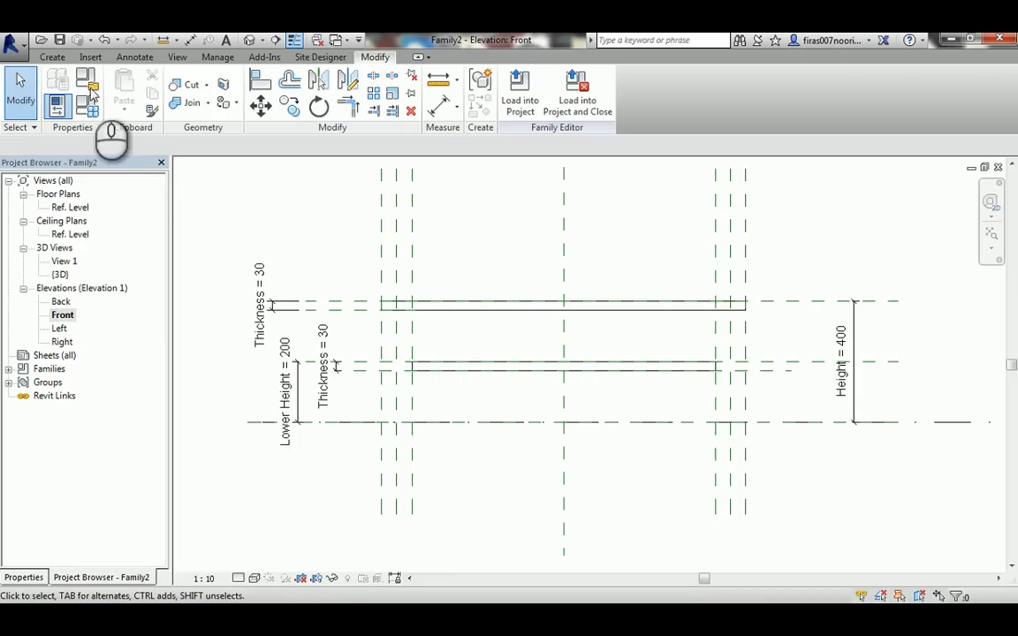
pyautogui.click(52, 58)
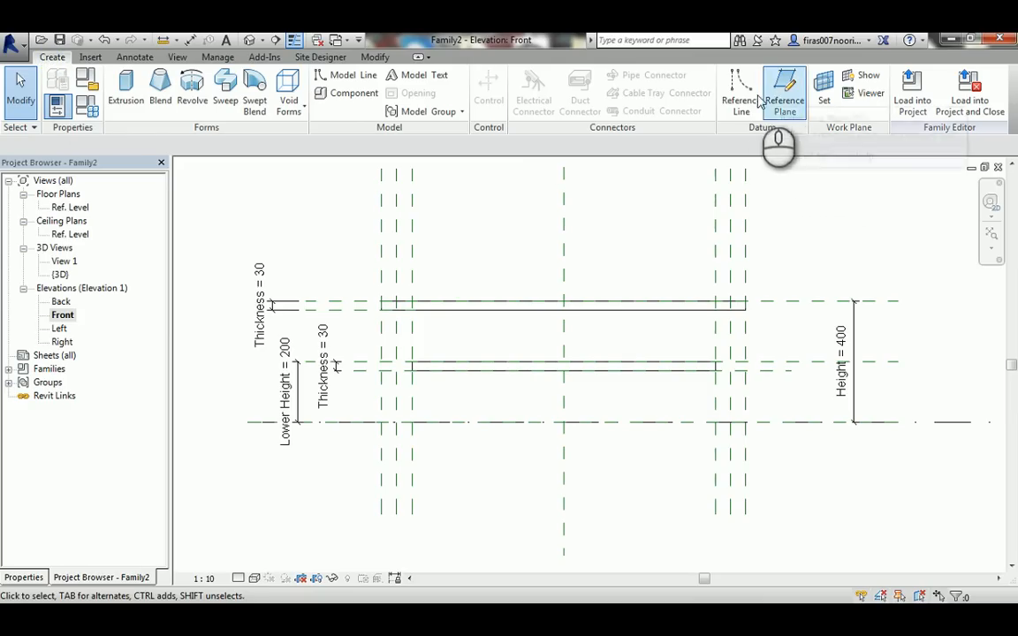
pyautogui.click(125, 89)
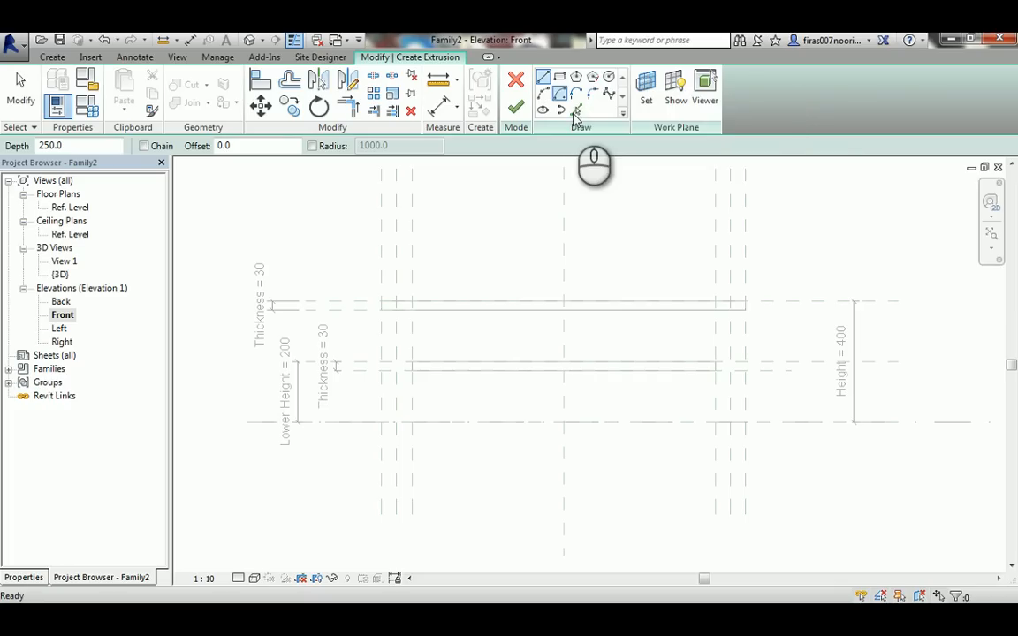
# Pick sketch lines from the inner right plane, the upper disc's underside plane and the Ref. Level, locking each one.
pyautogui.click(576, 110)
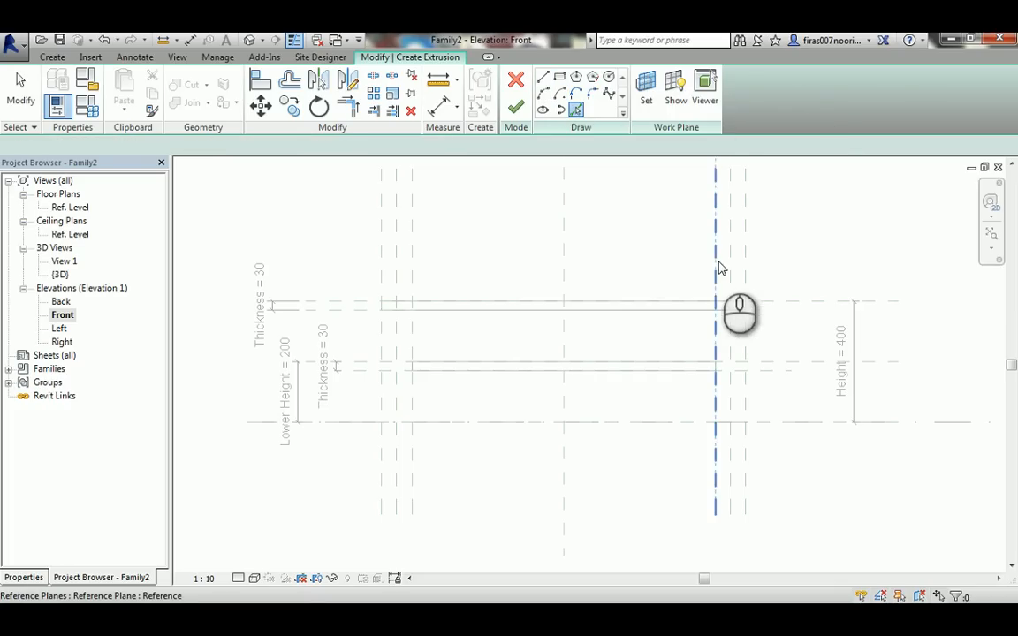
pyautogui.click(718, 261)
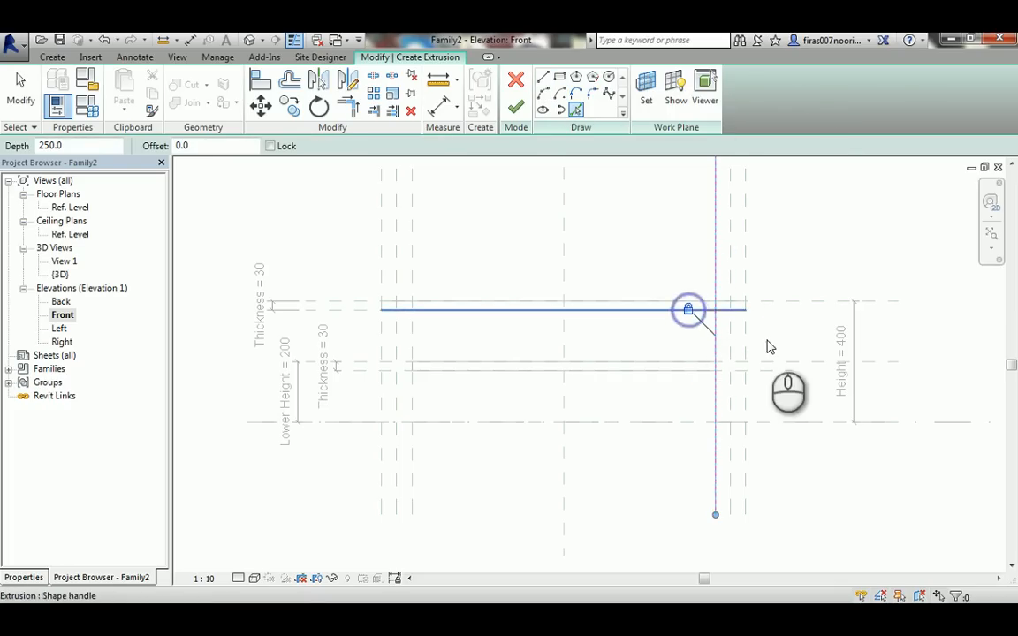
pyautogui.click(359, 308)
pyautogui.click(334, 335)
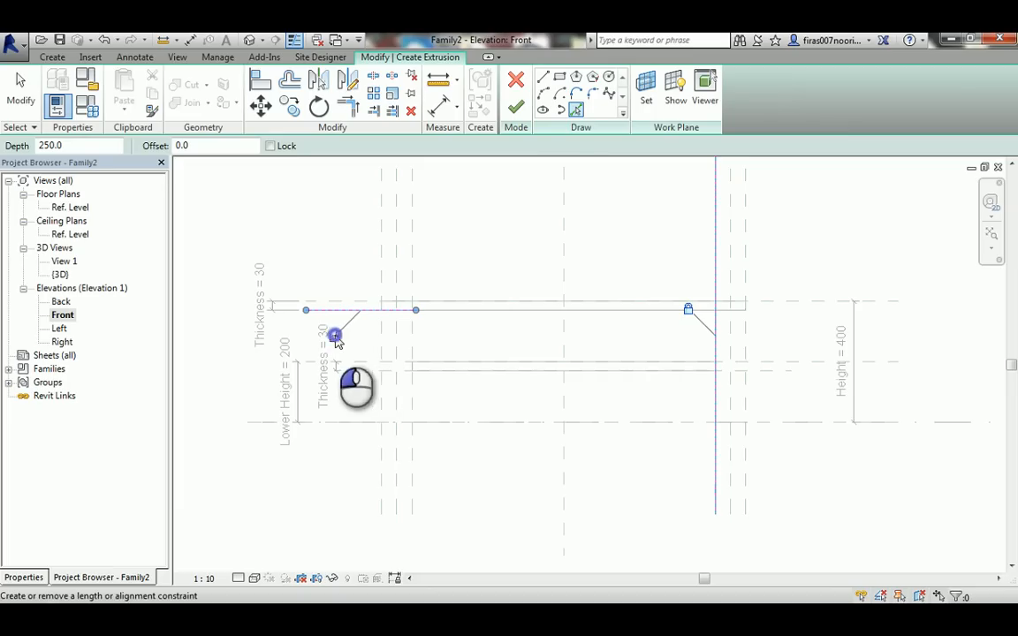
pyautogui.click(766, 424)
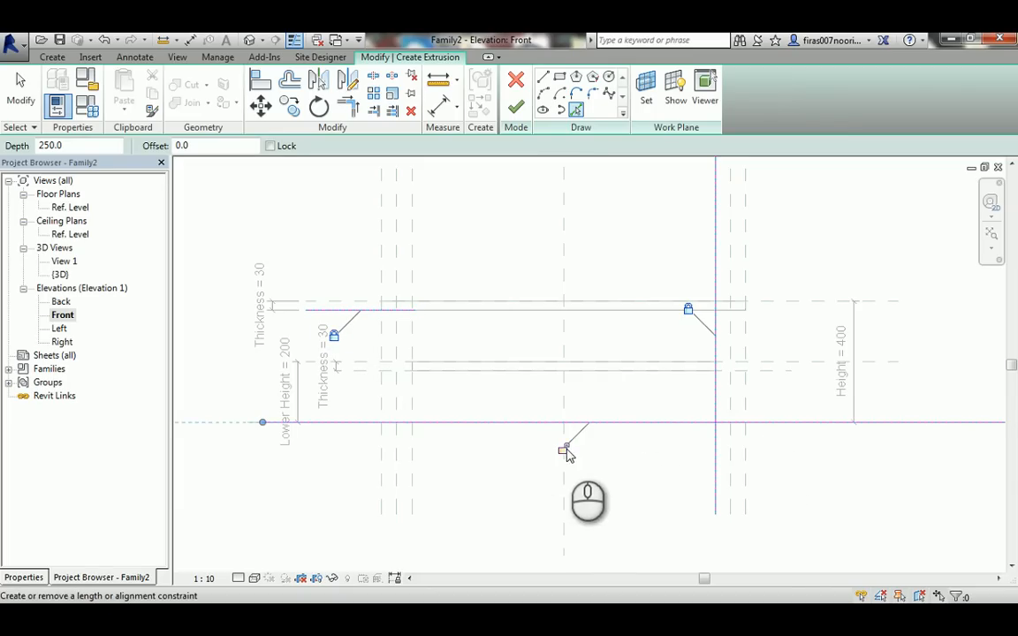
pyautogui.click(574, 464)
pyautogui.press('Escape')
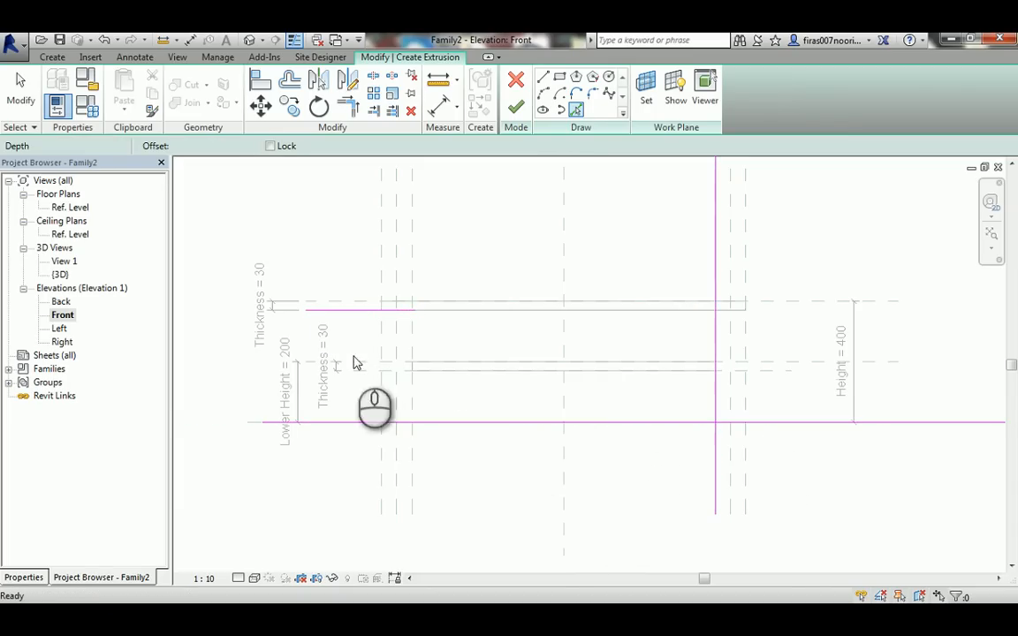
# Extend the short sketch line on the upper disc's underside past the outer right reference plane.
pyautogui.click(384, 311)
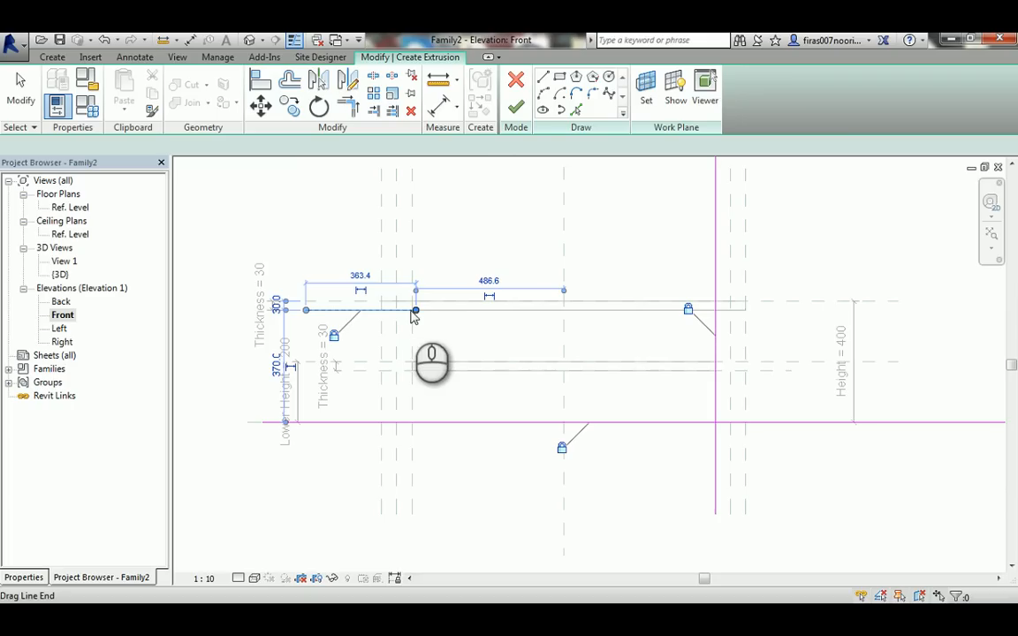
pyautogui.moveTo(416, 311); pyautogui.dragTo(668, 314)
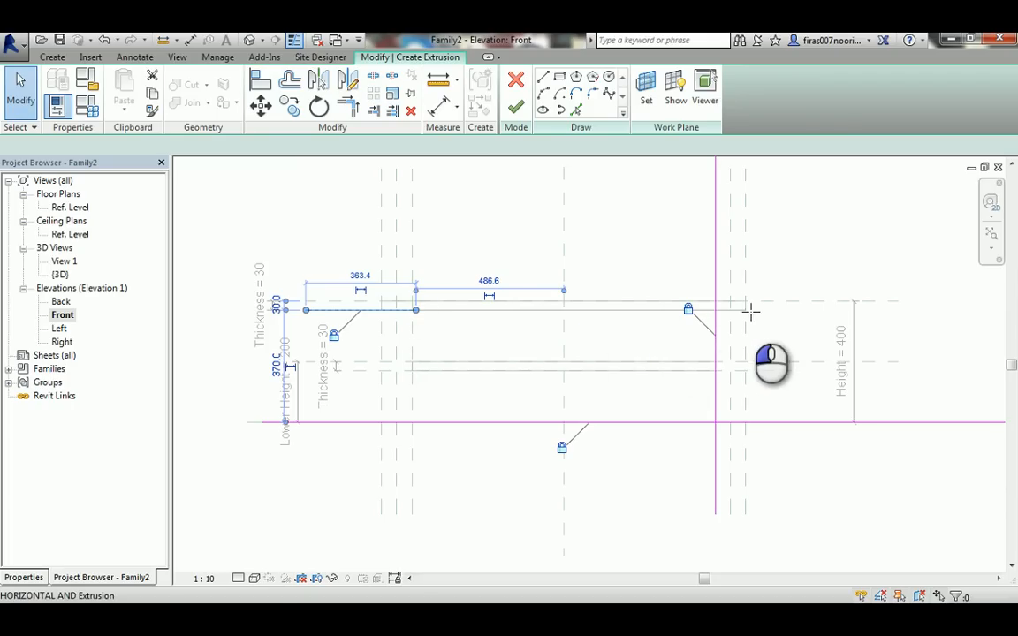
pyautogui.moveTo(751, 309); pyautogui.dragTo(766, 309)
pyautogui.press('Escape')
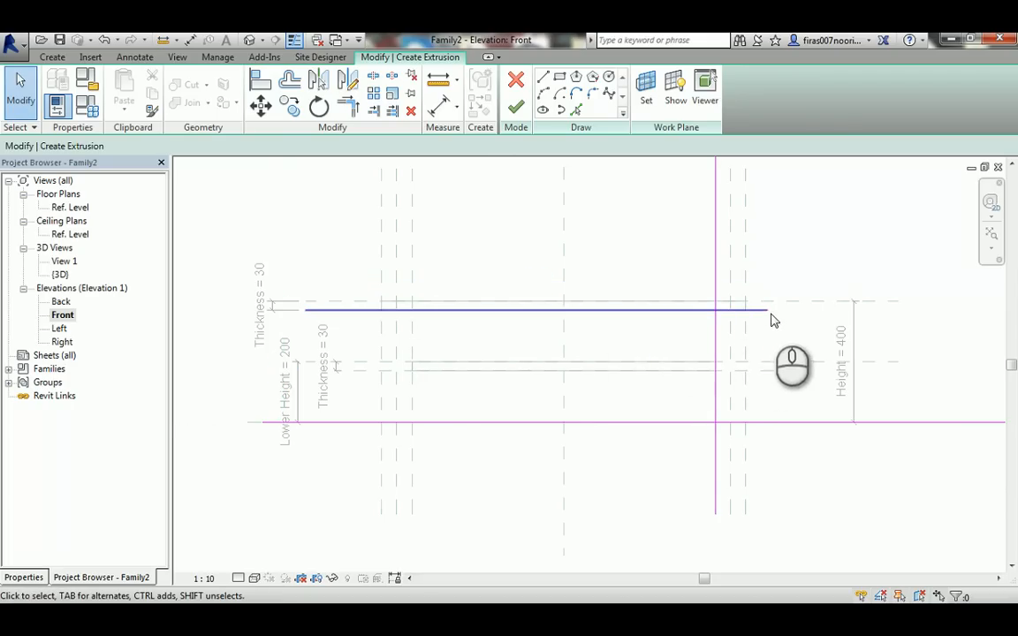
# Trim the vertical sketch line to corners with the upper and base lines, keeping the parts outside the inner right plane.
pyautogui.scroll(2, 756, 404)
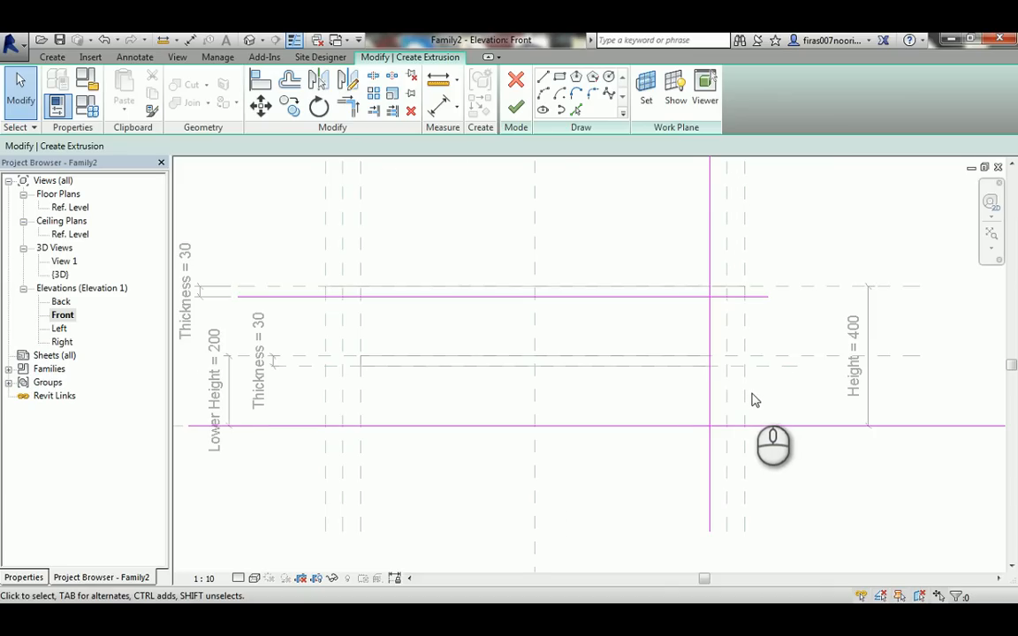
pyautogui.press('t')
pyautogui.press('r')
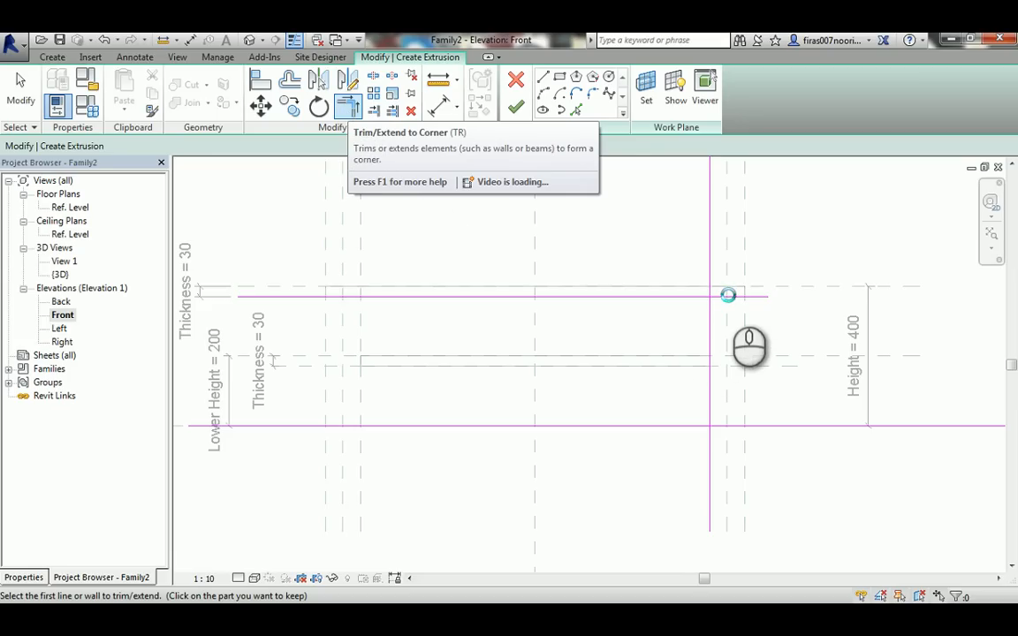
pyautogui.click(728, 298)
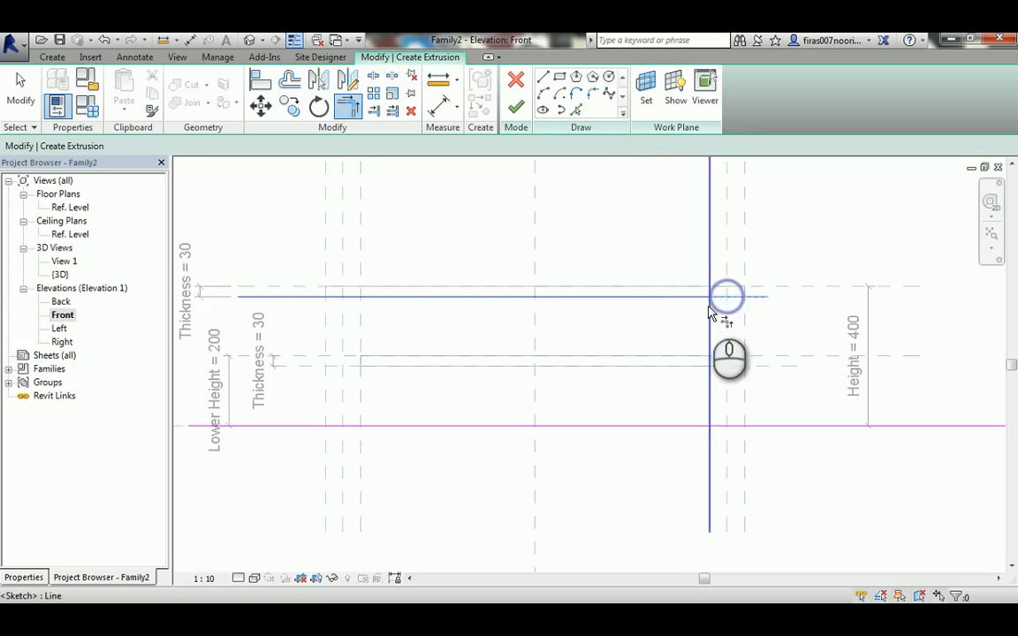
pyautogui.click(710, 324)
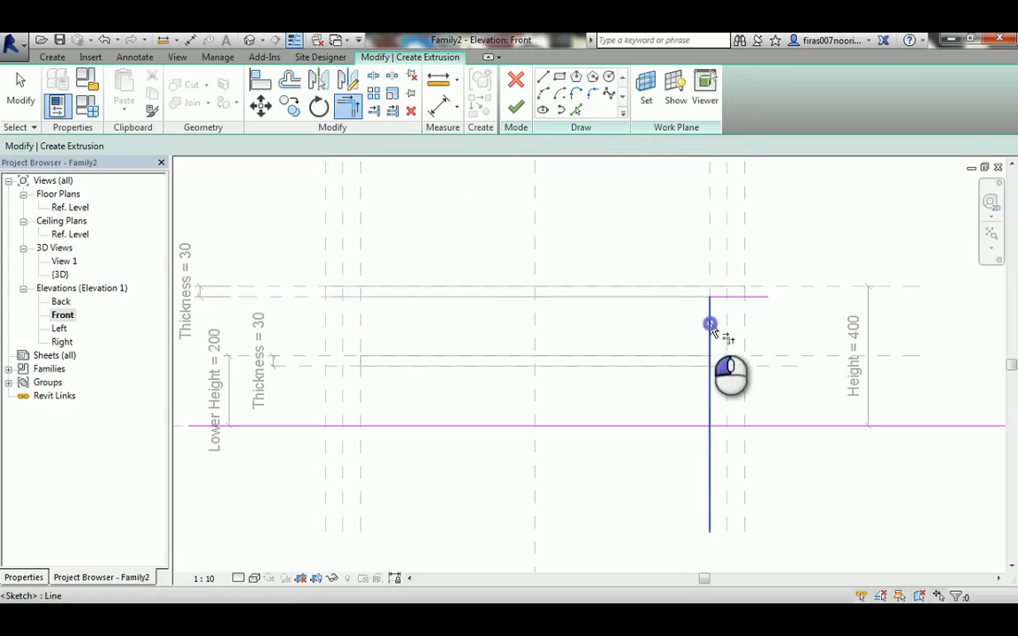
pyautogui.click(714, 328)
pyautogui.click(737, 427)
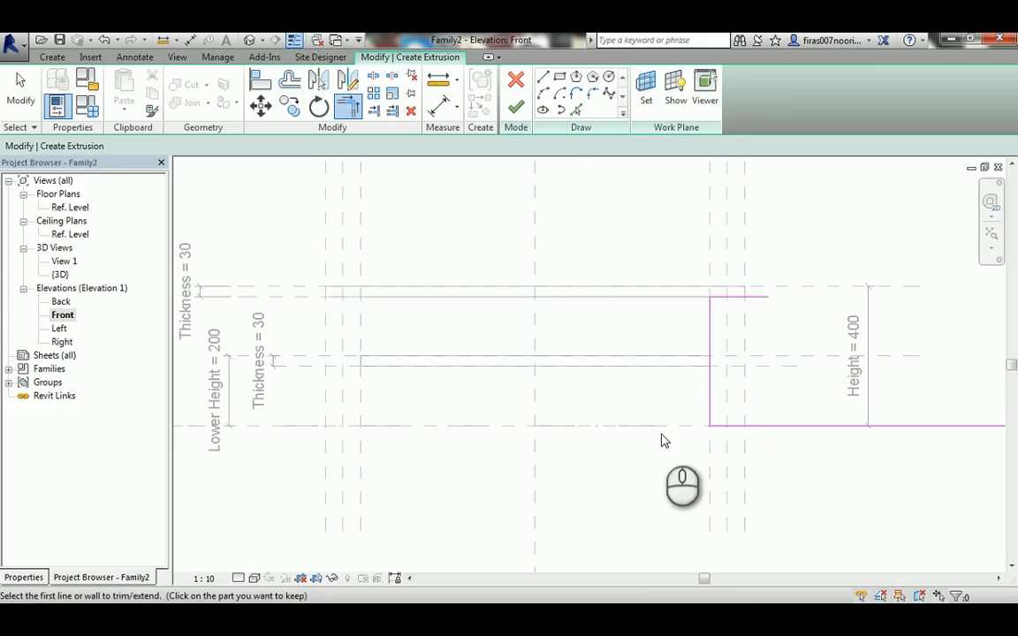
# Draw a slanted line about 373 long from the upper disc's lower right corner to the middle right plane at Ref. Level.
pyautogui.click(542, 79)
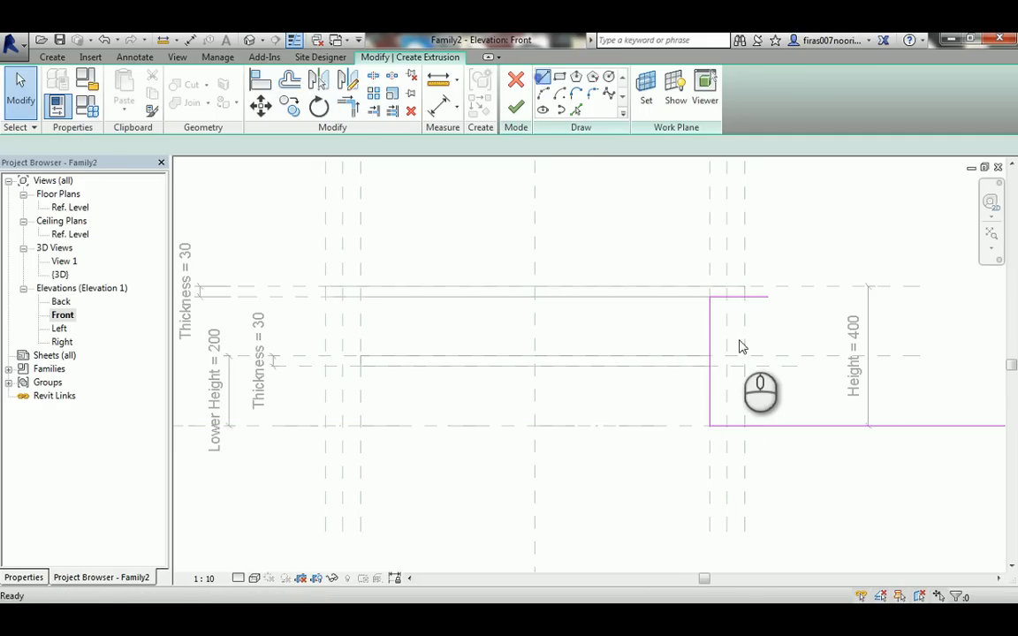
pyautogui.click(742, 296)
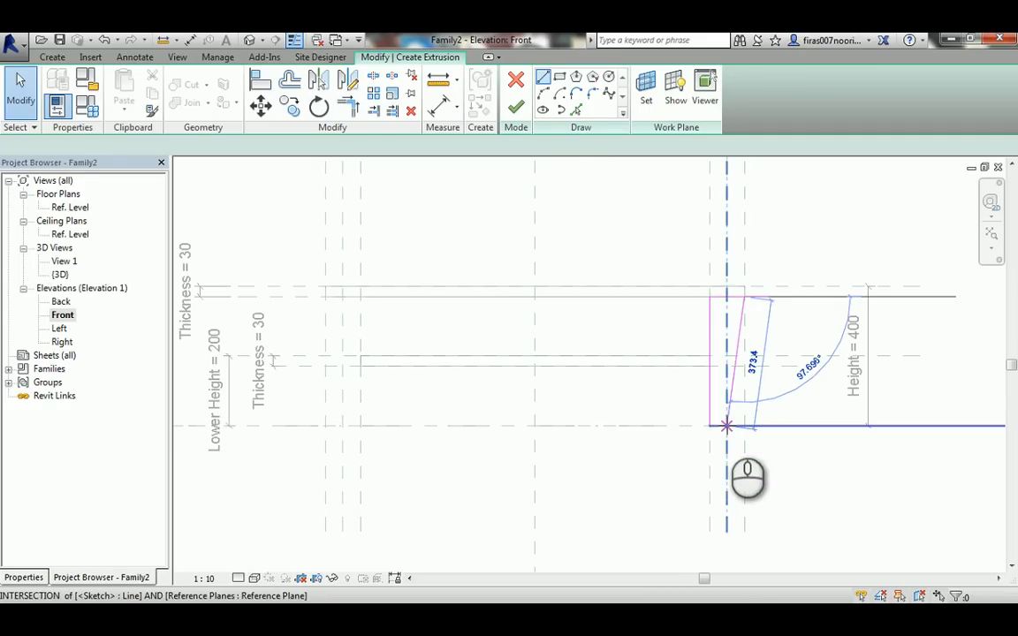
pyautogui.click(728, 426)
pyautogui.press('Escape')
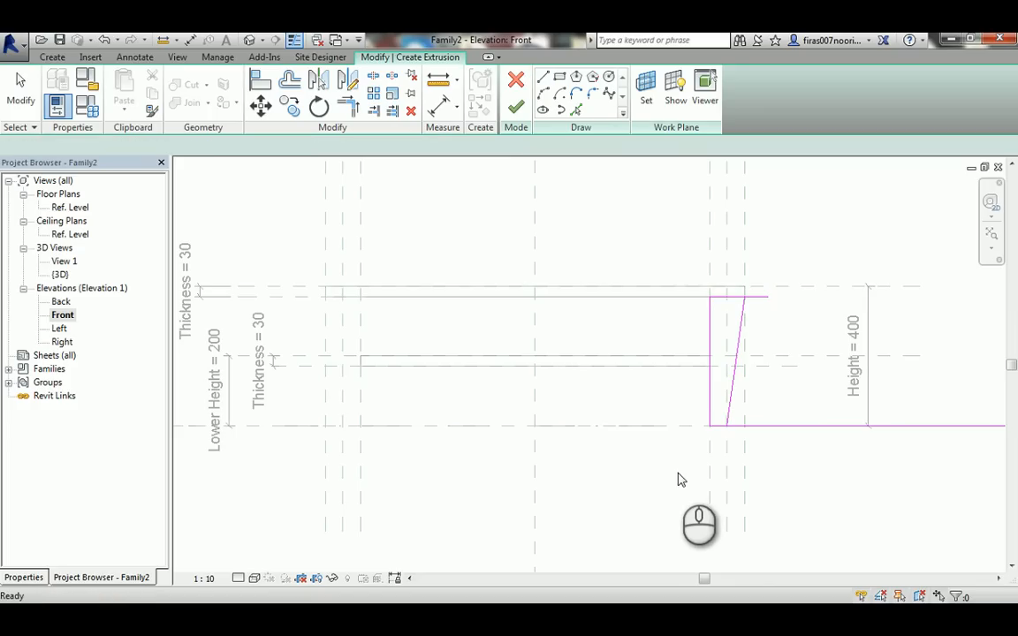
# Trim the upper and base lines to the slanted line to close the tapered leg profile.
pyautogui.press('r')
pyautogui.click(742, 309)
pyautogui.click(731, 295)
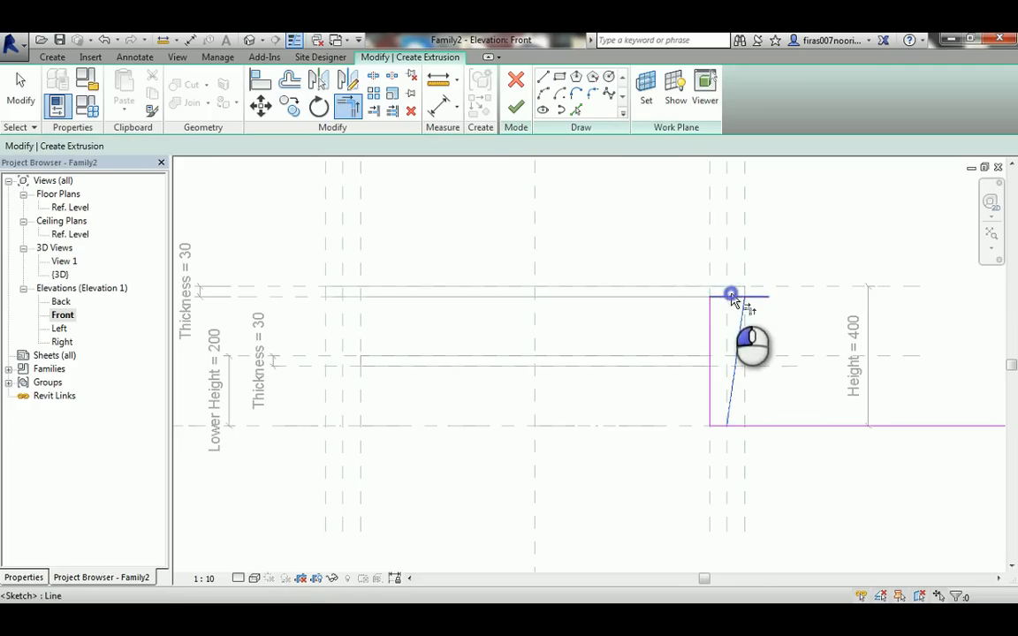
pyautogui.click(740, 352)
pyautogui.click(718, 426)
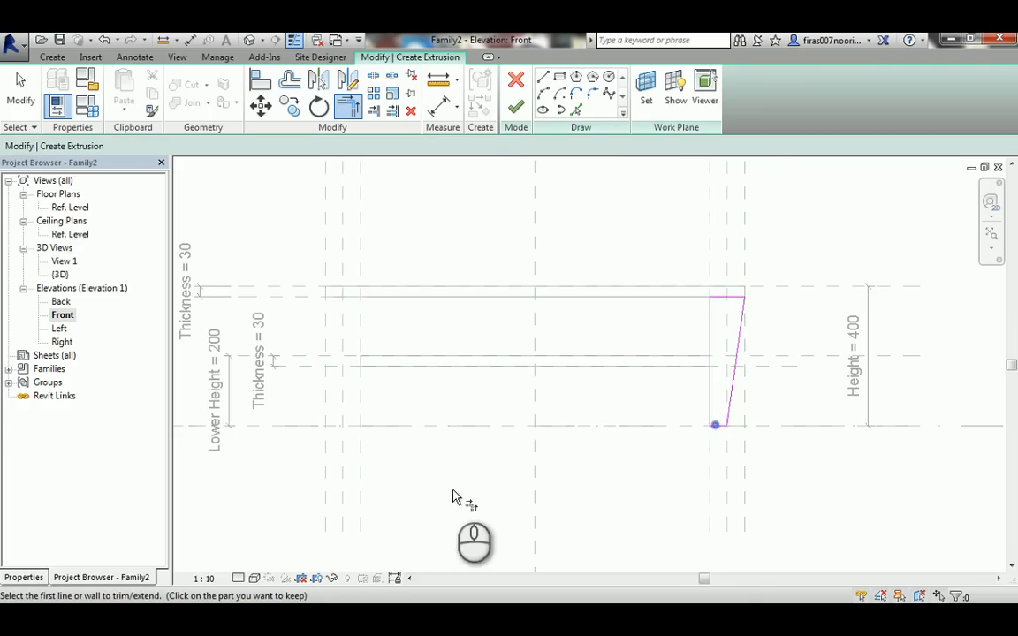
pyautogui.press('Escape')
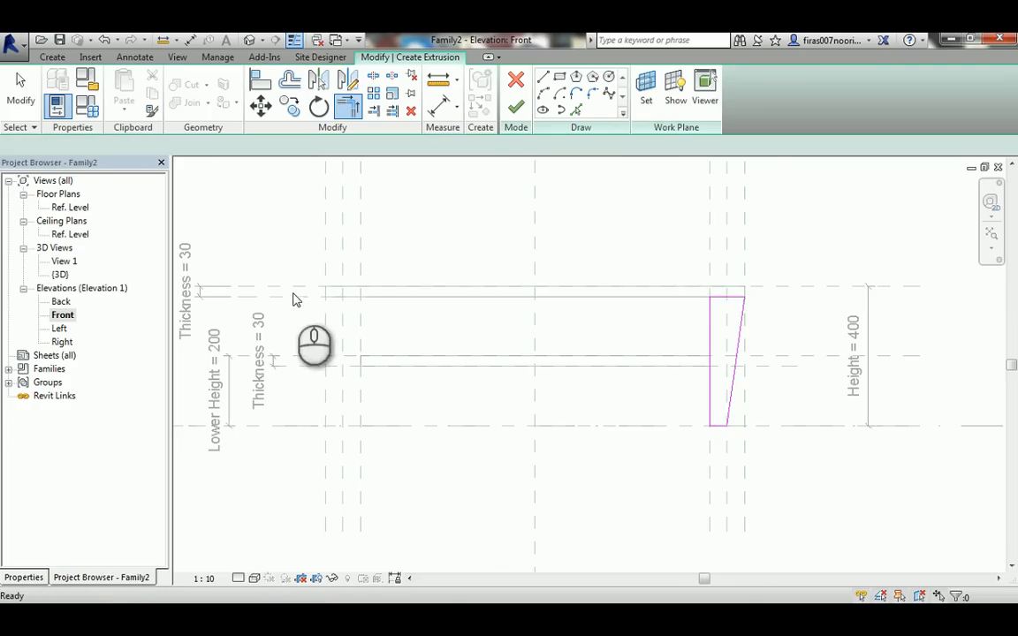
# Pick and lock sketch lines along the upper disc's underside, the inner left reference plane and Ref. Level for the left leg.
pyautogui.click(575, 111)
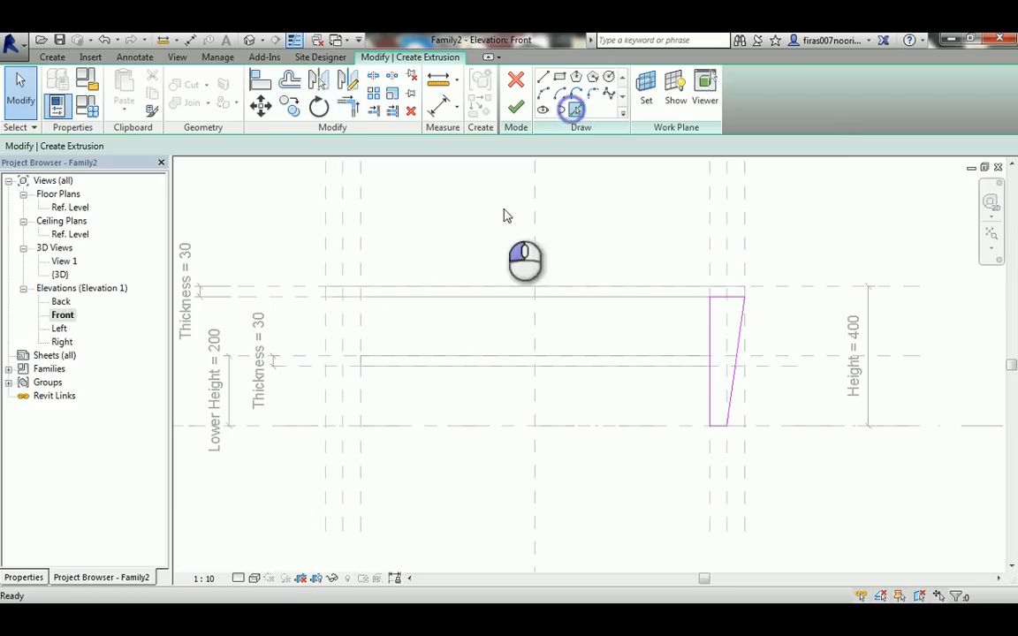
pyautogui.click(305, 298)
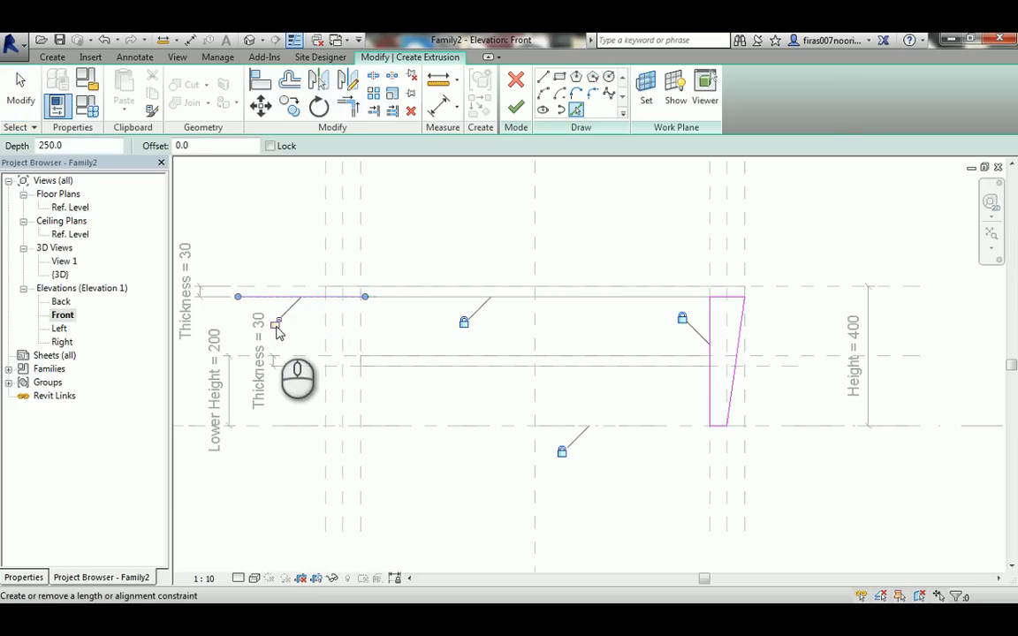
pyautogui.click(277, 327)
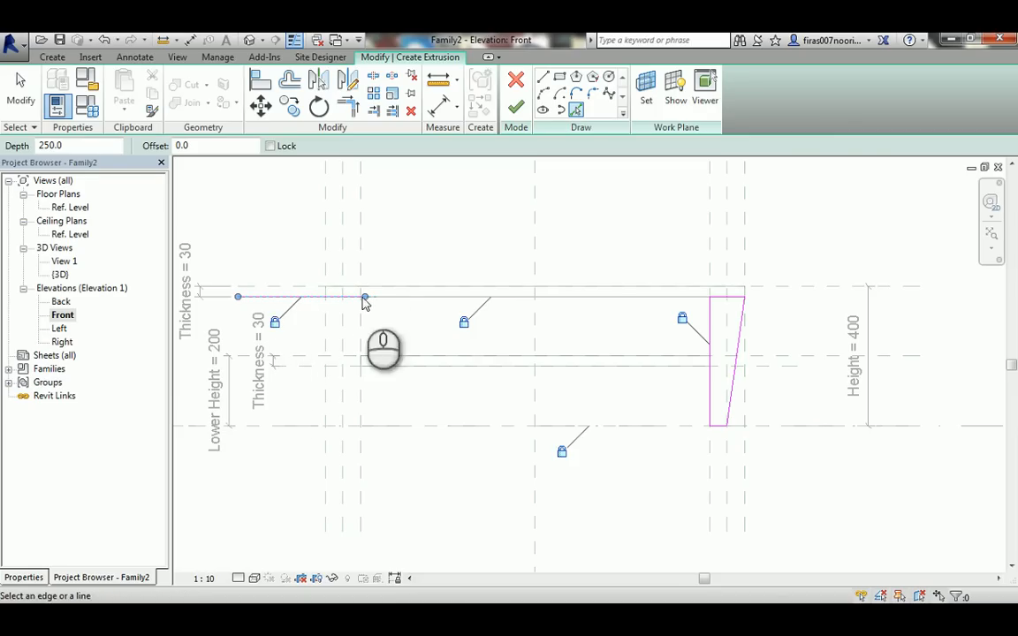
pyautogui.click(362, 249)
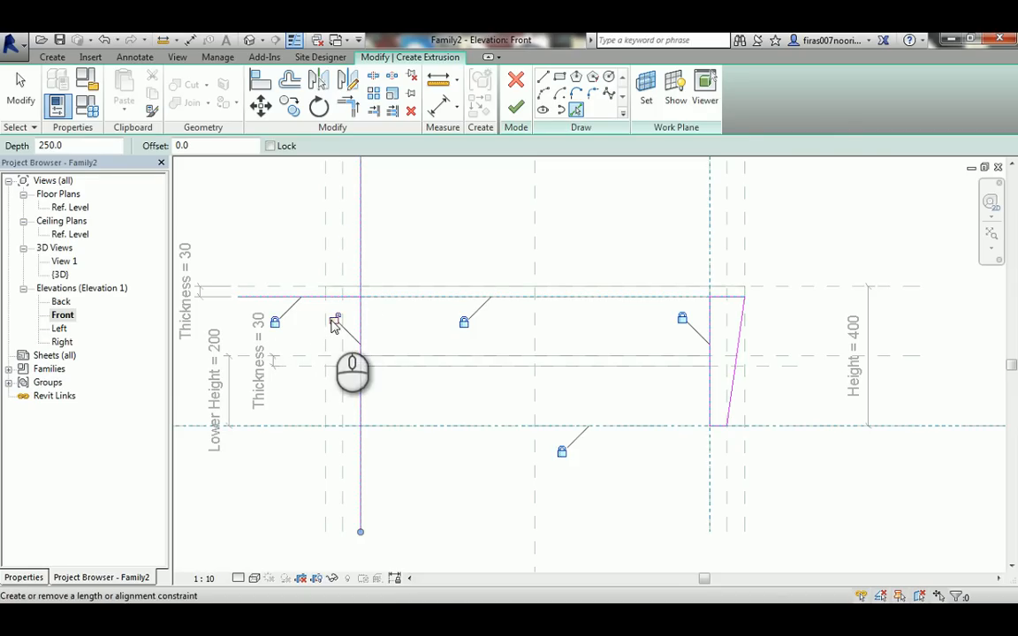
pyautogui.click(335, 325)
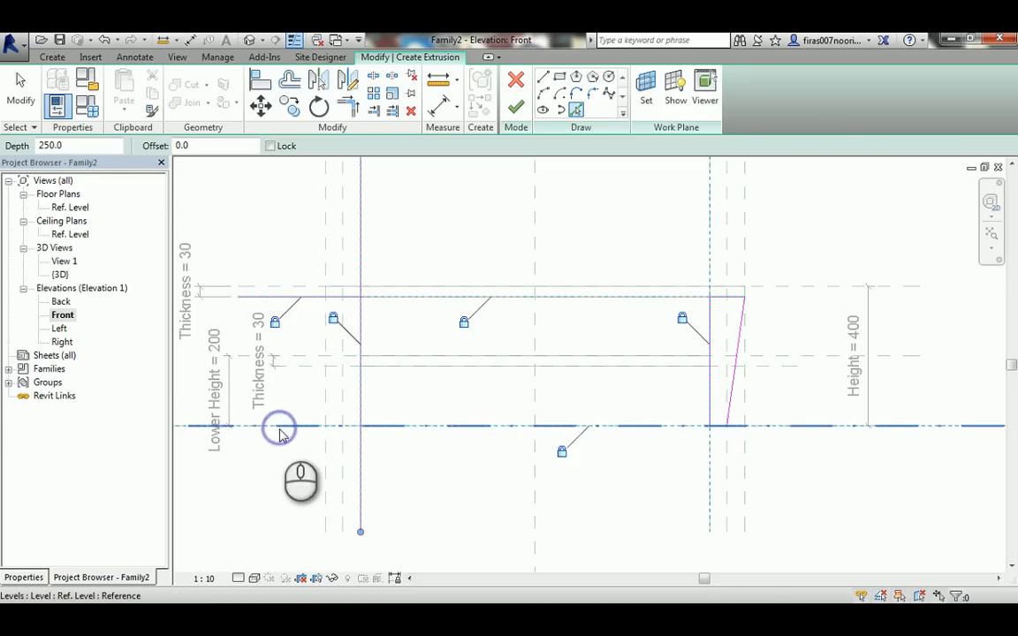
pyautogui.click(279, 430)
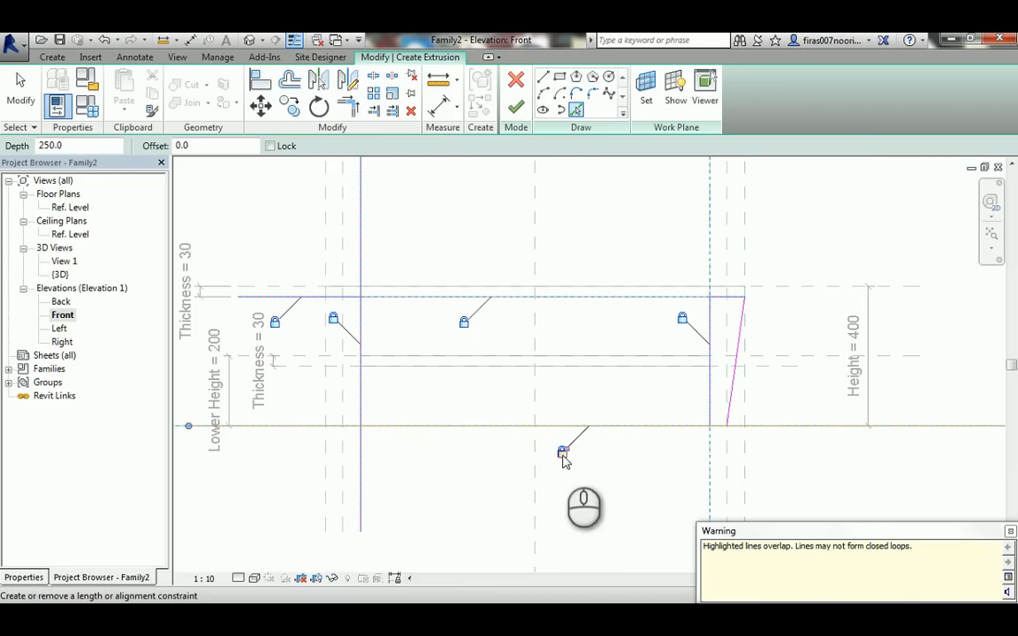
pyautogui.click(562, 454)
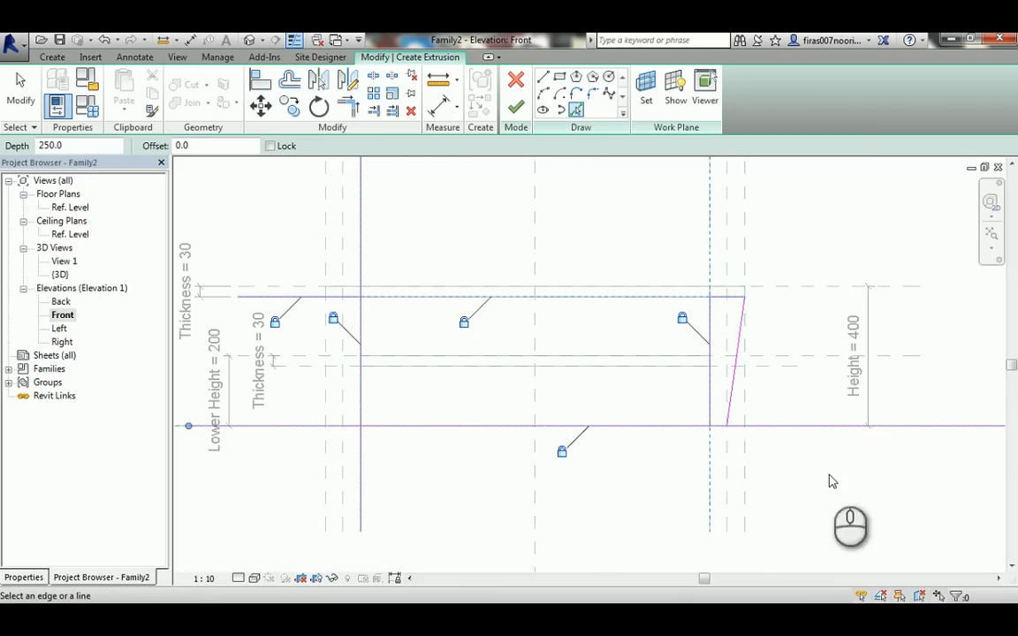
# Trim the vertical line on the inner left plane to corners with the base and upper lines, keeping the outer parts.
pyautogui.press('t')
pyautogui.press('r')
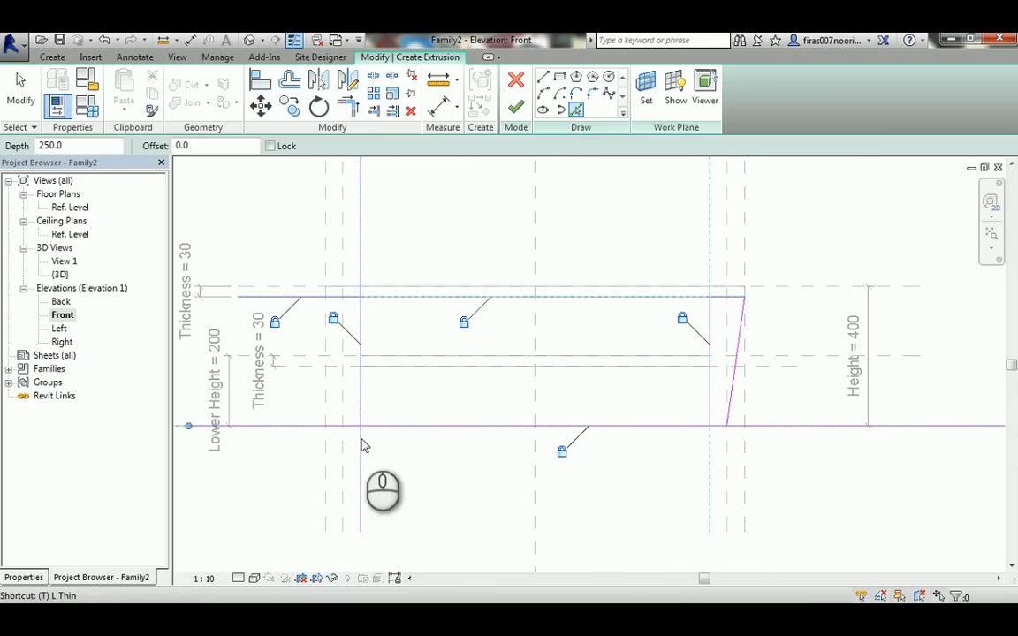
pyautogui.click(359, 411)
pyautogui.click(375, 430)
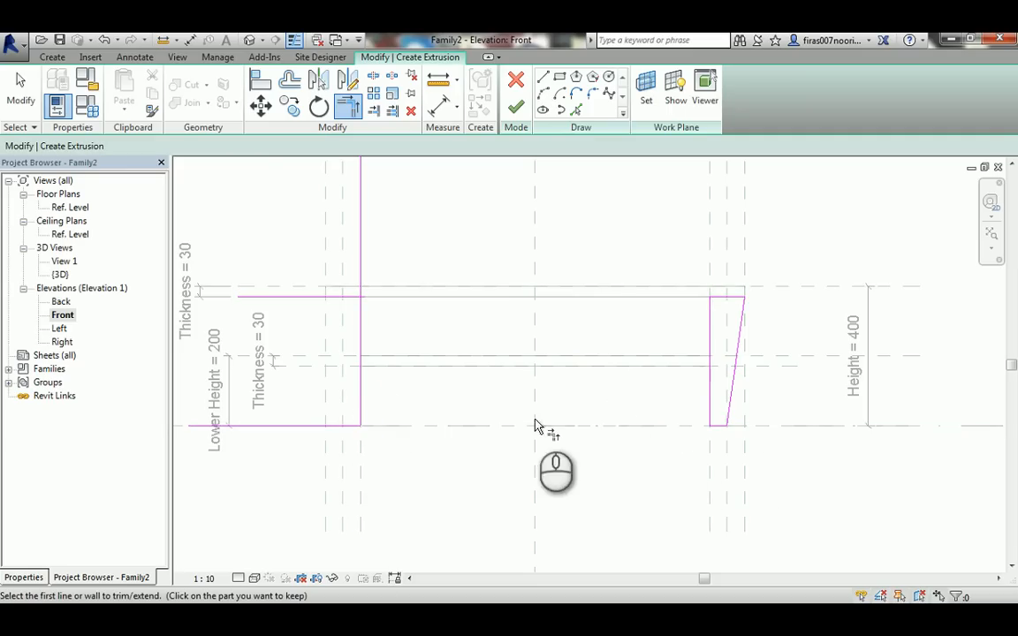
pyautogui.click(360, 334)
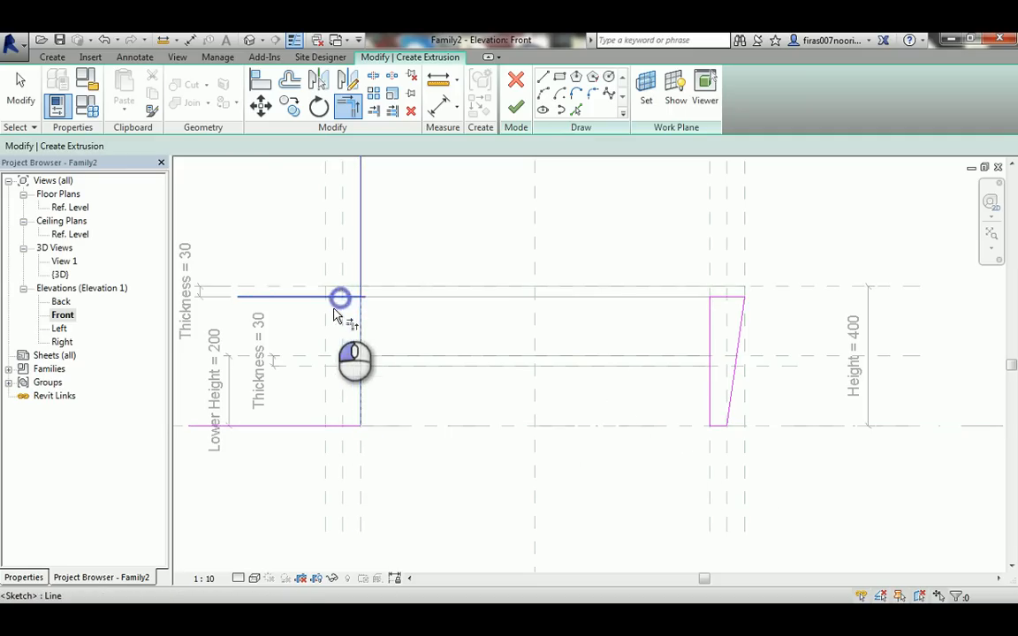
pyautogui.click(340, 297)
# Draw a slanted line from the upper disc's lower left corner to the middle left reference plane at Ref. Level.
pyautogui.click(545, 79)
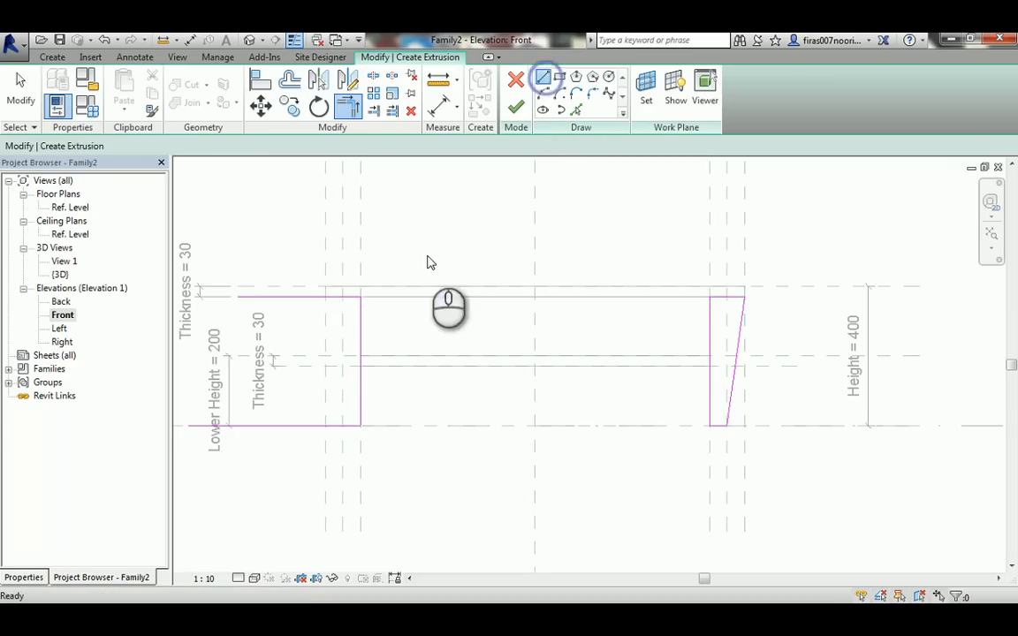
pyautogui.click(322, 296)
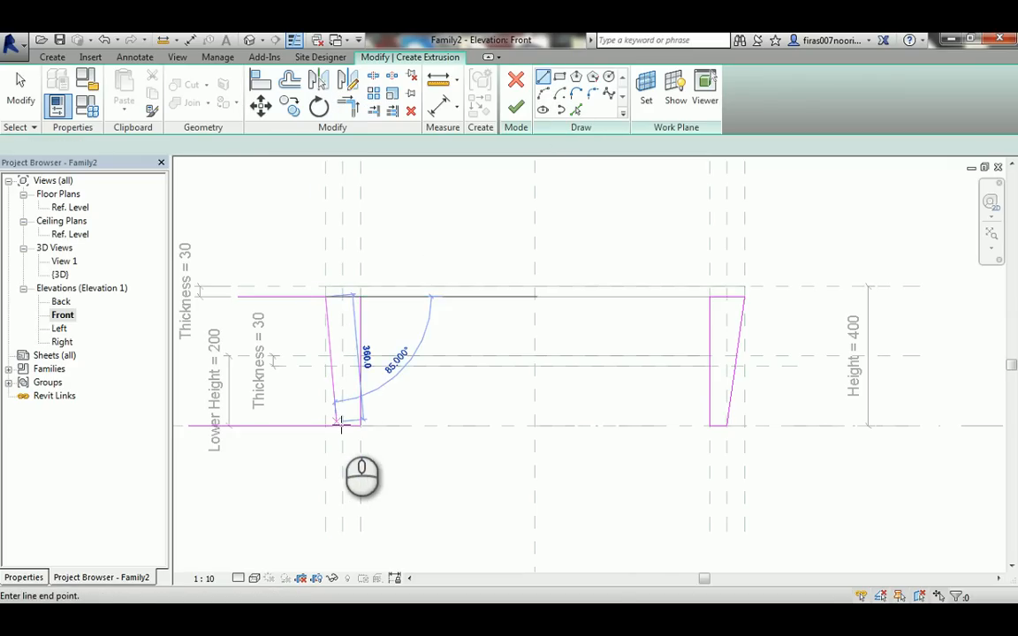
pyautogui.press('Escape')
pyautogui.press('Escape')
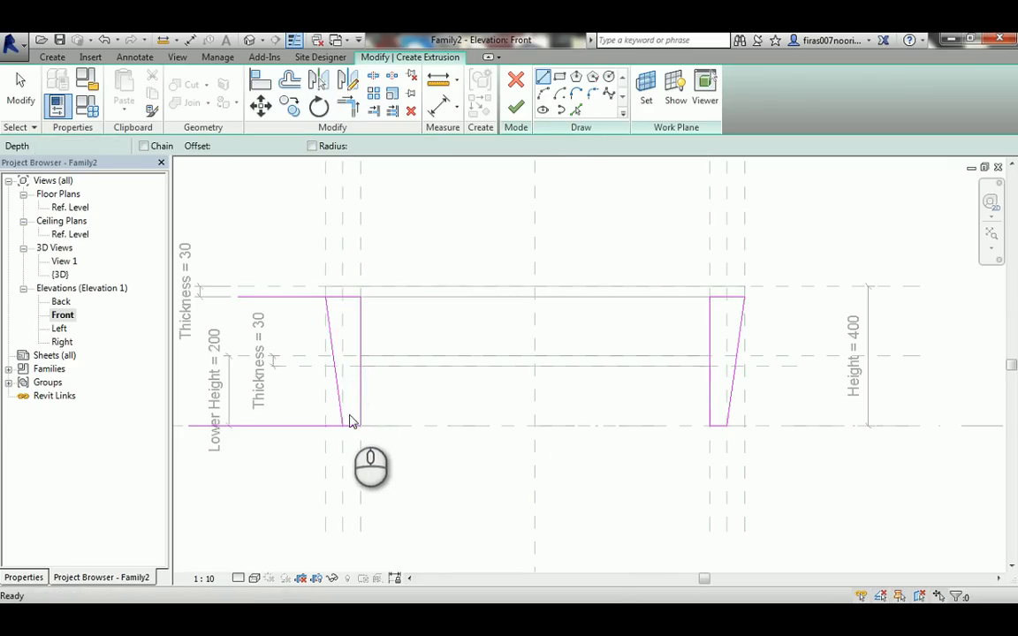
# Trim the upper and base lines to the left slanted line and finish the leg extrusion sketch.
pyautogui.press('t')
pyautogui.press('r')
pyautogui.click(326, 323)
pyautogui.click(344, 300)
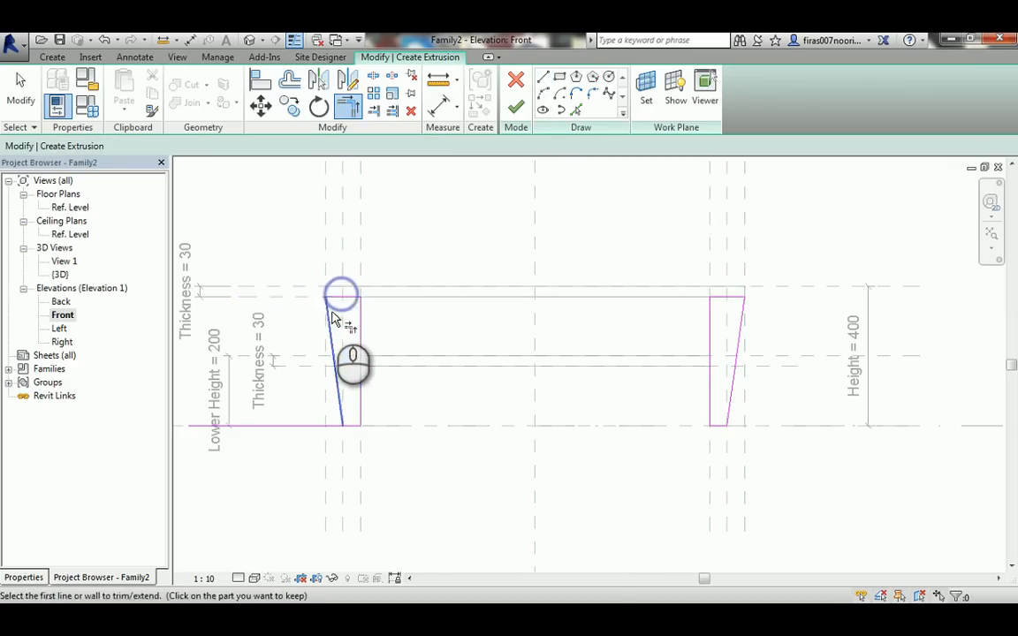
pyautogui.click(347, 422)
pyautogui.click(352, 427)
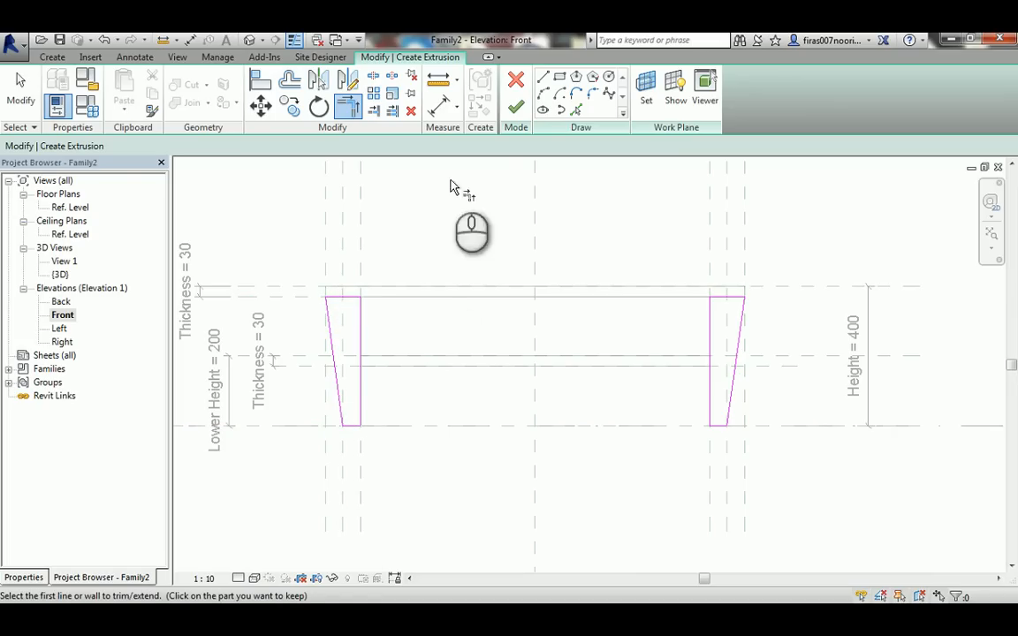
pyautogui.click(518, 108)
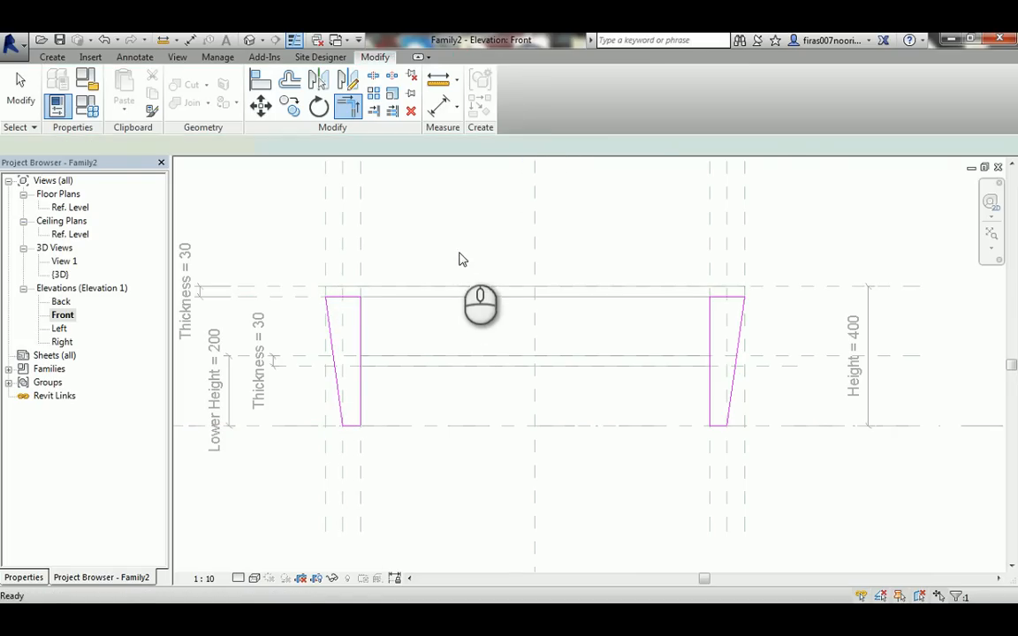
pyautogui.click(451, 238)
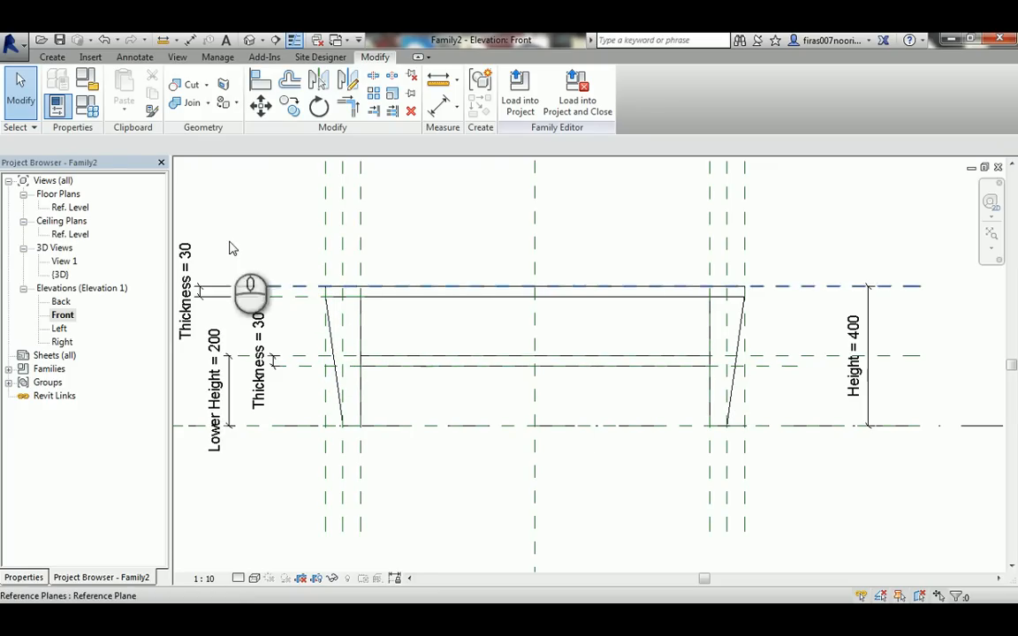
# Set the family's Radius parameter to 700 to test how the table and legs flex.
pyautogui.click(88, 107)
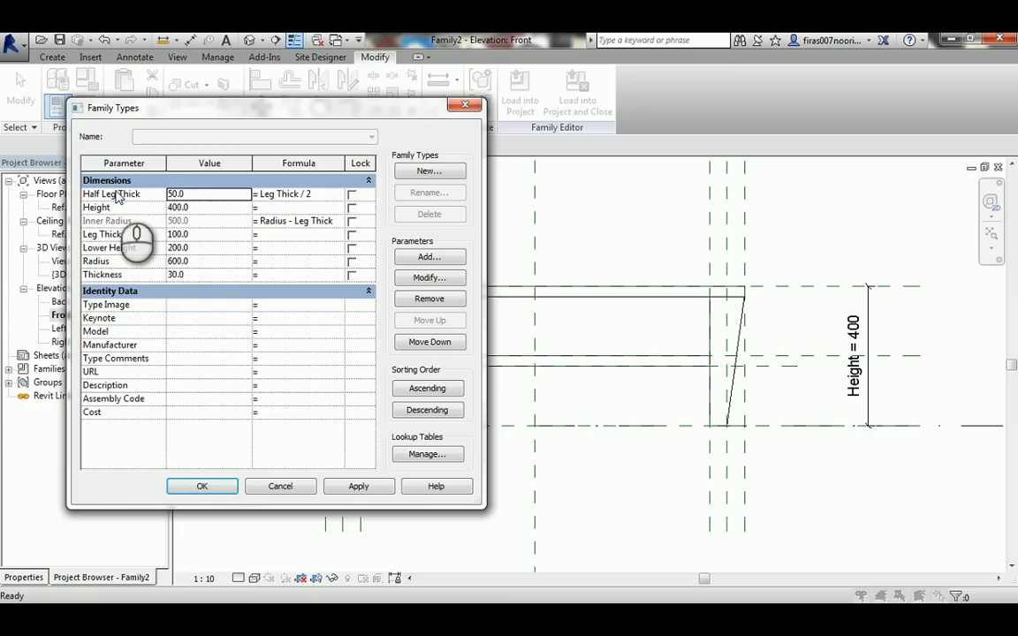
pyautogui.click(174, 263)
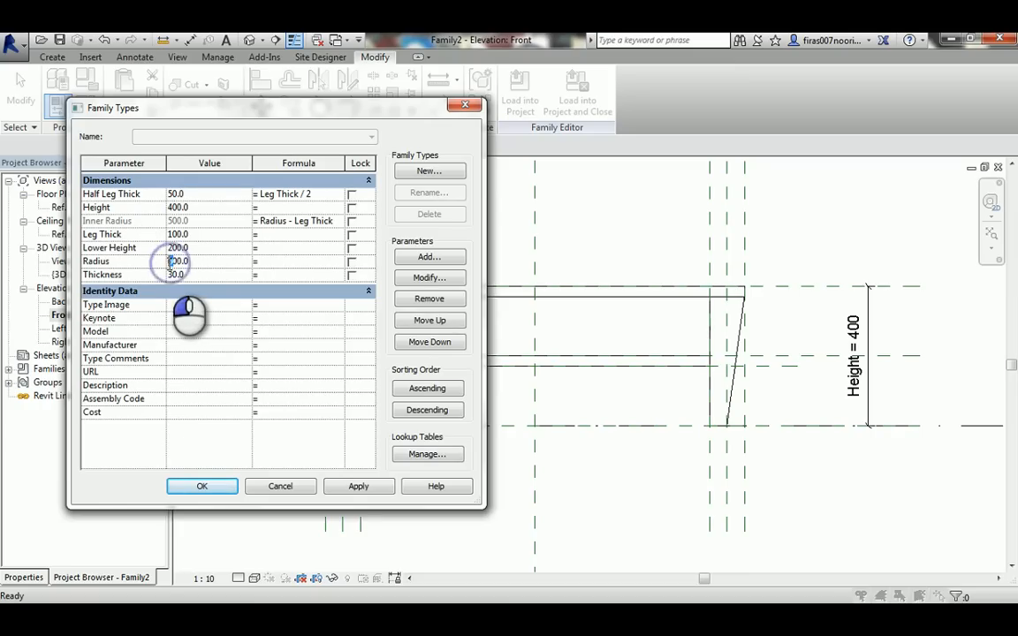
pyautogui.click(198, 486)
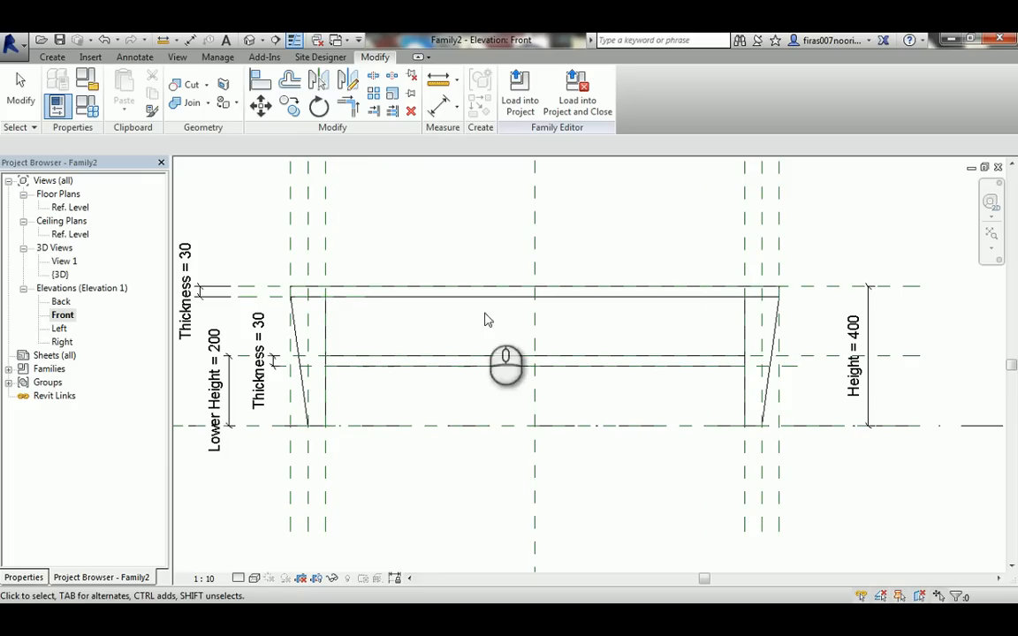
pyautogui.scroll(-2, 574, 341)
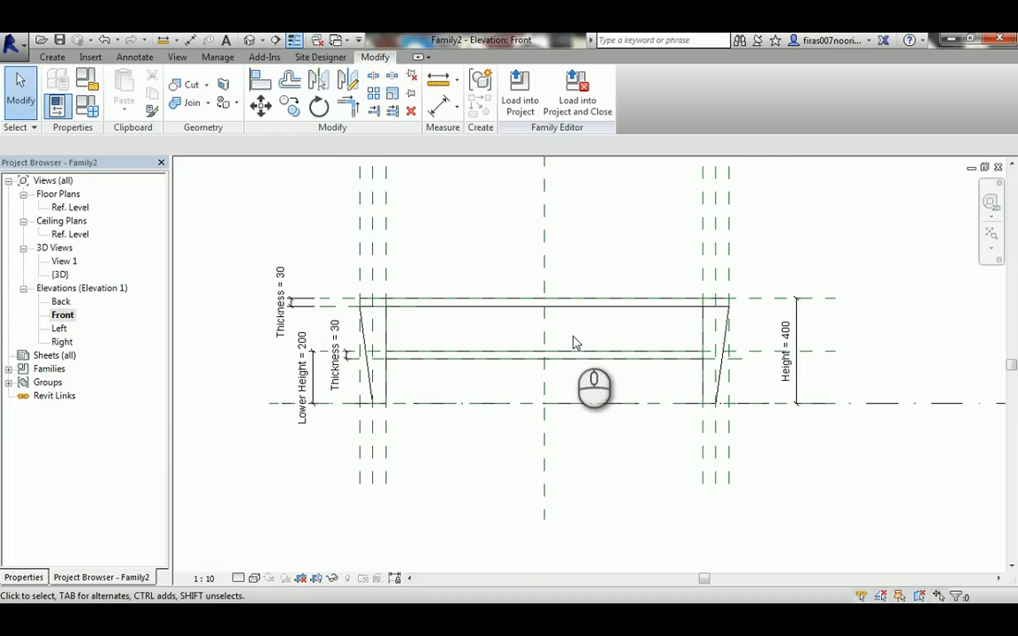
# Set the Leg Thick parameter to 50 and apply it to the family.
pyautogui.click(87, 110)
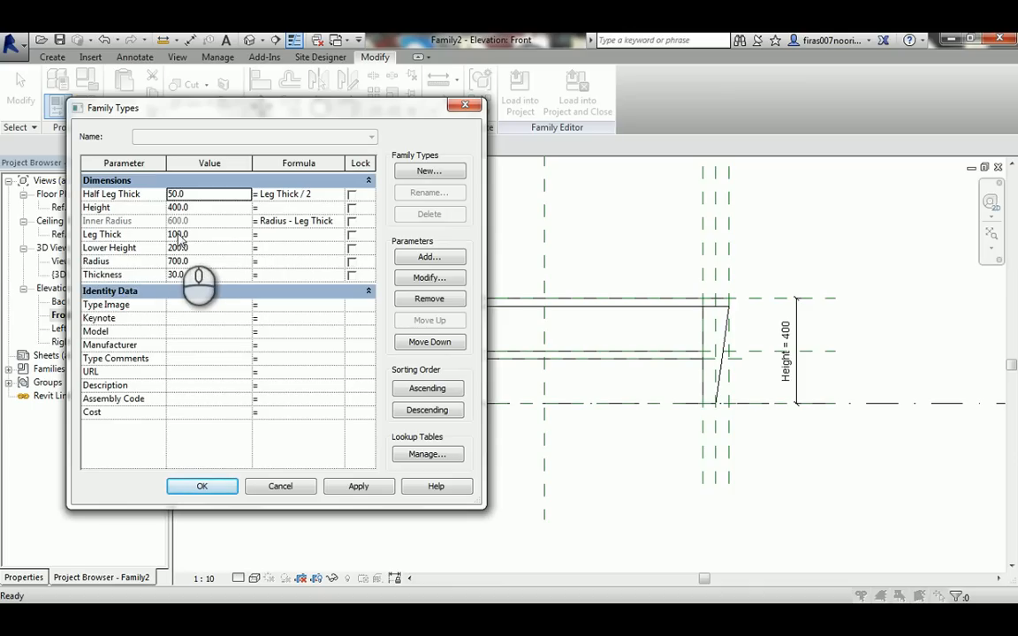
pyautogui.write('5')
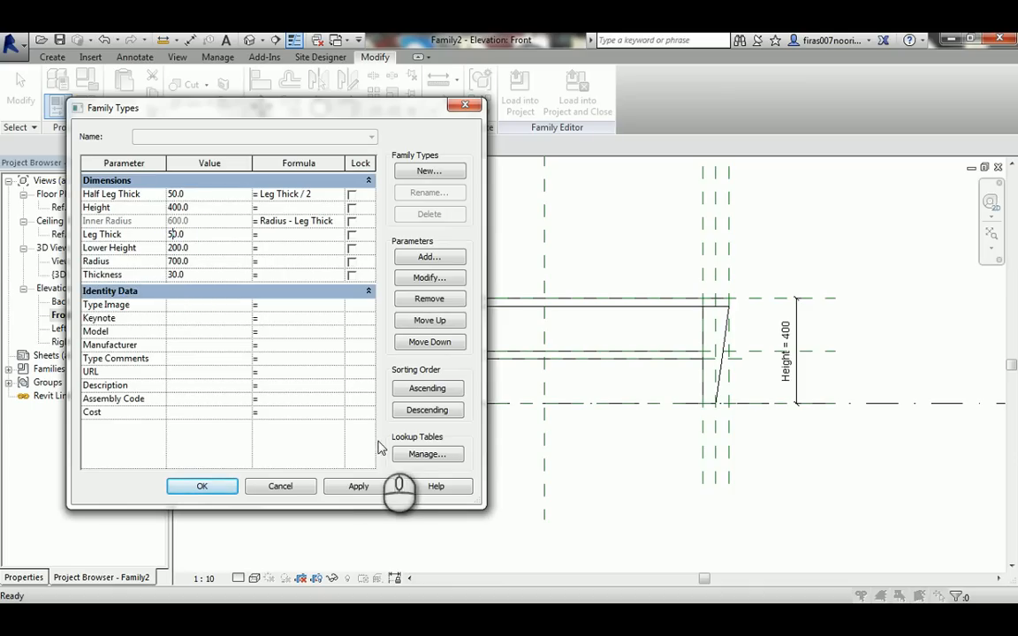
pyautogui.click(358, 487)
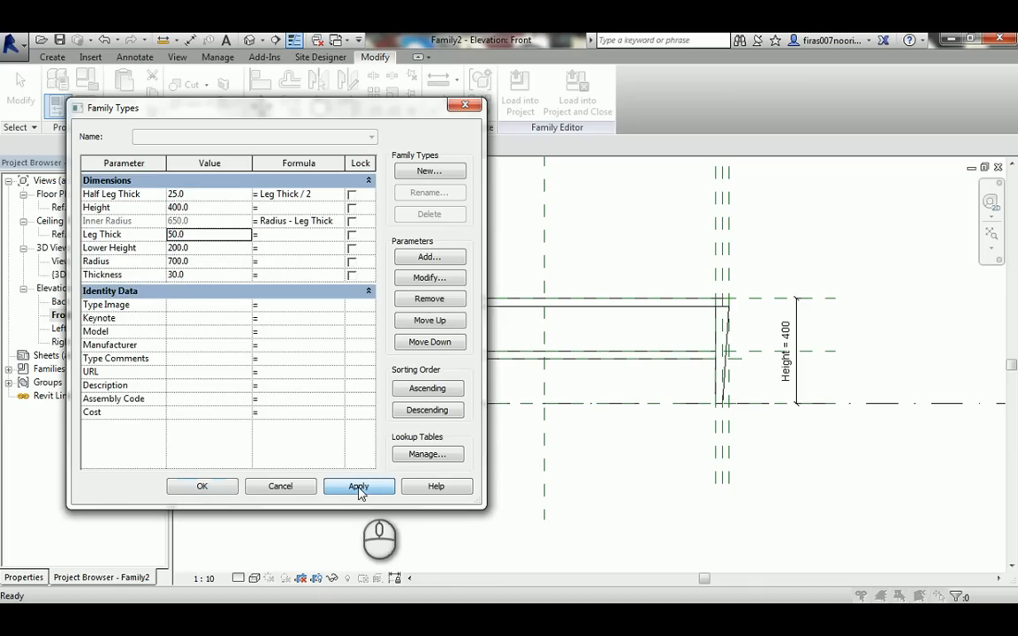
pyautogui.click(216, 490)
pyautogui.scroll(2, 345, 354)
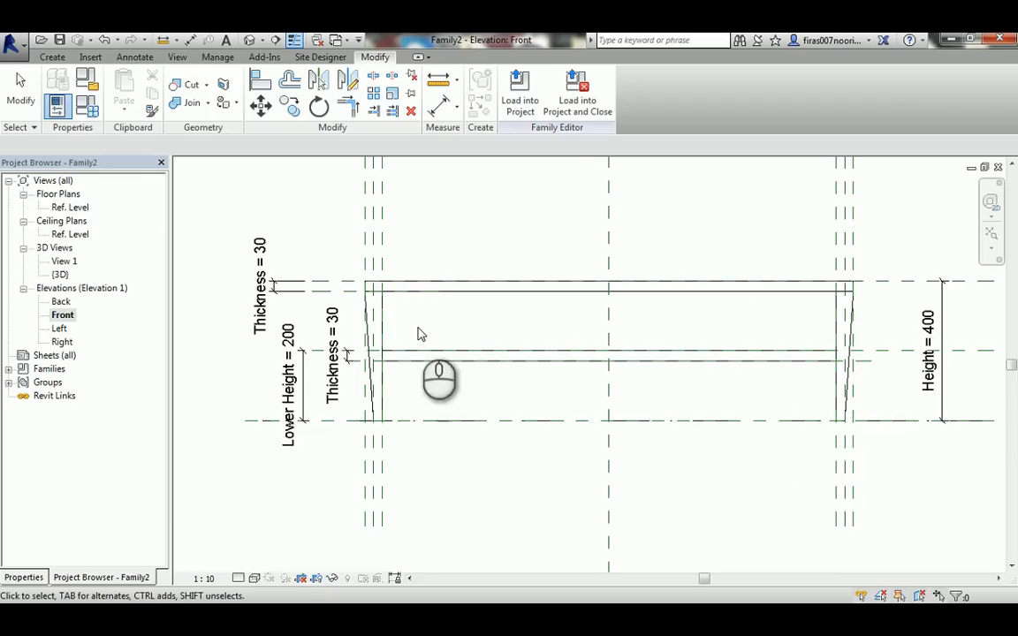
pyautogui.scroll(1, 420, 334)
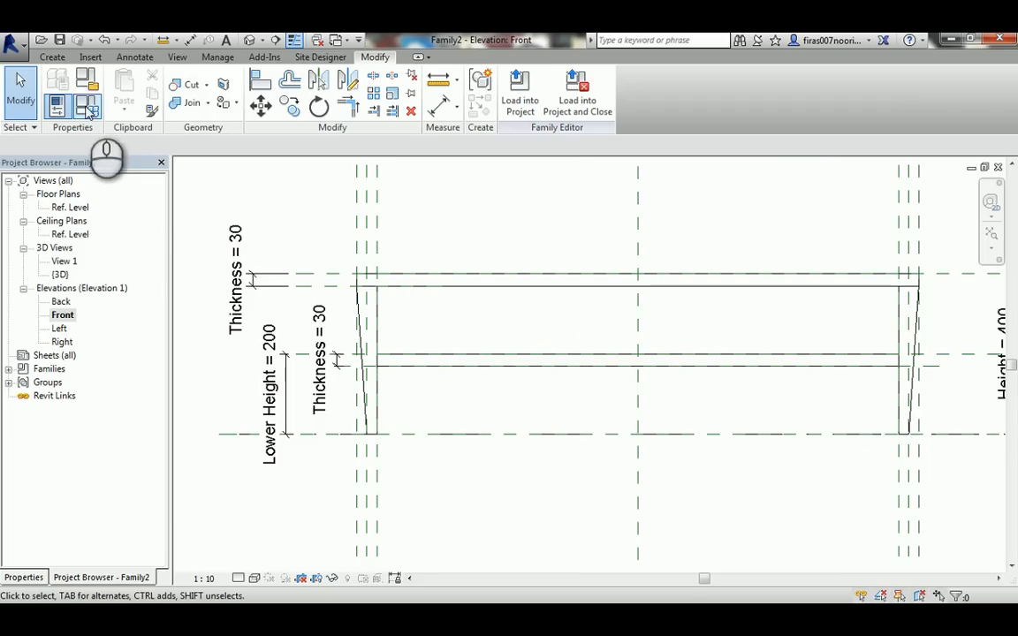
# Set the Radius parameter to 500 and the Lower Height parameter to 100.
pyautogui.click(86, 106)
pyautogui.moveTo(172, 265); pyautogui.dragTo(164, 265)
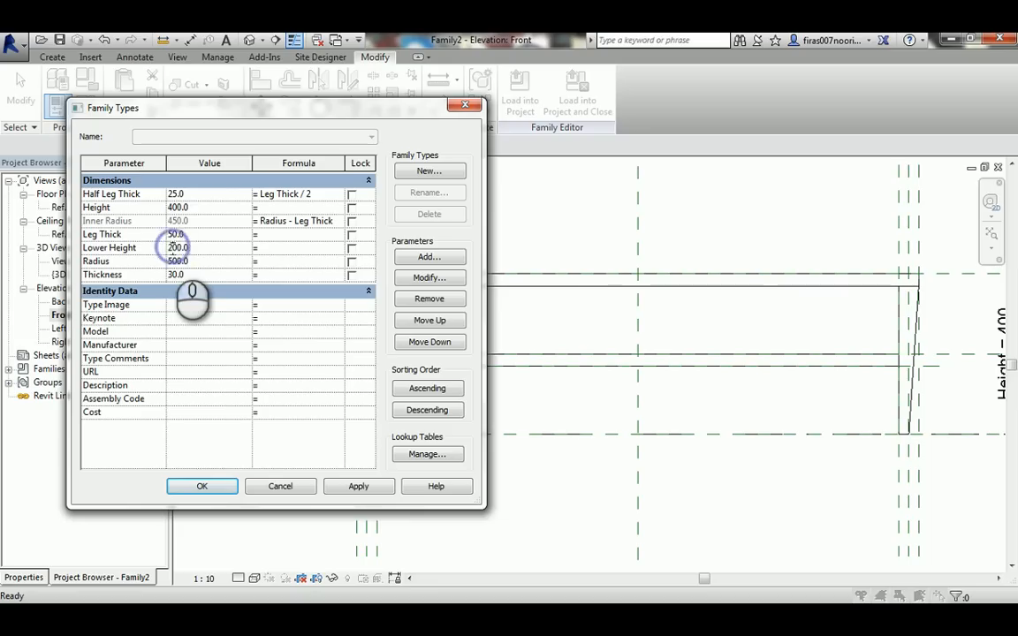
pyautogui.write('1')
pyautogui.click(202, 486)
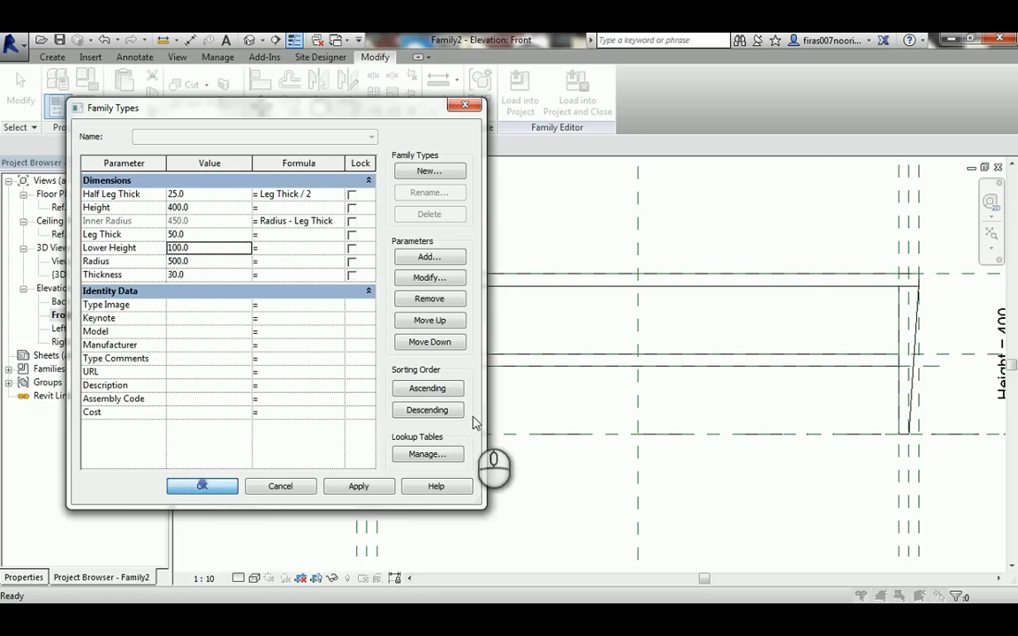
pyautogui.scroll(1, 537, 361)
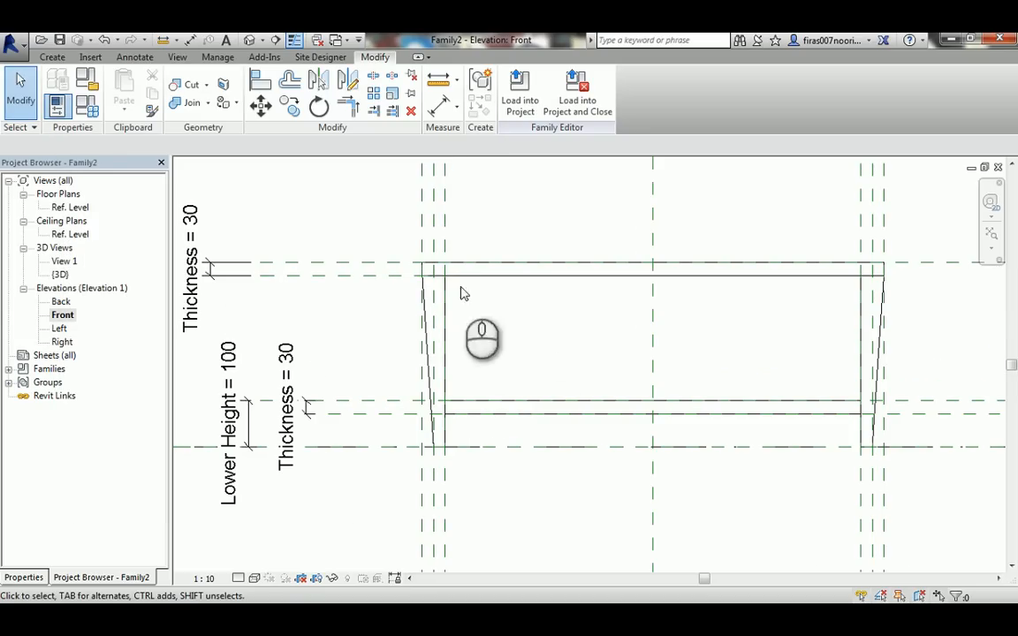
# Set Leg Thick to 10 and Lower Height to 200 and apply both parameter values.
pyautogui.click(85, 105)
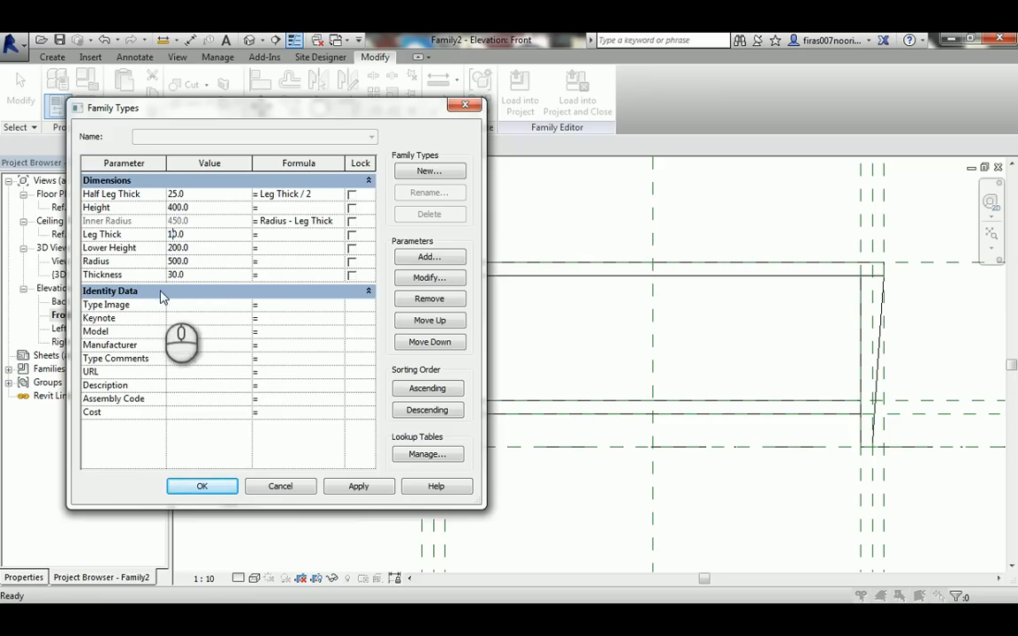
pyautogui.click(177, 249)
pyautogui.click(346, 488)
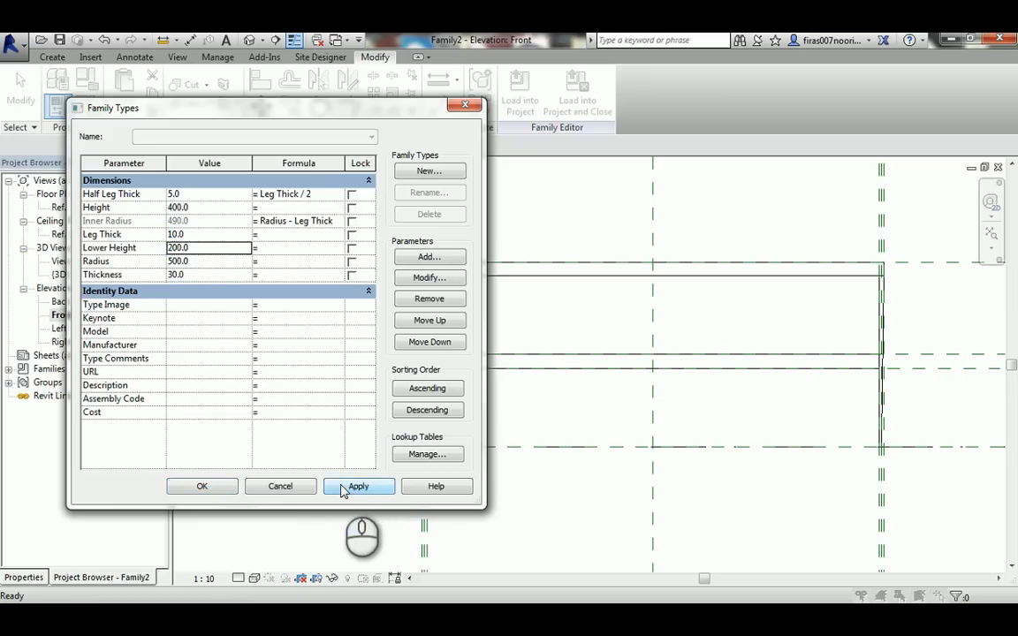
# Set the Leg Thick parameter to 100, apply it and close the family types settings.
pyautogui.click(174, 234)
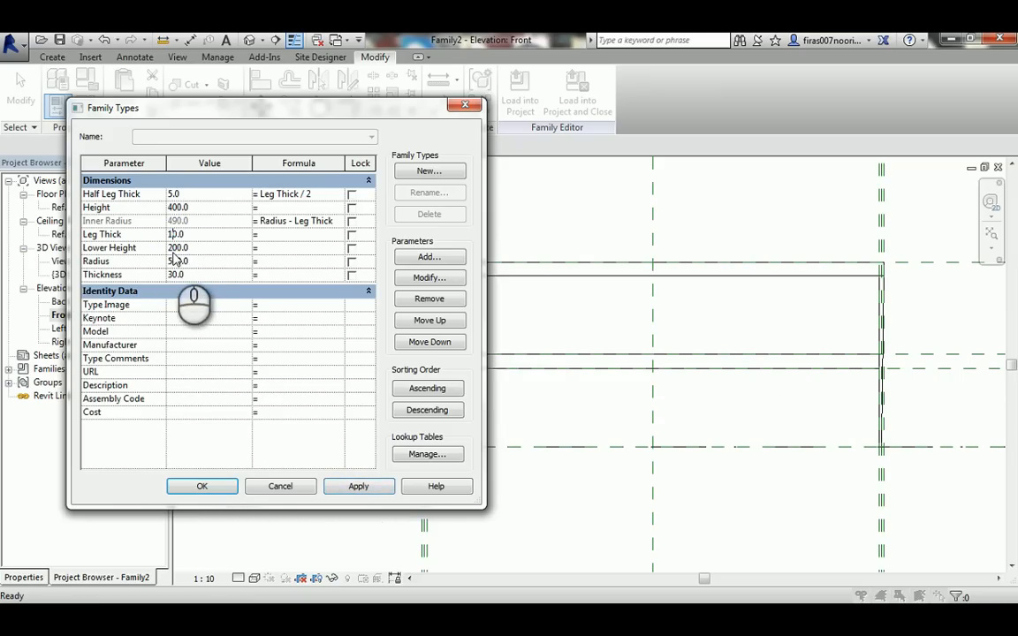
pyautogui.write('0')
pyautogui.click(358, 485)
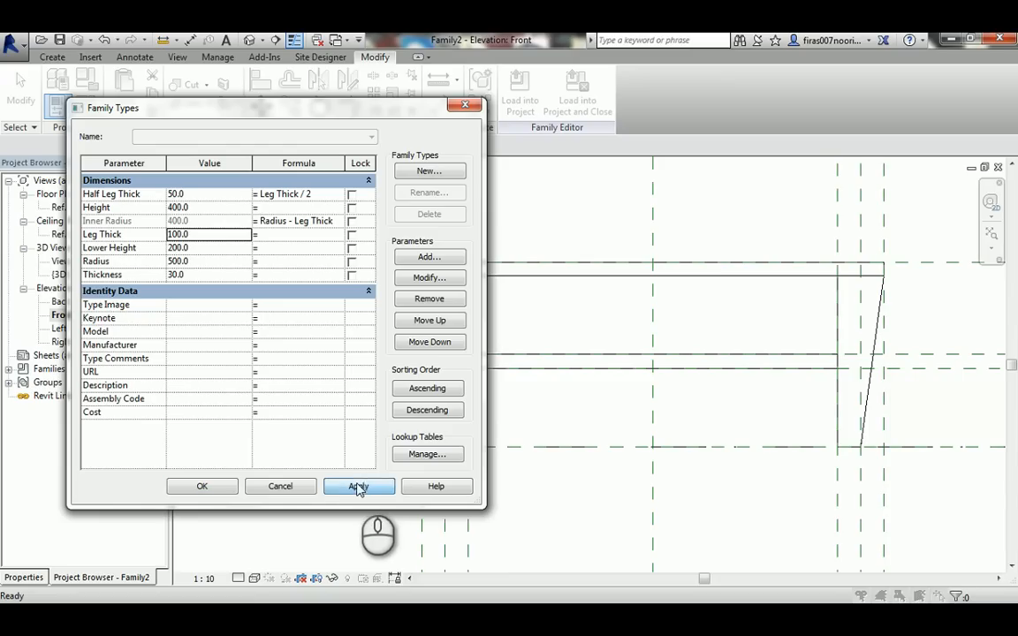
pyautogui.click(216, 485)
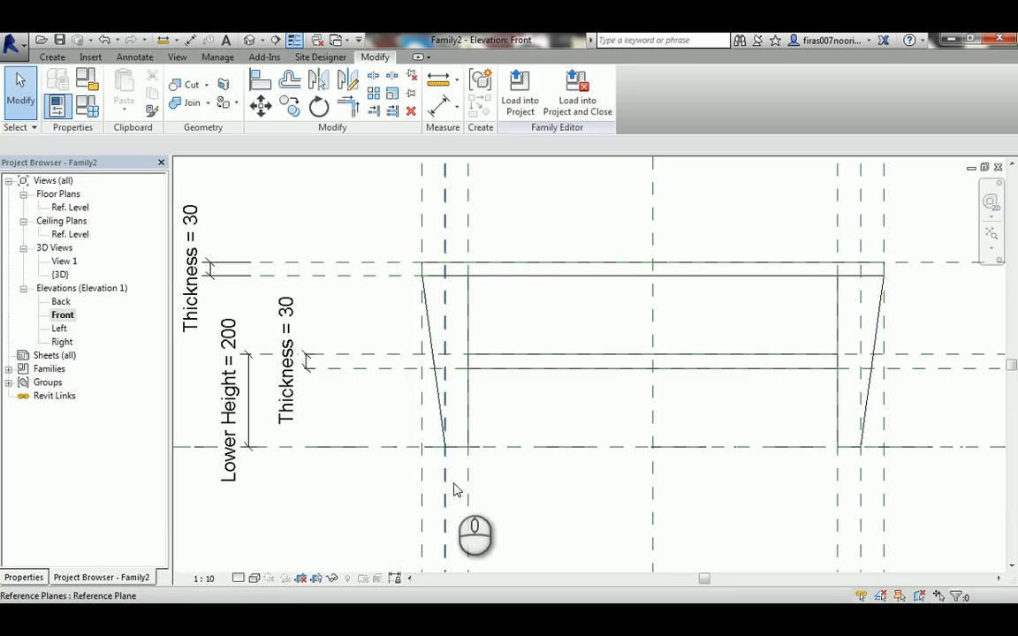
pyautogui.scroll(-1, 500, 396)
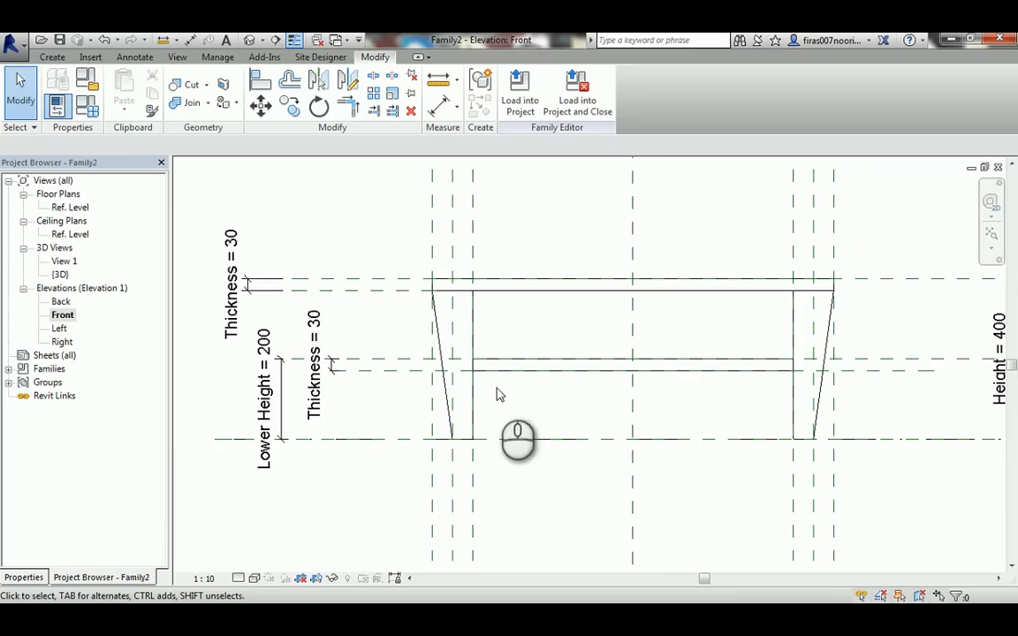
# Inspect the leg extrusion's depth in the Ref. Level floor plan and in the 3D view.
pyautogui.doubleClick(78, 208)
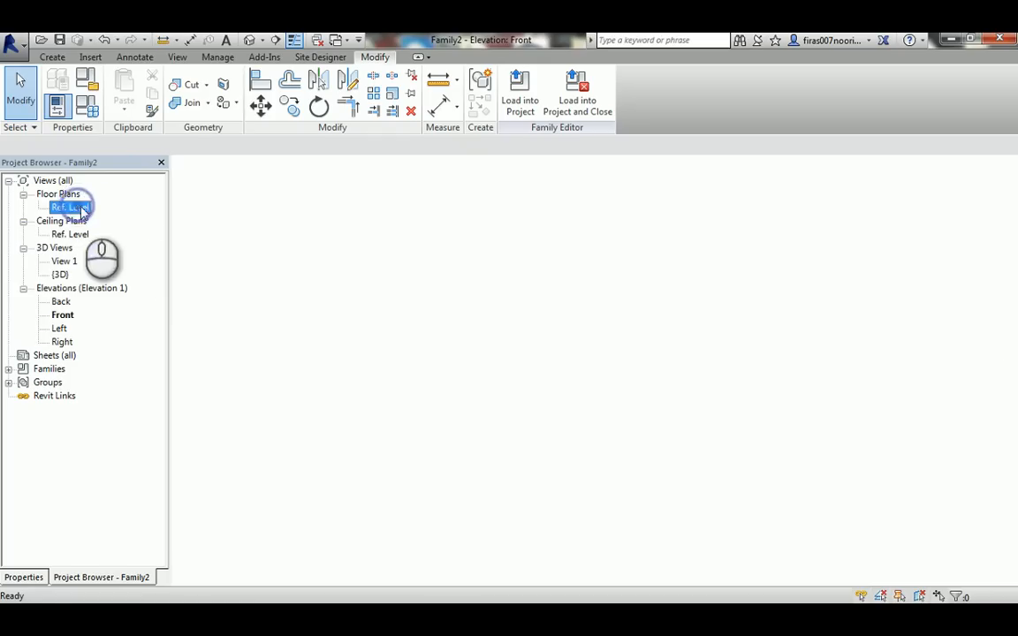
pyautogui.scroll(4, 480, 282)
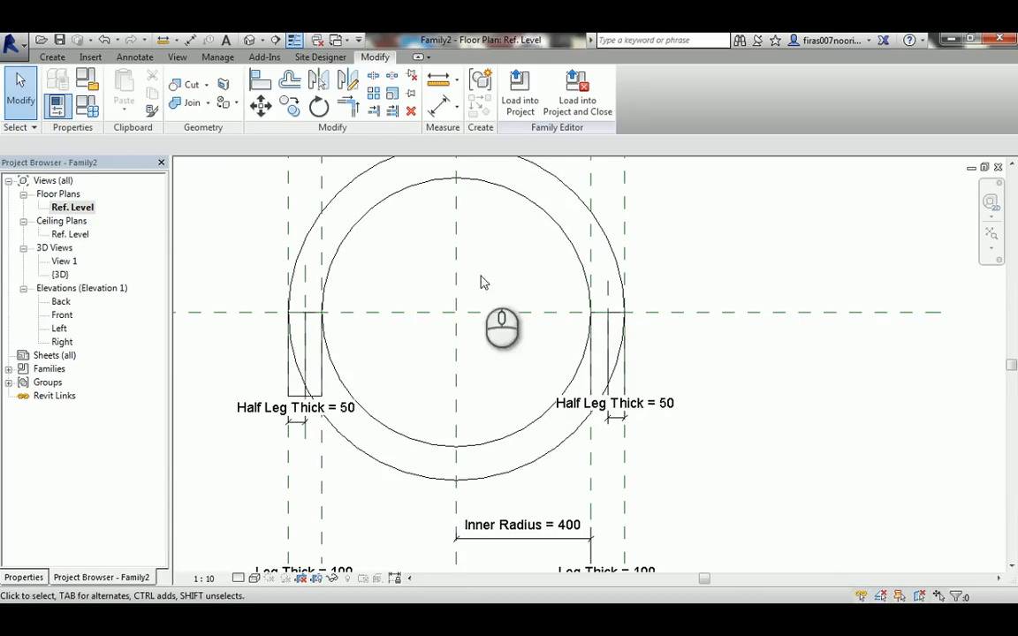
pyautogui.click(299, 380)
pyautogui.click(249, 40)
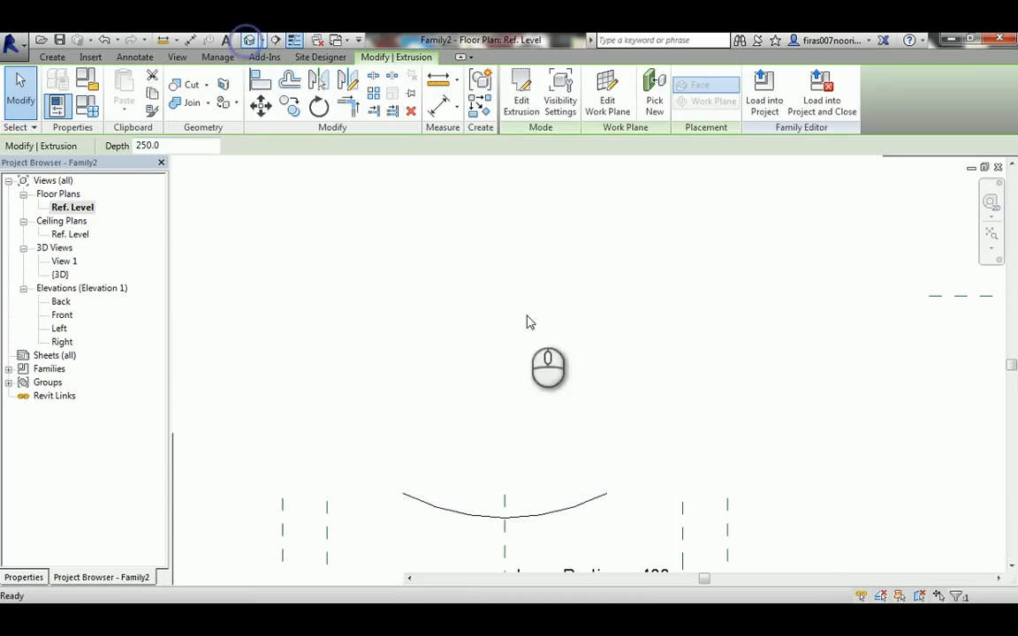
pyautogui.press('Escape')
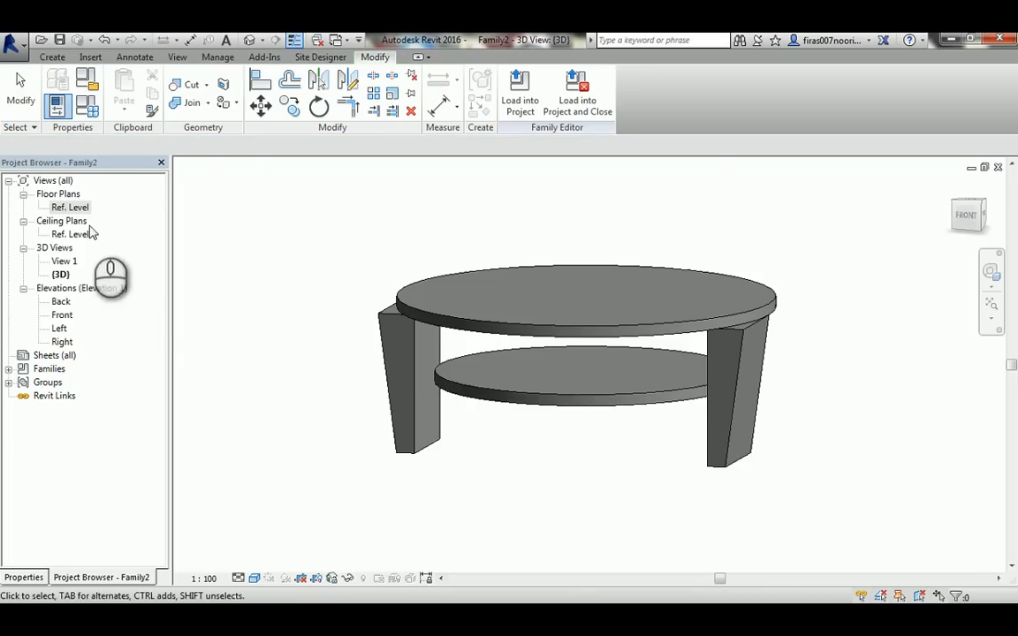
# In the Ref. Level floor plan, draw two horizontal reference planes across the table, about 27 mm above and 20 mm below the Center (Front/Back) plane.
pyautogui.click(69, 207)
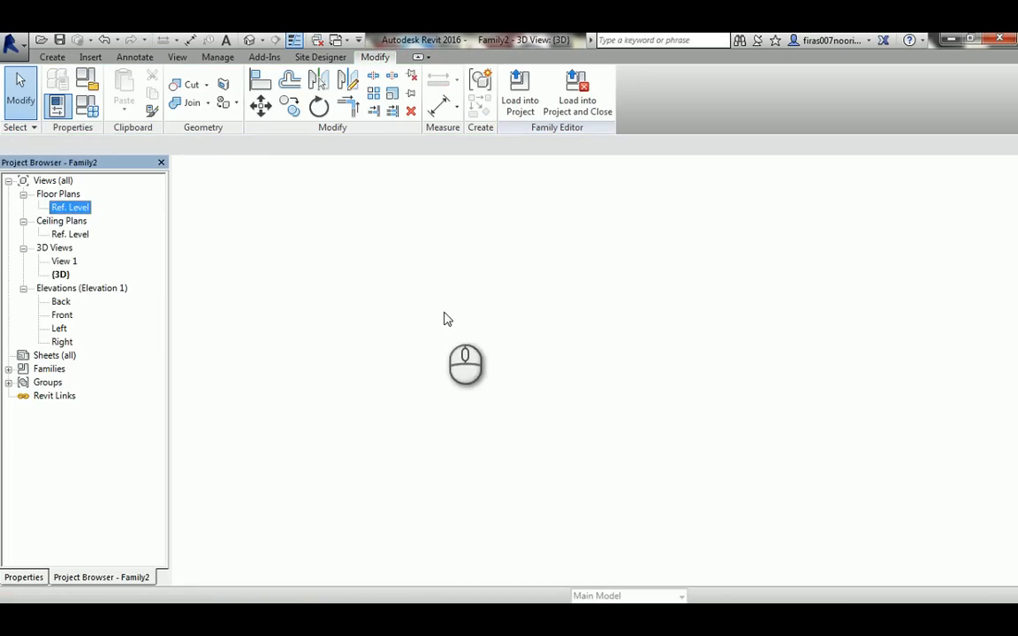
pyautogui.scroll(-2, 237, 306)
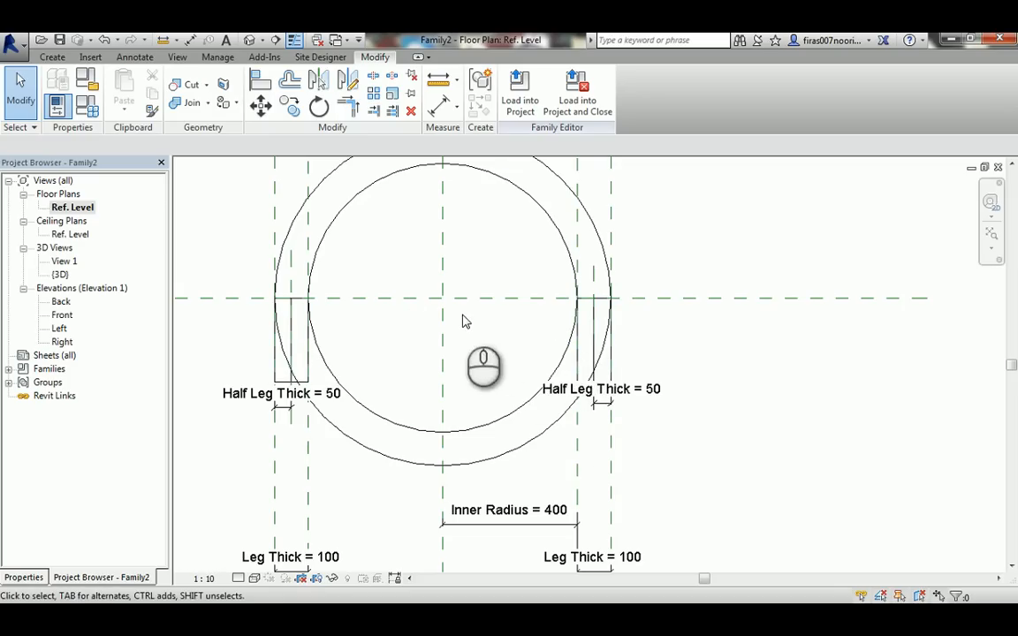
pyautogui.click(583, 351)
pyautogui.click(265, 286)
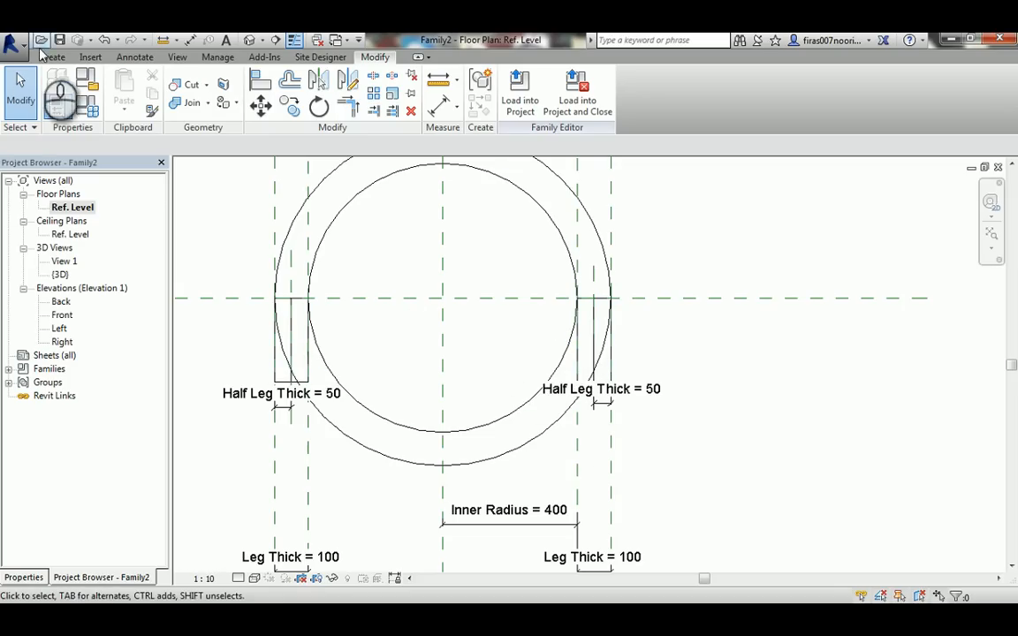
pyautogui.click(46, 58)
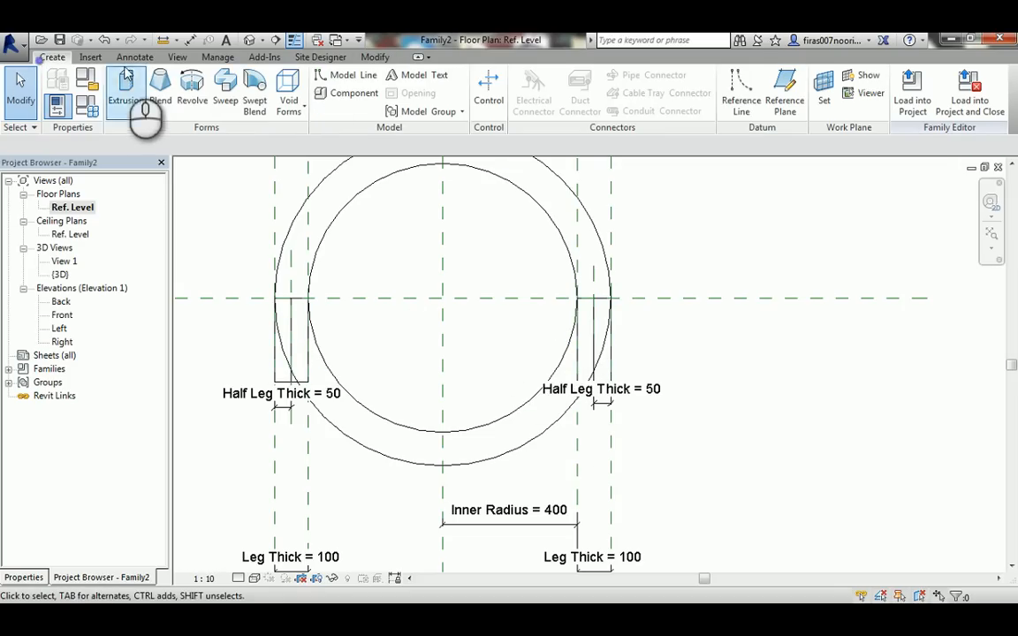
pyautogui.click(787, 88)
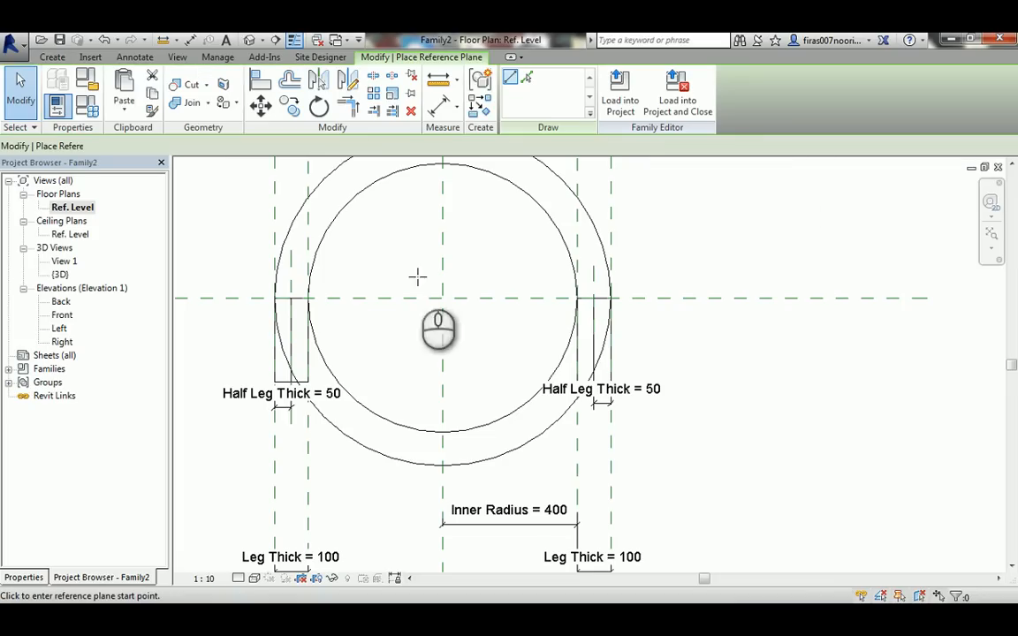
pyautogui.click(237, 289)
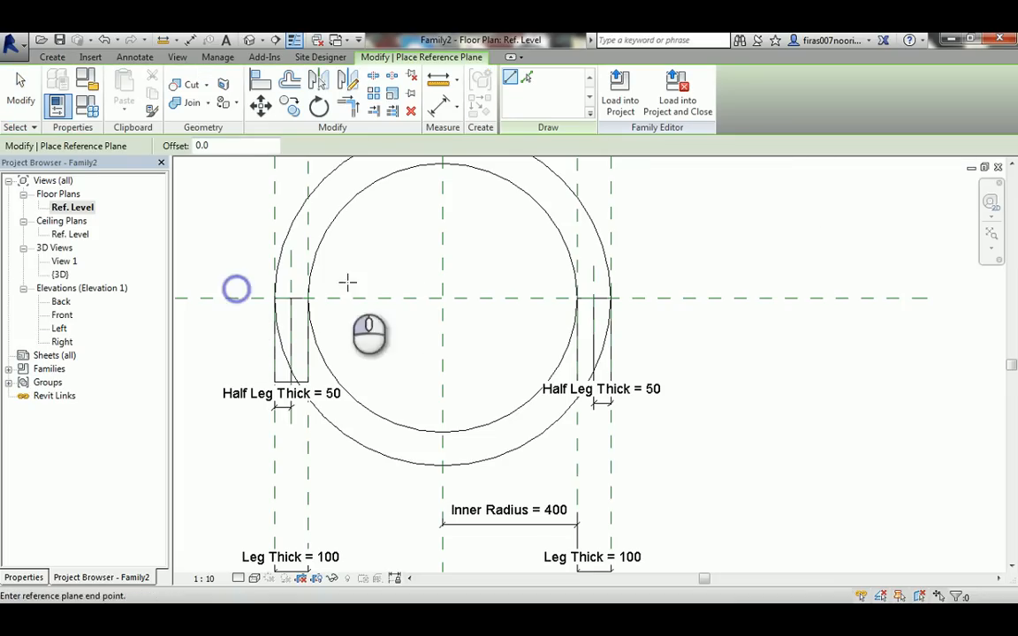
pyautogui.click(636, 288)
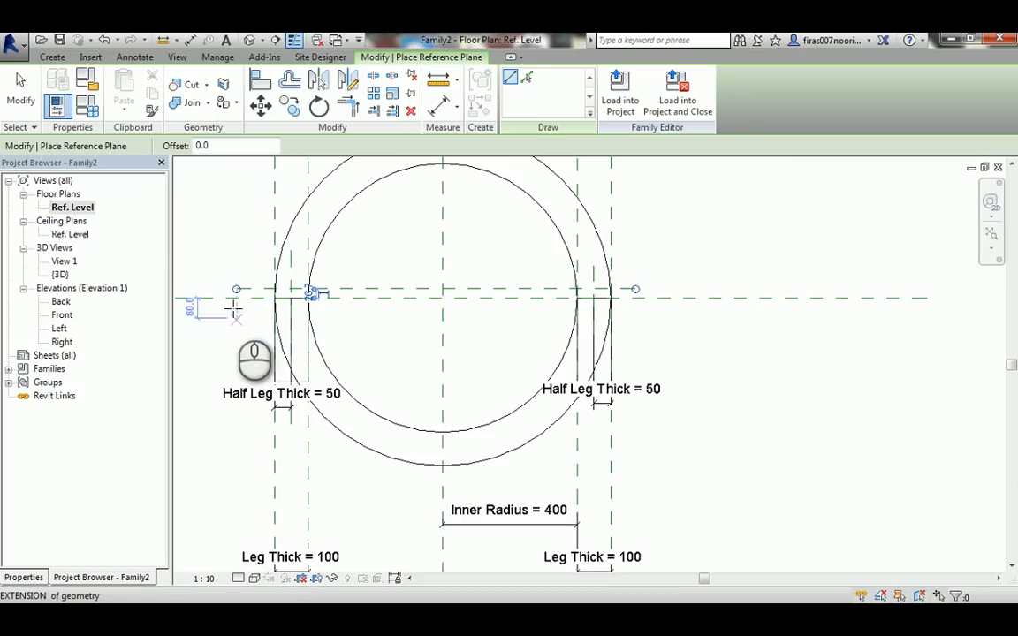
pyautogui.click(635, 304)
pyautogui.scroll(3, 630, 303)
pyautogui.press('Escape')
pyautogui.press('Escape')
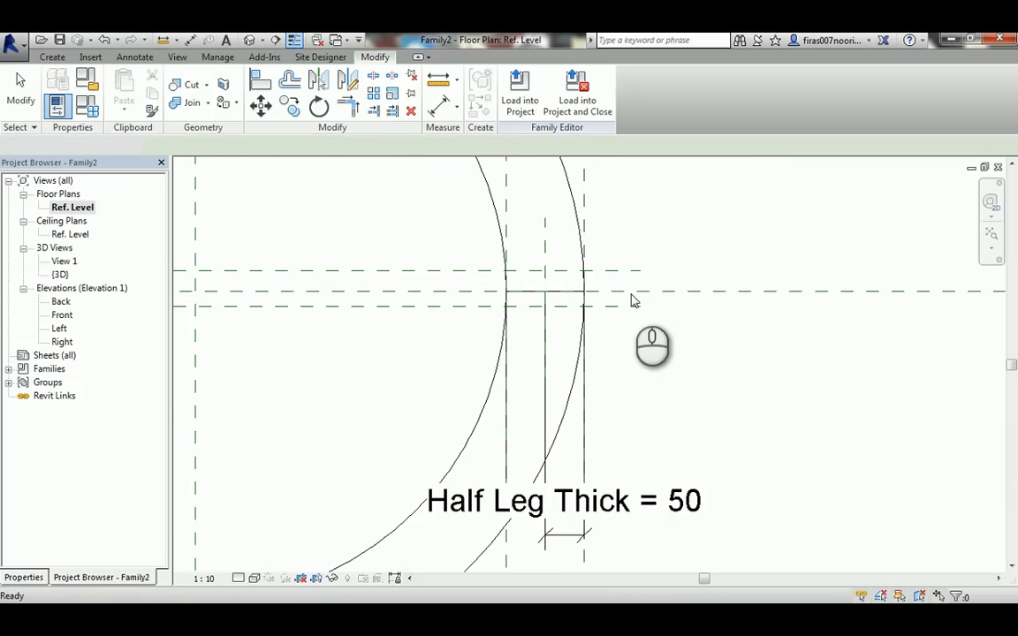
# Dimension the two new horizontal reference planes together with the centre plane and make the spacing equal.
pyautogui.press('d')
pyautogui.press('i')
pyautogui.click(618, 271)
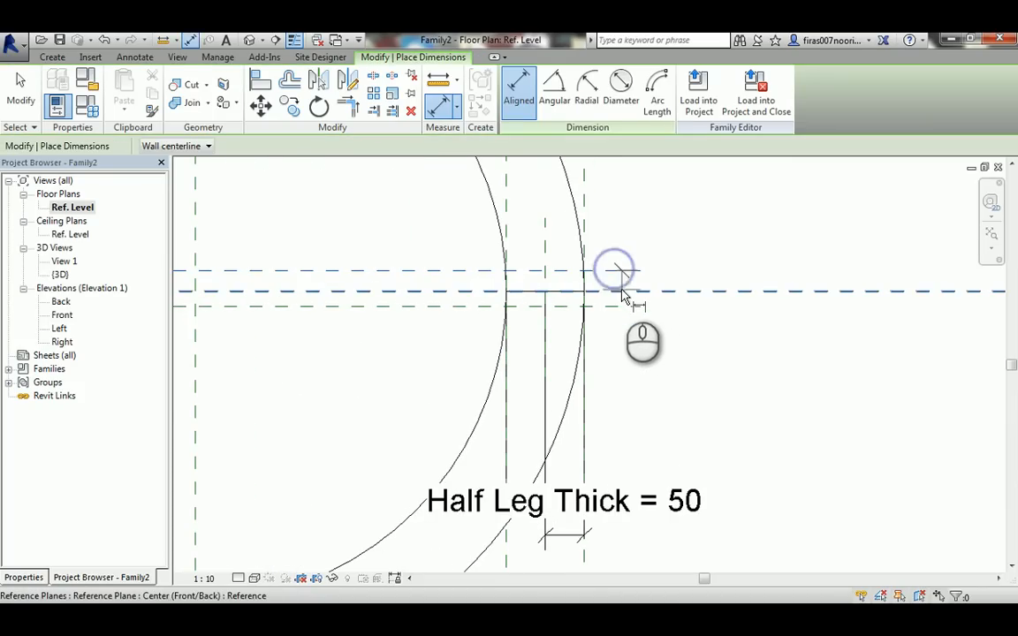
pyautogui.click(621, 290)
pyautogui.click(620, 306)
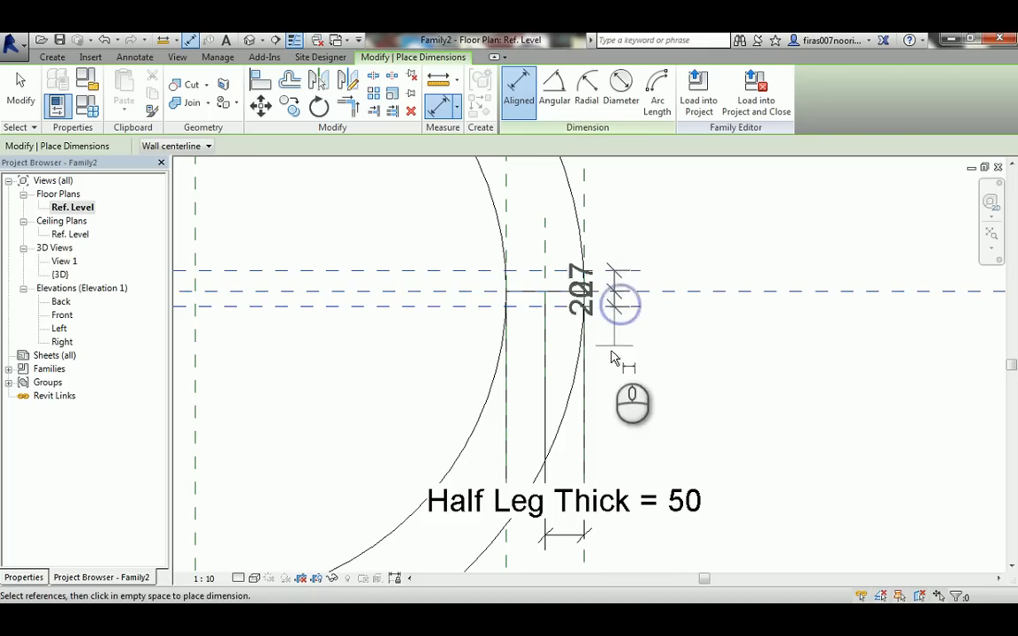
pyautogui.click(458, 356)
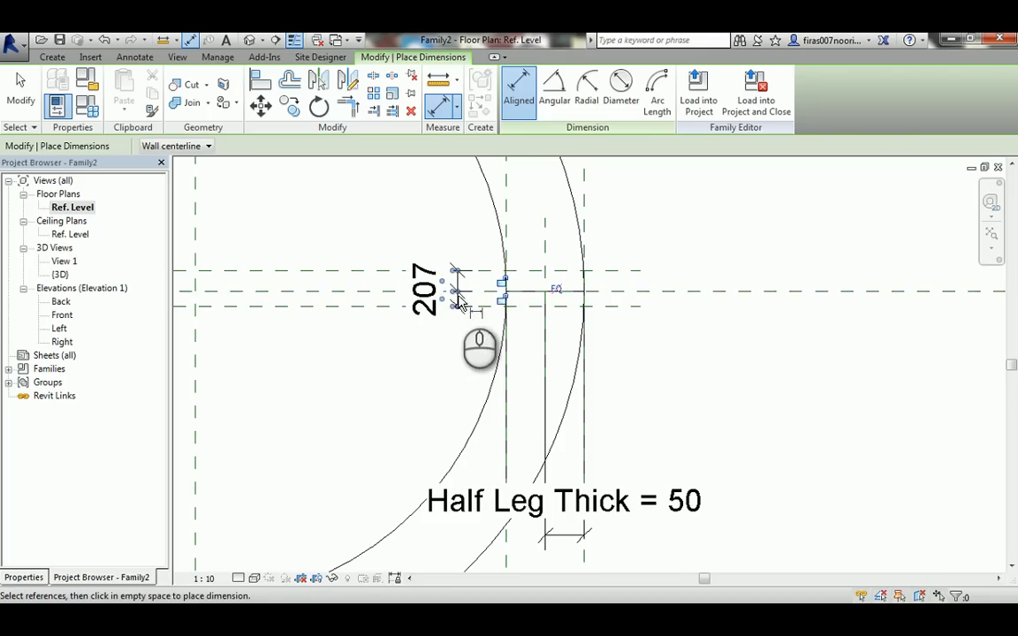
pyautogui.click(556, 289)
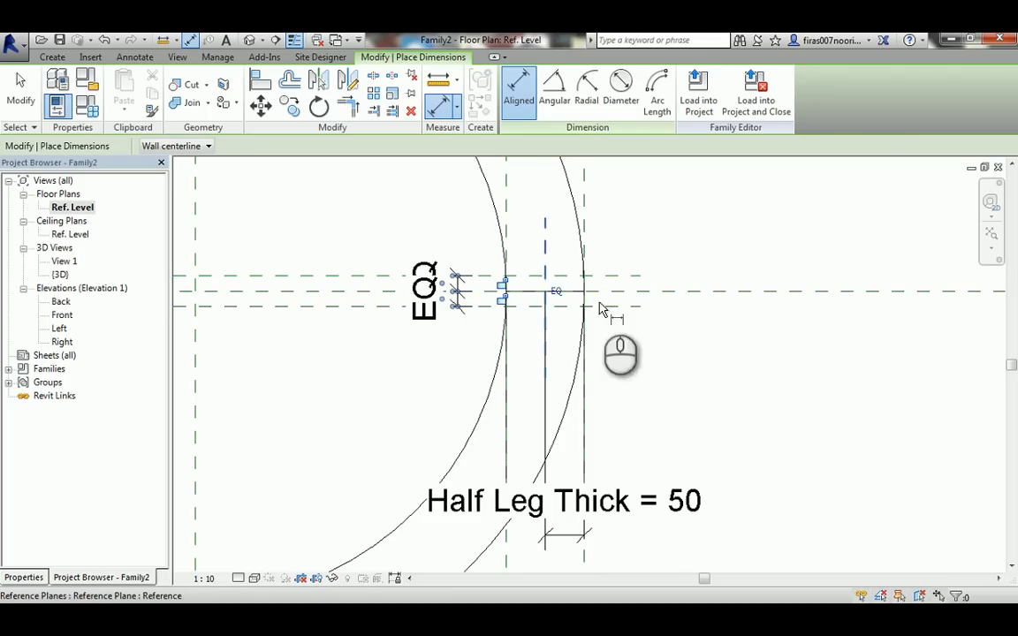
# Dimension the overall distance between the two outer horizontal planes and label it with the Thickness parameter.
pyautogui.click(640, 279)
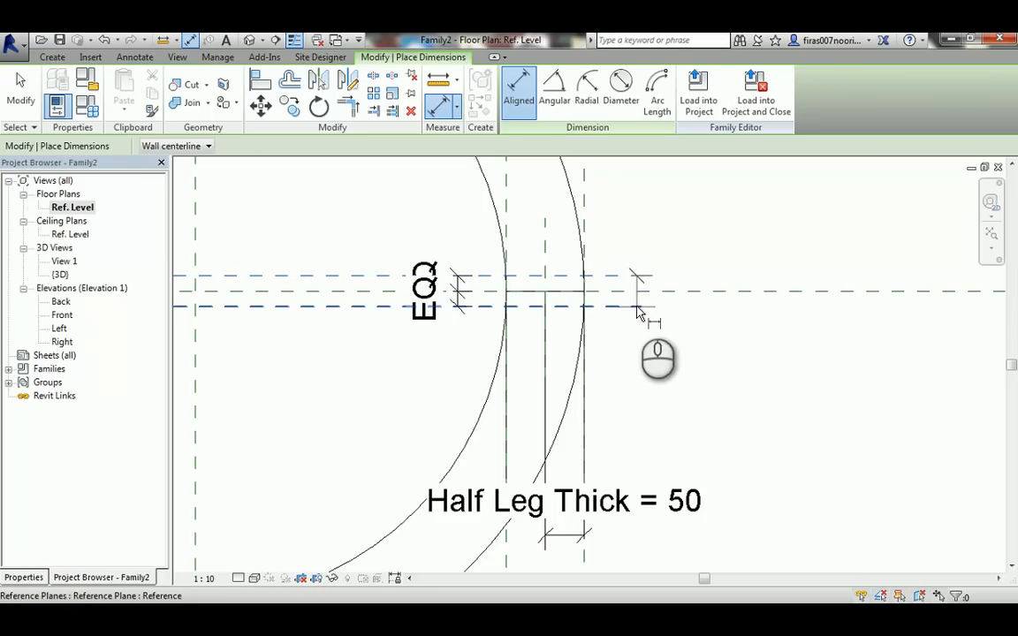
pyautogui.click(639, 307)
pyautogui.click(731, 334)
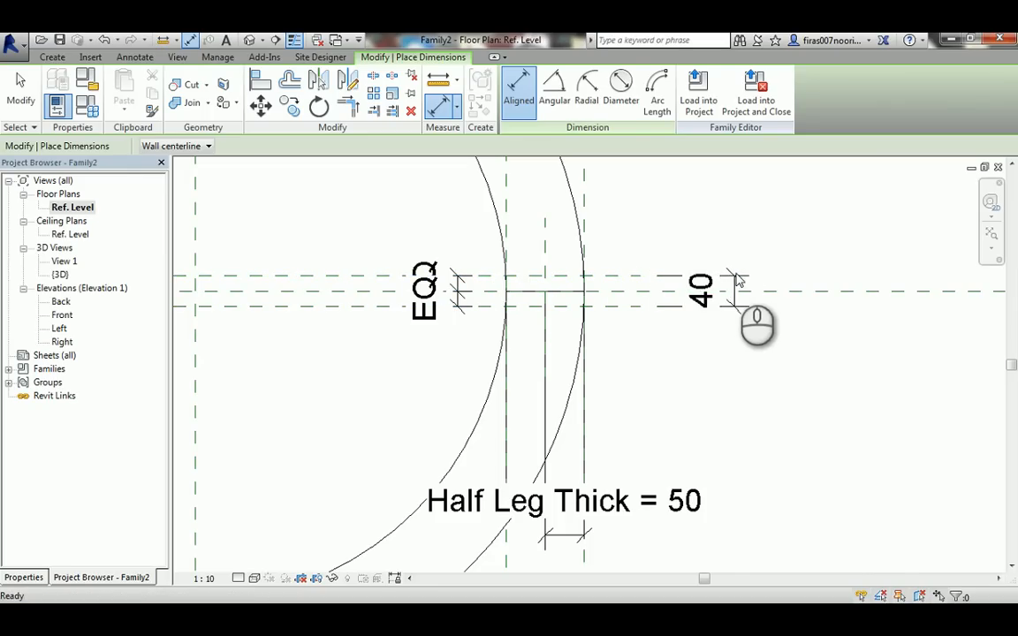
pyautogui.press('Escape')
pyautogui.press('Escape')
pyautogui.click(735, 280)
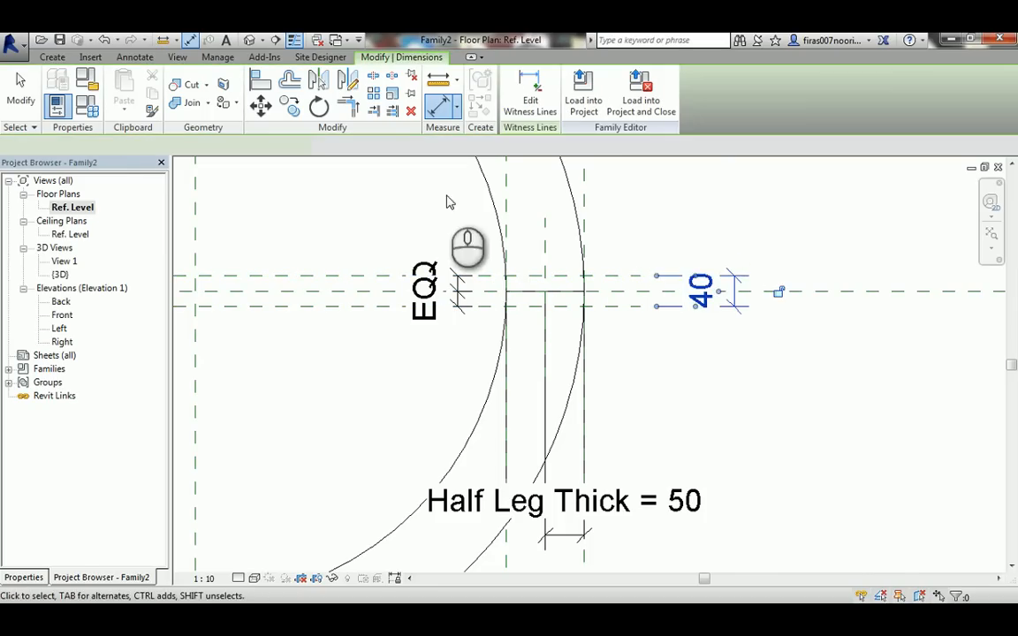
pyautogui.click(382, 147)
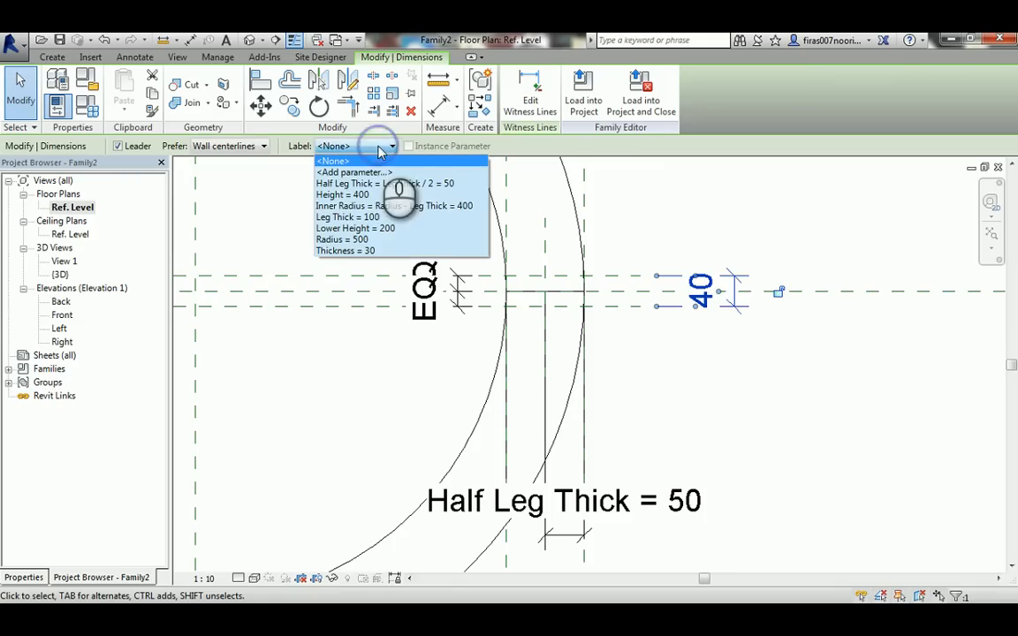
pyautogui.click(341, 253)
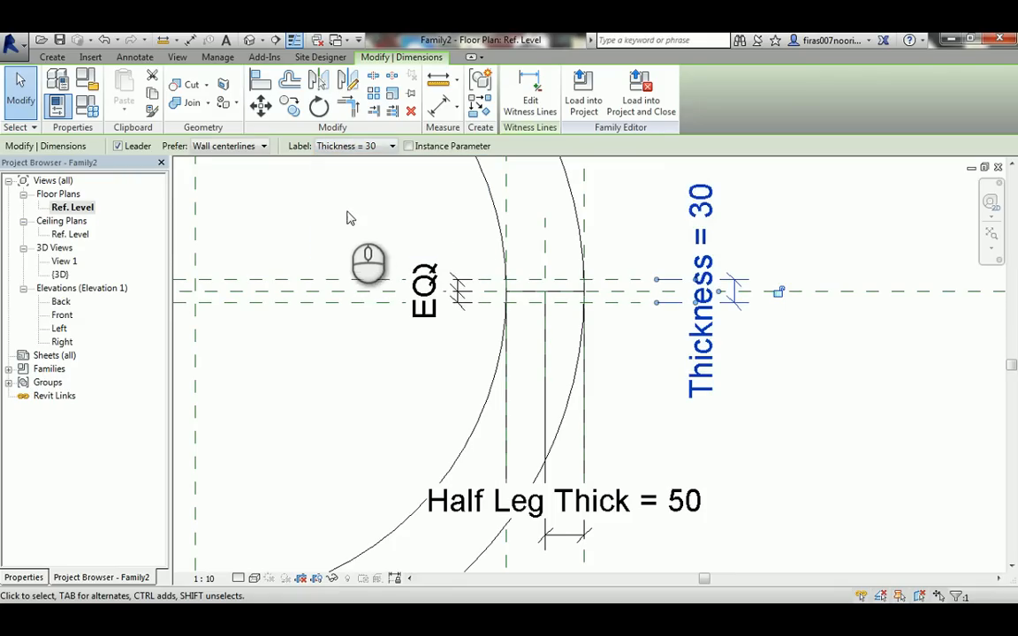
pyautogui.click(348, 208)
# Bring both ends of the leg extrusion to the horizontal reference planes on either side of the centre plane and lock them there.
pyautogui.scroll(-2, 324, 213)
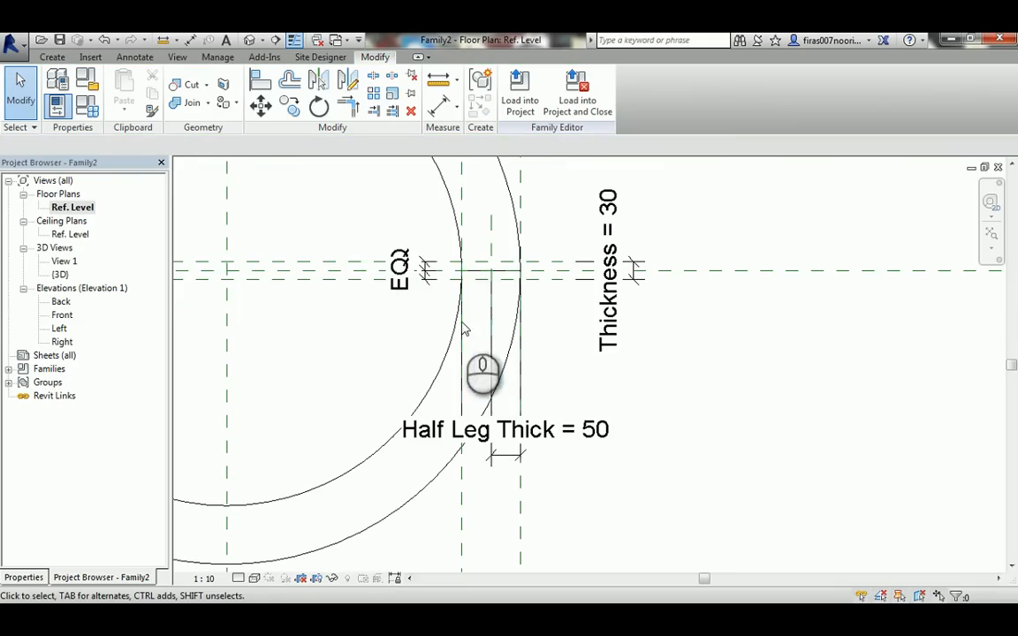
pyautogui.click(522, 356)
pyautogui.scroll(2, 488, 252)
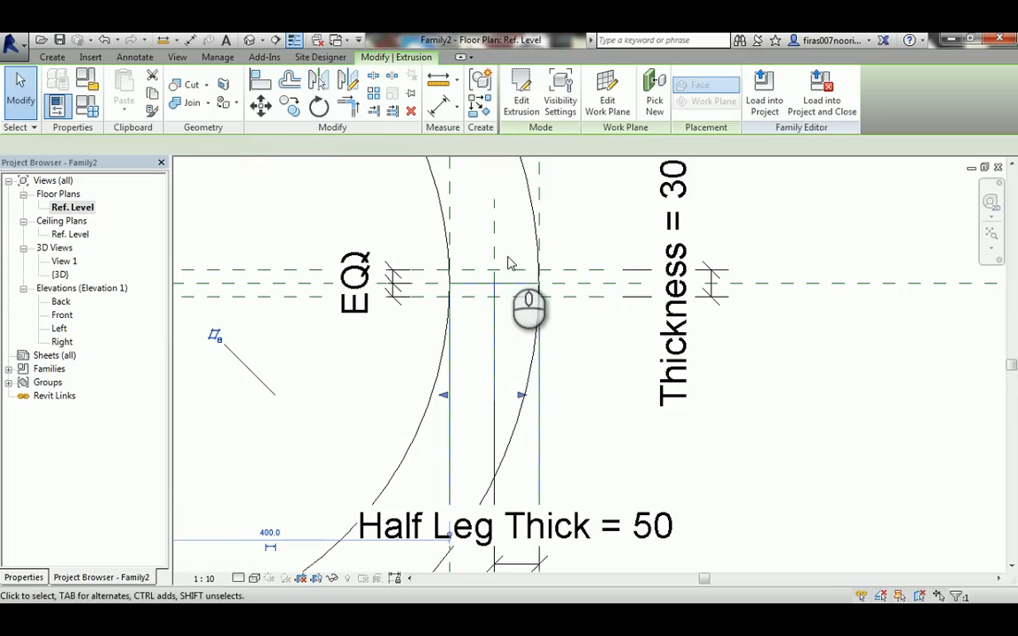
pyautogui.moveTo(327, 264); pyautogui.dragTo(661, 273, button='middle')
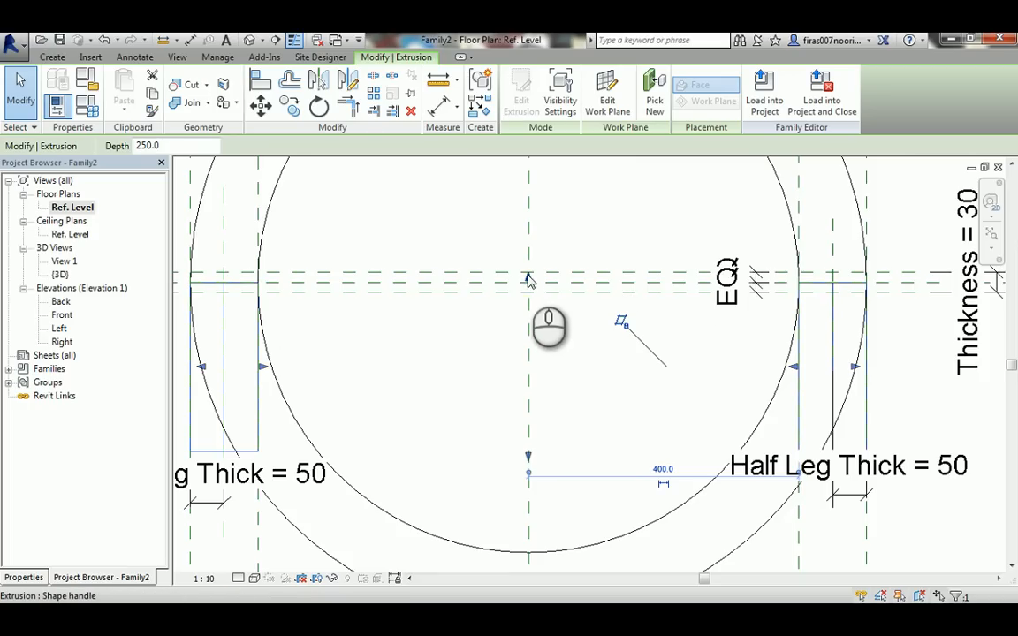
pyautogui.moveTo(527, 277); pyautogui.dragTo(531, 275)
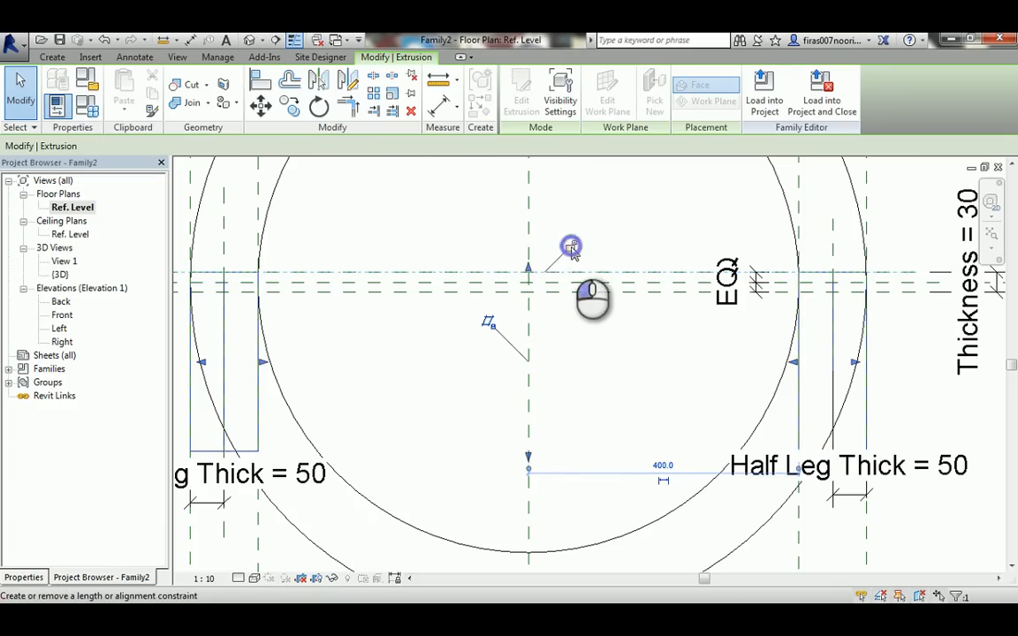
pyautogui.moveTo(528, 457); pyautogui.dragTo(528, 294)
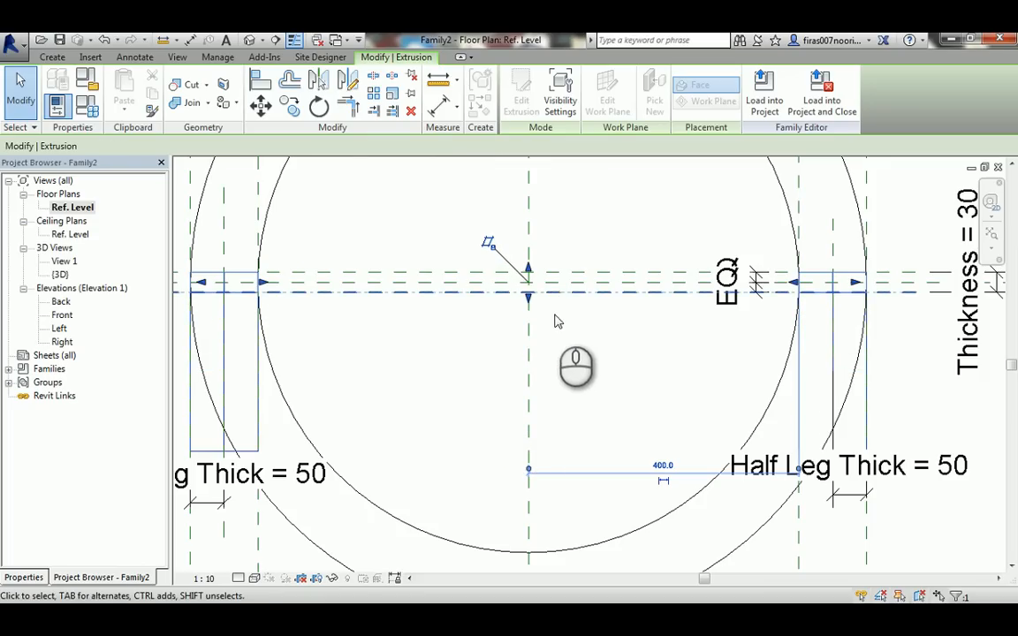
pyautogui.click(513, 320)
pyautogui.click(448, 348)
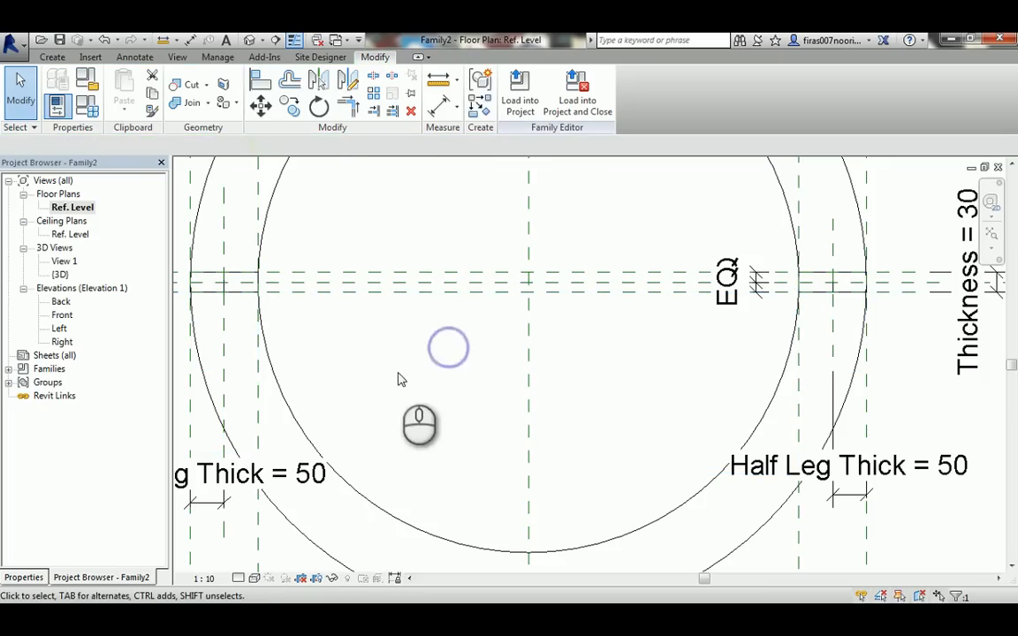
# View the table in 3D, set the Thickness parameter to 320 and apply it to the family.
pyautogui.click(250, 40)
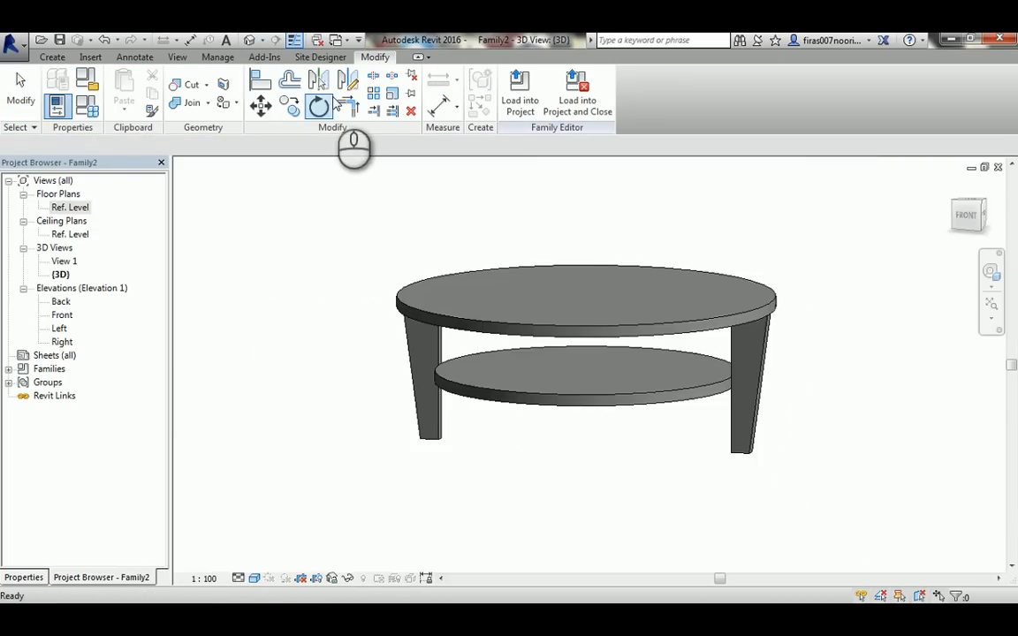
pyautogui.moveTo(616, 362)
pyautogui.keyDown('shift'); pyautogui.mouseDown(button='middle')
pyautogui.moveTo(560, 368)
pyautogui.moveTo(735, 350)
pyautogui.moveTo(619, 371)
pyautogui.mouseUp(button='middle'); pyautogui.keyUp('shift')
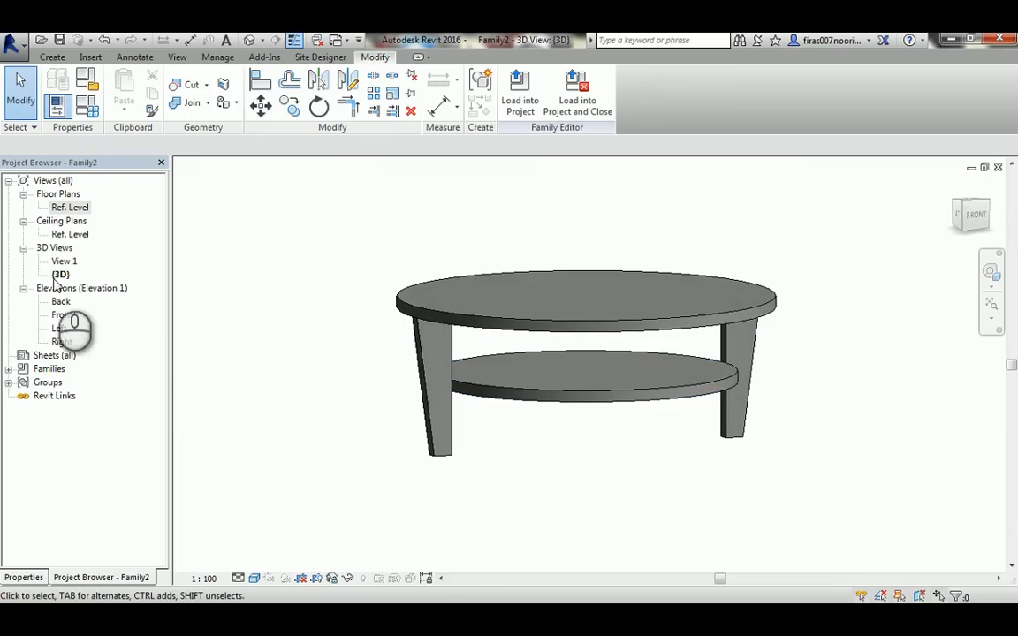
pyautogui.click(88, 107)
pyautogui.click(173, 275)
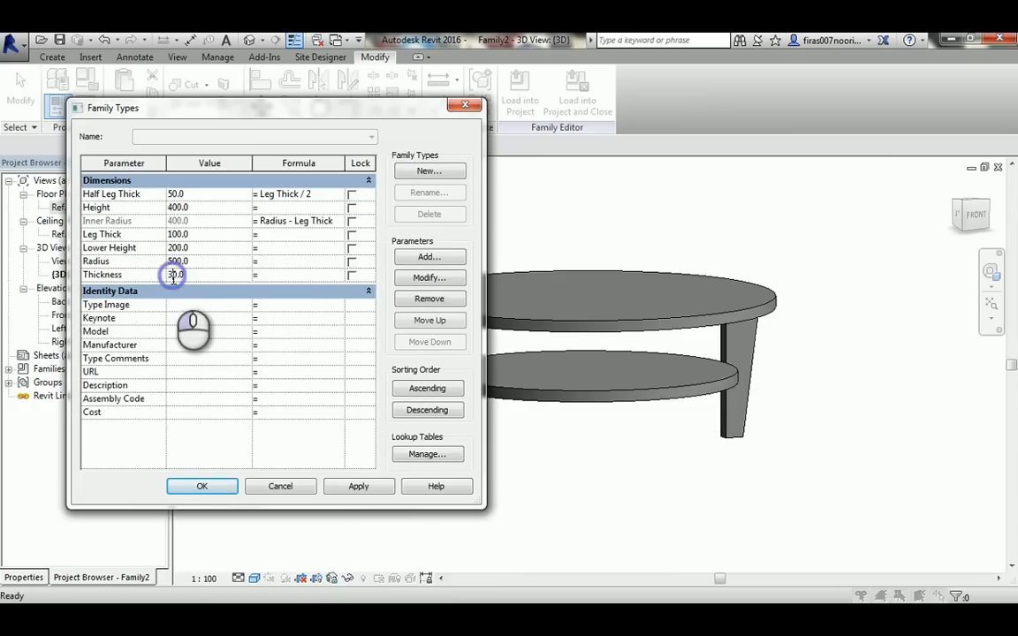
pyautogui.write('32')
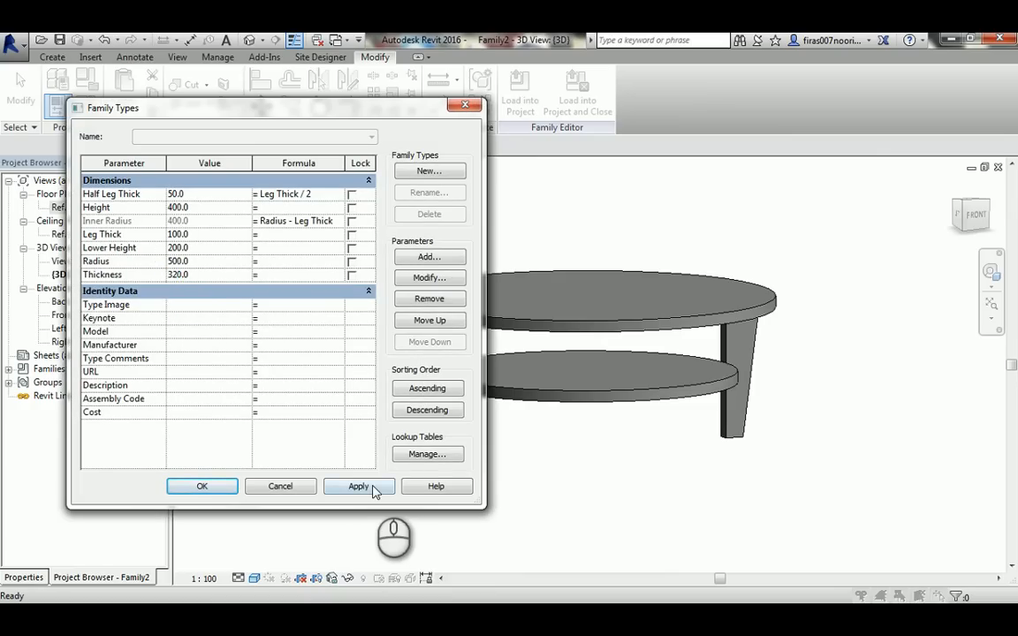
pyautogui.click(374, 492)
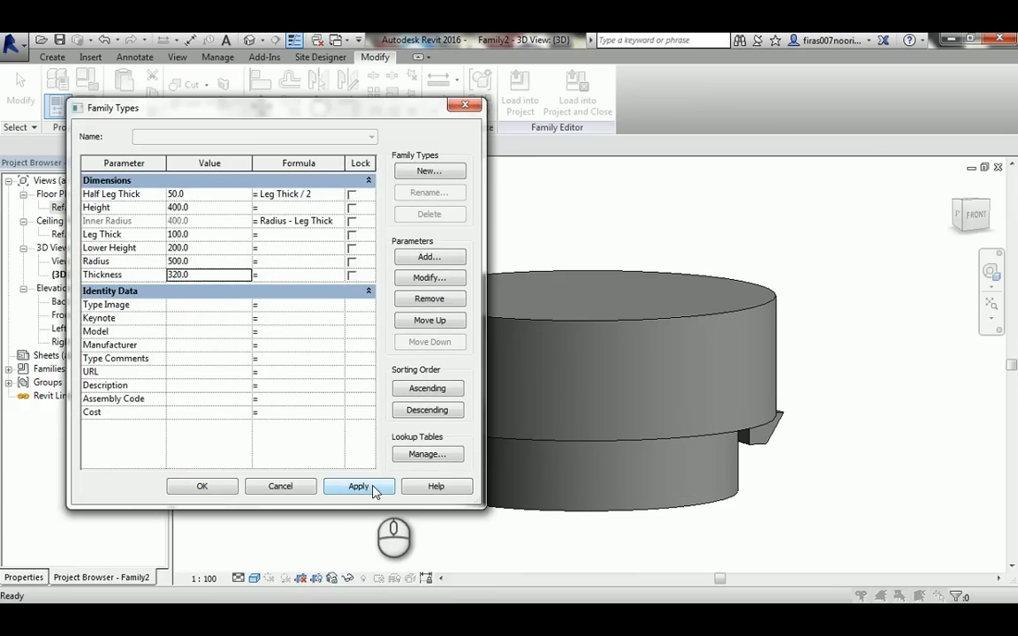
# Set the Thickness parameter to 20, apply it and close the family types settings.
pyautogui.click(175, 275)
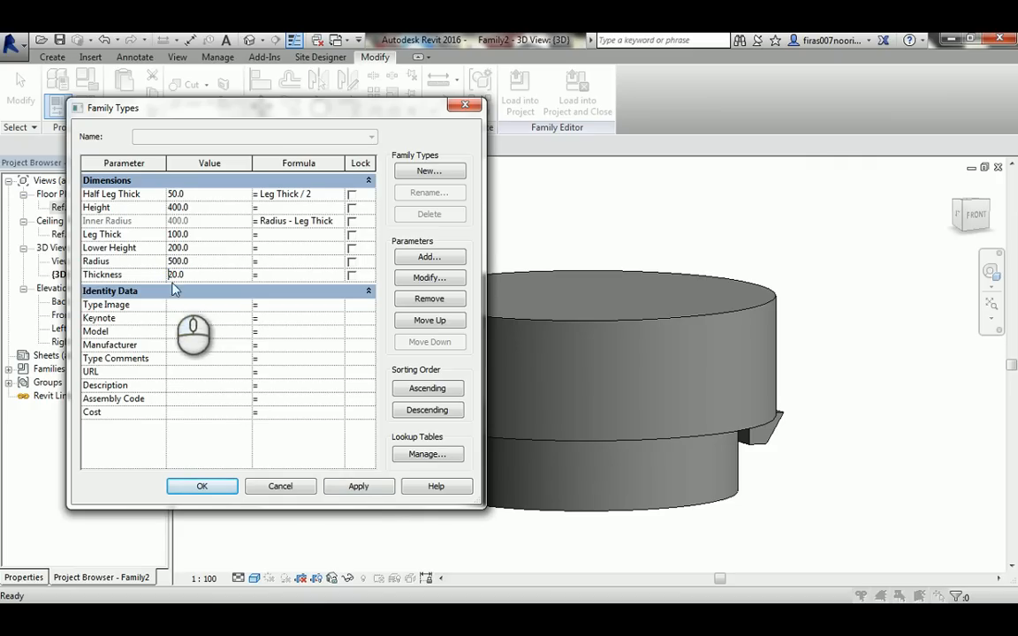
pyautogui.click(354, 486)
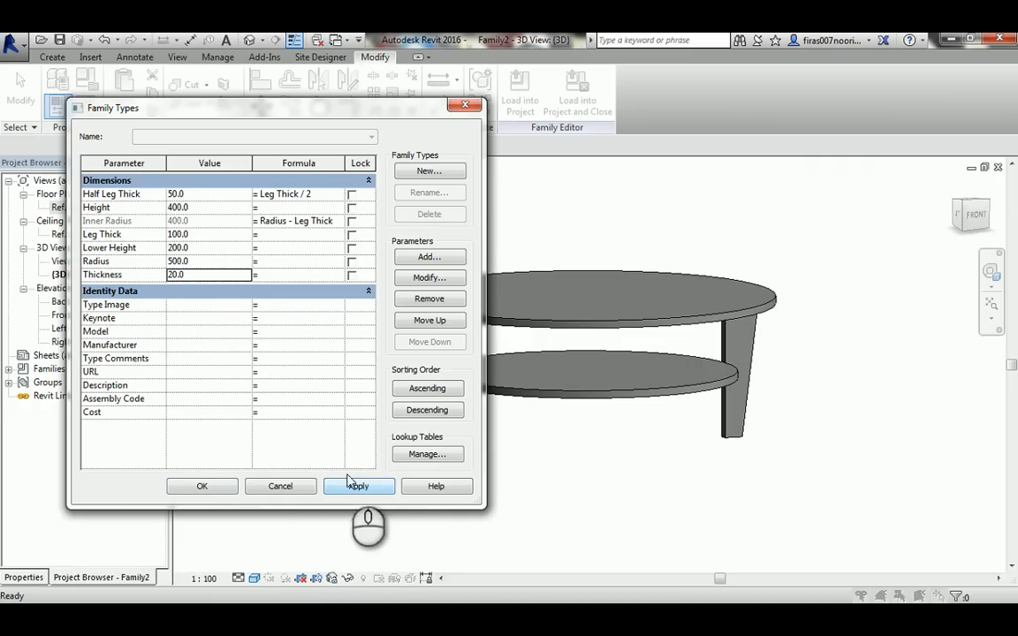
pyautogui.click(201, 488)
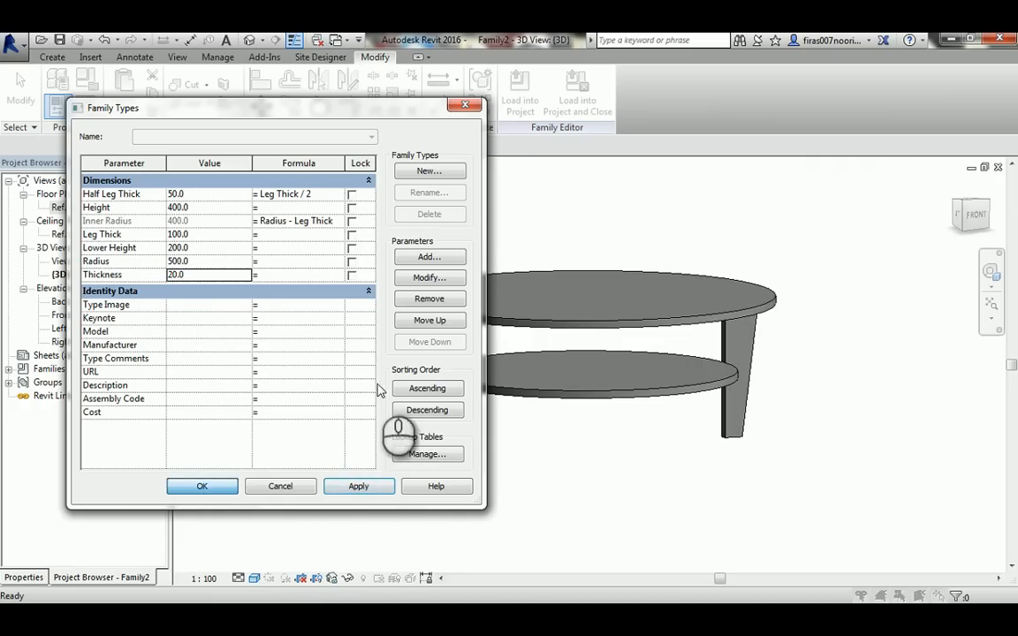
# Set the Thickness parameter to 30, apply it to the family and view the updated table in 3D.
pyautogui.scroll(2, 567, 345)
pyautogui.scroll(2, 561, 331)
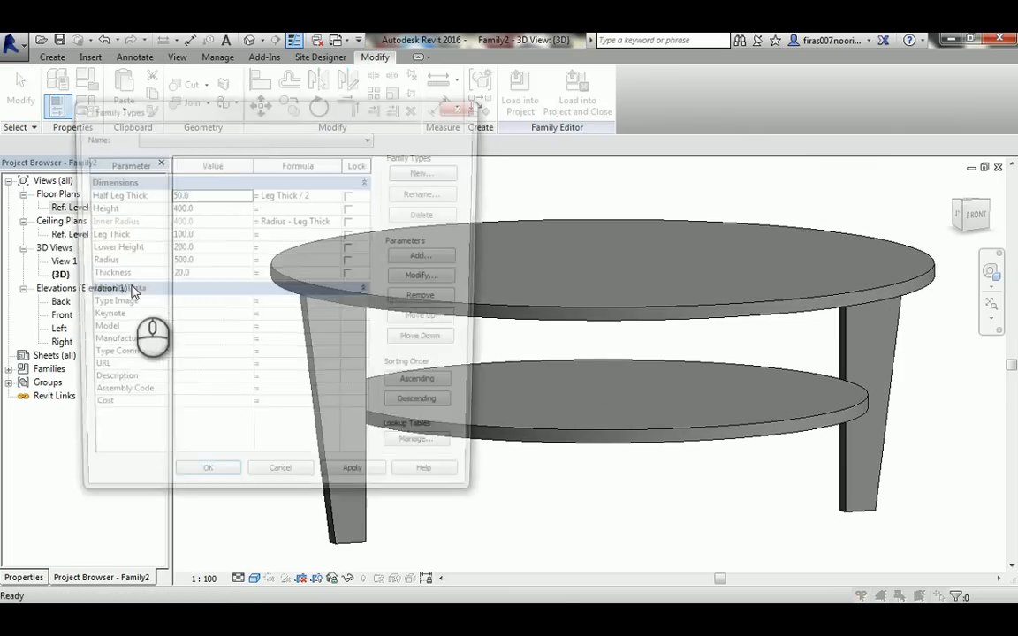
pyautogui.click(175, 275)
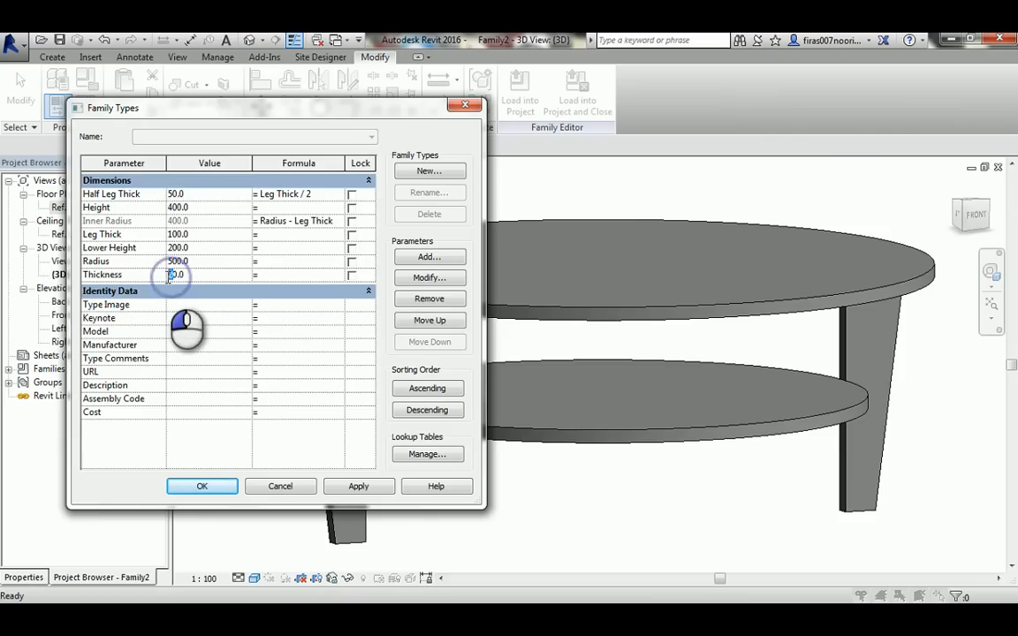
pyautogui.click(363, 487)
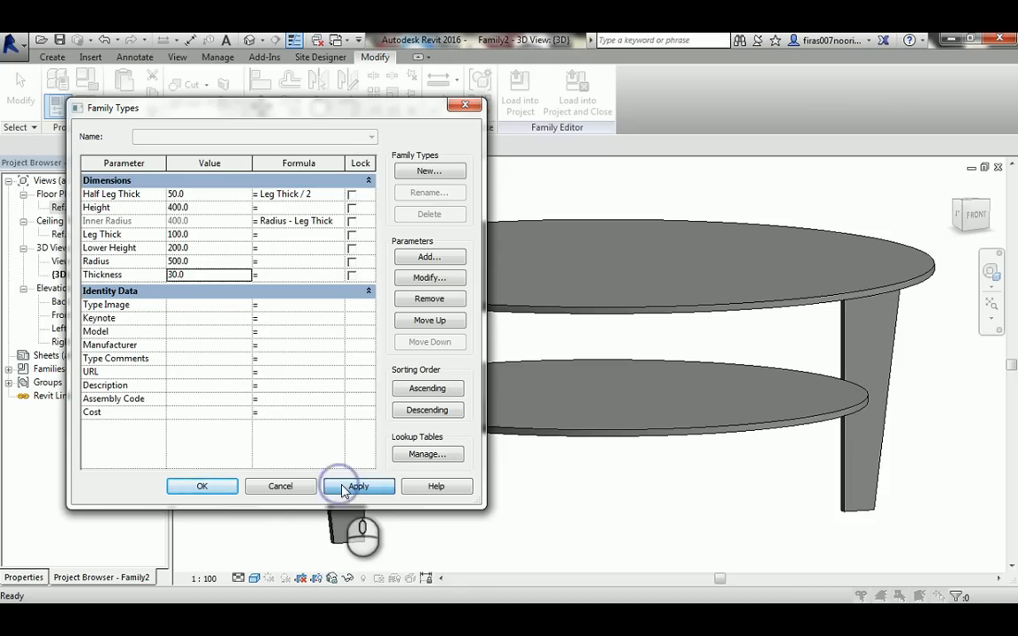
pyautogui.click(206, 487)
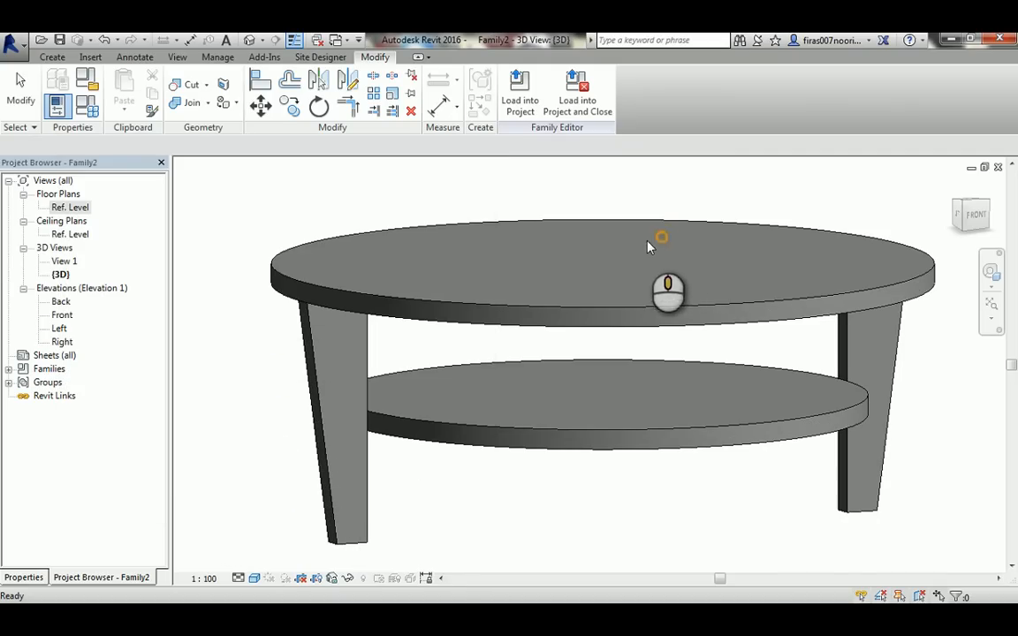
pyautogui.keyDown('shift'); pyautogui.moveTo(643, 272); pyautogui.dragTo(663, 282, button='middle'); pyautogui.keyUp('shift')
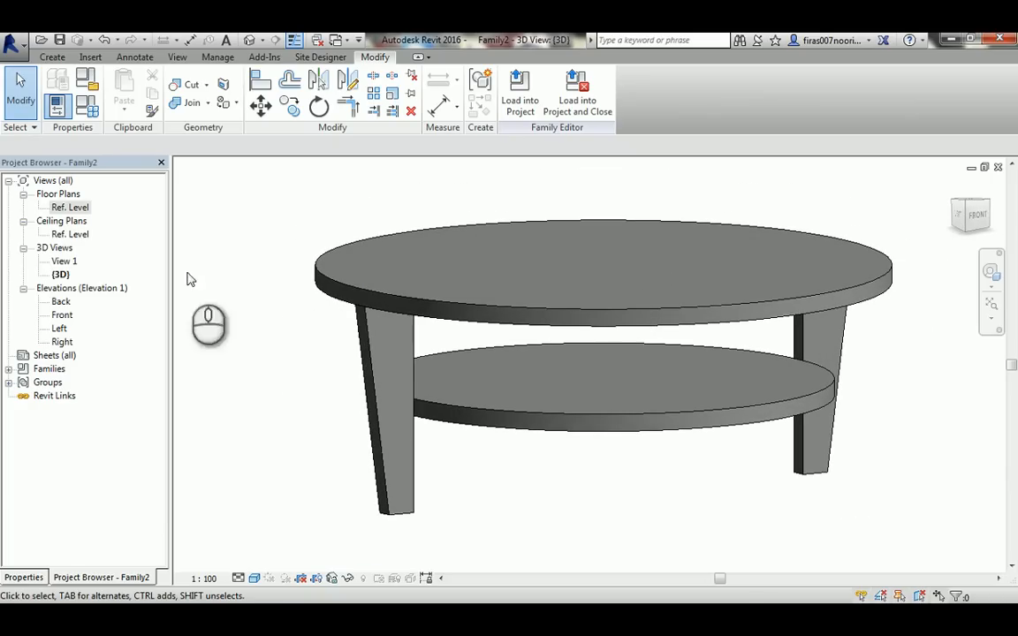
# In the Ref. Level floor plan, draw a horizontal reference plane about 530 mm above the centre plane, just beyond the outer circle.
pyautogui.click(71, 208)
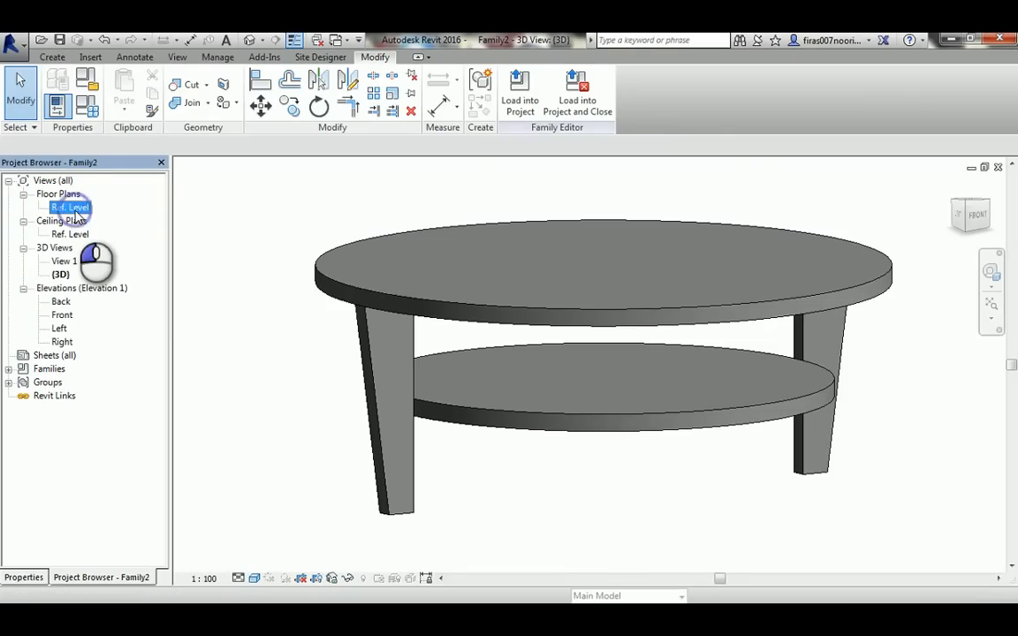
pyautogui.doubleClick(81, 209)
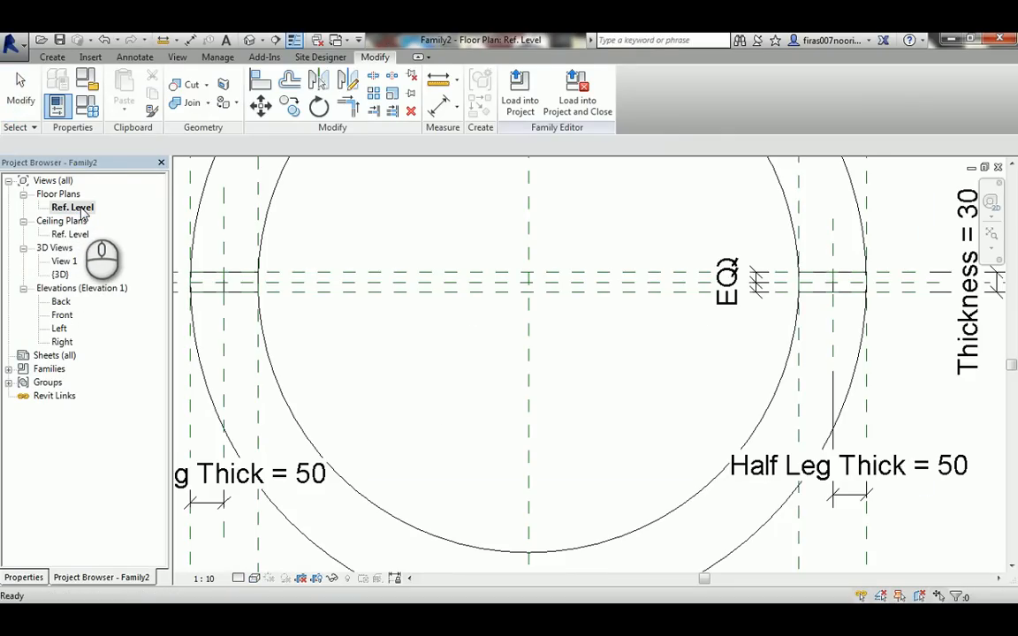
pyautogui.scroll(-3, 571, 330)
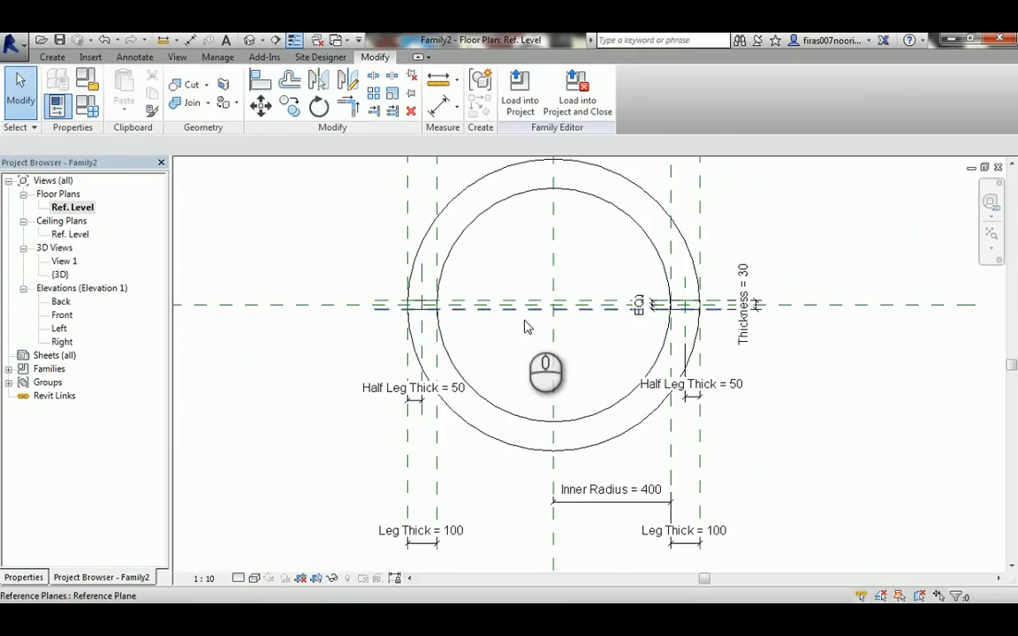
pyautogui.moveTo(548, 264); pyautogui.dragTo(519, 302, button='middle')
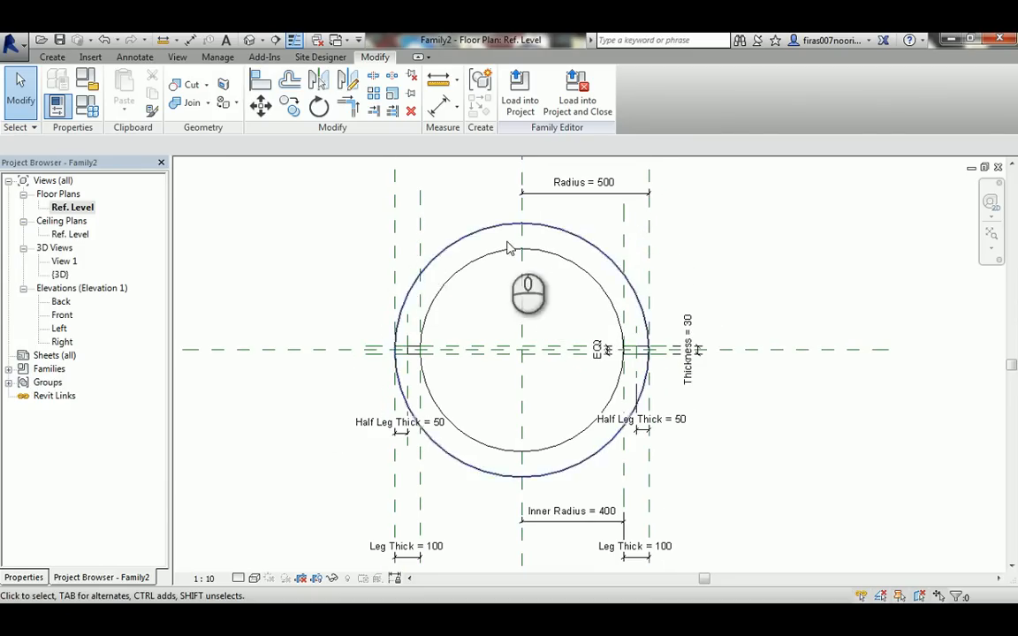
pyautogui.click(52, 56)
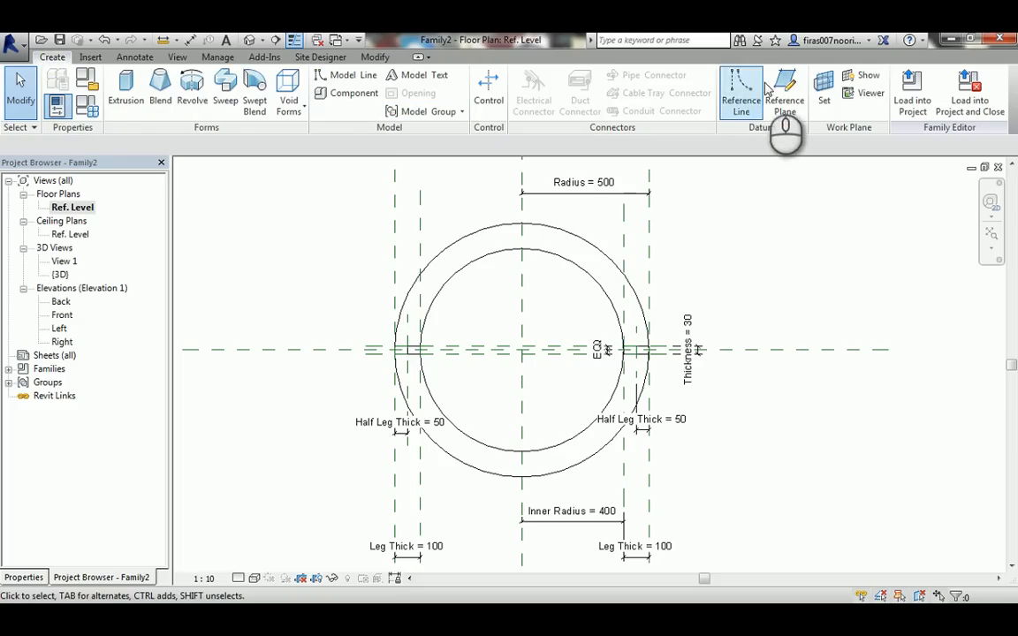
pyautogui.click(783, 95)
pyautogui.click(347, 216)
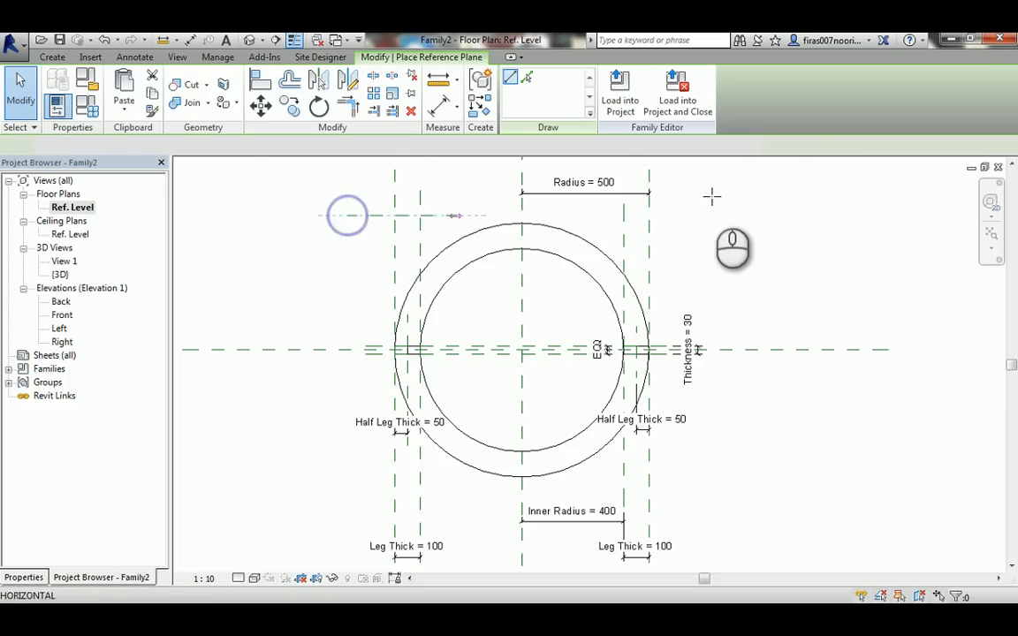
pyautogui.click(729, 214)
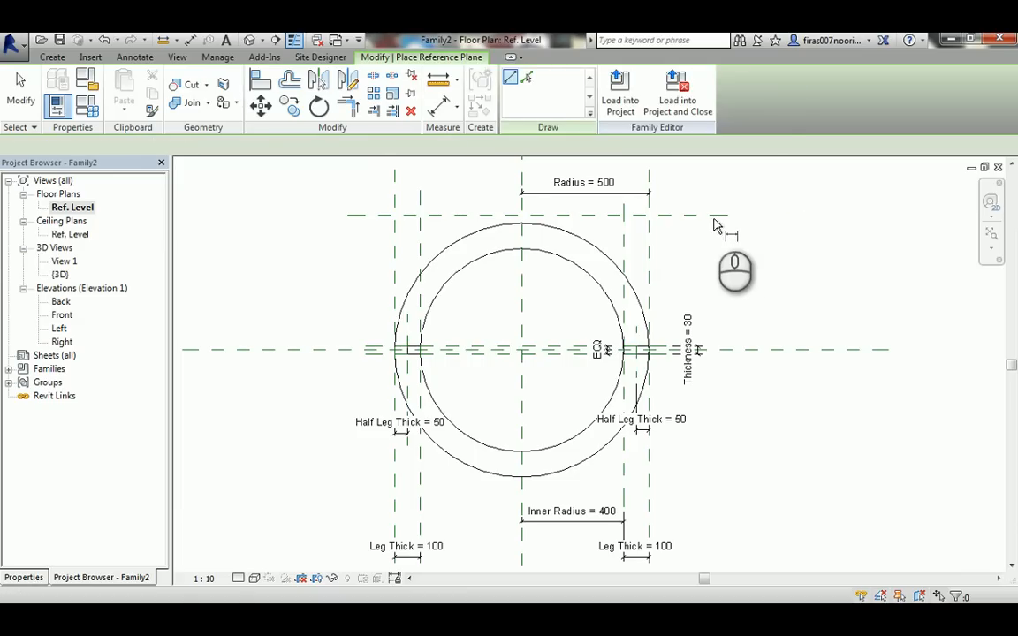
# Add an aligned dimension between the new upper reference plane and the horizontal centre plane, placed beside the table.
pyautogui.press('d')
pyautogui.press('i')
pyautogui.click(713, 217)
pyautogui.click(723, 351)
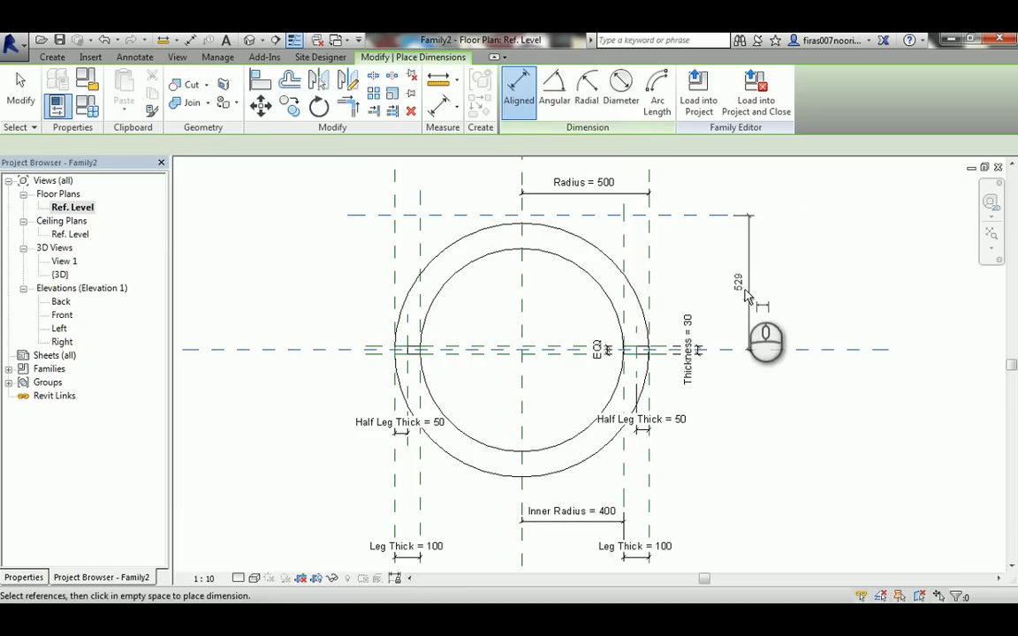
pyautogui.click(751, 241)
pyautogui.press('Escape')
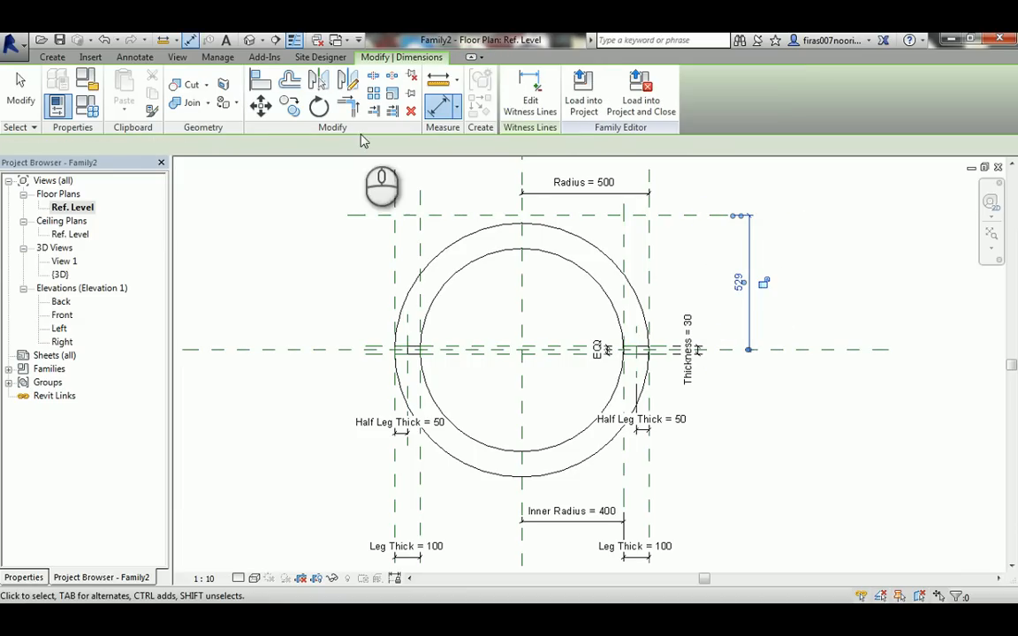
# Label the upper reference plane's dimension with the Radius parameter and draw a horizontal reference plane about 80 mm below that plane.
pyautogui.click(372, 149)
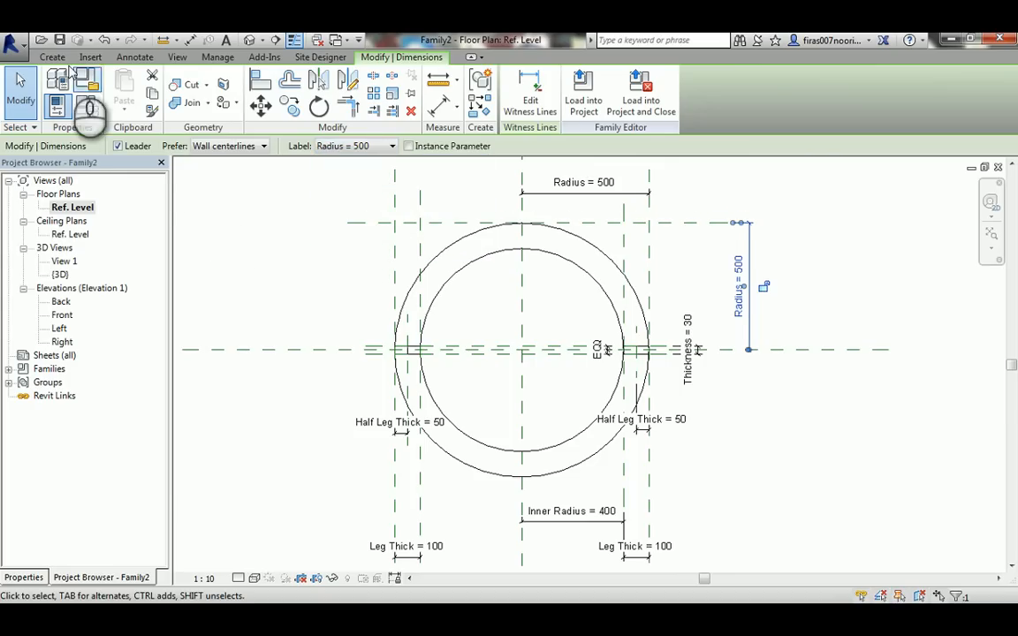
pyautogui.click(53, 59)
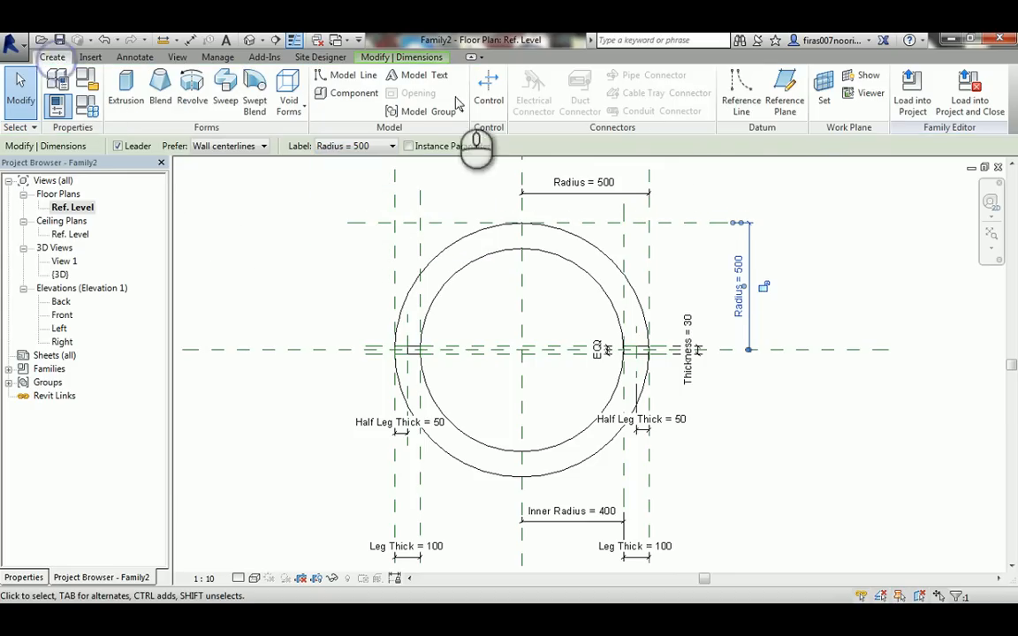
pyautogui.click(347, 242)
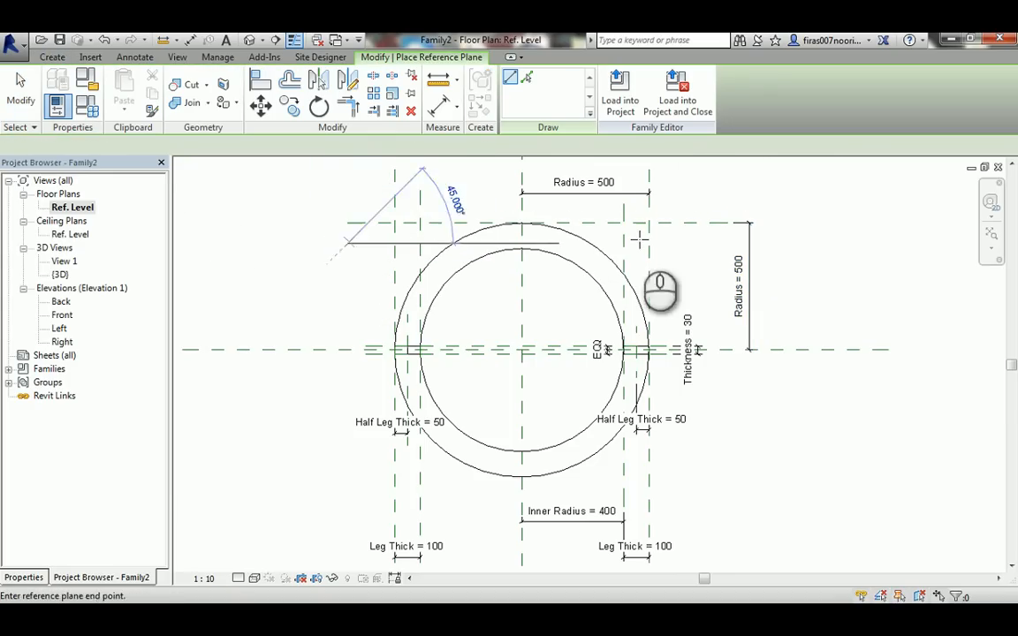
pyautogui.click(670, 242)
# Dimension the gap between the two upper horizontal reference planes and label it with the Leg Thick parameter.
pyautogui.press('d')
pyautogui.press('i')
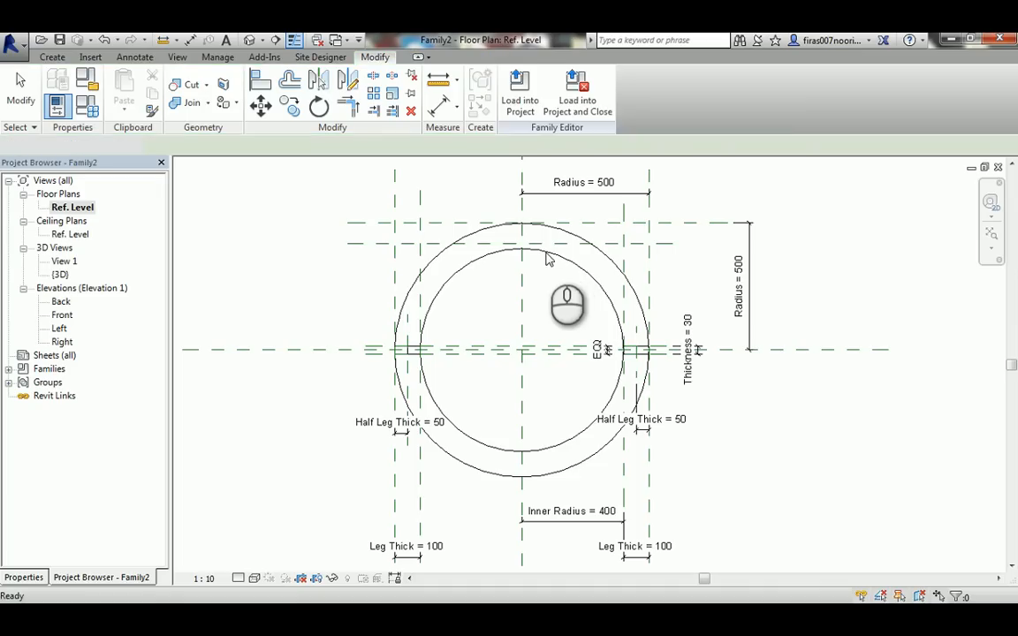
pyautogui.click(379, 242)
pyautogui.click(382, 223)
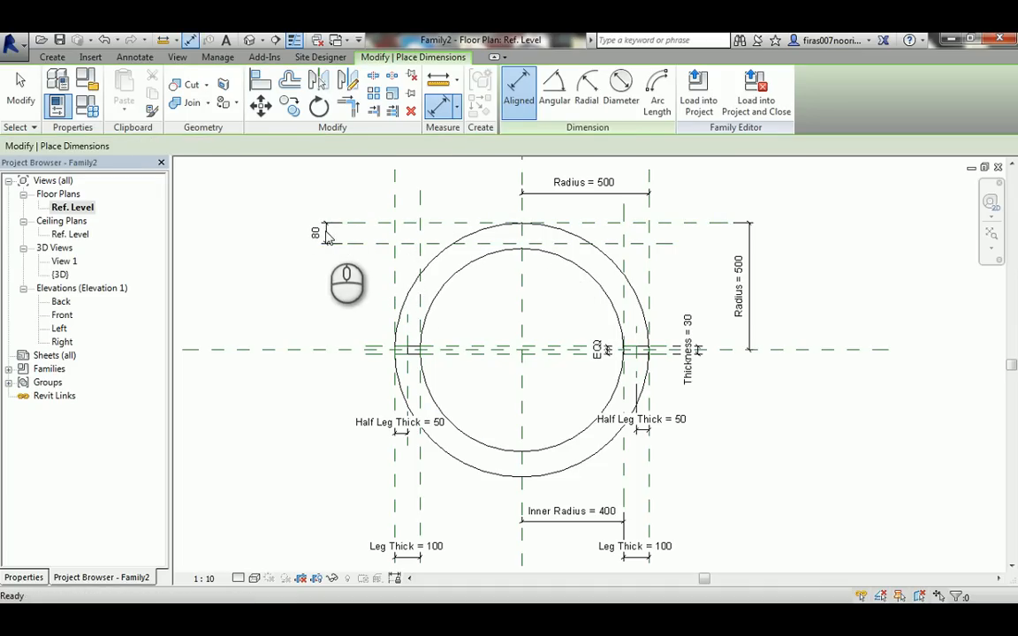
pyautogui.click(328, 237)
pyautogui.press('Escape')
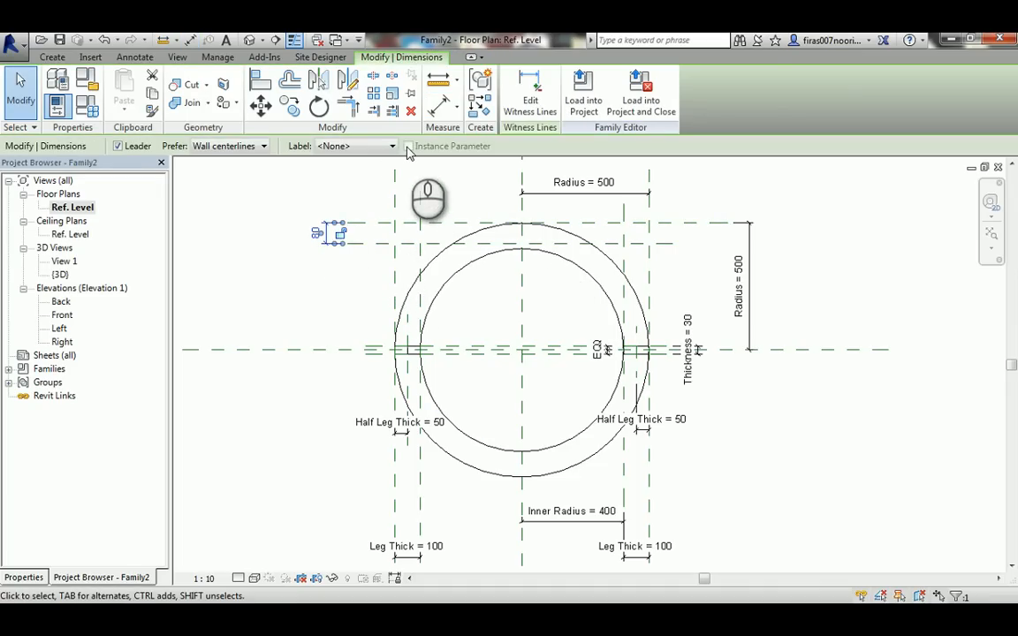
pyautogui.click(380, 146)
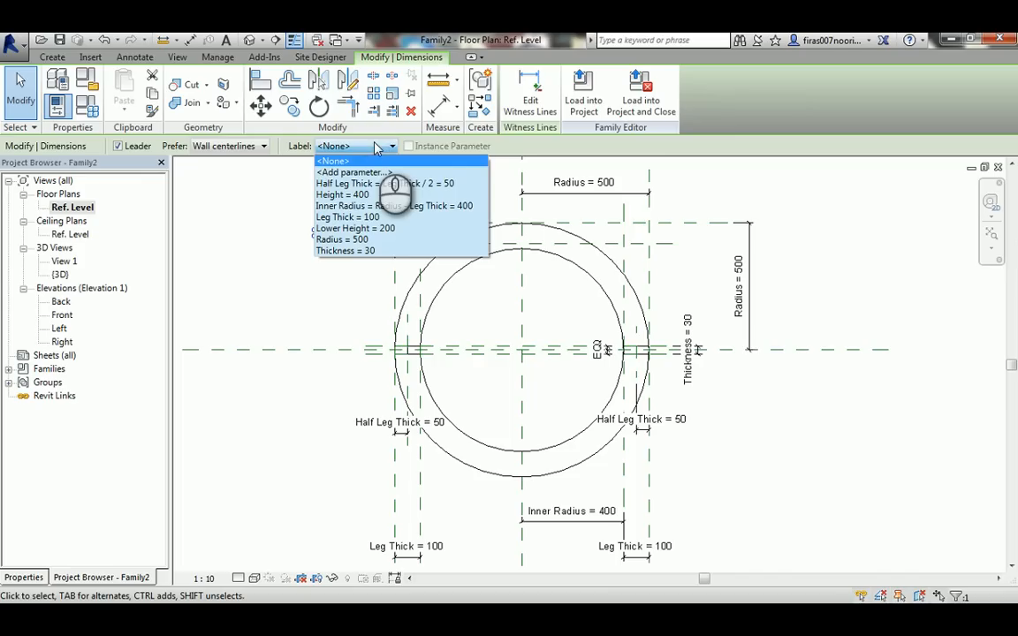
pyautogui.click(358, 218)
pyautogui.click(245, 270)
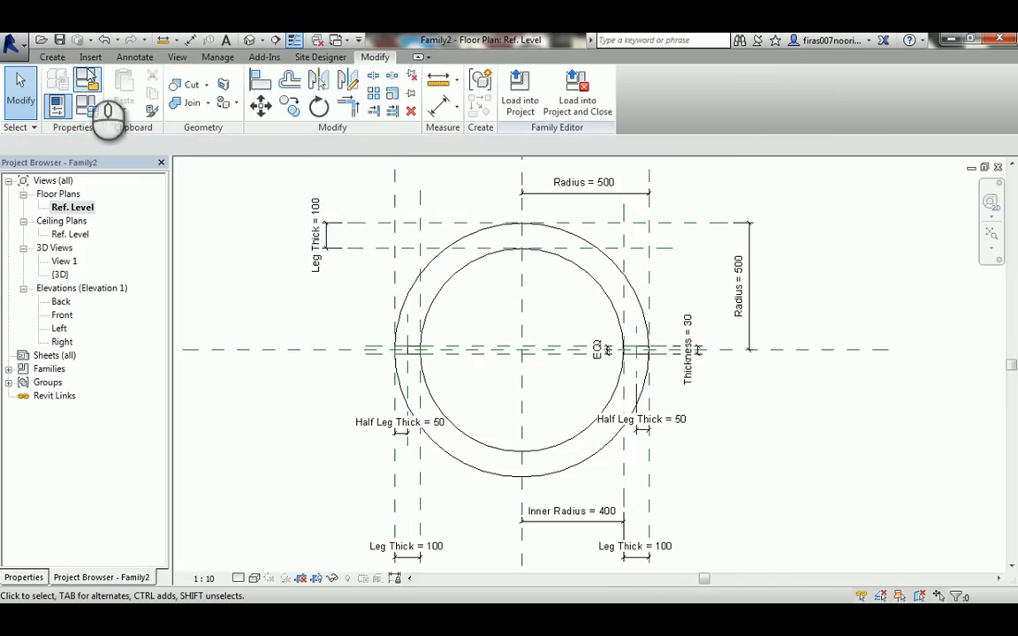
# Draw a horizontal reference plane just below the outer circle, about 523 mm below the centre plane.
pyautogui.click(52, 57)
pyautogui.click(781, 93)
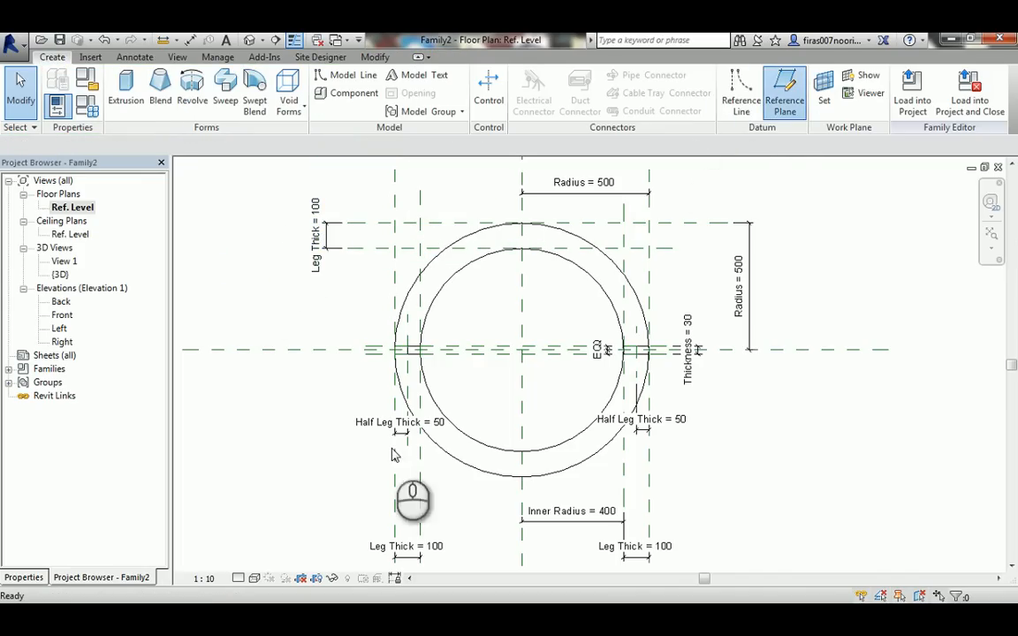
pyautogui.click(300, 483)
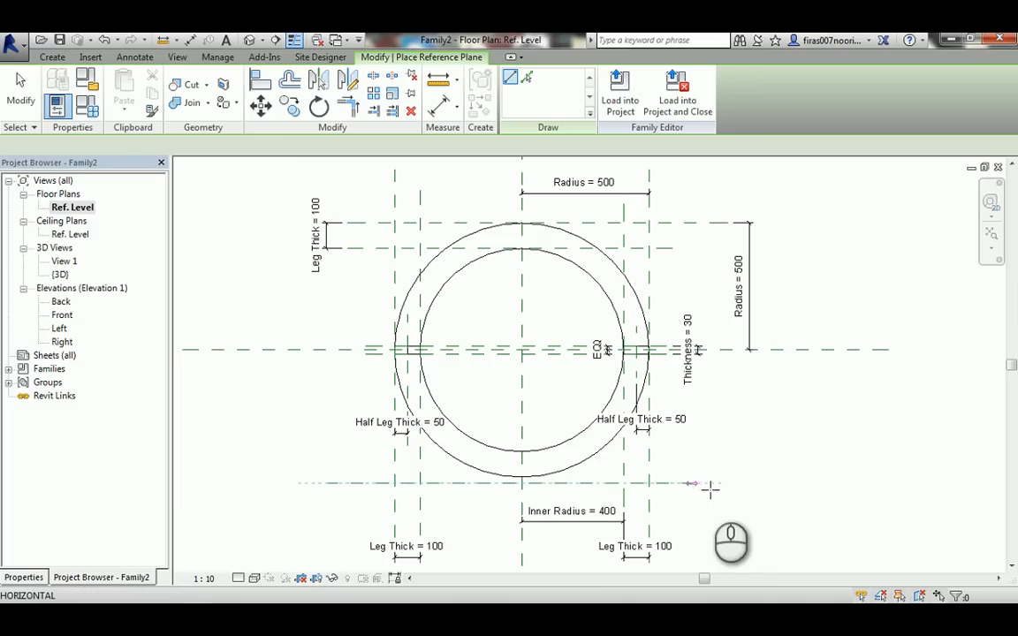
pyautogui.click(690, 489)
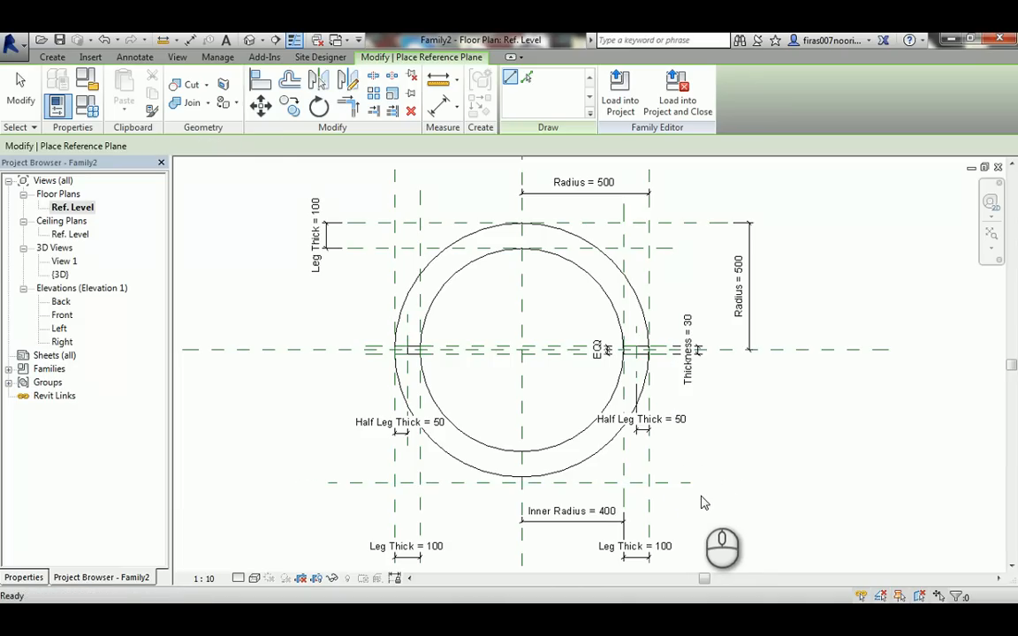
pyautogui.press('Escape')
pyautogui.press('Escape')
# Dimension from the centre plane to the lower reference plane and label the dimension with the Radius parameter.
pyautogui.press('d')
pyautogui.press('i')
pyautogui.click(675, 482)
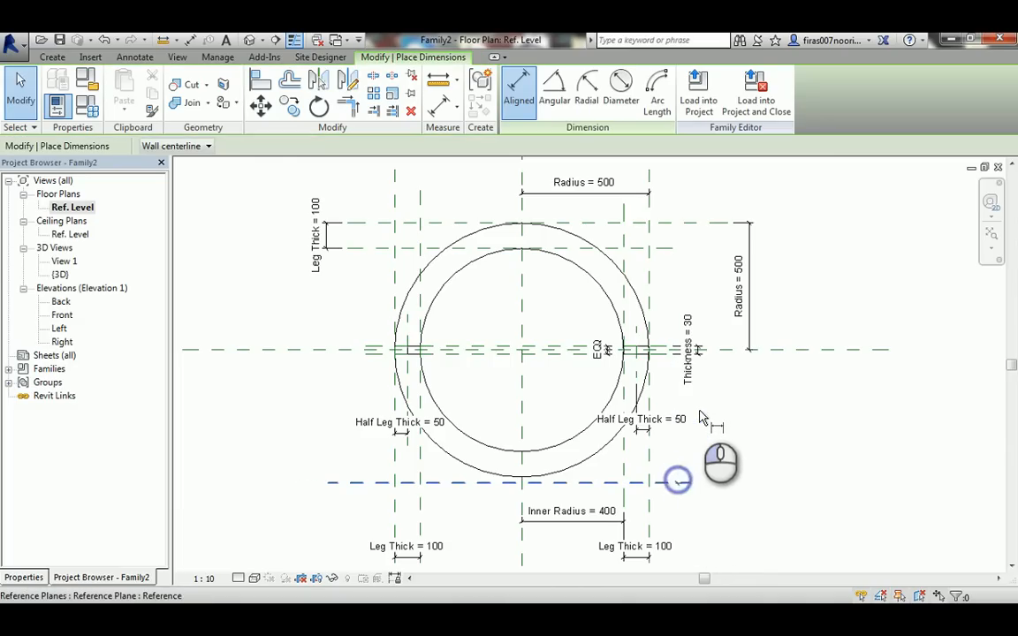
pyautogui.click(719, 351)
pyautogui.click(730, 389)
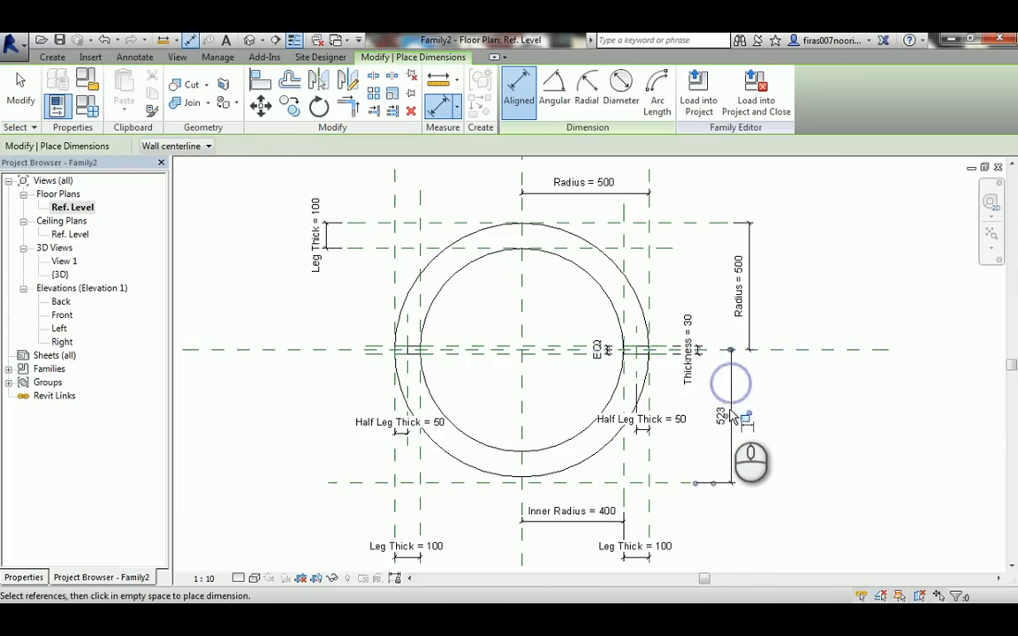
pyautogui.press('Escape')
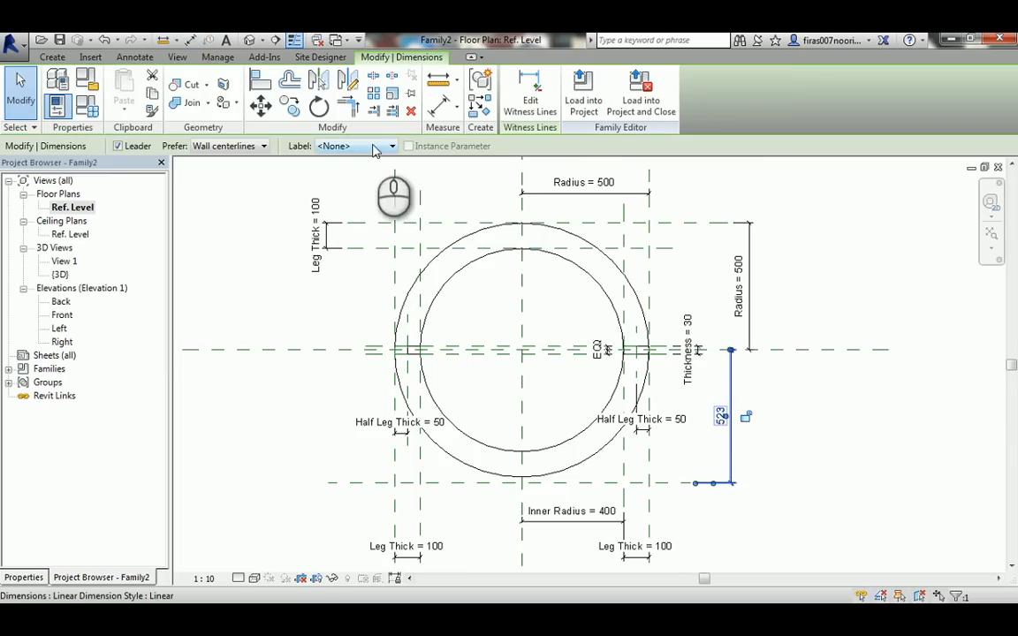
pyautogui.click(382, 146)
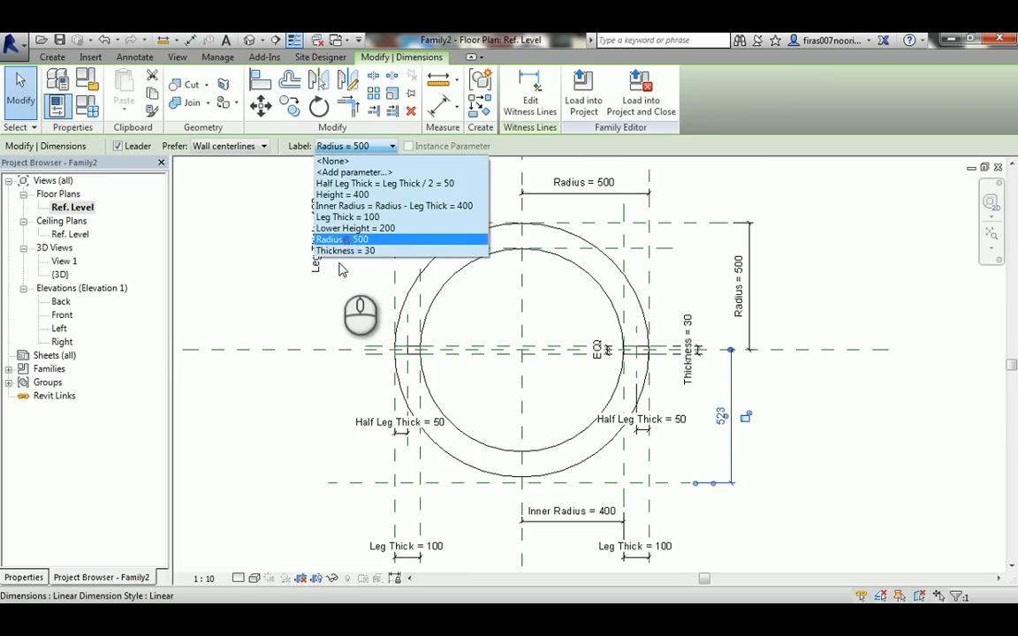
# Draw a horizontal reference plane along the bottom of the inner circle, about 100 mm above the lower outer plane.
pyautogui.click(53, 58)
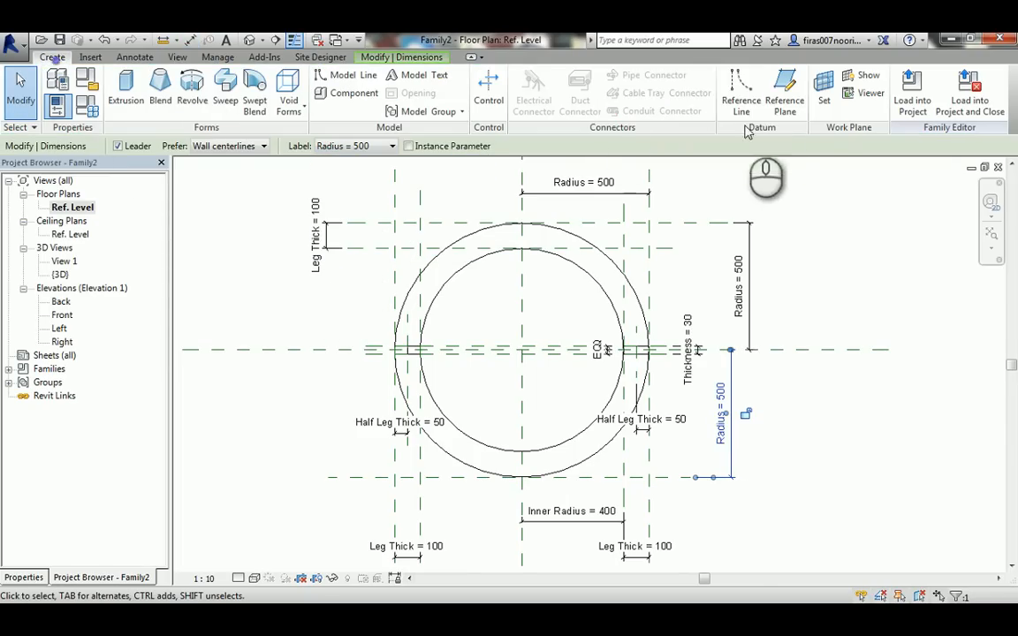
pyautogui.click(781, 101)
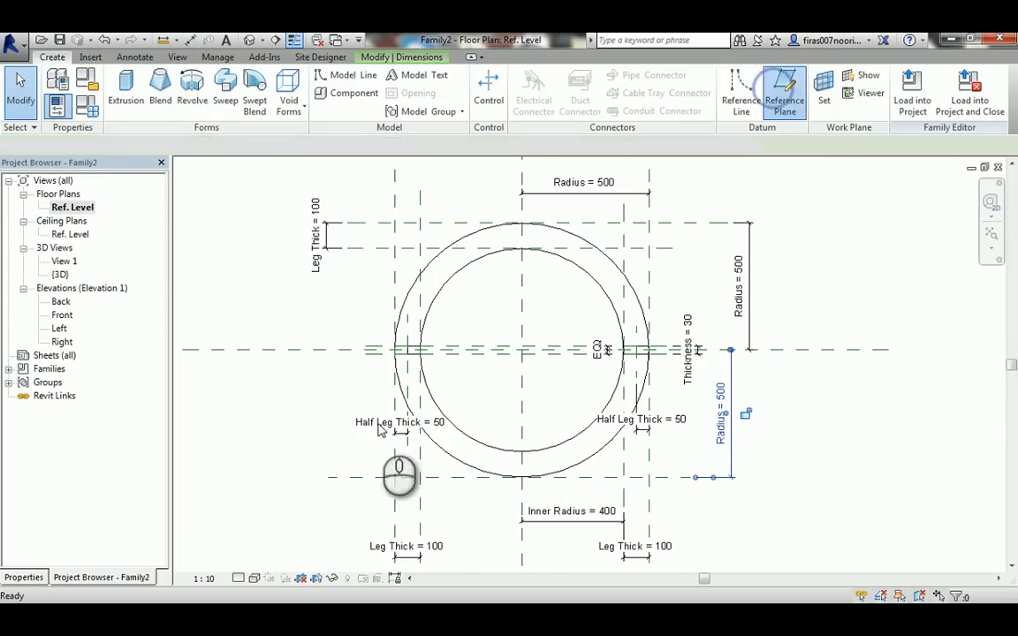
pyautogui.click(305, 452)
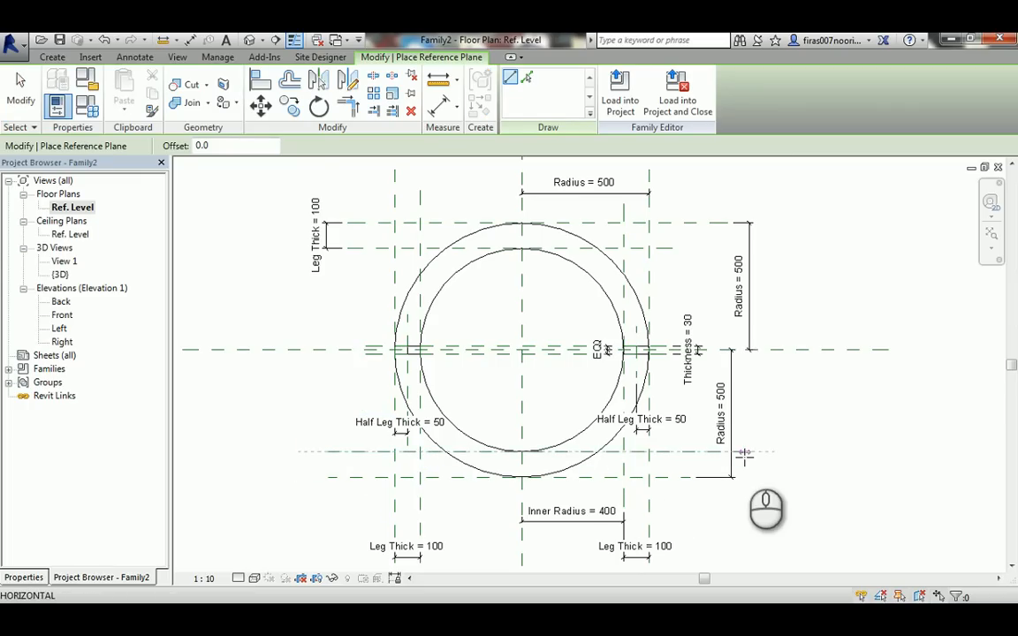
pyautogui.click(745, 454)
pyautogui.press('Escape')
pyautogui.press('Escape')
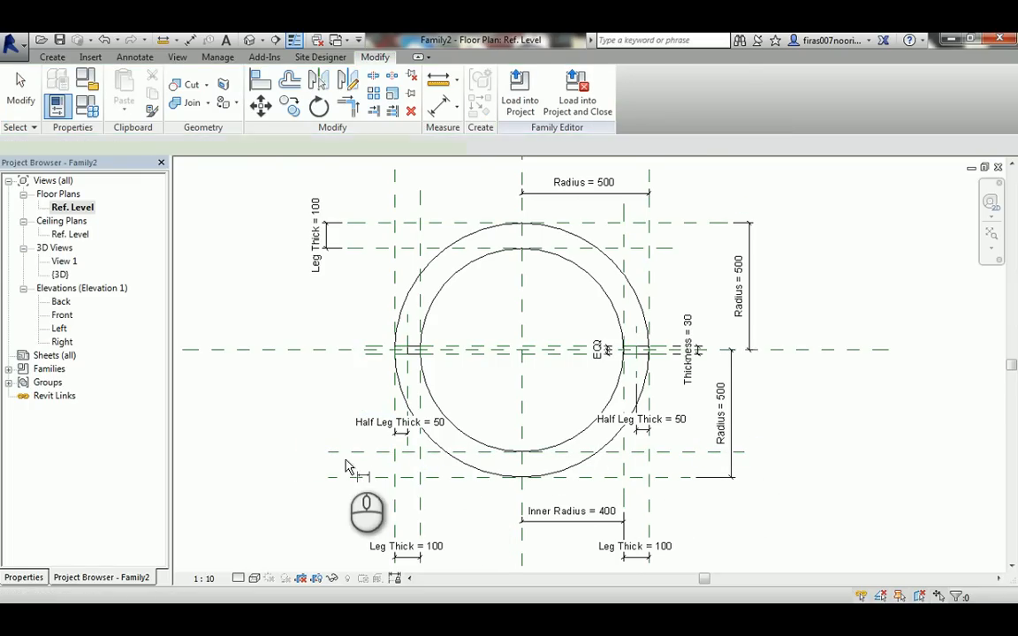
# Dimension the gap between the two lower horizontal reference planes and label it with the Leg Thick parameter.
pyautogui.press('d')
pyautogui.press('i')
pyautogui.click(347, 453)
pyautogui.click(357, 477)
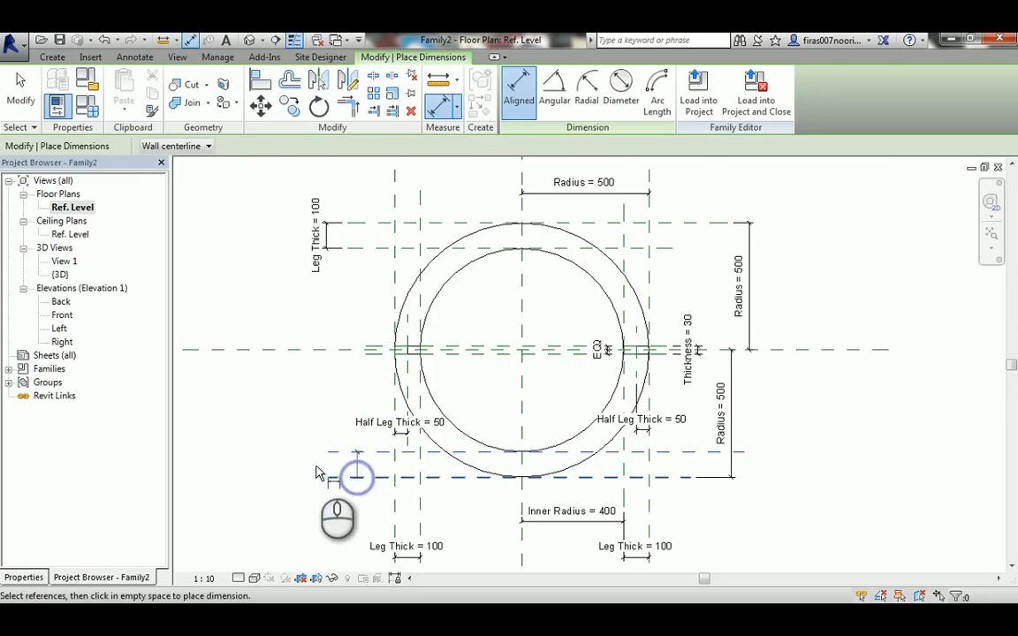
pyautogui.click(312, 468)
pyautogui.press('Escape')
pyautogui.press('Escape')
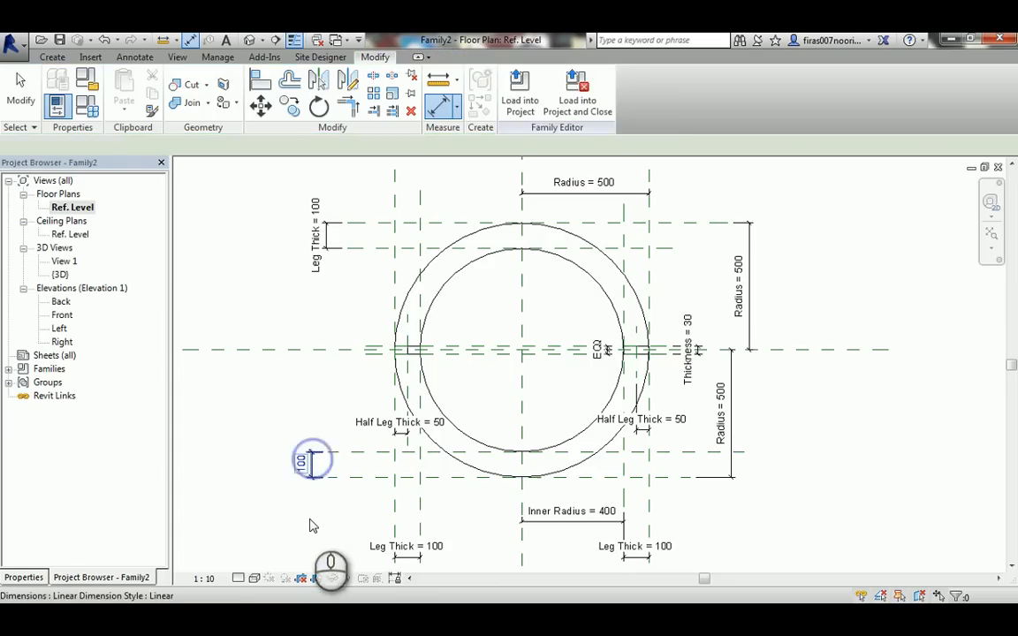
pyautogui.click(353, 146)
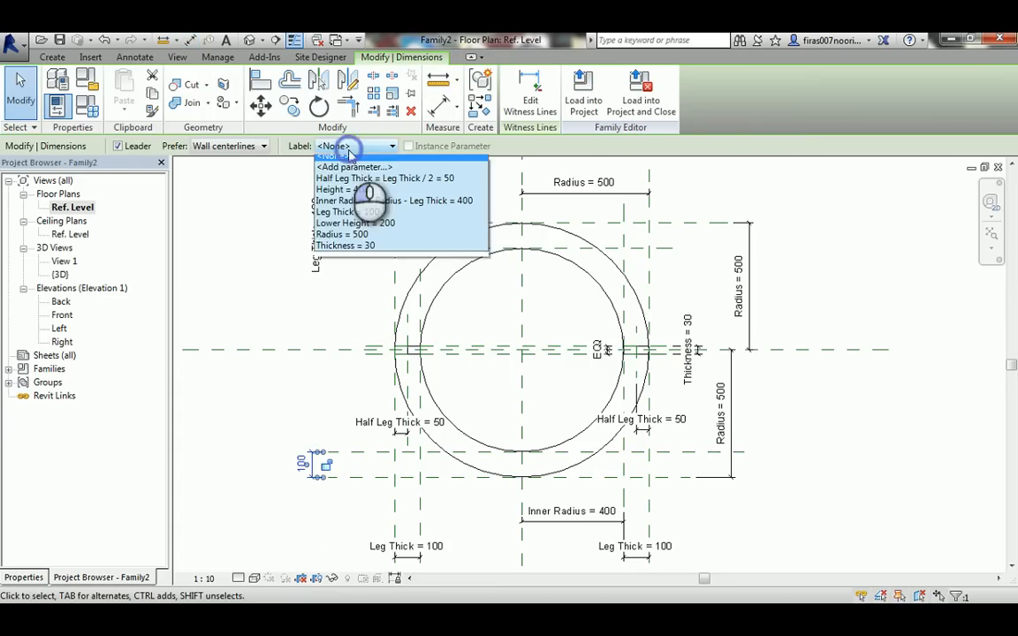
pyautogui.click(336, 217)
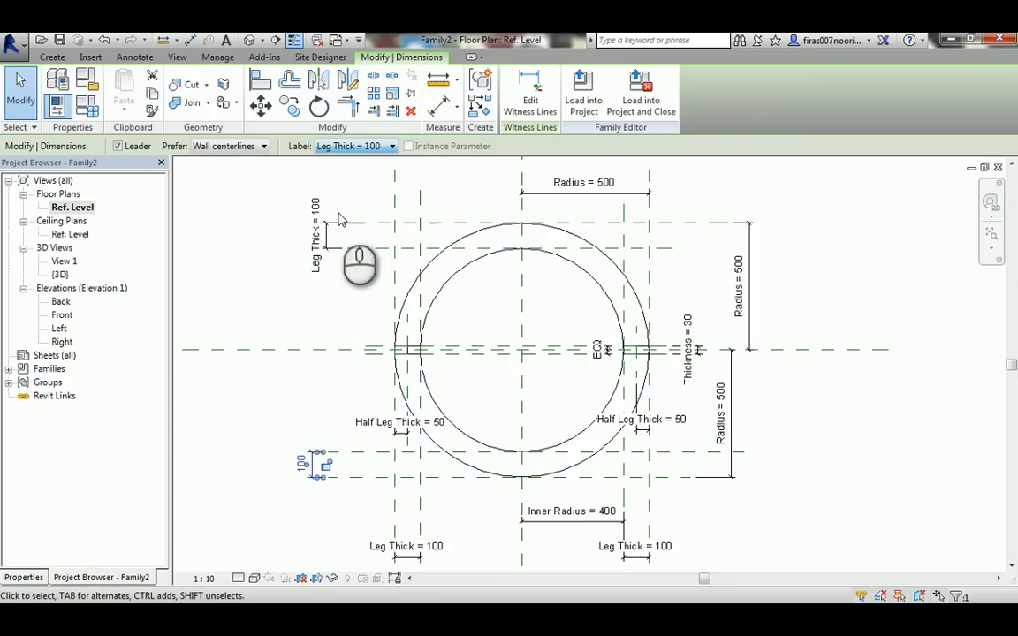
pyautogui.click(239, 263)
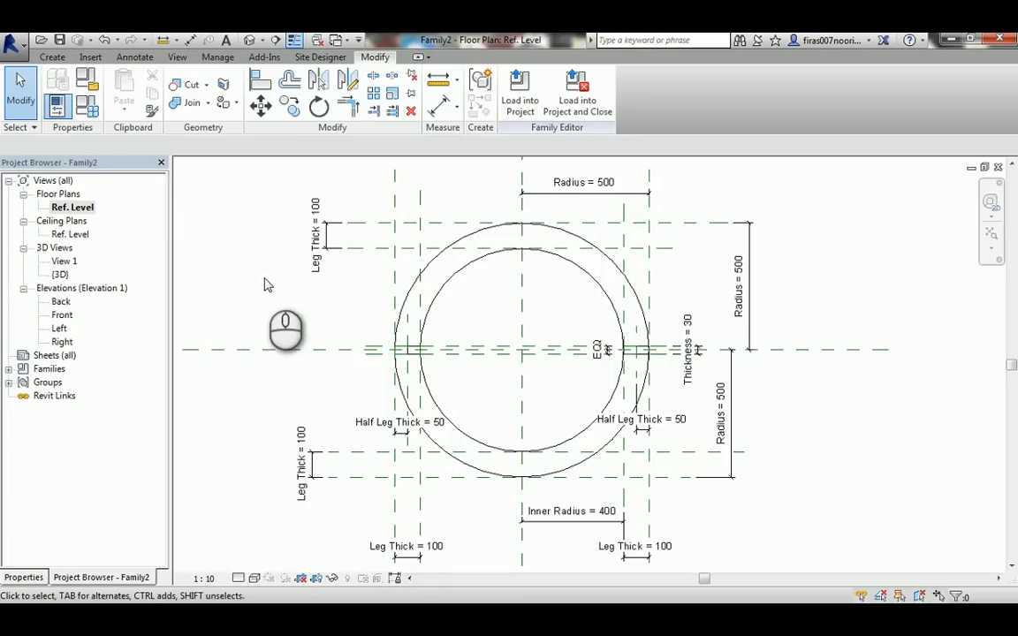
# Examine the vertical reference planes and the extrusions in the Left elevation and return to the Ref. Level floor plan.
pyautogui.doubleClick(59, 329)
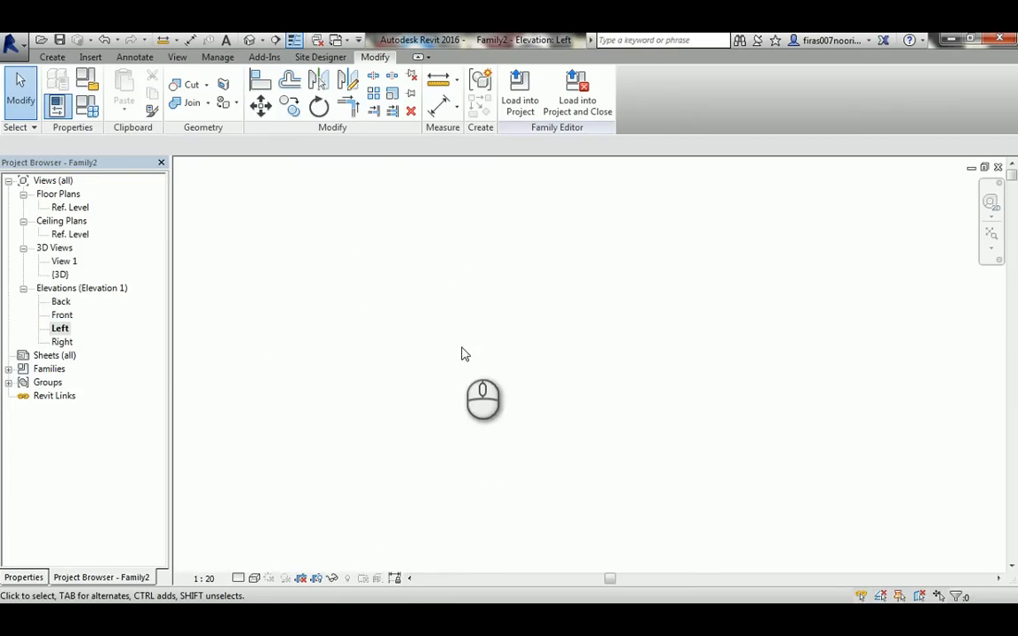
pyautogui.middleClick(531, 332)
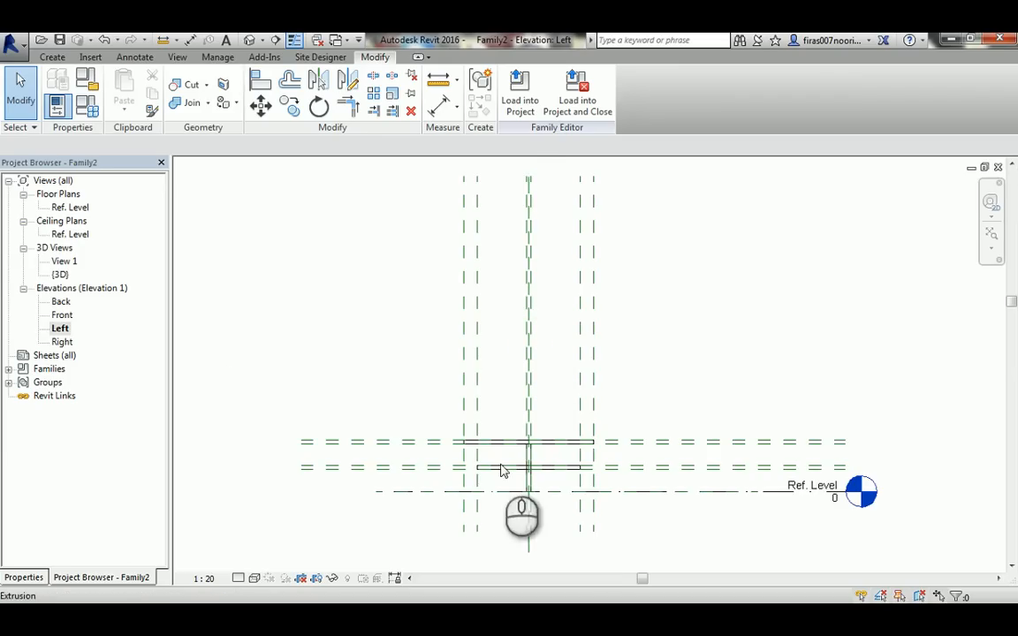
pyautogui.scroll(5, 484, 496)
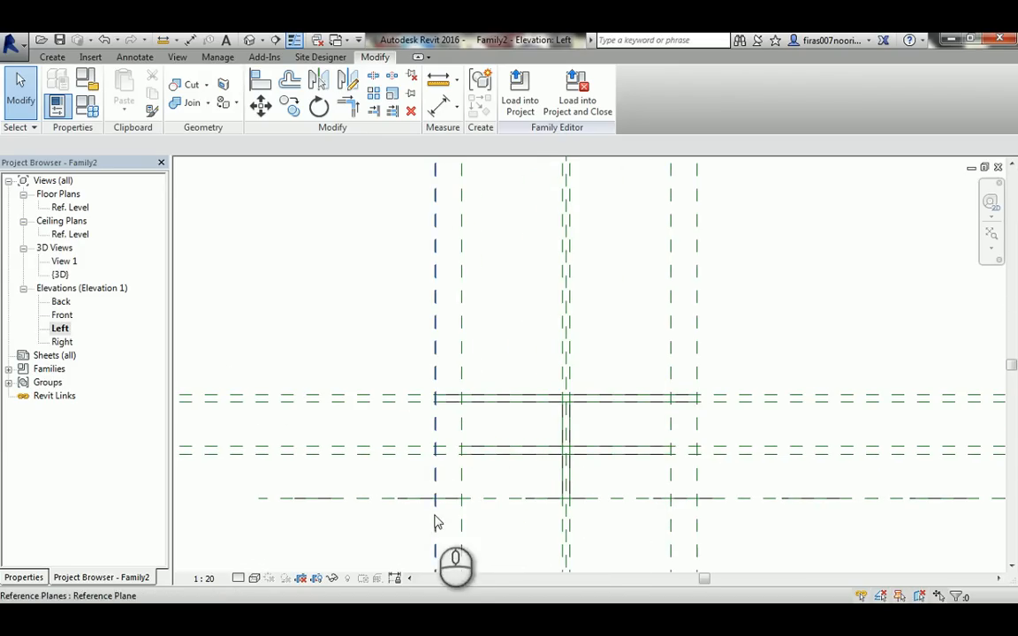
pyautogui.doubleClick(78, 209)
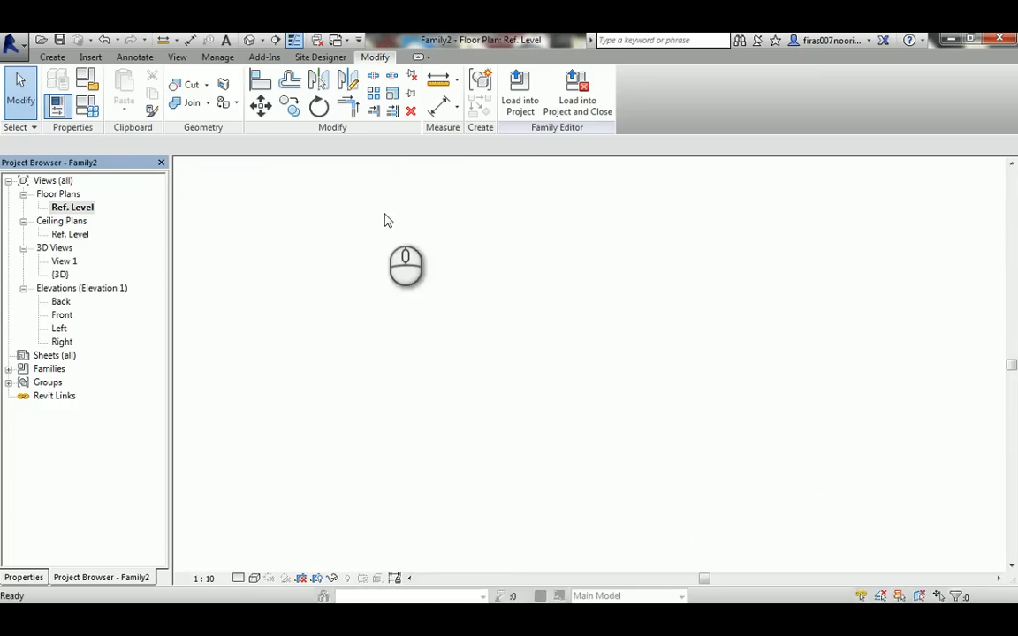
# Draw a short horizontal reference plane across the ring's upper band, about 55 mm below the upper outer plane.
pyautogui.scroll(3, 415, 351)
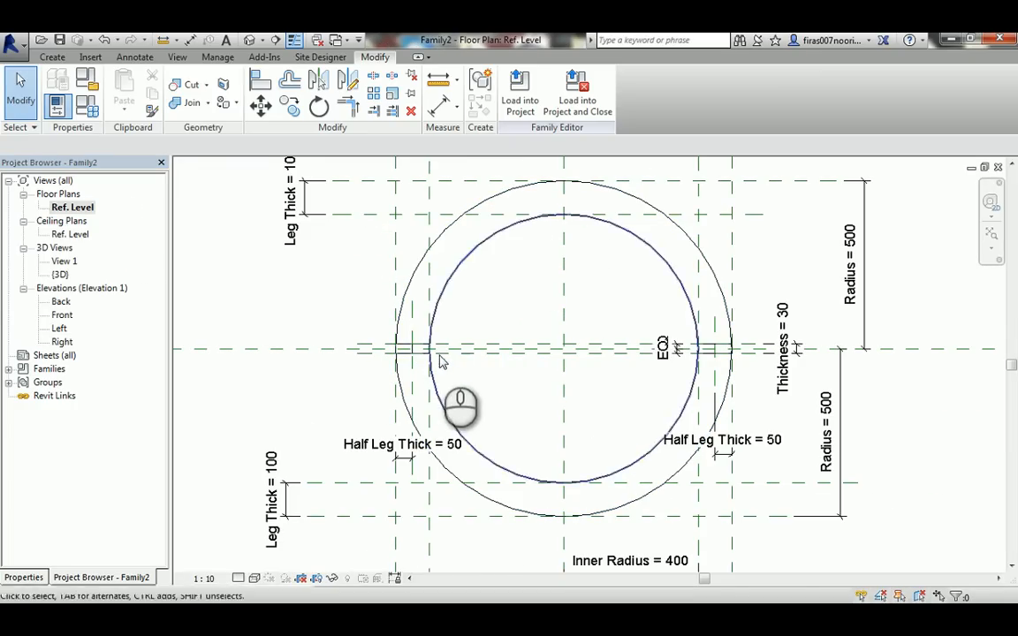
pyautogui.moveTo(569, 197); pyautogui.dragTo(545, 251, button='middle')
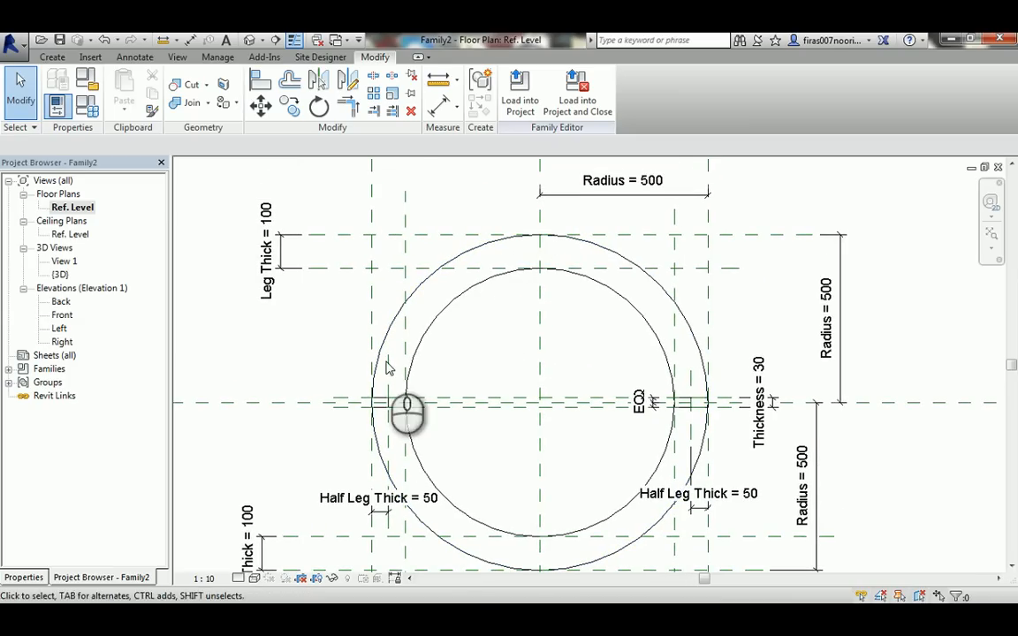
pyautogui.click(53, 57)
pyautogui.click(785, 93)
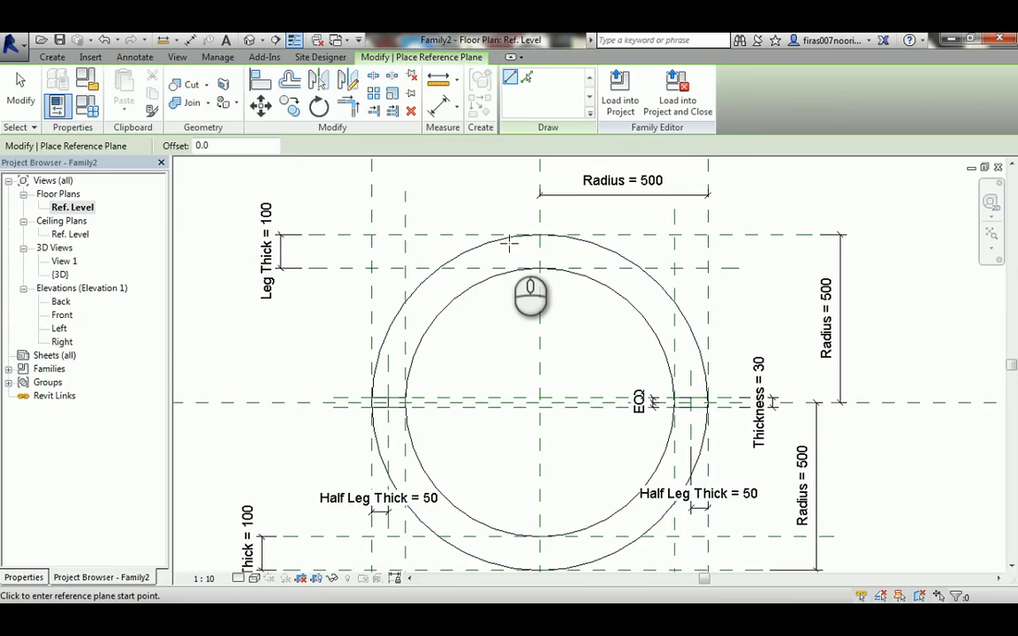
pyautogui.scroll(1, 511, 244)
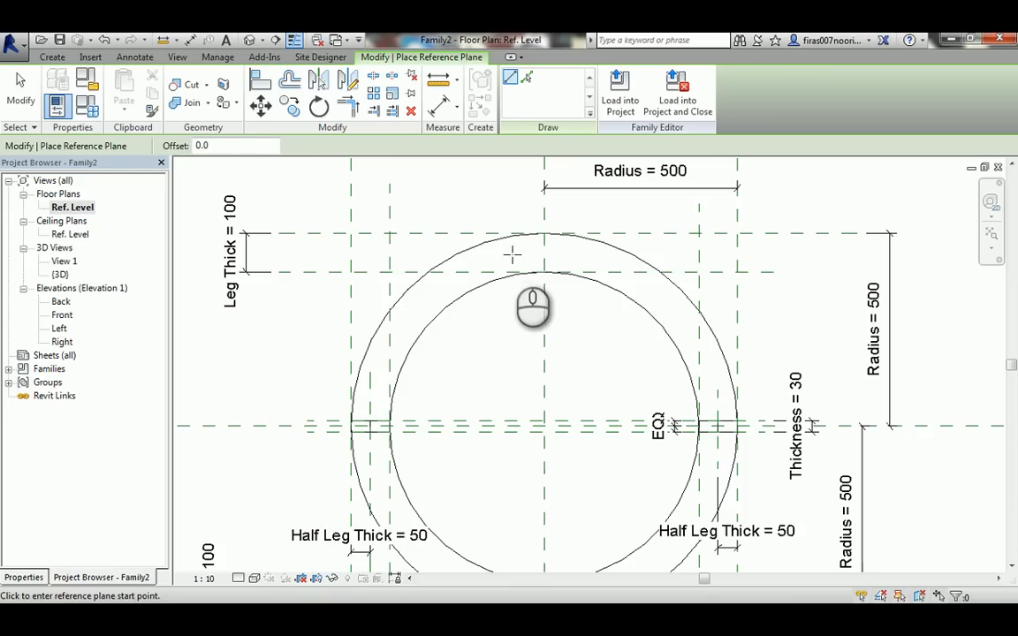
pyautogui.click(500, 255)
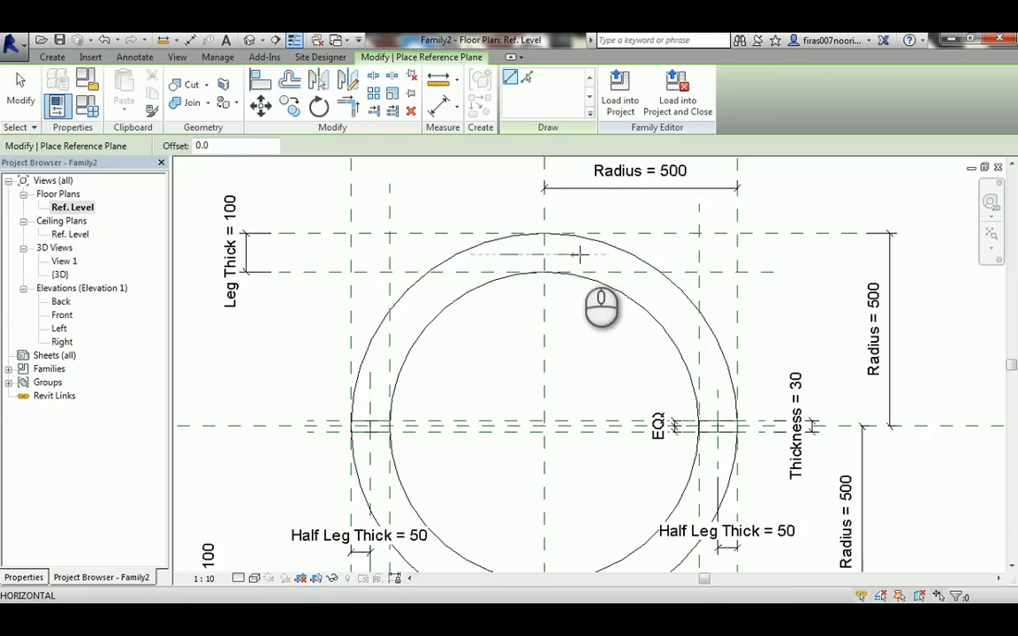
pyautogui.press('Escape')
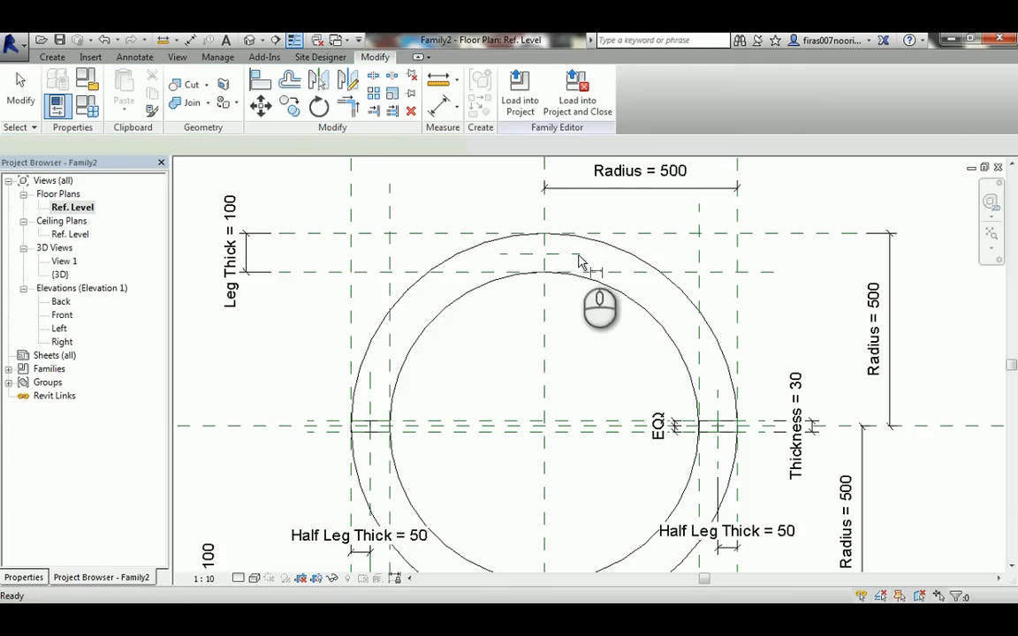
# Dimension the distance from the short reference plane to the upper outer reference plane.
pyautogui.press('d')
pyautogui.press('i')
pyautogui.click(576, 254)
pyautogui.click(612, 235)
pyautogui.click(613, 244)
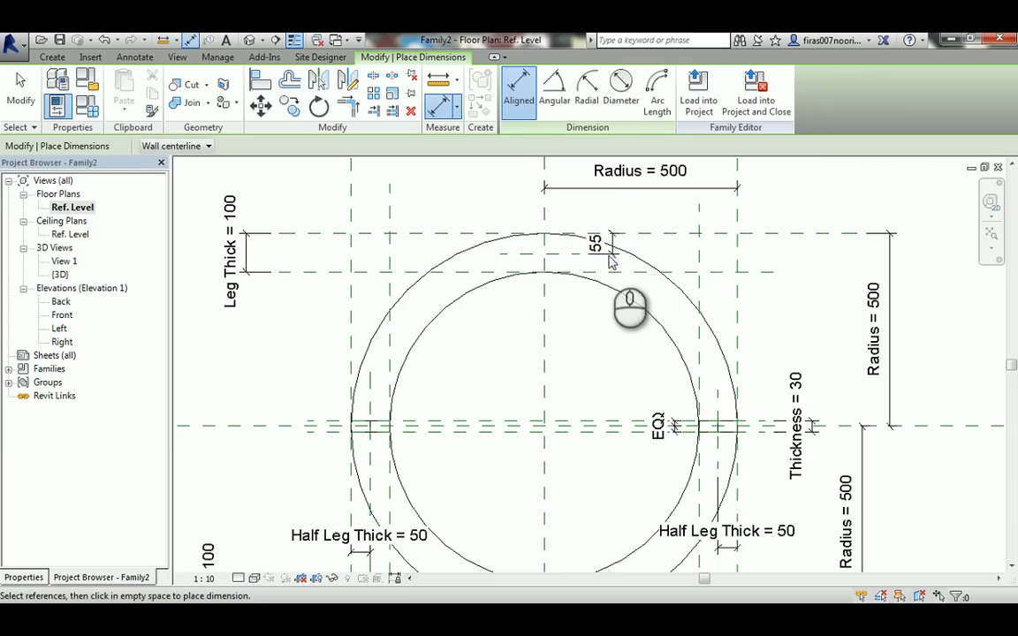
# Label the dimension between the short reference plane and the upper outer plane with the Half Leg Thick parameter.
pyautogui.press('Escape')
pyautogui.click(613, 241)
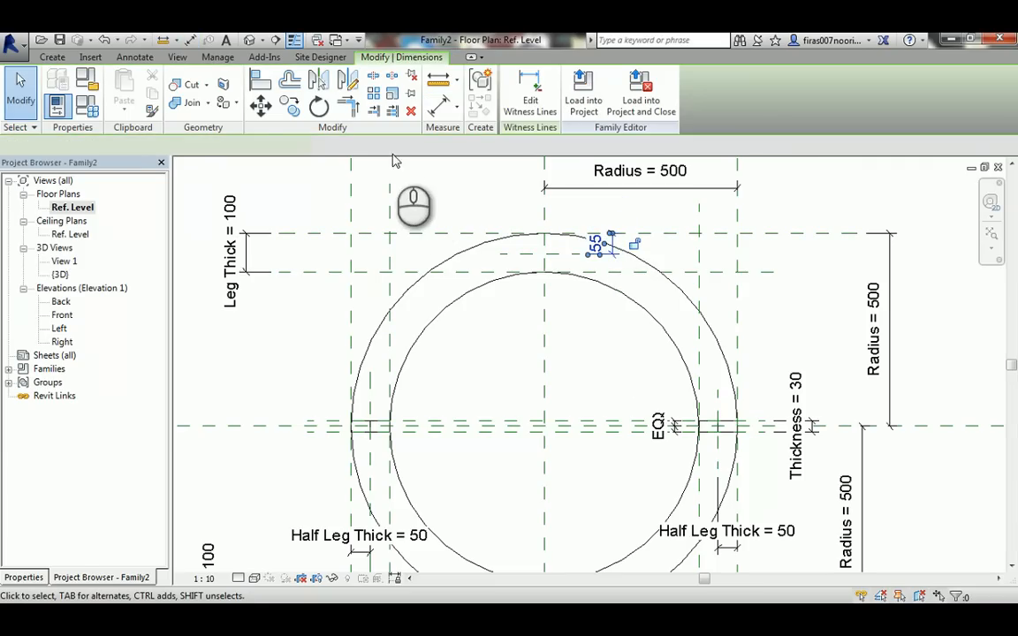
pyautogui.click(345, 147)
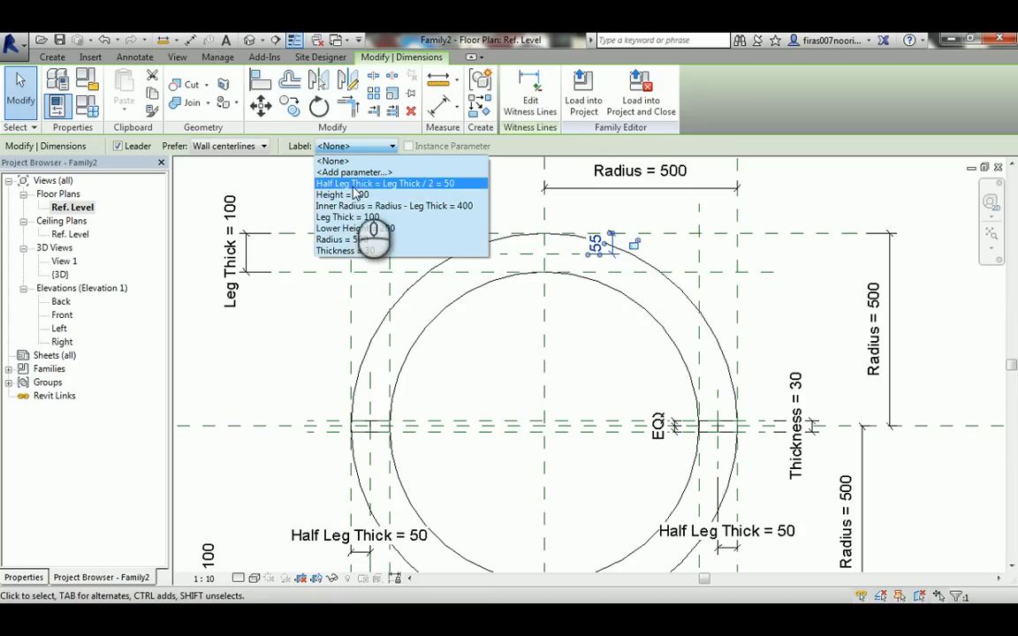
pyautogui.click(356, 190)
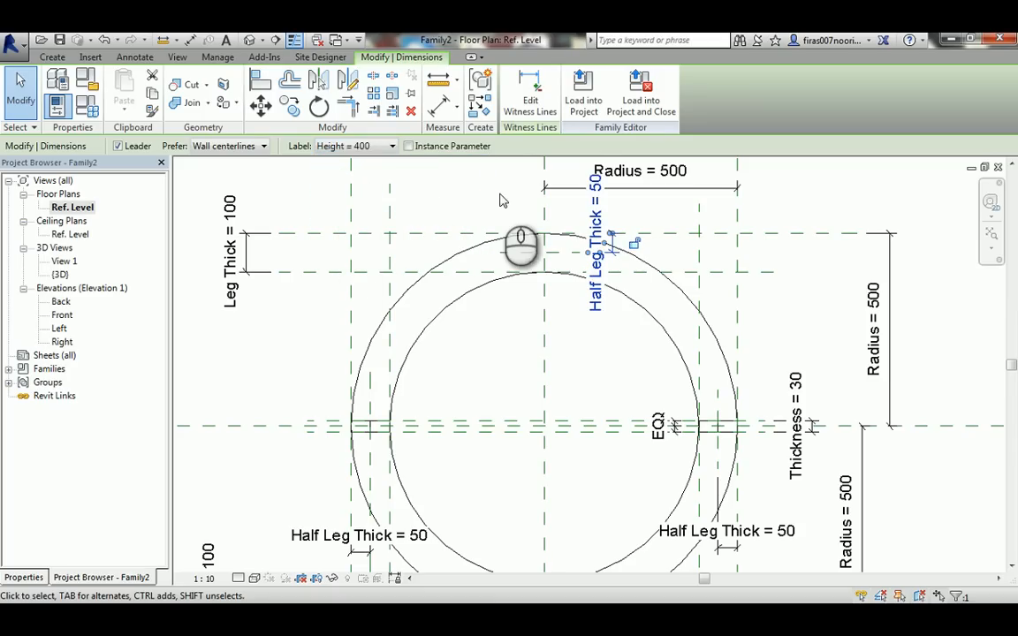
# Draw a short horizontal reference plane across the ring's lower band, about 58 mm above the lower outer plane.
pyautogui.moveTo(455, 234); pyautogui.dragTo(461, 272, button='middle')
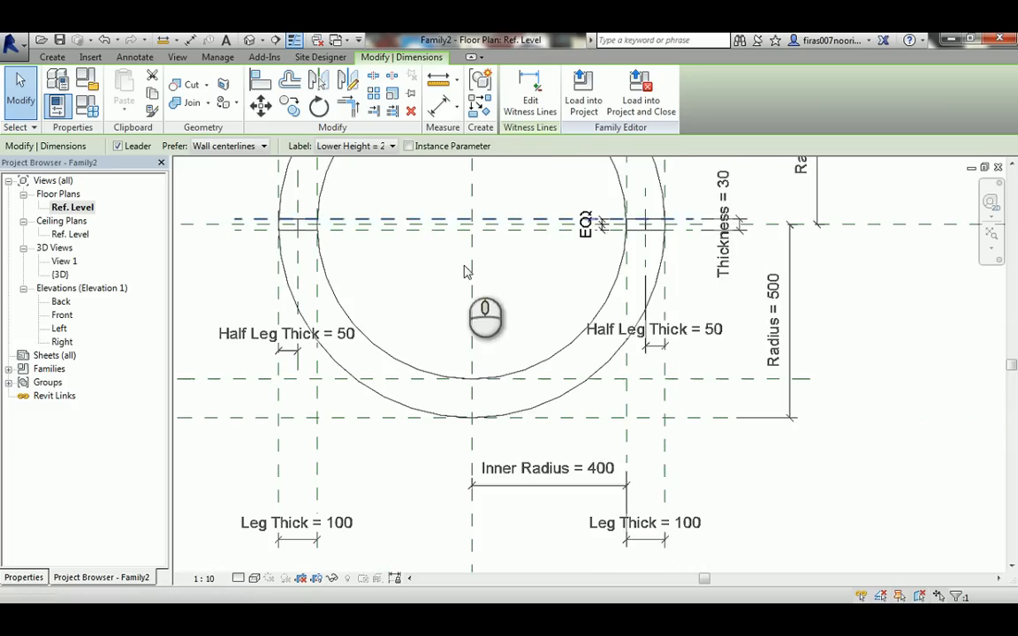
pyautogui.scroll(1, 478, 403)
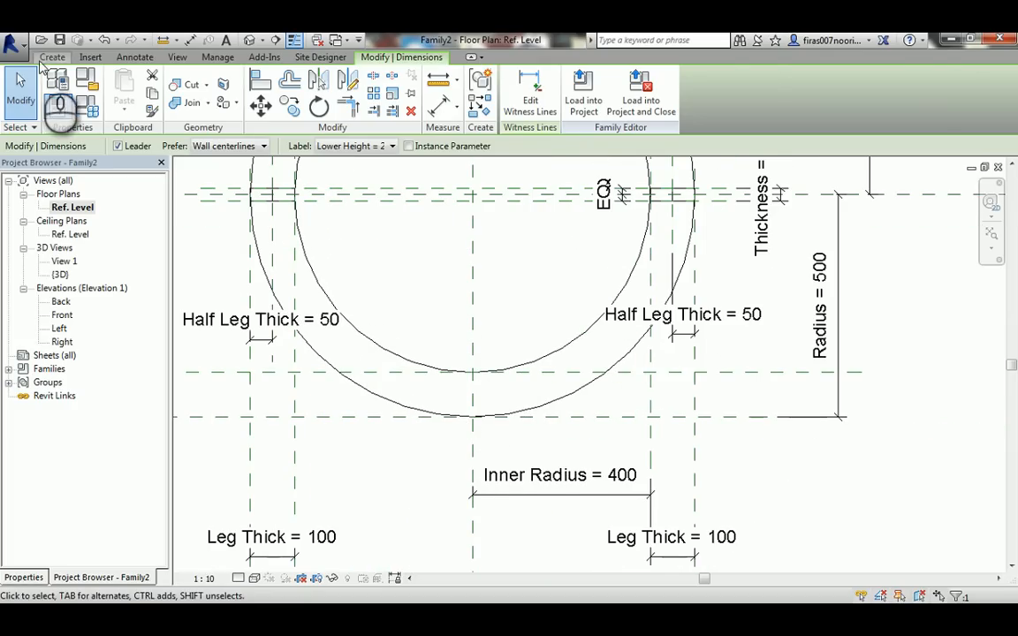
pyautogui.click(44, 58)
pyautogui.click(784, 99)
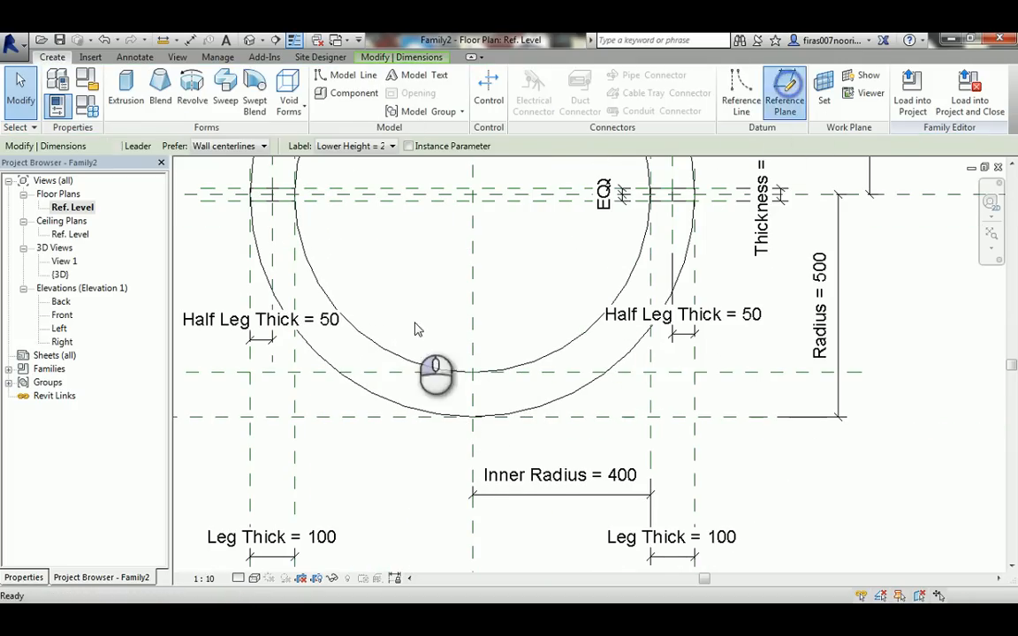
pyautogui.click(429, 392)
pyautogui.click(526, 392)
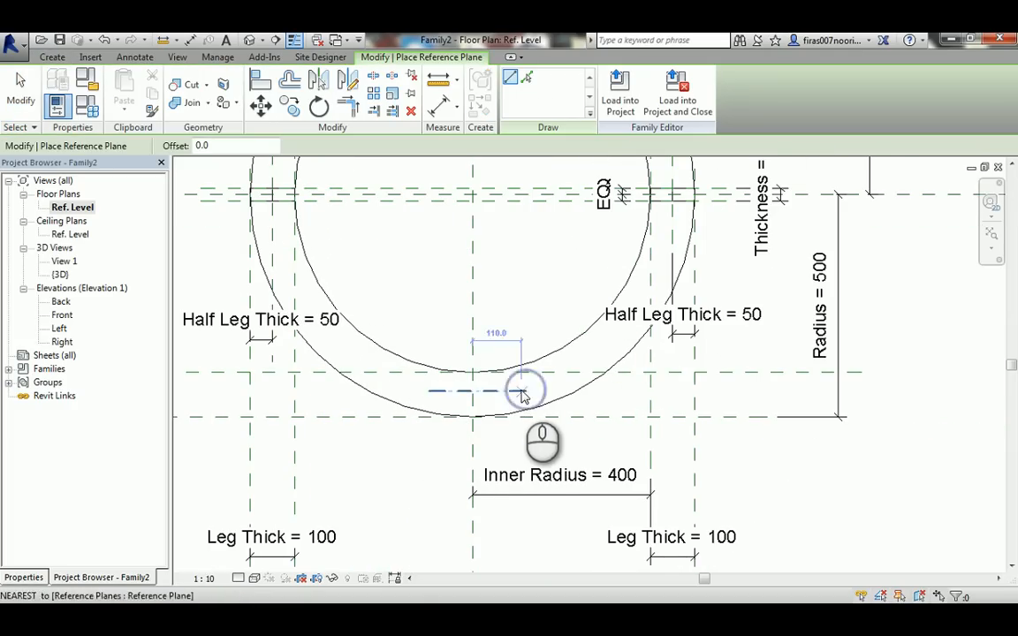
pyautogui.press('Escape')
pyautogui.press('Escape')
# Dimension the distance from the lower short reference plane to the lower outer plane and label it with the Half Leg Thick parameter.
pyautogui.press('d')
pyautogui.press('i')
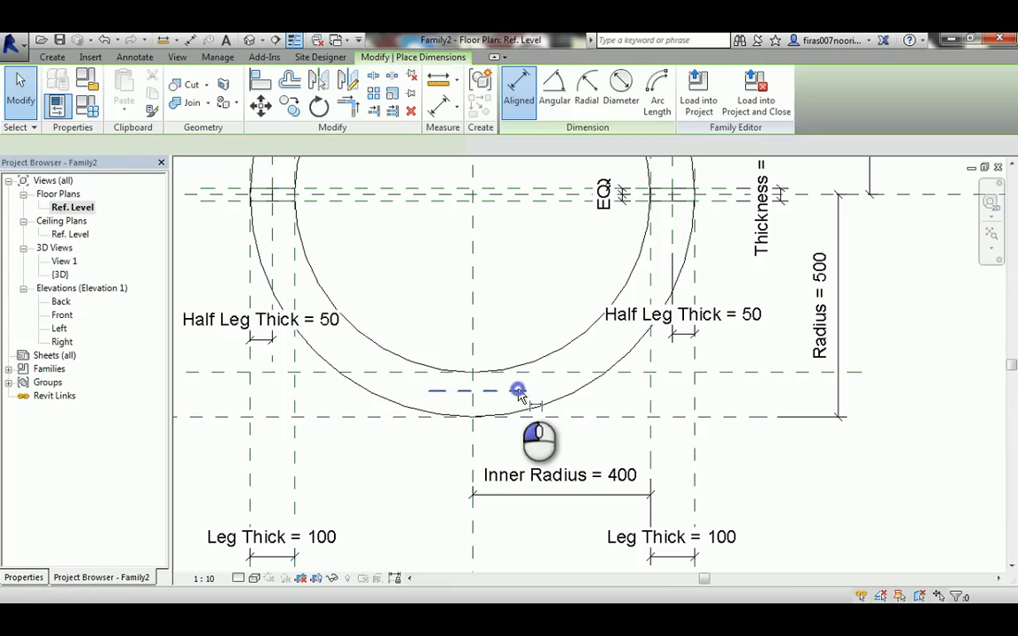
pyautogui.click(520, 390)
pyautogui.click(541, 415)
pyautogui.click(599, 401)
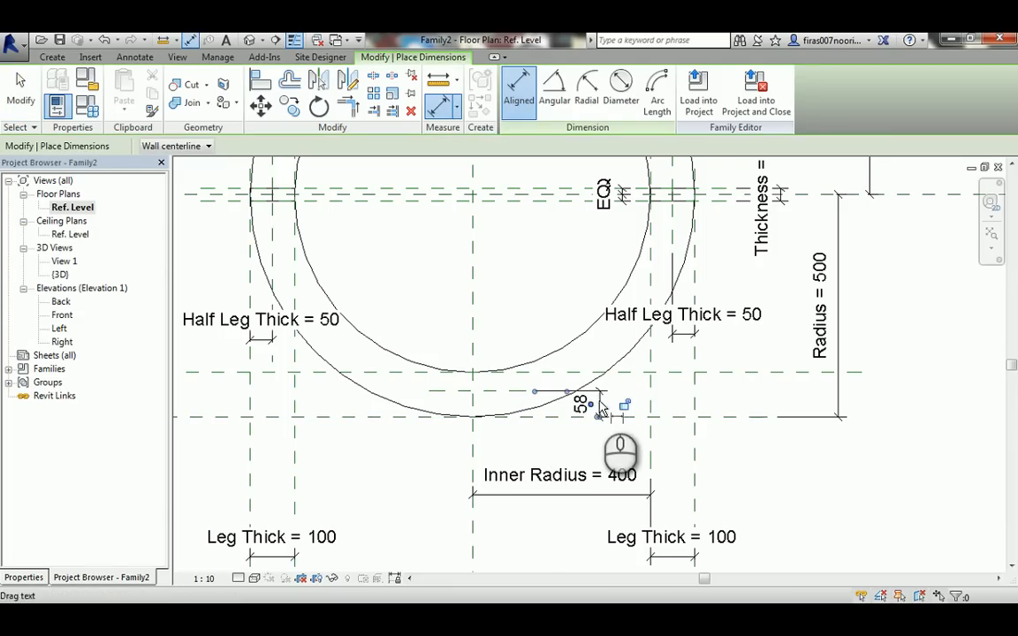
pyautogui.press('Escape')
pyautogui.click(597, 404)
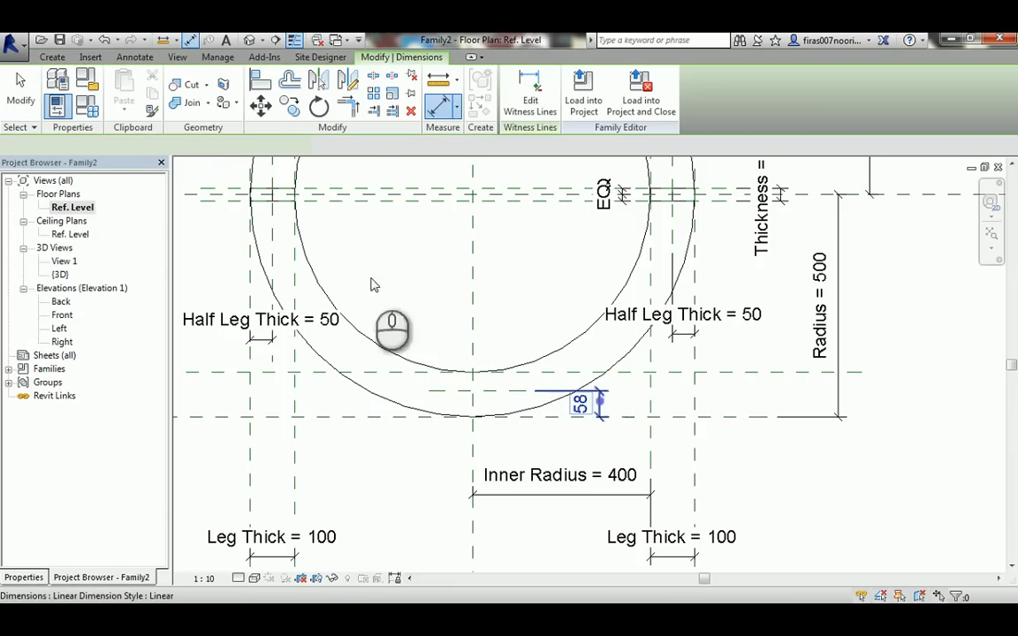
pyautogui.click(375, 147)
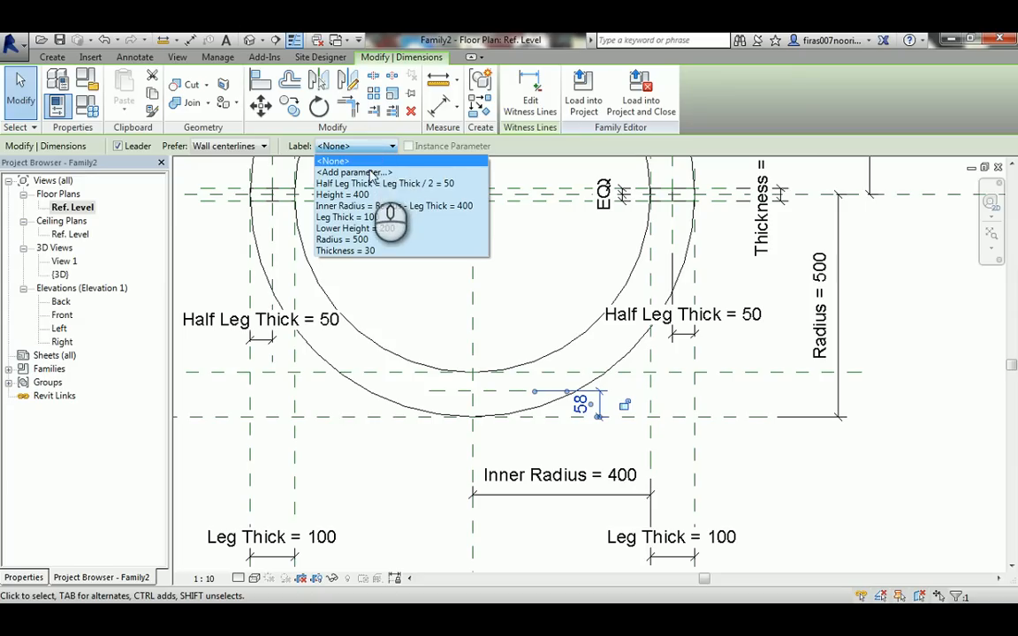
pyautogui.click(372, 184)
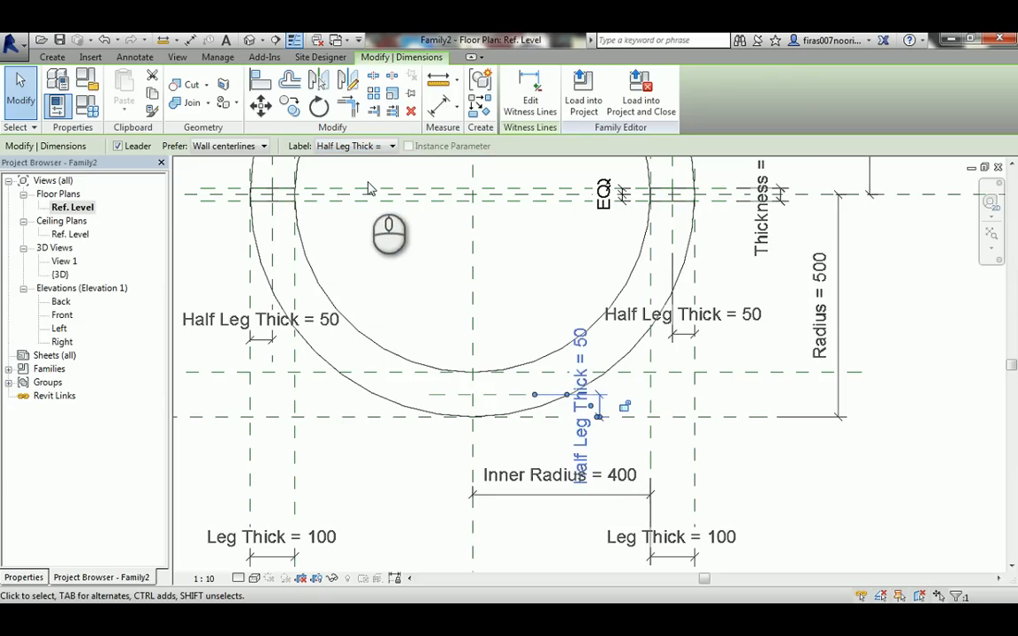
pyautogui.press('Escape')
# In the Left elevation, start an extrusion sketch with lines picked and locked to the right inner vertical plane, the Ref. Level and the tabletop's underside plane.
pyautogui.click(58, 329)
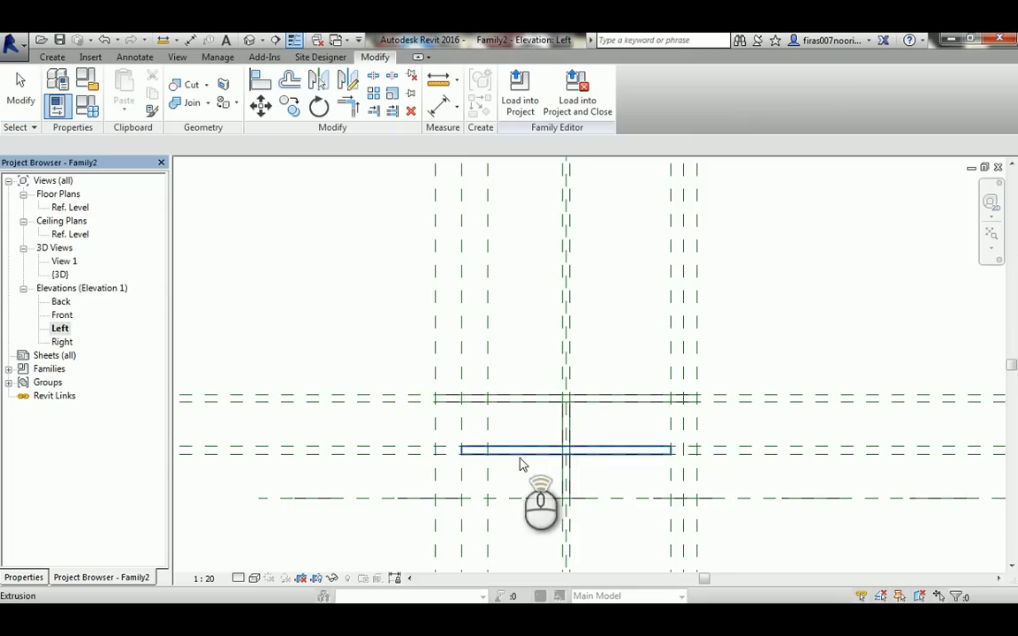
pyautogui.scroll(2, 539, 473)
pyautogui.moveTo(566, 486); pyautogui.dragTo(577, 395, button='middle')
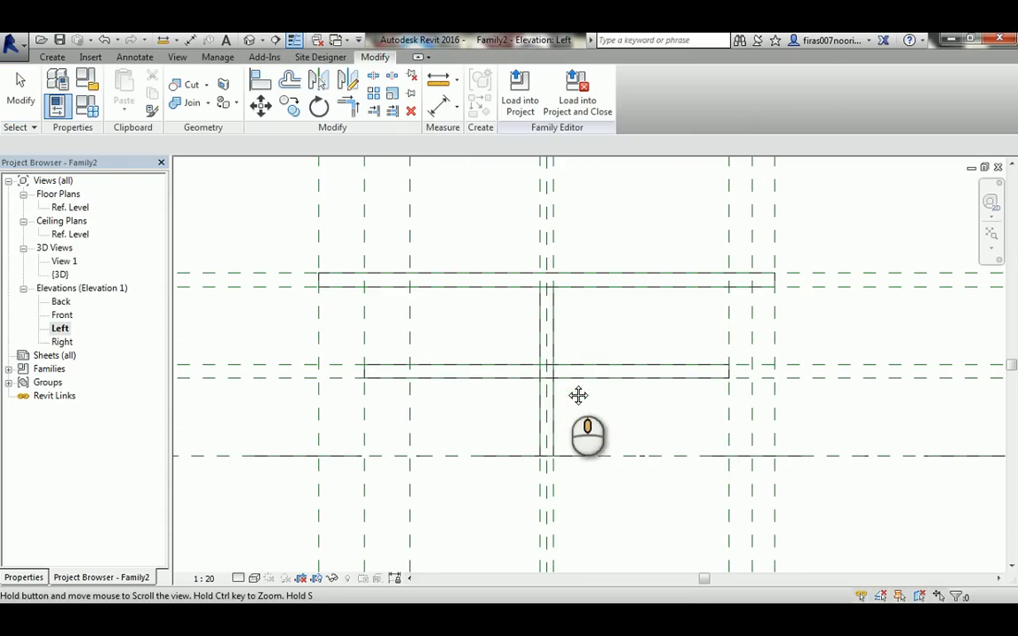
pyautogui.click(52, 57)
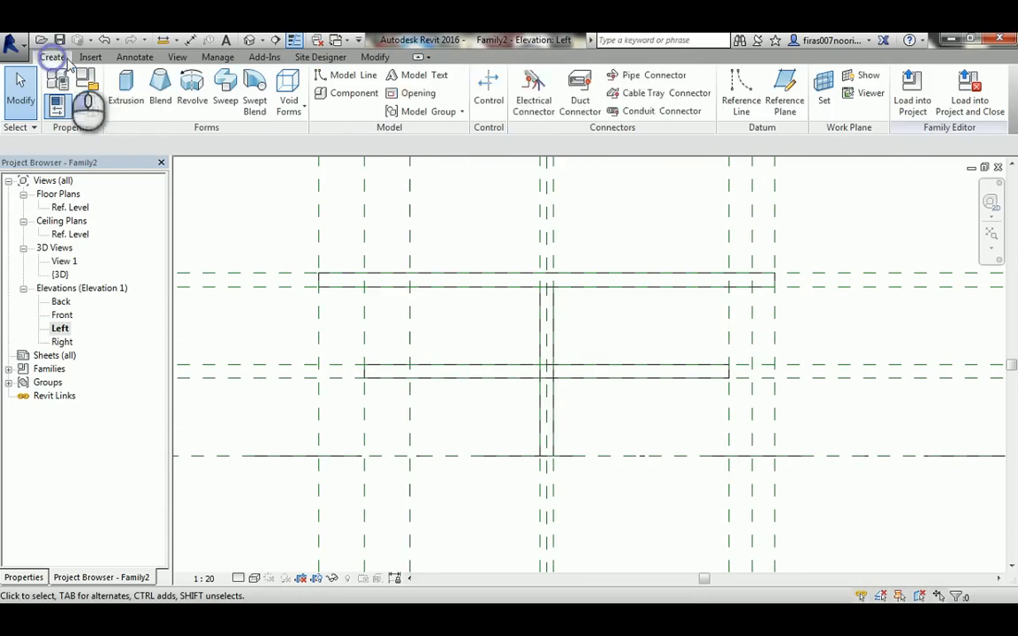
pyautogui.click(124, 81)
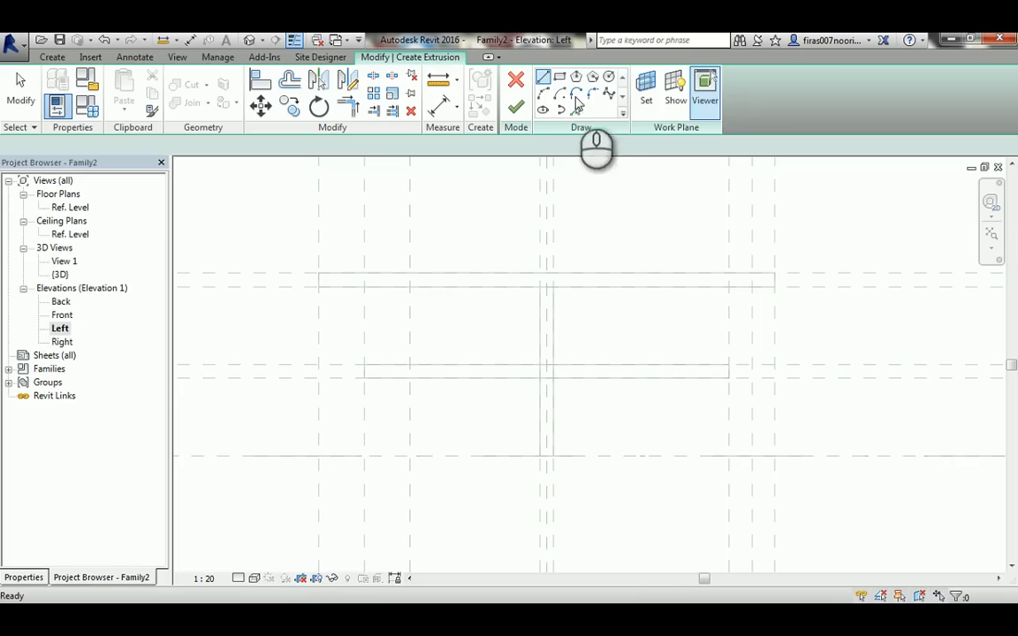
pyautogui.click(576, 109)
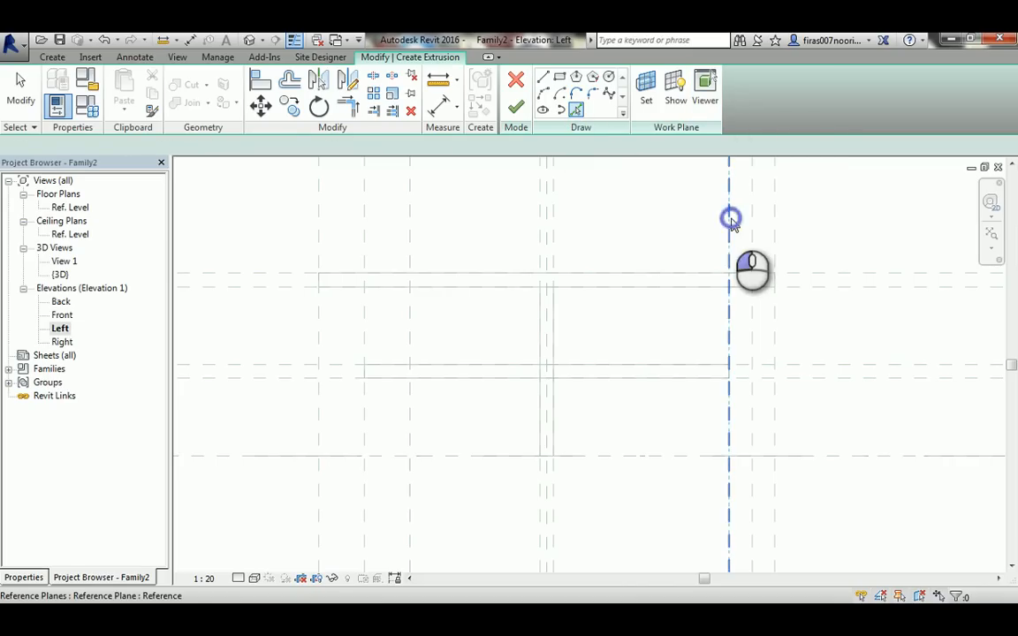
pyautogui.click(730, 220)
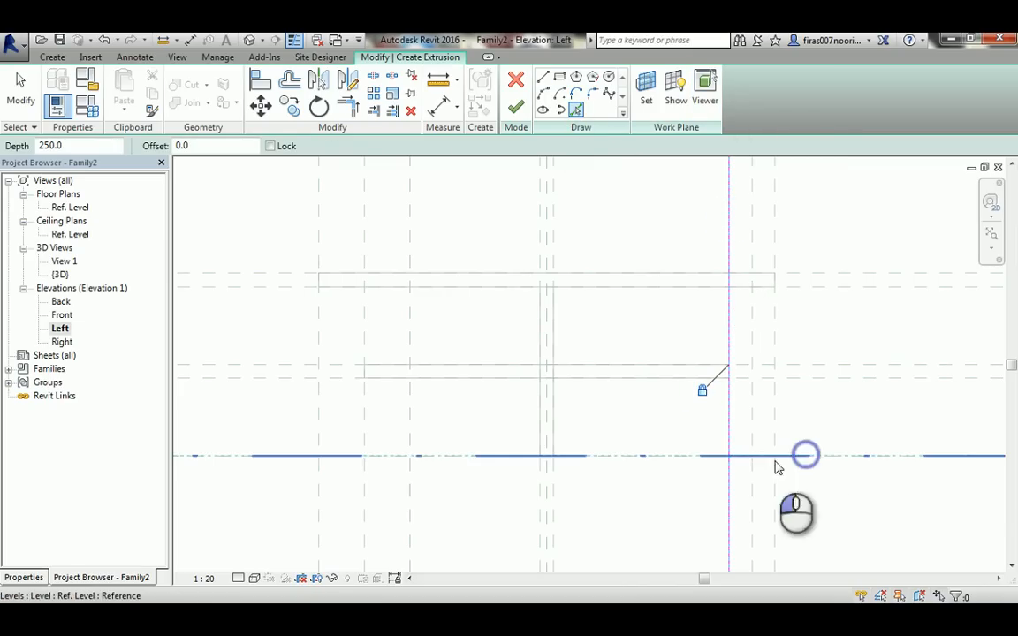
pyautogui.click(776, 468)
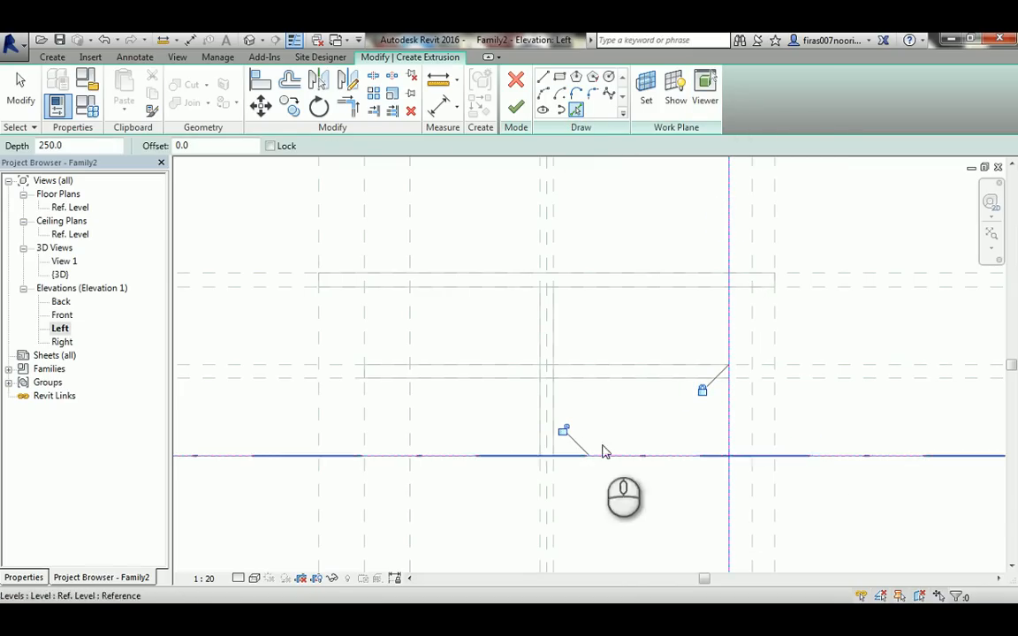
pyautogui.click(839, 286)
pyautogui.click(563, 262)
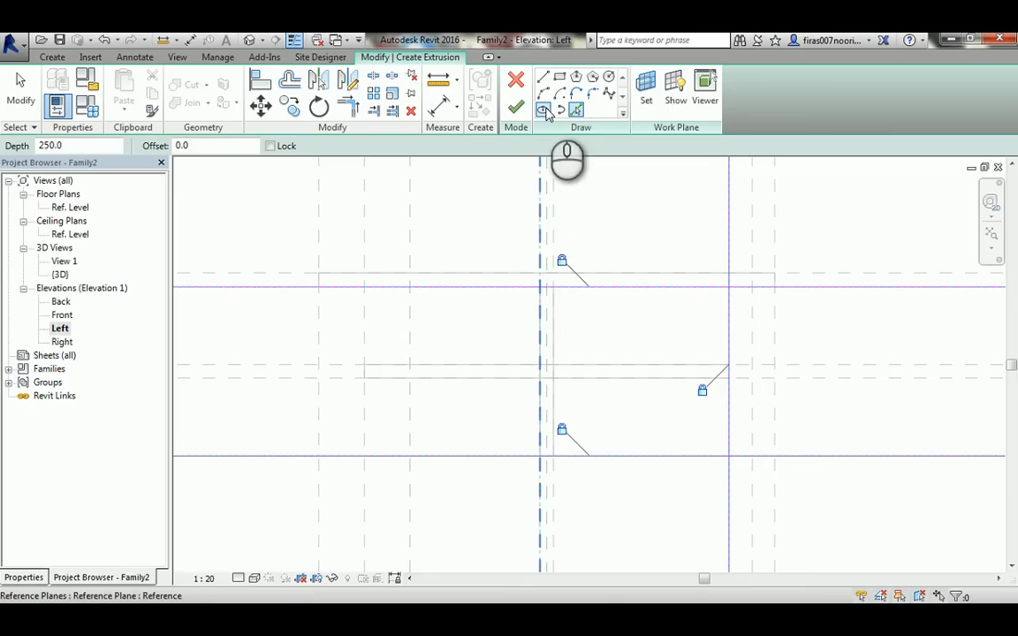
# Trim the underside and Ref. Level sketch lines to the vertical line, keeping the parts on its outer side.
pyautogui.press('t')
pyautogui.press('r')
pyautogui.click(743, 286)
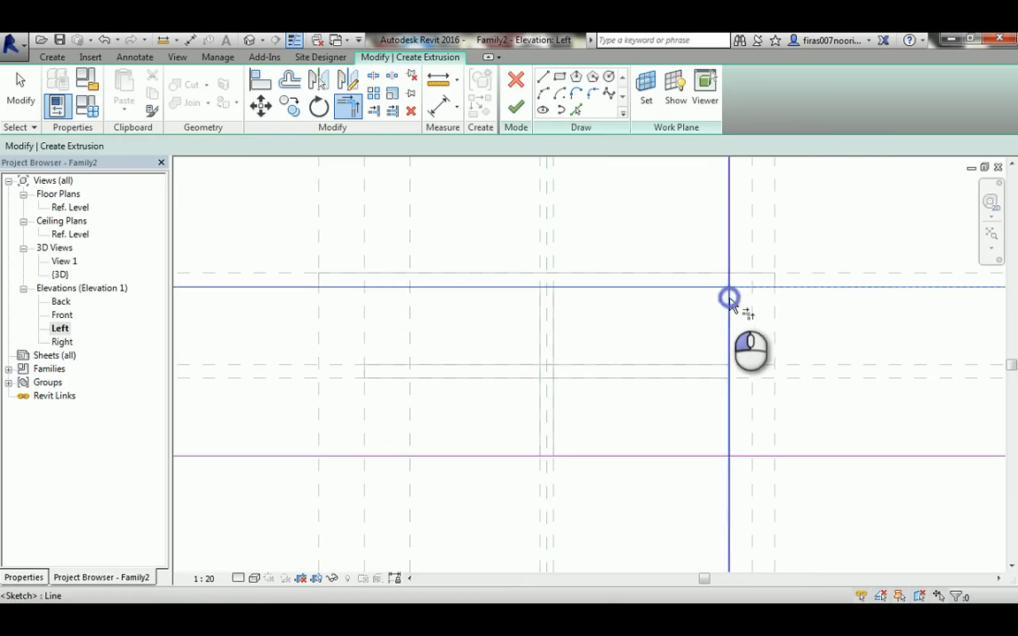
pyautogui.click(729, 298)
pyautogui.click(729, 380)
pyautogui.click(743, 457)
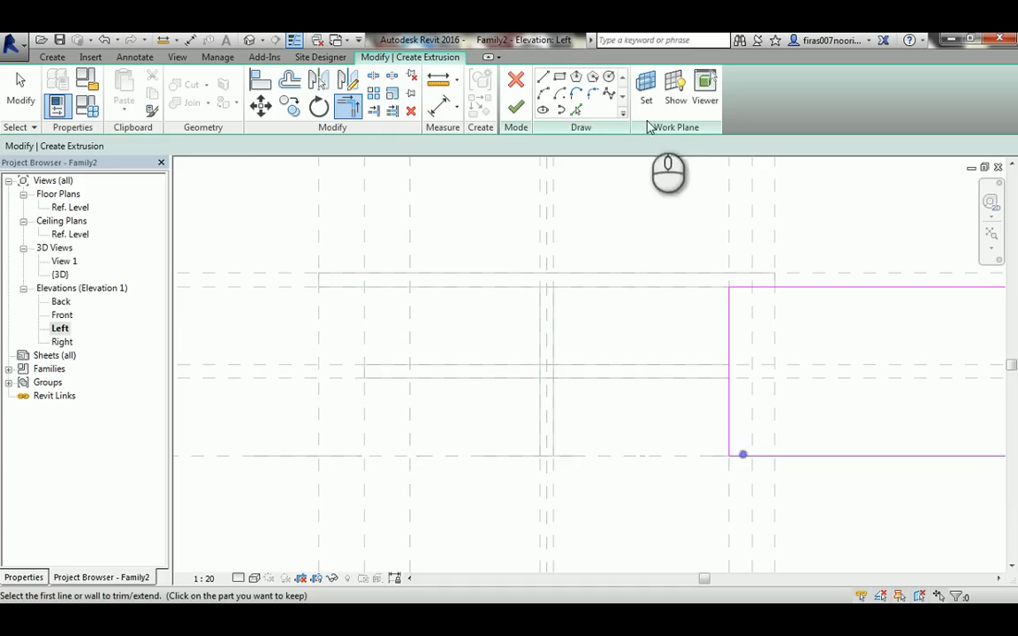
# Draw the right leg's slanted outer edge from the tabletop's lower outer corner to the middle reference plane at Ref. Level, and trim the profile closed.
pyautogui.click(543, 80)
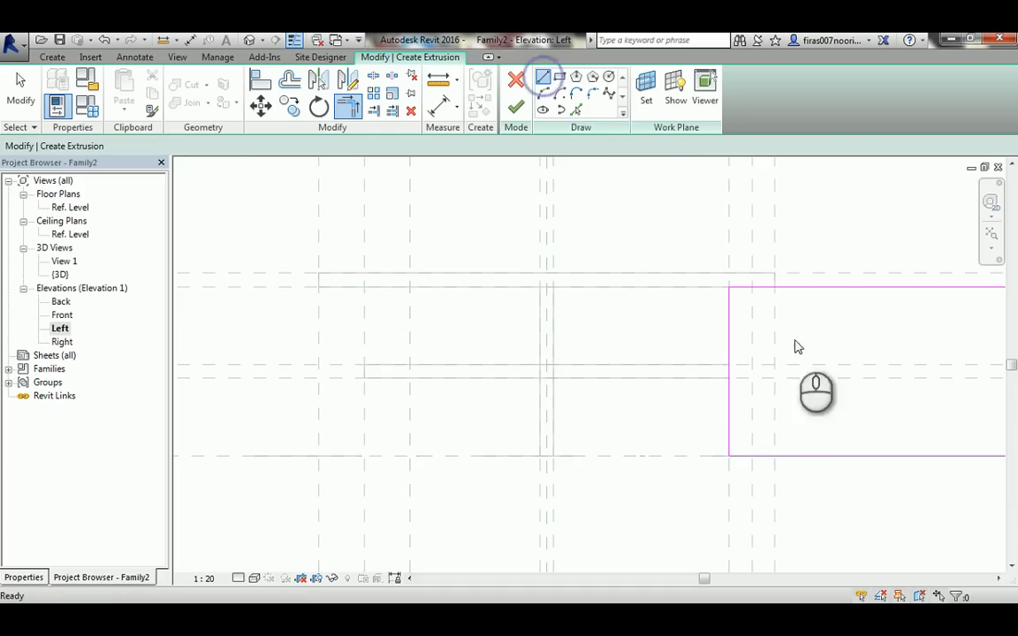
pyautogui.click(775, 286)
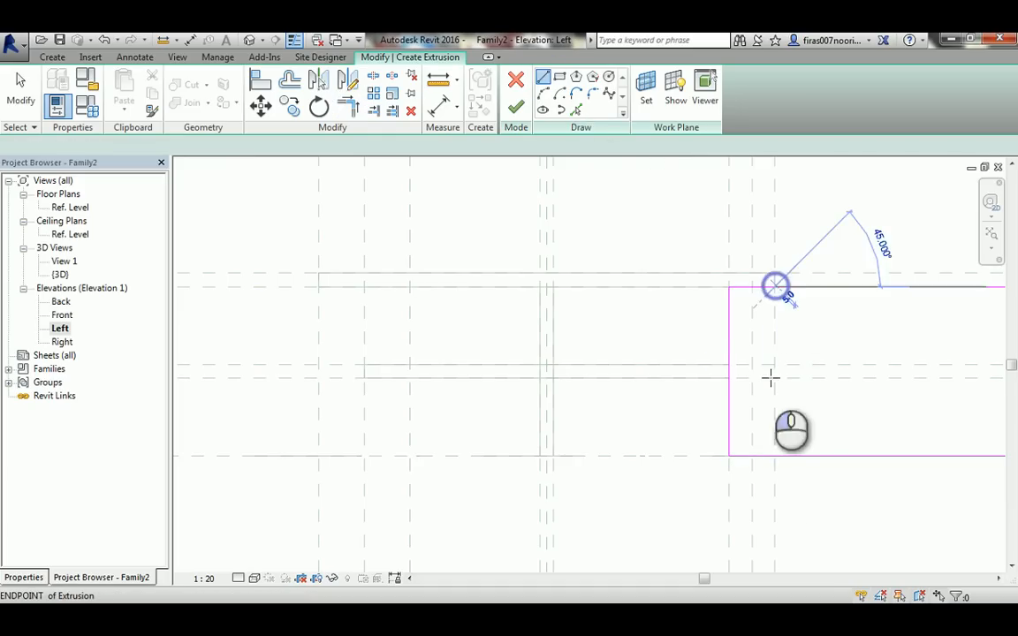
pyautogui.click(753, 457)
pyautogui.press('Escape')
pyautogui.press('Escape')
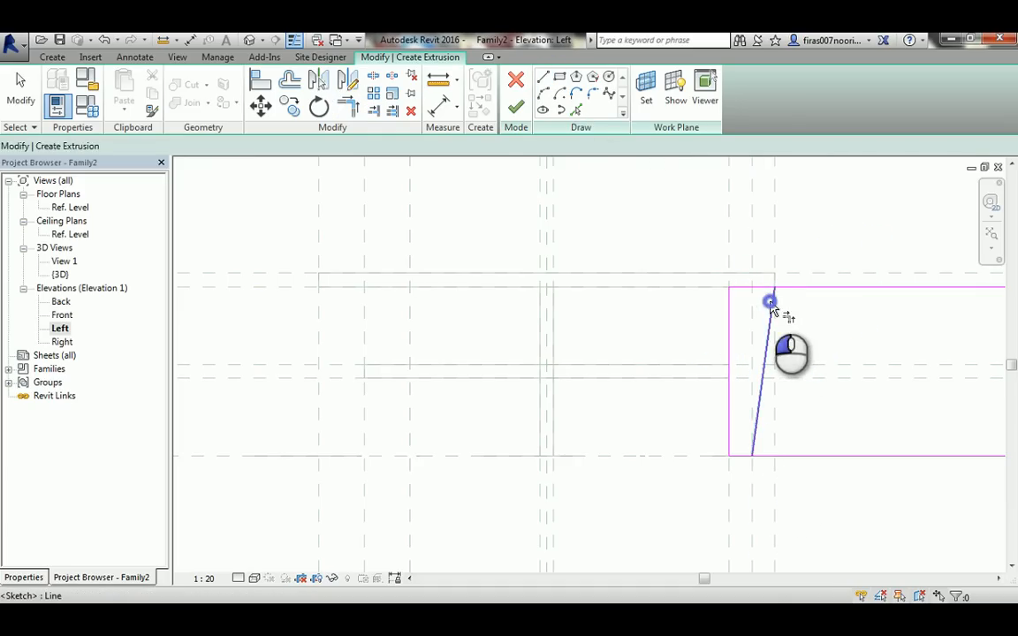
pyautogui.click(757, 287)
pyautogui.click(771, 318)
pyautogui.click(742, 457)
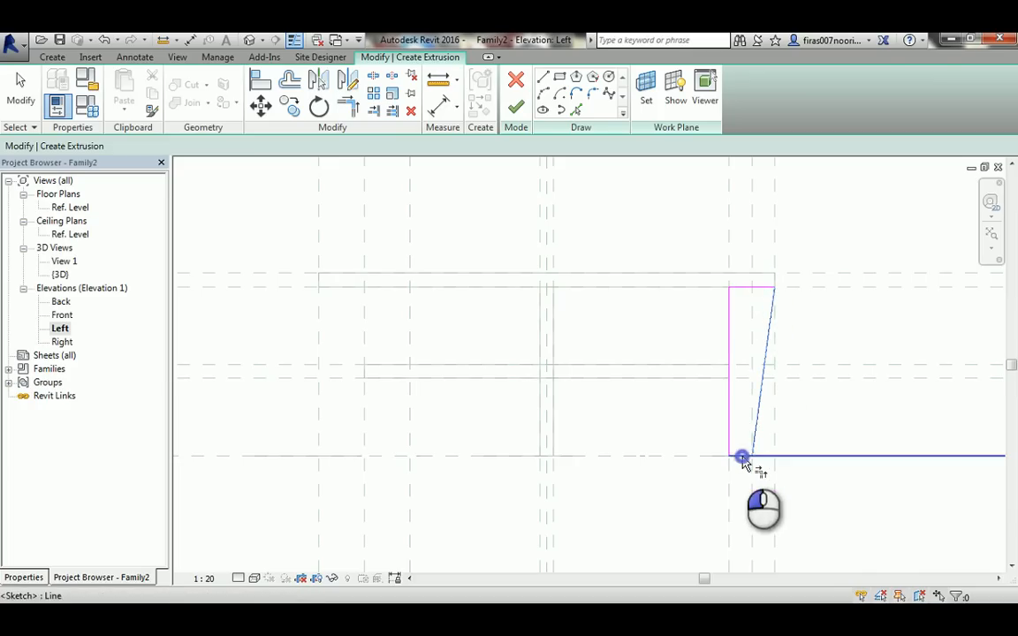
# Pick and lock sketch lines for the left leg on its innermost vertical plane, the tabletop's underside plane and the Ref. Level.
pyautogui.click(70, 57)
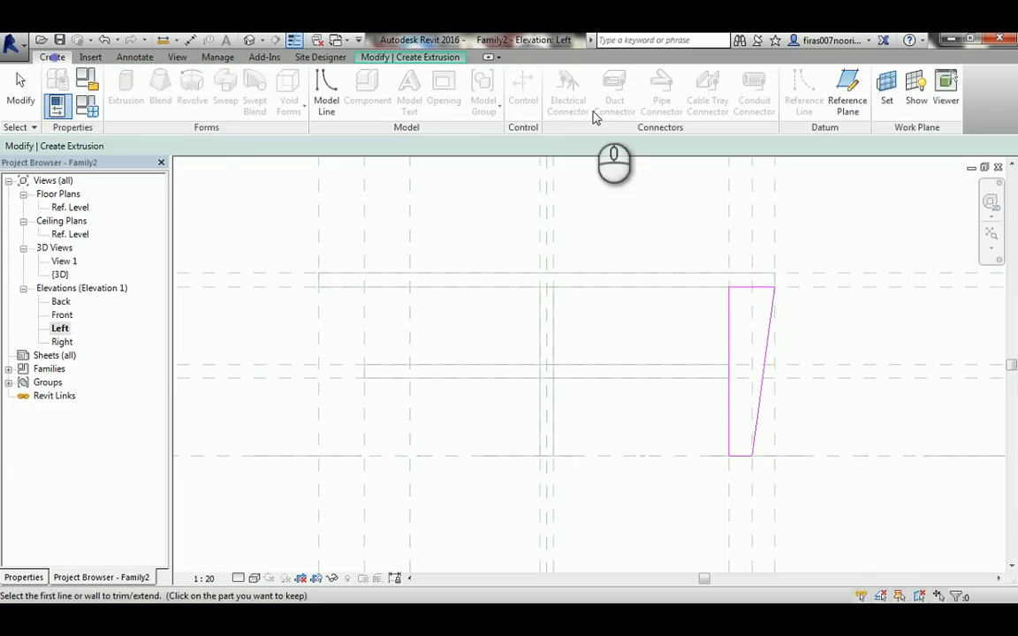
pyautogui.click(413, 57)
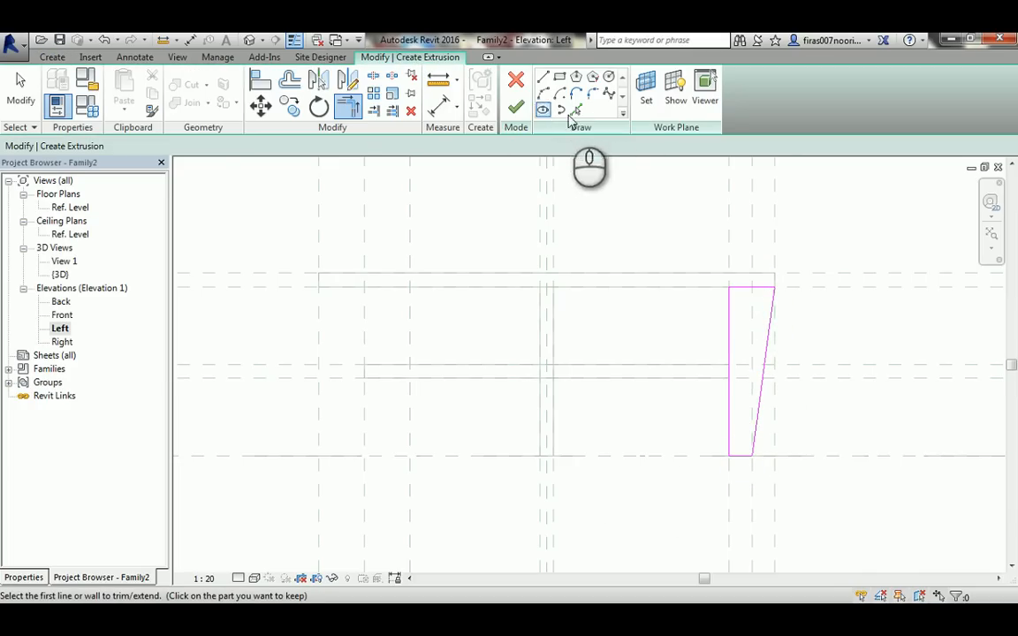
pyautogui.click(411, 207)
pyautogui.click(408, 364)
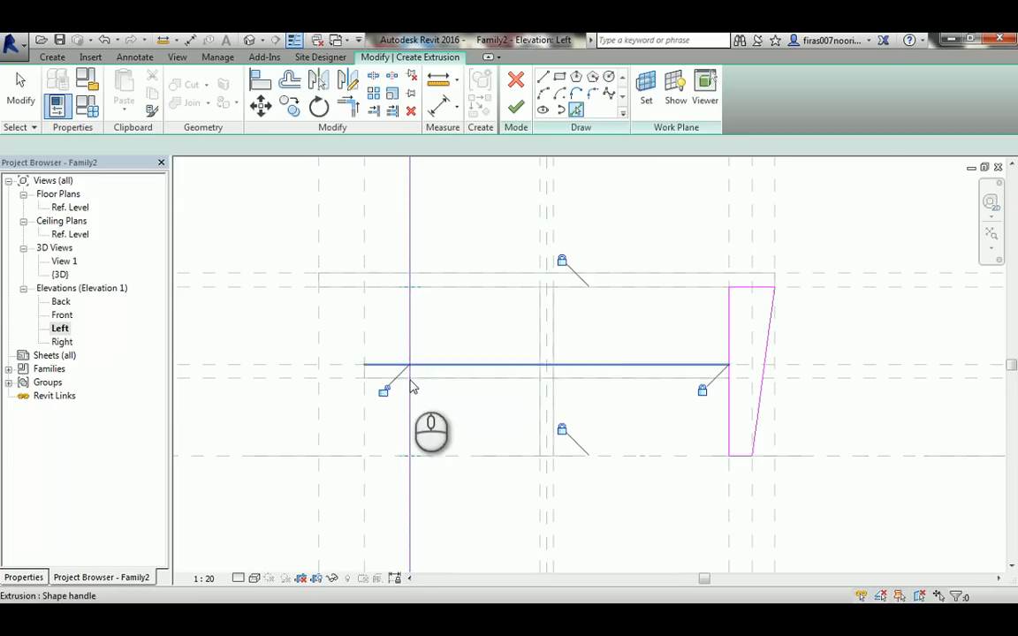
pyautogui.click(279, 285)
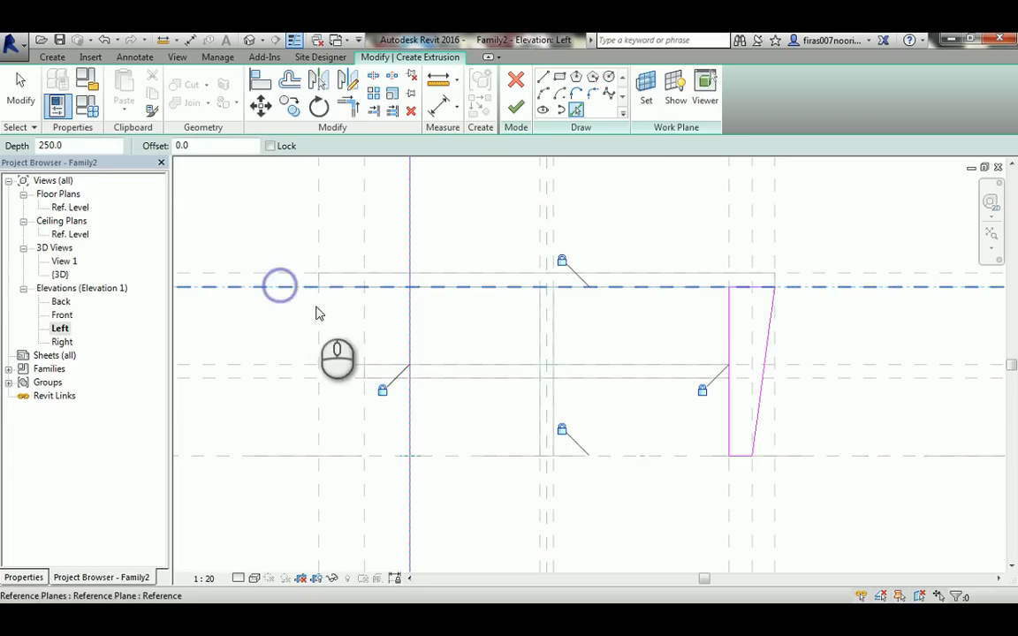
pyautogui.click(563, 263)
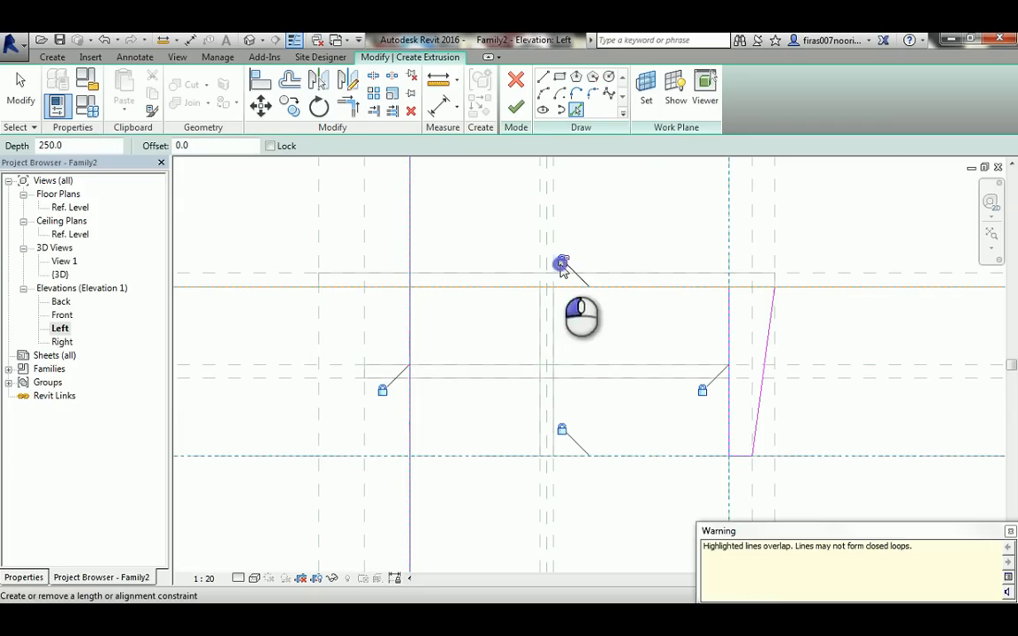
pyautogui.click(345, 455)
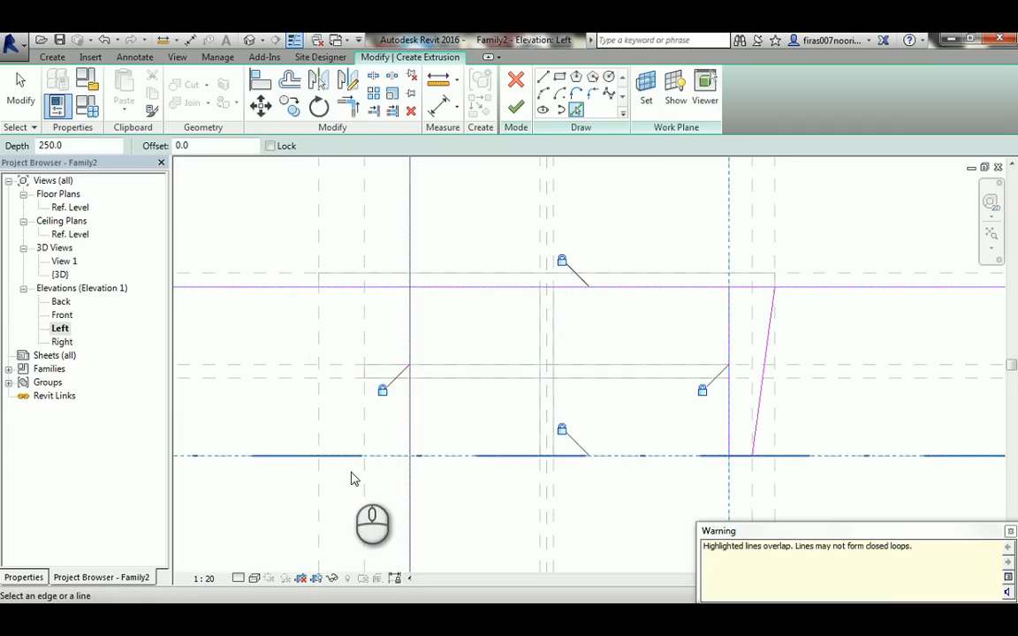
pyautogui.click(563, 429)
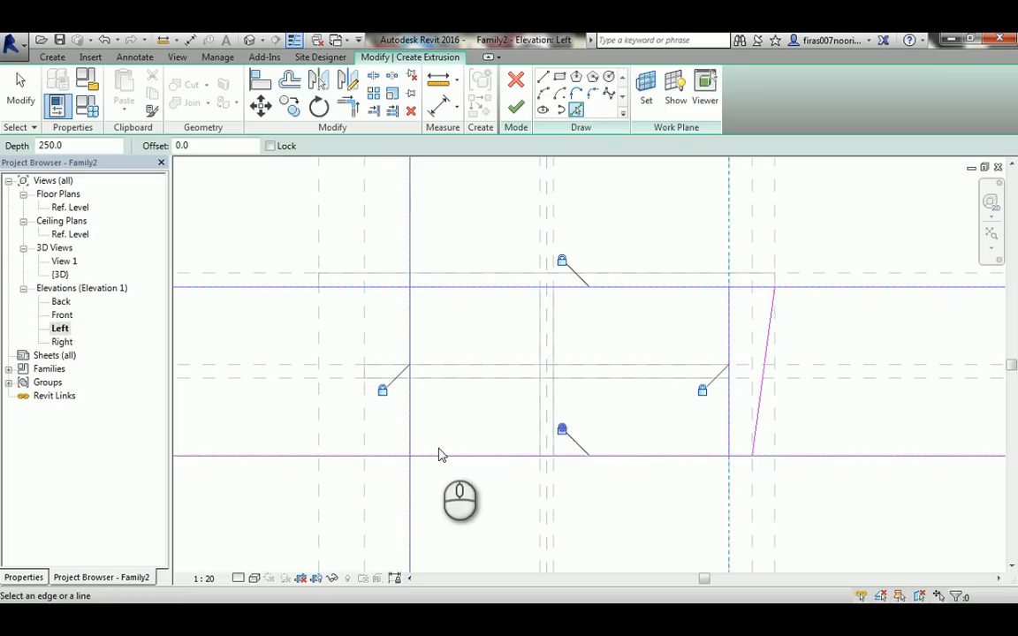
# Trim the left leg's underside and Ref. Level lines to its inner vertical line, keeping the outer parts.
pyautogui.press('Escape')
pyautogui.press('Escape')
pyautogui.click(391, 287)
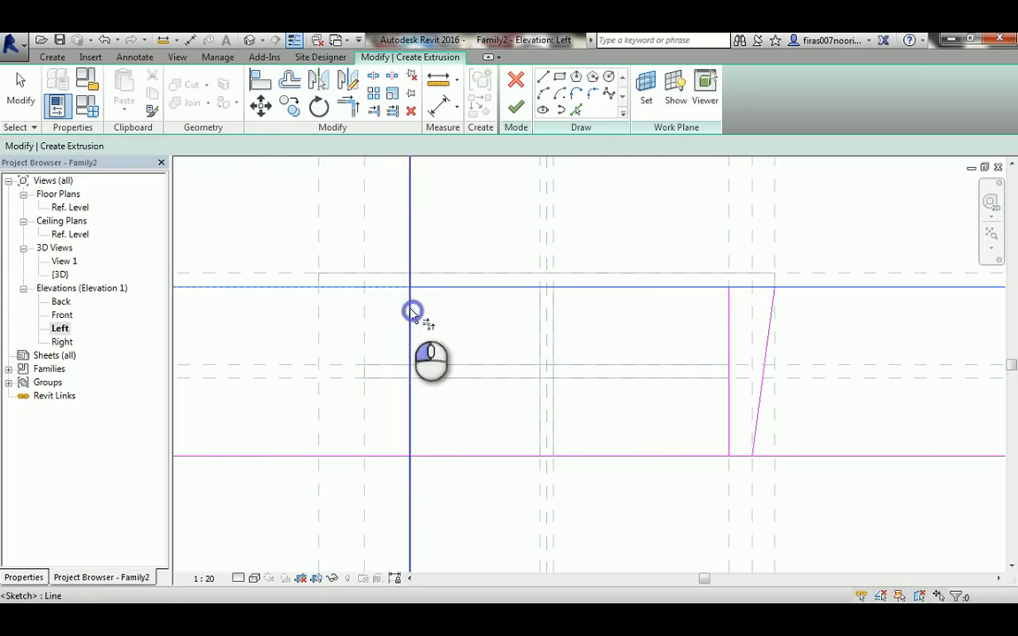
pyautogui.click(409, 318)
pyautogui.click(363, 454)
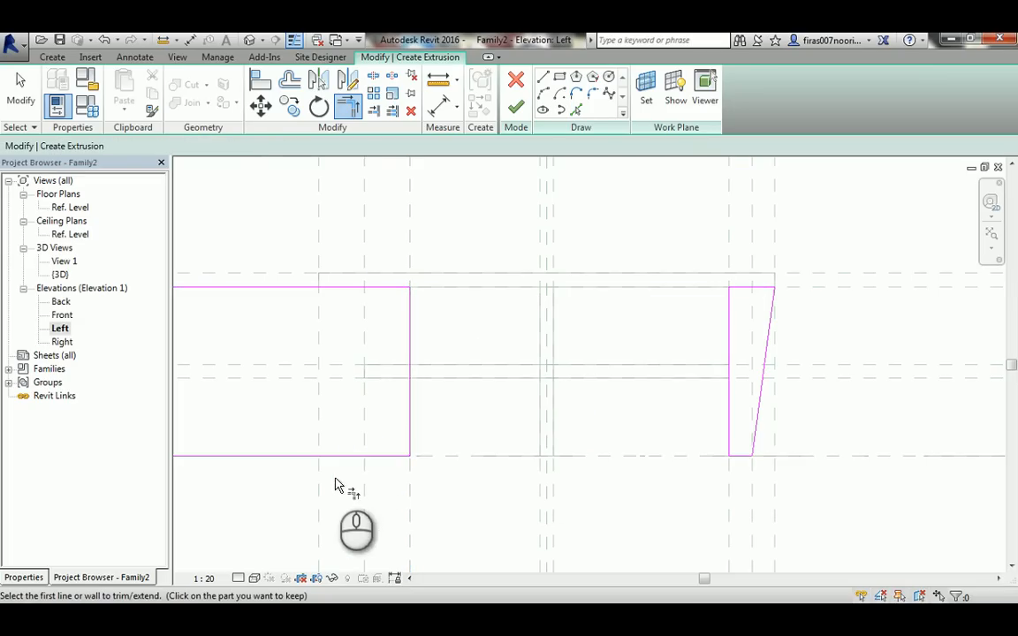
# Draw the left leg's slanted outer edge from the tabletop's lower outer corner to the middle reference plane at Ref. Level.
pyautogui.scroll(-3, 473, 291)
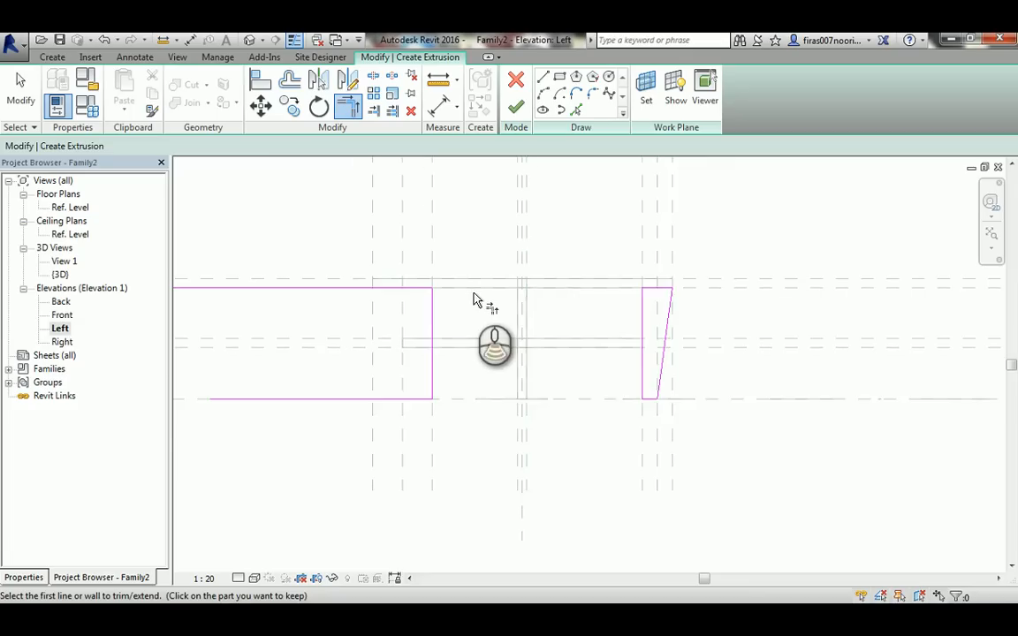
pyautogui.scroll(3, 454, 265)
pyautogui.moveTo(417, 252); pyautogui.dragTo(493, 263, button='middle')
pyautogui.scroll(2, 469, 273)
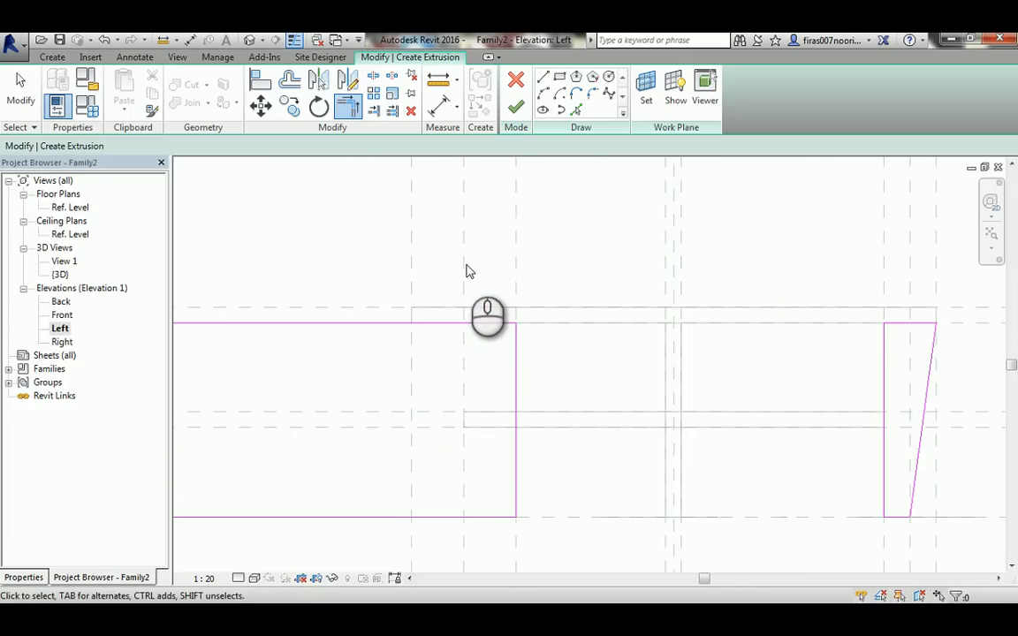
pyautogui.scroll(-2, 470, 271)
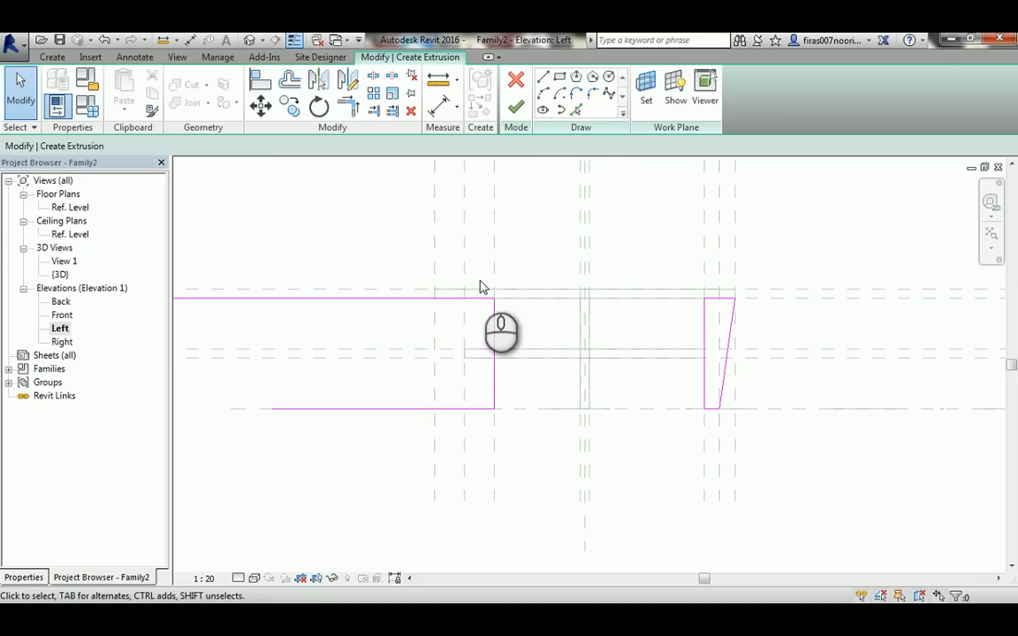
pyautogui.click(541, 78)
pyautogui.click(433, 293)
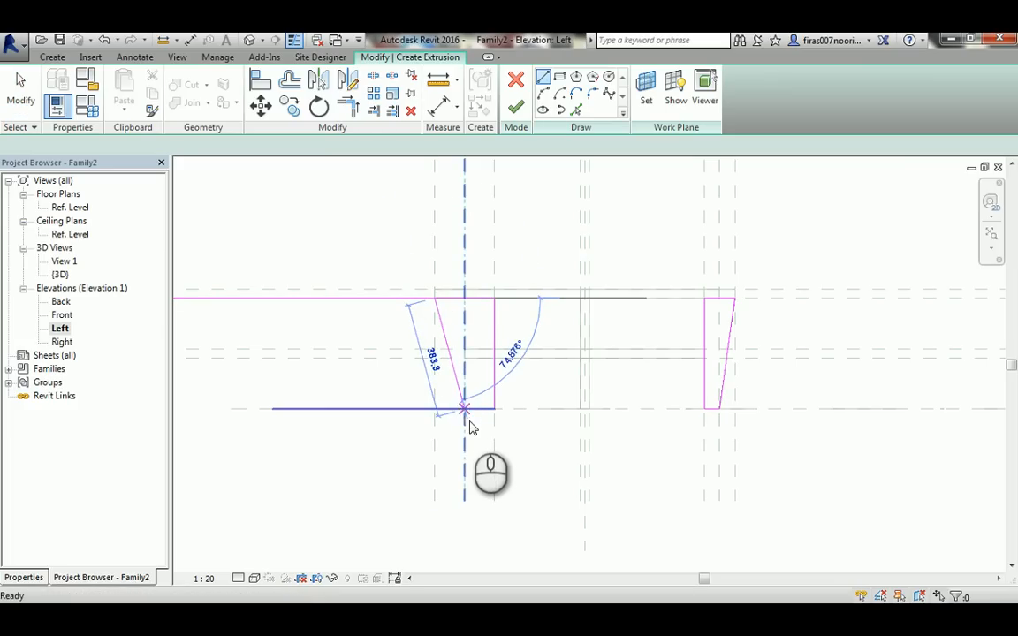
pyautogui.click(466, 409)
pyautogui.press('Escape')
pyautogui.press('Escape')
# Trim the left leg's underside and Ref. Level lines to the slanted edge to close the profile.
pyautogui.click(451, 301)
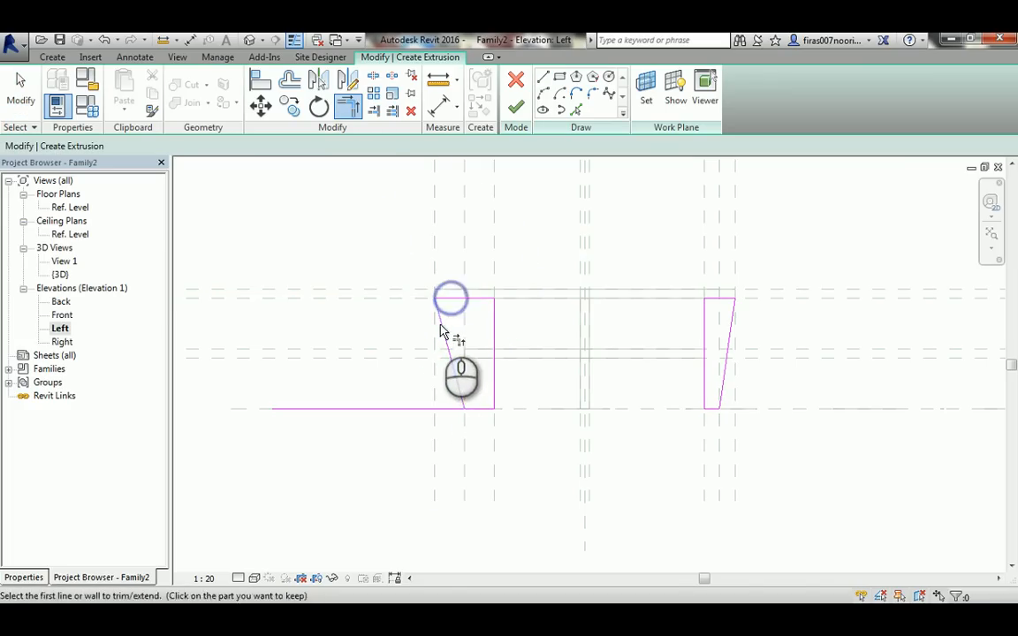
pyautogui.click(441, 326)
pyautogui.click(475, 410)
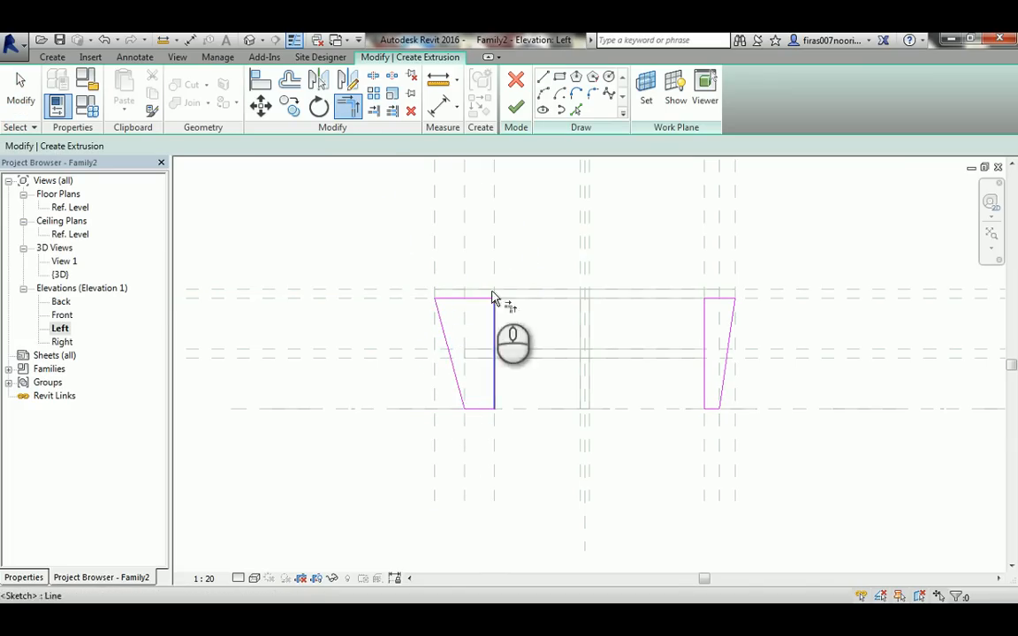
pyautogui.moveTo(482, 255); pyautogui.dragTo(459, 357, button='middle')
pyautogui.scroll(-1, 502, 274)
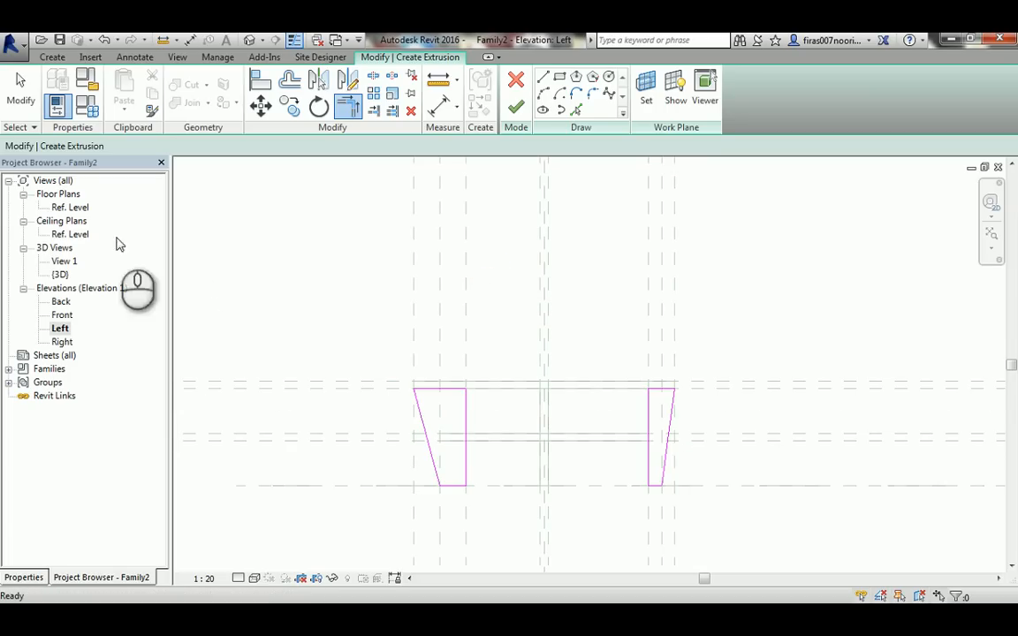
# Open the Ref. Level floor plan and finish the two-leg extrusion sketch.
pyautogui.doubleClick(73, 209)
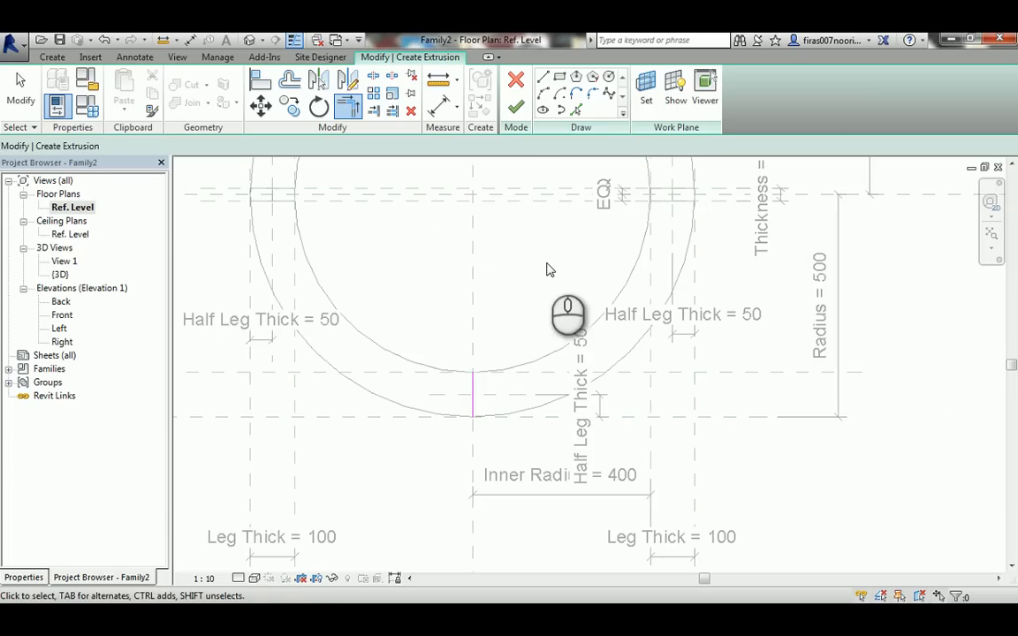
pyautogui.scroll(-3, 542, 280)
pyautogui.moveTo(505, 245); pyautogui.dragTo(529, 345, button='middle')
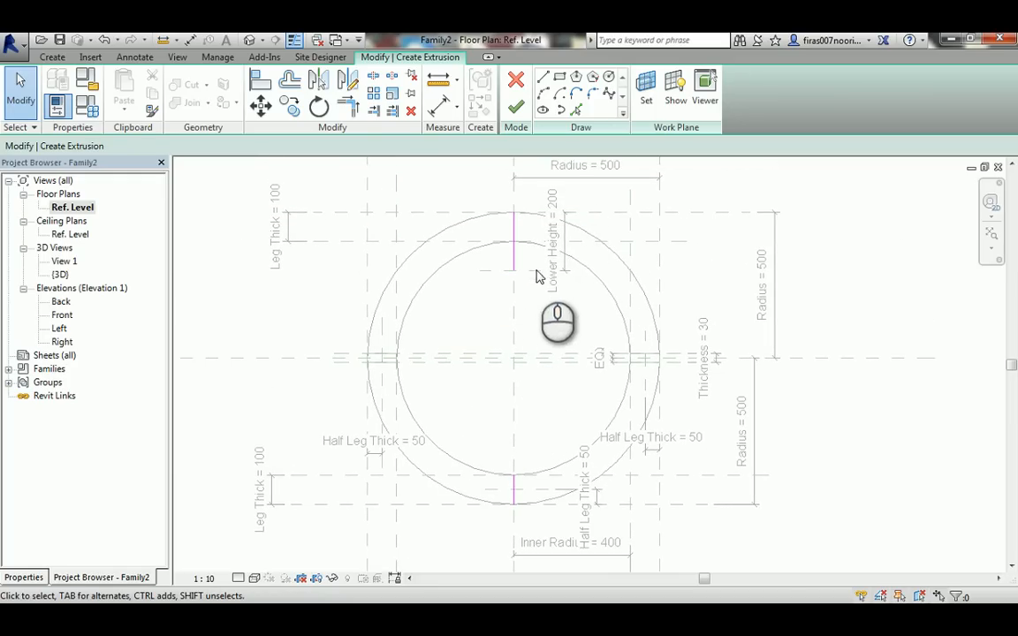
pyautogui.scroll(1, 481, 262)
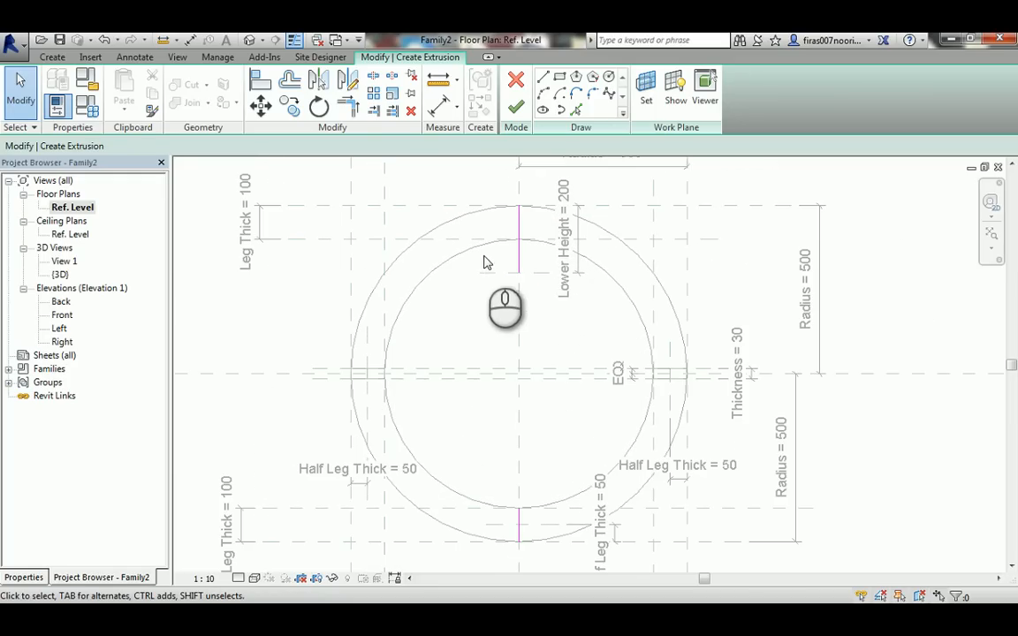
pyautogui.click(510, 235)
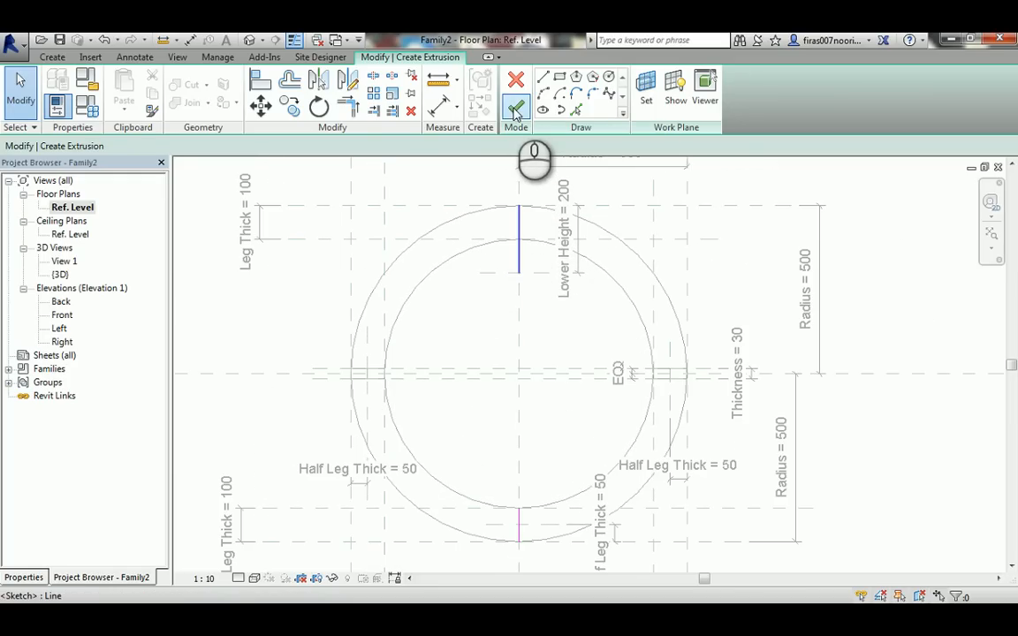
pyautogui.click(515, 108)
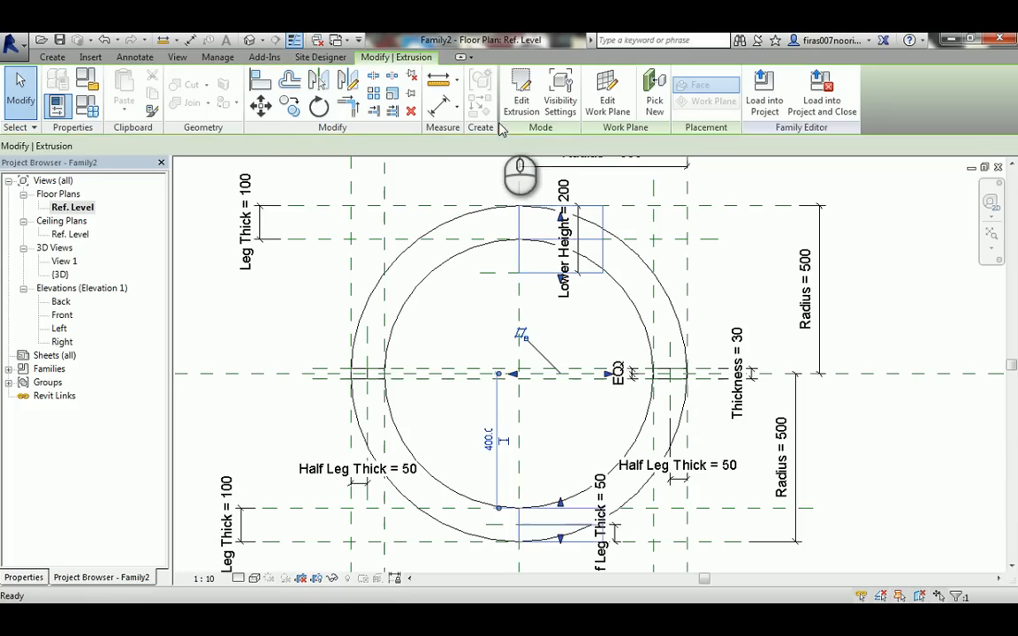
pyautogui.scroll(1, 553, 322)
pyautogui.click(492, 278)
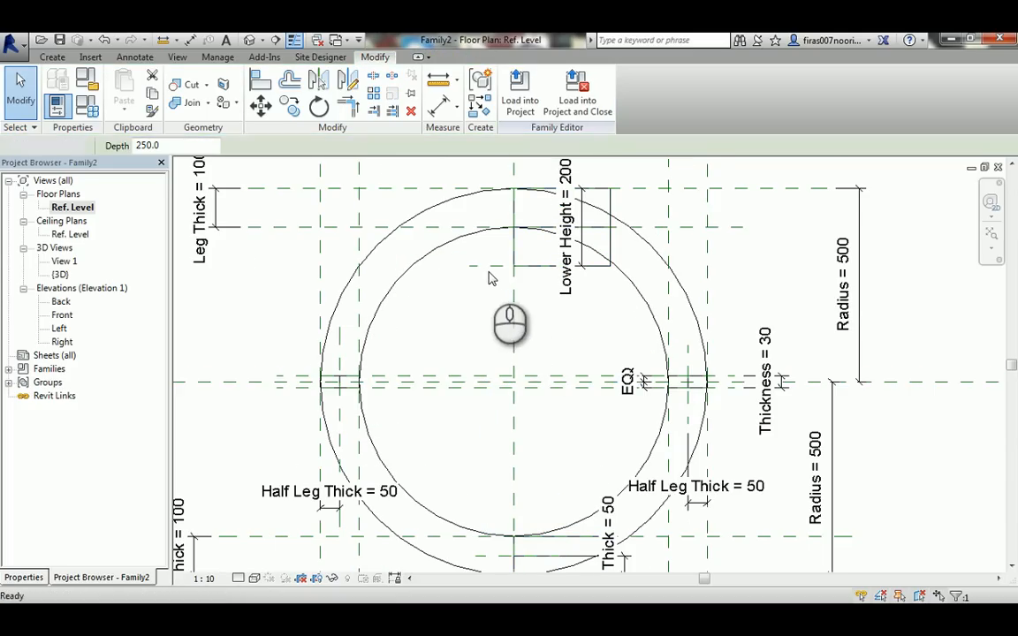
# Examine the short reference plane inside the circle's upper part and the label options of its Lower Height dimension.
pyautogui.click(482, 267)
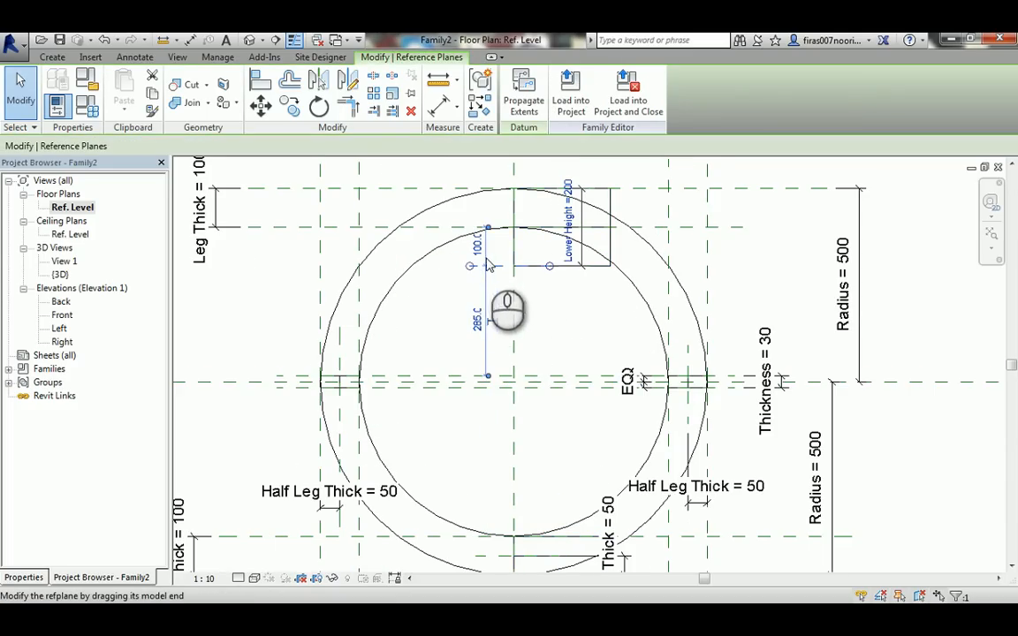
pyautogui.scroll(-2, 527, 232)
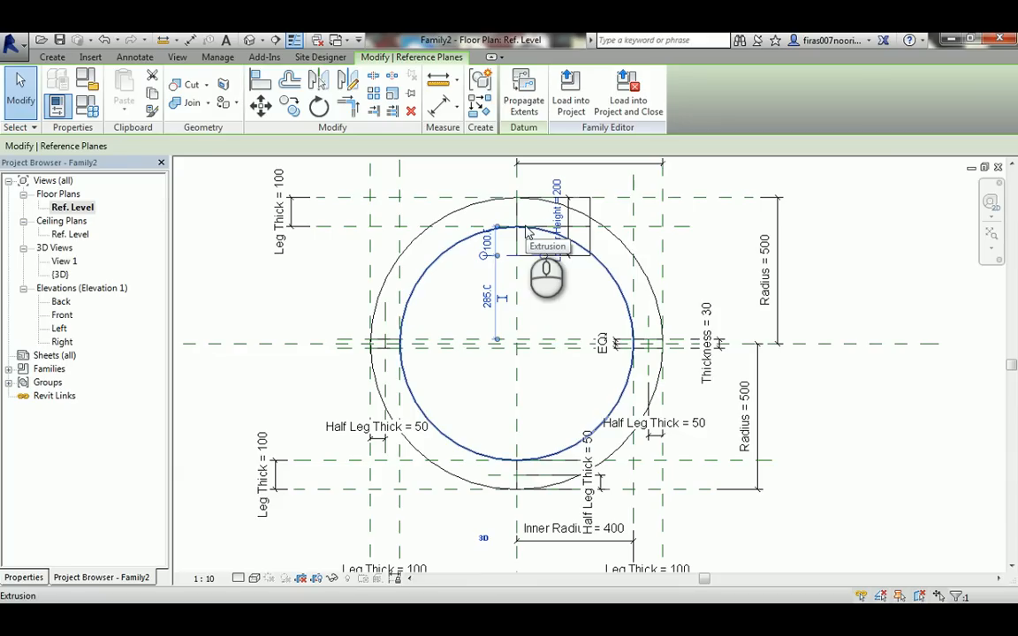
pyautogui.scroll(1, 512, 246)
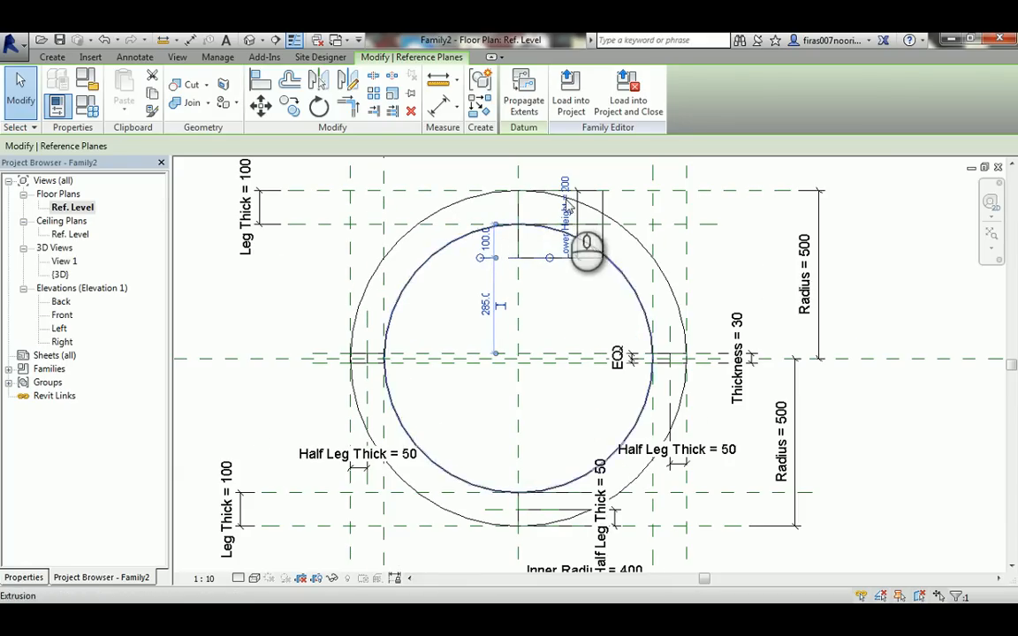
pyautogui.click(569, 217)
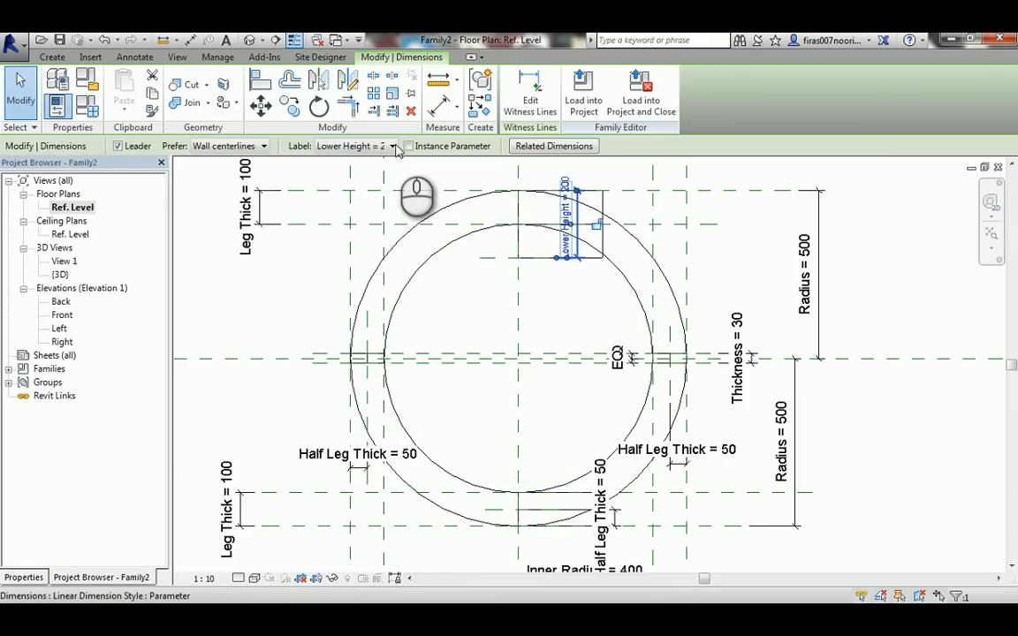
pyautogui.click(390, 147)
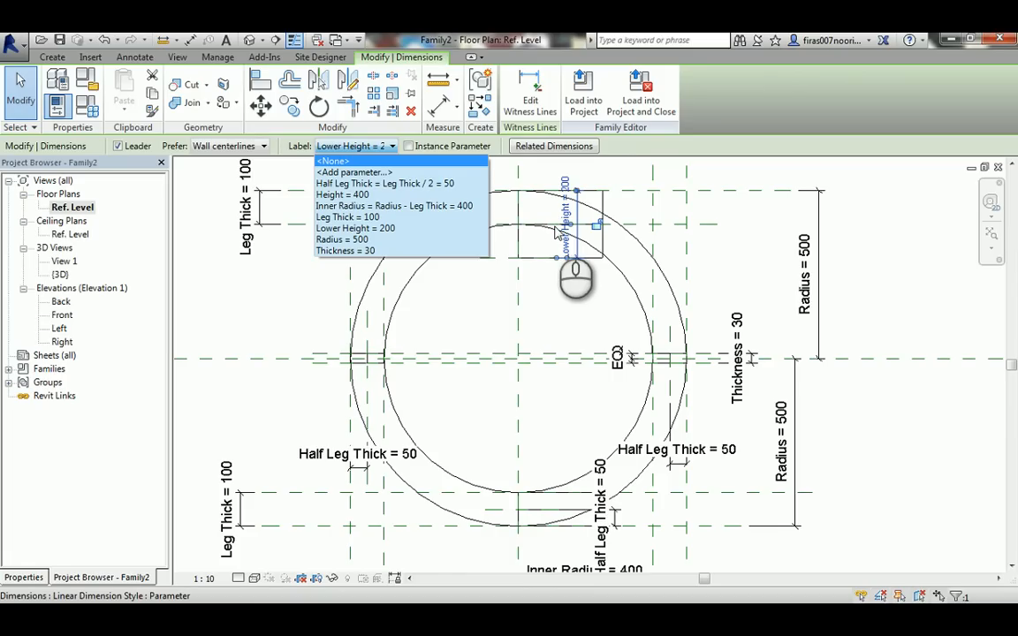
pyautogui.click(452, 309)
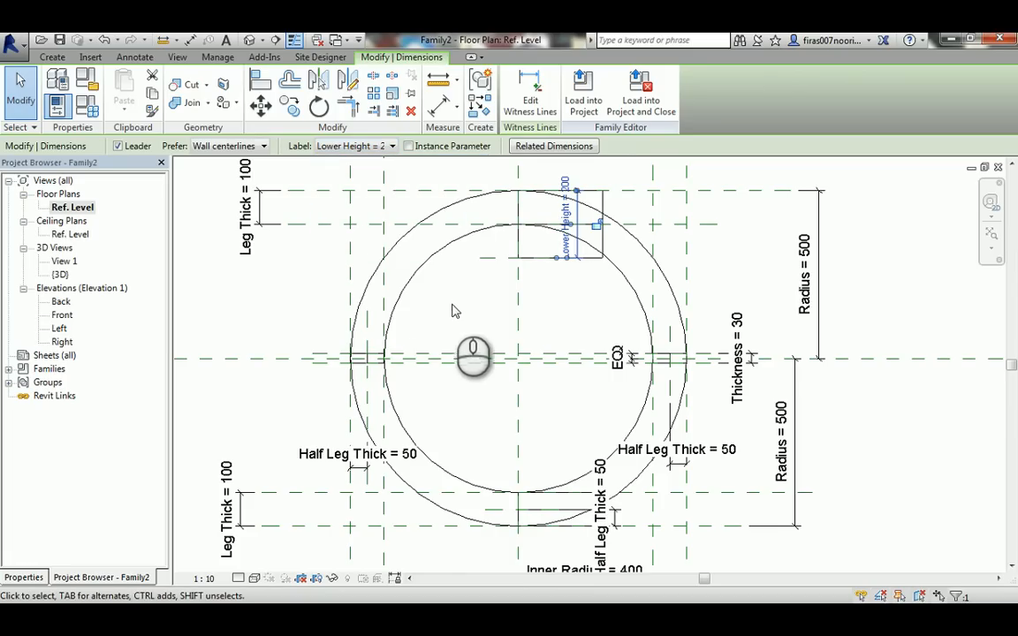
pyautogui.click(487, 260)
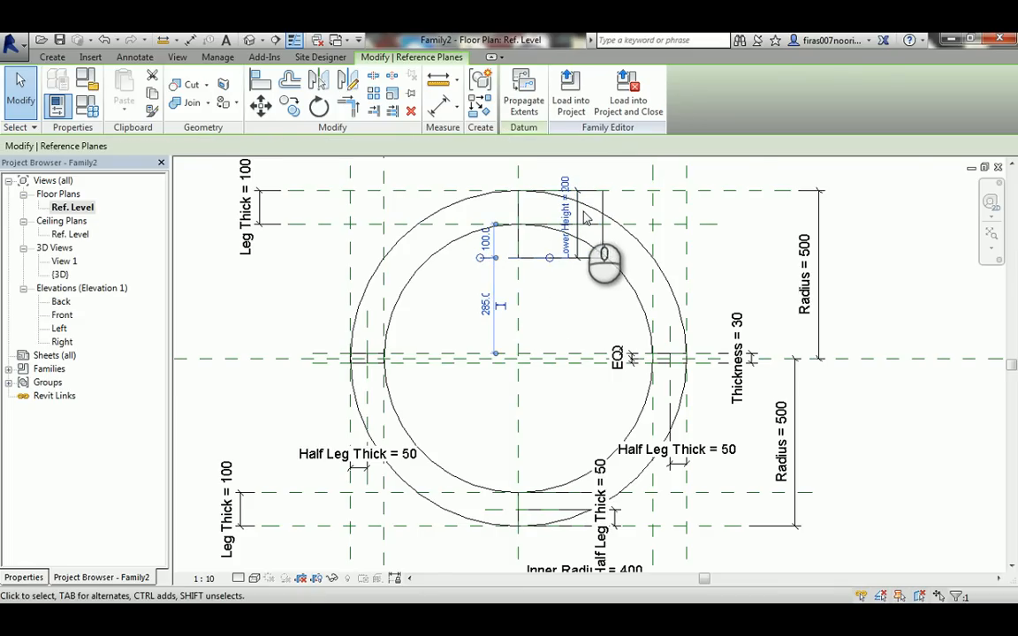
pyautogui.click(468, 283)
pyautogui.click(490, 259)
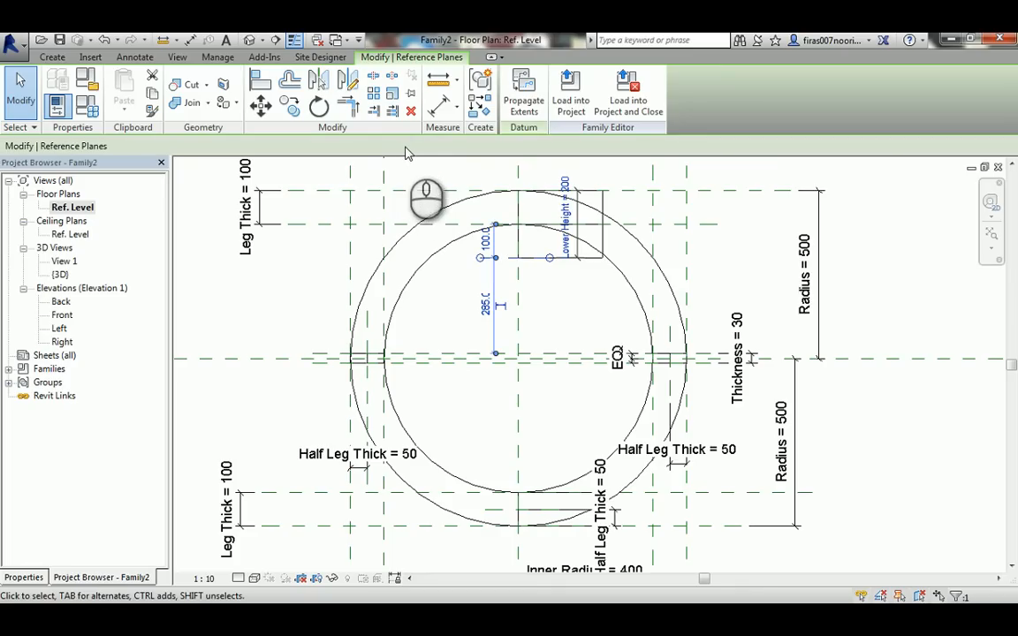
# Relabel the Lower Height dimension at the circle's upper leg with the Half Leg Thick parameter.
pyautogui.click(576, 209)
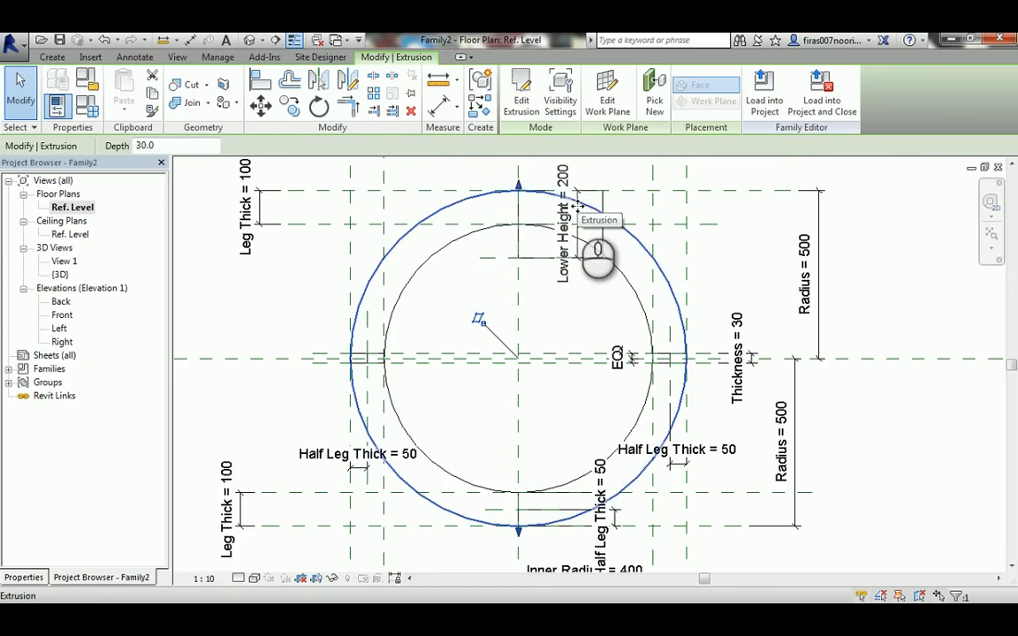
pyautogui.scroll(4, 579, 213)
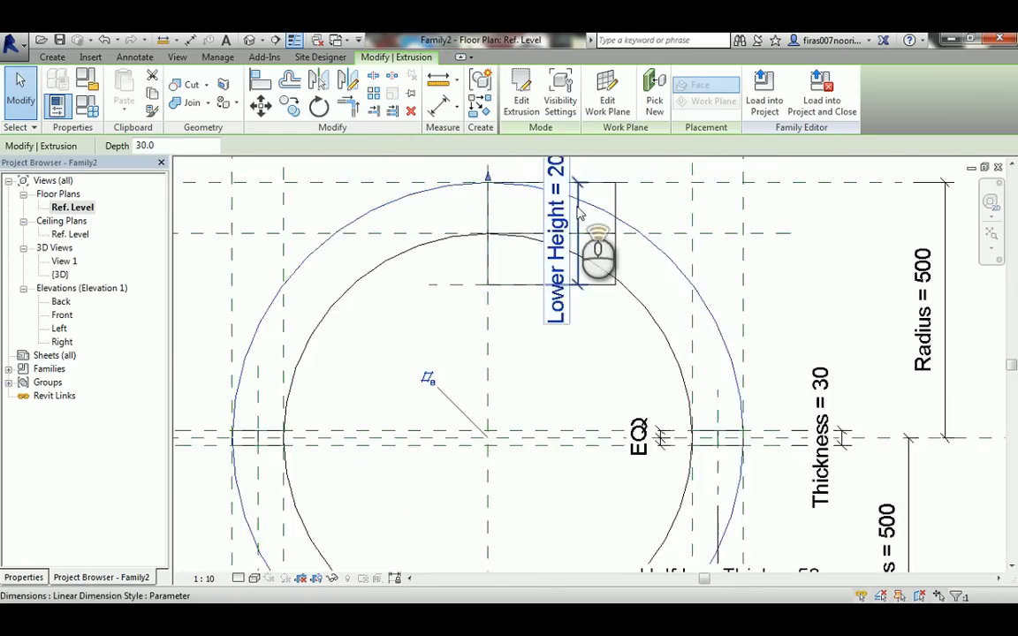
pyautogui.click(580, 221)
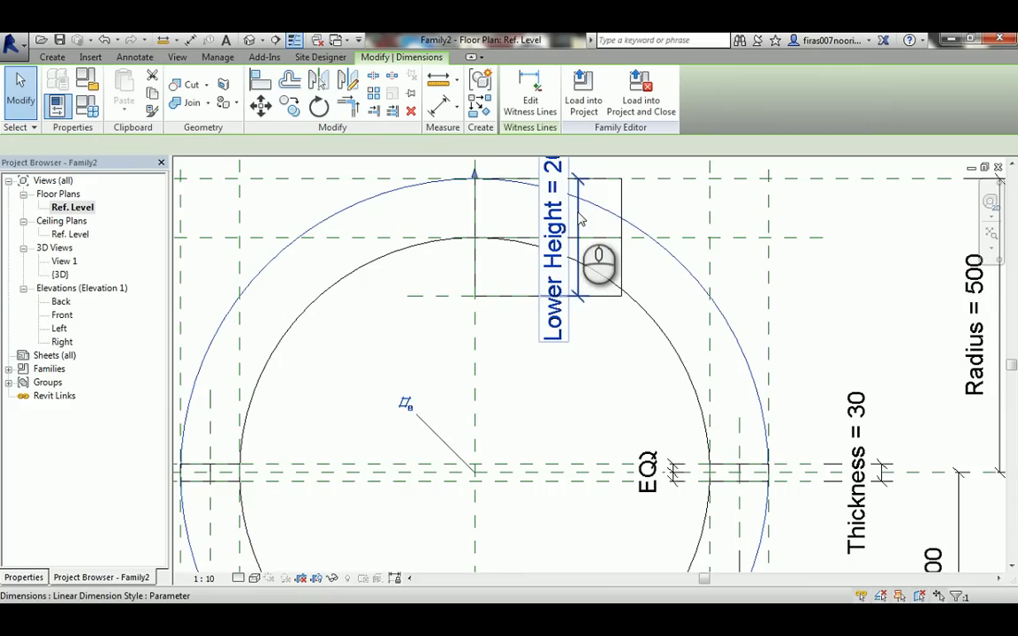
pyautogui.click(380, 147)
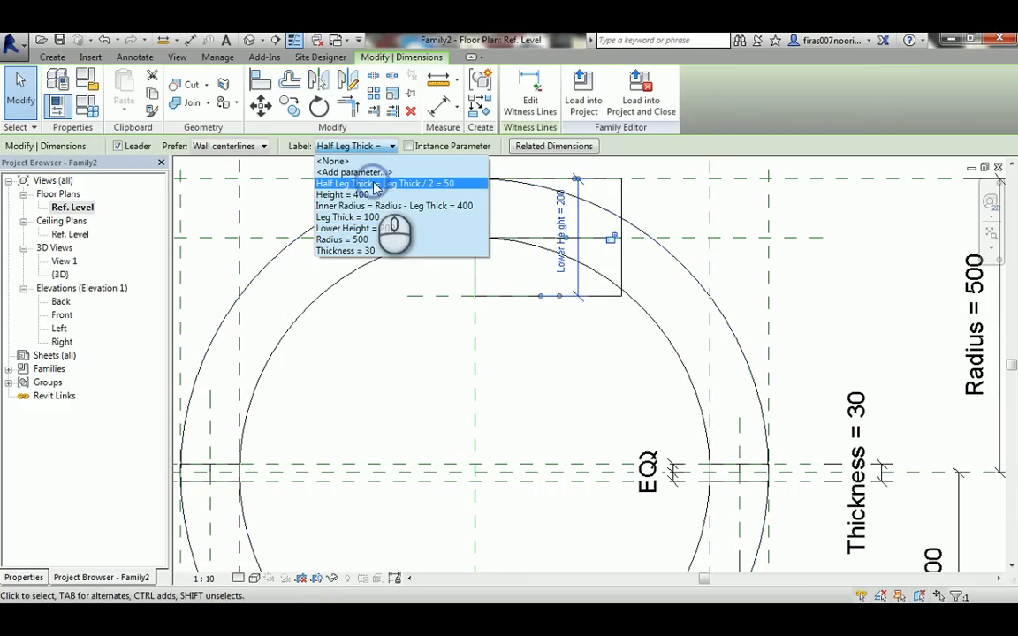
pyautogui.click(375, 184)
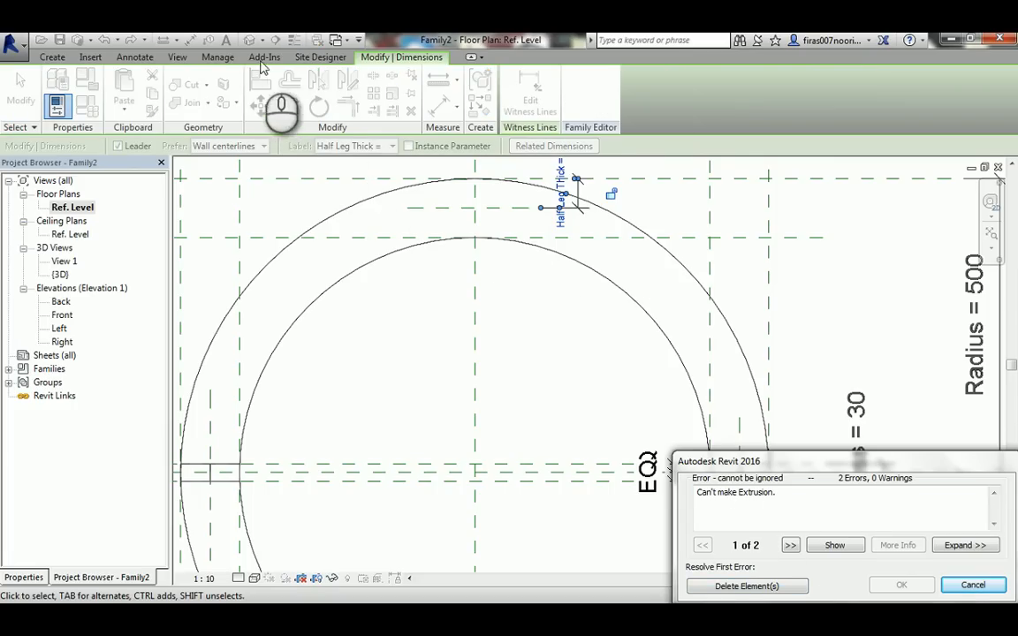
# Open the Left elevation and resolve the extrusion error by deleting the affected leg extrusion.
pyautogui.doubleClick(59, 329)
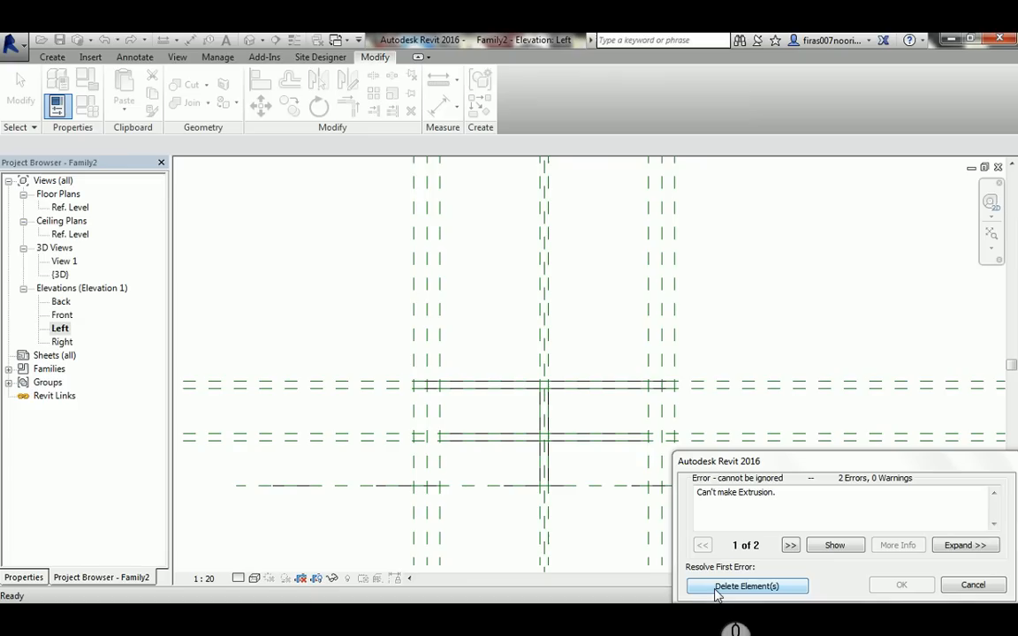
pyautogui.click(747, 586)
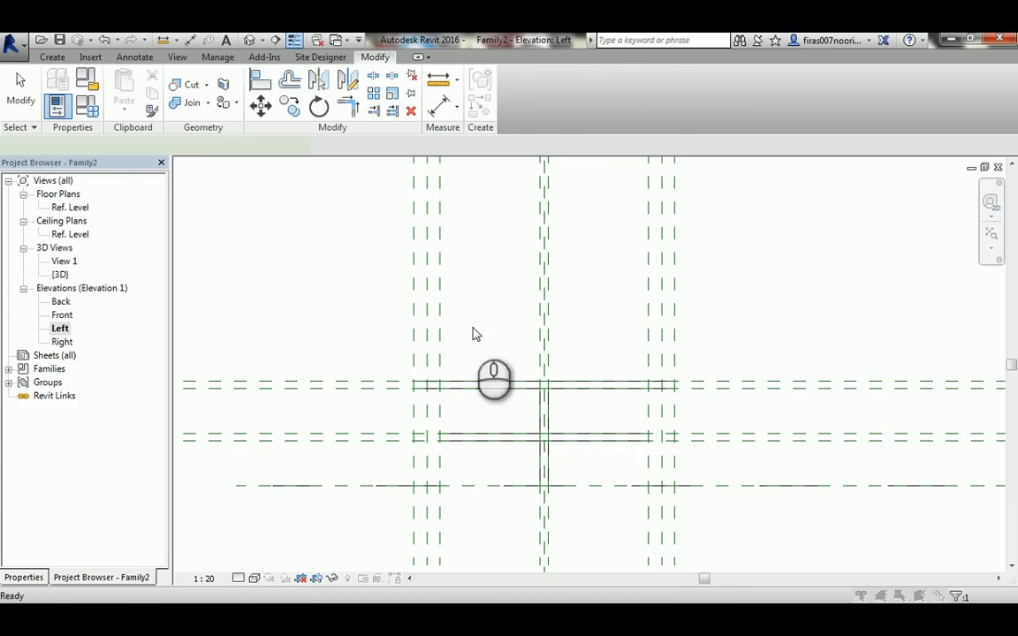
pyautogui.click(52, 56)
pyautogui.click(249, 40)
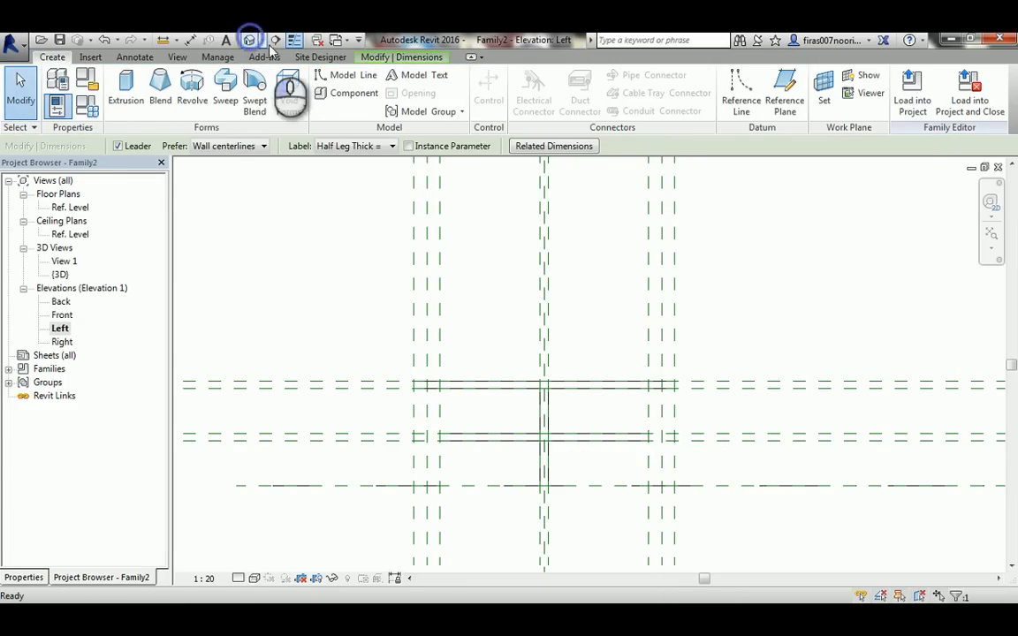
# Examine the upper and lower half leg thickness planes in the Ref. Level plan and return to the Left elevation.
pyautogui.doubleClick(71, 207)
pyautogui.scroll(-3, 500, 286)
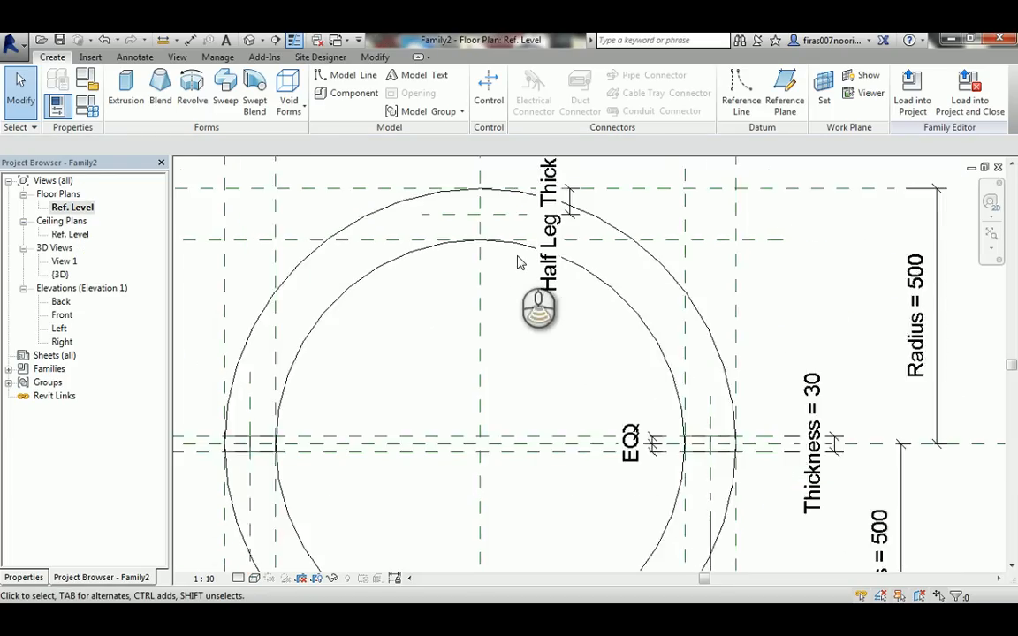
pyautogui.scroll(-2, 571, 207)
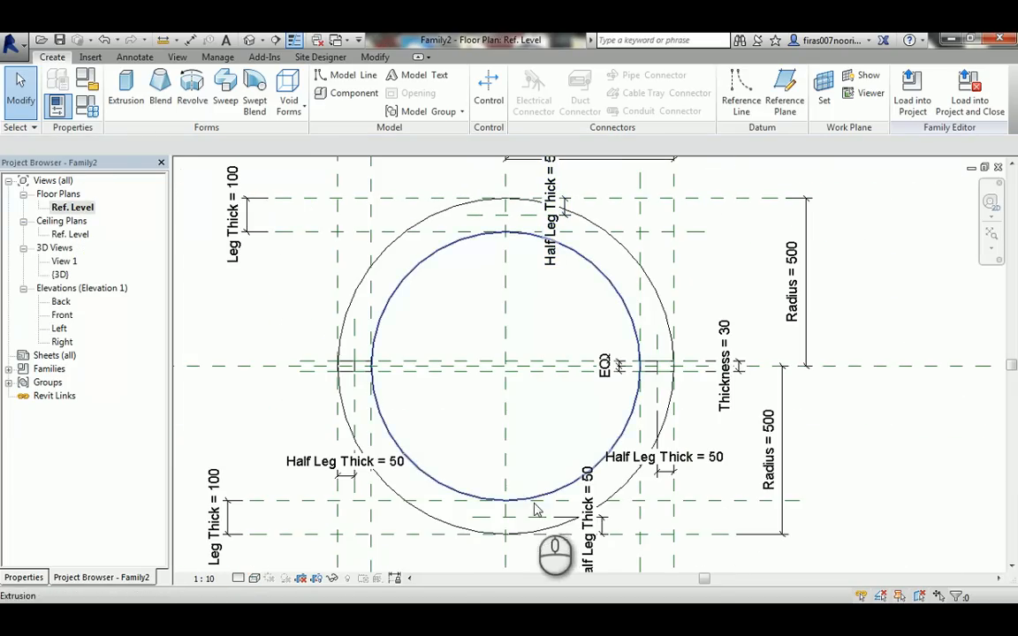
pyautogui.moveTo(538, 505); pyautogui.dragTo(546, 350, button='middle')
pyautogui.scroll(2, 548, 351)
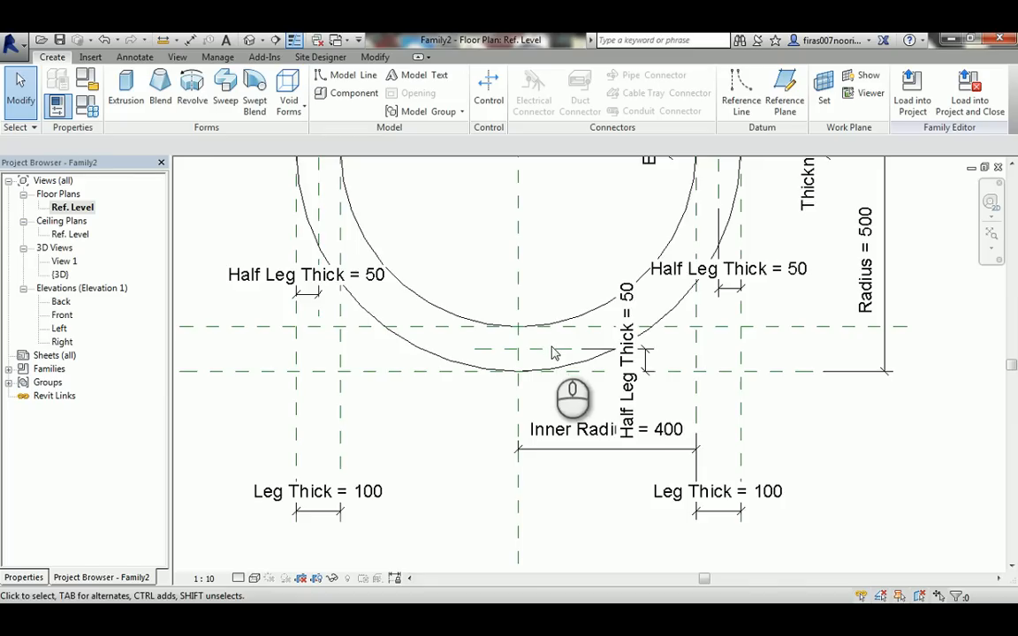
pyautogui.scroll(-2, 537, 327)
pyautogui.moveTo(532, 278); pyautogui.dragTo(514, 370, button='middle')
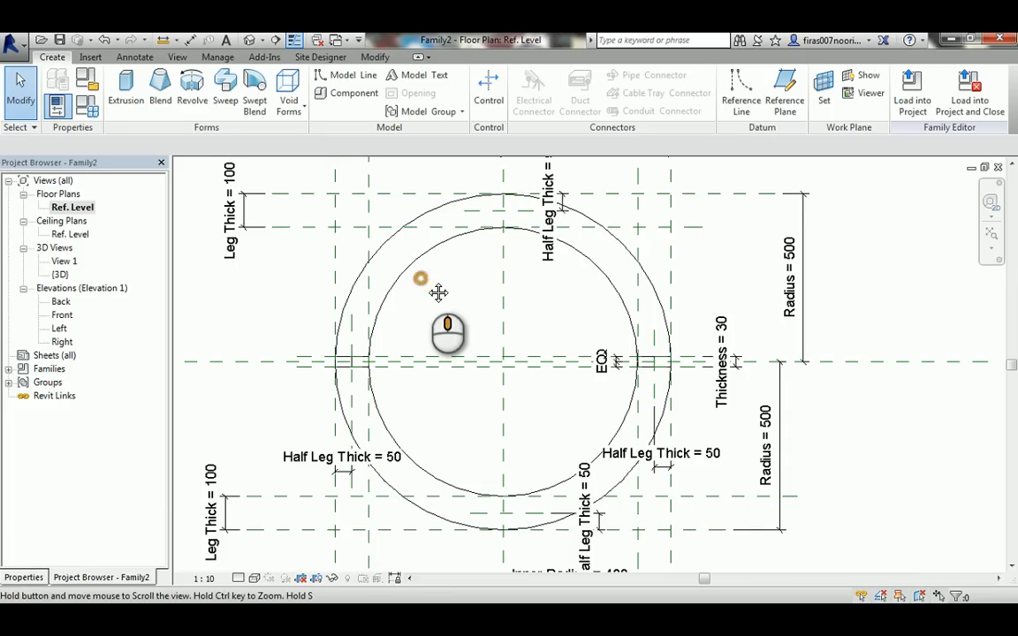
pyautogui.moveTo(437, 291); pyautogui.dragTo(457, 325, button='middle')
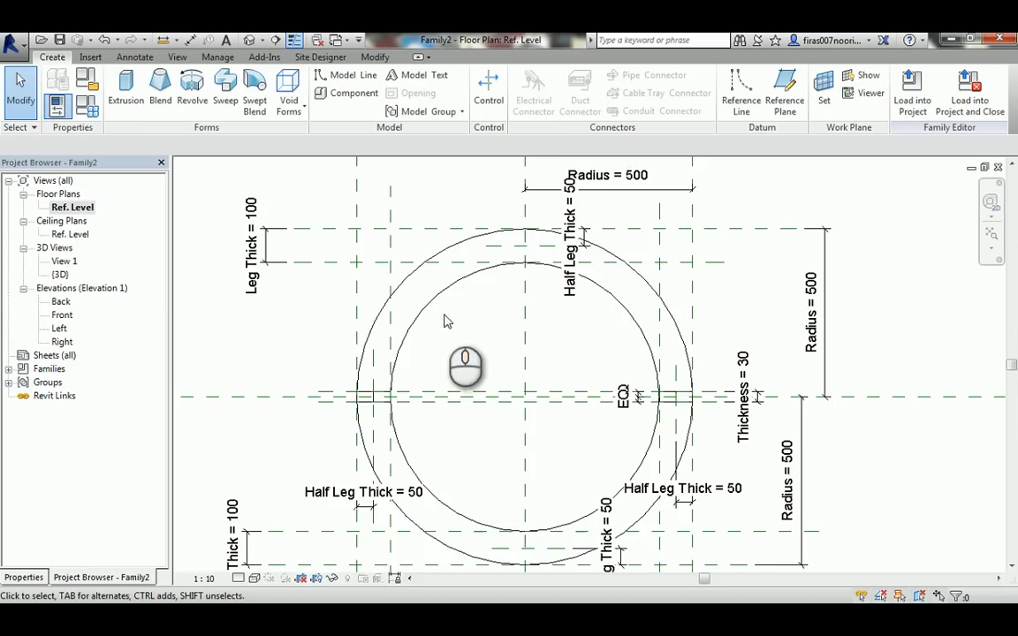
pyautogui.doubleClick(59, 328)
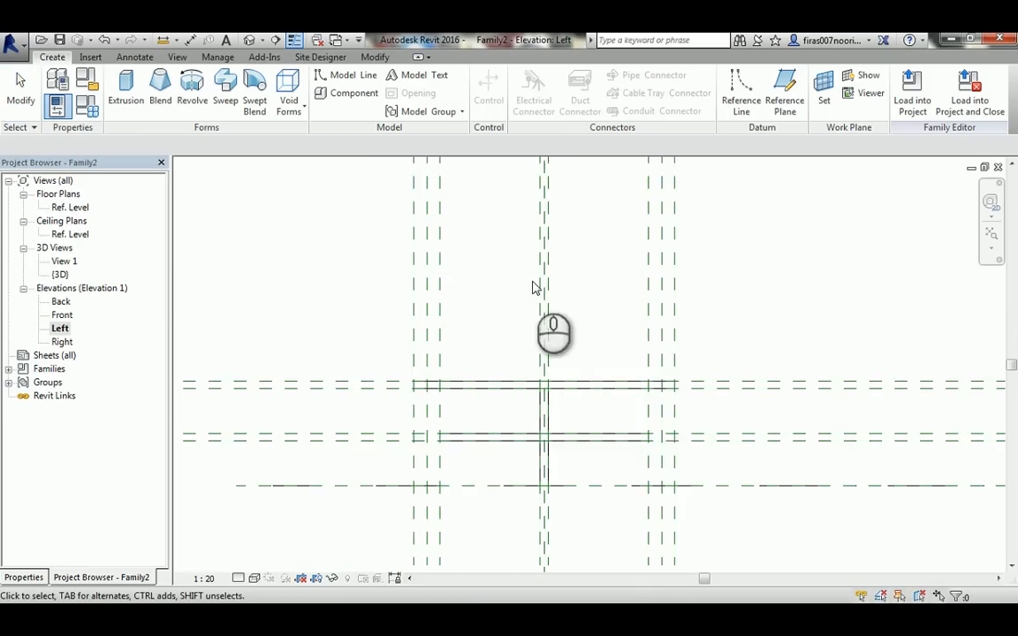
# Start an extrusion for the right leg and pick sketch lines locked to the inner radius plane, the tabletop's underside and the reference level.
pyautogui.scroll(-1, 534, 289)
pyautogui.click(125, 88)
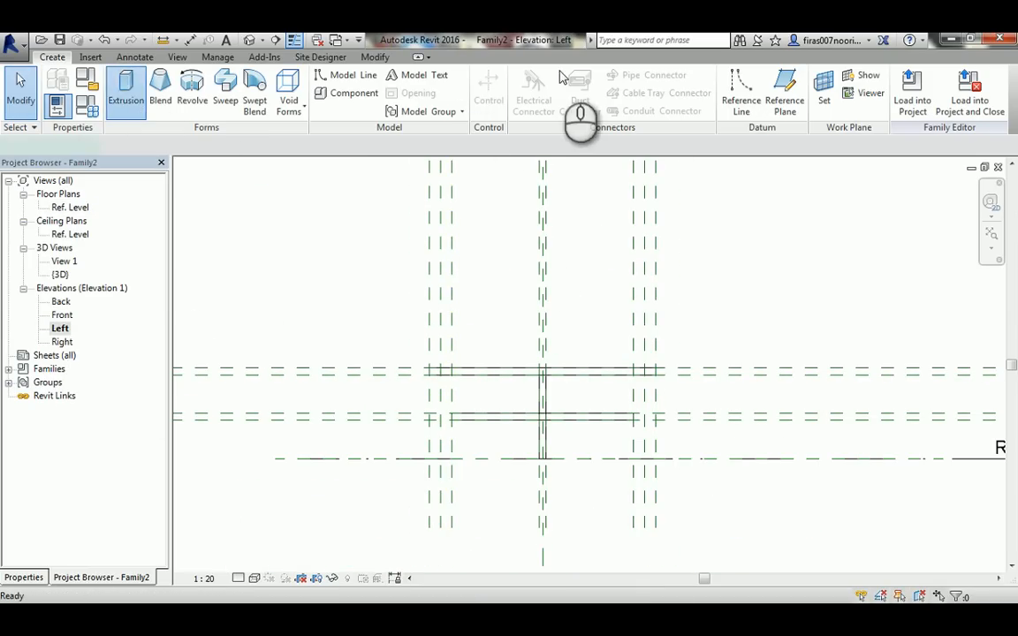
pyautogui.click(572, 112)
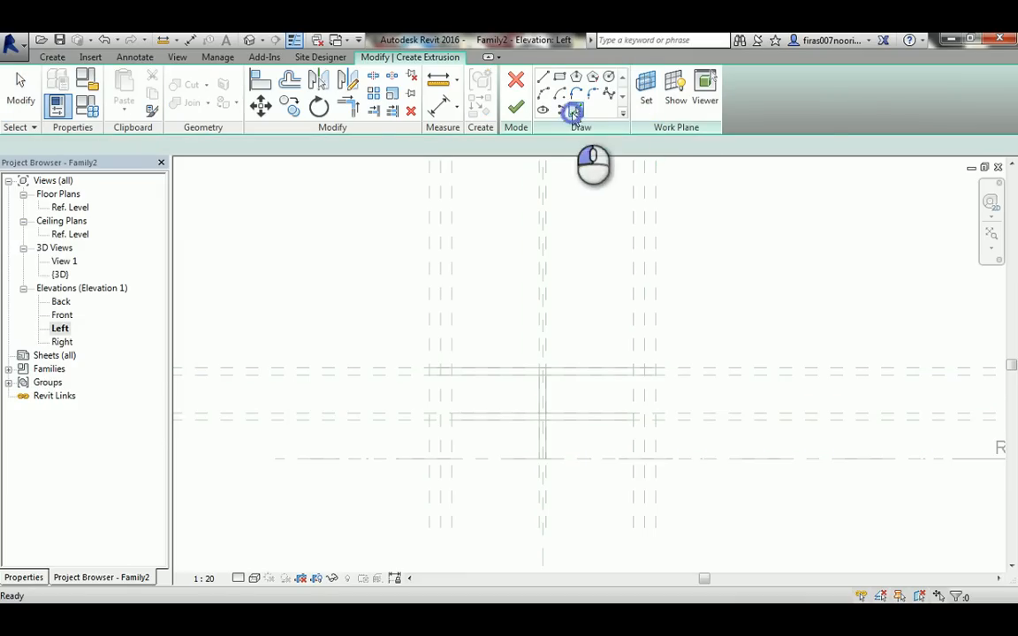
pyautogui.click(634, 317)
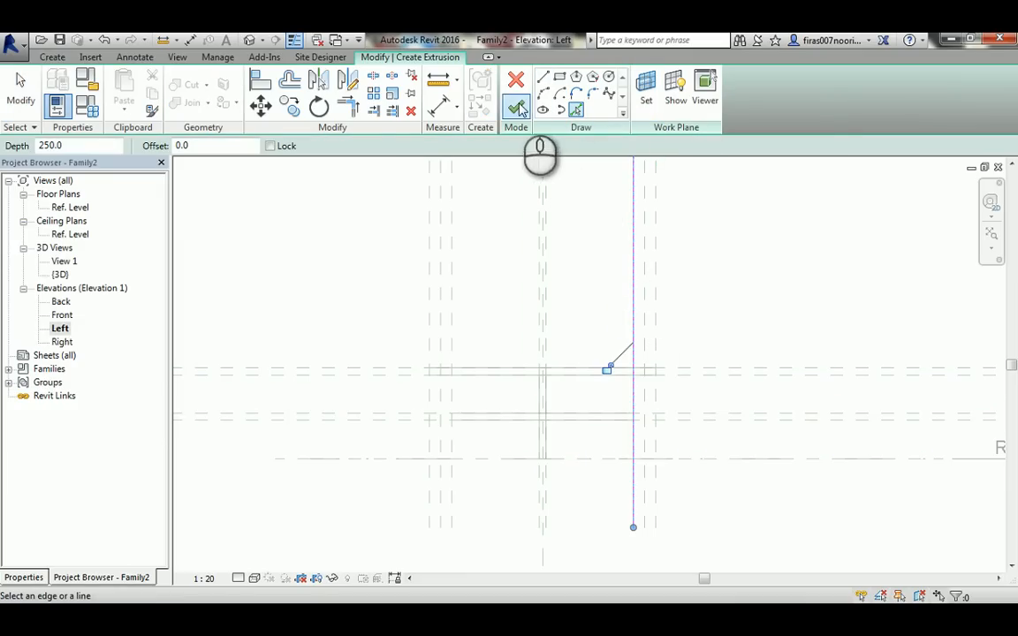
pyautogui.click(607, 371)
pyautogui.scroll(2, 667, 398)
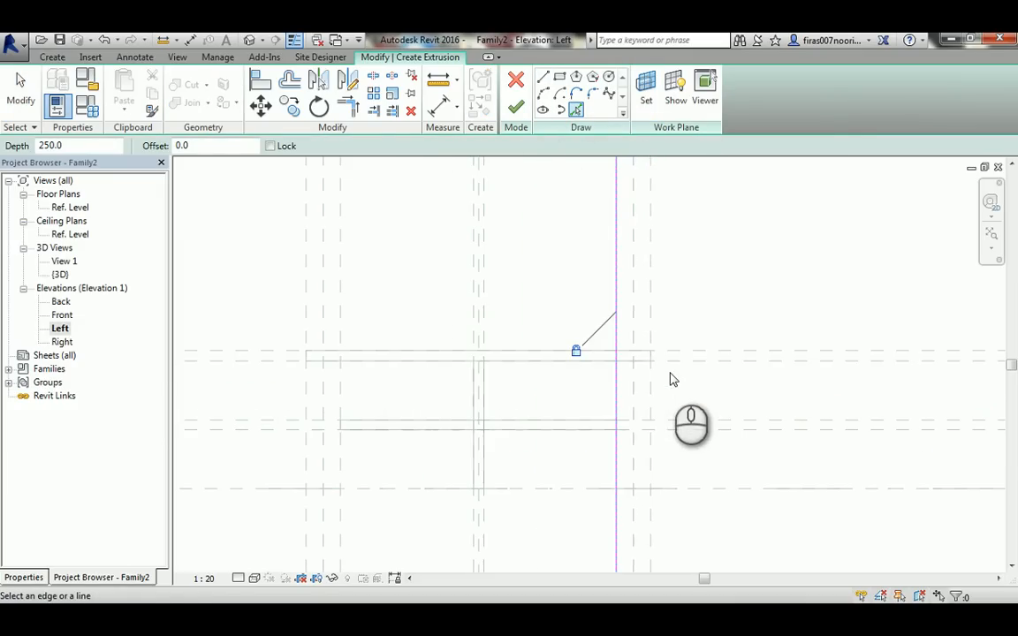
pyautogui.click(677, 363)
pyautogui.click(589, 390)
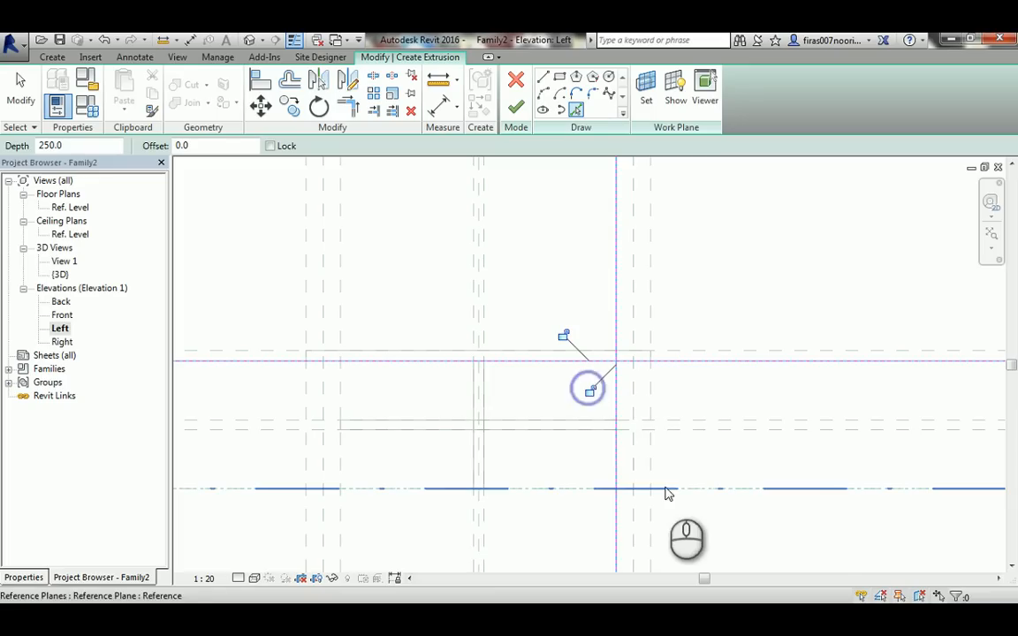
pyautogui.click(670, 490)
pyautogui.click(564, 464)
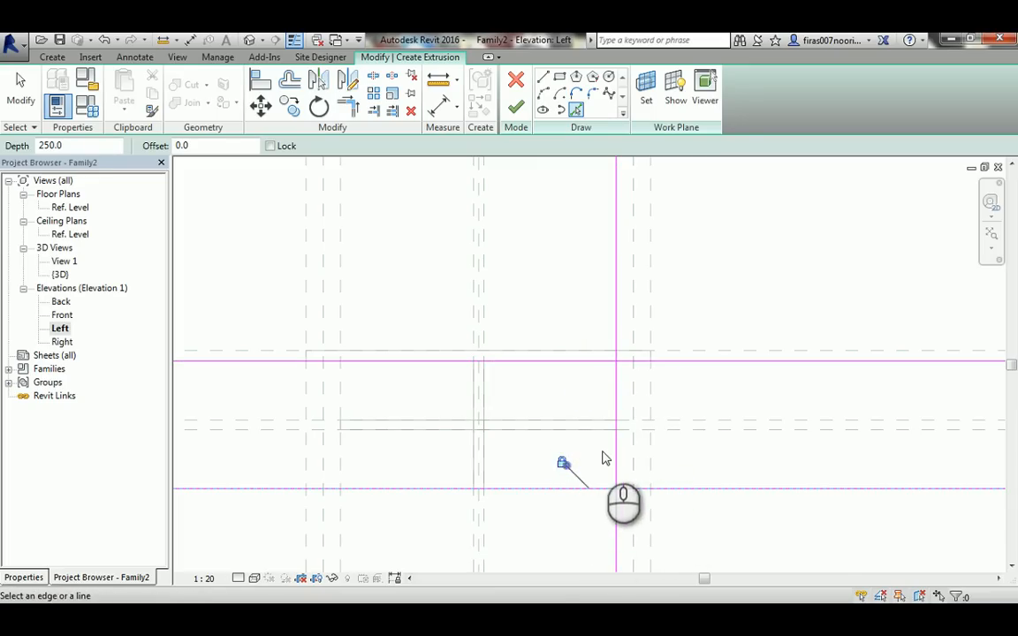
# Trim the right leg's inner vertical line into corners with the tabletop underside and reference level lines.
pyautogui.press('Escape')
pyautogui.press('t')
pyautogui.press('r')
pyautogui.click(637, 362)
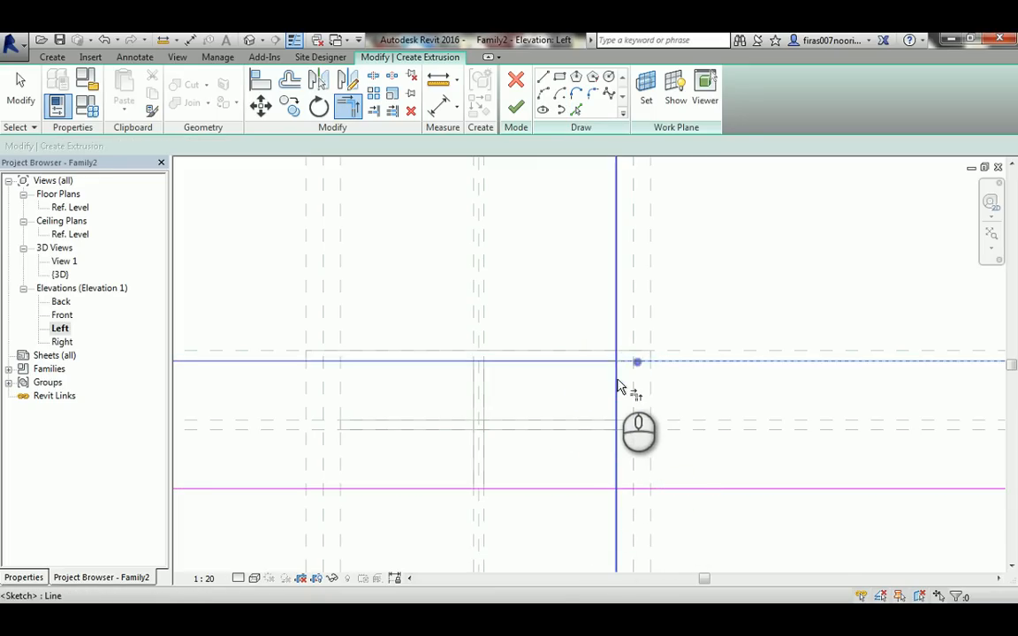
pyautogui.click(616, 385)
pyautogui.click(640, 491)
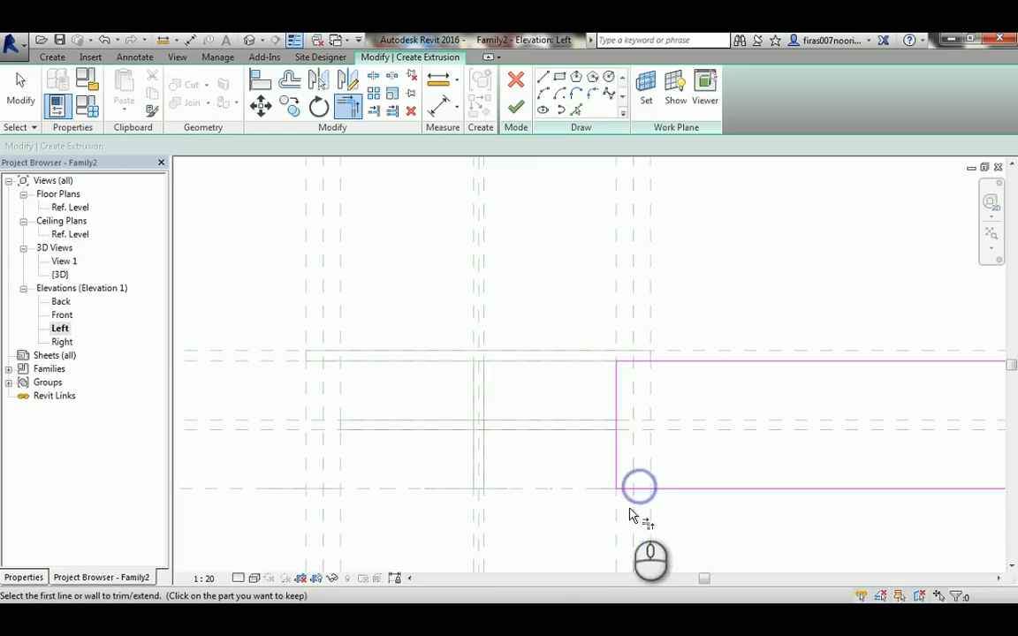
# Draw the right leg's slanted outer edge from the tabletop's lower corner to the half leg thickness plane at the reference level.
pyautogui.click(543, 77)
pyautogui.click(650, 361)
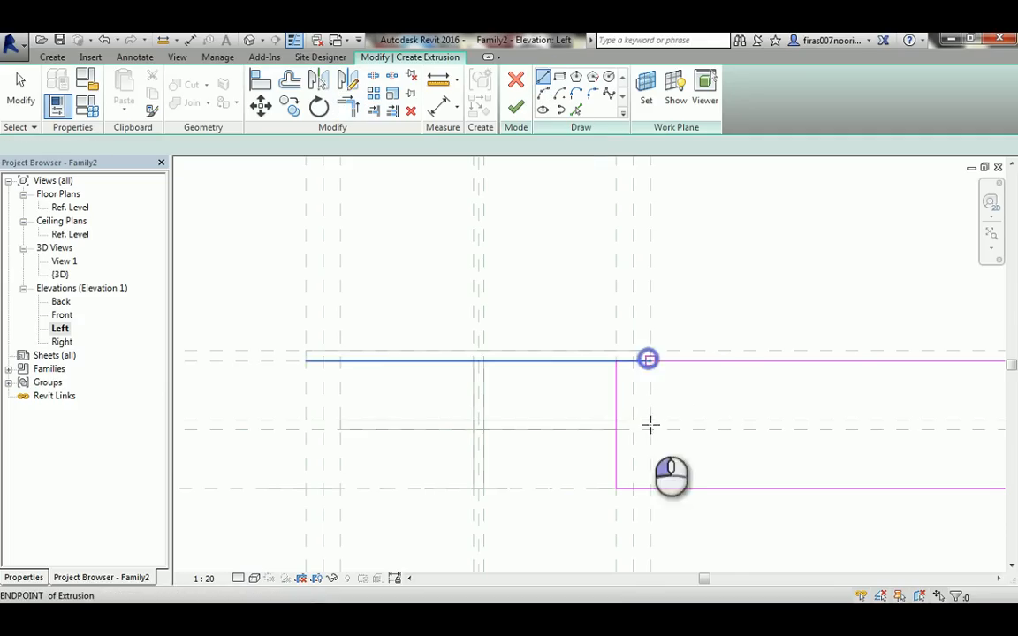
pyautogui.click(633, 489)
pyautogui.press('Escape')
pyautogui.press('Escape')
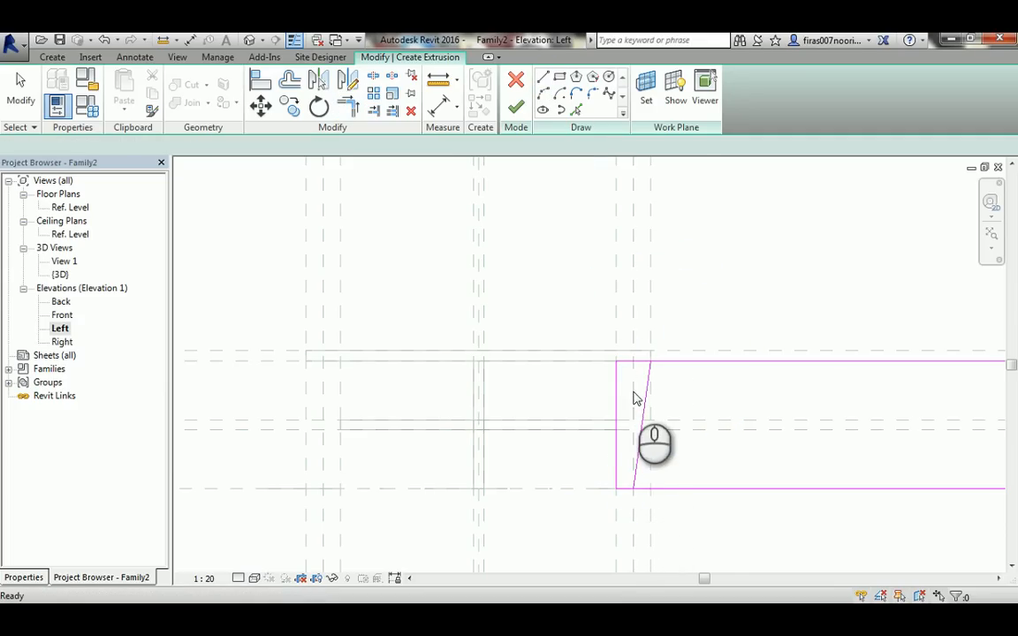
# Trim the upper and lower lines to the slanted edge to close the right leg's tapered profile.
pyautogui.press('t')
pyautogui.press('r')
pyautogui.scroll(1, 634, 399)
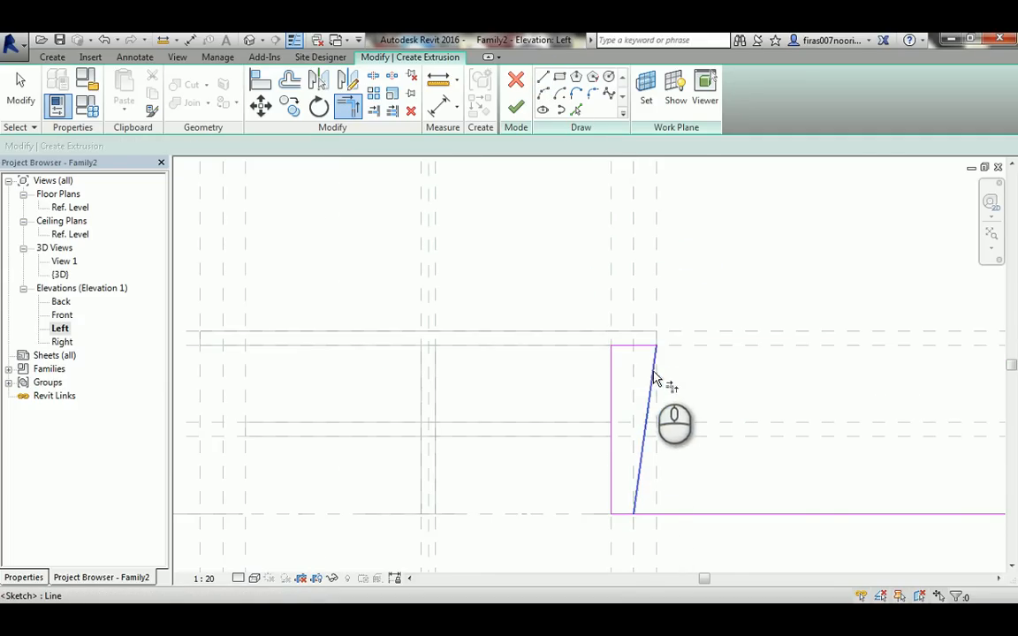
pyautogui.click(653, 369)
pyautogui.click(623, 512)
pyautogui.moveTo(467, 377)
pyautogui.mouseDown(button='middle')
pyautogui.moveTo(558, 352)
pyautogui.moveTo(667, 353)
pyautogui.mouseUp(button='middle')
pyautogui.press('Escape')
pyautogui.press('Escape')
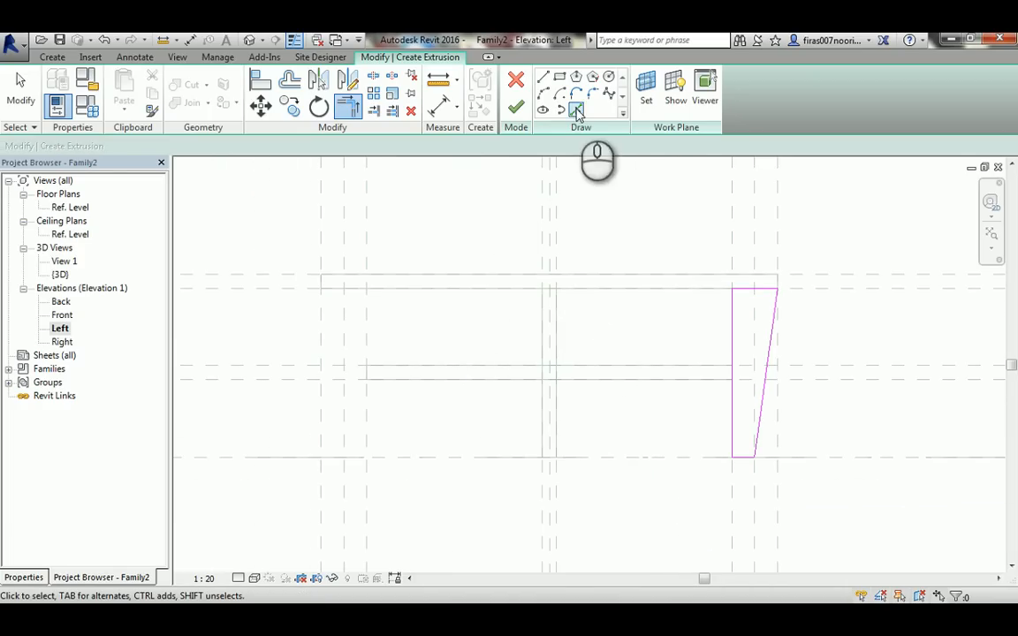
# Pick locked sketch lines for the left leg along its inner radius plane, the tabletop's underside and the reference level.
pyautogui.click(576, 111)
pyautogui.click(367, 232)
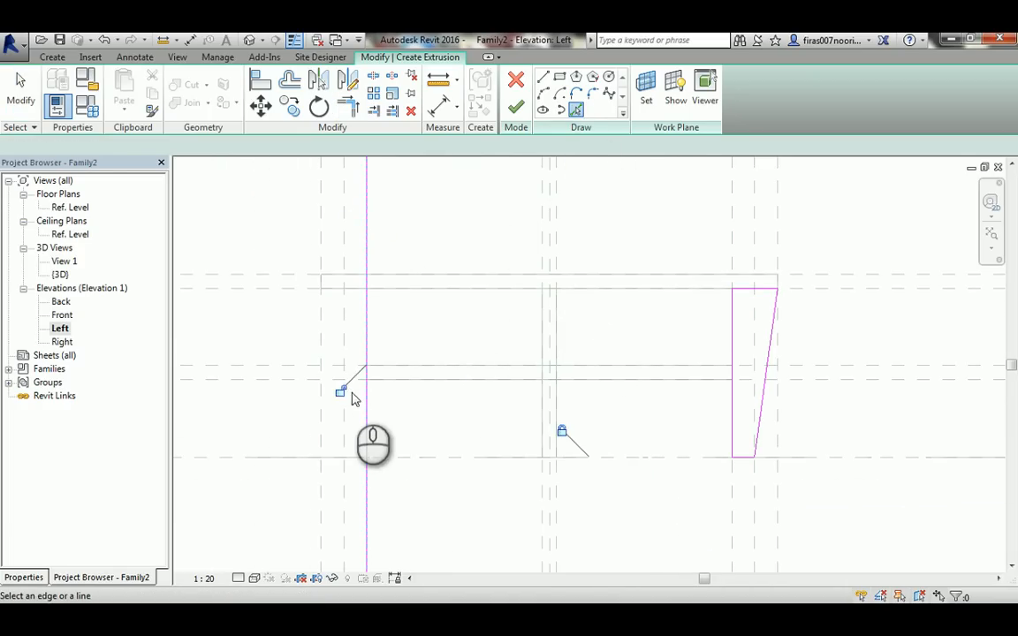
pyautogui.click(288, 289)
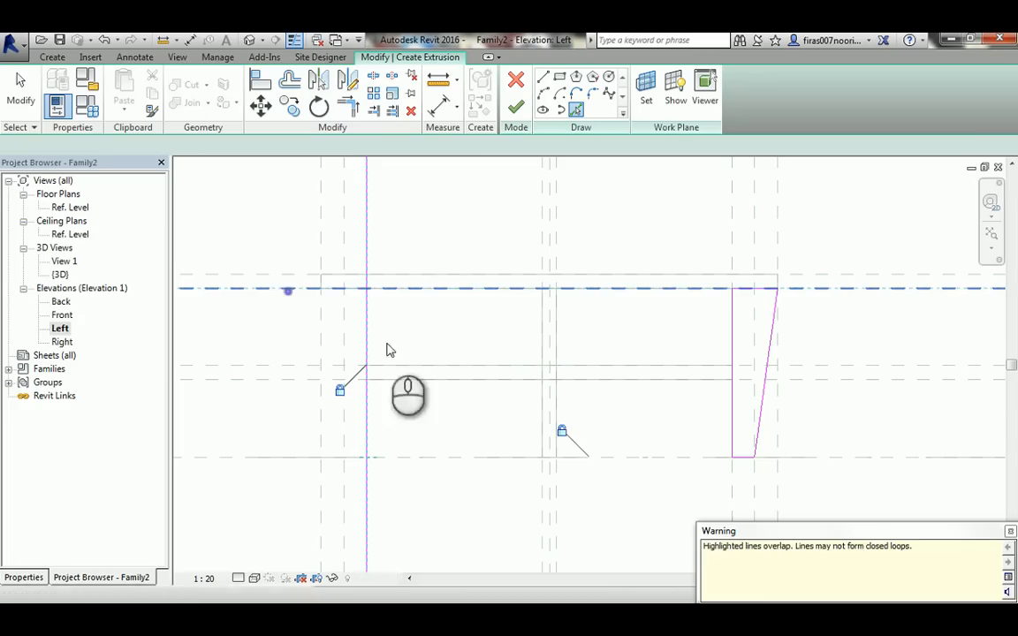
pyautogui.click(563, 263)
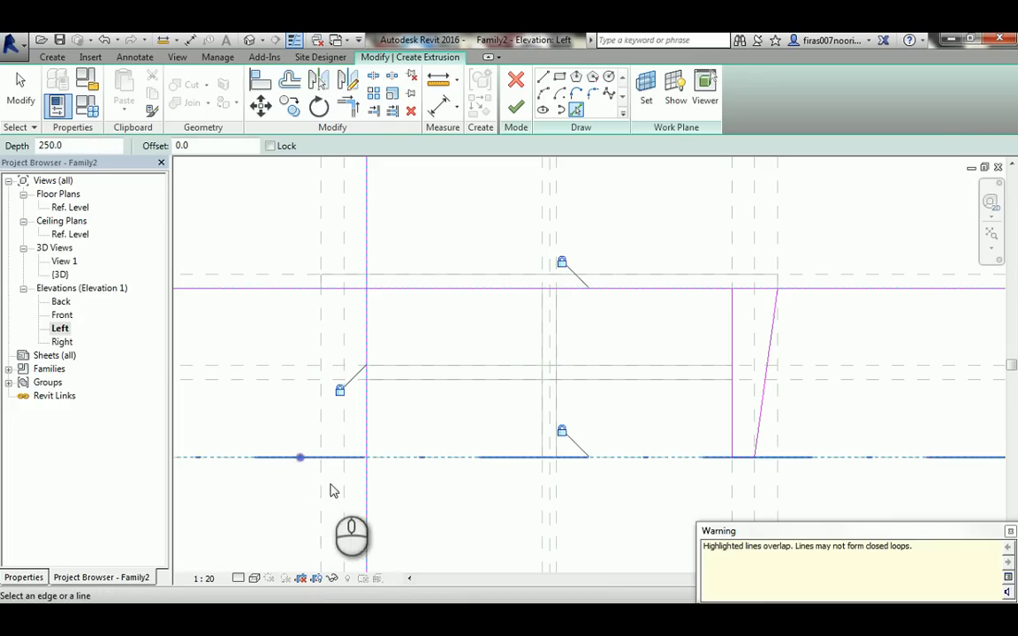
pyautogui.click(563, 431)
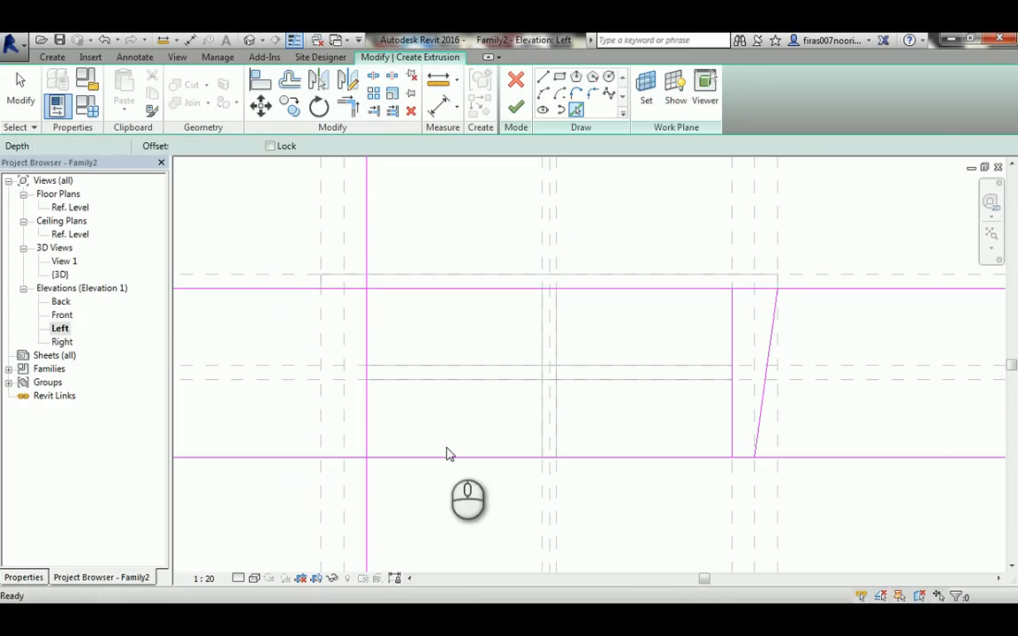
# Trim the left leg's inner vertical line into corners with the tabletop underside and reference level lines.
pyautogui.press('t')
pyautogui.press('r')
pyautogui.click(354, 288)
pyautogui.click(363, 307)
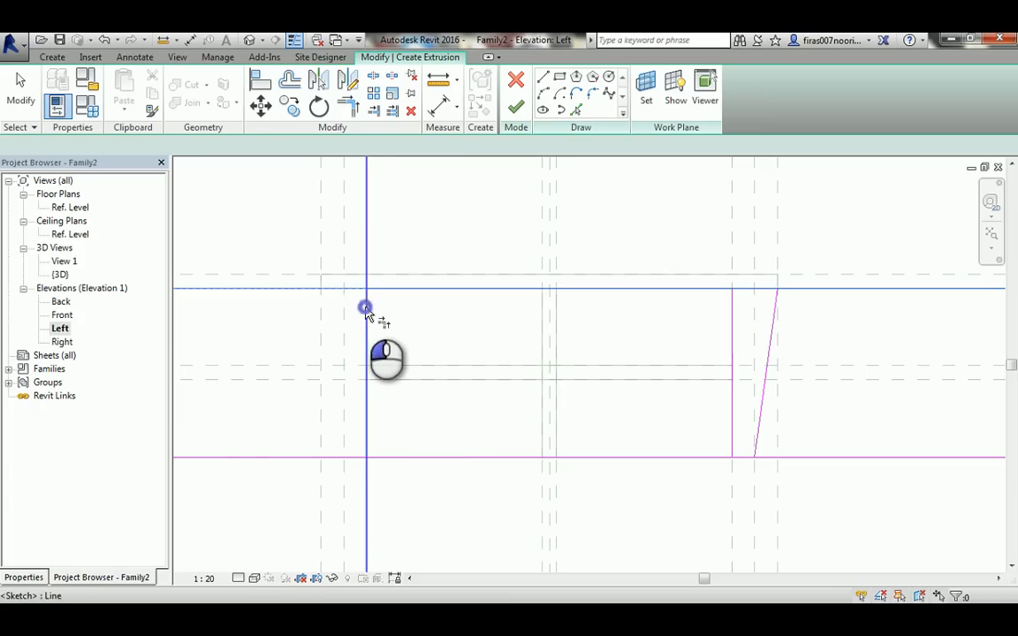
pyautogui.click(364, 314)
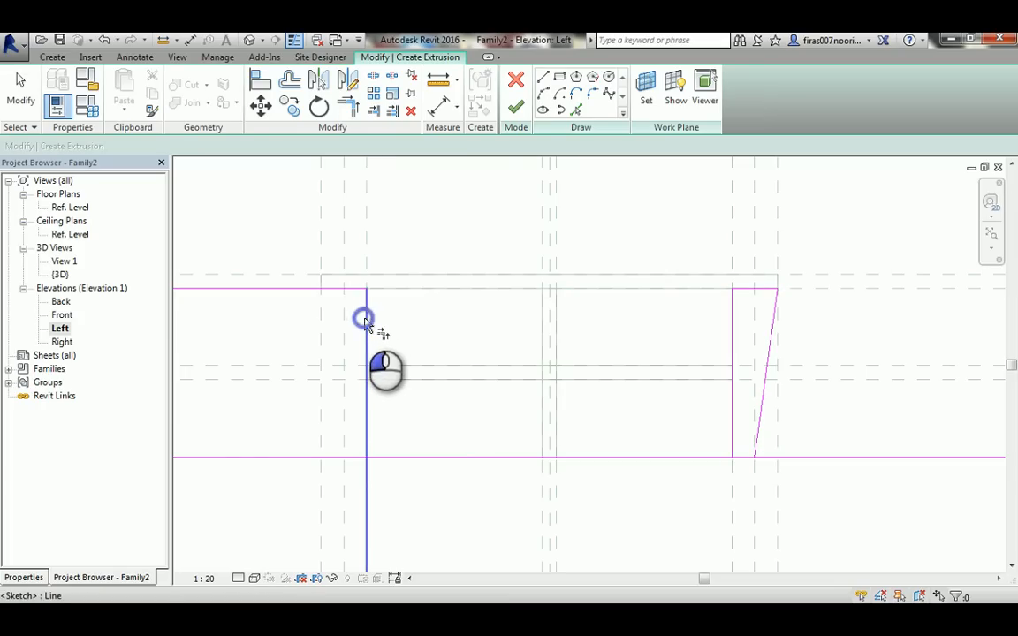
pyautogui.click(334, 456)
# Draw the left leg's slanted outer edge from the tabletop's lower corner to the half leg thickness plane at the reference level.
pyautogui.click(543, 76)
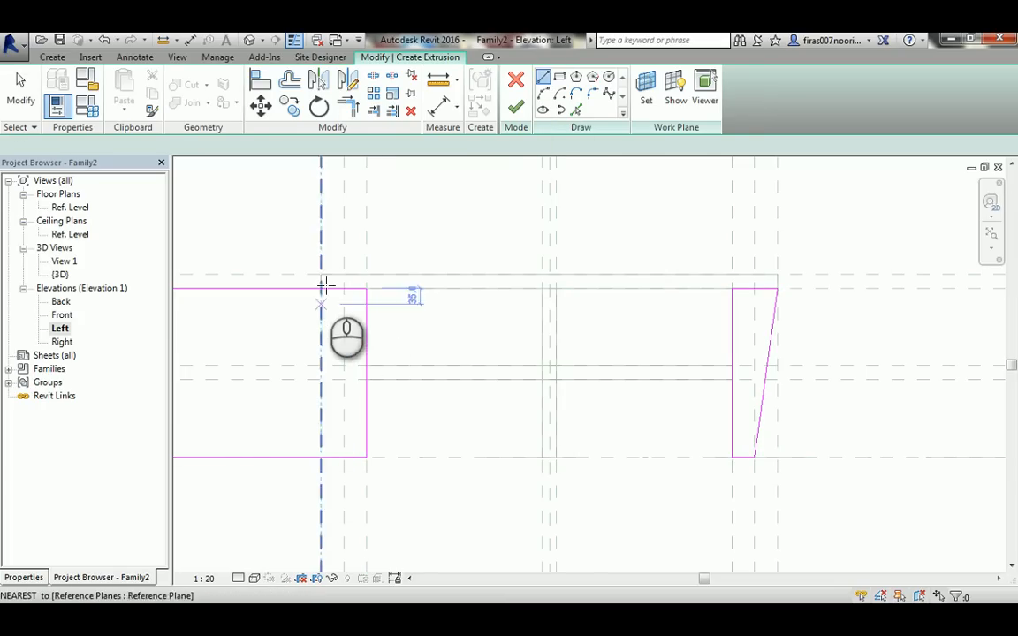
pyautogui.click(323, 288)
pyautogui.click(344, 457)
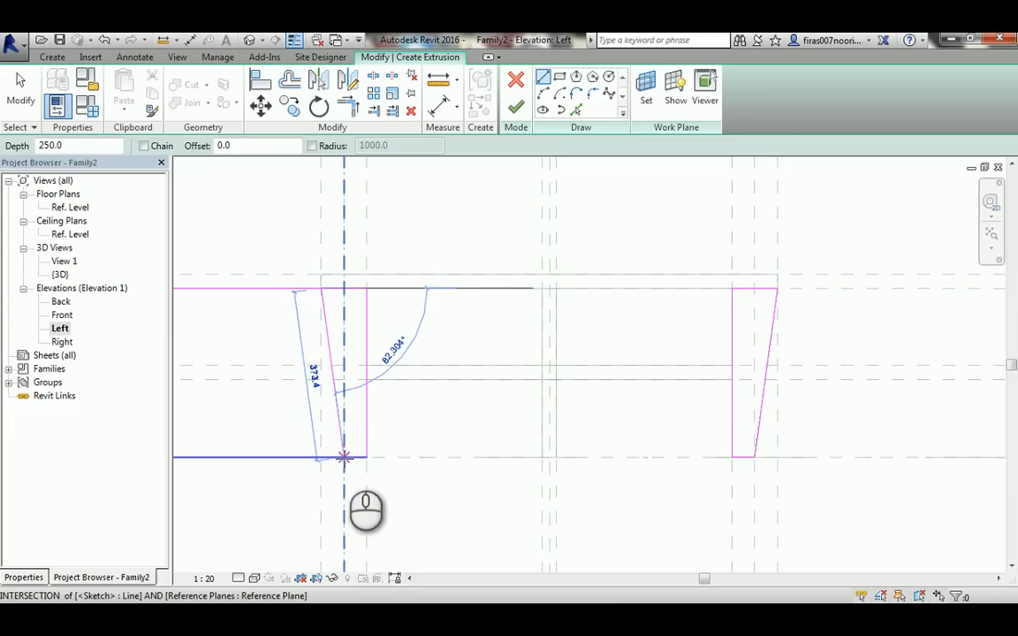
pyautogui.press('Escape')
pyautogui.press('Escape')
# Trim the left leg's upper and lower lines to its slanted edge and finish the extrusion of both tapered legs.
pyautogui.press('t')
pyautogui.press('r')
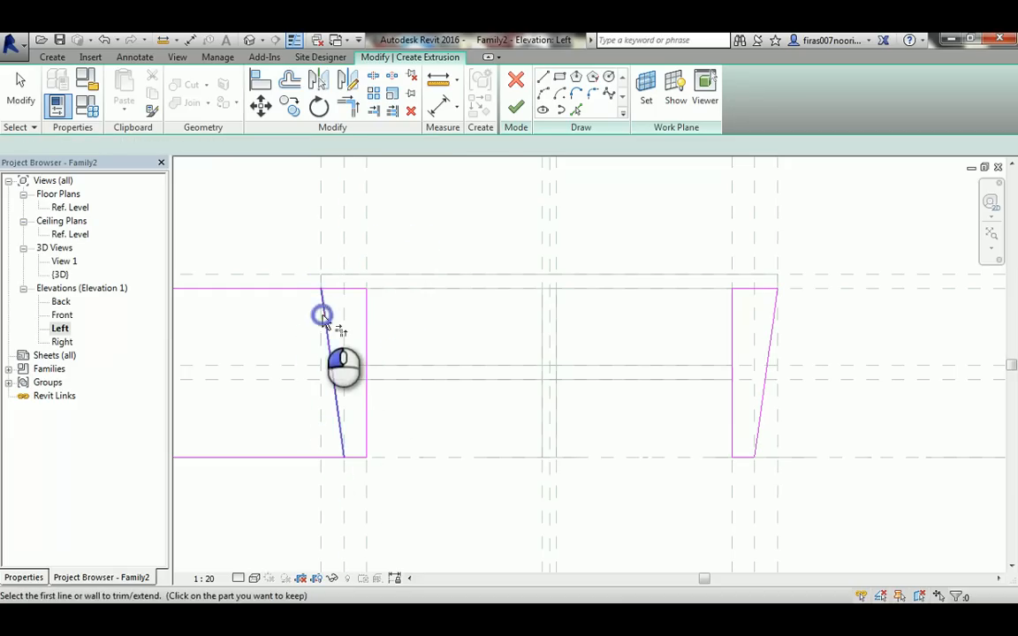
pyautogui.click(325, 312)
pyautogui.click(336, 289)
pyautogui.click(325, 306)
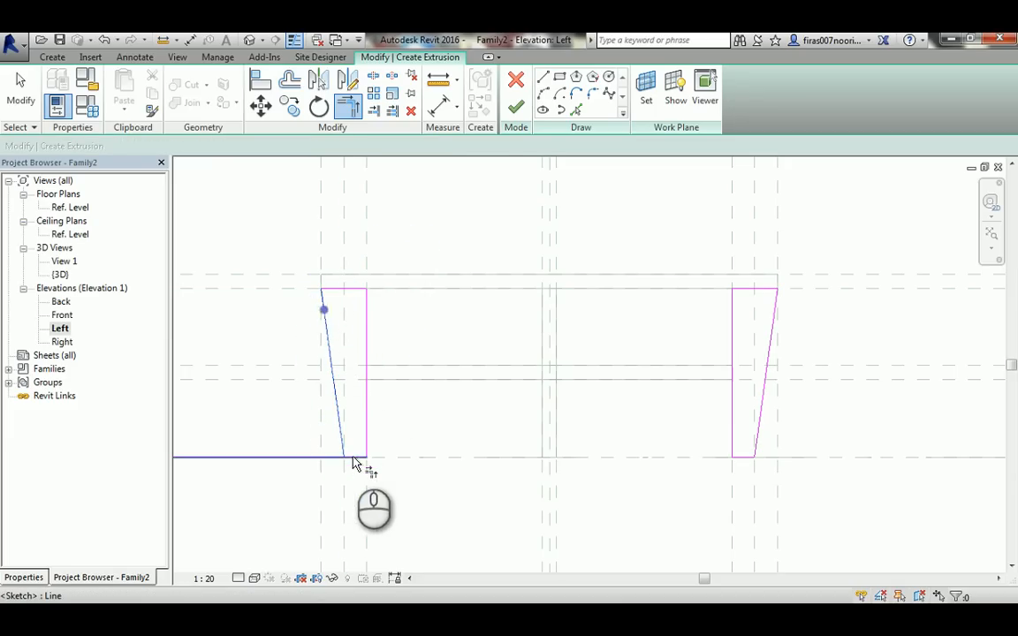
pyautogui.click(352, 458)
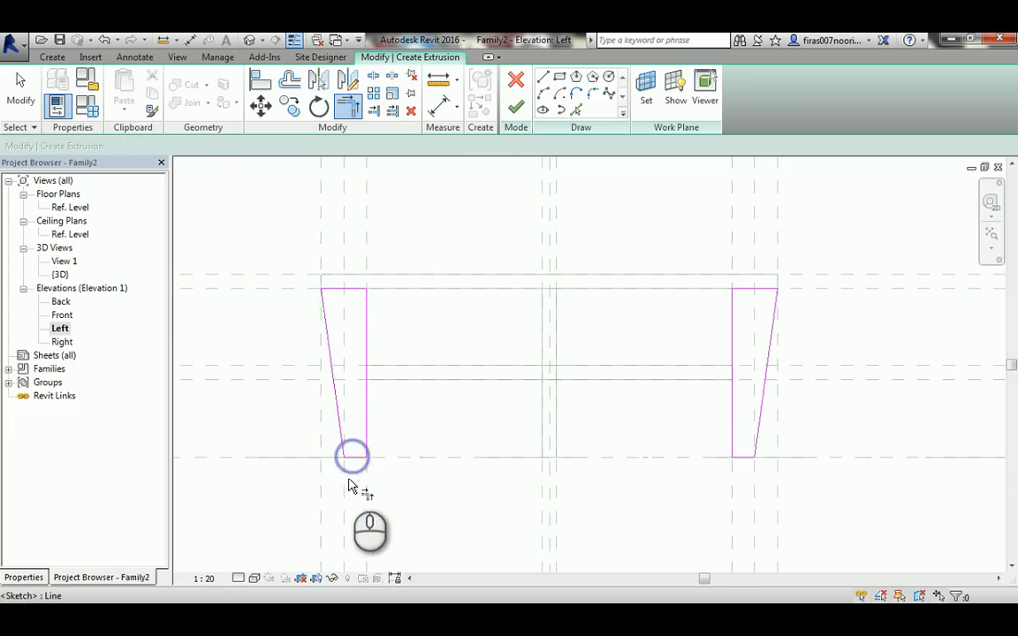
pyautogui.click(512, 111)
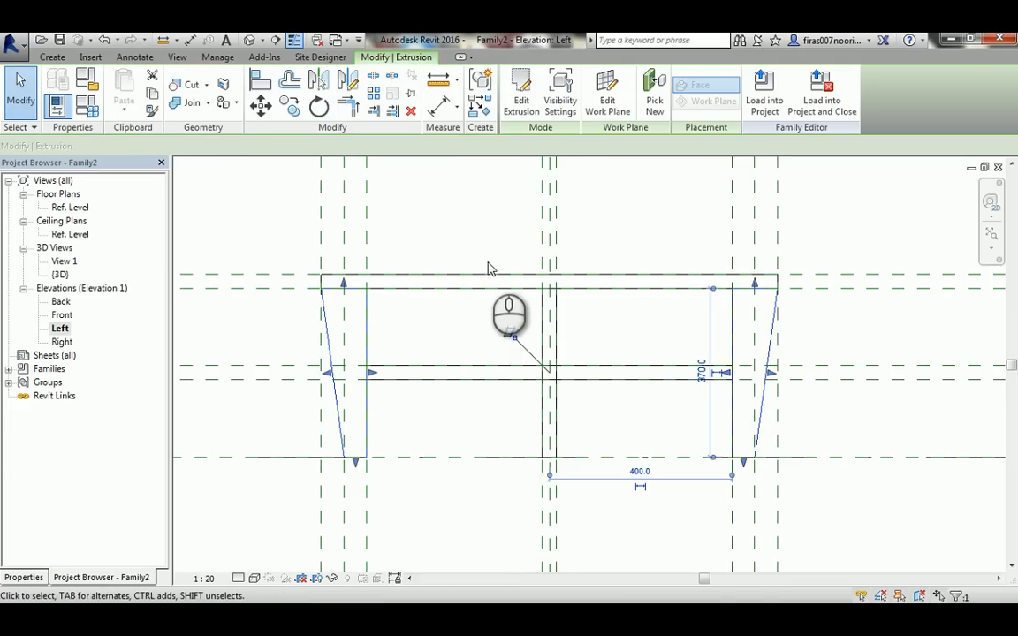
pyautogui.click(464, 226)
pyautogui.moveTo(378, 234); pyautogui.dragTo(479, 264, button='middle')
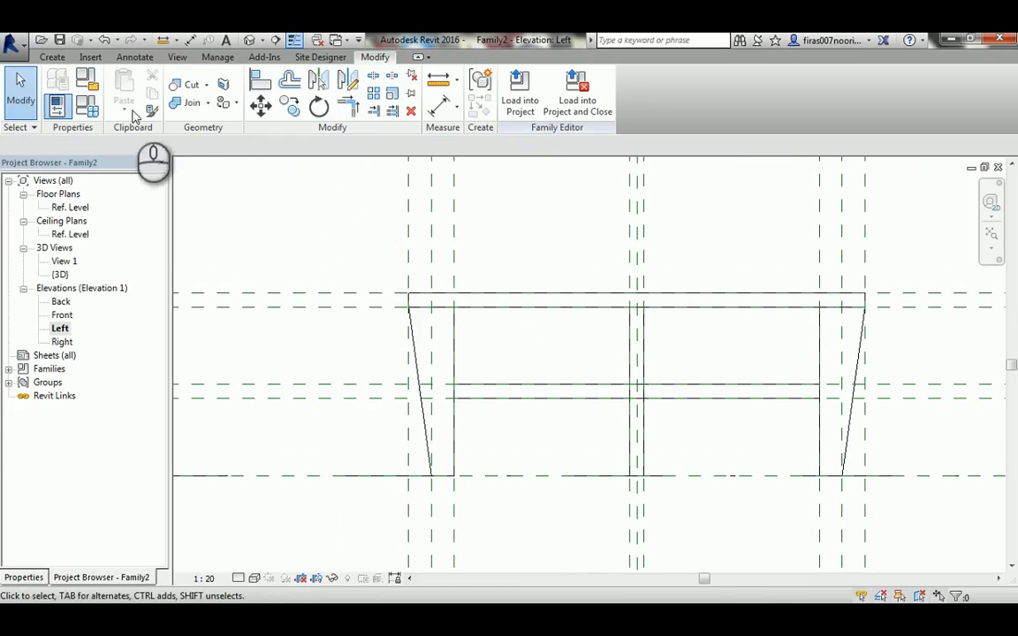
# Set the Radius parameter to 600 in the family types.
pyautogui.click(86, 104)
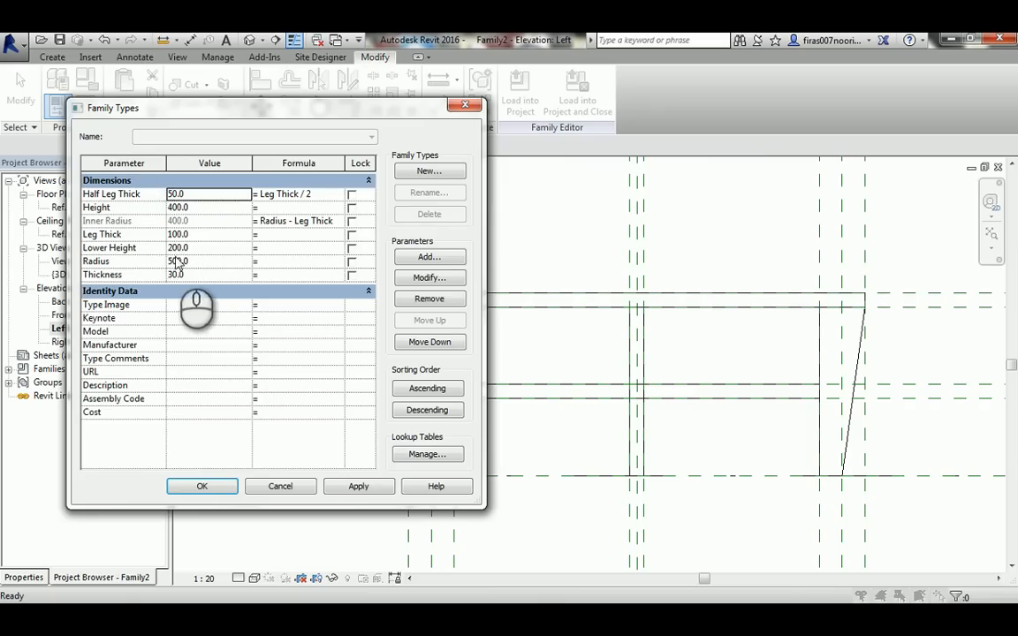
pyautogui.click(176, 262)
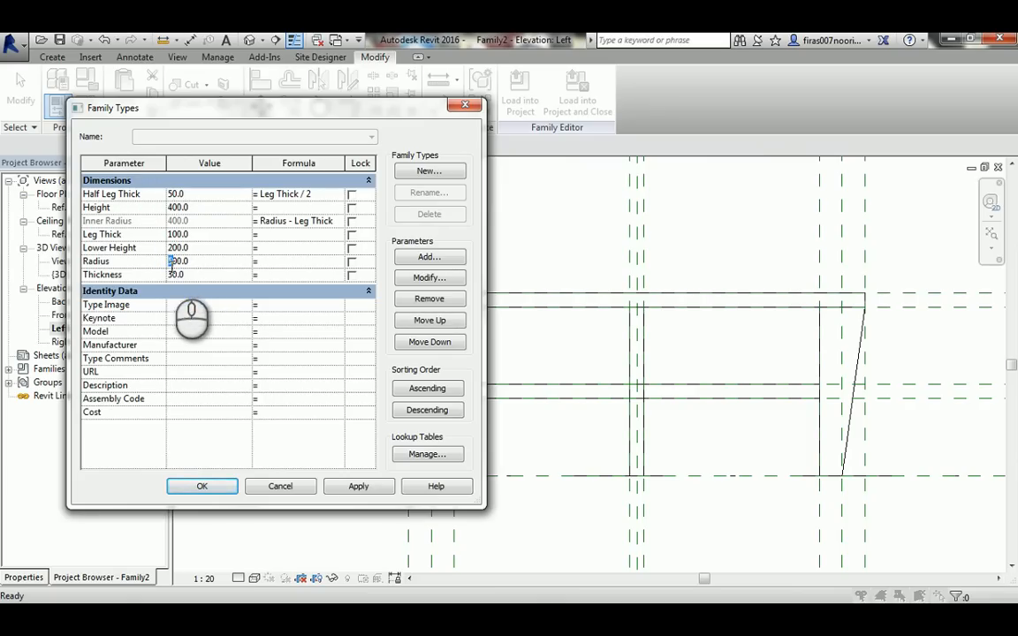
pyautogui.click(202, 486)
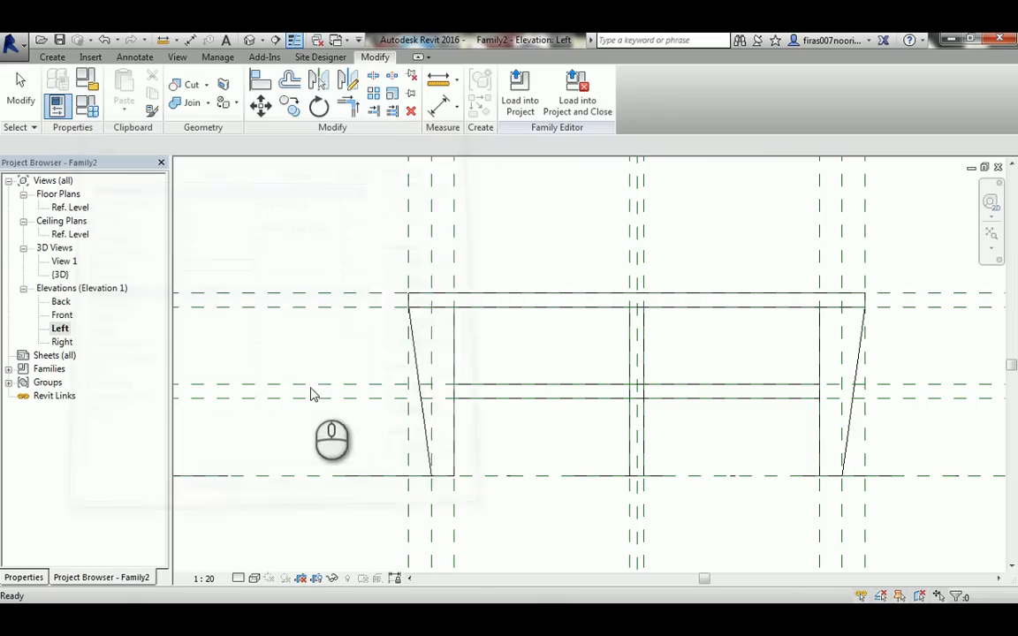
# Set the Leg Thick parameter to 200 in the family types and apply it to the model.
pyautogui.click(86, 103)
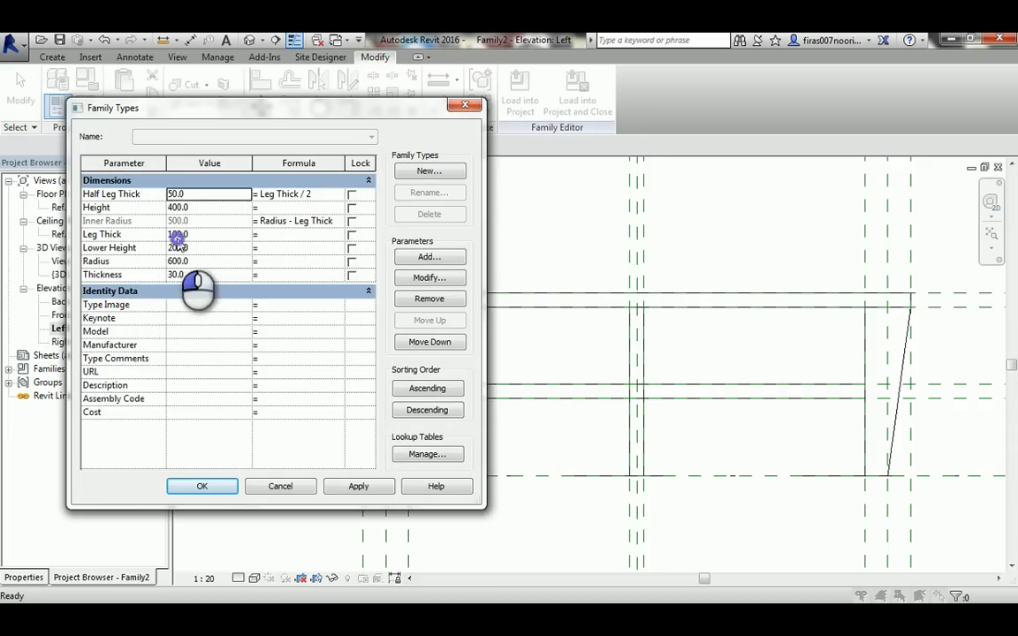
pyautogui.click(177, 235)
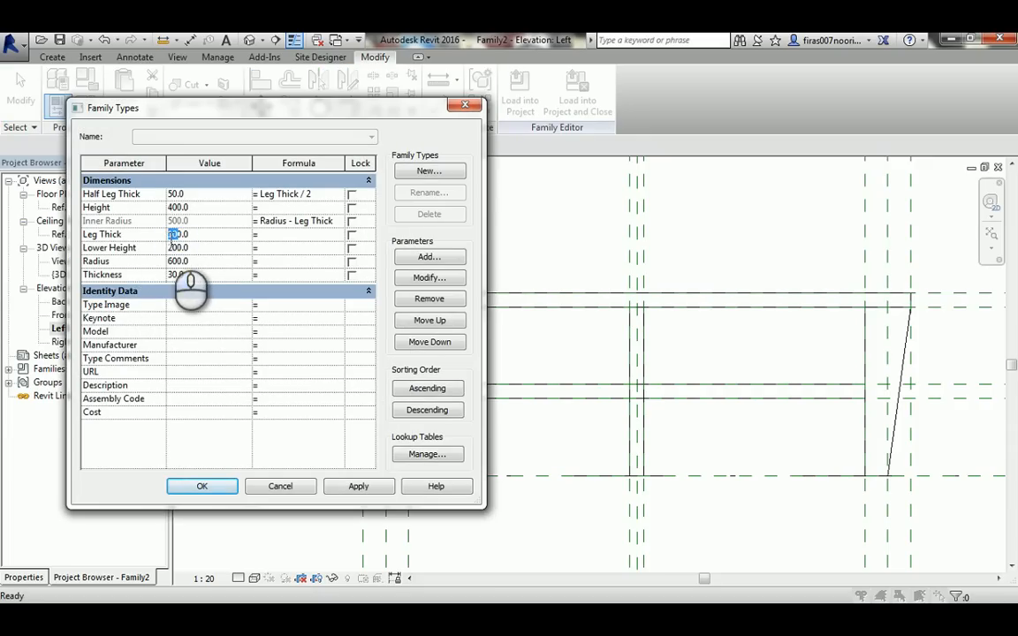
pyautogui.write('2')
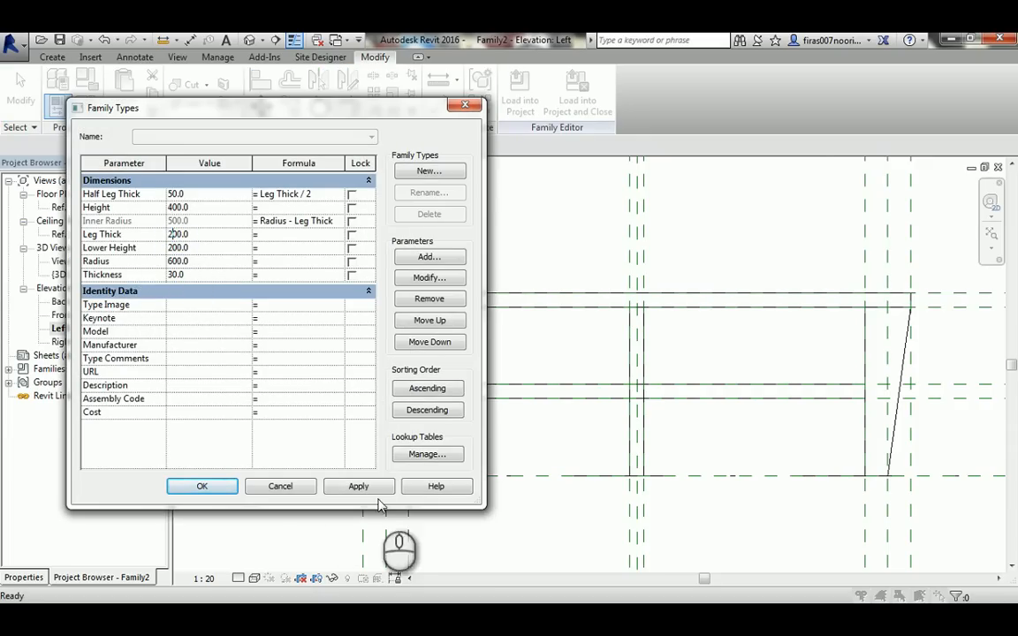
pyautogui.click(359, 486)
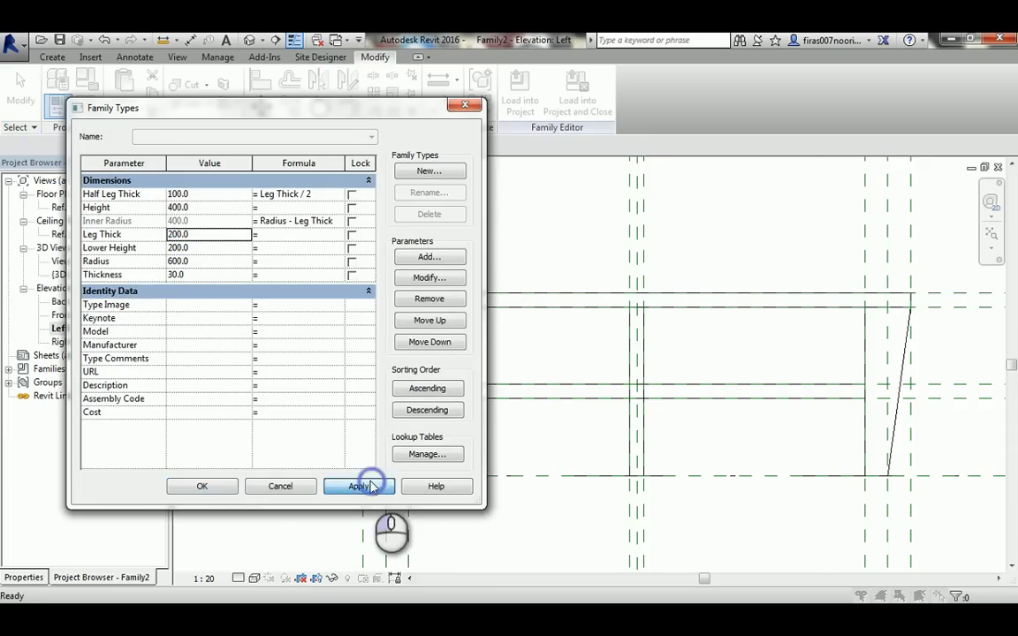
pyautogui.click(203, 486)
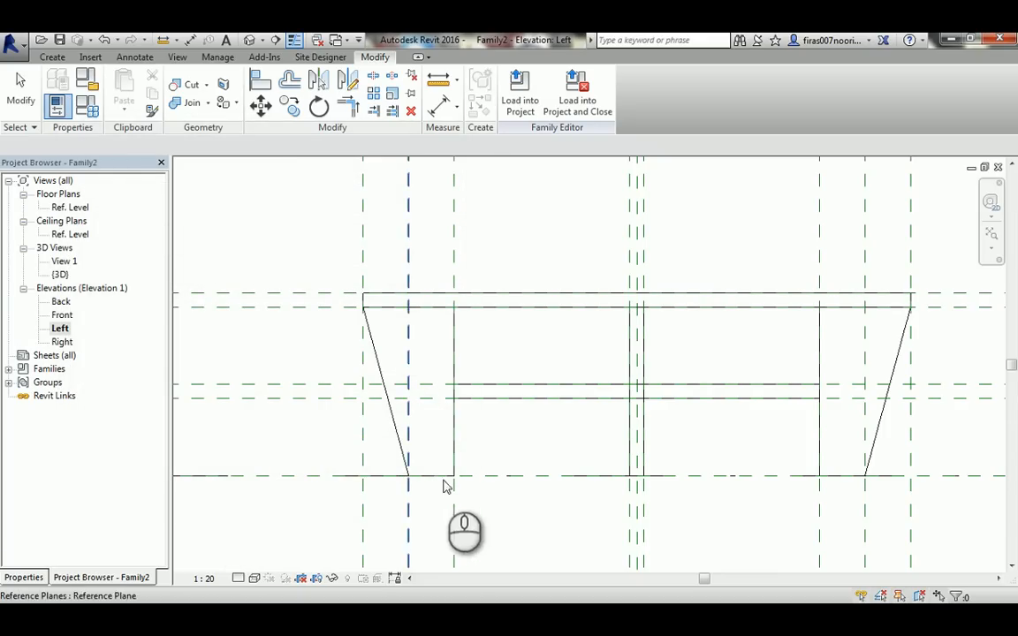
# In the reference level floor plan, draw a vertical reference plane about 40 mm left of the centre plane, spanning the full tabletop circle.
pyautogui.doubleClick(62, 316)
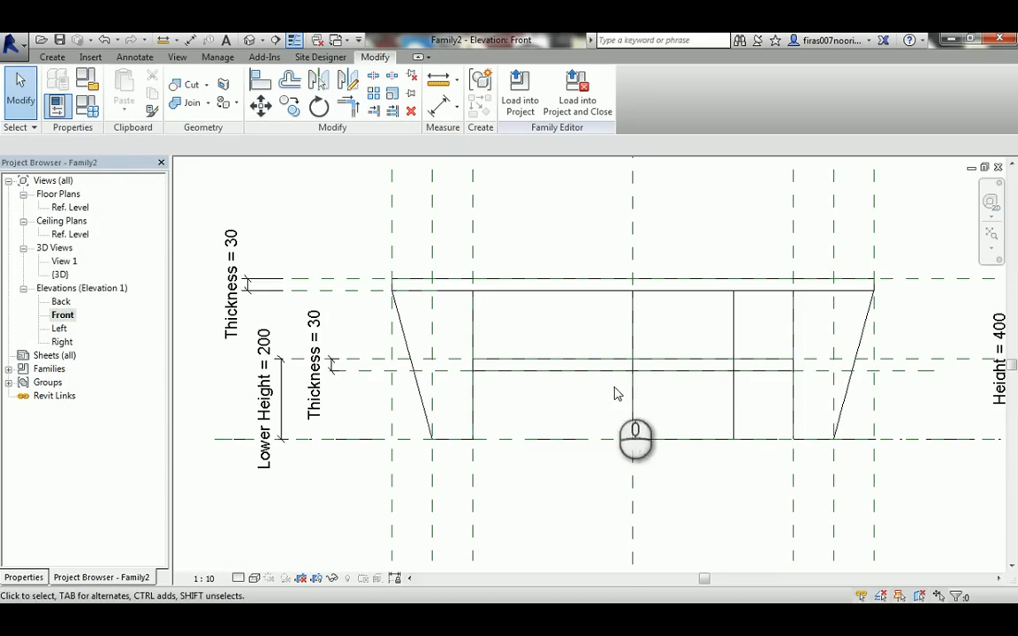
pyautogui.scroll(1, 888, 344)
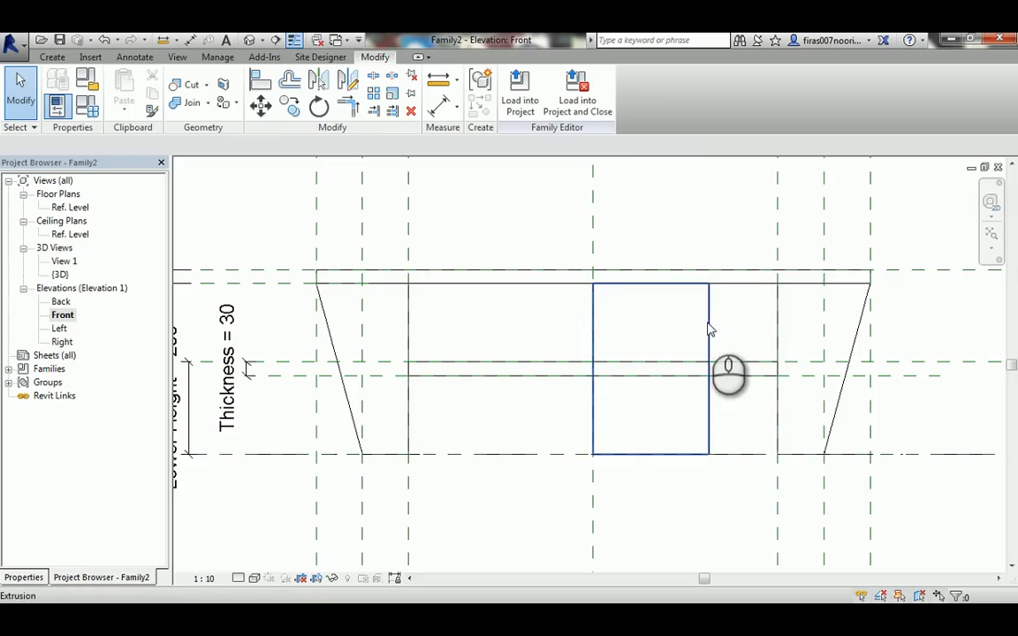
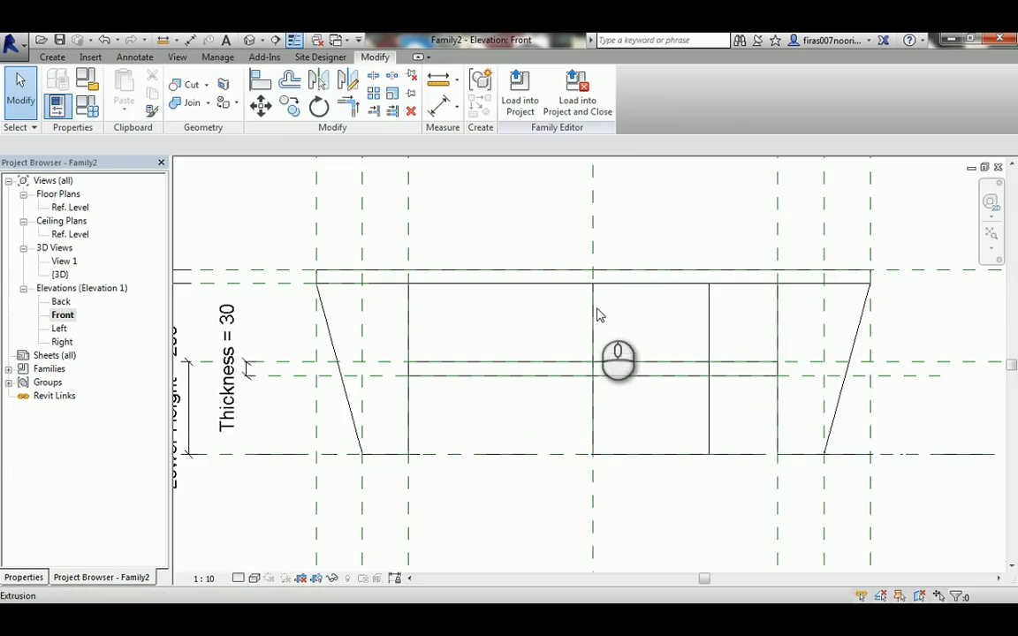
pyautogui.doubleClick(80, 207)
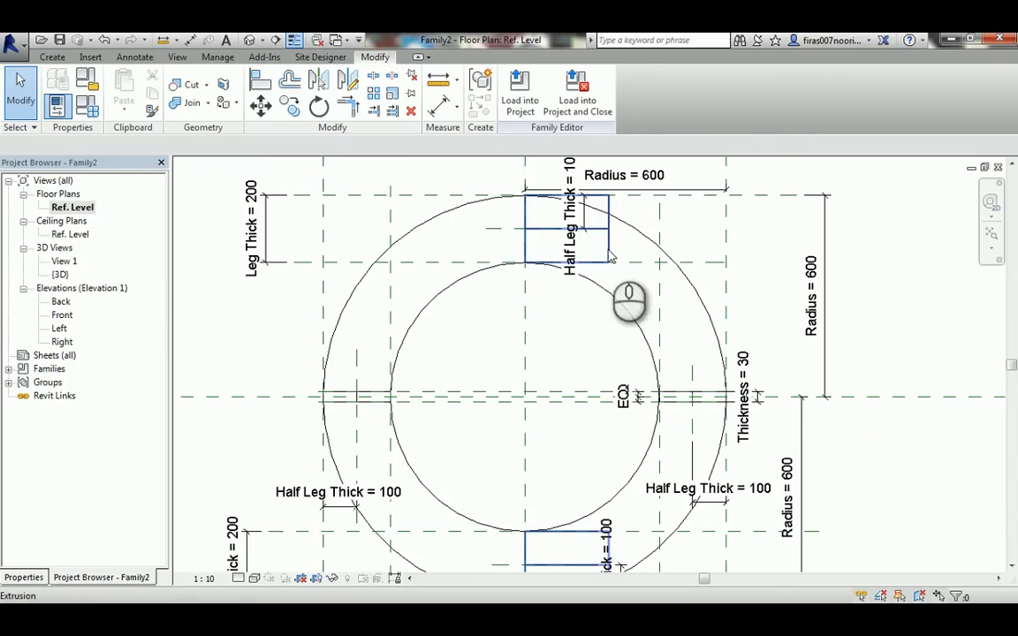
pyautogui.click(523, 400)
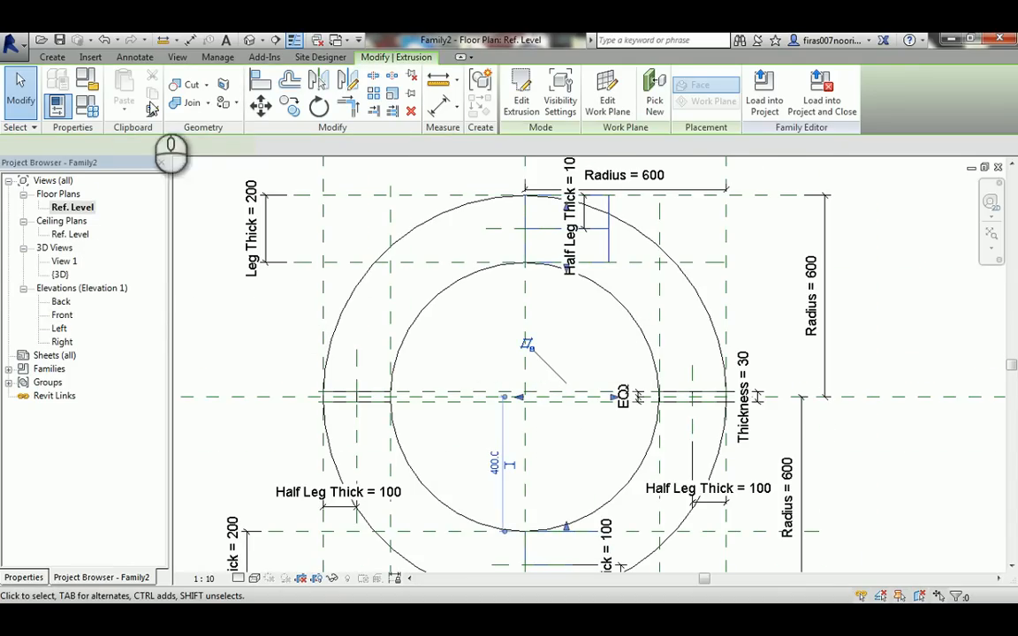
pyautogui.click(53, 57)
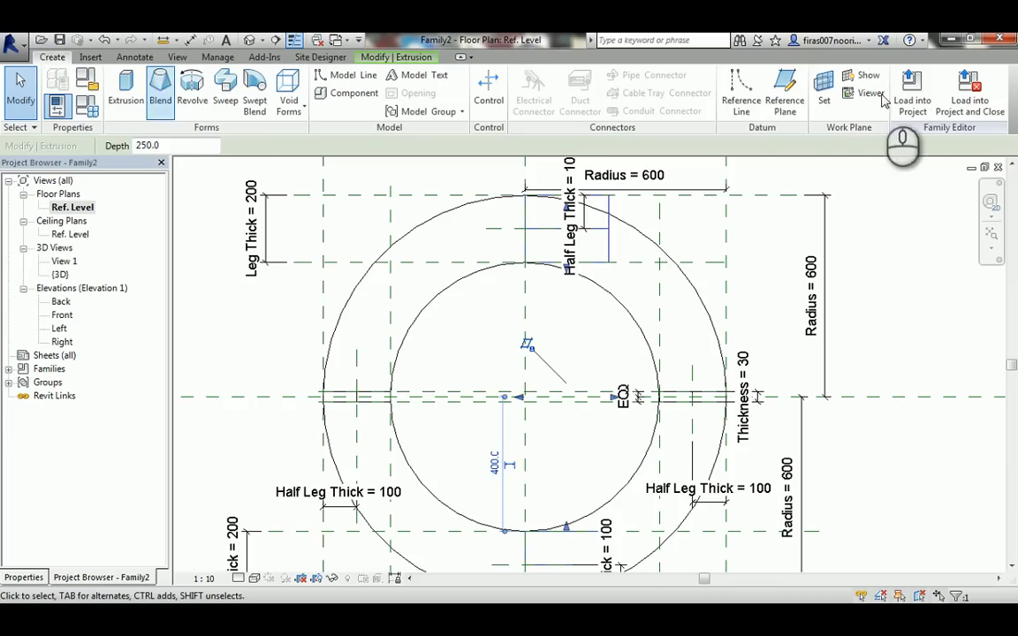
pyautogui.click(780, 93)
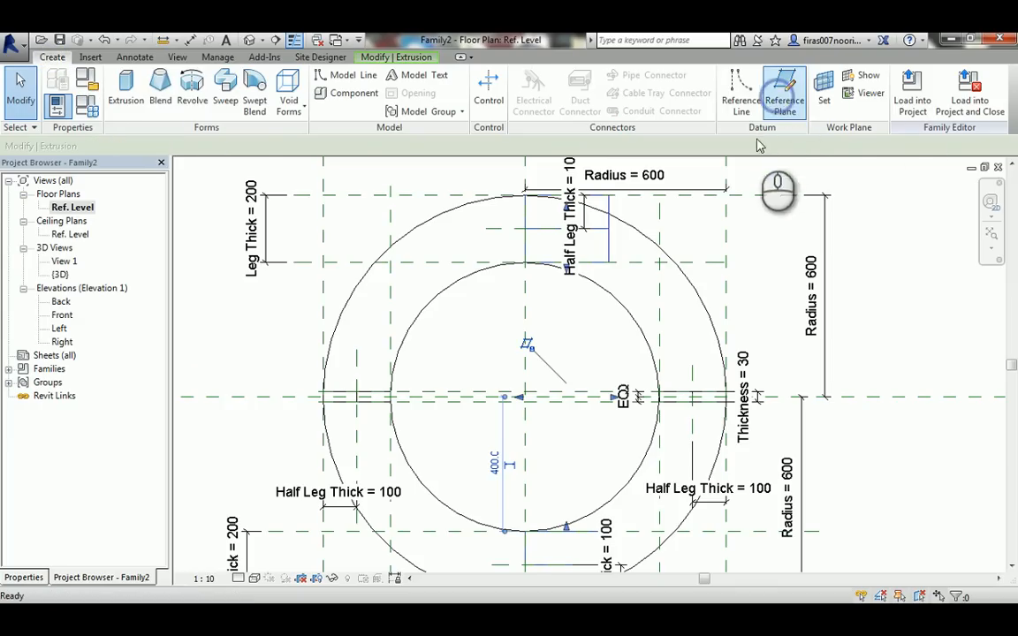
pyautogui.click(516, 187)
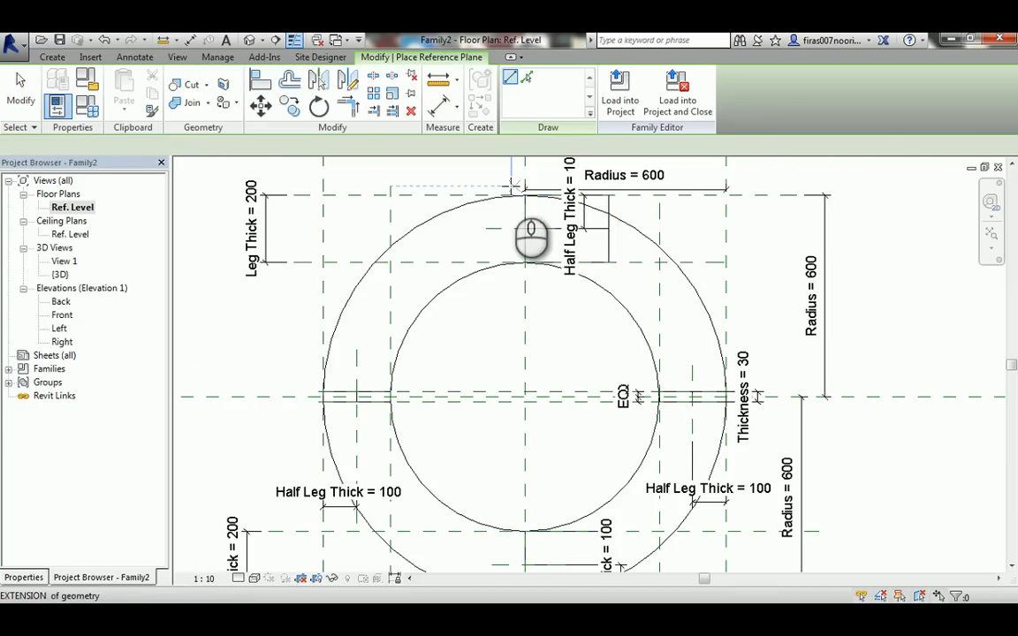
pyautogui.moveTo(511, 504); pyautogui.dragTo(516, 358, button='middle')
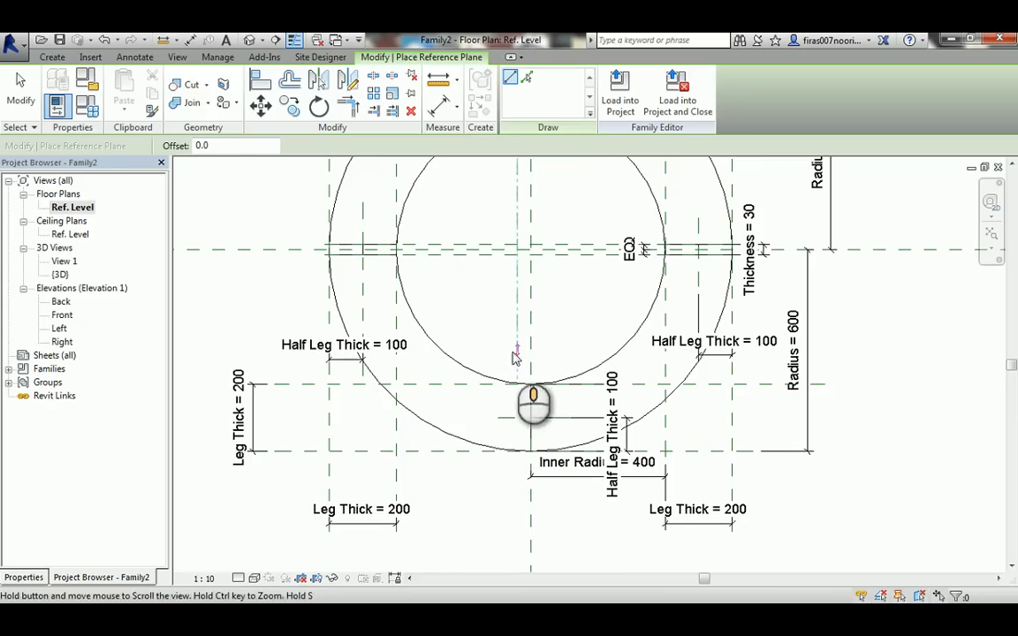
pyautogui.click(516, 470)
pyautogui.scroll(-3, 545, 195)
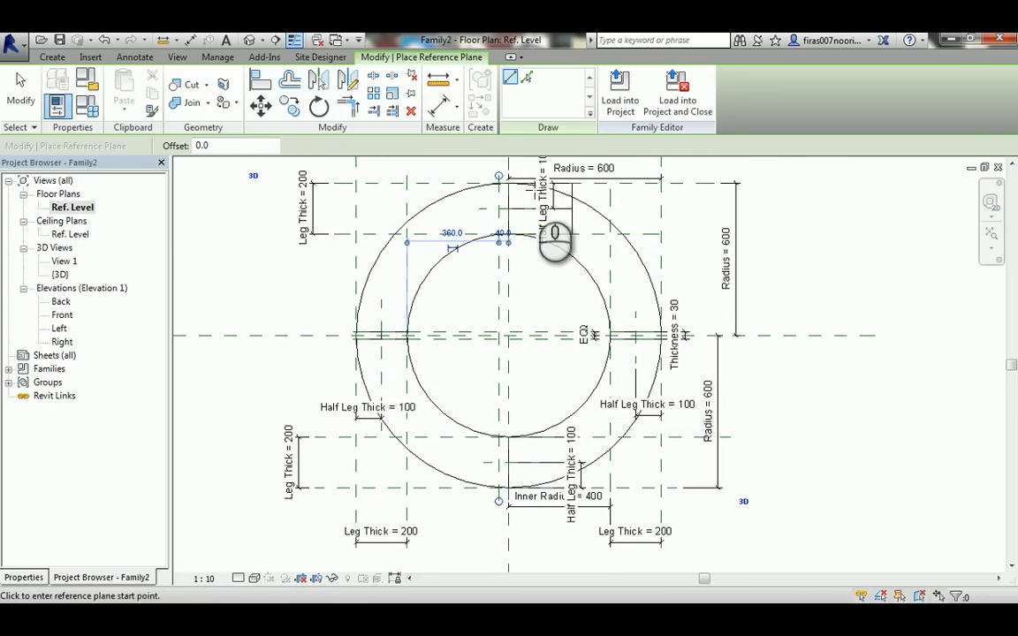
# Draw a matching vertical reference plane about 40 mm right of the centre plane and finish placing reference planes.
pyautogui.click(514, 174)
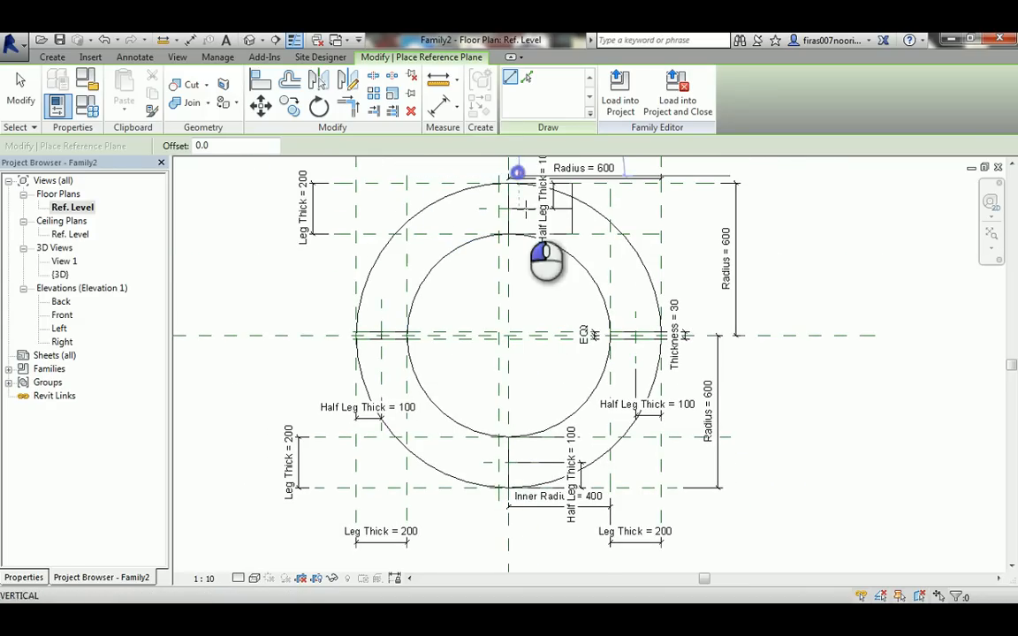
pyautogui.click(520, 518)
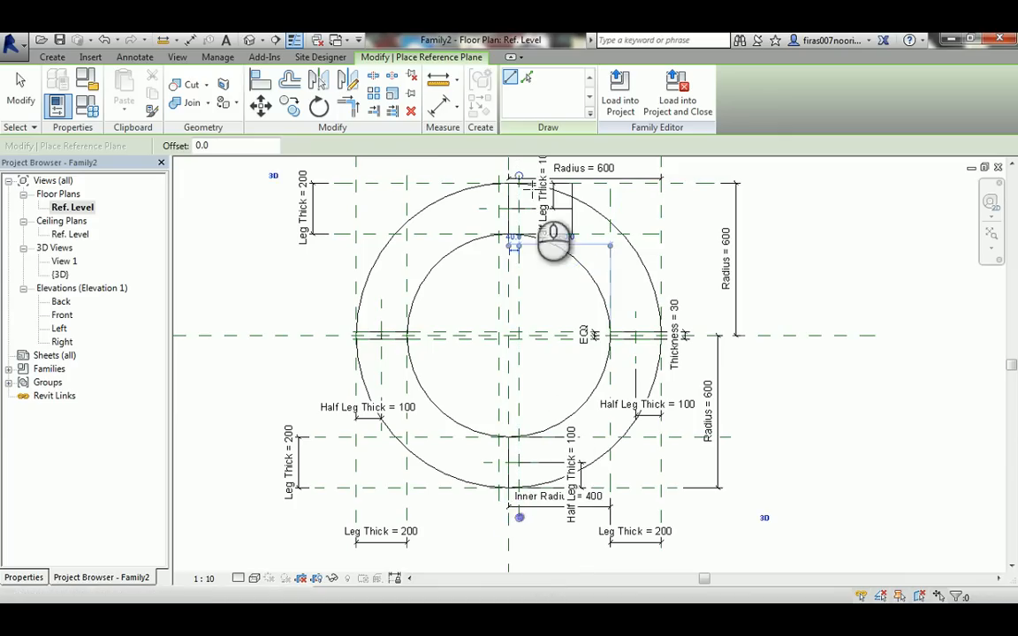
pyautogui.press('Escape')
pyautogui.press('Escape')
# Dimension the two new vertical planes together with the centre plane and make the spacing equal.
pyautogui.scroll(4, 522, 203)
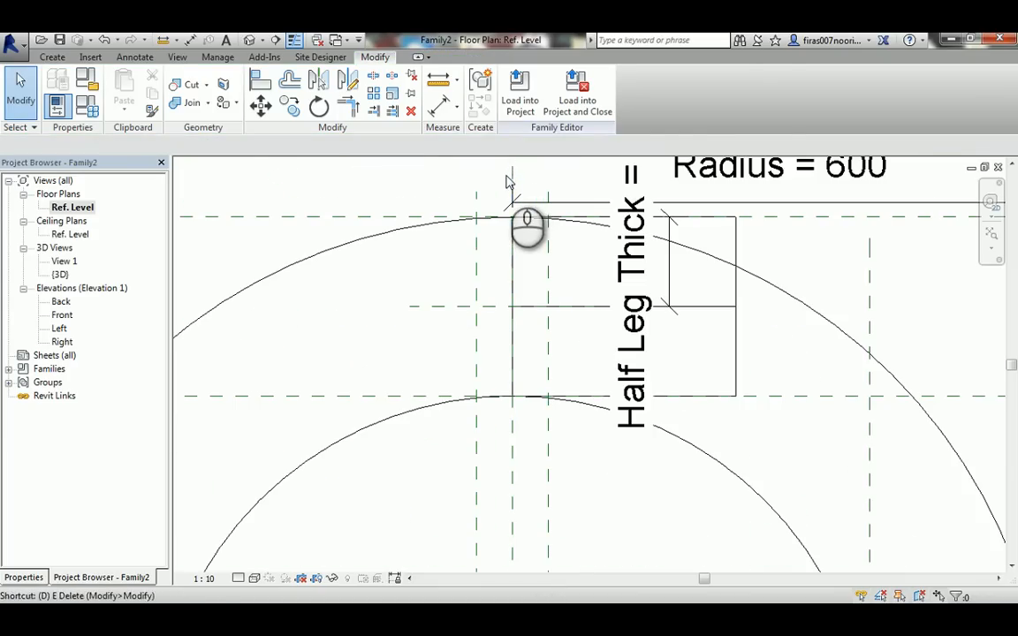
pyautogui.press('d')
pyautogui.press('i')
pyautogui.click(475, 189)
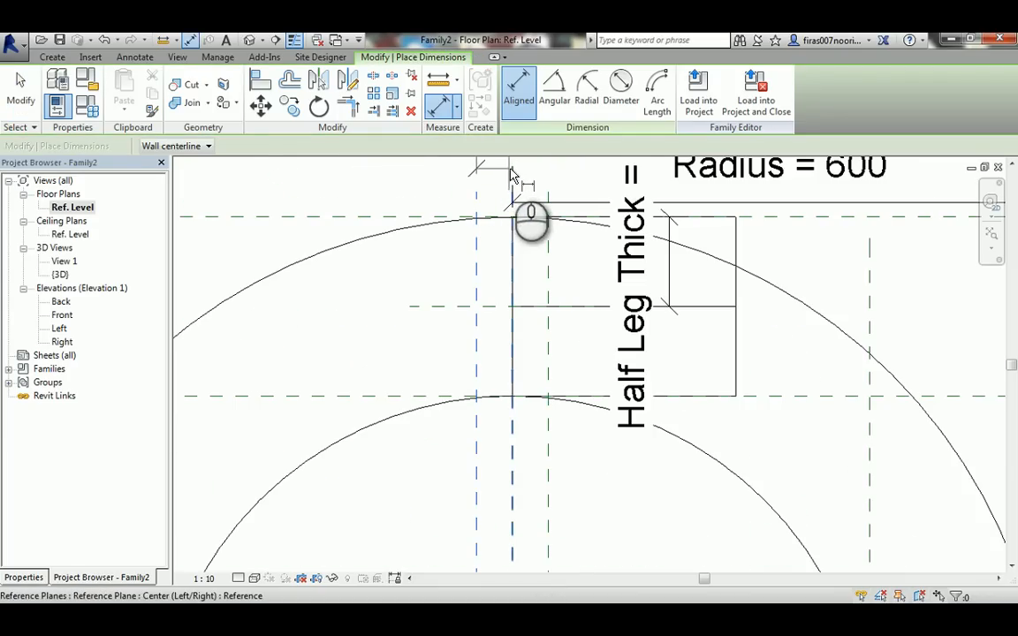
pyautogui.click(510, 169)
pyautogui.click(546, 227)
pyautogui.scroll(-1, 517, 314)
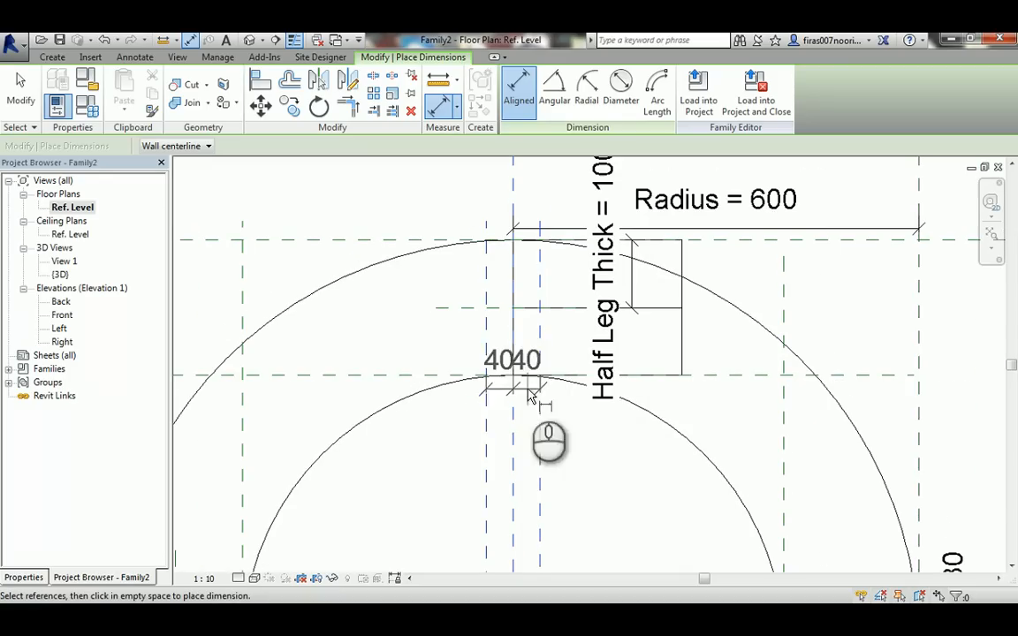
pyautogui.click(565, 430)
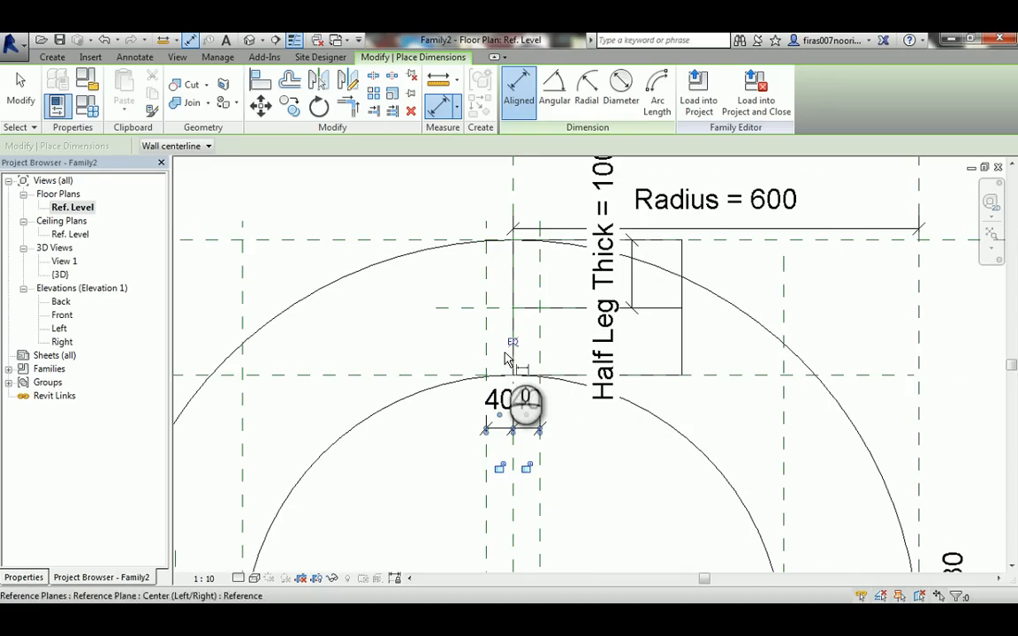
pyautogui.click(515, 341)
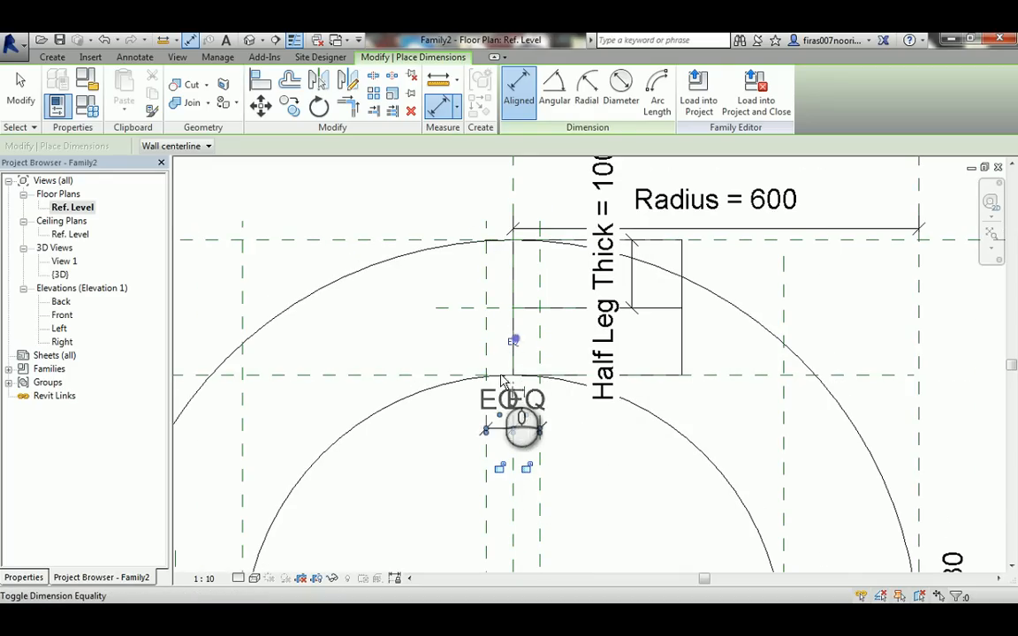
# Dimension the overall distance between the two outer vertical planes and label it with the Thickness parameter.
pyautogui.click(485, 511)
pyautogui.click(540, 493)
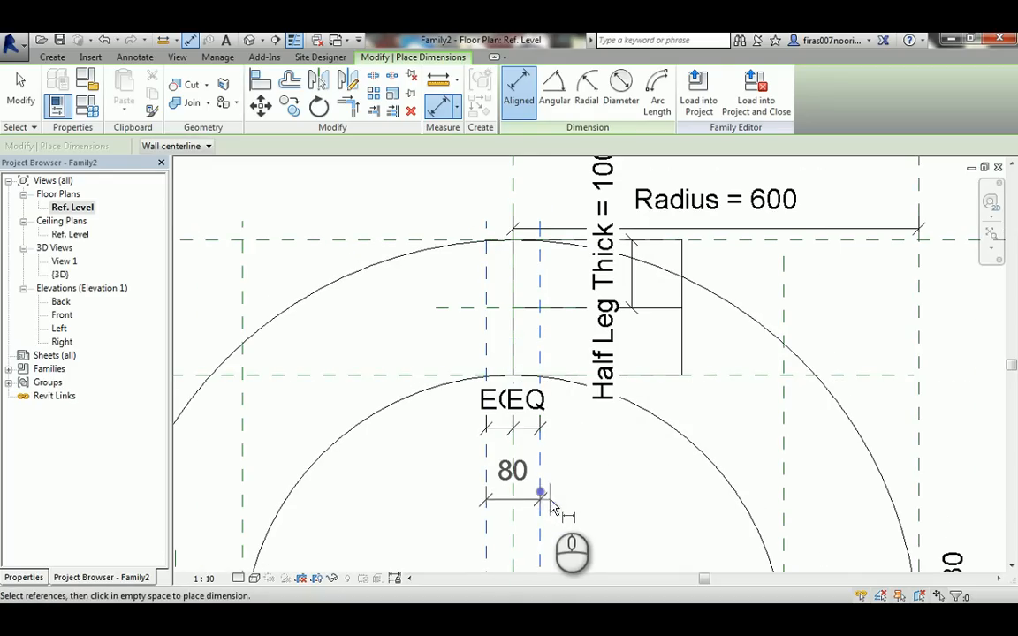
pyautogui.click(533, 504)
pyautogui.press('Escape')
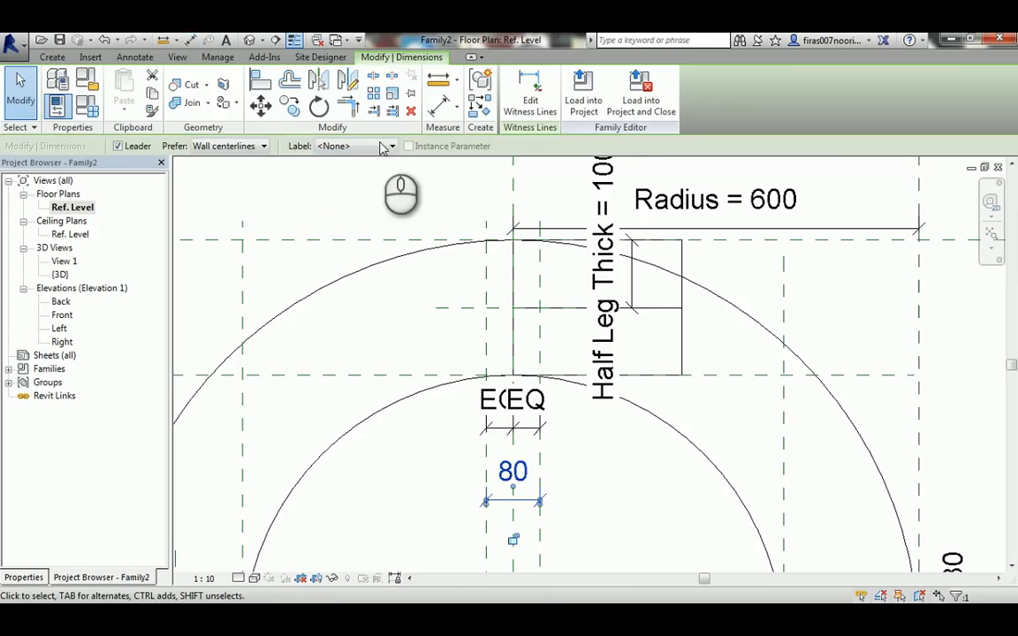
pyautogui.click(370, 152)
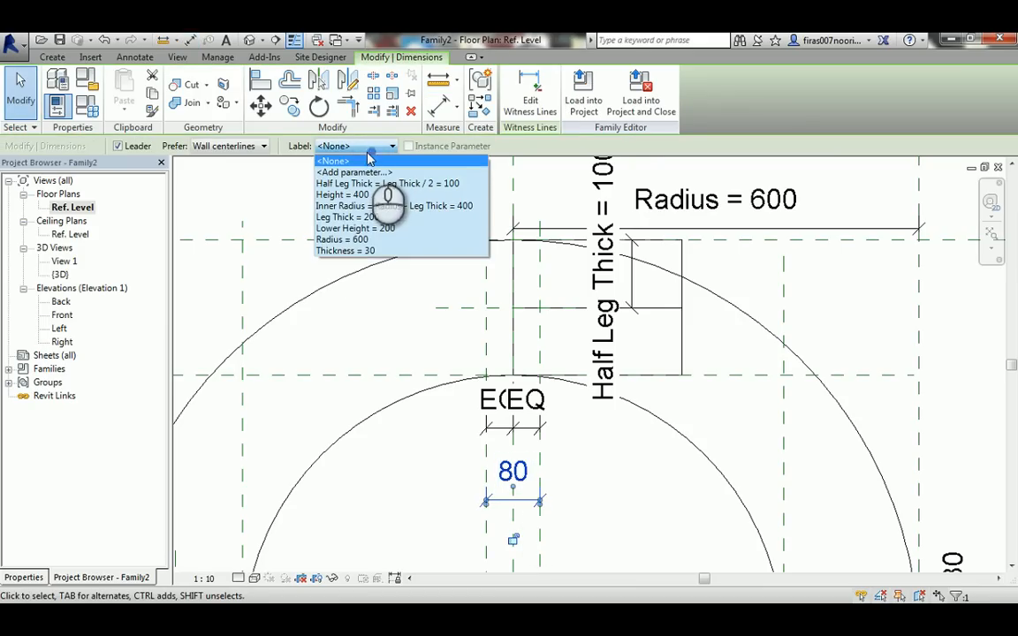
pyautogui.click(358, 251)
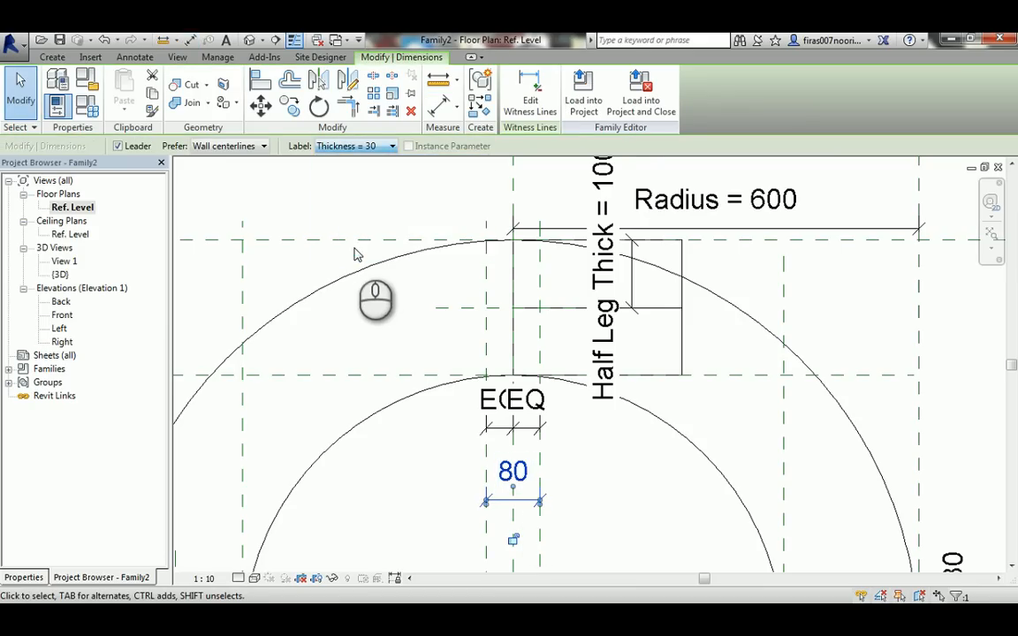
# Stretch the left face of the front and back legs' extrusion to the left thickness plane and lock it there.
pyautogui.click(682, 290)
pyautogui.scroll(2, 513, 310)
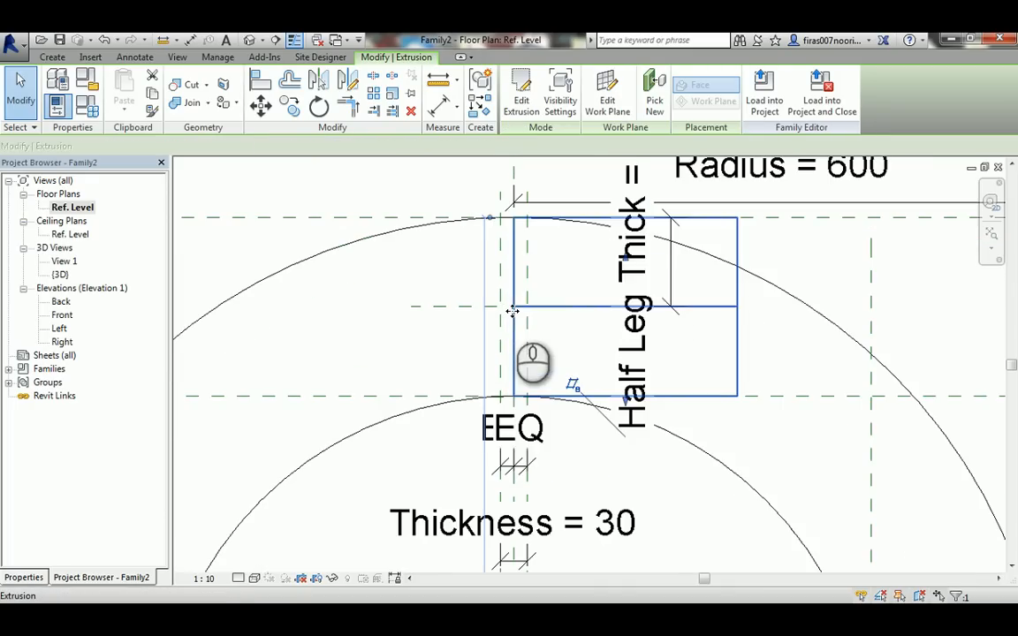
pyautogui.scroll(-4, 498, 239)
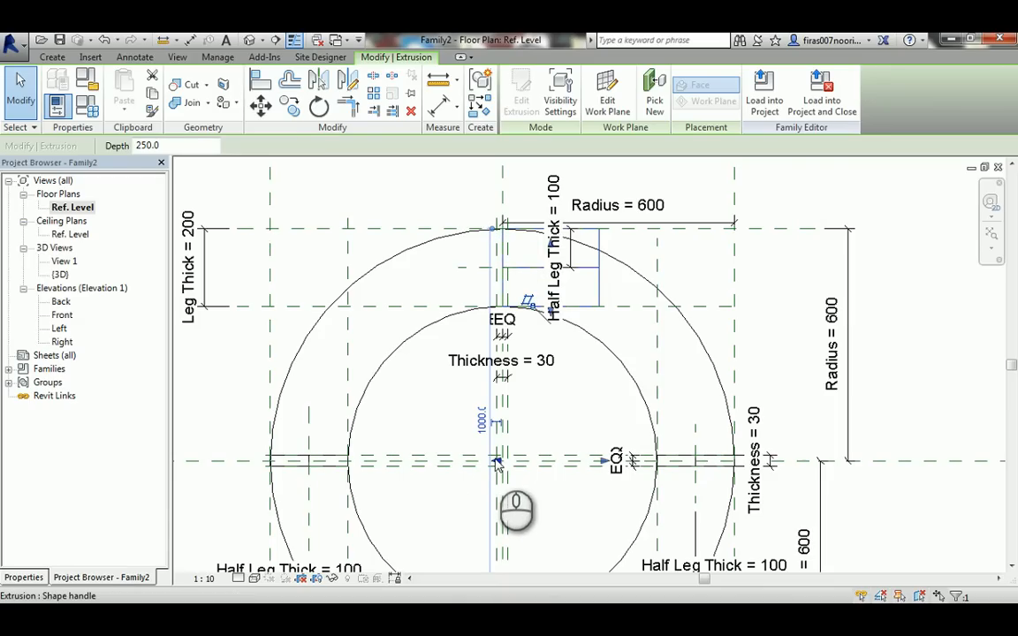
pyautogui.moveTo(496, 464); pyautogui.dragTo(495, 308)
pyautogui.click(459, 484)
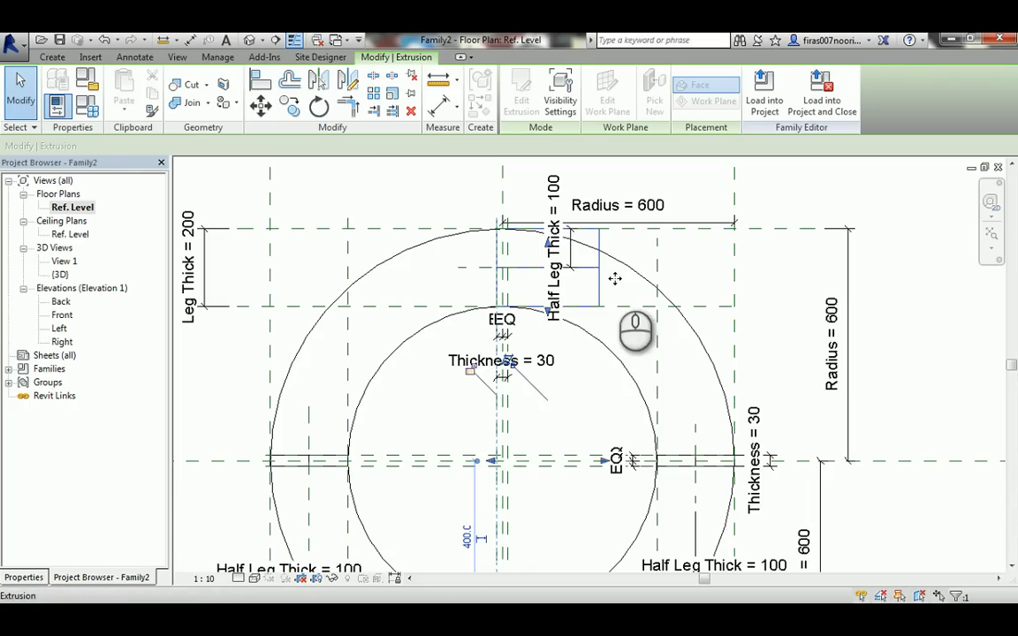
# Pull the extrusion's right face in to the right thickness plane and lock it there.
pyautogui.moveTo(590, 473); pyautogui.dragTo(512, 490)
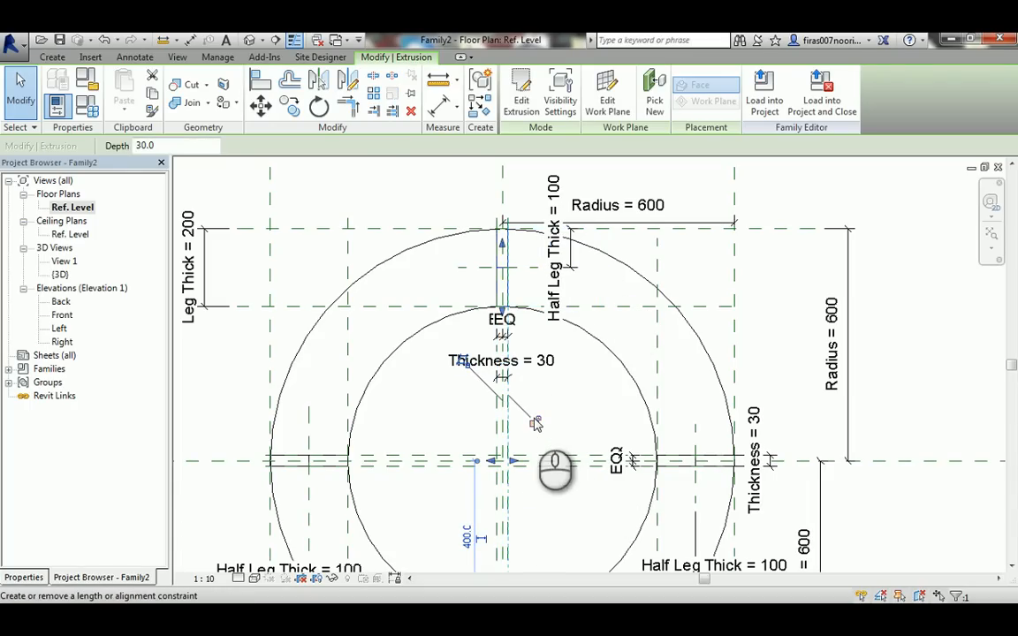
pyautogui.click(534, 421)
pyautogui.click(591, 405)
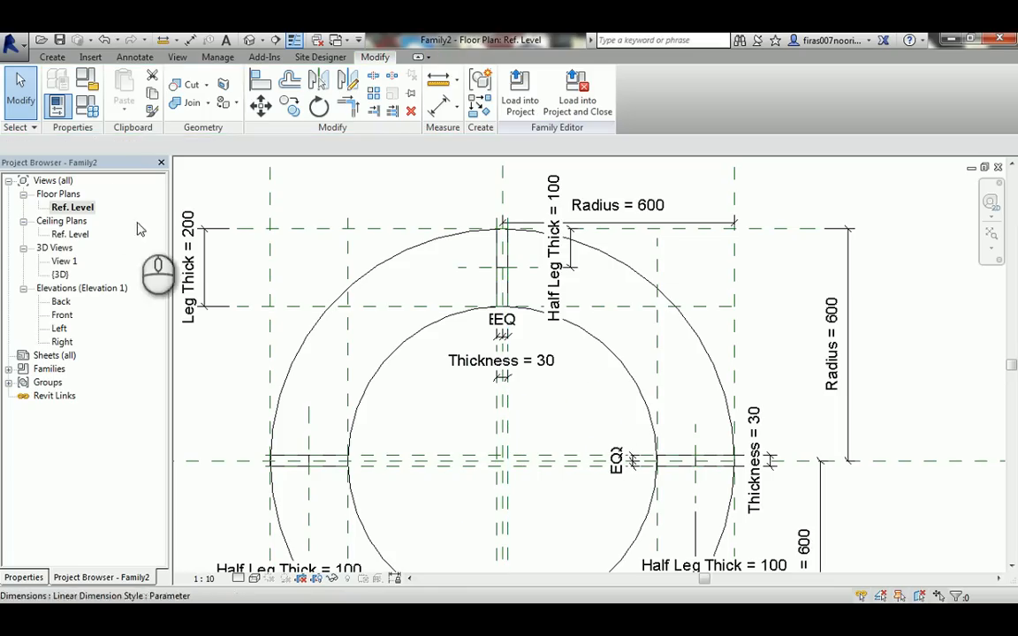
# In the 3D view, set the Thickness parameter to 20 in the family types and apply it to the table.
pyautogui.click(249, 39)
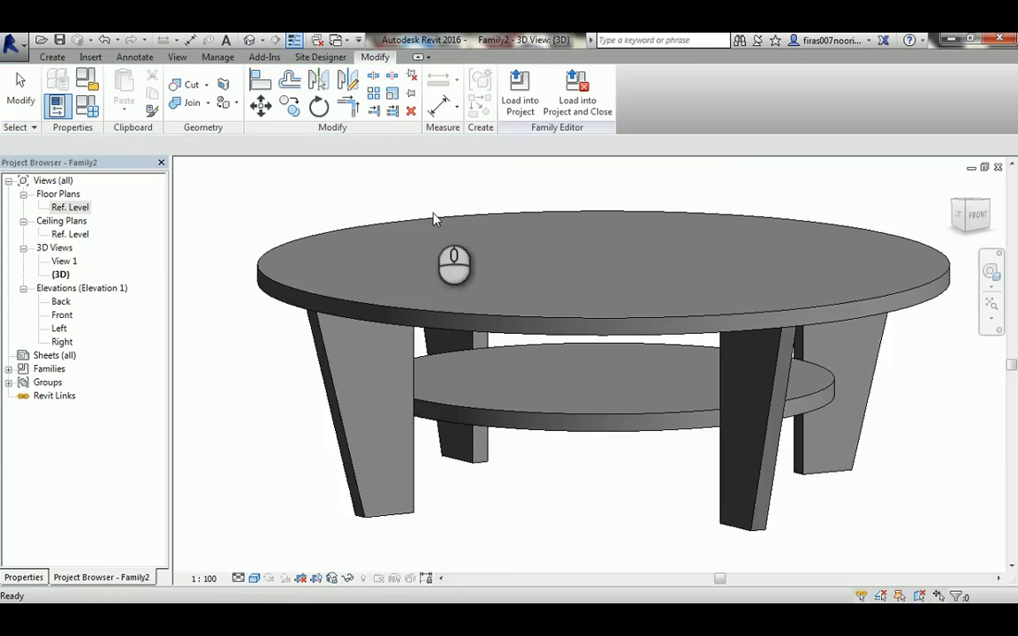
pyautogui.keyDown('shift'); pyautogui.moveTo(532, 276); pyautogui.dragTo(300, 221, button='middle'); pyautogui.keyUp('shift')
pyautogui.click(88, 107)
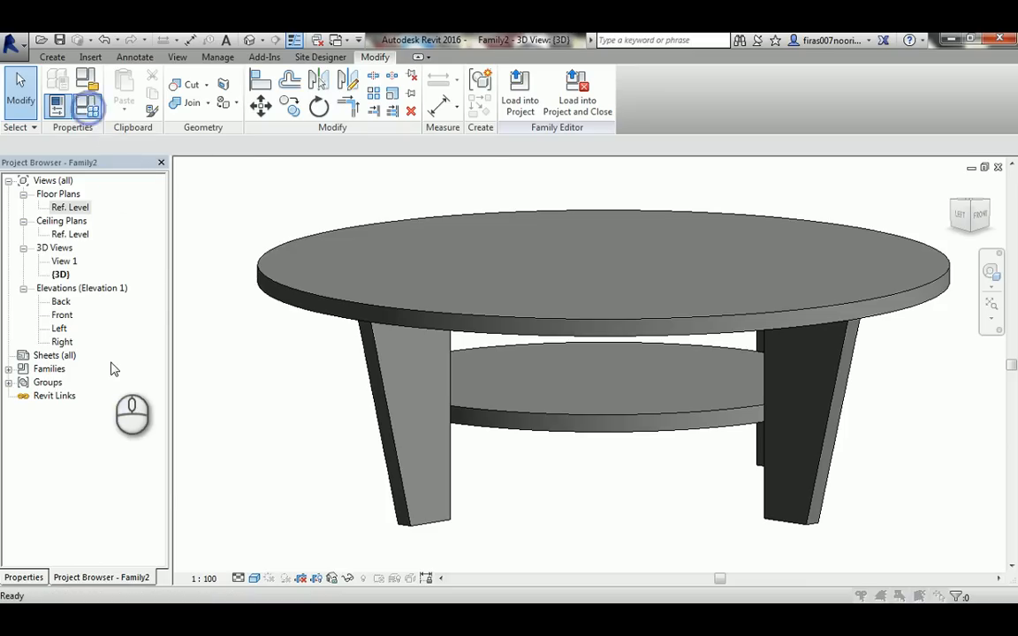
pyautogui.click(201, 275)
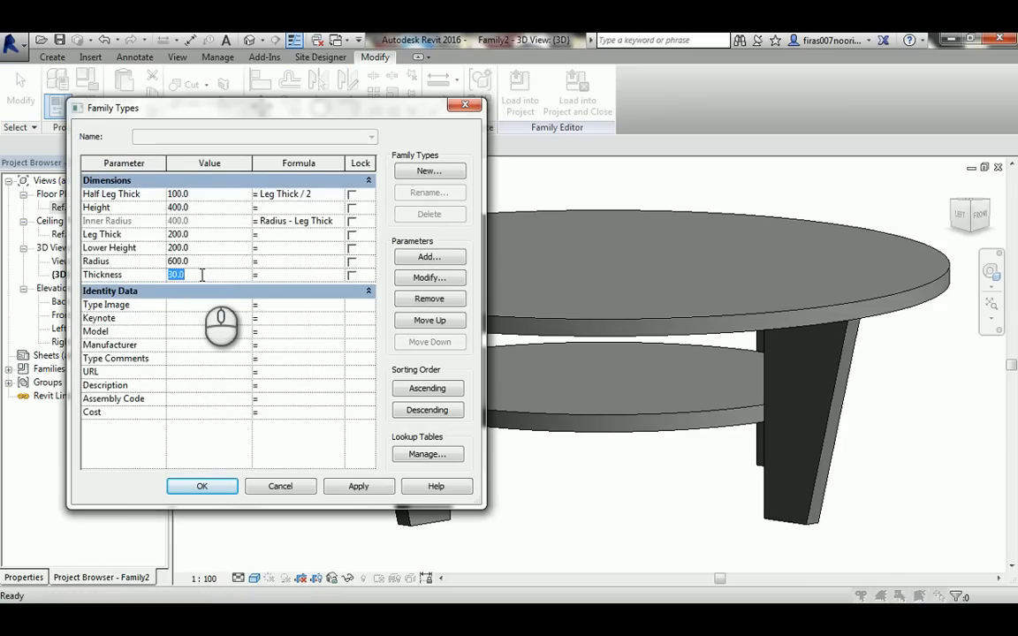
pyautogui.write('20')
pyautogui.click(353, 488)
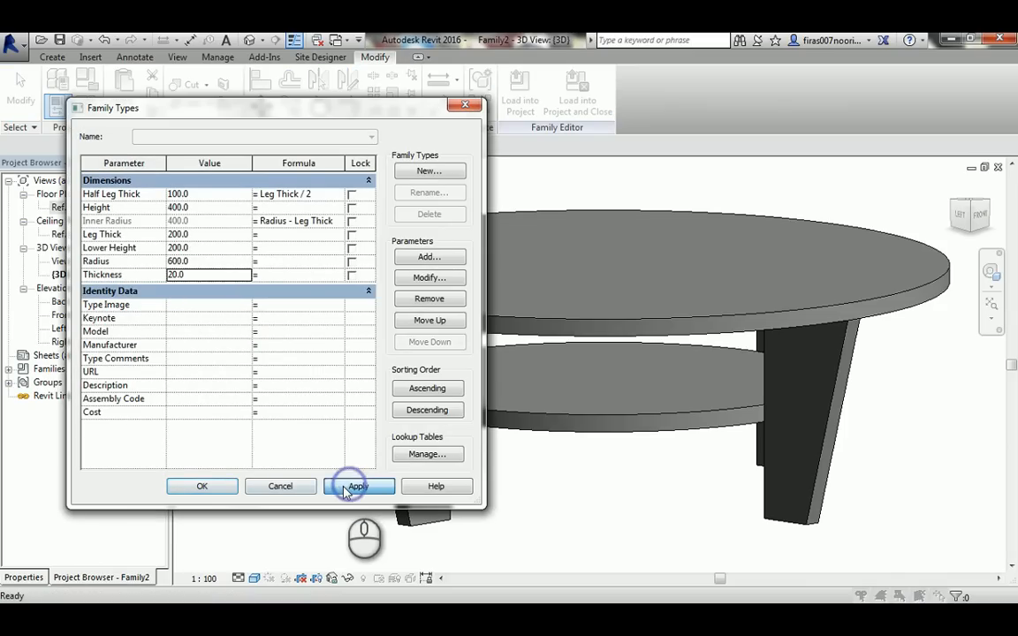
pyautogui.click(200, 487)
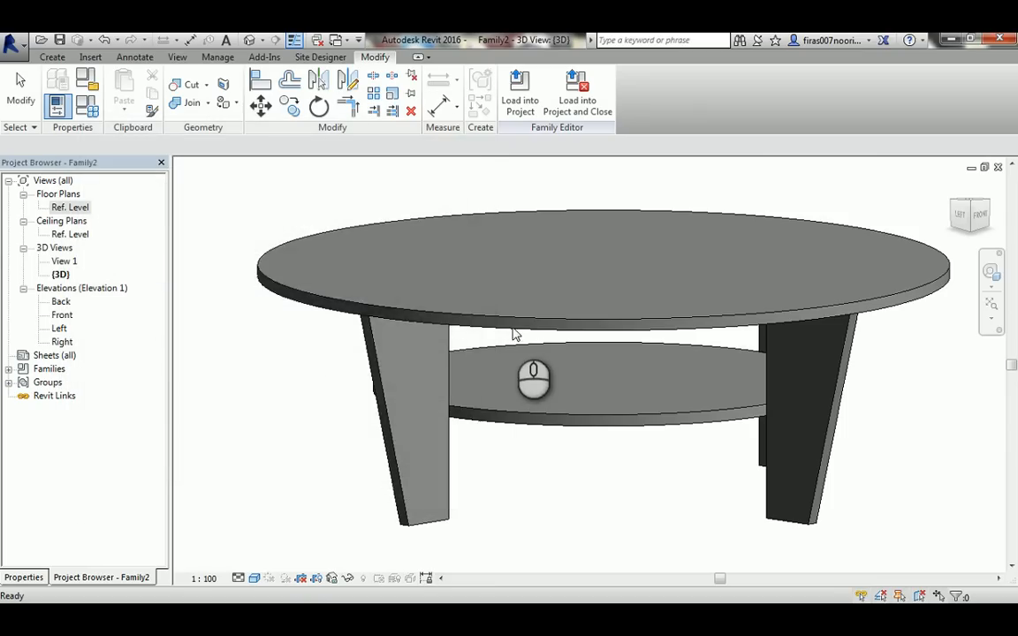
# Set the Leg Thick parameter to 100 in the family types, apply it and inspect the table in 3D.
pyautogui.keyDown('shift'); pyautogui.moveTo(514, 334); pyautogui.dragTo(450, 332, button='middle'); pyautogui.keyUp('shift')
pyautogui.click(91, 112)
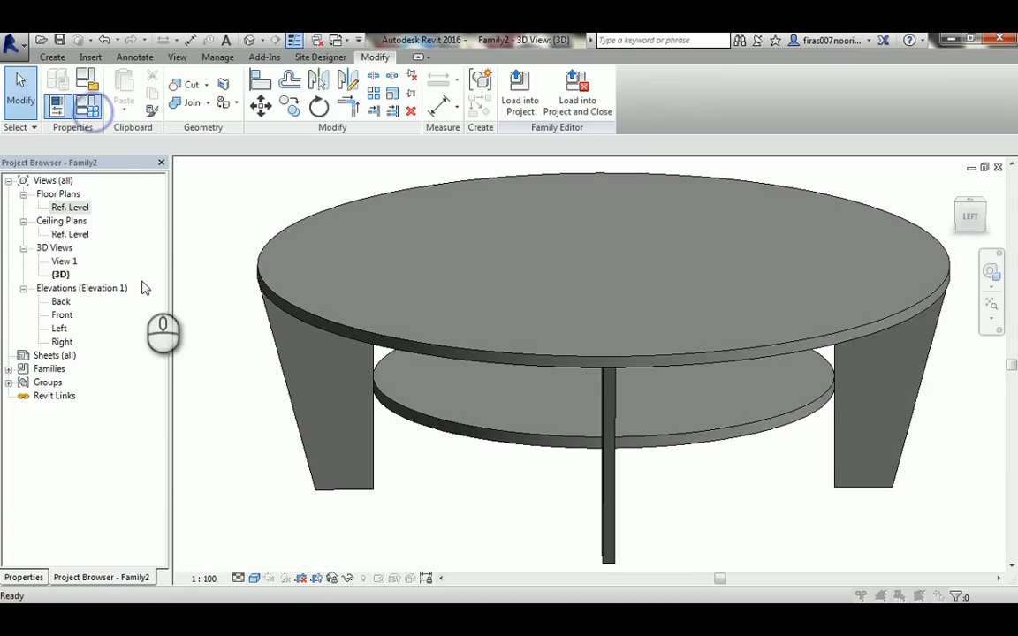
pyautogui.click(171, 234)
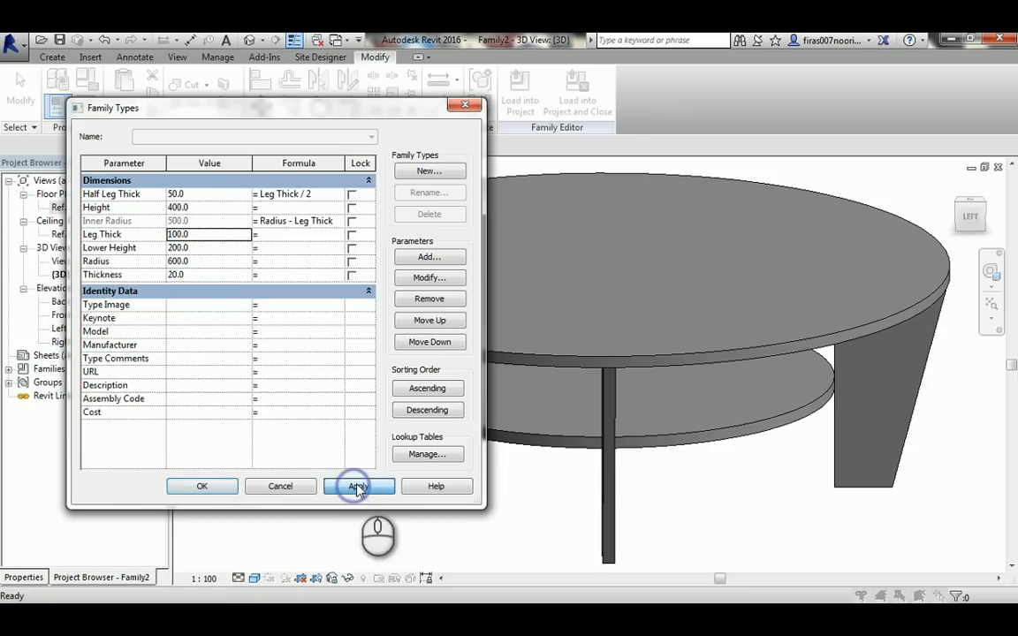
pyautogui.click(202, 487)
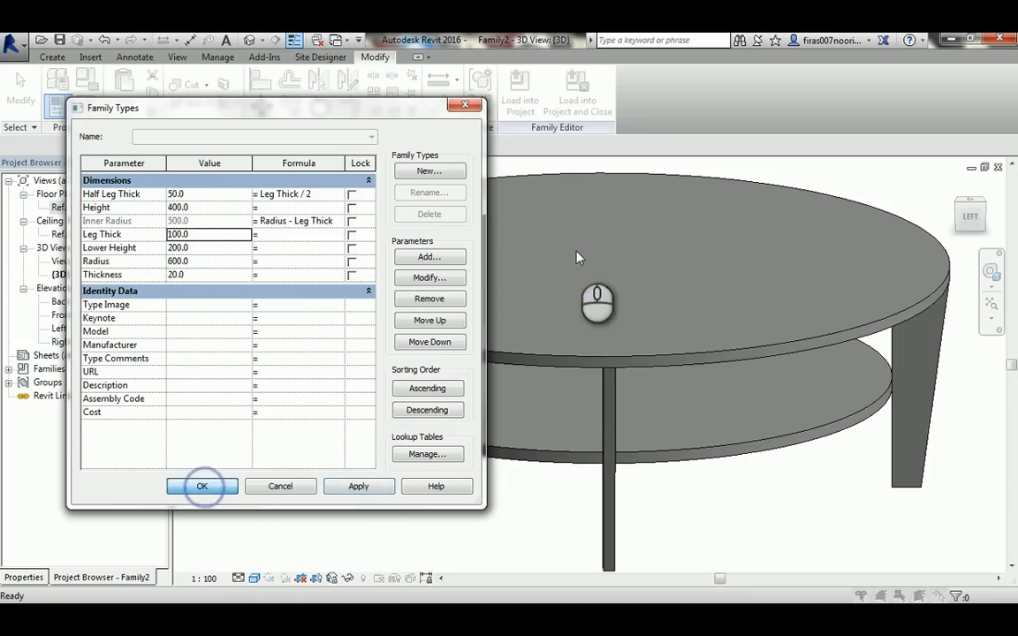
pyautogui.keyDown('shift'); pyautogui.moveTo(545, 263); pyautogui.dragTo(259, 281, button='middle'); pyautogui.keyUp('shift')
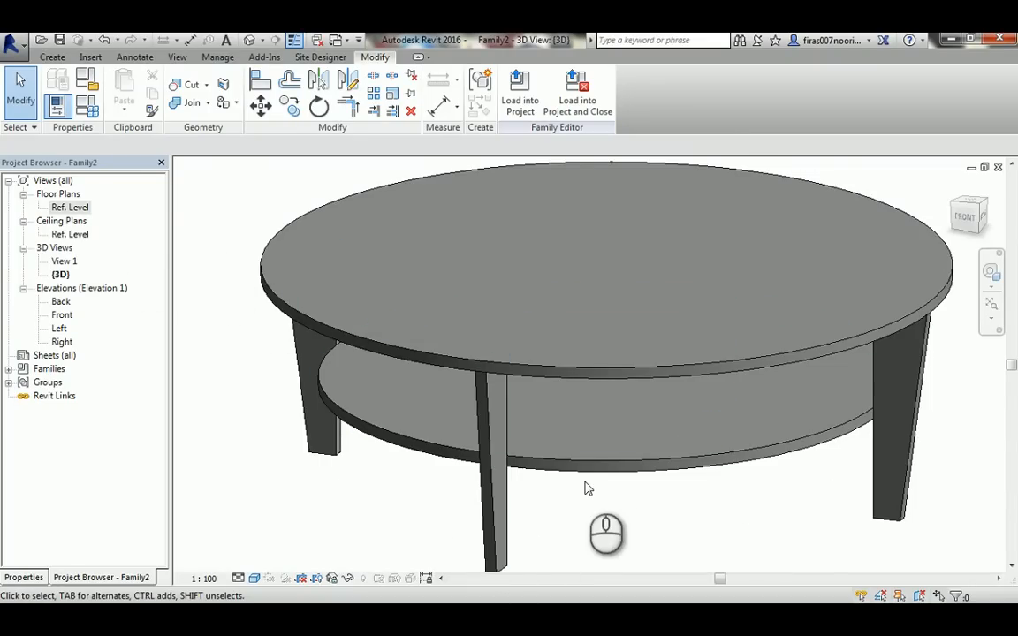
pyautogui.keyDown('shift'); pyautogui.moveTo(585, 488); pyautogui.dragTo(546, 482, button='middle'); pyautogui.keyUp('shift')
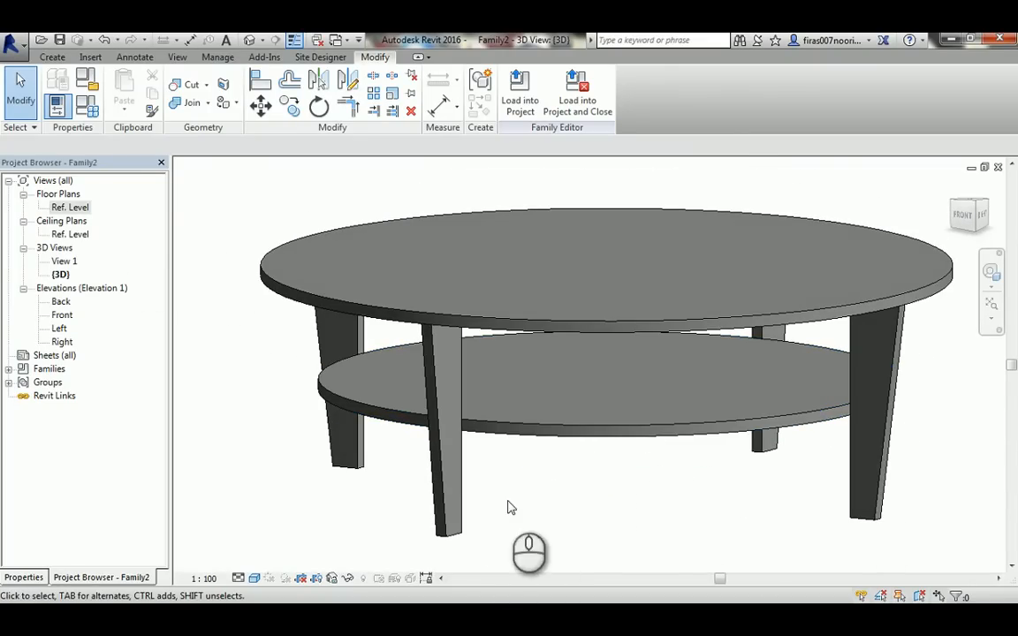
pyautogui.click(88, 112)
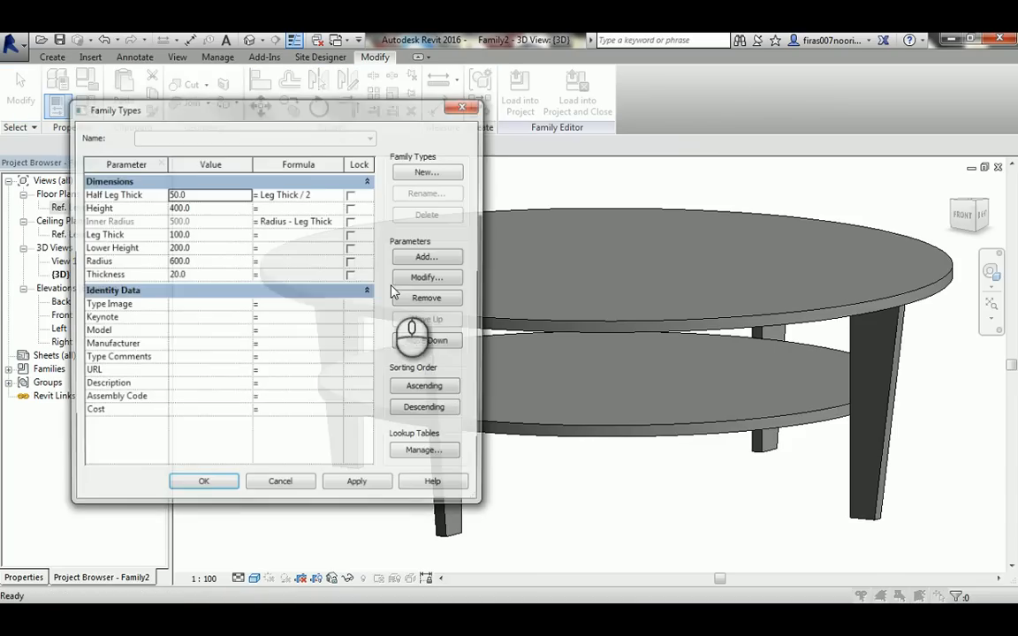
pyautogui.click(460, 107)
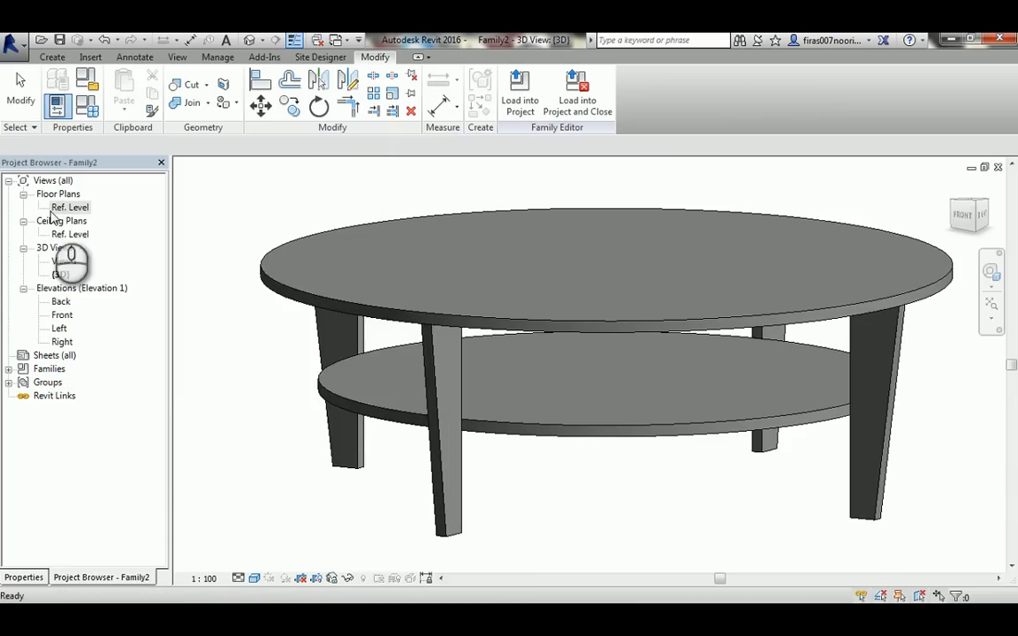
# In the Ref. Level floor plan, start an extrusion and pick sketch lines on the two vertical thickness planes, locking them to the planes.
pyautogui.doubleClick(73, 209)
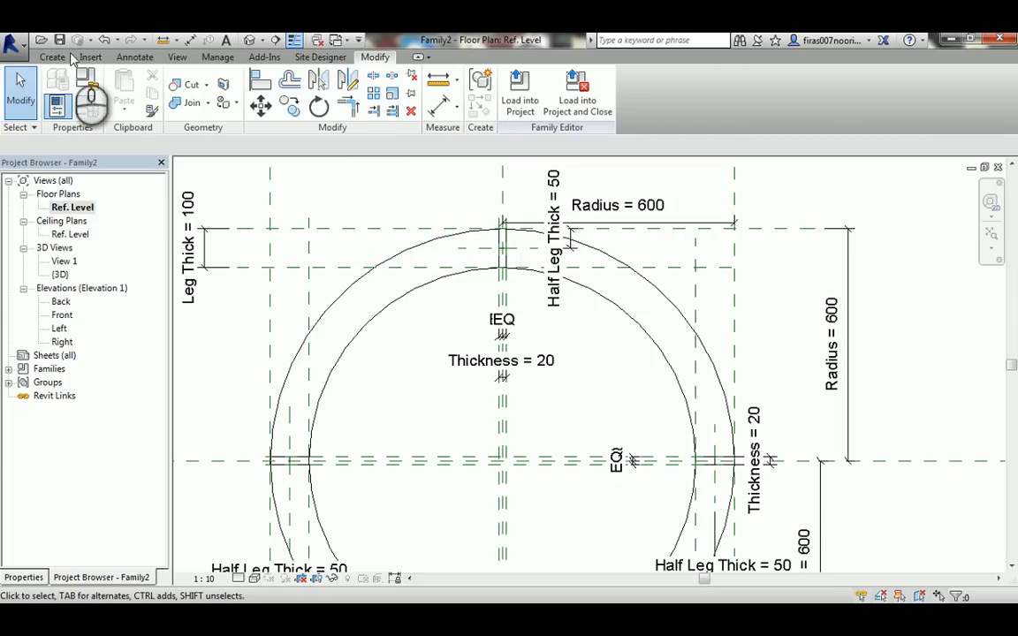
pyautogui.click(52, 56)
pyautogui.click(125, 86)
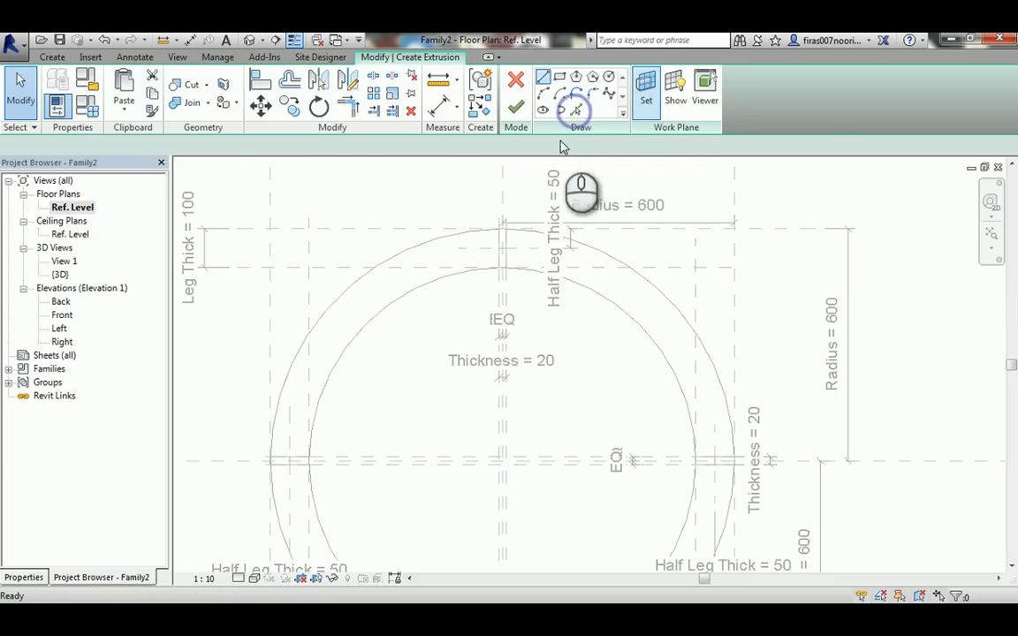
pyautogui.click(576, 111)
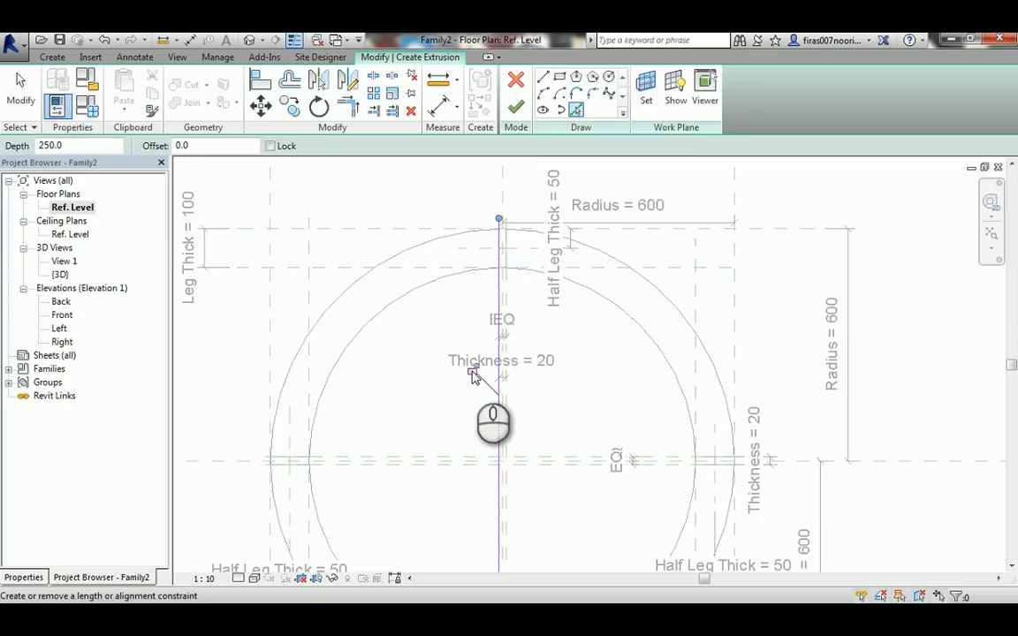
pyautogui.click(505, 404)
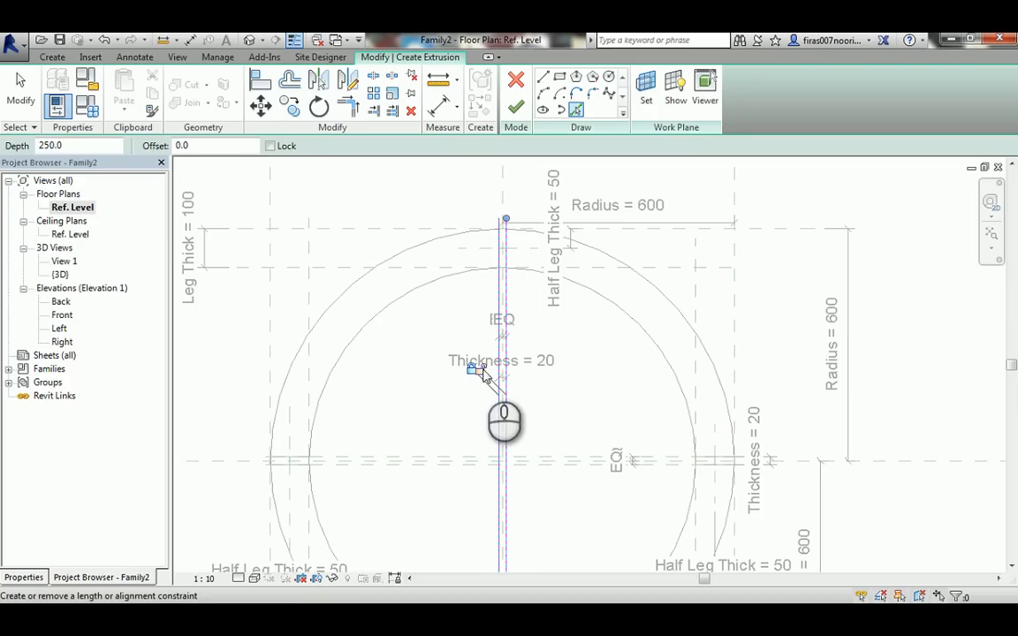
pyautogui.click(479, 370)
# Pick sketch lines on the two horizontal thickness planes and lock both lines to their planes.
pyautogui.click(453, 458)
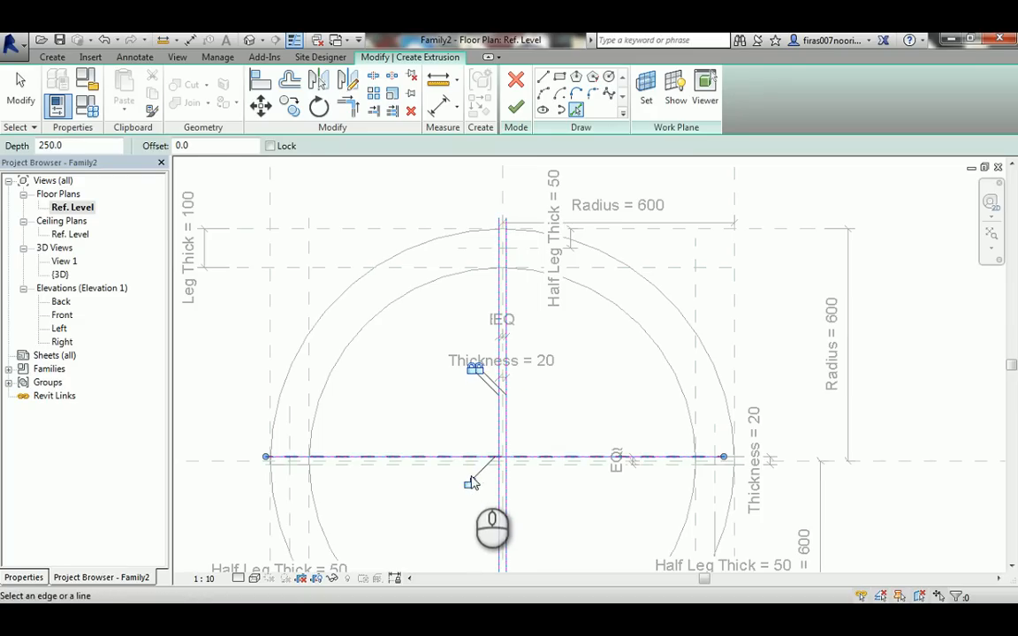
pyautogui.click(471, 486)
pyautogui.click(448, 467)
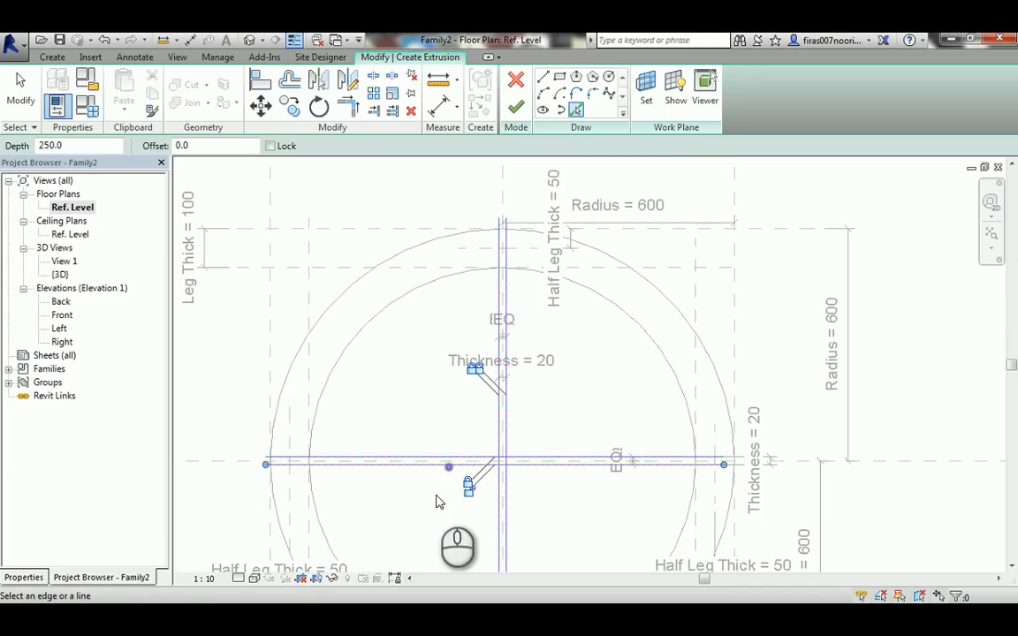
pyautogui.click(471, 487)
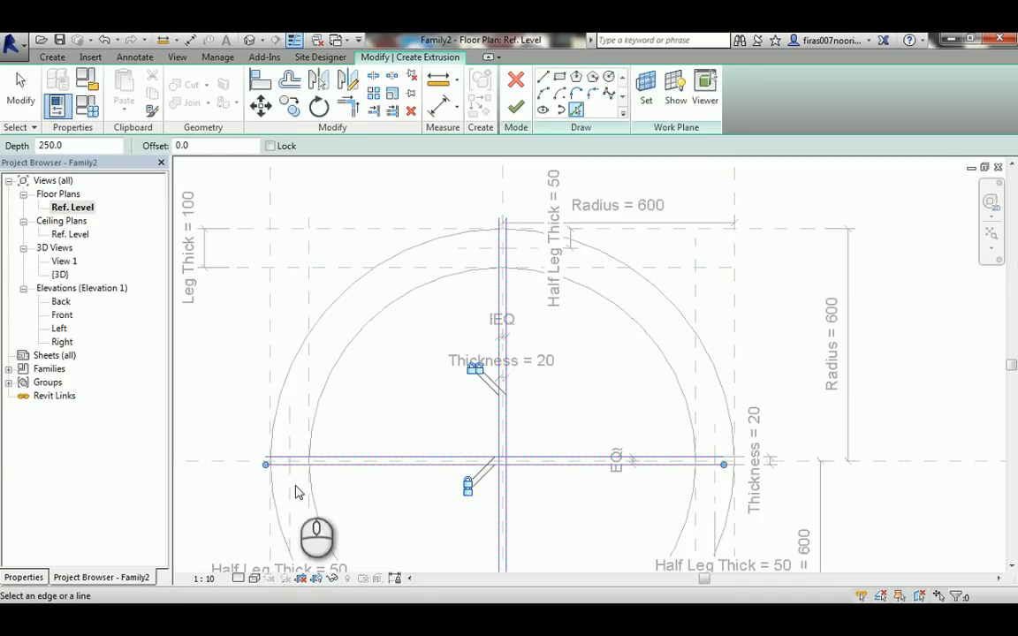
# Pick sketch lines on the four inner radius planes around the table and lock each one to its plane.
pyautogui.click(307, 282)
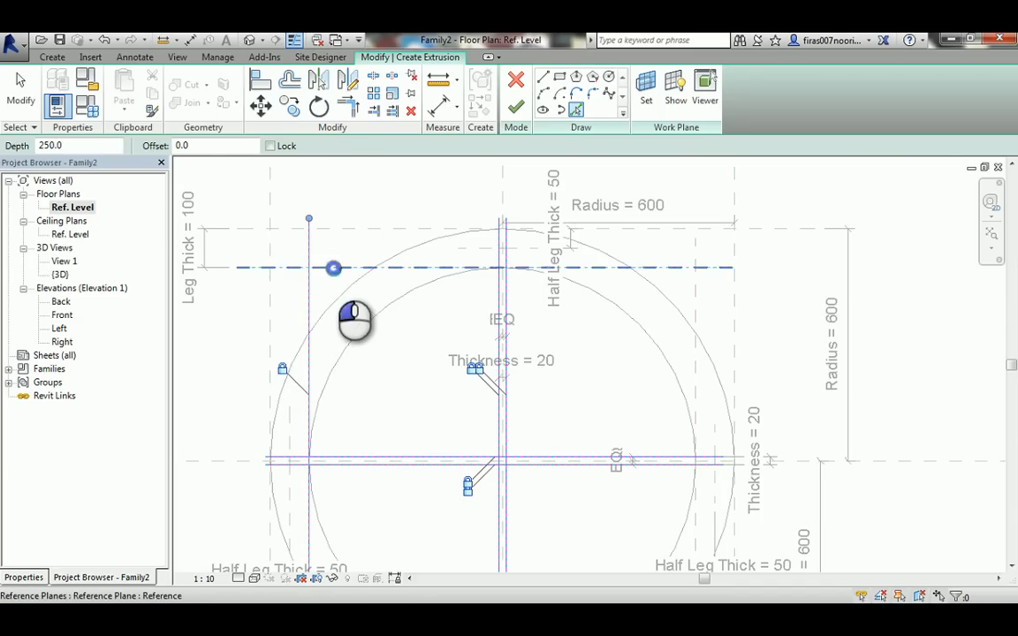
pyautogui.click(334, 268)
pyautogui.click(460, 295)
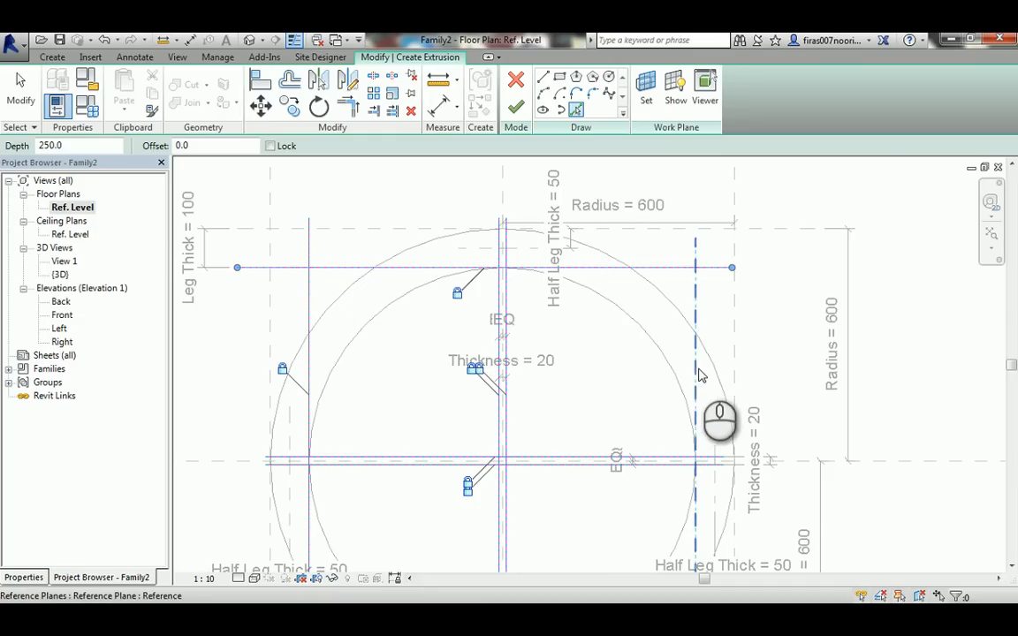
pyautogui.click(675, 397)
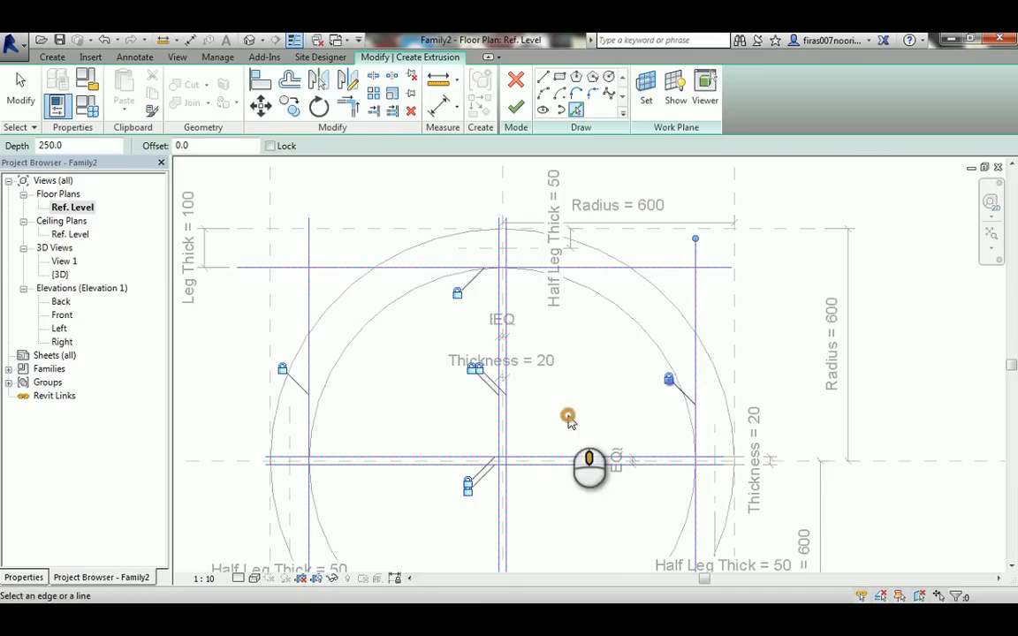
pyautogui.moveTo(568, 415); pyautogui.dragTo(585, 243, button='middle')
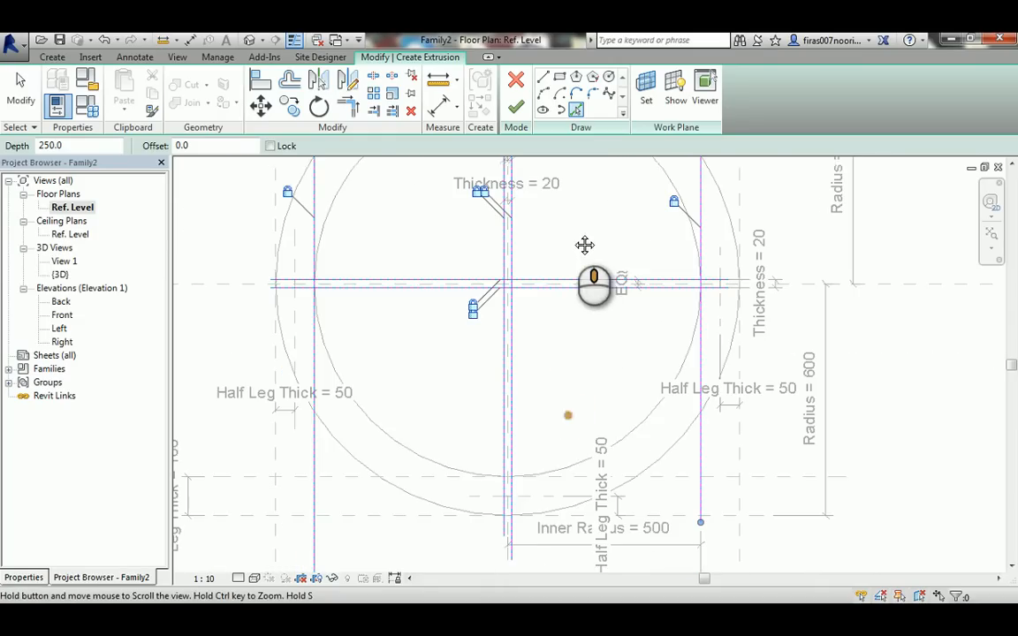
pyautogui.click(352, 475)
pyautogui.click(504, 501)
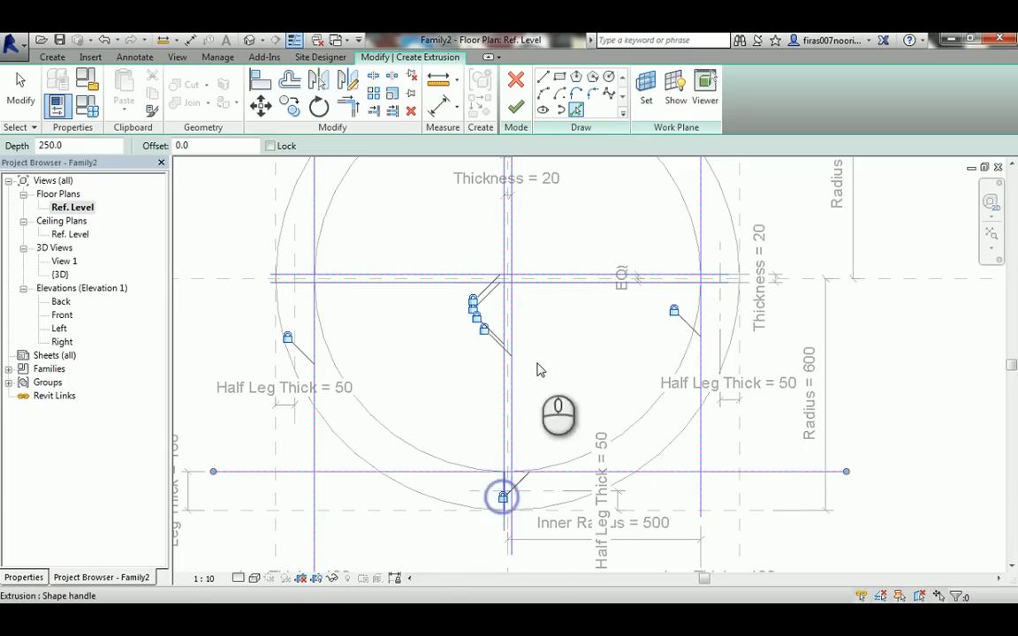
# Trim the two vertical sketch lines and the front inner radius line into a closed end at the front leg.
pyautogui.press('Escape')
pyautogui.press('Escape')
pyautogui.scroll(2, 504, 469)
pyautogui.scroll(2, 504, 467)
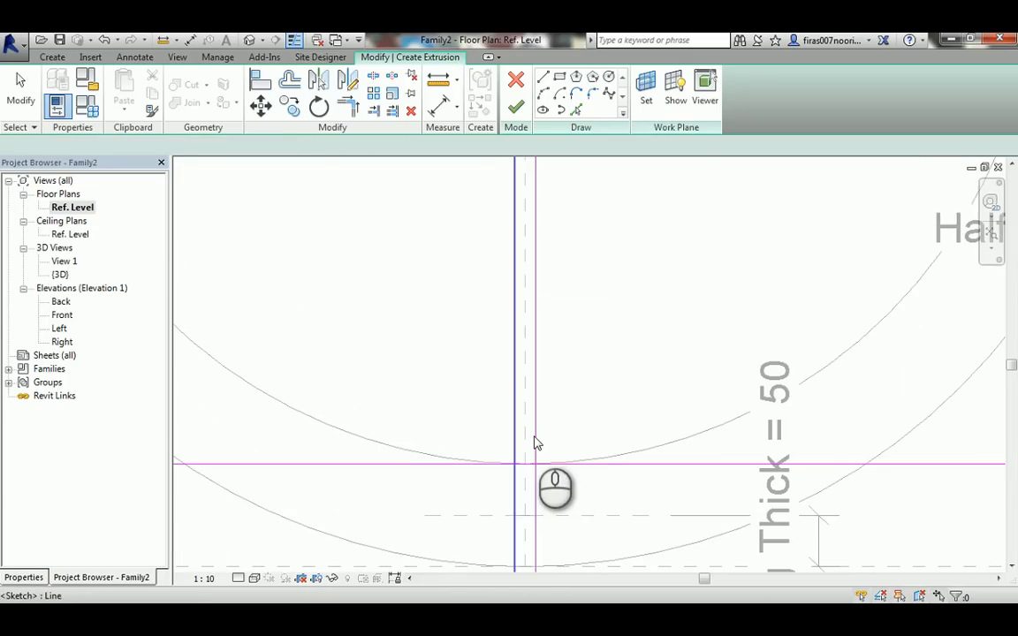
pyautogui.press('a')
pyautogui.press('l')
pyautogui.click(523, 464)
pyautogui.click(521, 463)
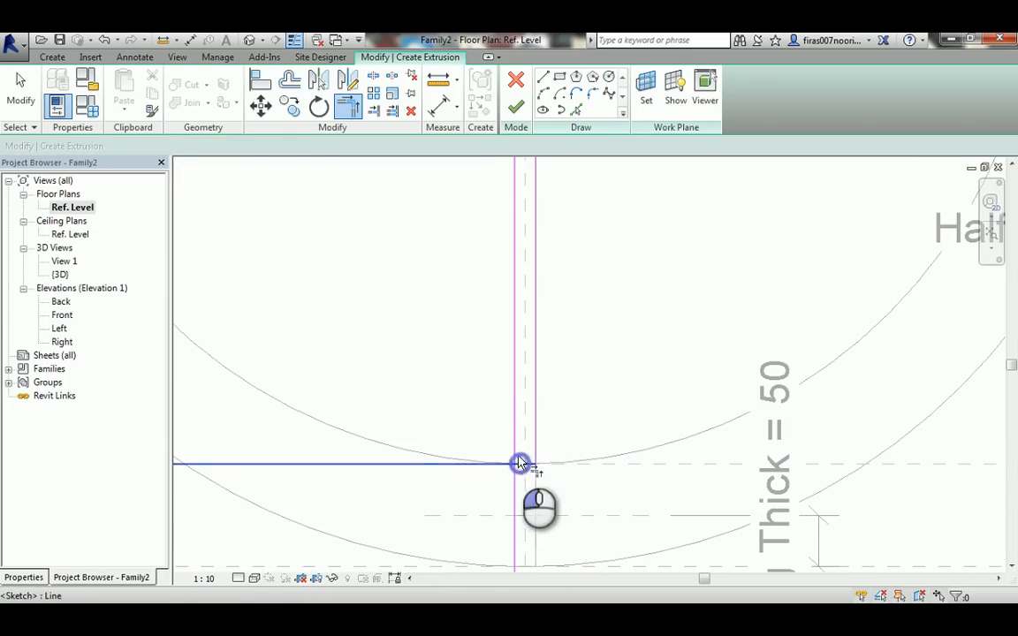
pyautogui.press('t')
pyautogui.press('r')
pyautogui.click(514, 443)
pyautogui.scroll(-2, 530, 457)
pyautogui.scroll(-1, 531, 457)
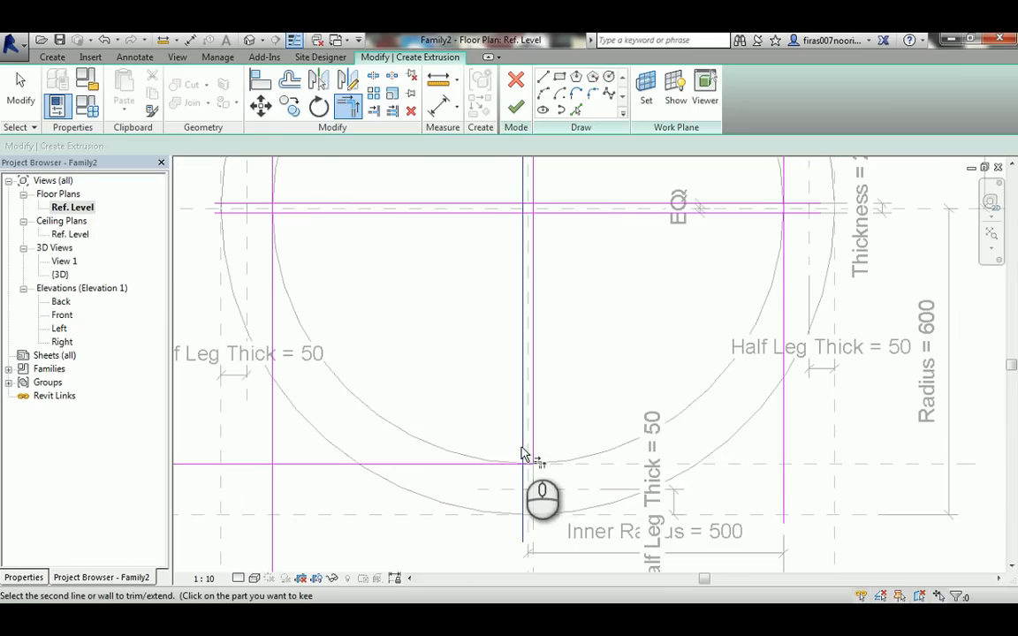
pyautogui.click(524, 465)
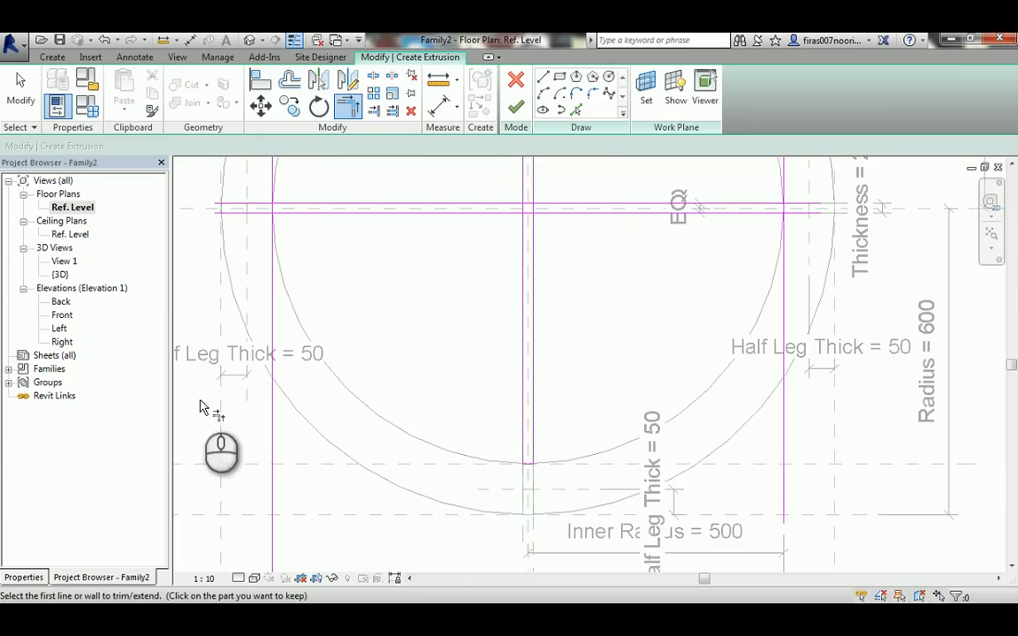
# Trim the two horizontal sketch lines against the left inner radius line to close the end at the left leg.
pyautogui.scroll(4, 270, 203)
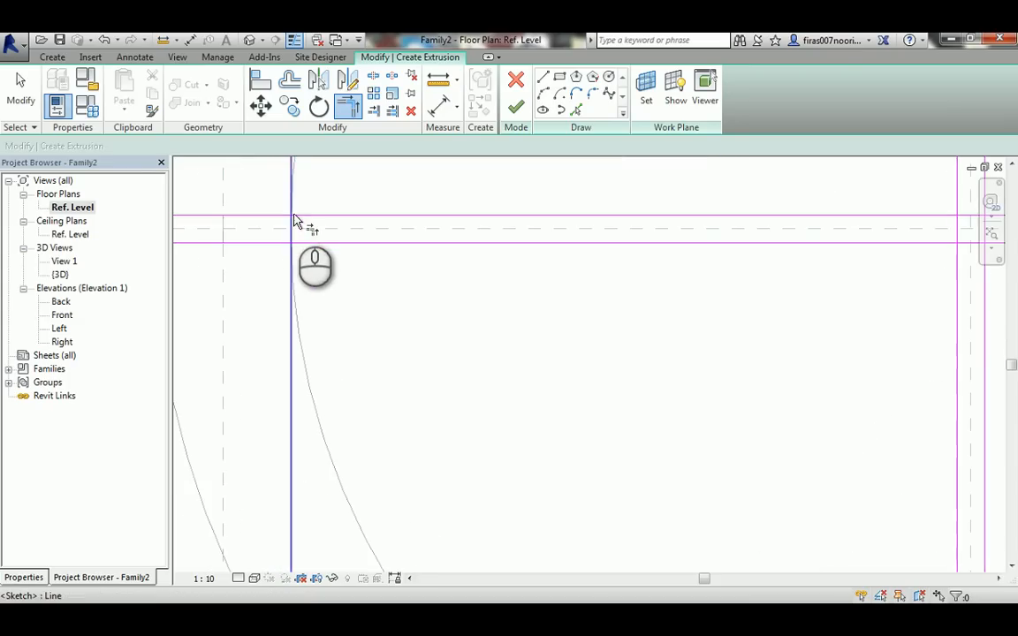
pyautogui.click(301, 214)
pyautogui.click(291, 234)
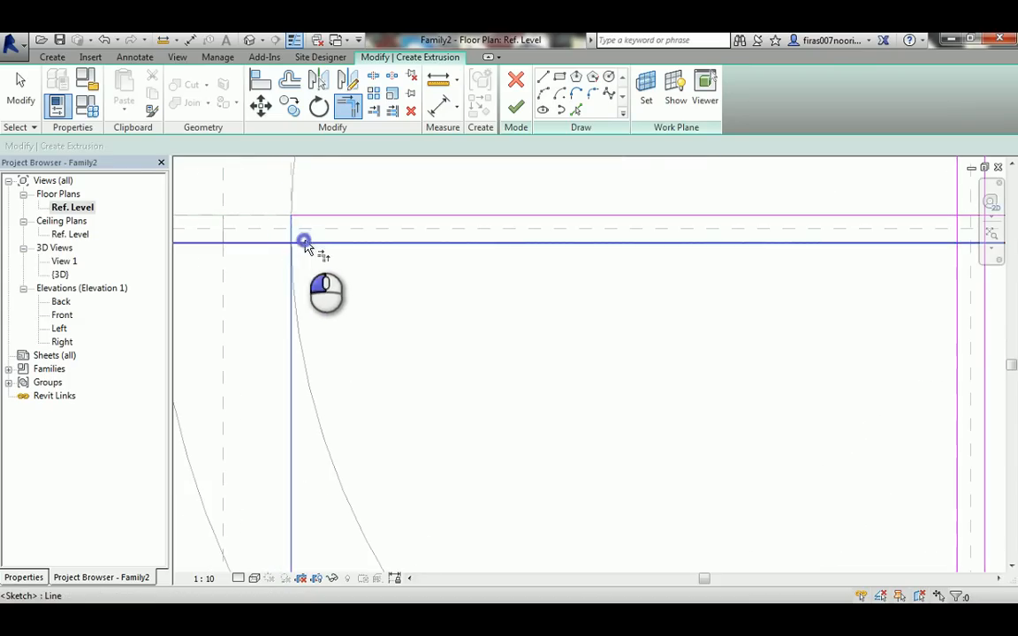
pyautogui.scroll(-4, 379, 354)
# Trim the vertical sketch lines against the back inner radius line to close the end at the back leg.
pyautogui.scroll(3, 522, 190)
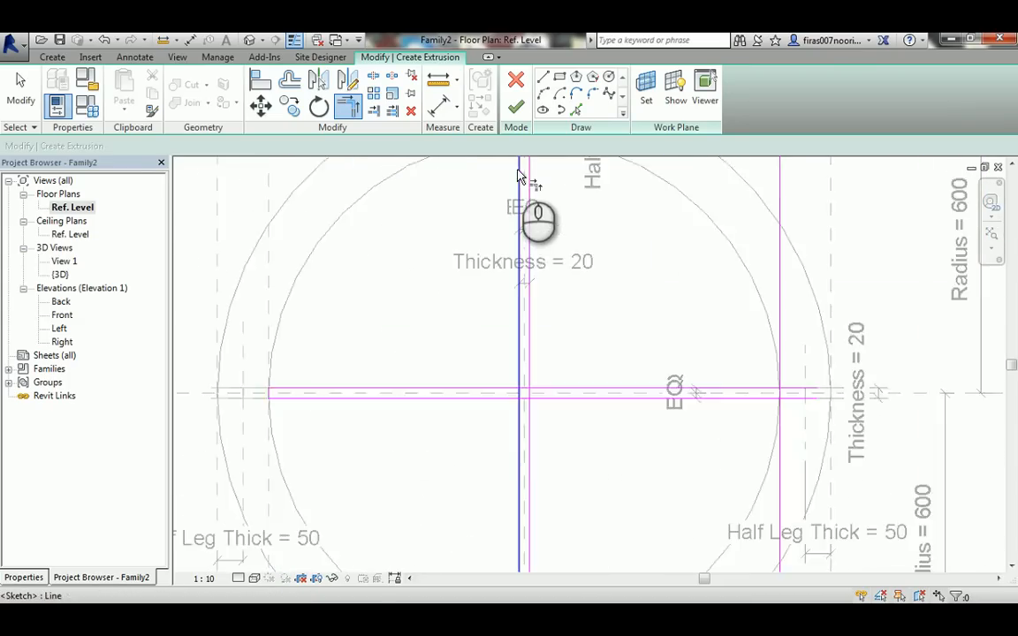
pyautogui.moveTo(530, 182); pyautogui.dragTo(530, 284, button='middle')
pyautogui.scroll(2, 528, 260)
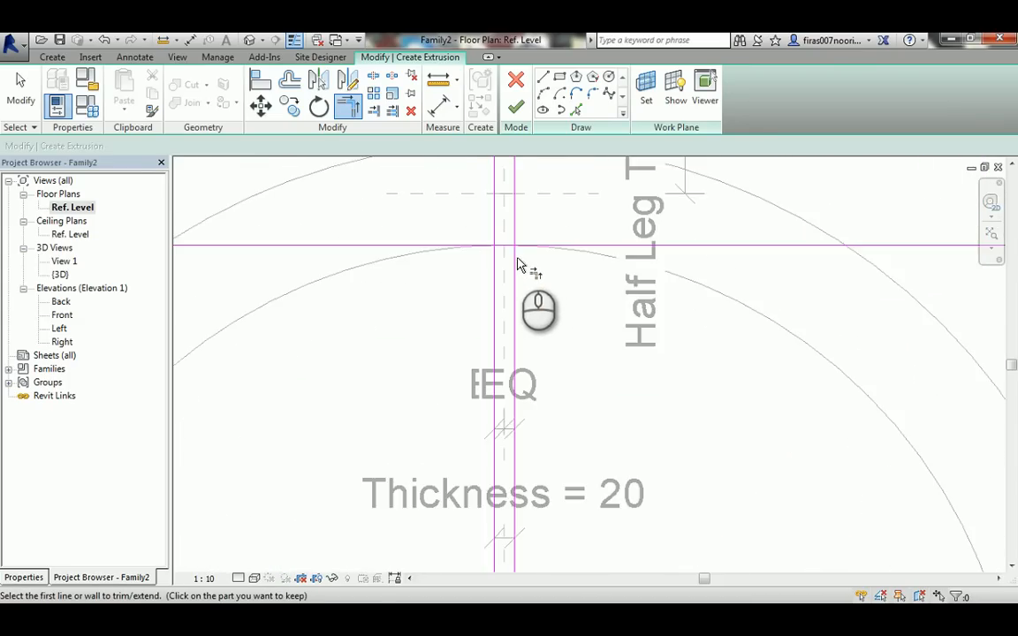
pyautogui.click(505, 247)
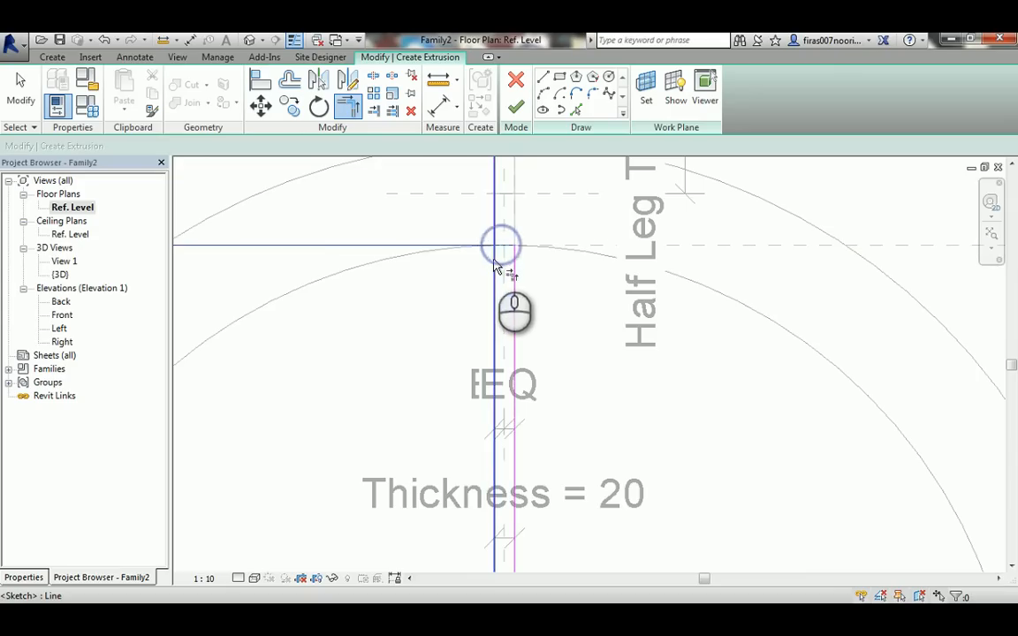
pyautogui.scroll(-3, 468, 249)
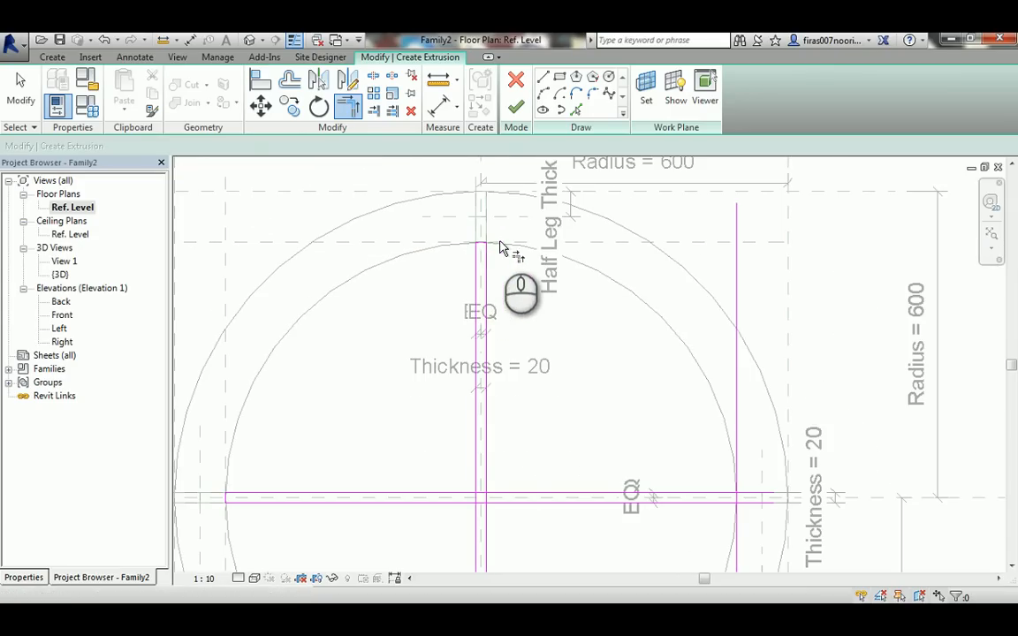
# Trim the horizontal sketch lines against the right inner radius line to close the end at the right leg.
pyautogui.scroll(-1, 504, 259)
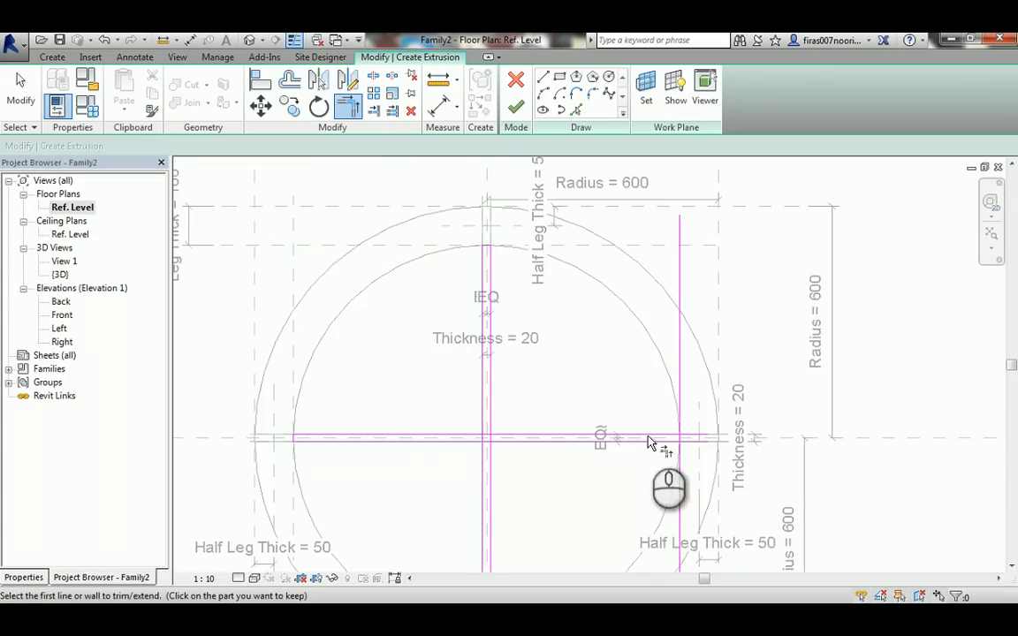
pyautogui.scroll(3, 681, 445)
pyautogui.click(658, 419)
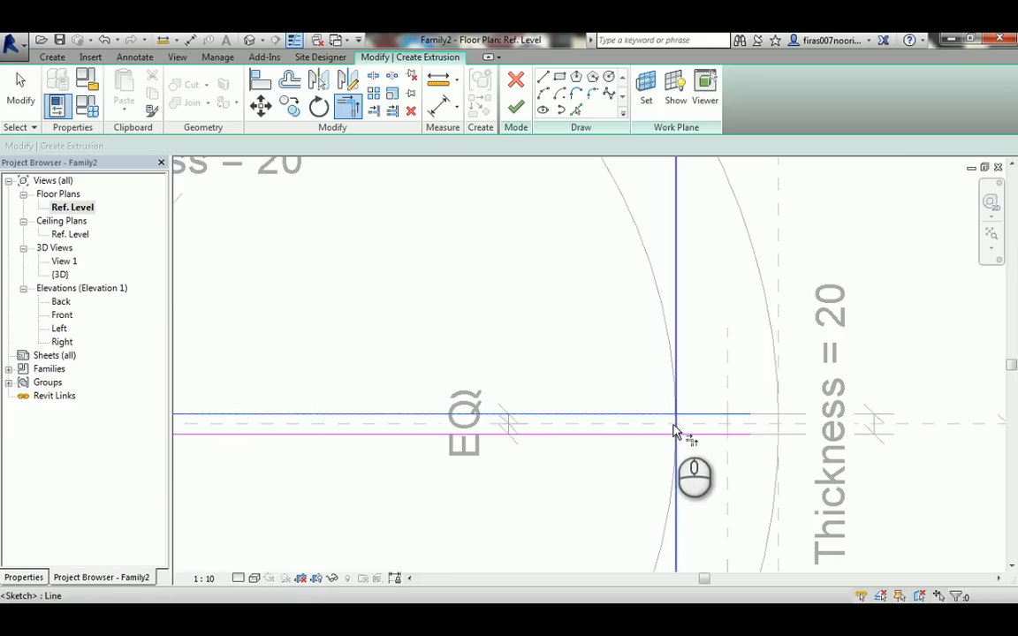
pyautogui.click(675, 430)
pyautogui.scroll(-2, 677, 347)
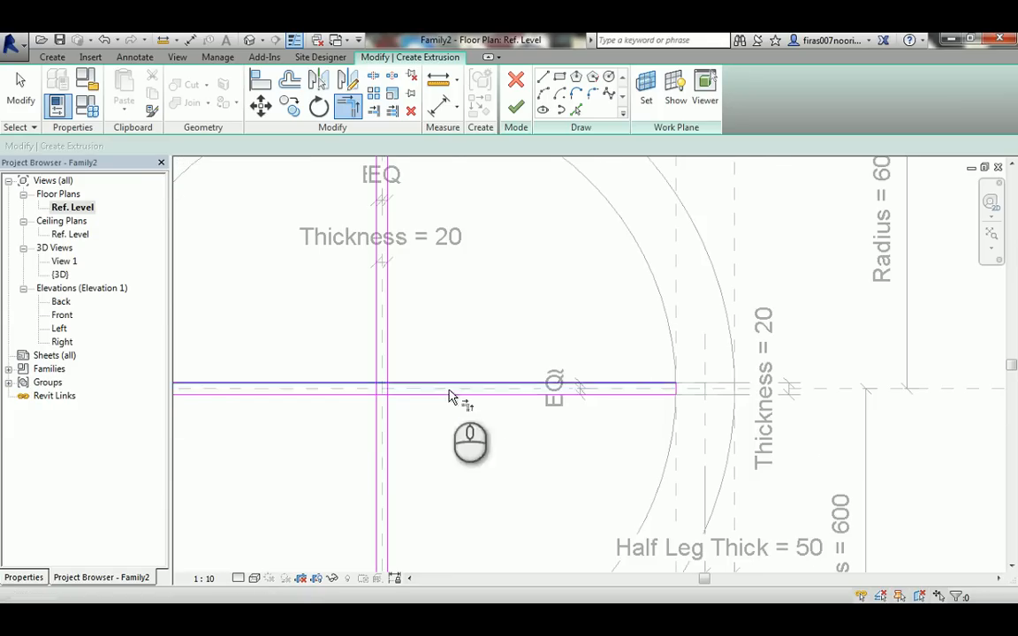
# Split the four sketch lines where the two bars cross at the table's centre.
pyautogui.scroll(3, 373, 405)
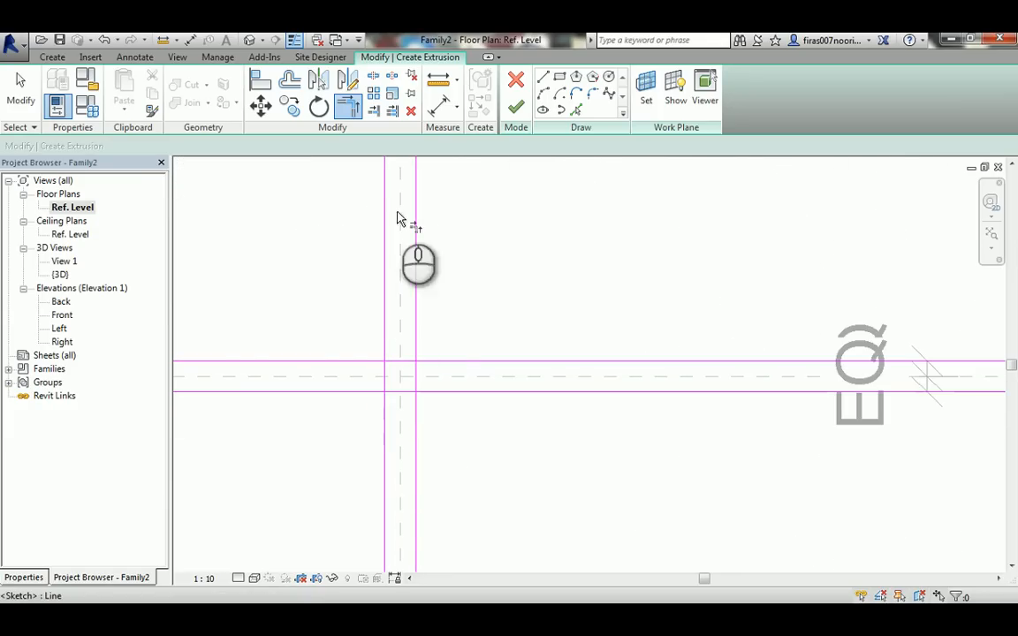
pyautogui.click(374, 80)
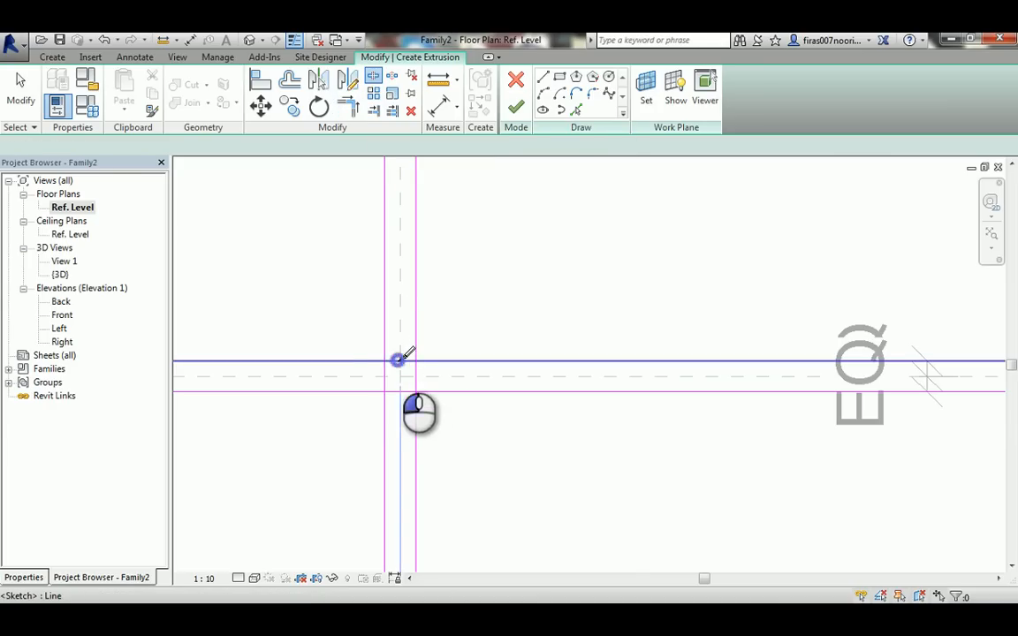
pyautogui.click(421, 376)
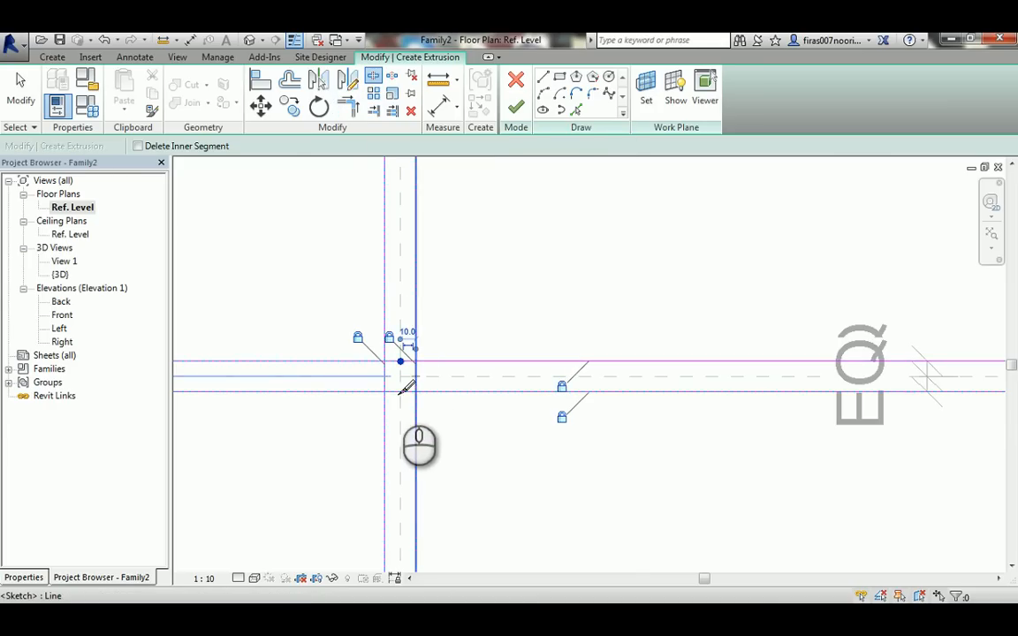
pyautogui.click(396, 379)
pyautogui.click(388, 376)
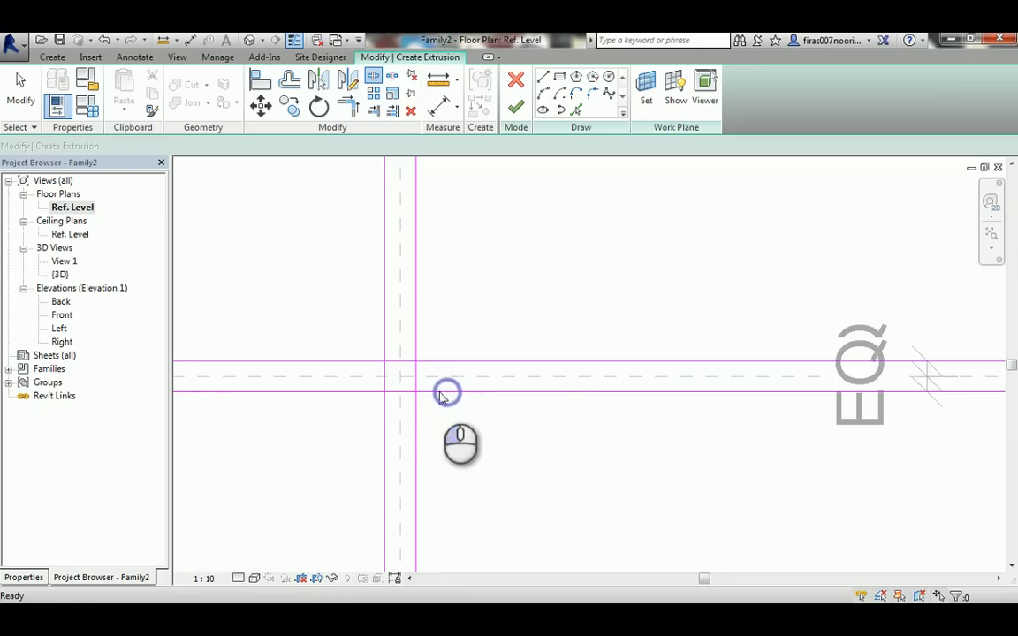
pyautogui.click(389, 394)
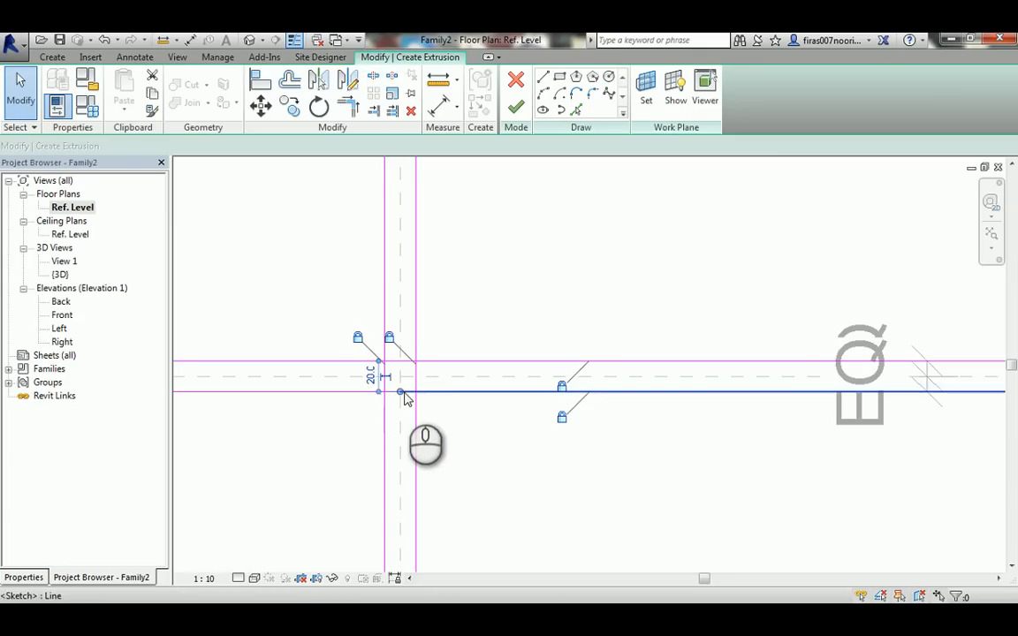
# Trim the split lines at the crossing into clean inner corners on its back-right and back-left sides.
pyautogui.press('Escape')
pyautogui.press('t')
pyautogui.press('r')
pyautogui.click(425, 361)
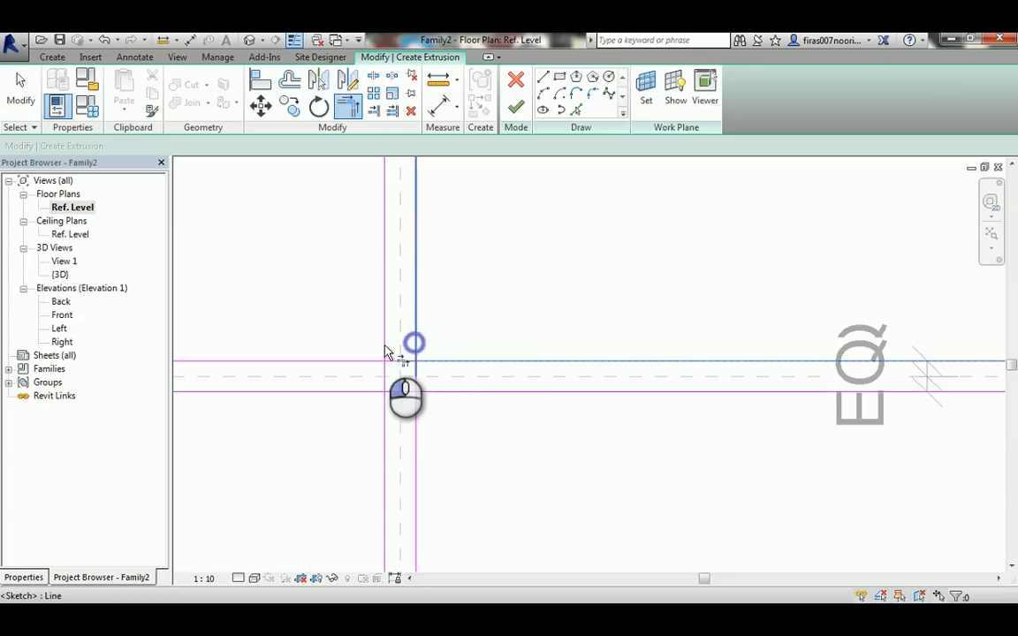
pyautogui.click(382, 337)
pyautogui.click(363, 357)
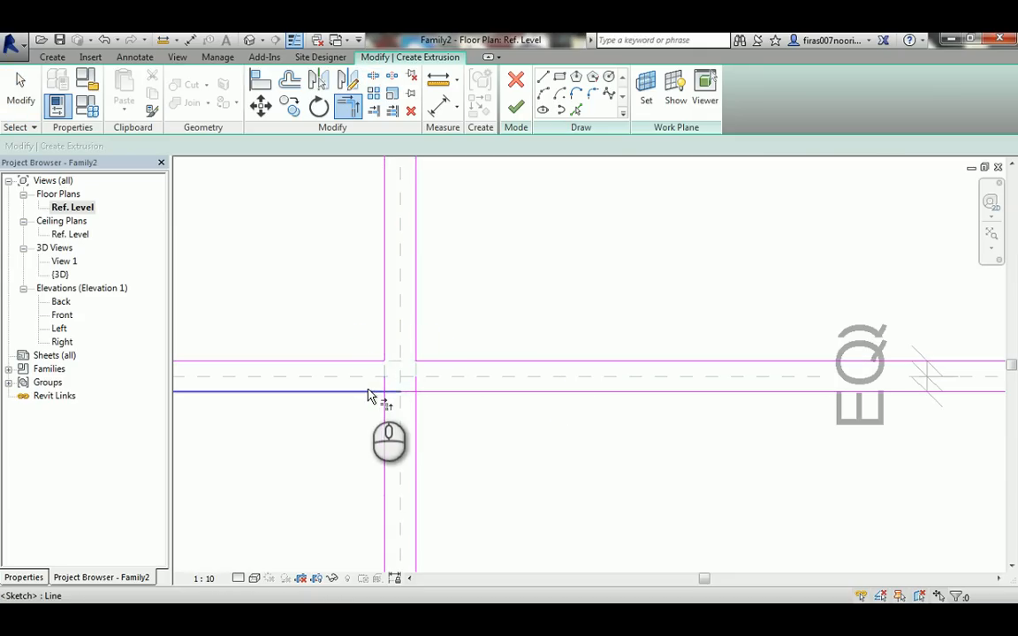
# Trim the front-left and front-right corners at the crossing of the cross sketch and finish the extrusion.
pyautogui.click(366, 391)
pyautogui.click(385, 406)
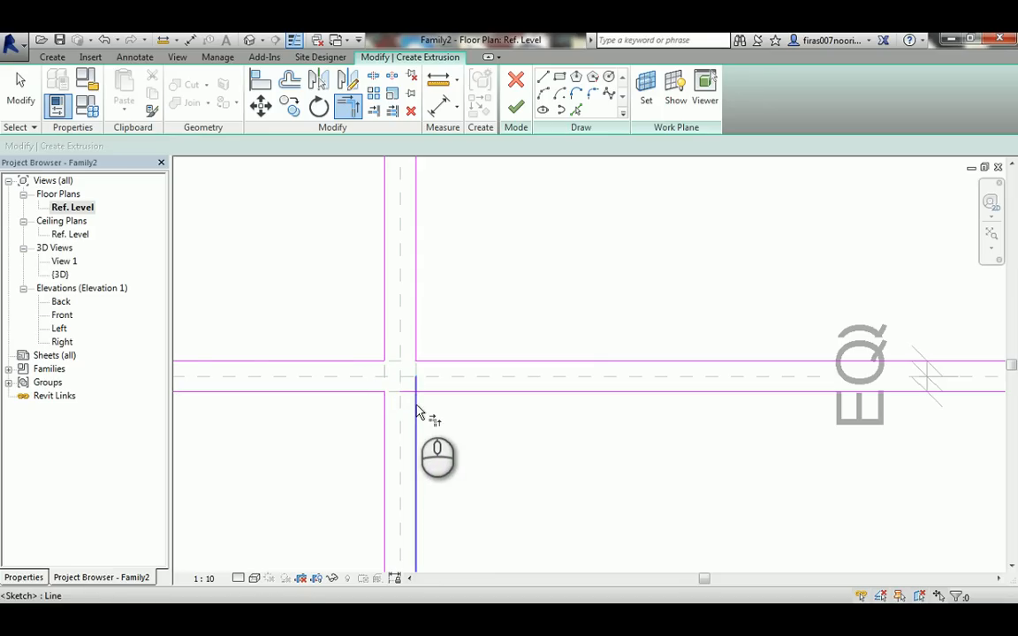
pyautogui.click(419, 413)
pyautogui.click(426, 391)
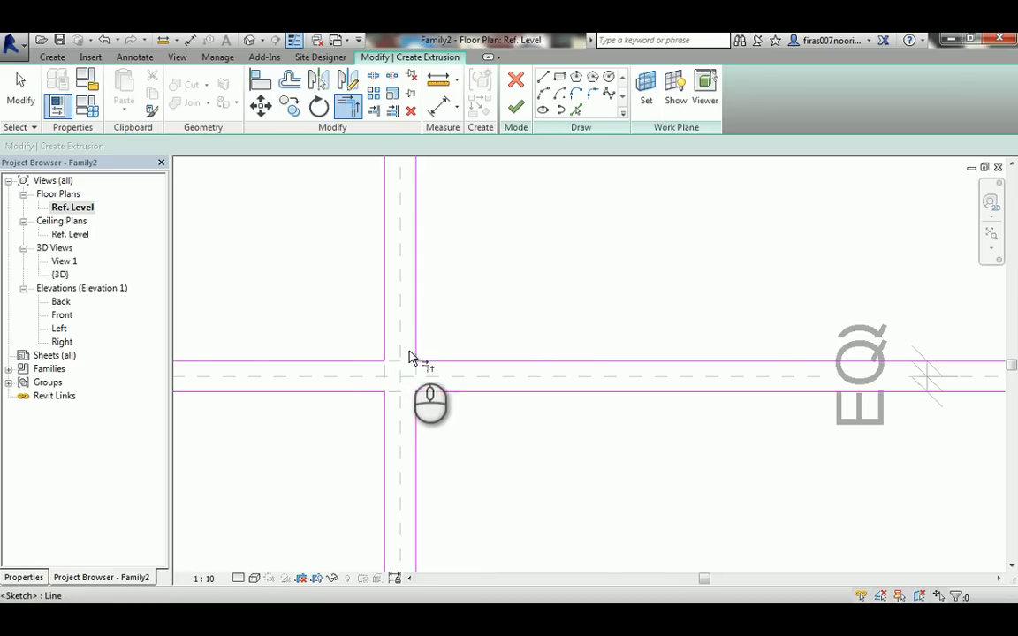
pyautogui.scroll(-3, 522, 281)
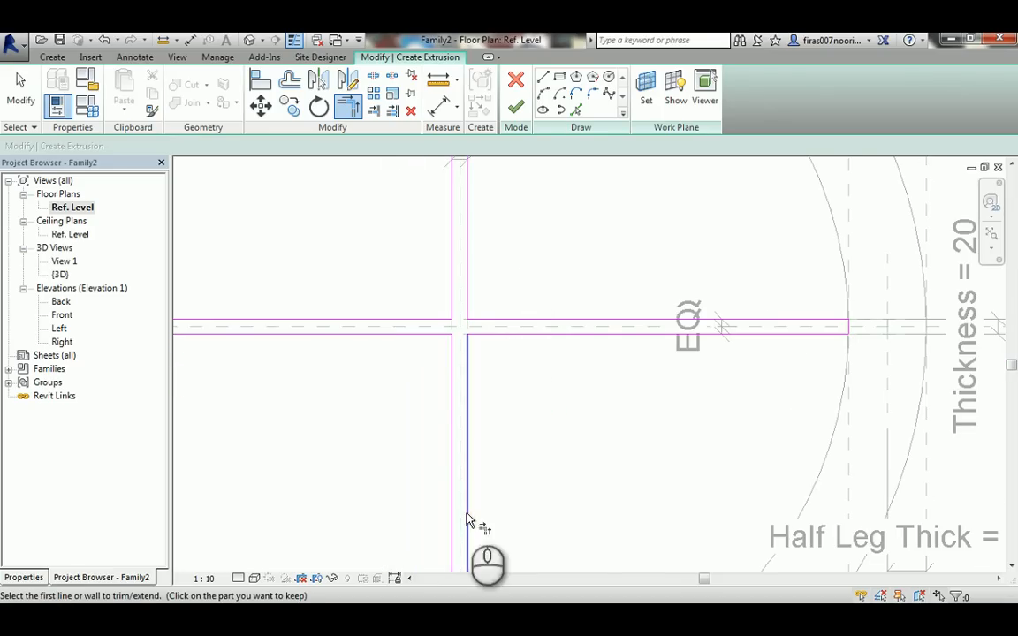
pyautogui.scroll(-3, 416, 334)
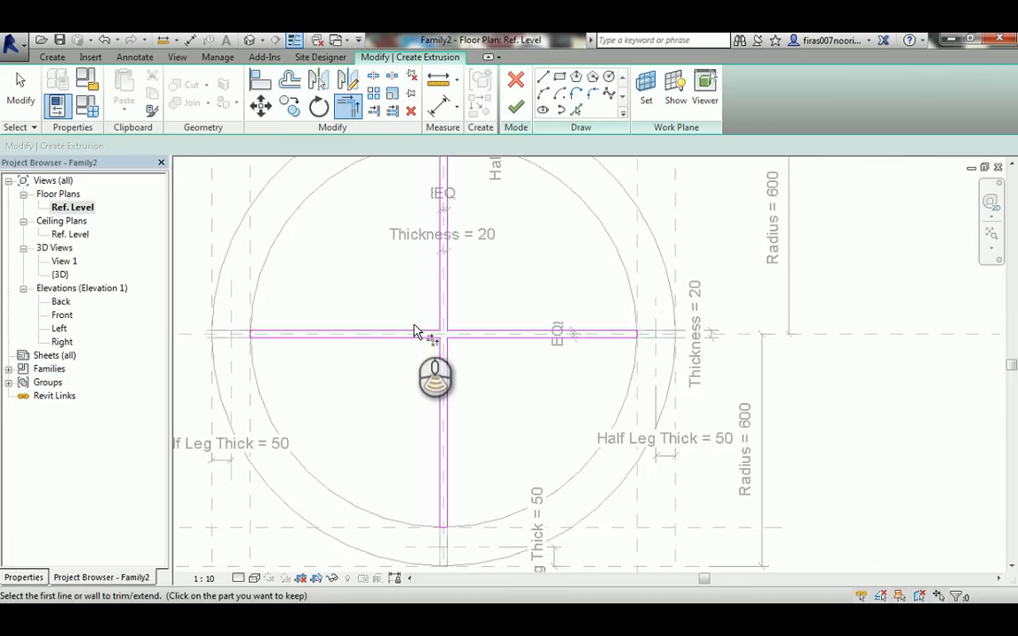
pyautogui.click(516, 107)
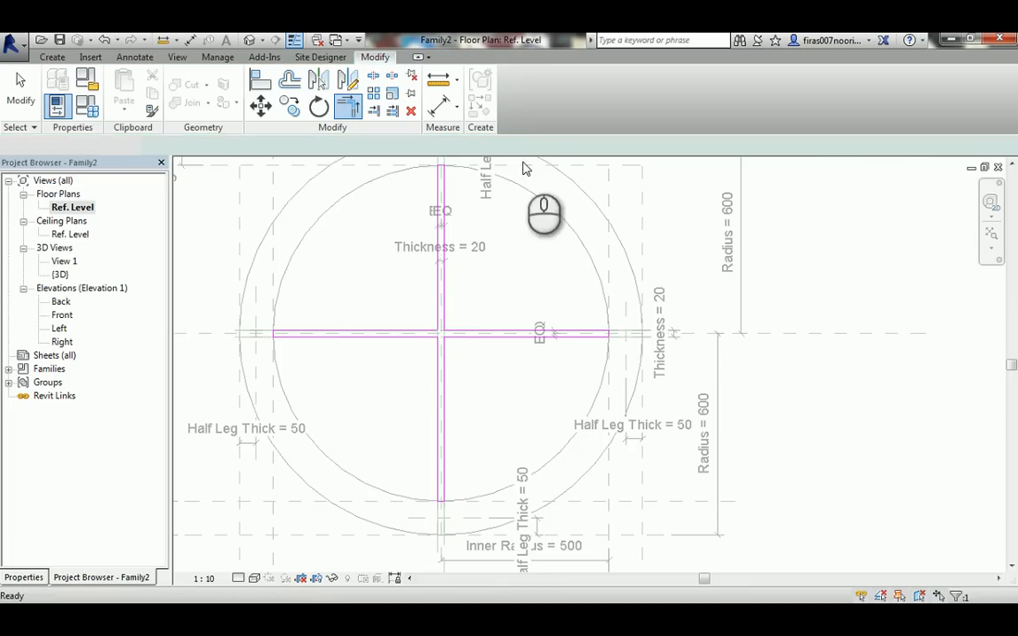
# Switch to the 3D view and set the Radius parameter to 700 in the family types to flex the table.
pyautogui.click(520, 233)
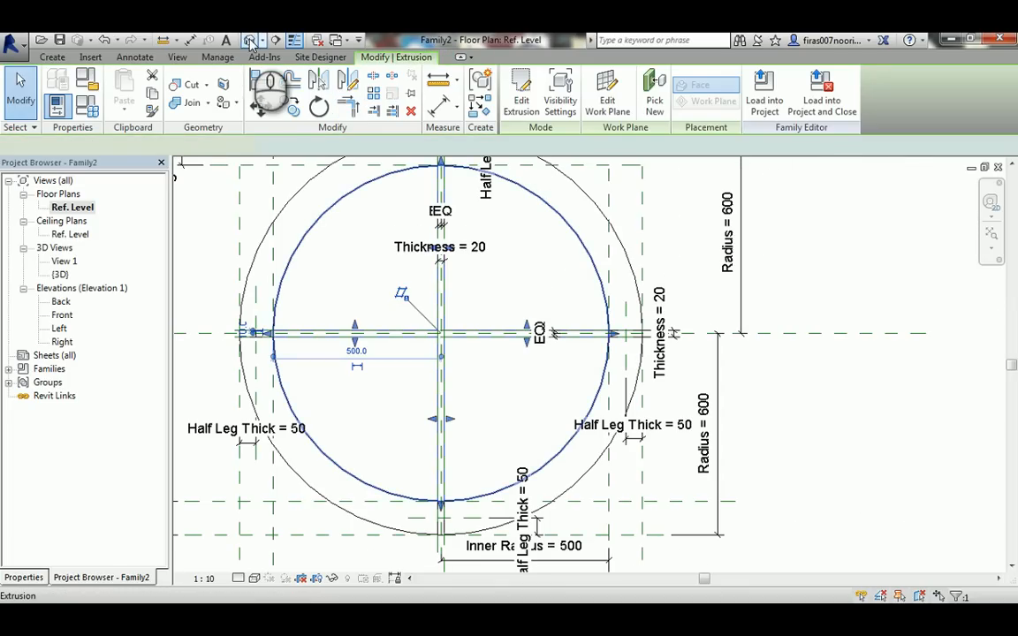
pyautogui.scroll(5, 469, 318)
pyautogui.press('Escape')
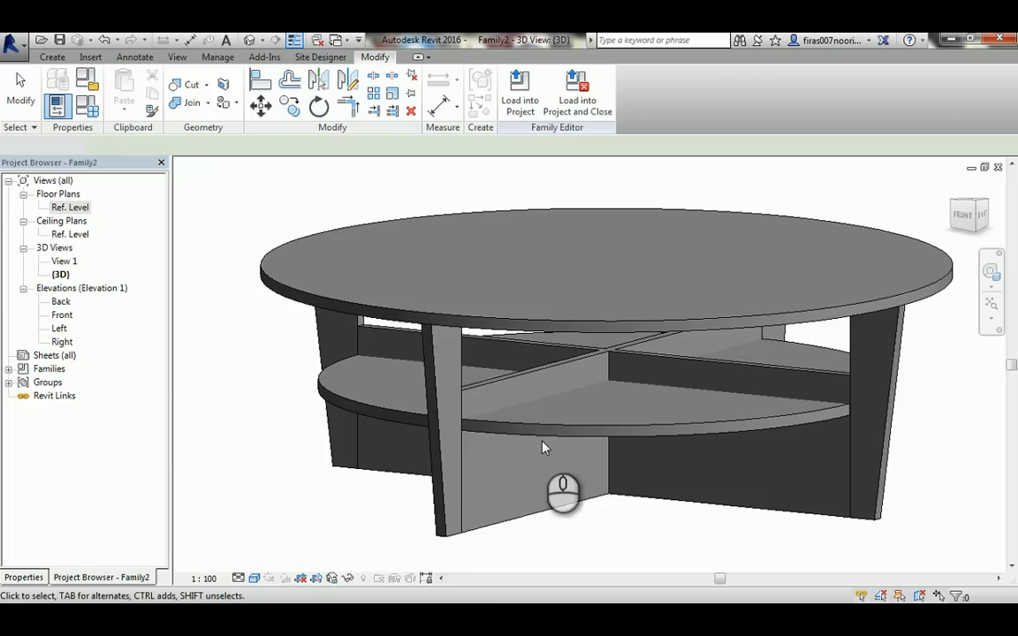
pyautogui.moveTo(495, 358)
pyautogui.keyDown('shift'); pyautogui.mouseDown(button='middle')
pyautogui.moveTo(557, 331)
pyautogui.moveTo(597, 298)
pyautogui.moveTo(512, 366)
pyautogui.moveTo(522, 365)
pyautogui.moveTo(477, 358)
pyautogui.mouseUp(button='middle'); pyautogui.keyUp('shift')
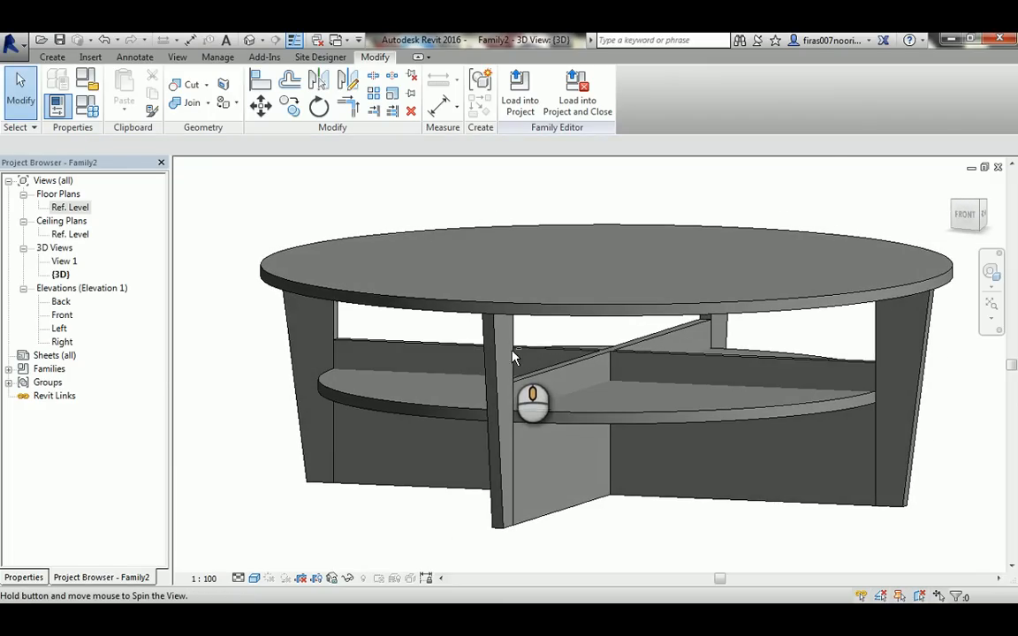
pyautogui.click(89, 107)
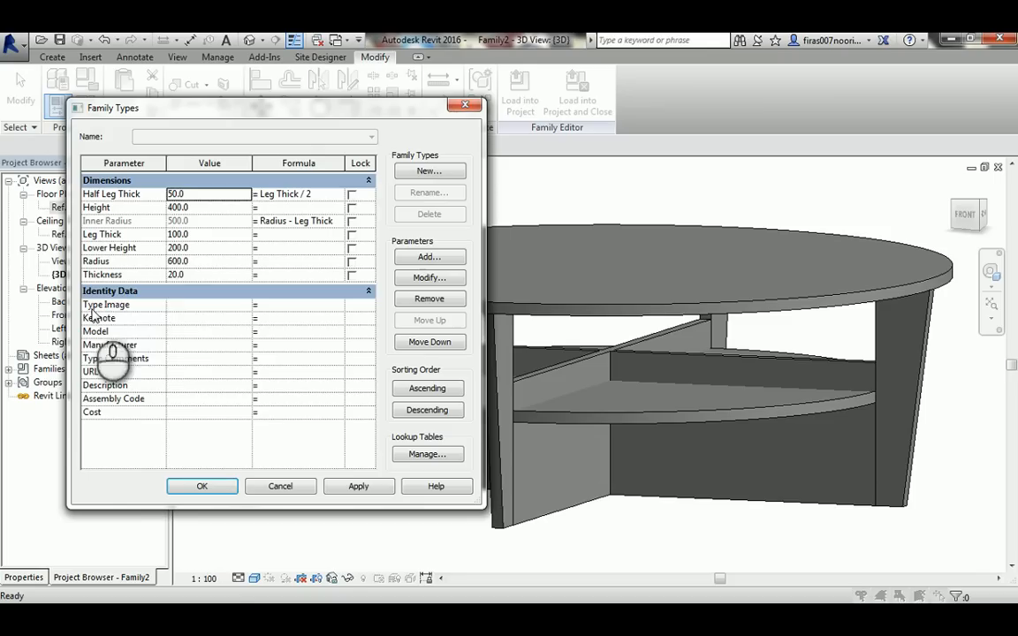
pyautogui.click(168, 262)
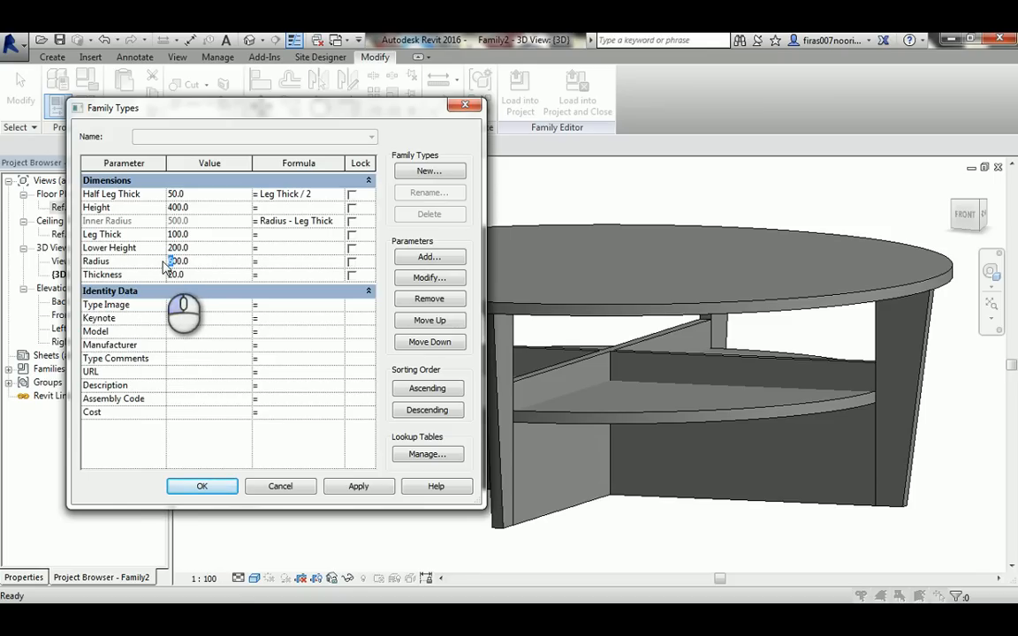
pyautogui.click(373, 491)
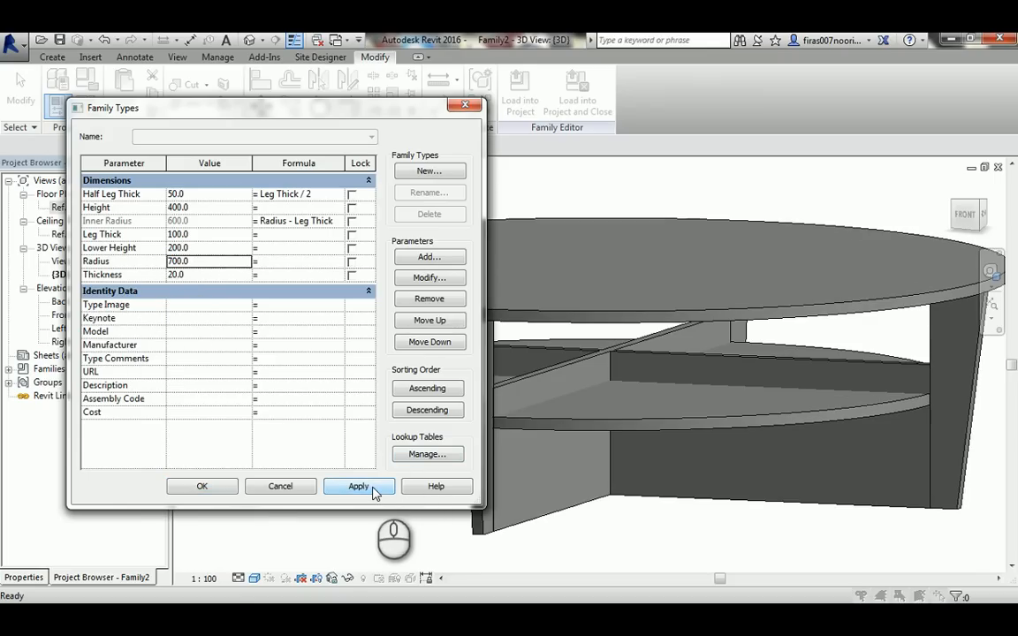
pyautogui.click(205, 486)
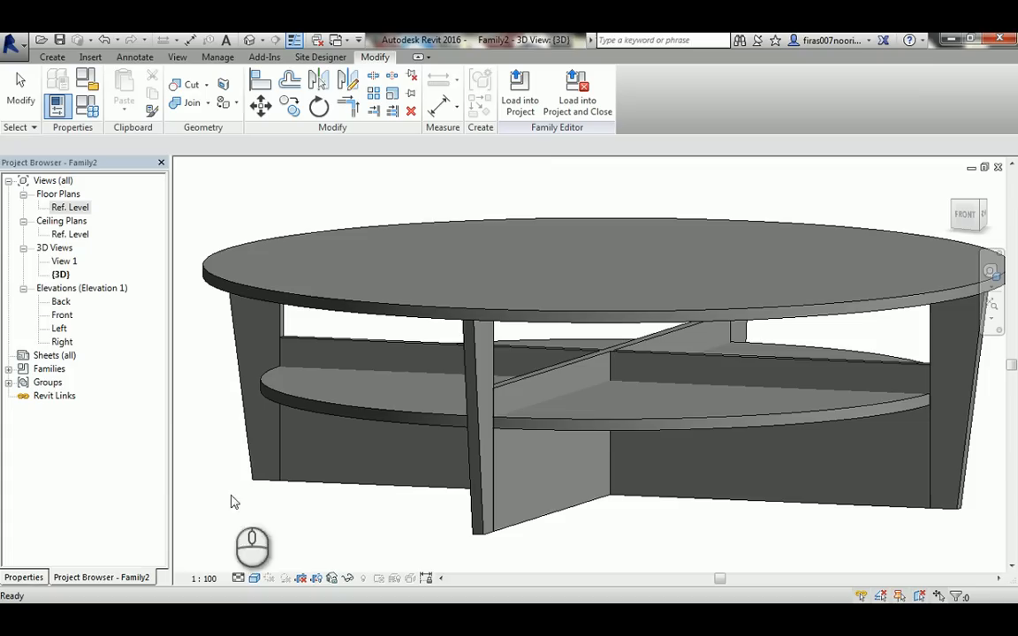
# In the Front elevation, draw a short horizontal reference plane about 56 mm above the reference level across the left leg.
pyautogui.doubleClick(64, 316)
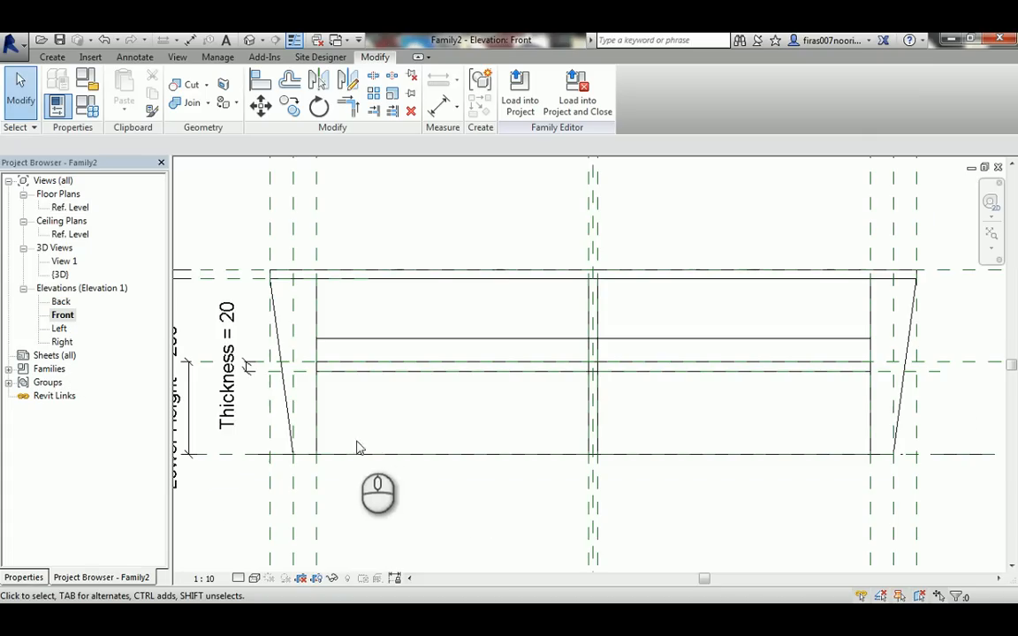
pyautogui.click(52, 56)
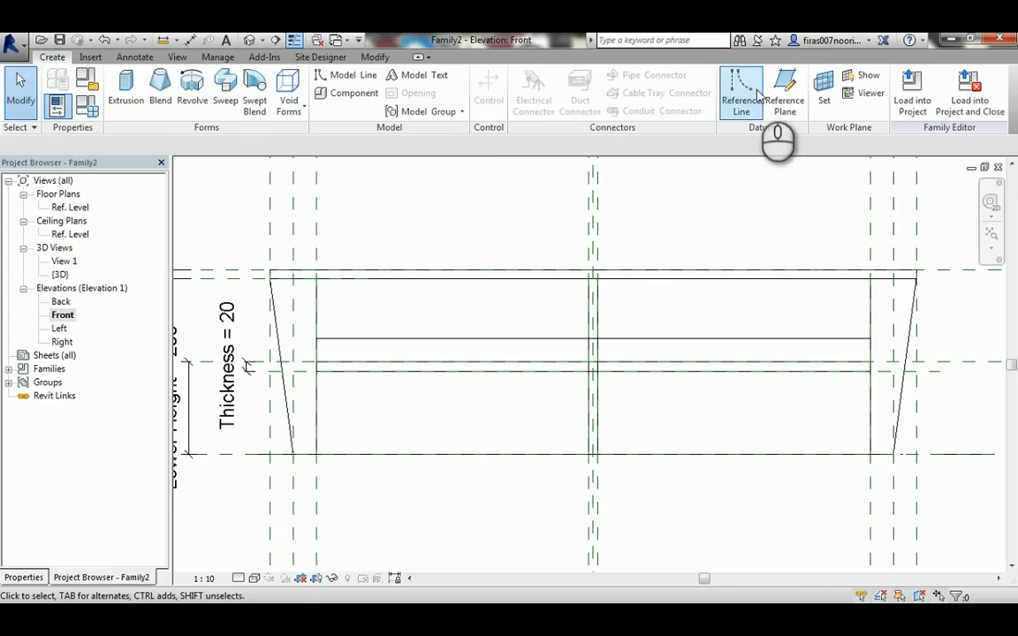
pyautogui.click(785, 96)
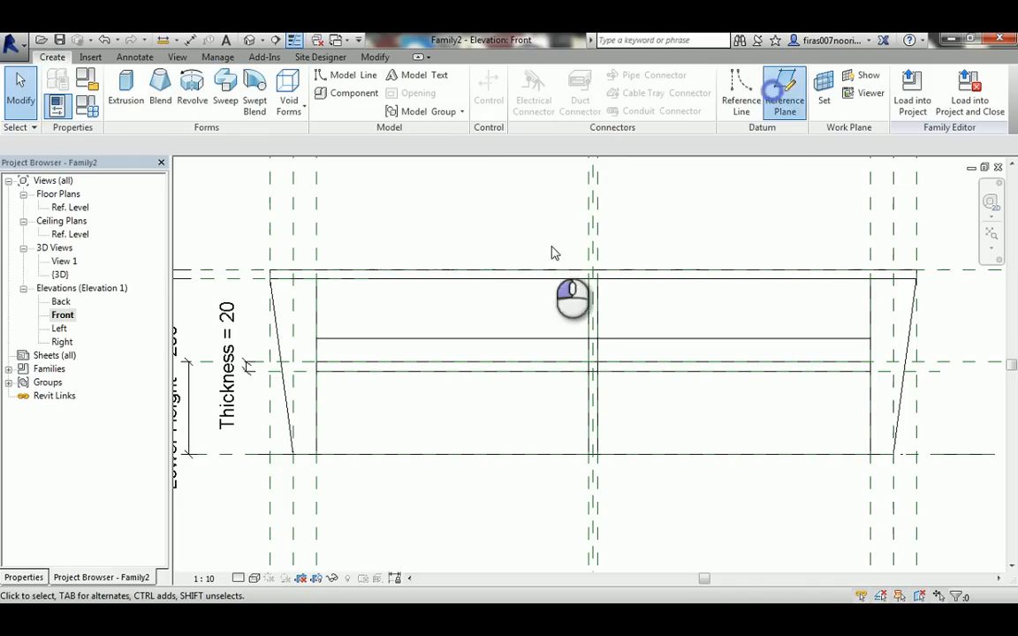
pyautogui.click(254, 429)
pyautogui.click(364, 428)
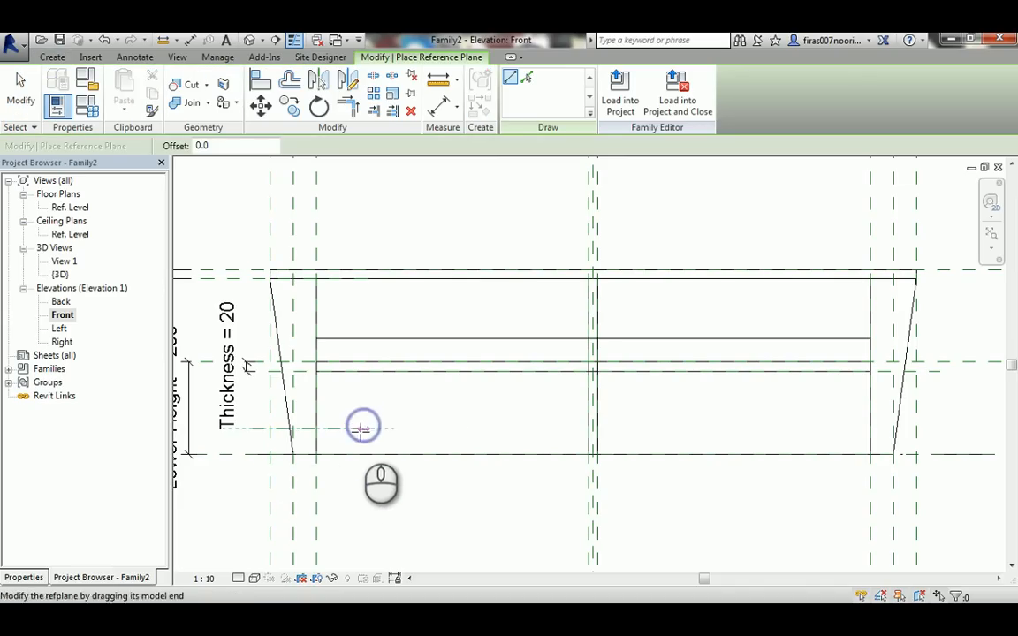
pyautogui.press('Escape')
# Add an aligned dimension between the new low reference plane and the reference level.
pyautogui.press('d')
pyautogui.press('i')
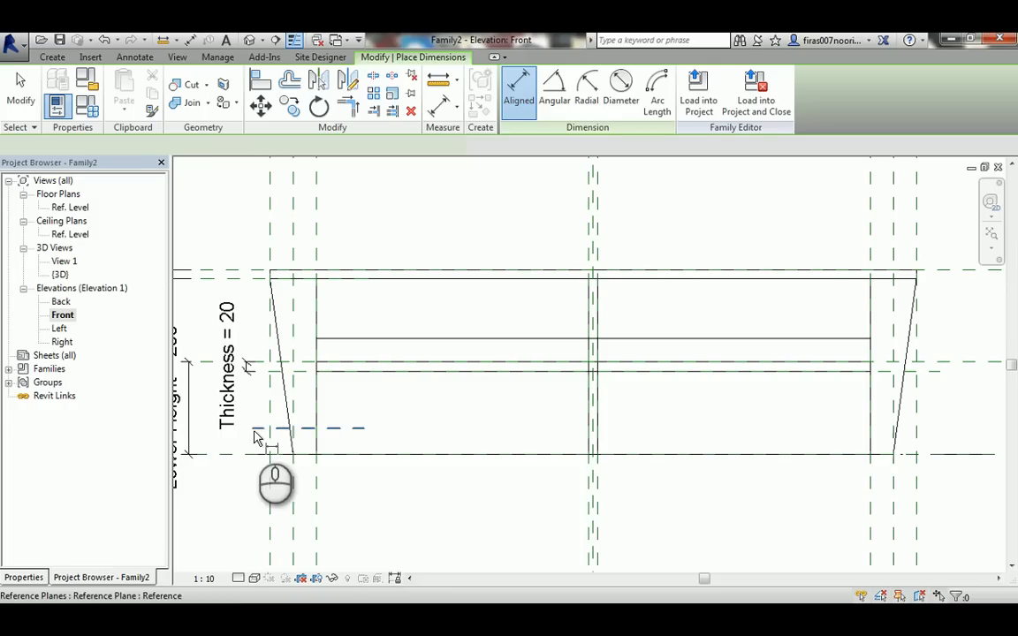
pyautogui.click(255, 429)
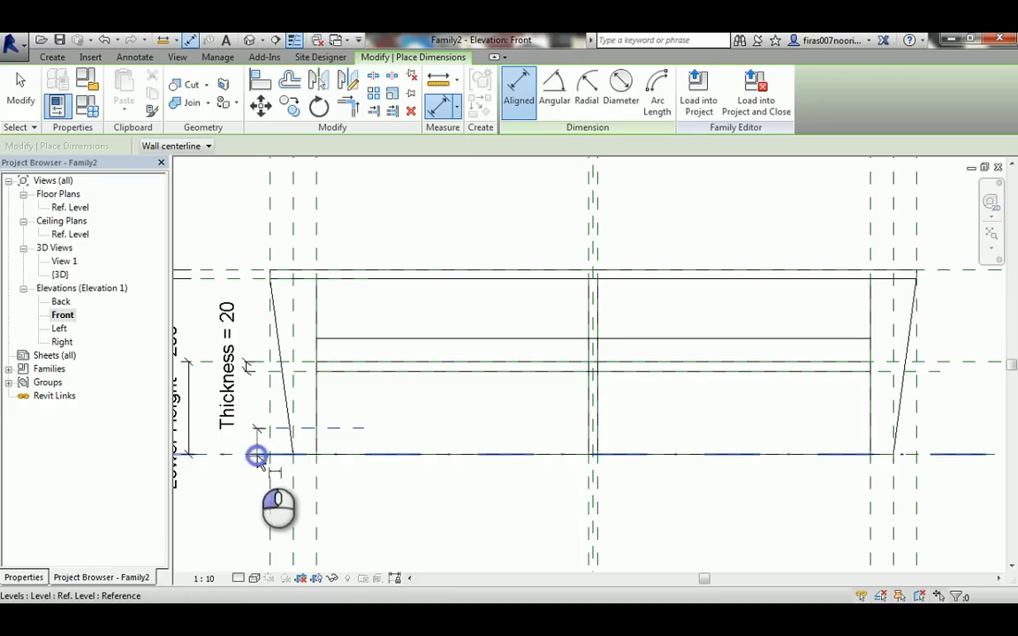
pyautogui.click(256, 456)
pyautogui.click(254, 486)
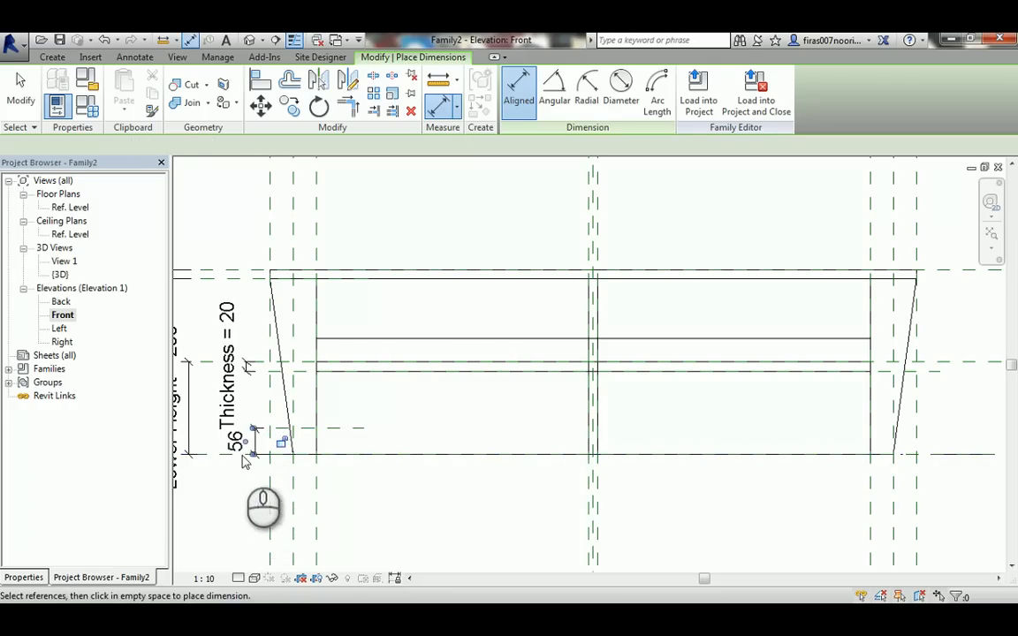
pyautogui.scroll(2, 260, 464)
pyautogui.press('Escape')
# Label the new dimension with a new family type parameter named Base Height, grouped under Dimensions.
pyautogui.click(259, 448)
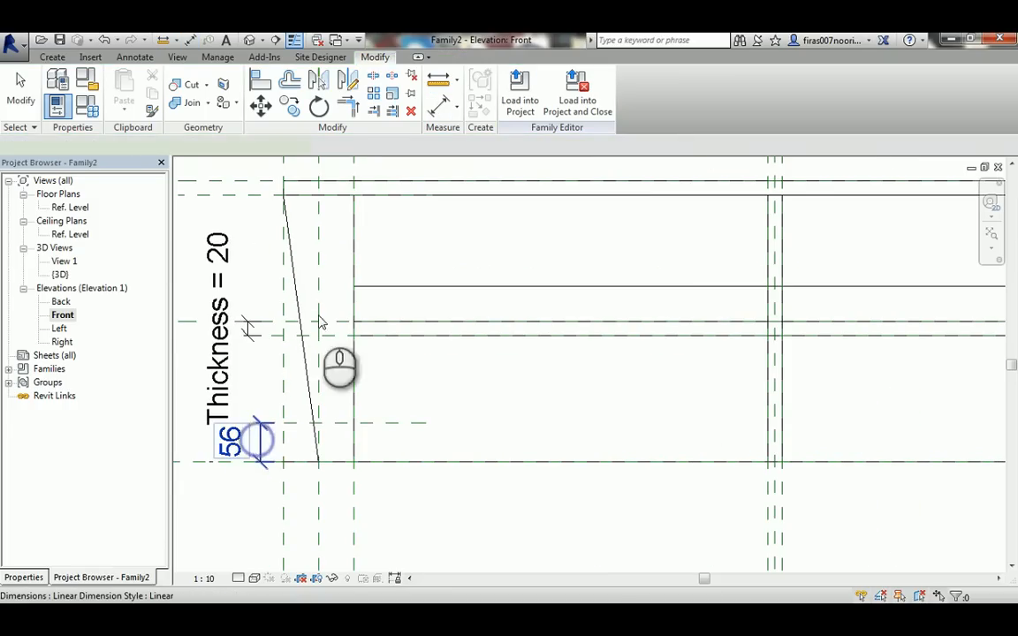
pyautogui.click(391, 146)
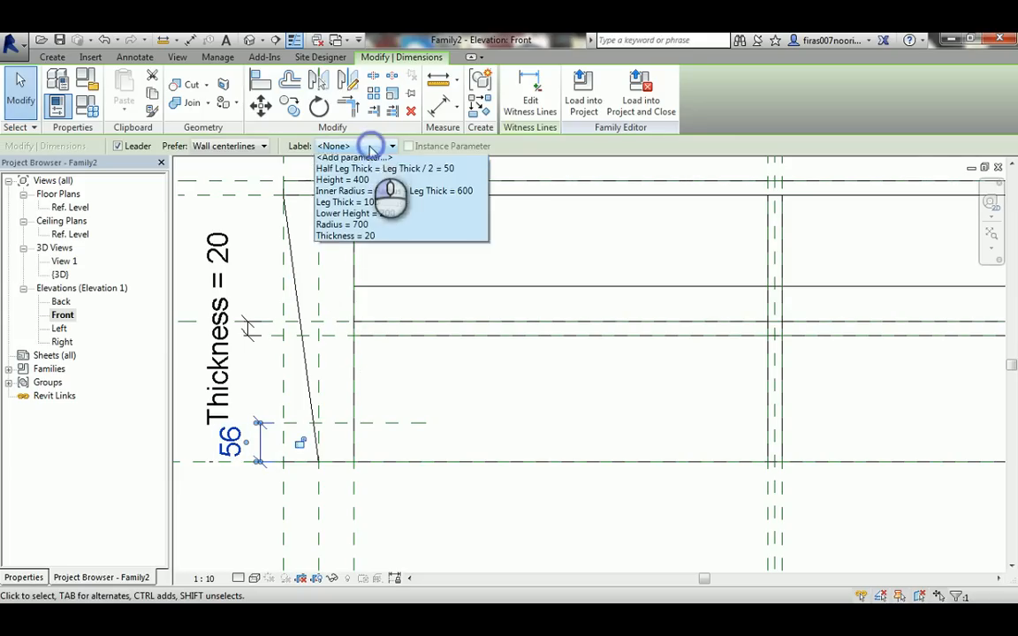
pyautogui.click(363, 173)
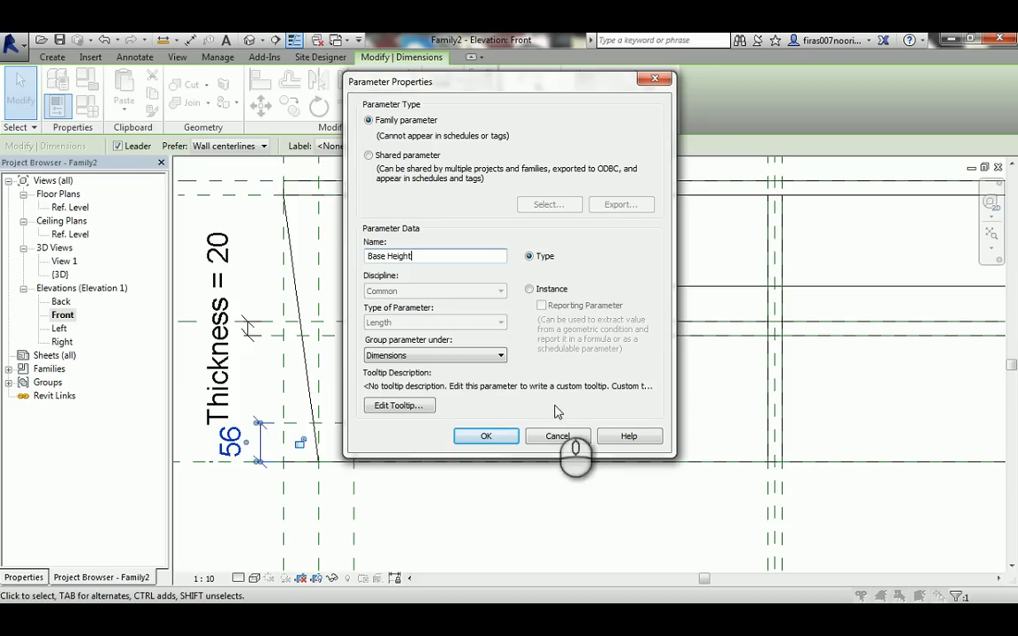
pyautogui.click(486, 437)
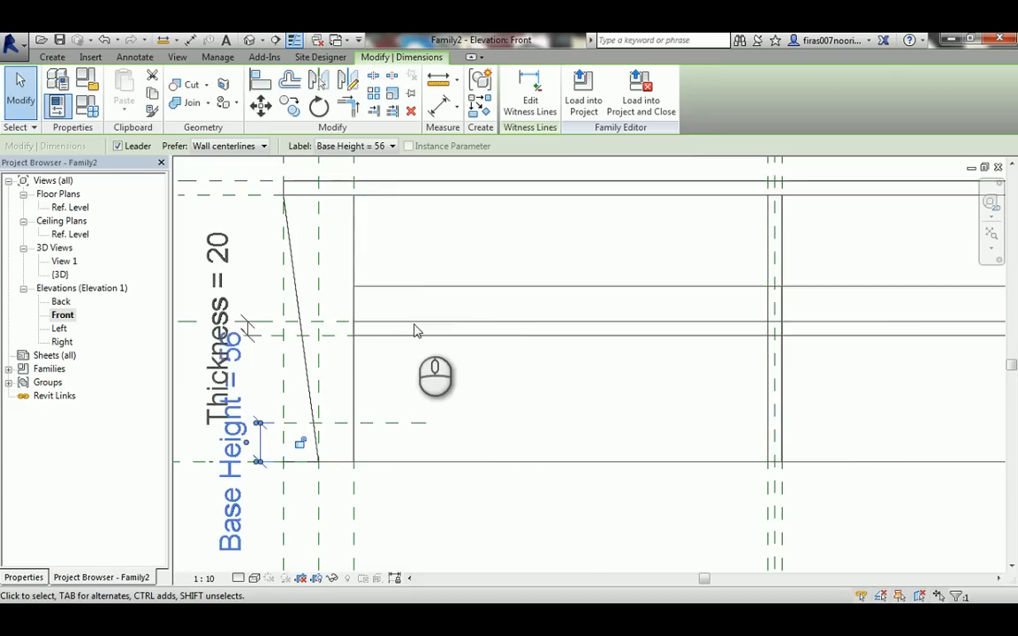
# Lower the top of the cross extrusion to the Base Height reference plane and lock it there.
pyautogui.click(413, 287)
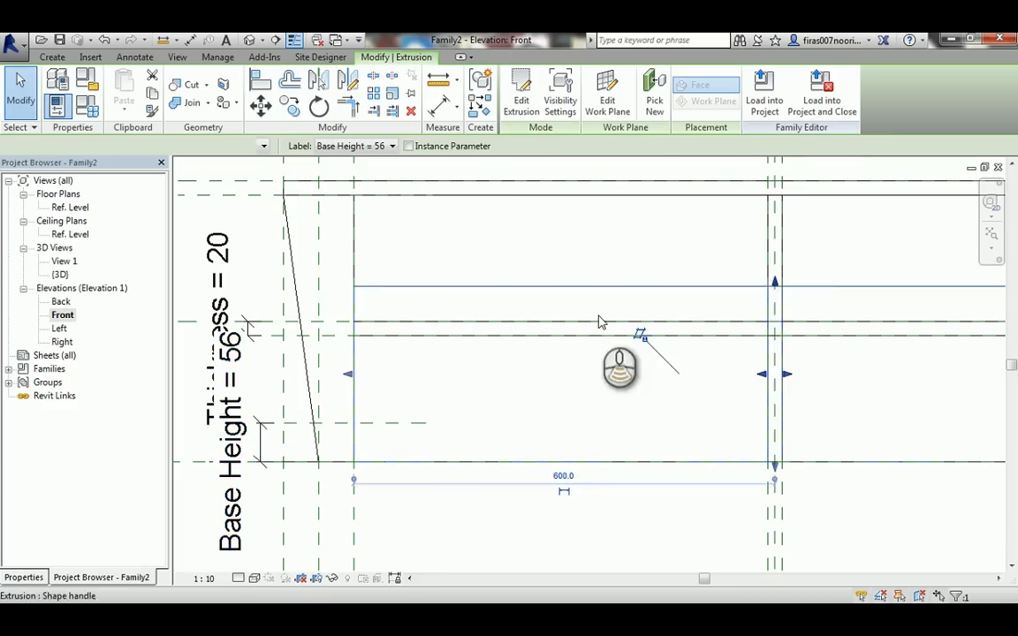
pyautogui.scroll(-2, 597, 321)
pyautogui.moveTo(731, 290); pyautogui.dragTo(463, 407)
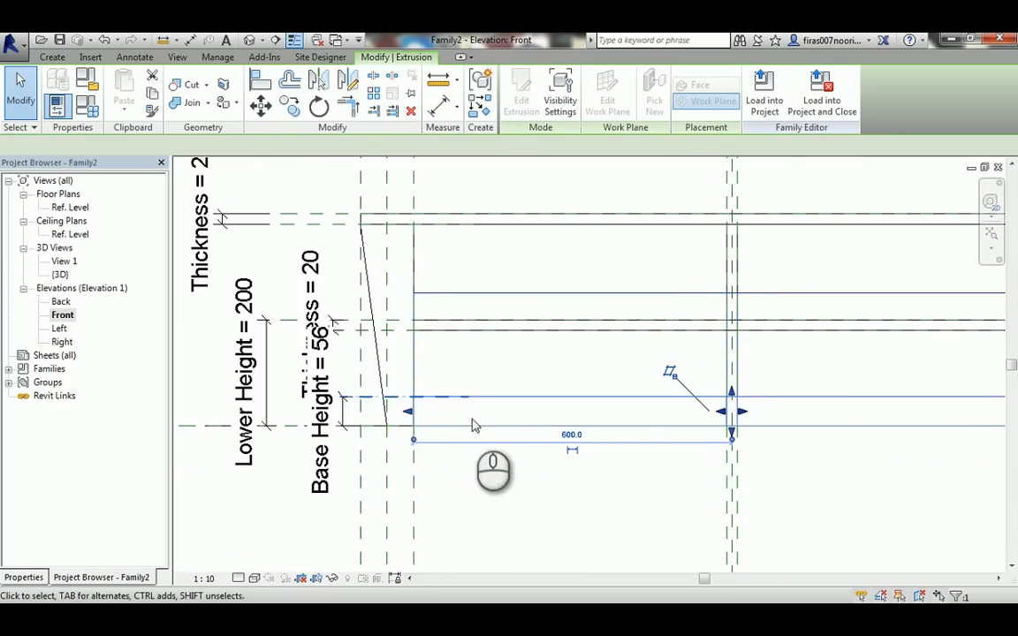
pyautogui.click(700, 369)
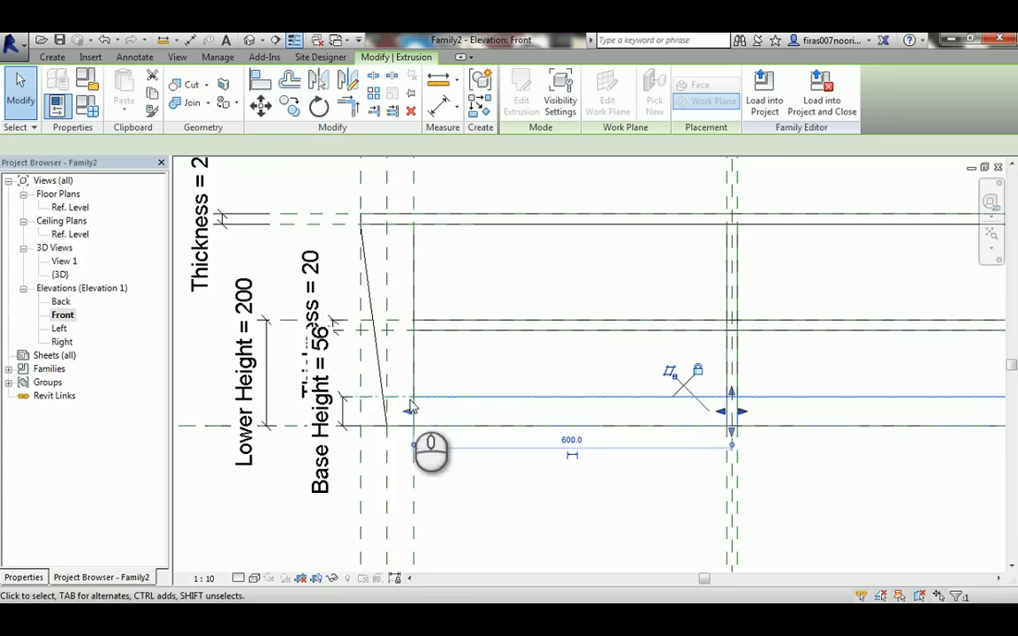
# Set the Base Height parameter to 40 in the family types.
pyautogui.click(313, 315)
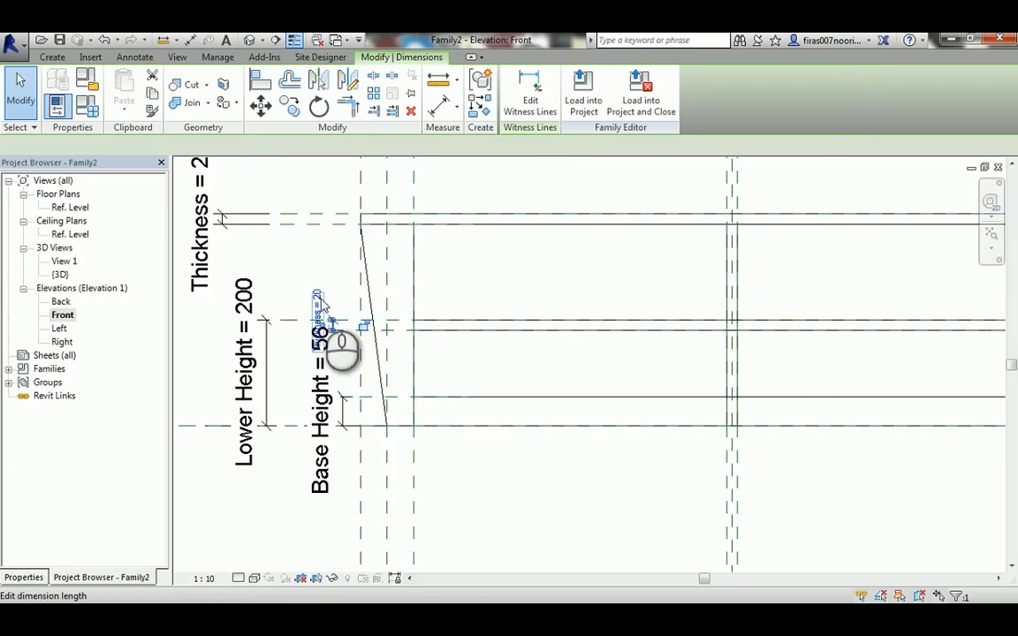
pyautogui.scroll(3, 292, 427)
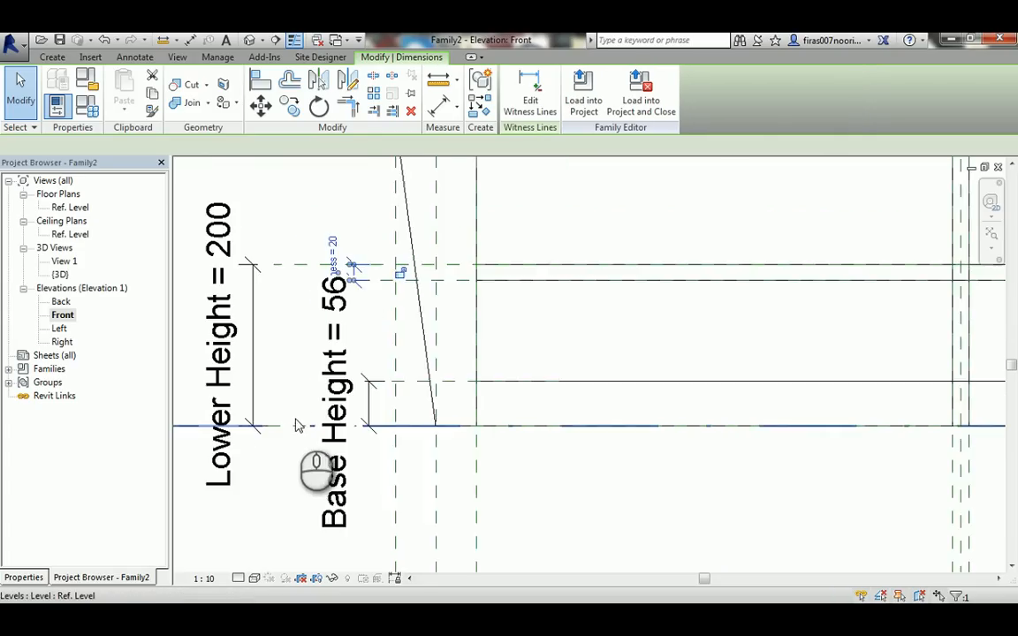
pyautogui.click(92, 110)
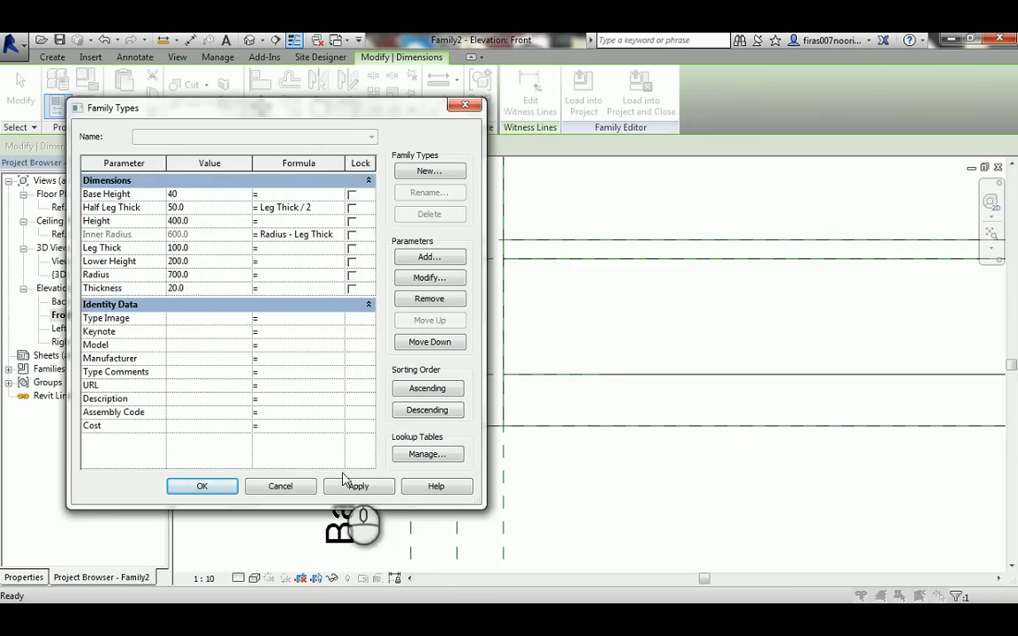
pyautogui.click(202, 486)
pyautogui.click(643, 316)
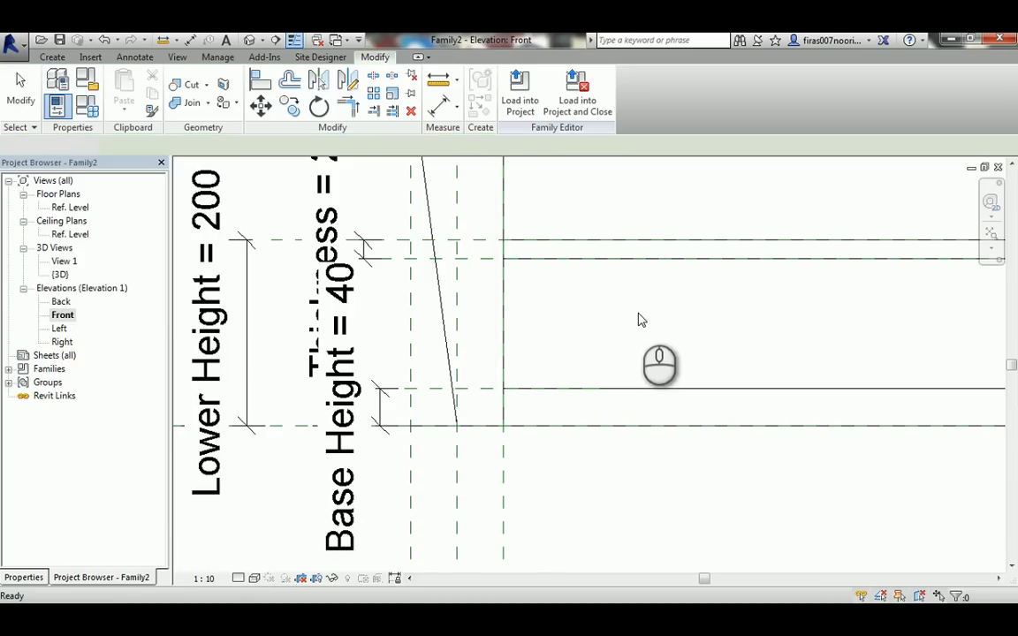
# Examine the table with its lowered cross base in the 3D view and dismiss the save reminder.
pyautogui.scroll(-3, 643, 317)
pyautogui.click(250, 39)
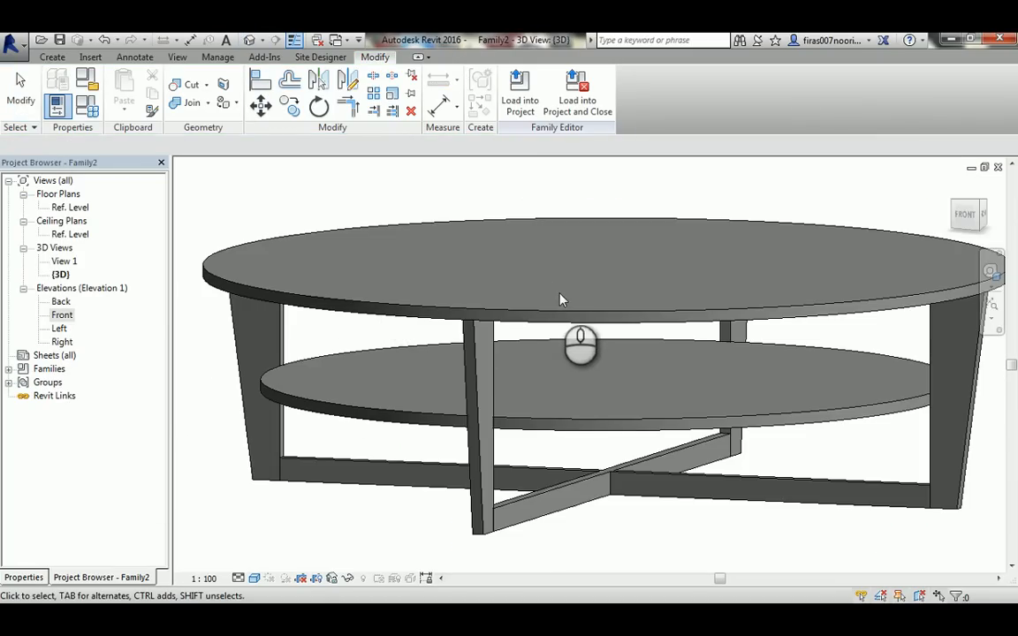
pyautogui.keyDown('shift'); pyautogui.moveTo(548, 303); pyautogui.dragTo(474, 304, button='middle'); pyautogui.keyUp('shift')
pyautogui.scroll(-4, 540, 331)
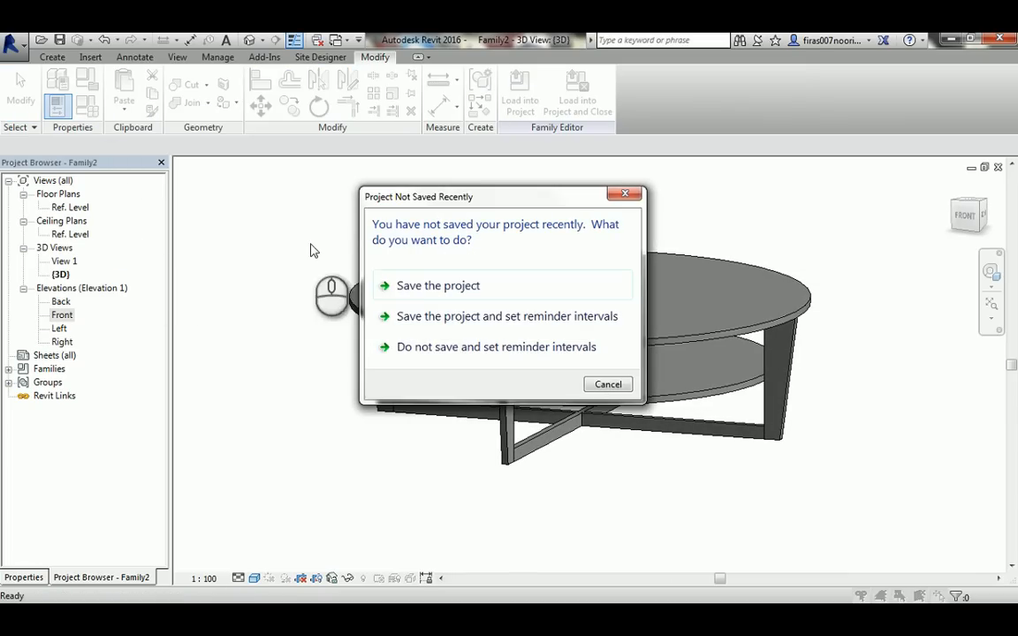
pyautogui.click(620, 197)
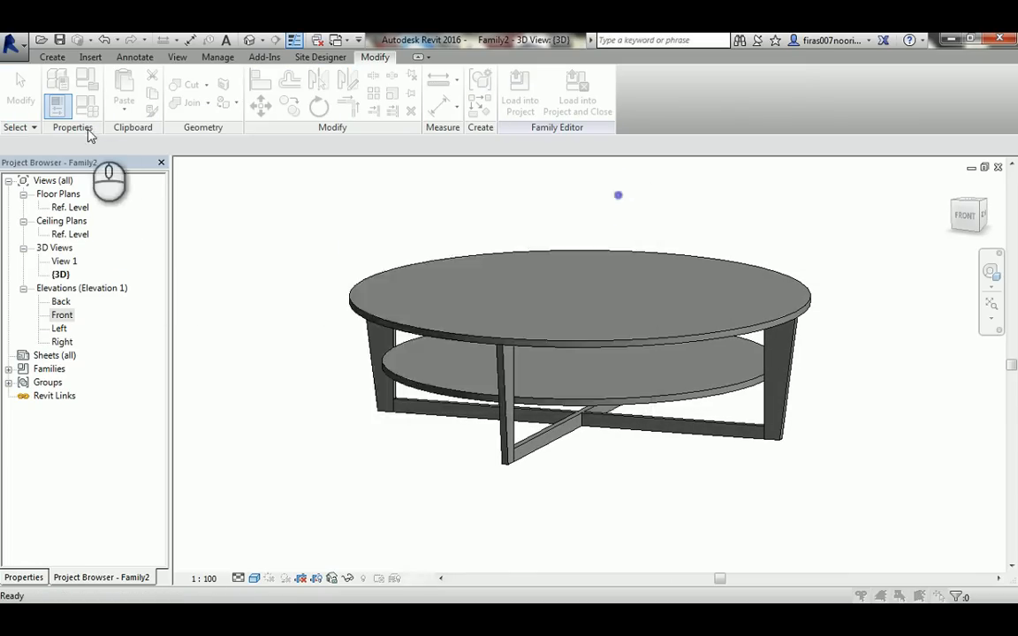
# Set the Base Height parameter to 50 and the Radius parameter to 500 in the family types.
pyautogui.click(86, 105)
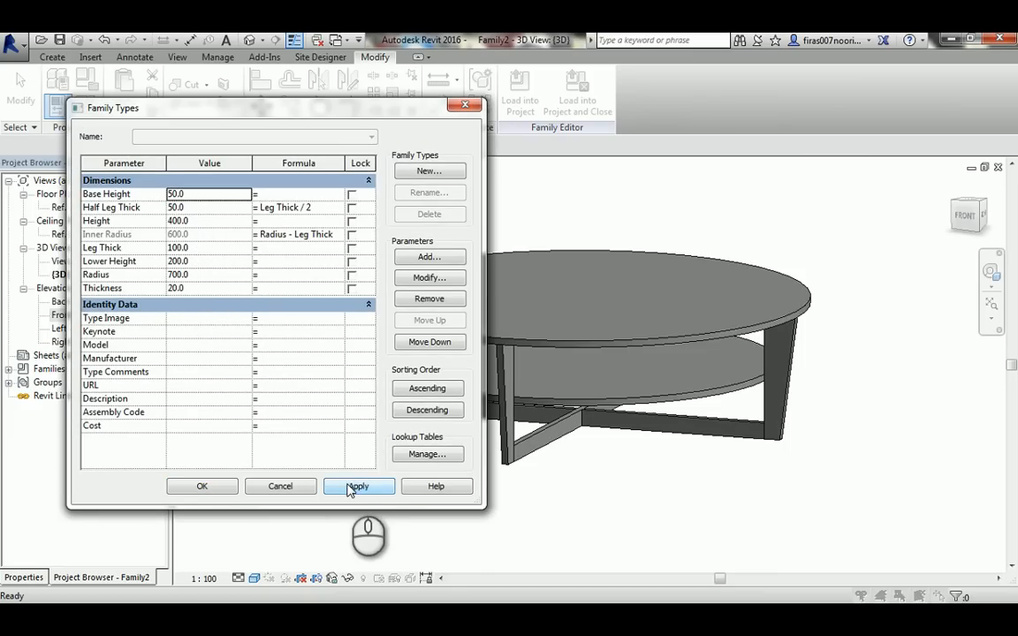
pyautogui.click(194, 275)
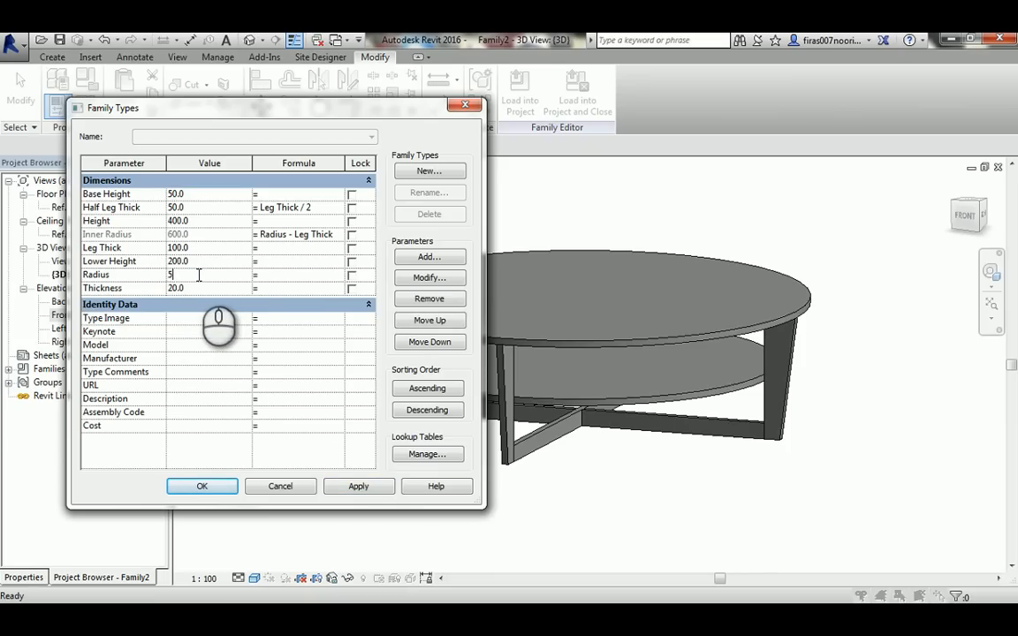
pyautogui.click(350, 489)
pyautogui.click(205, 486)
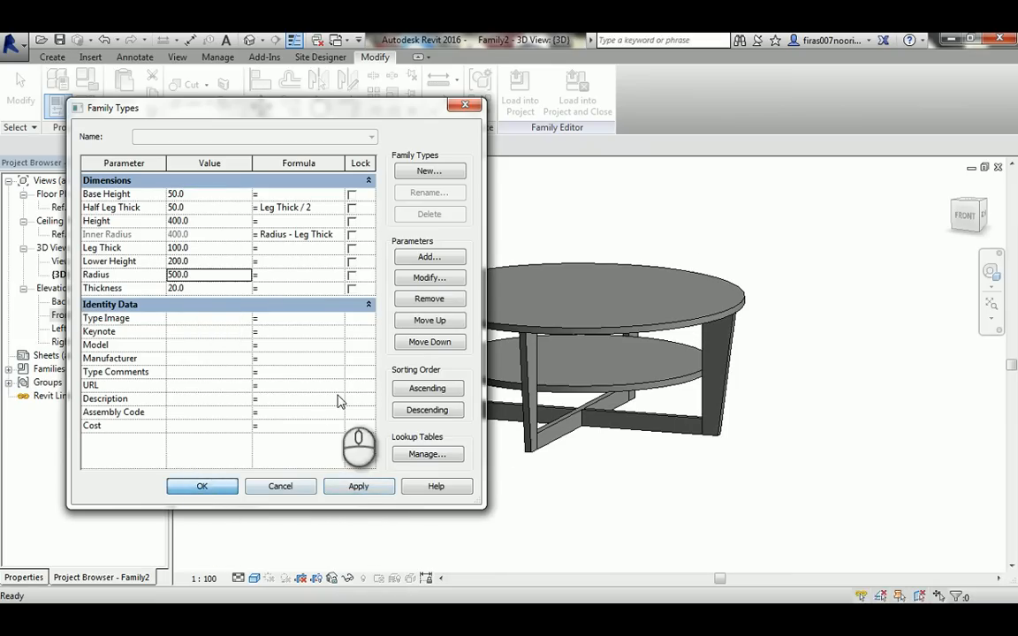
pyautogui.keyDown('shift'); pyautogui.moveTo(600, 294); pyautogui.dragTo(579, 386, button='middle'); pyautogui.keyUp('shift')
pyautogui.scroll(2, 586, 334)
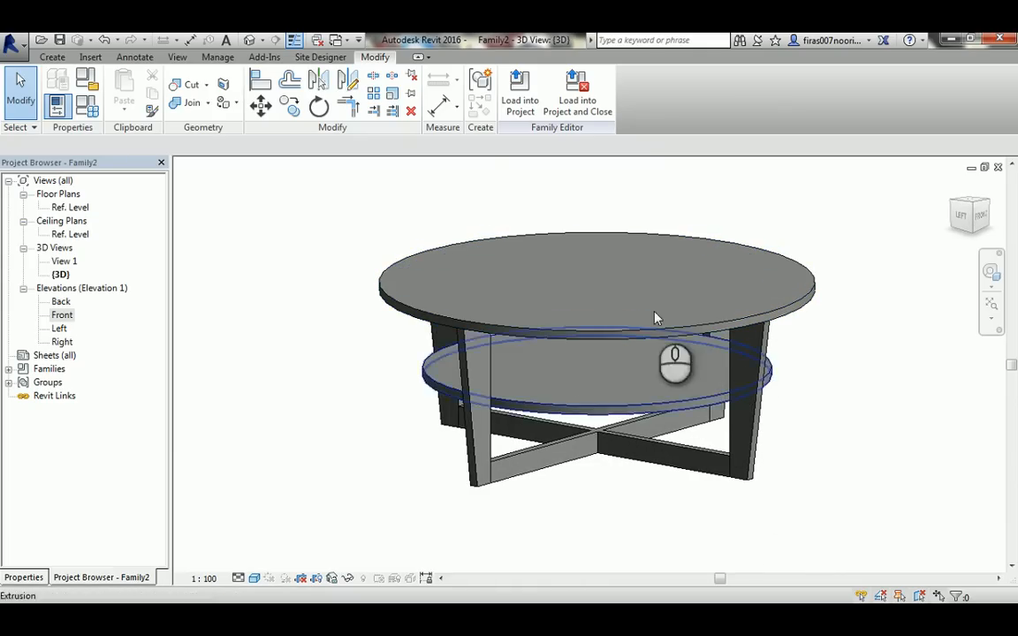
pyautogui.moveTo(648, 274); pyautogui.dragTo(609, 292, button='middle')
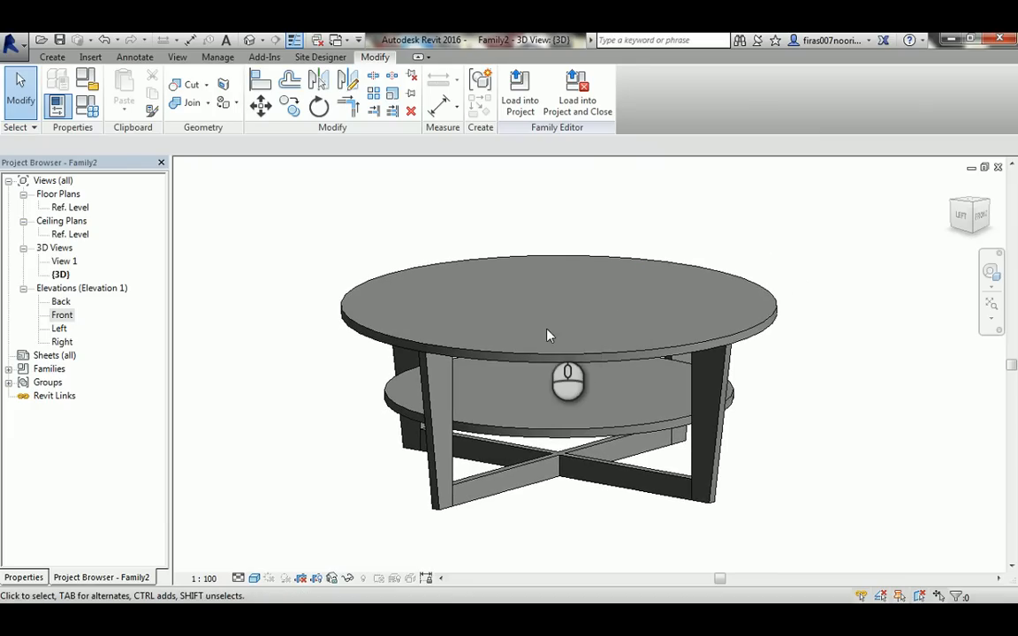
pyautogui.scroll(1, 543, 346)
pyautogui.keyDown('shift'); pyautogui.moveTo(541, 345); pyautogui.dragTo(592, 331, button='middle'); pyautogui.keyUp('shift')
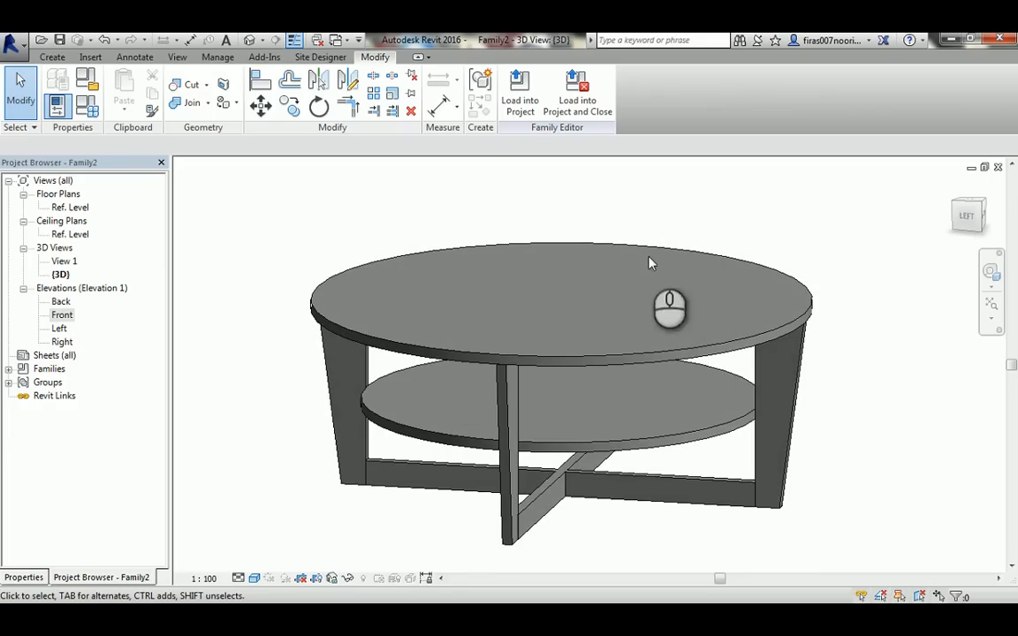
# Start a new extrusion in the Ref. Level floor plan and change it from solid to void.
pyautogui.doubleClick(74, 208)
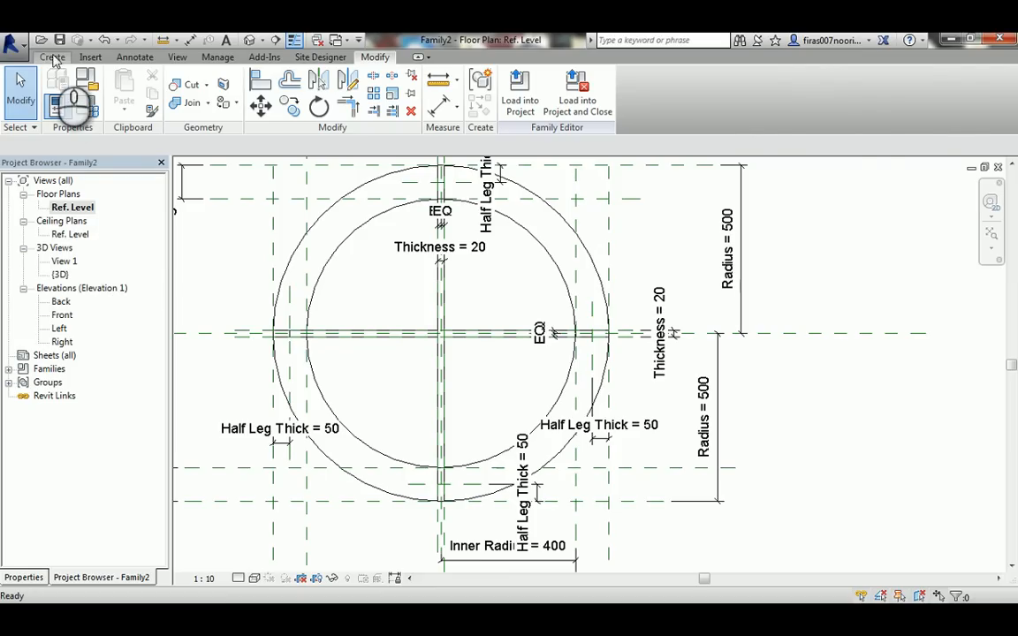
pyautogui.click(53, 58)
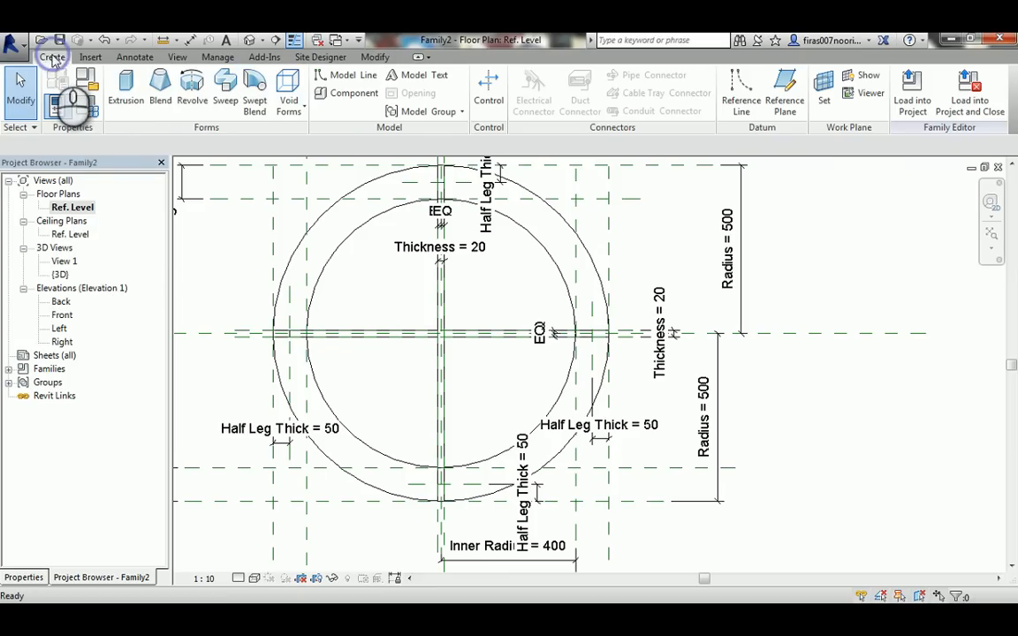
pyautogui.click(125, 89)
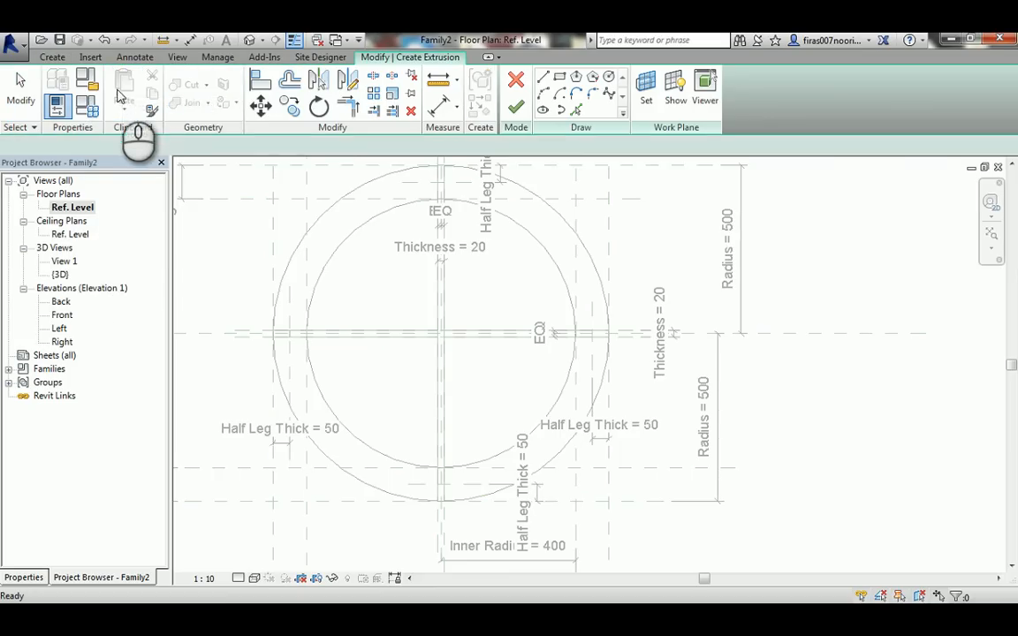
pyautogui.click(22, 579)
pyautogui.click(107, 403)
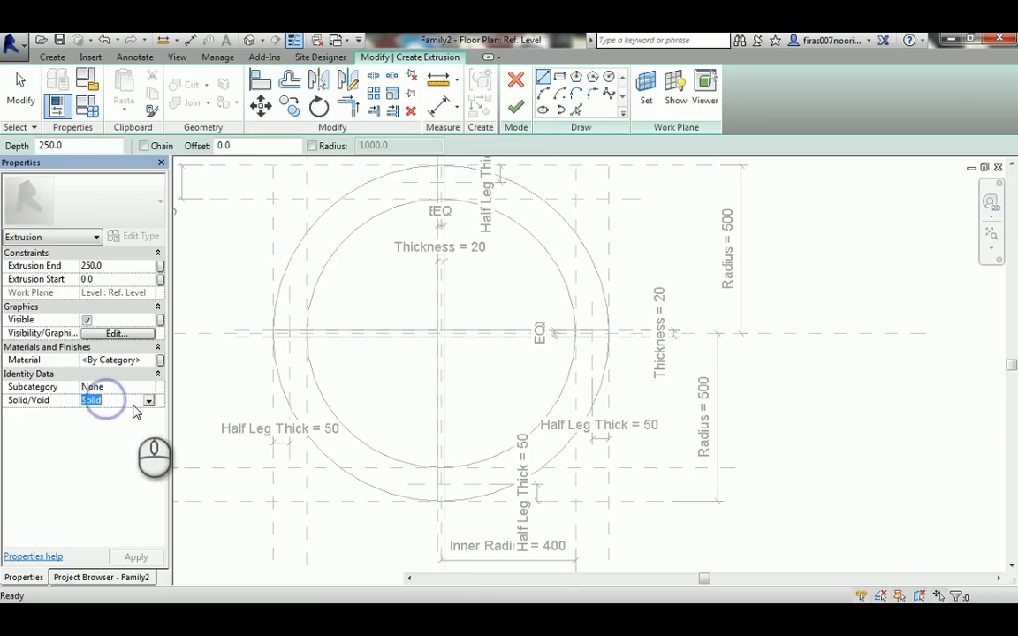
pyautogui.click(149, 400)
pyautogui.click(89, 426)
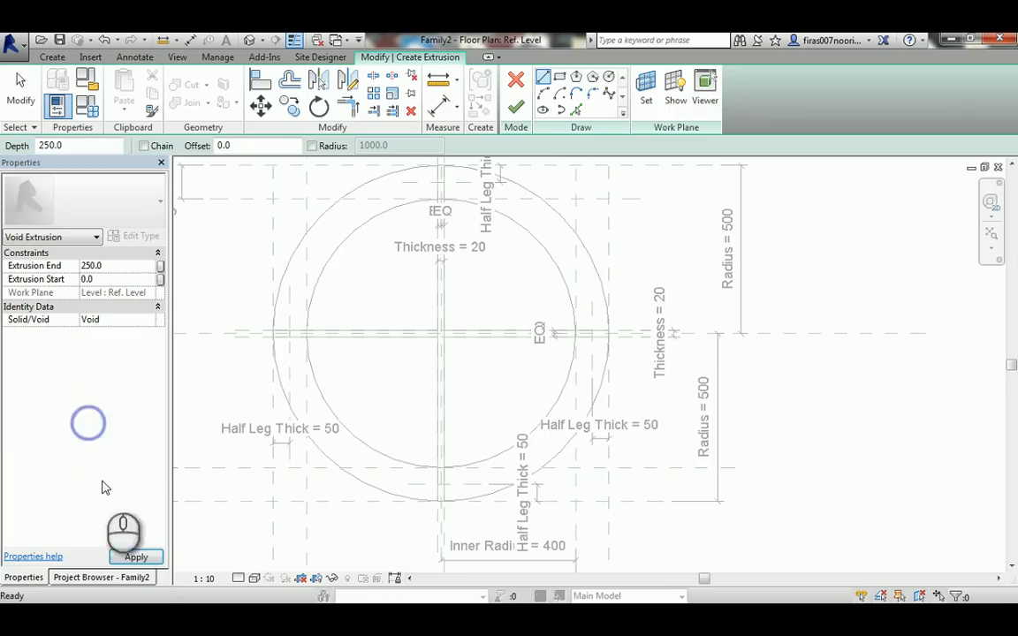
pyautogui.click(136, 557)
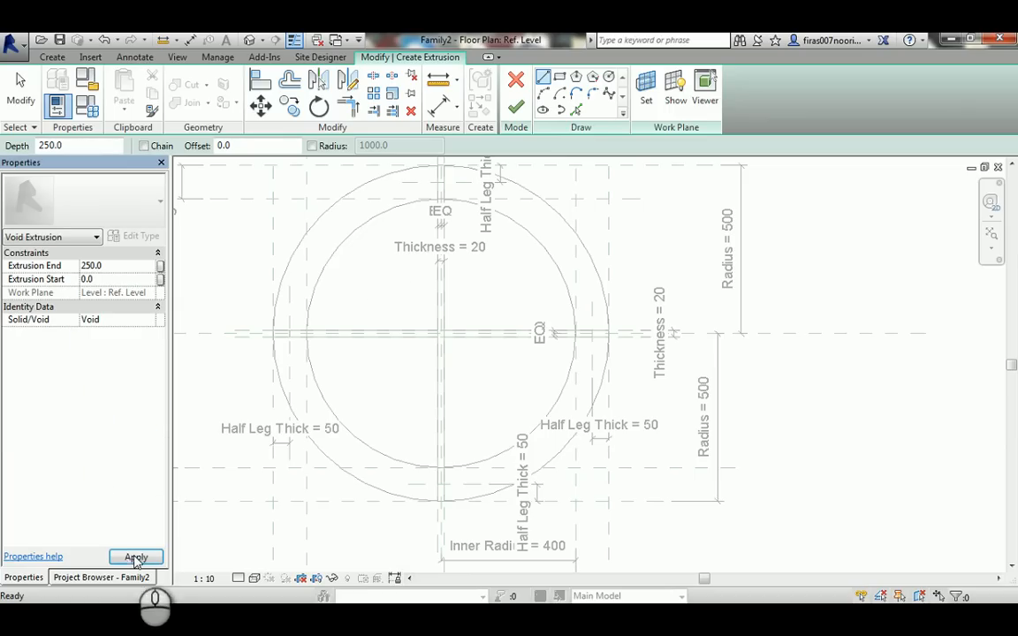
# Sketch a circle of radius 400 from the table's center to the inner circle and make its radius dimension permanent.
pyautogui.click(609, 77)
pyautogui.scroll(5, 438, 335)
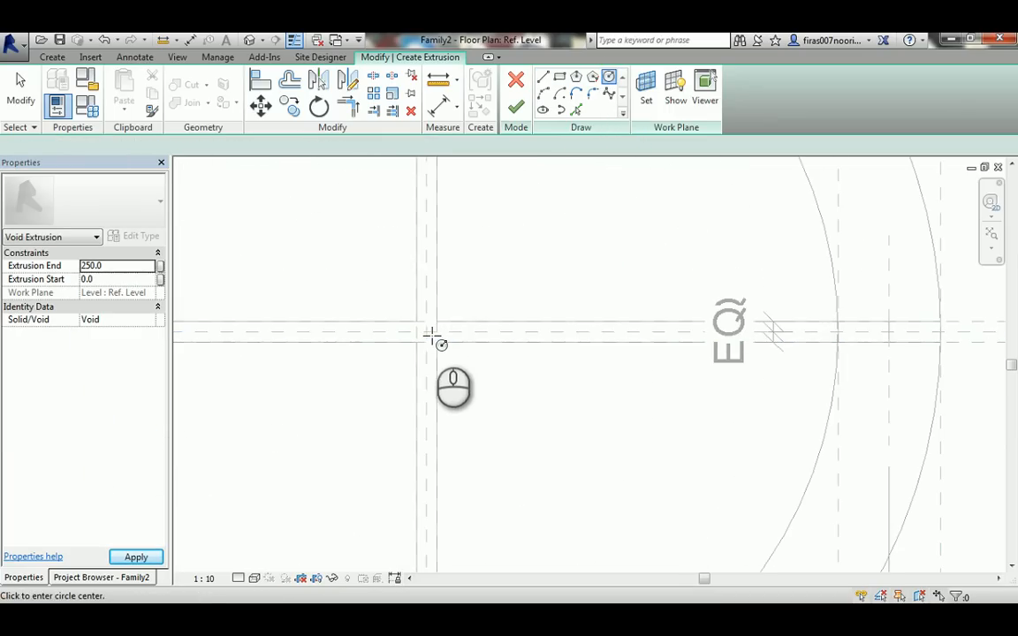
pyautogui.click(426, 333)
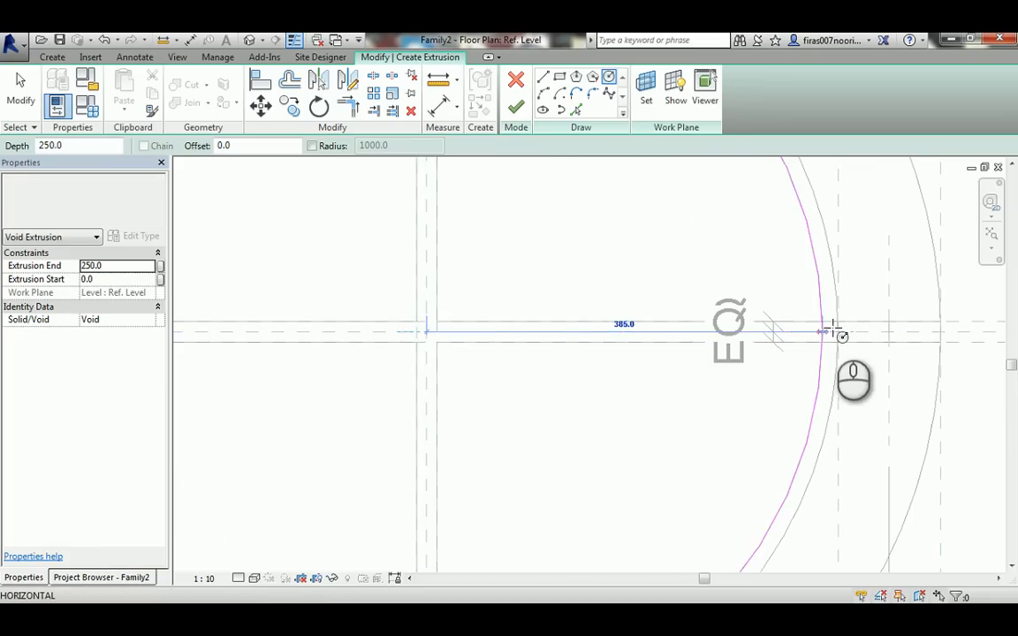
pyautogui.scroll(-3, 835, 331)
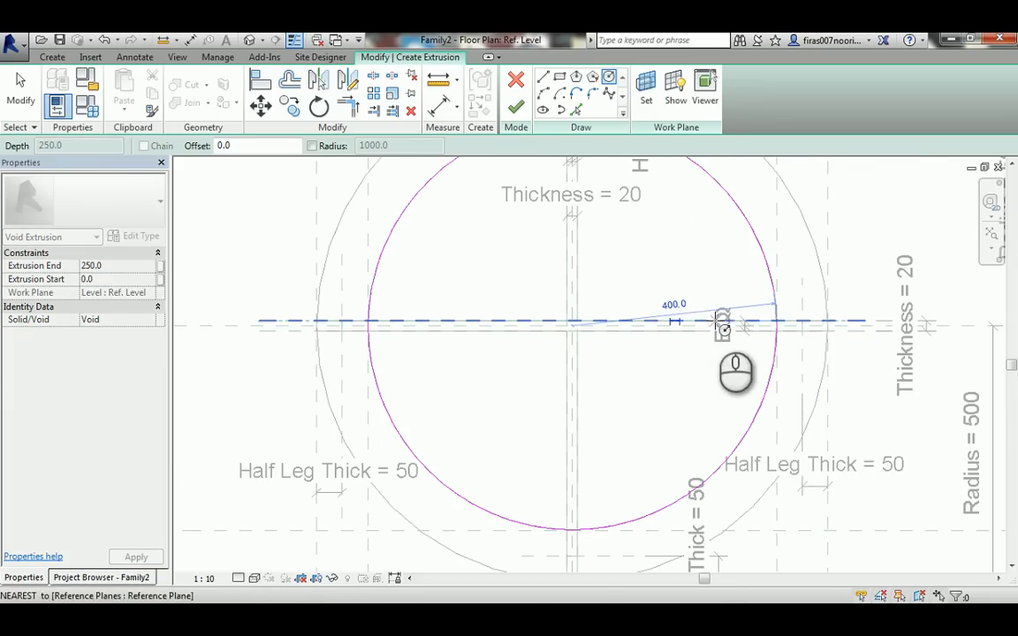
pyautogui.click(685, 328)
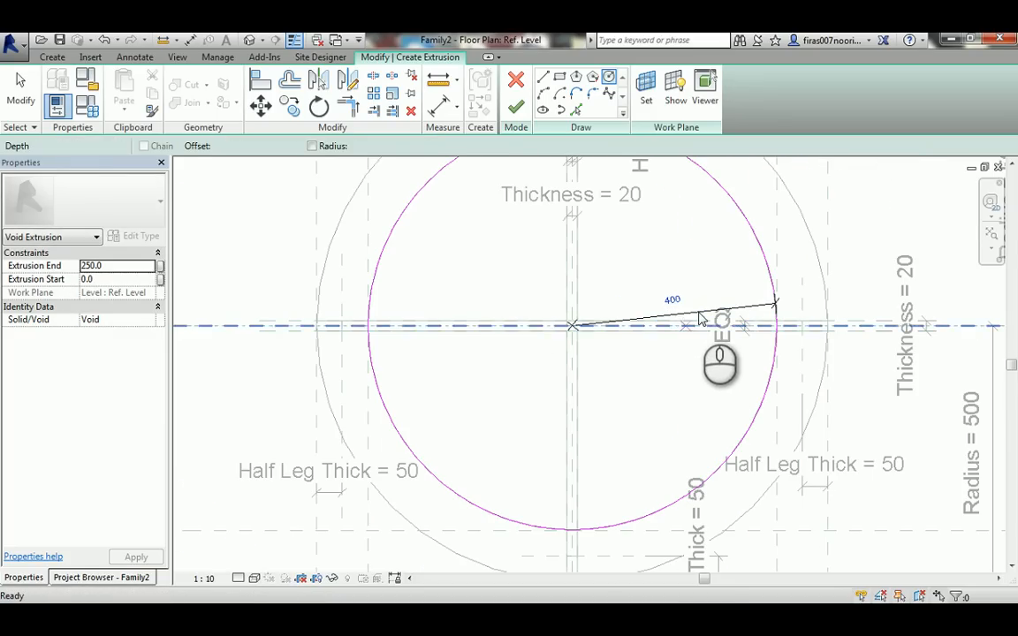
pyautogui.press('Escape')
pyautogui.press('Escape')
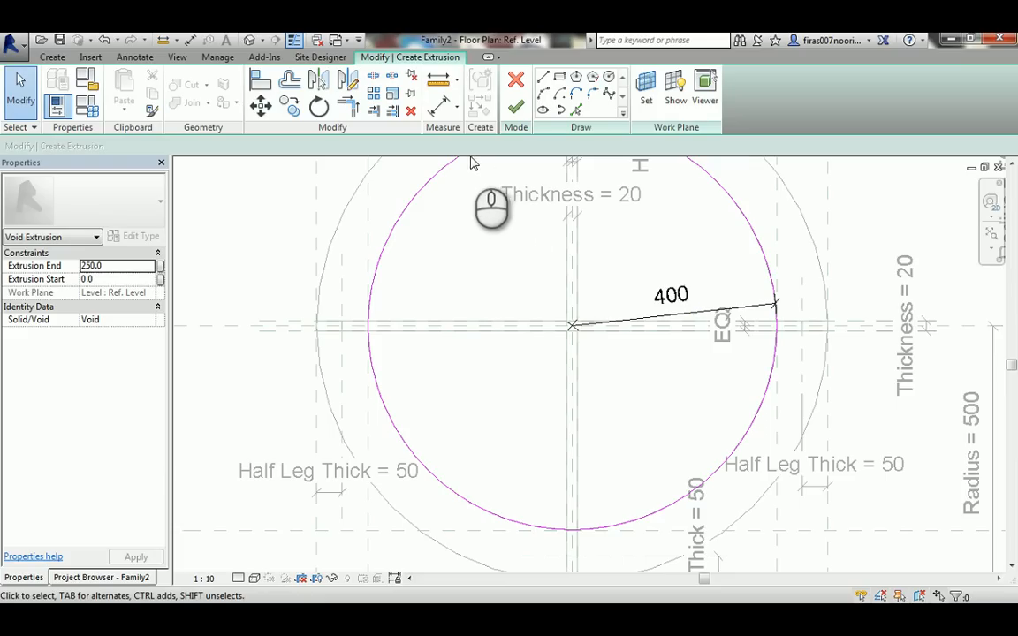
# Label the circle's radial dimension with the Inner Radius parameter and finish the void extrusion.
pyautogui.click(618, 320)
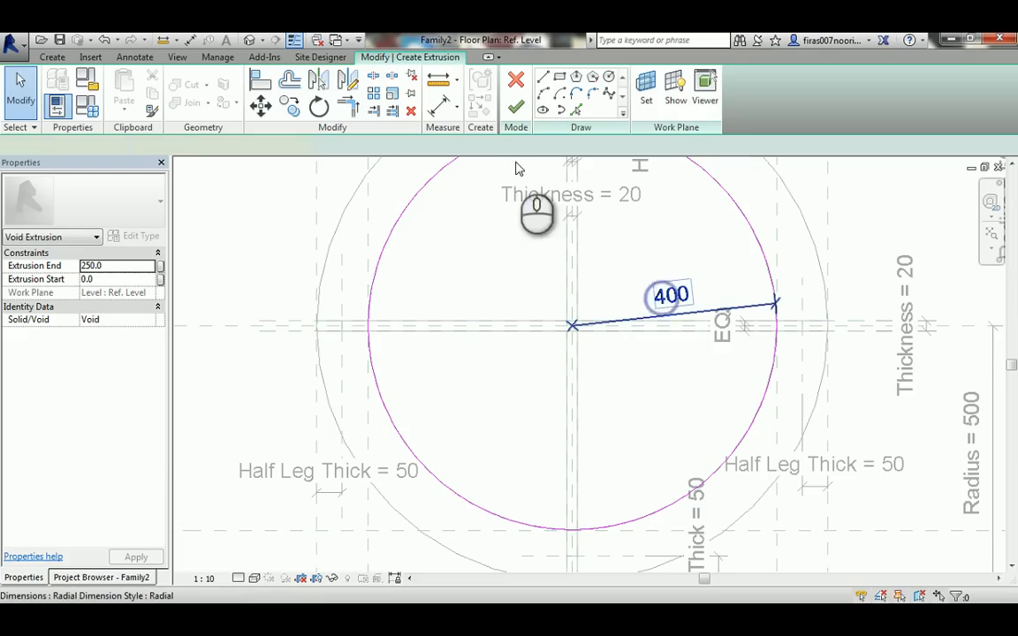
pyautogui.click(339, 148)
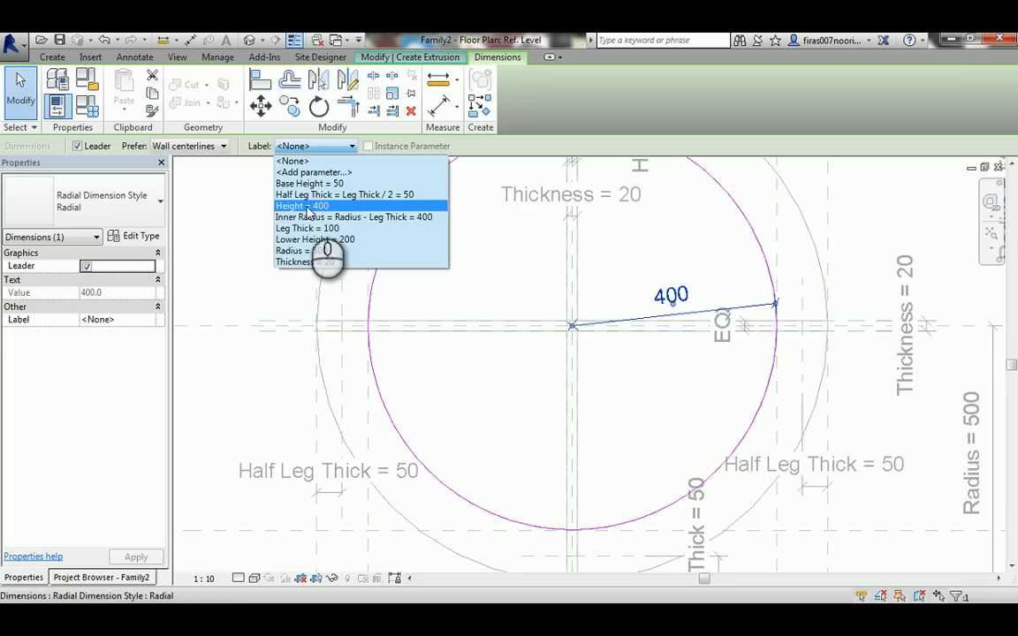
pyautogui.click(312, 217)
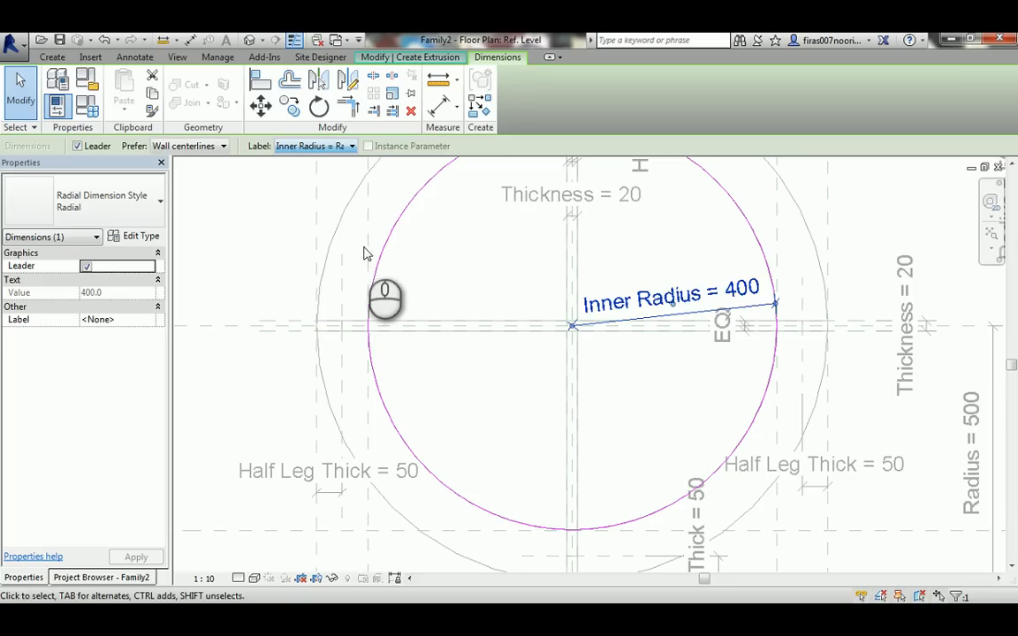
pyautogui.click(245, 230)
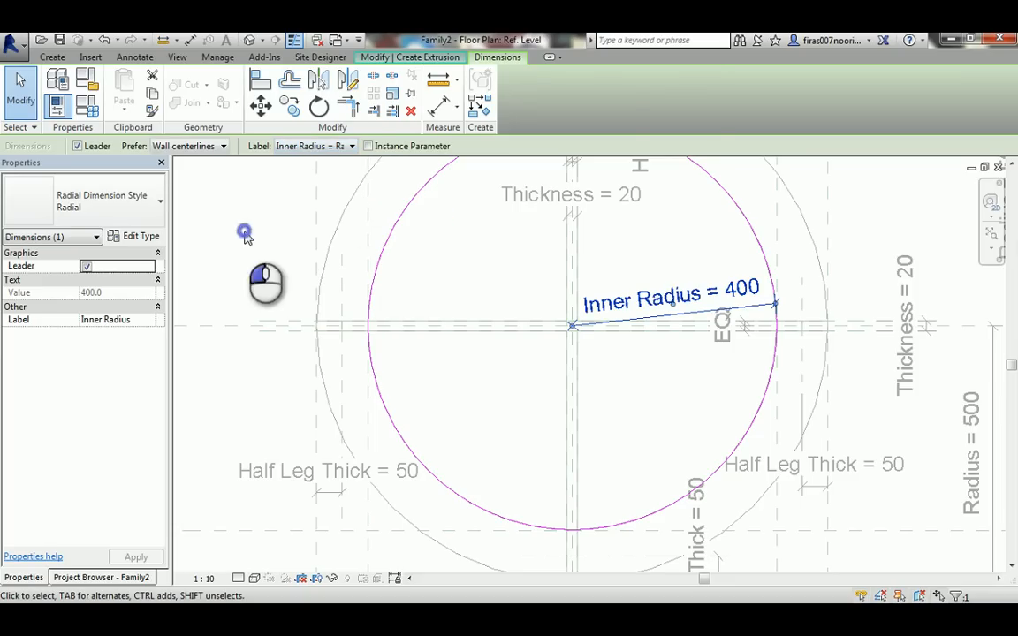
pyautogui.click(516, 106)
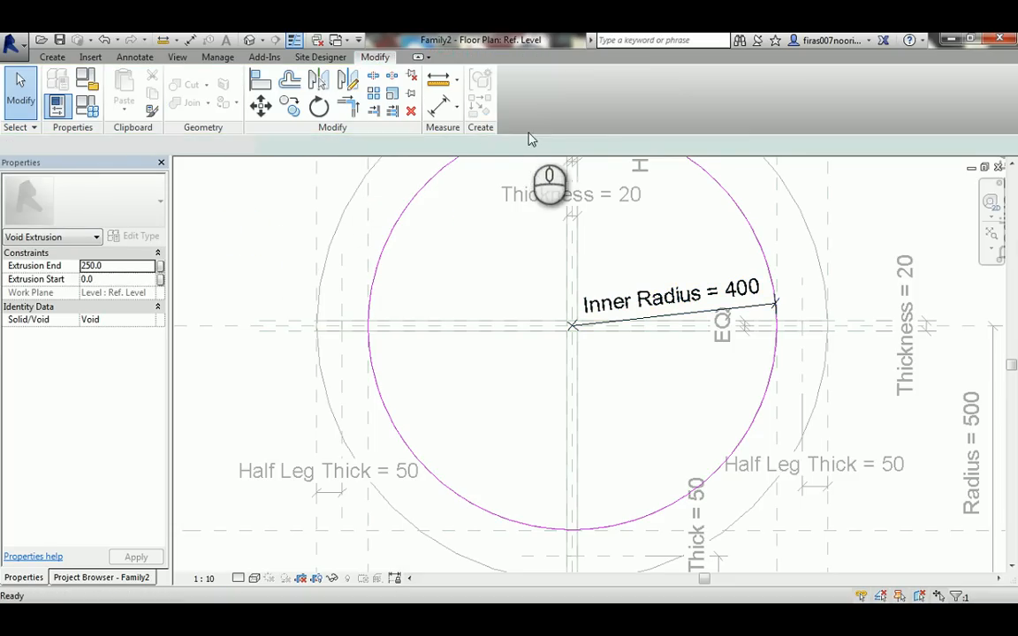
# In the Front elevation, align the void extrusion's top and bottom to the tabletop's upper and lower reference planes and lock both.
pyautogui.click(63, 579)
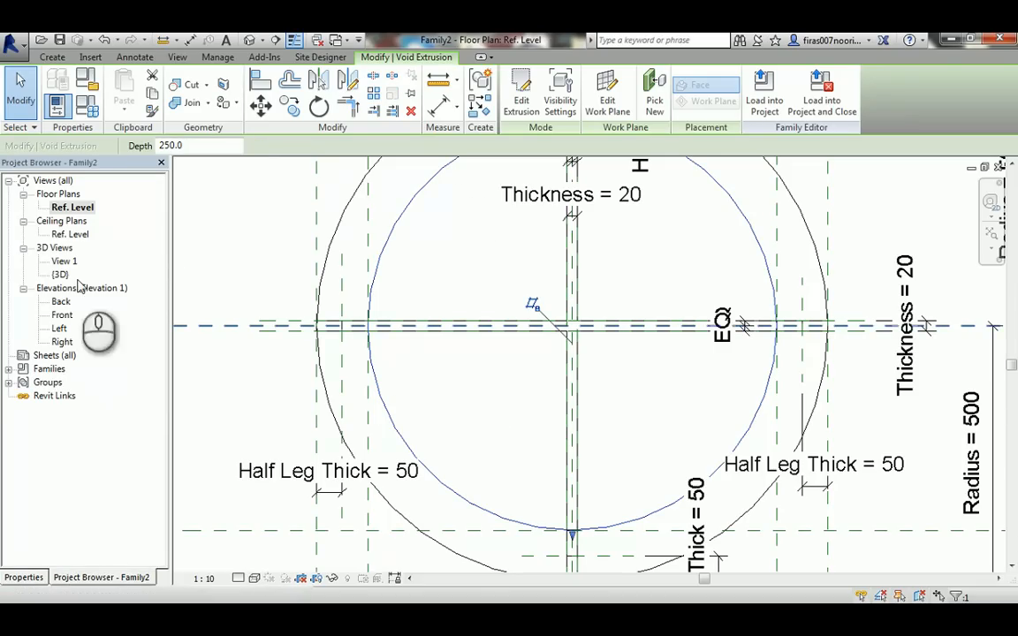
pyautogui.doubleClick(61, 315)
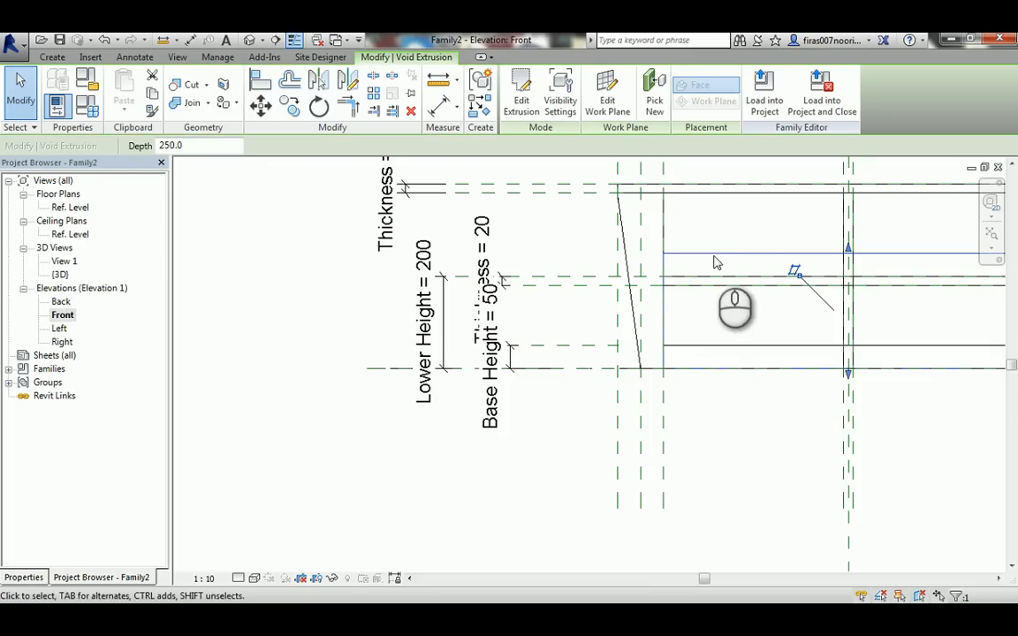
pyautogui.moveTo(716, 252); pyautogui.dragTo(604, 311, button='middle')
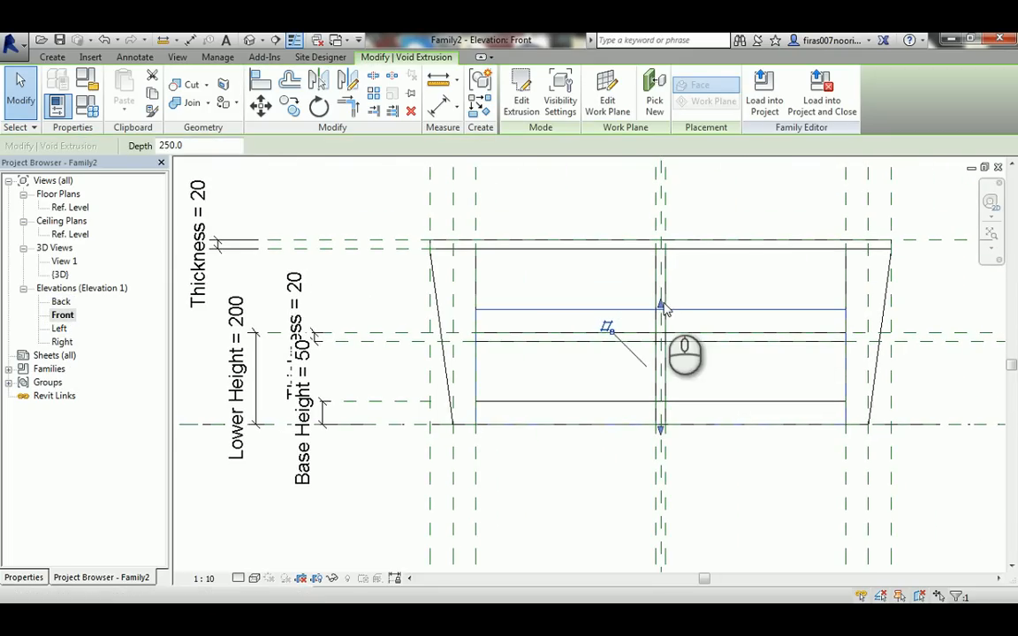
pyautogui.moveTo(663, 307); pyautogui.dragTo(382, 247)
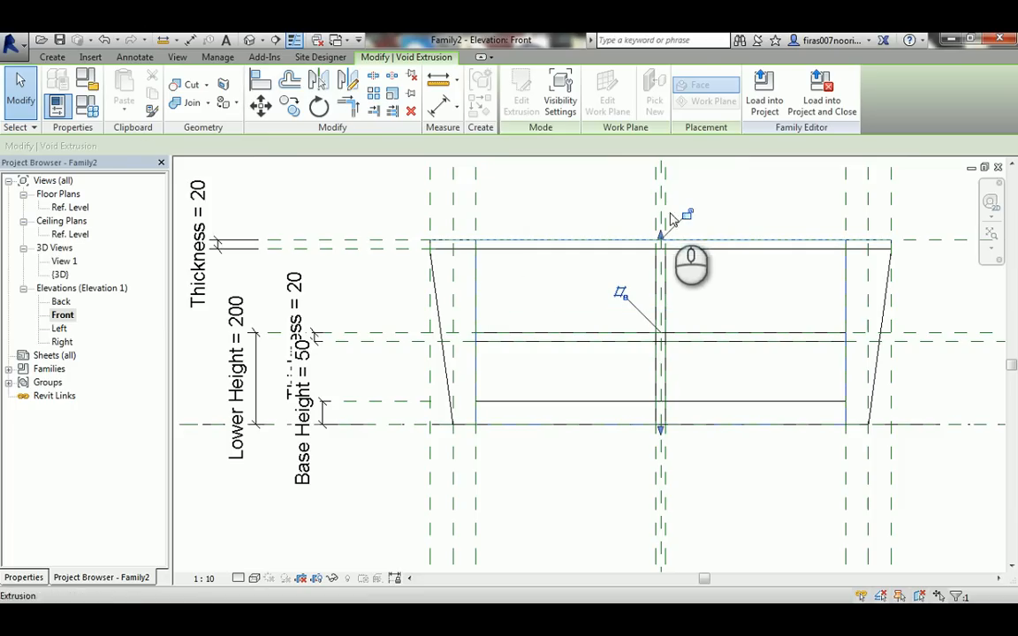
pyautogui.click(687, 214)
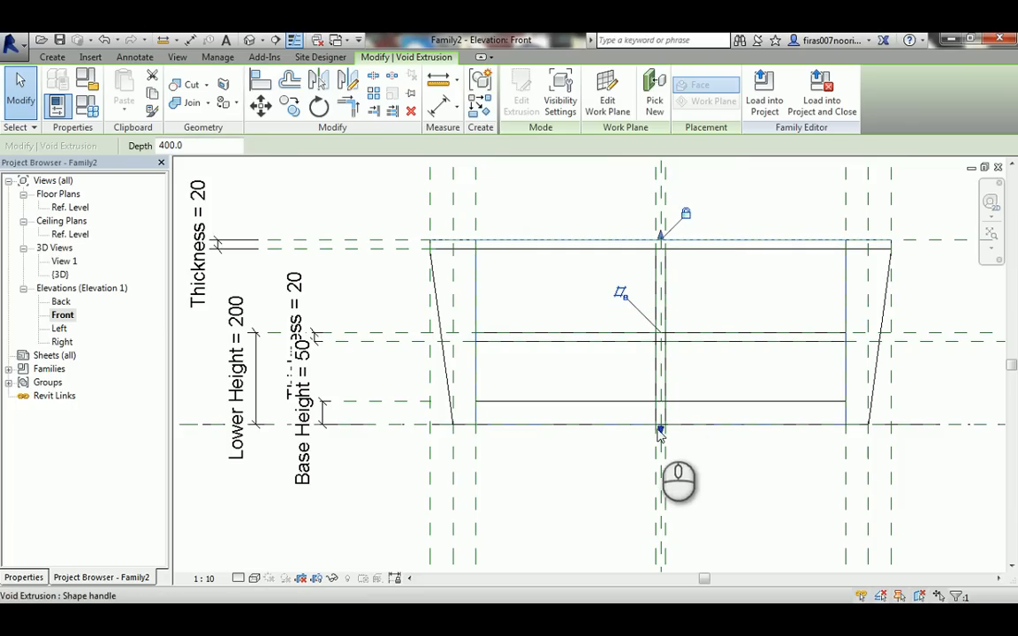
pyautogui.moveTo(663, 428); pyautogui.dragTo(377, 252)
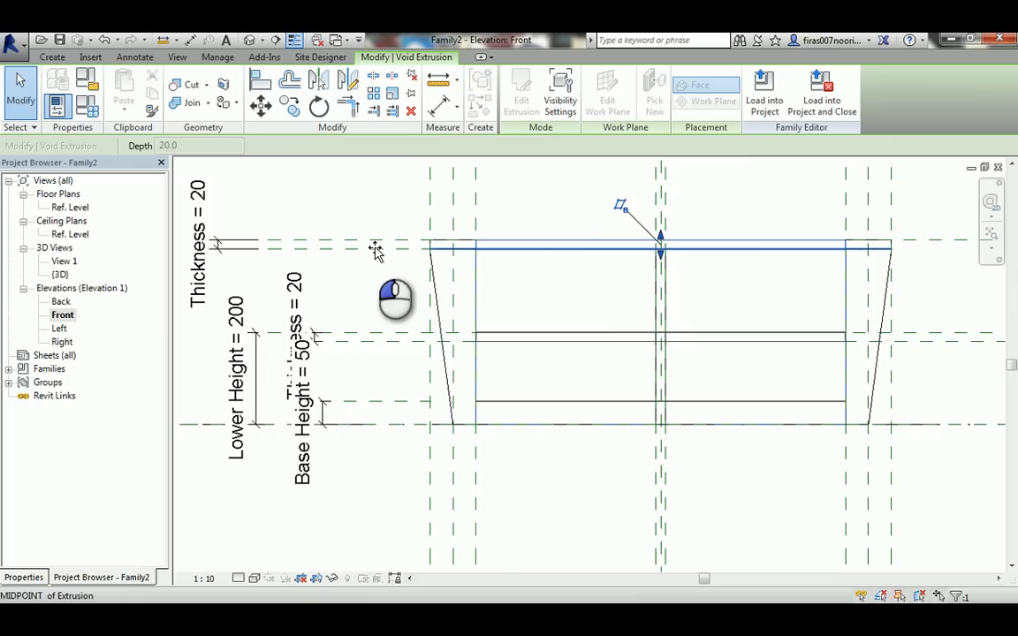
pyautogui.click(636, 279)
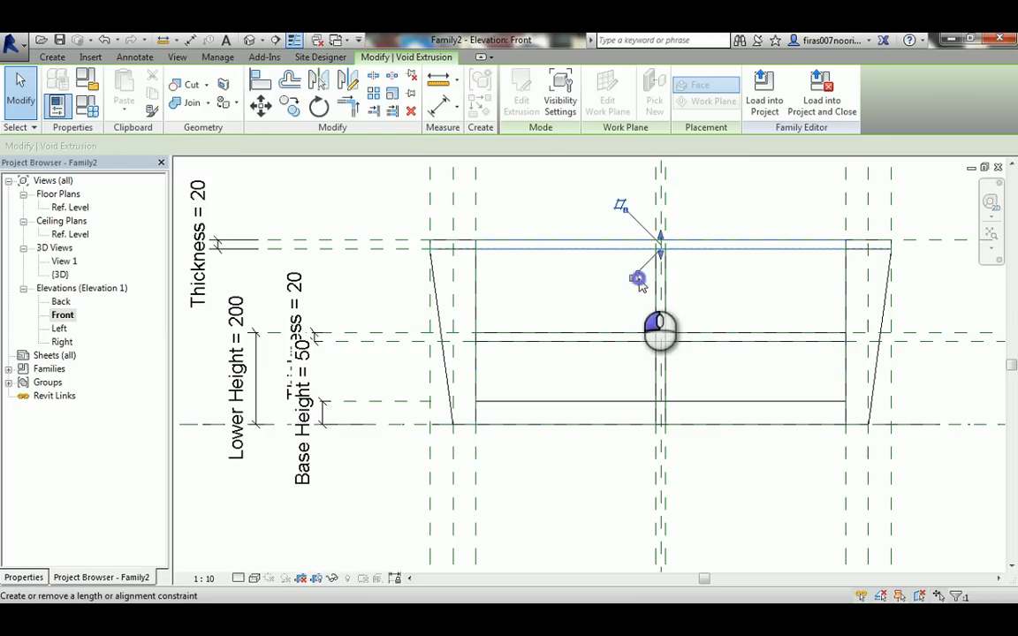
# In the 3D view, cut the tabletop extrusion with the circular void to open up its center.
pyautogui.click(250, 40)
pyautogui.press('Escape')
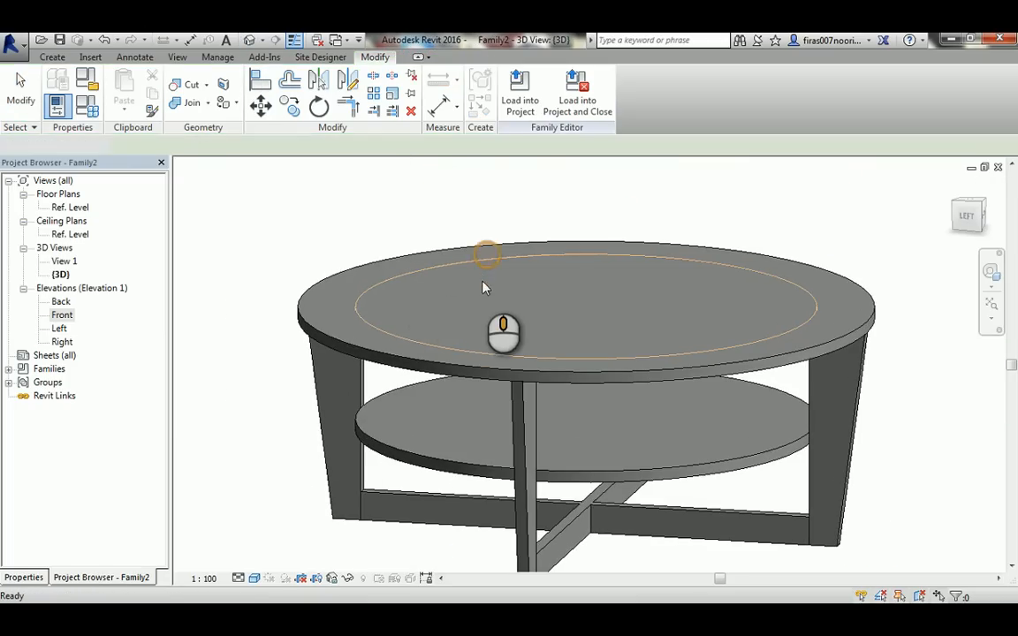
pyautogui.scroll(3, 486, 291)
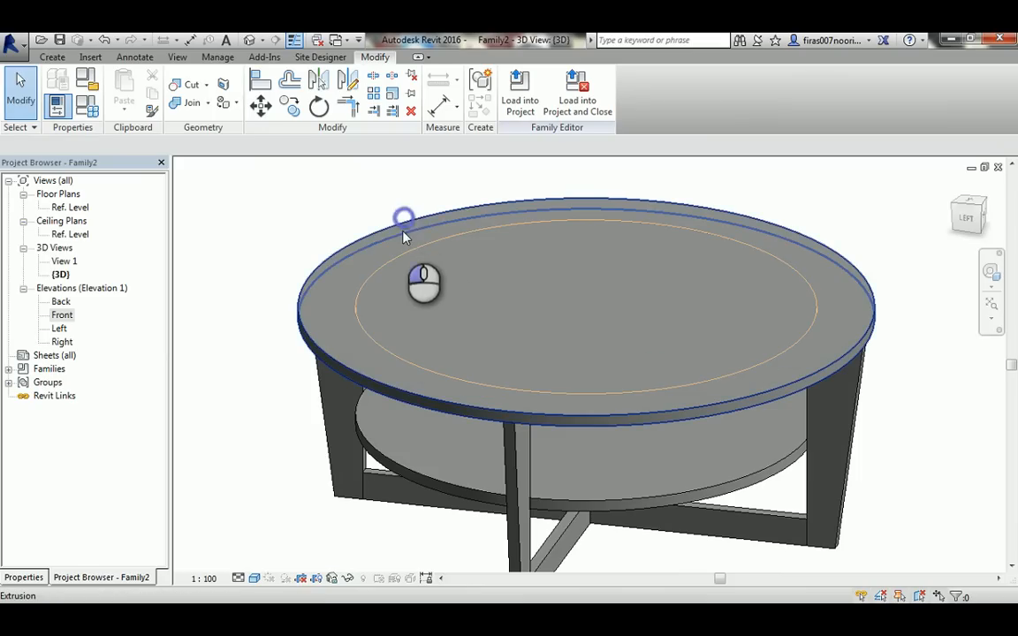
pyautogui.click(391, 217)
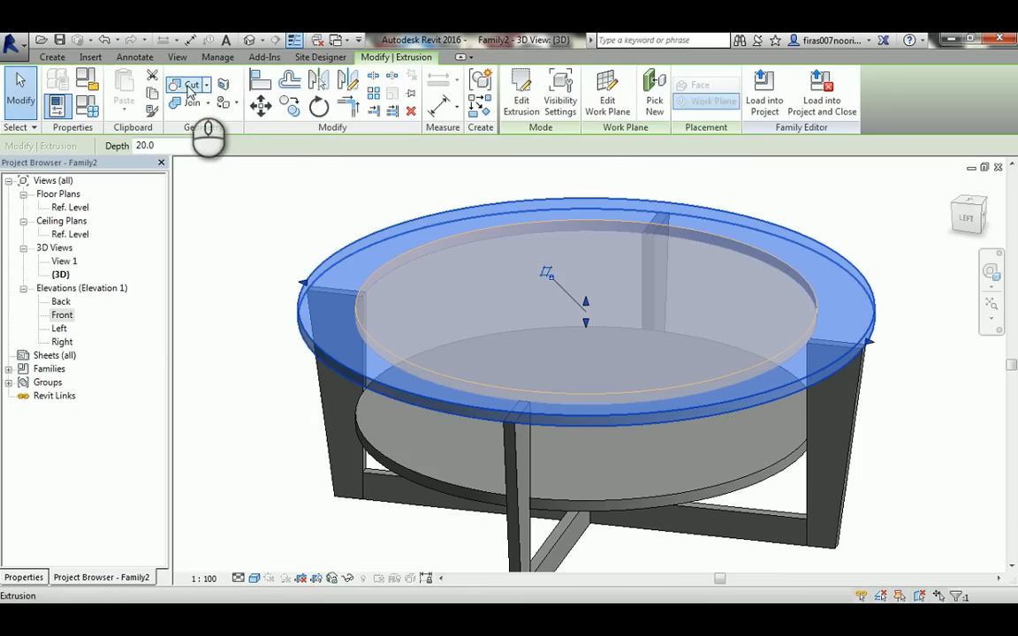
pyautogui.click(188, 89)
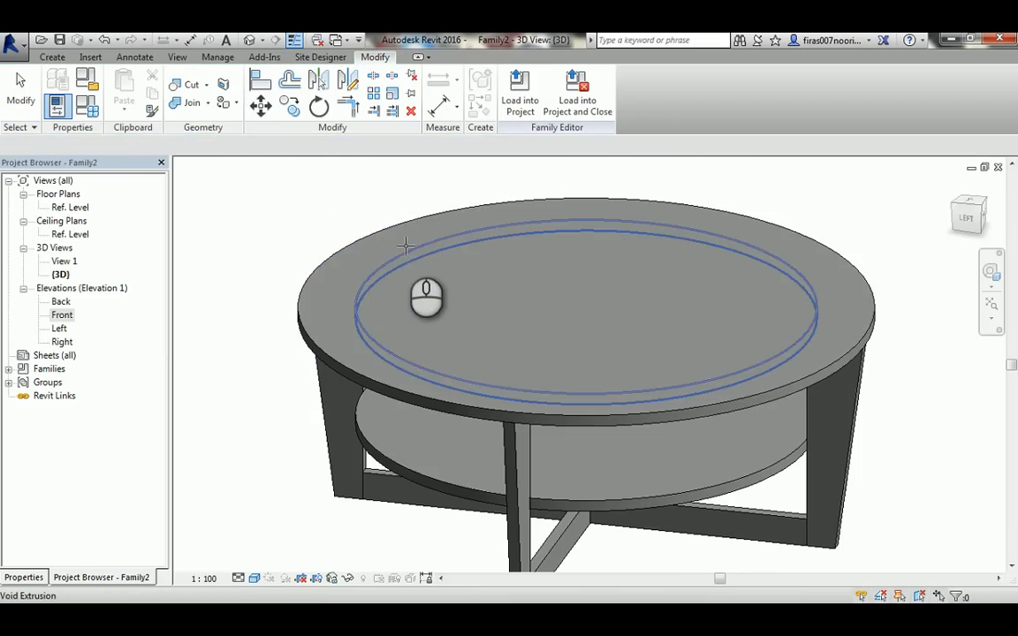
pyautogui.click(392, 226)
pyautogui.click(414, 247)
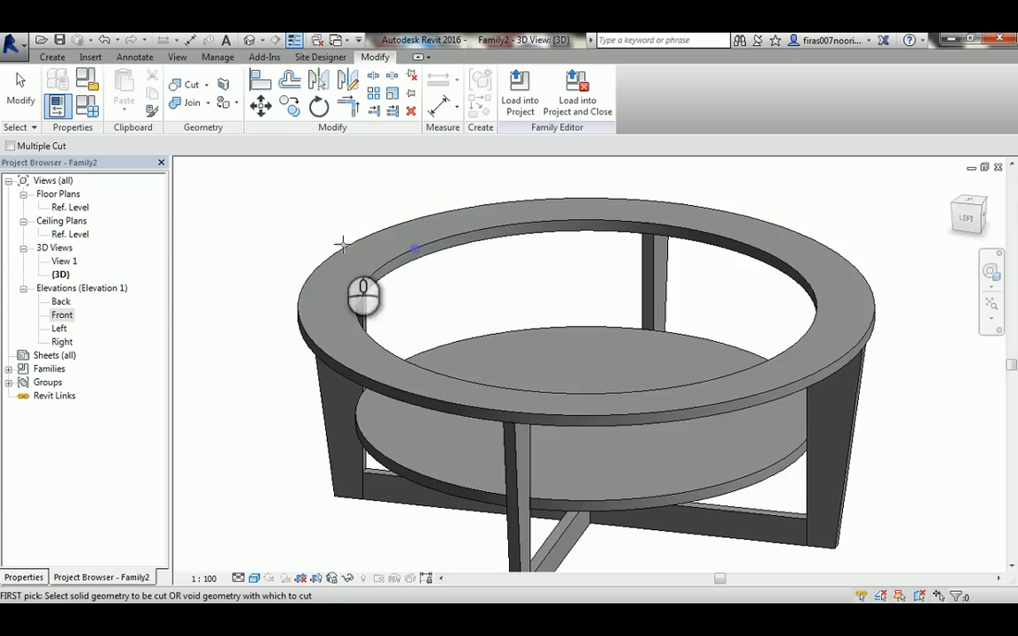
pyautogui.keyDown('shift'); pyautogui.moveTo(303, 230); pyautogui.dragTo(443, 312, button='middle'); pyautogui.keyUp('shift')
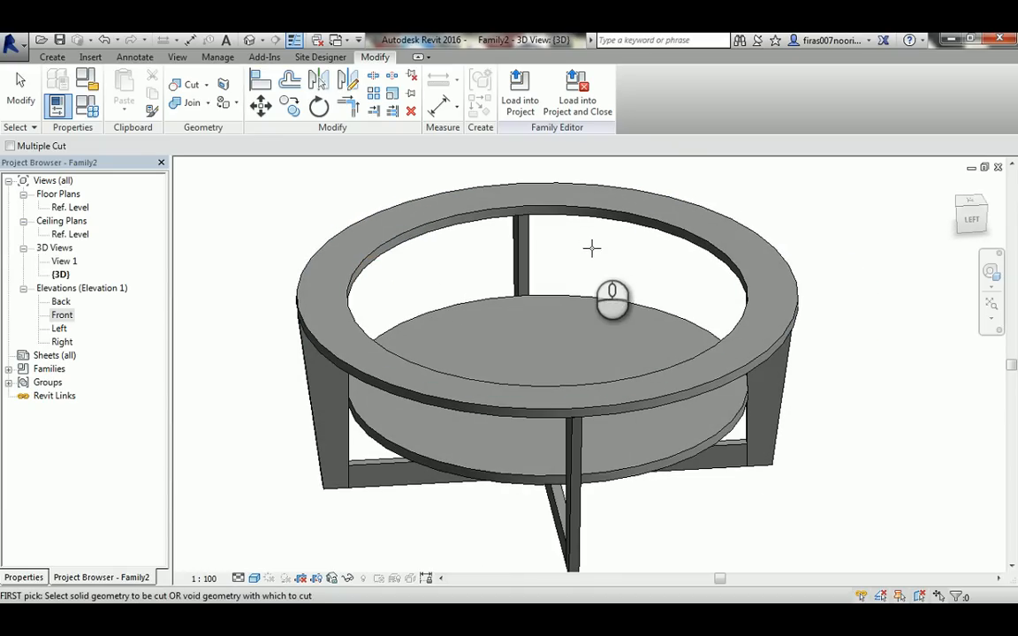
# Test the table's parameters by applying a Radius of 600, followed by a Leg Thick of 200.
pyautogui.click(87, 113)
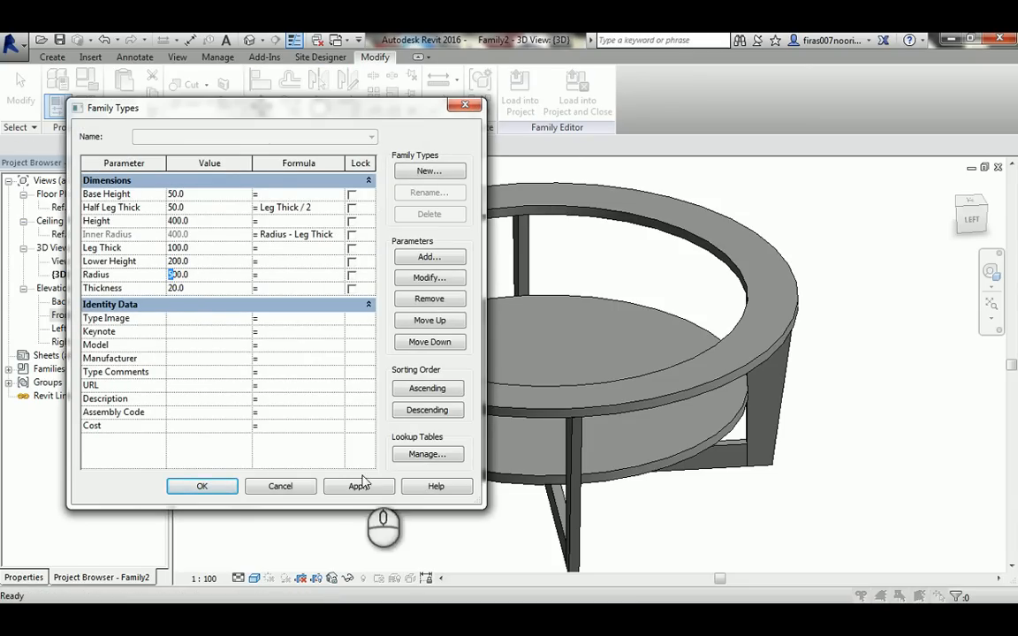
pyautogui.write('6')
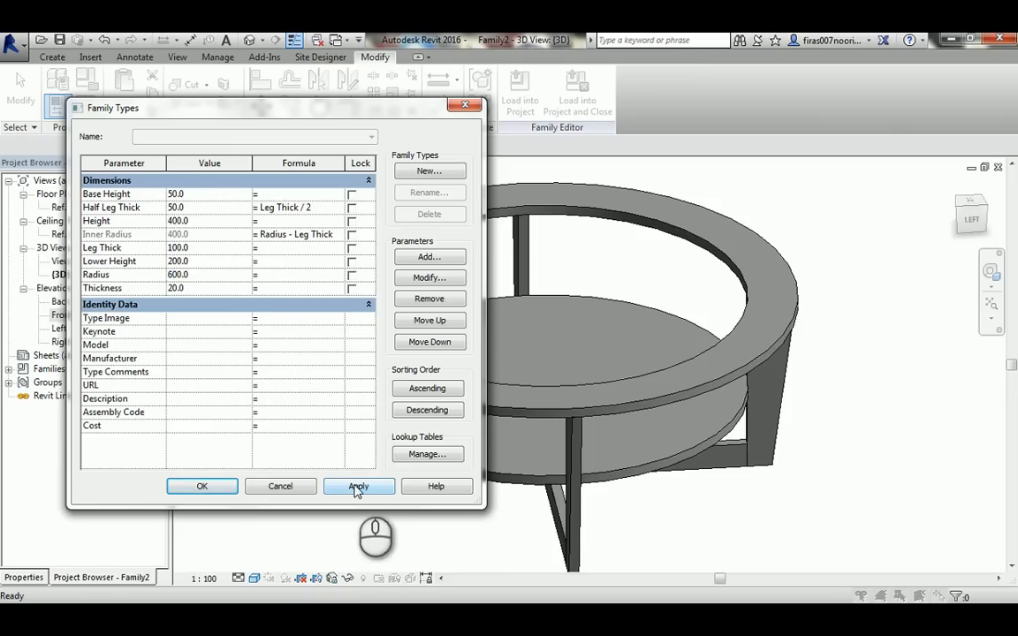
pyautogui.click(356, 487)
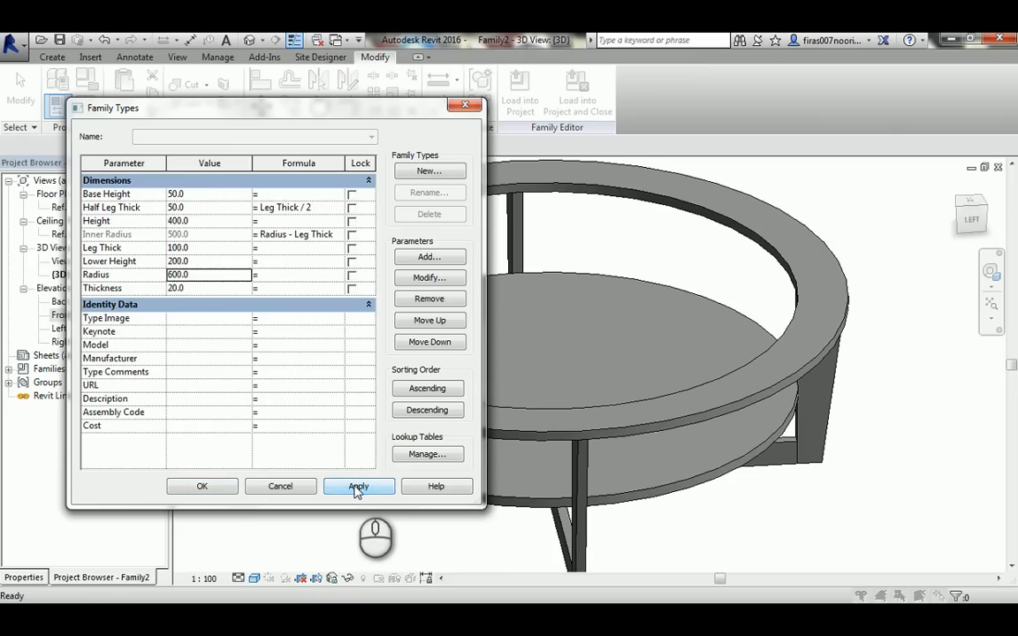
pyautogui.click(173, 249)
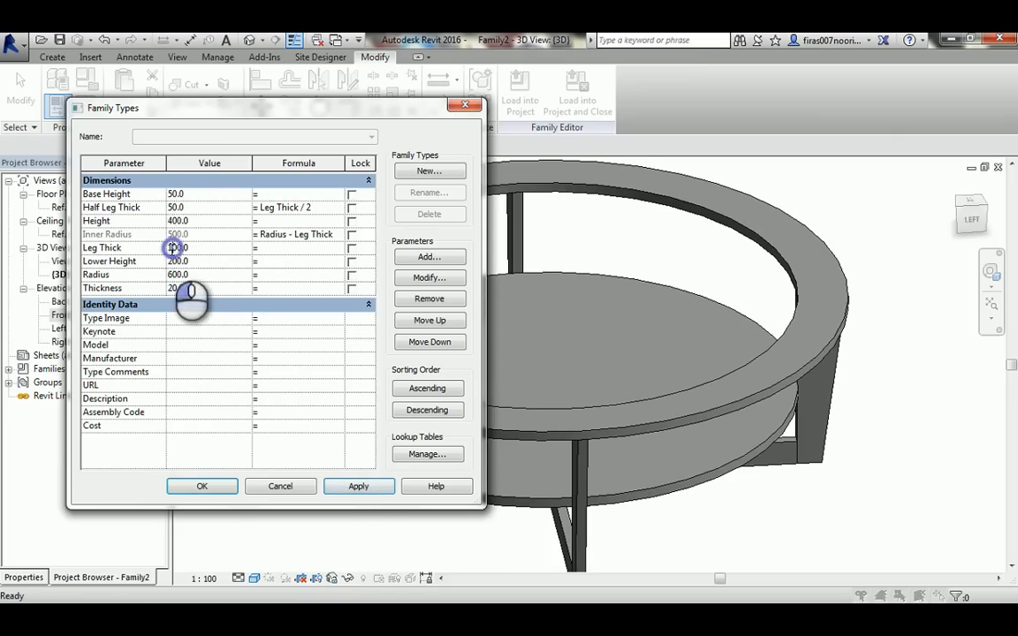
pyautogui.write('2')
pyautogui.click(356, 487)
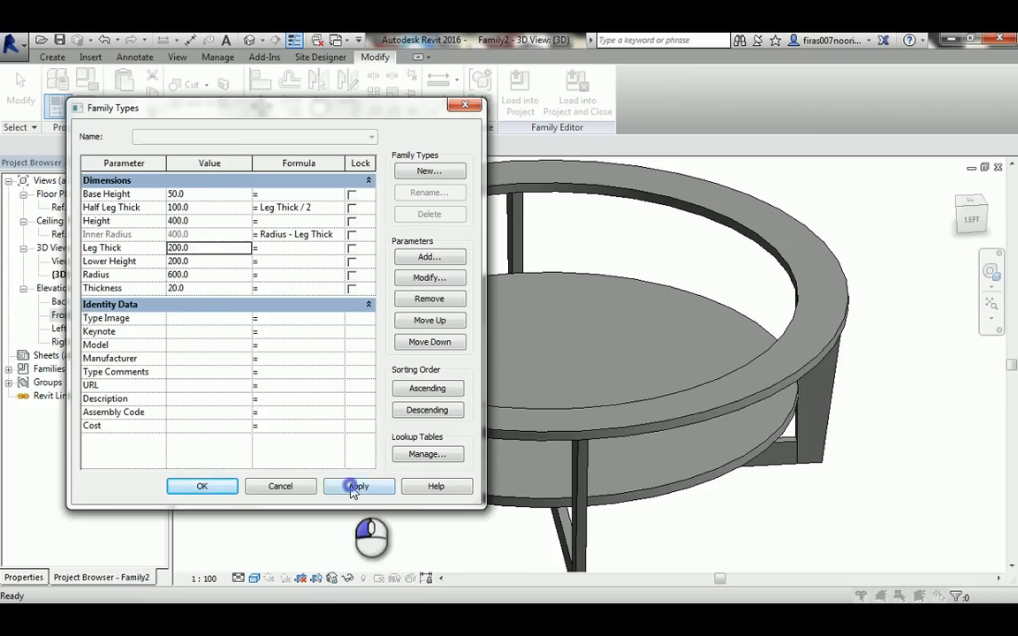
# Restore Leg Thick to 100 and Radius to 500, and accept the family type values.
pyautogui.click(173, 249)
pyautogui.write('1')
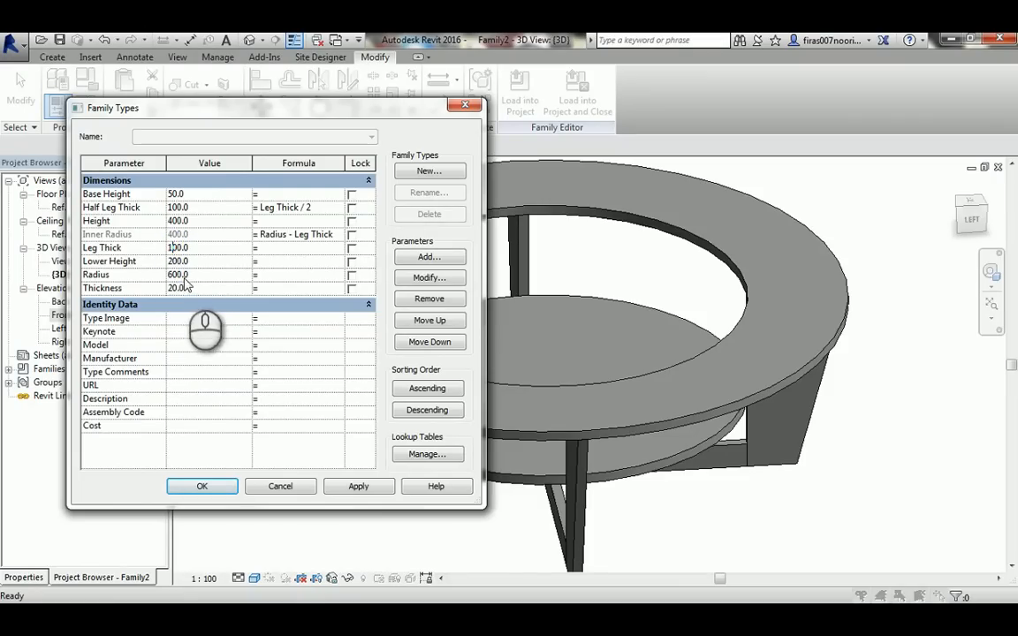
pyautogui.write('5')
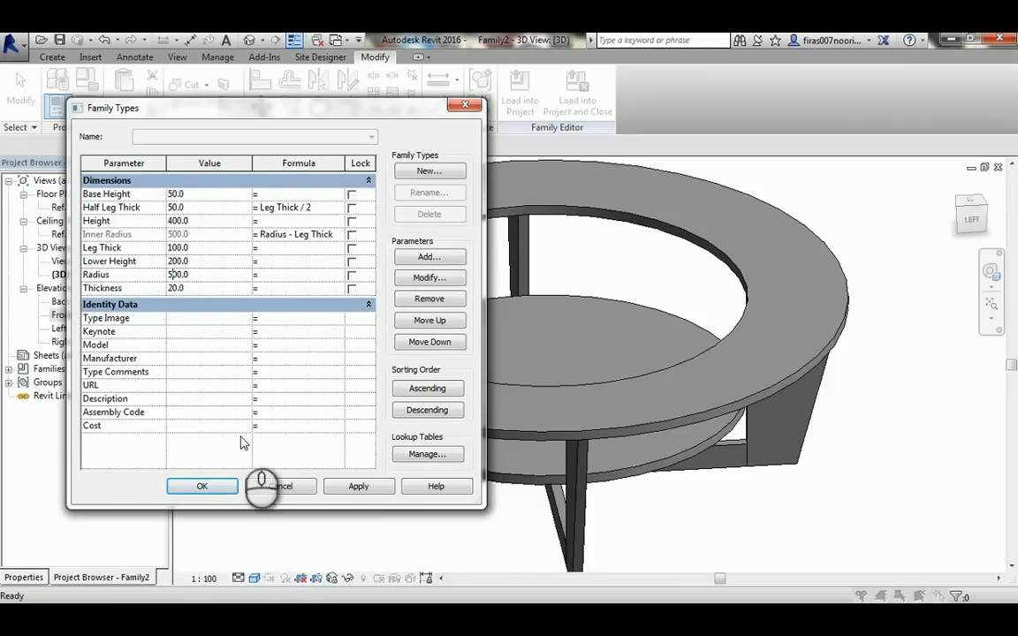
pyautogui.click(211, 487)
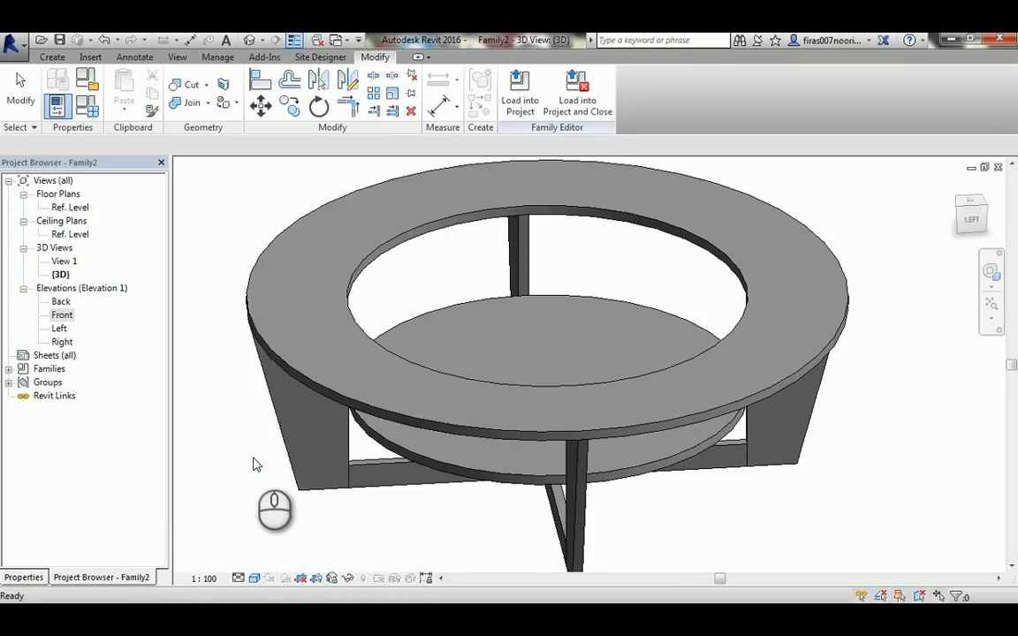
# In the Ref. Level plan, start an extrusion with a 400 radius circle from the table's center and make its radius dimension permanent.
pyautogui.press('c')
pyautogui.press('p')
pyautogui.doubleClick(71, 208)
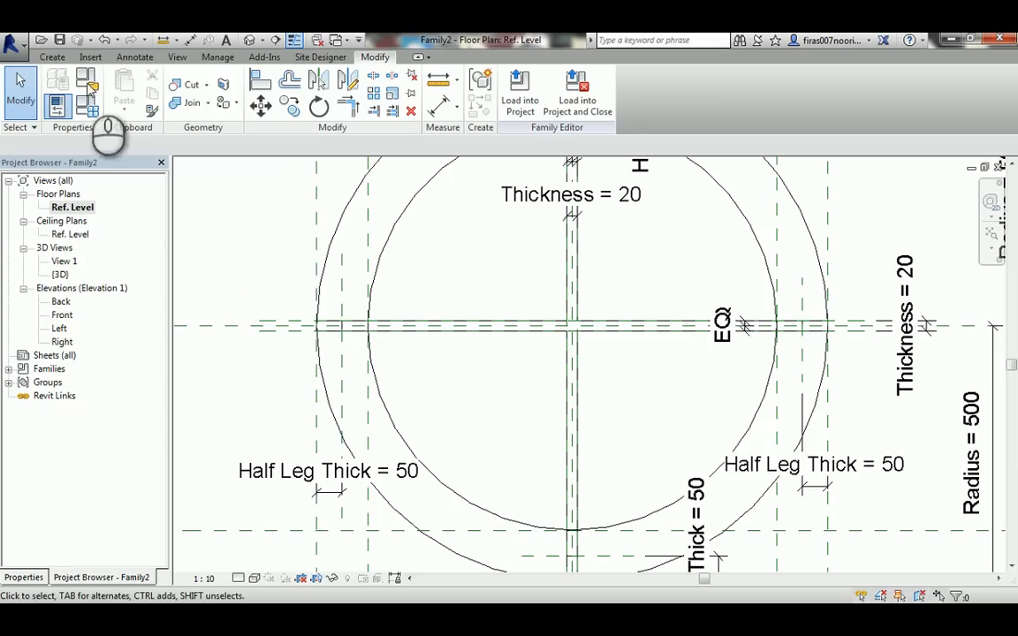
pyautogui.click(52, 57)
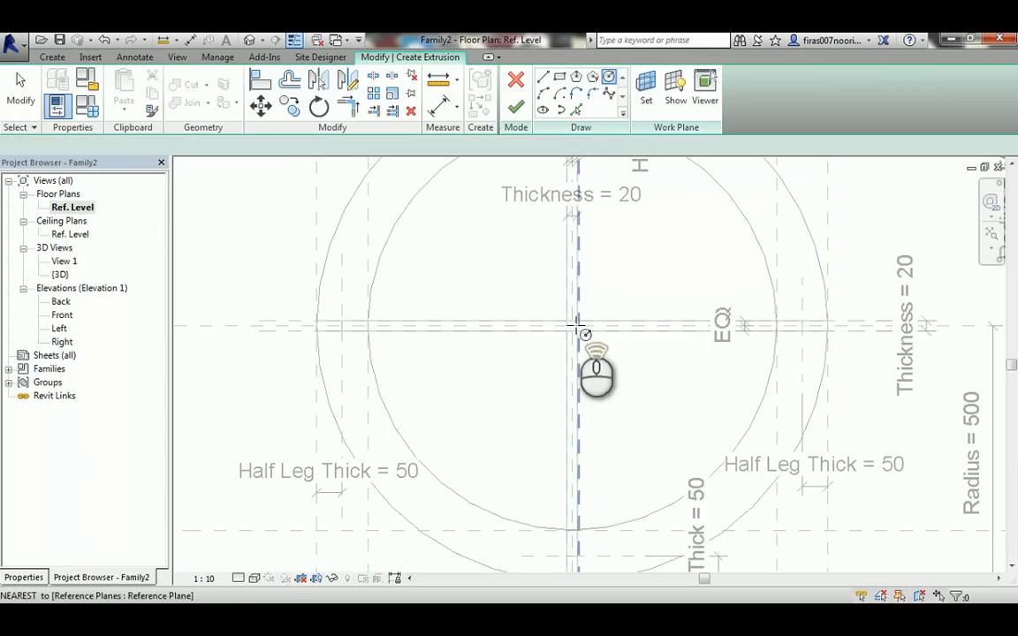
pyautogui.scroll(5, 573, 325)
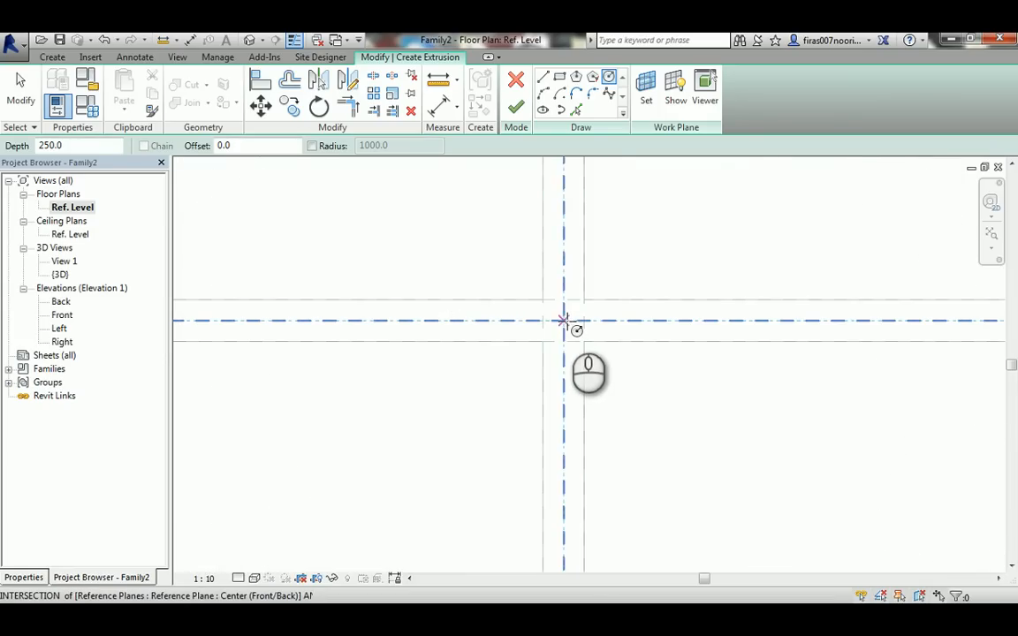
pyautogui.click(567, 319)
pyautogui.scroll(-2, 530, 334)
pyautogui.scroll(-3, 530, 307)
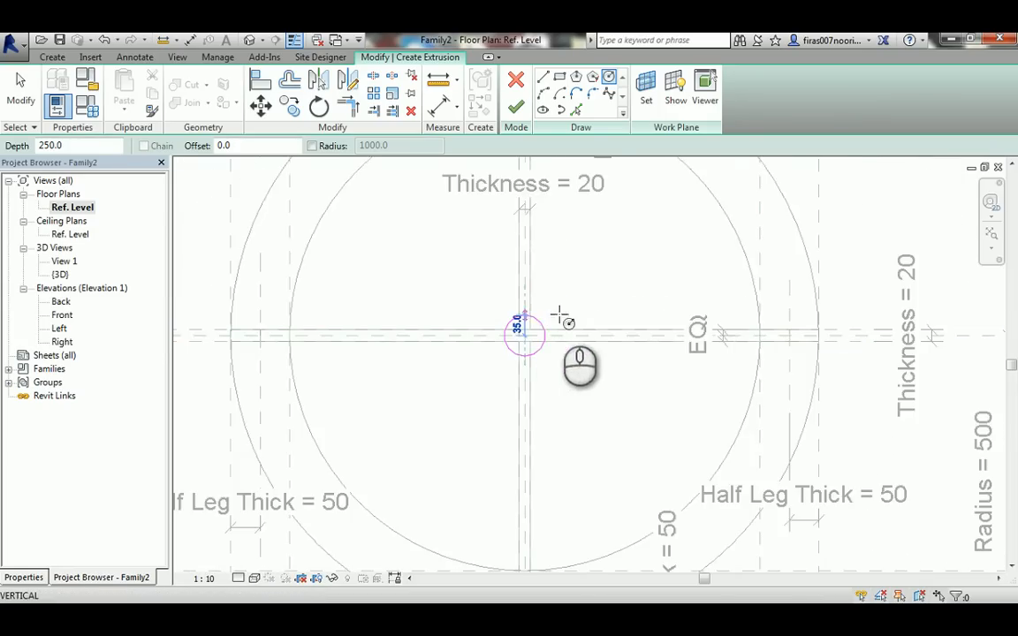
pyautogui.scroll(1, 705, 330)
pyautogui.scroll(1, 704, 330)
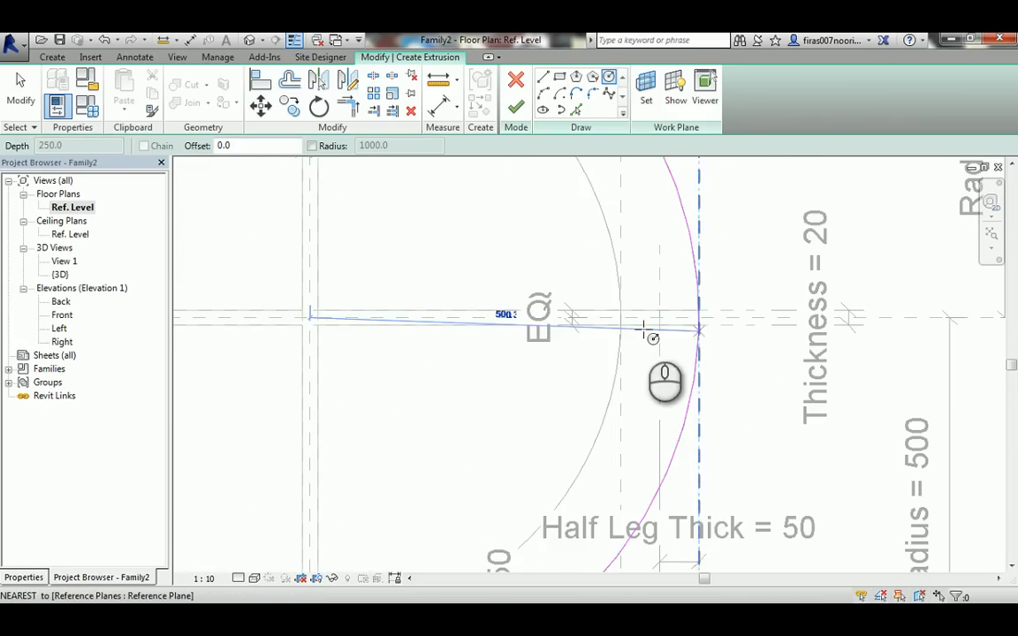
pyautogui.click(617, 317)
pyautogui.scroll(-4, 538, 295)
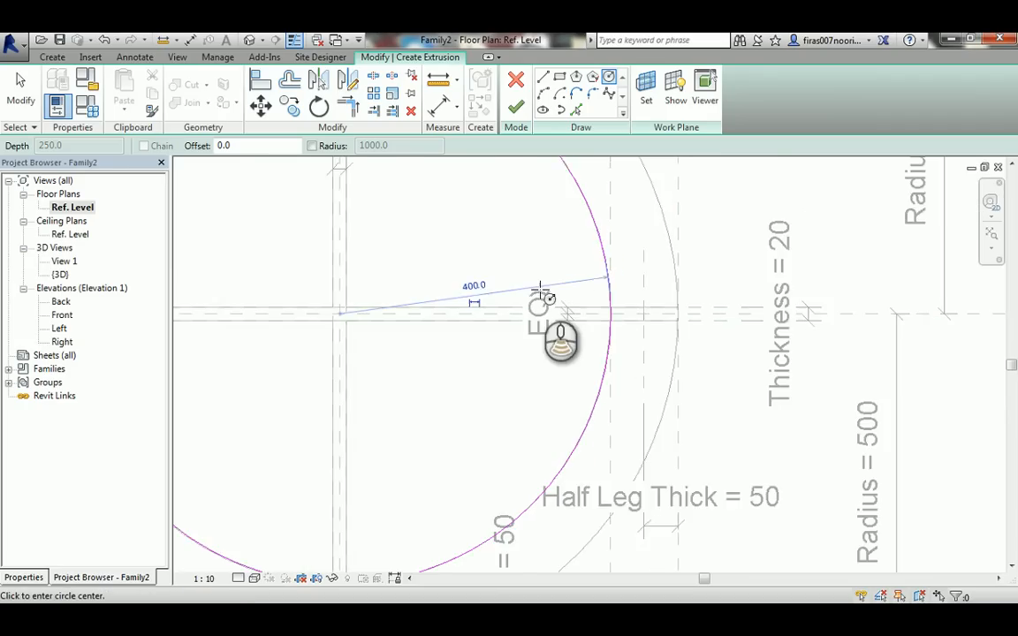
pyautogui.click(501, 303)
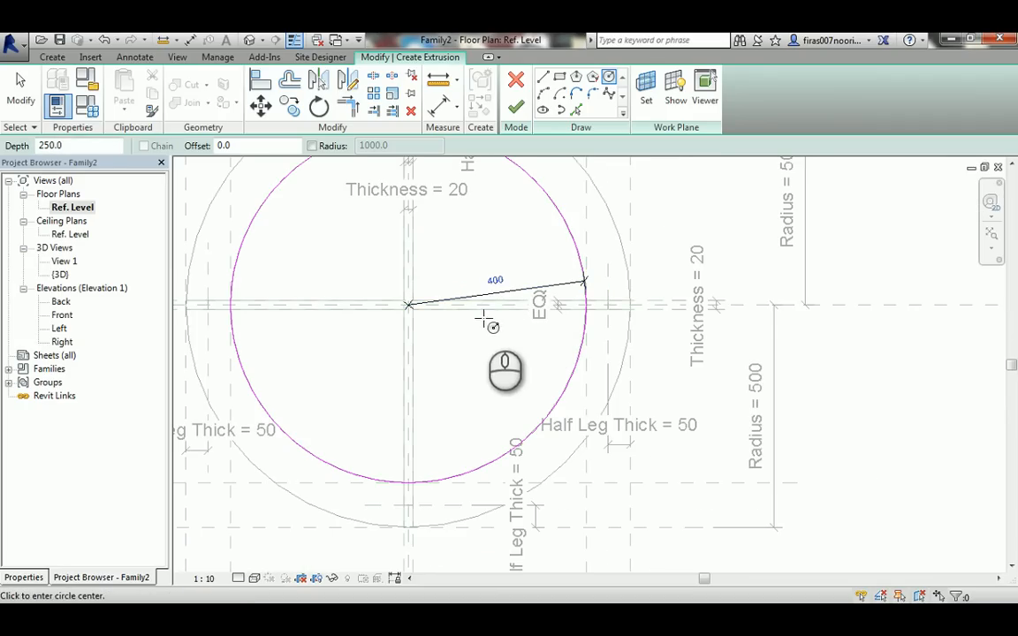
pyautogui.press('Escape')
# Label the new circle's radius dimension with the Inner Radius parameter and finish the extrusion.
pyautogui.click(504, 299)
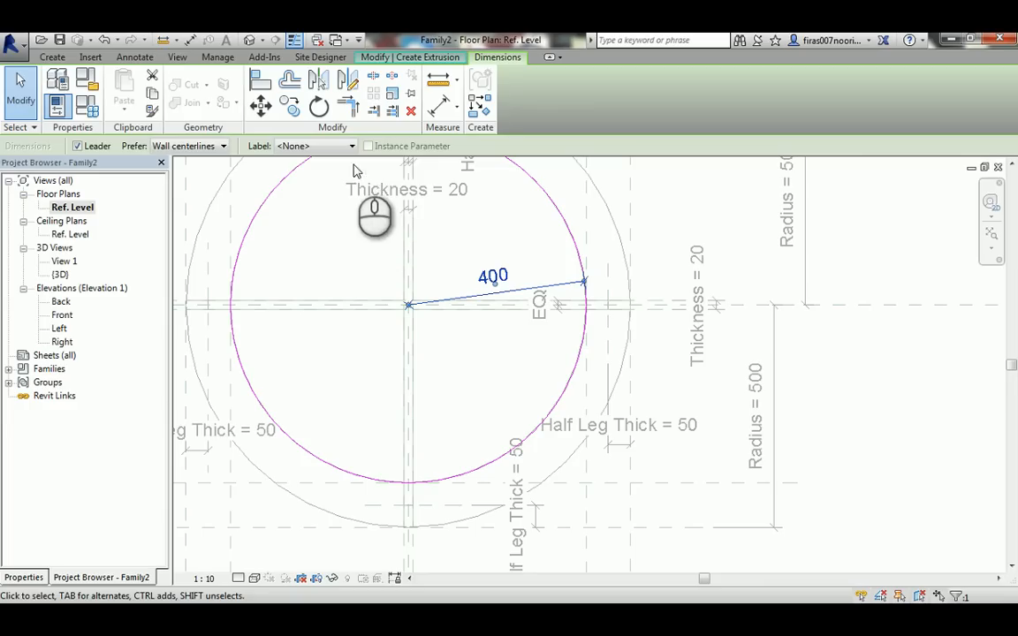
pyautogui.click(327, 148)
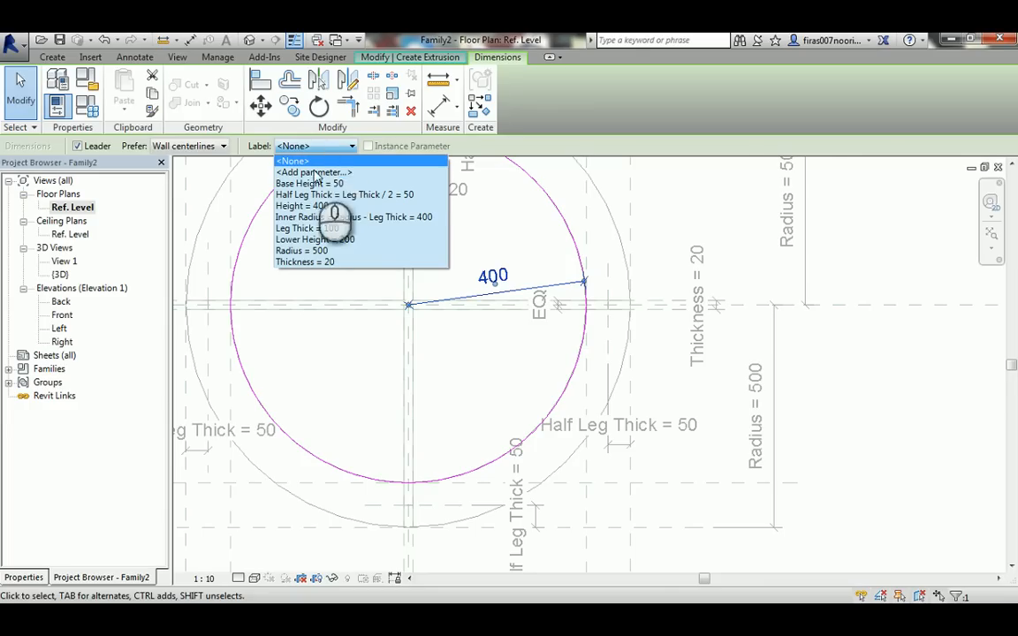
pyautogui.click(313, 218)
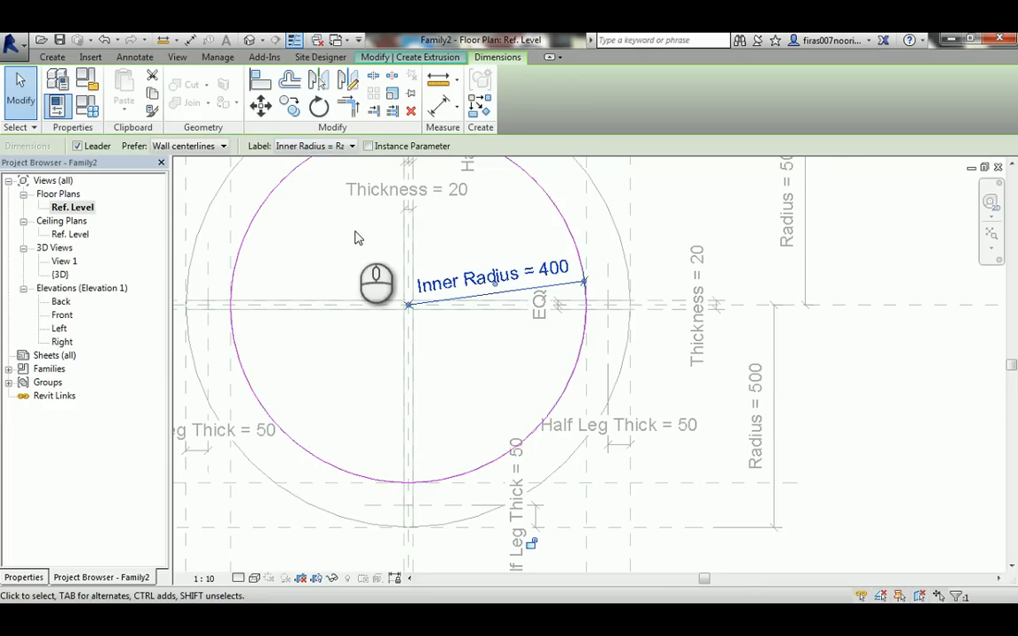
pyautogui.click(354, 234)
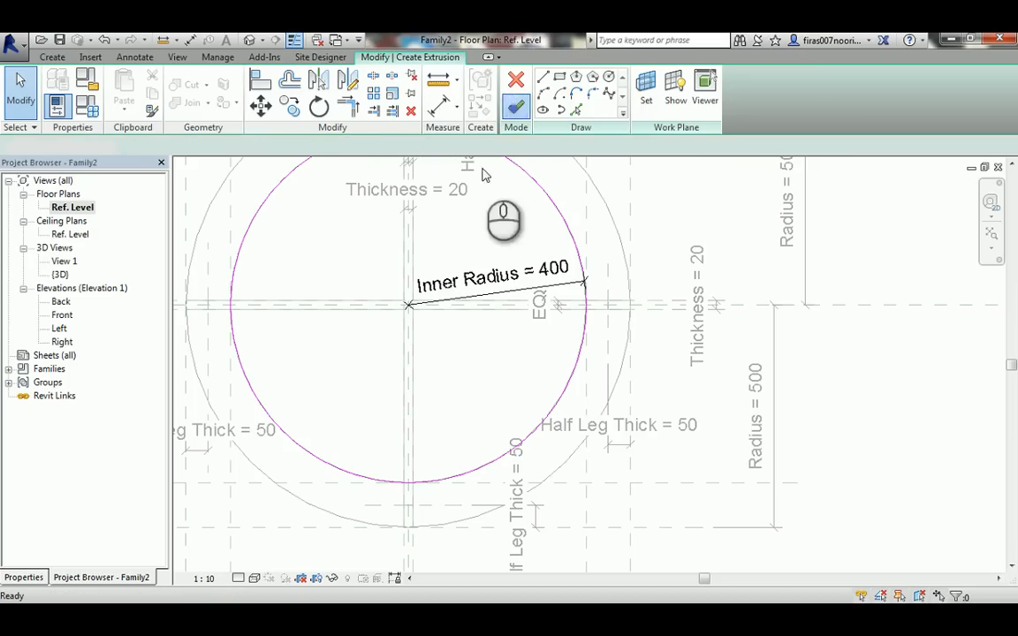
# In the Front elevation, draw a horizontal reference plane between the tabletop's upper and lower reference planes.
pyautogui.doubleClick(62, 316)
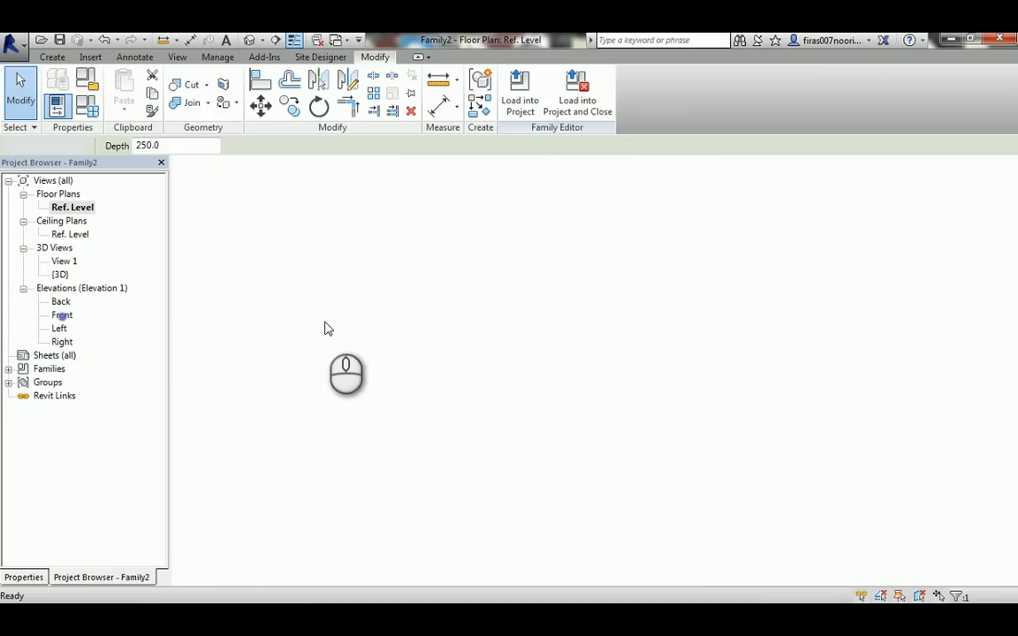
pyautogui.click(52, 56)
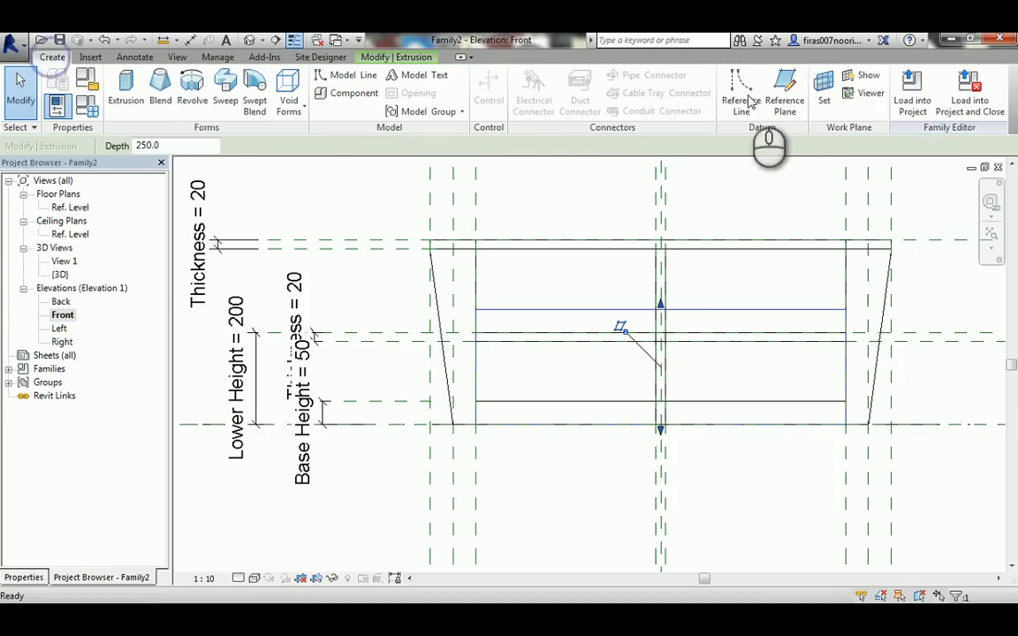
pyautogui.click(785, 98)
pyautogui.scroll(4, 415, 237)
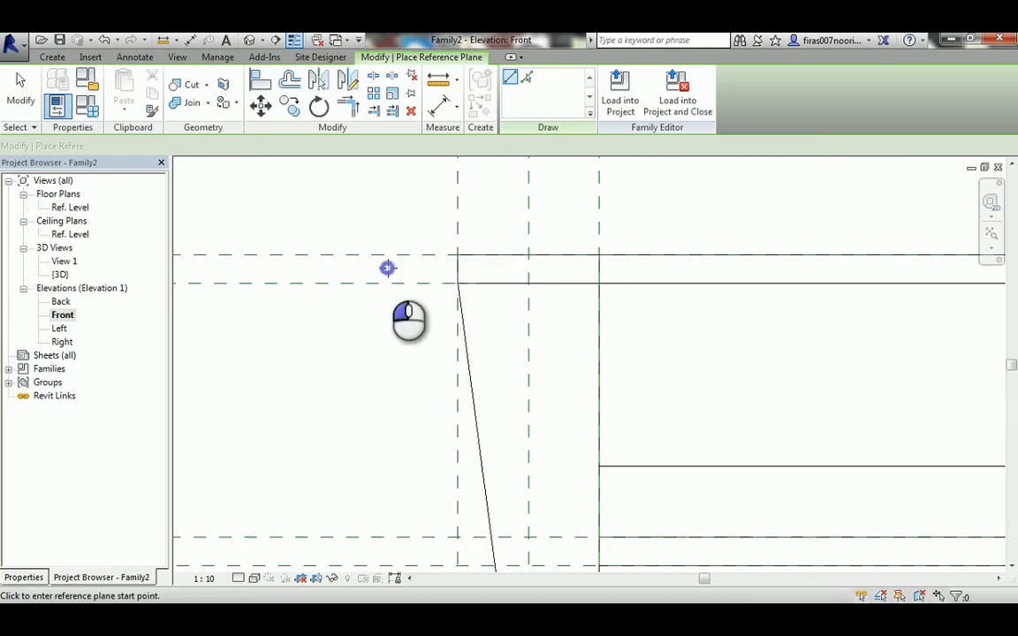
pyautogui.click(661, 269)
pyautogui.click(455, 277)
pyautogui.press('Escape')
pyautogui.press('Escape')
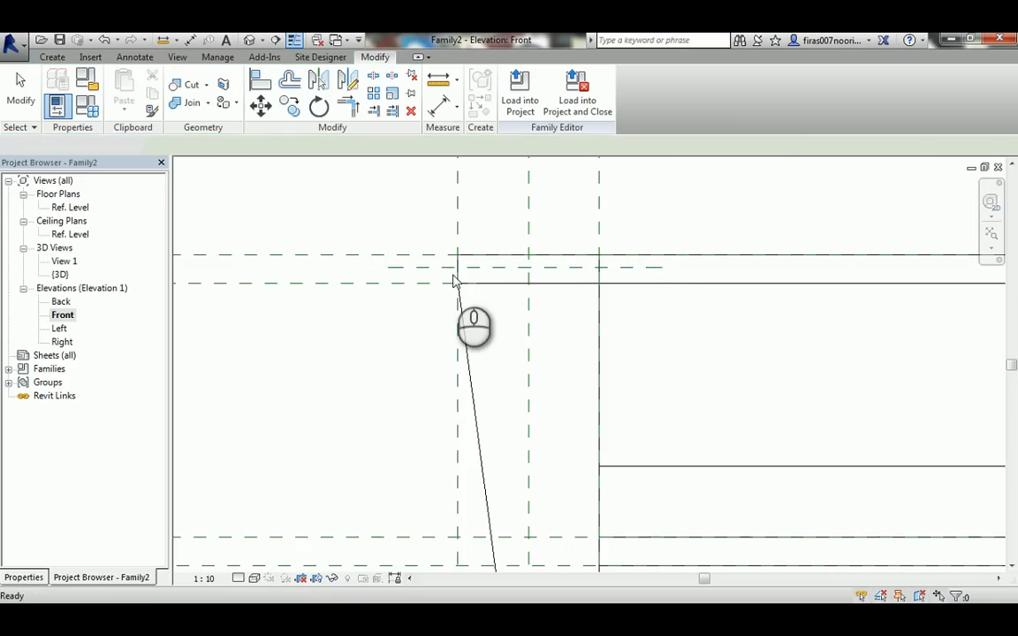
# Dimension the distance between the new reference plane and the tabletop's upper reference plane.
pyautogui.press('d')
pyautogui.press('i')
pyautogui.click(396, 269)
pyautogui.click(394, 257)
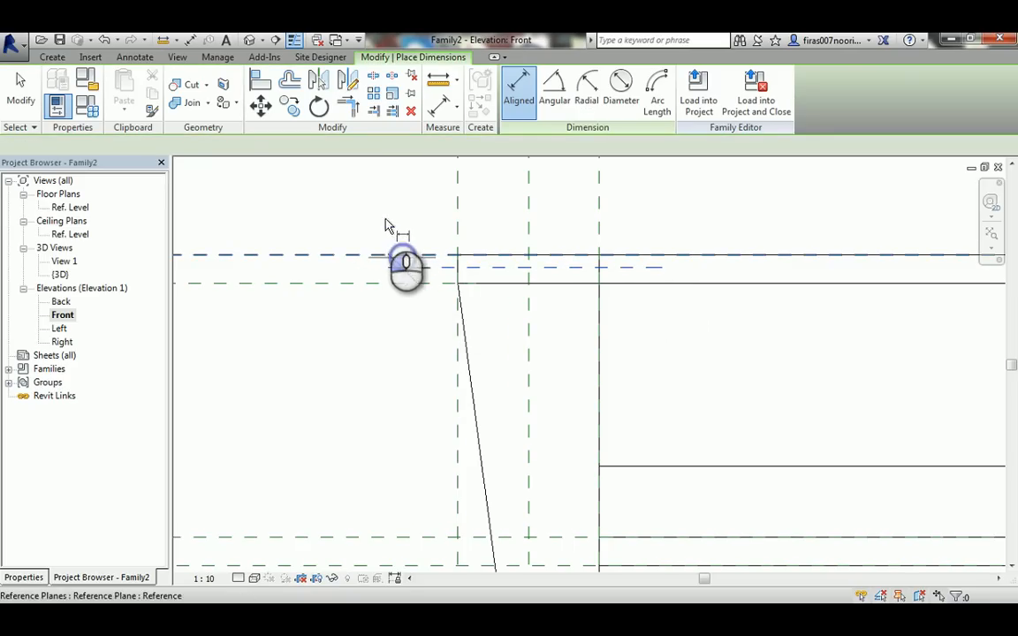
pyautogui.click(365, 248)
pyautogui.press('Escape')
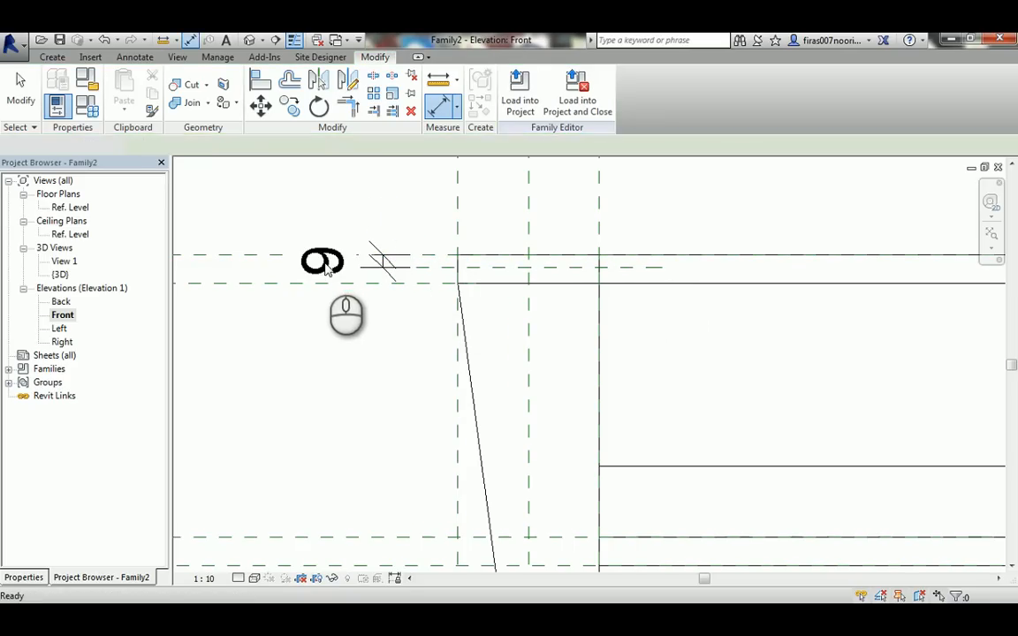
# Label that dimension with a new family type parameter named Glass Thick, grouped under Dimensions.
pyautogui.click(325, 263)
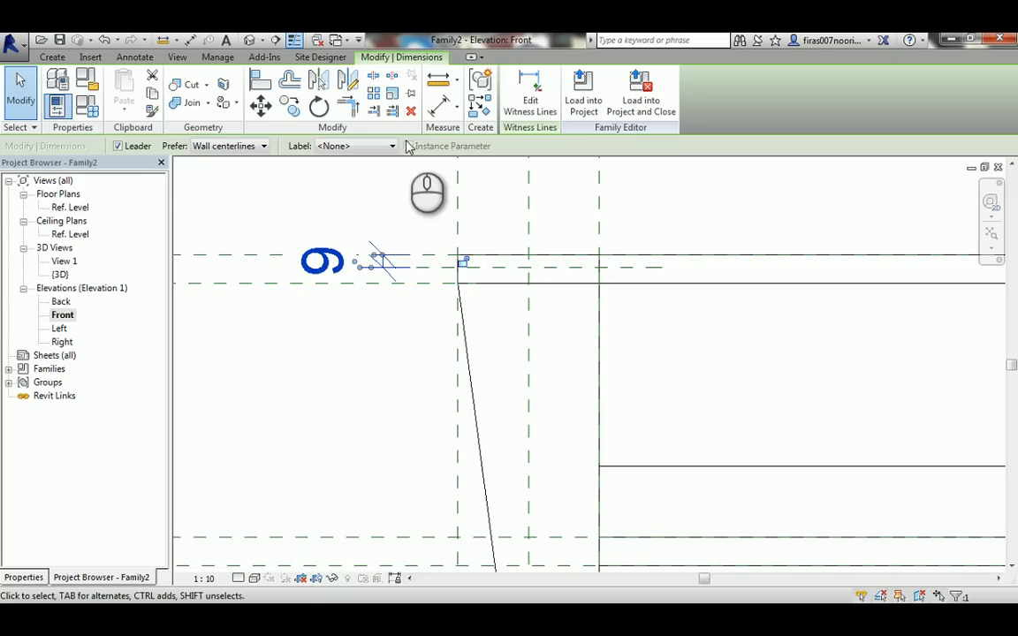
pyautogui.click(382, 146)
pyautogui.click(356, 172)
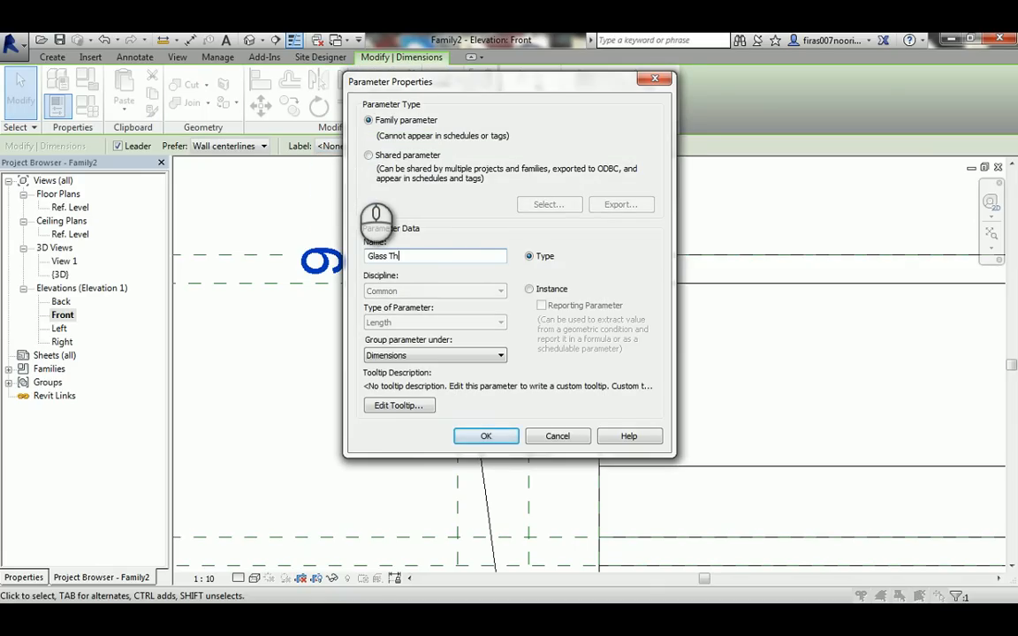
pyautogui.click(485, 436)
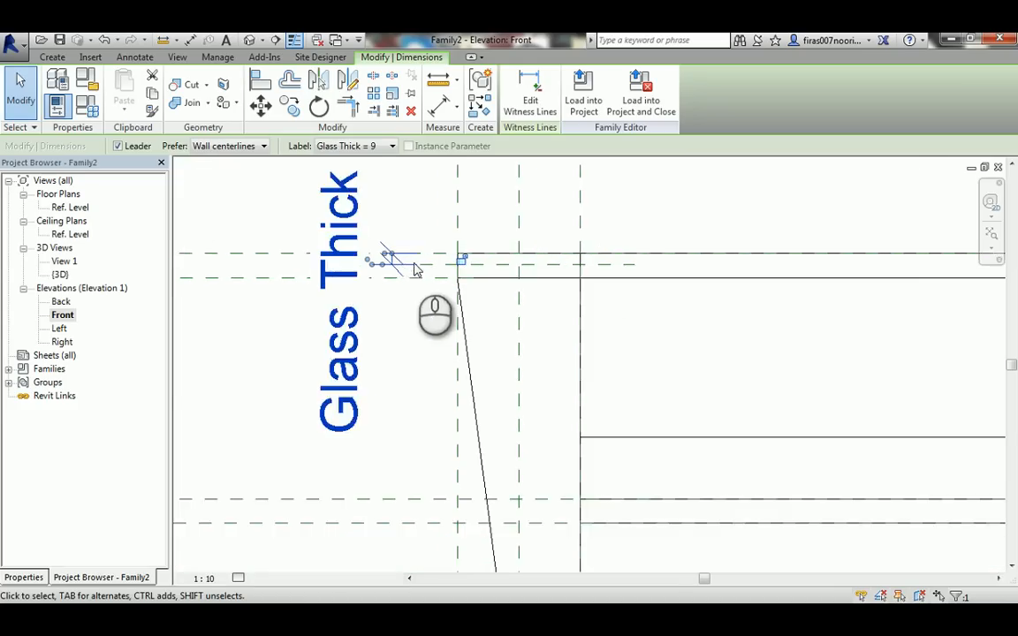
pyautogui.scroll(-2, 416, 270)
pyautogui.click(590, 387)
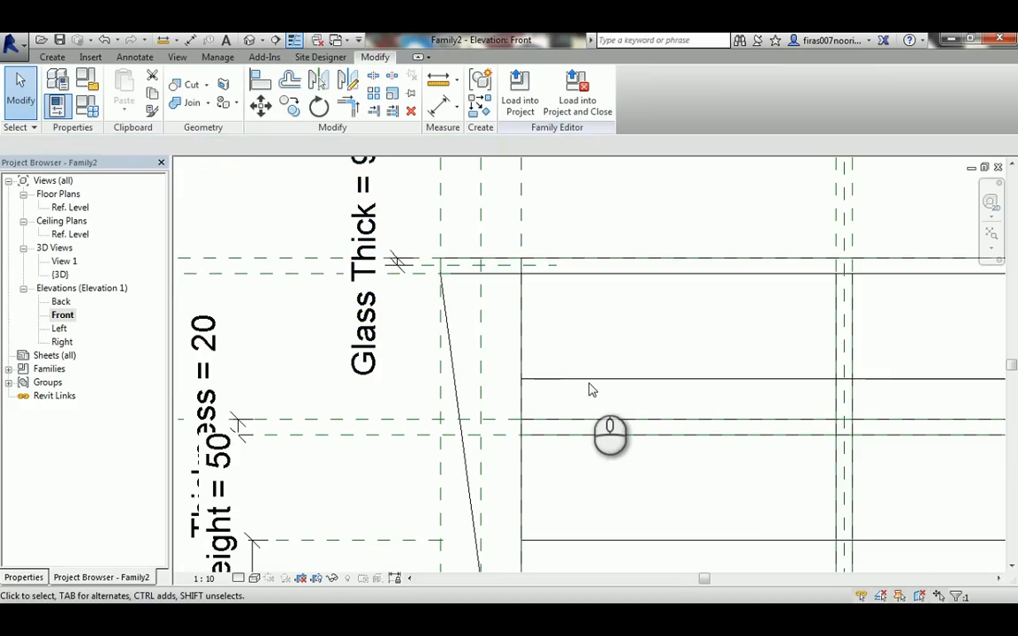
# Stretch the glass extrusion to fit between the tabletop's upper plane and the Glass Thick reference plane, locking both faces.
pyautogui.click(482, 326)
pyautogui.scroll(-1, 482, 326)
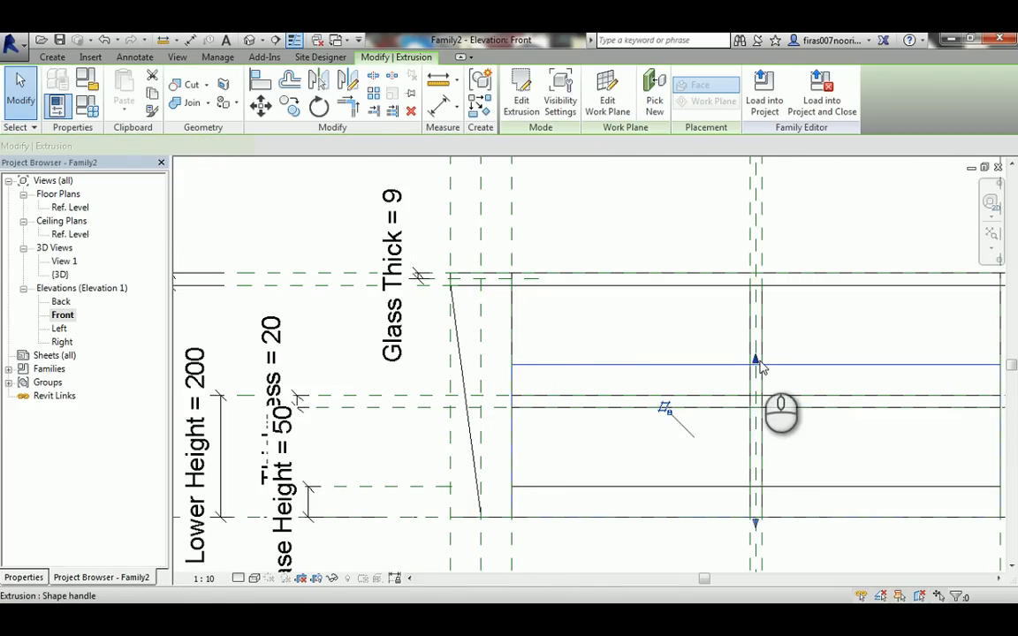
pyautogui.moveTo(761, 367); pyautogui.dragTo(340, 279)
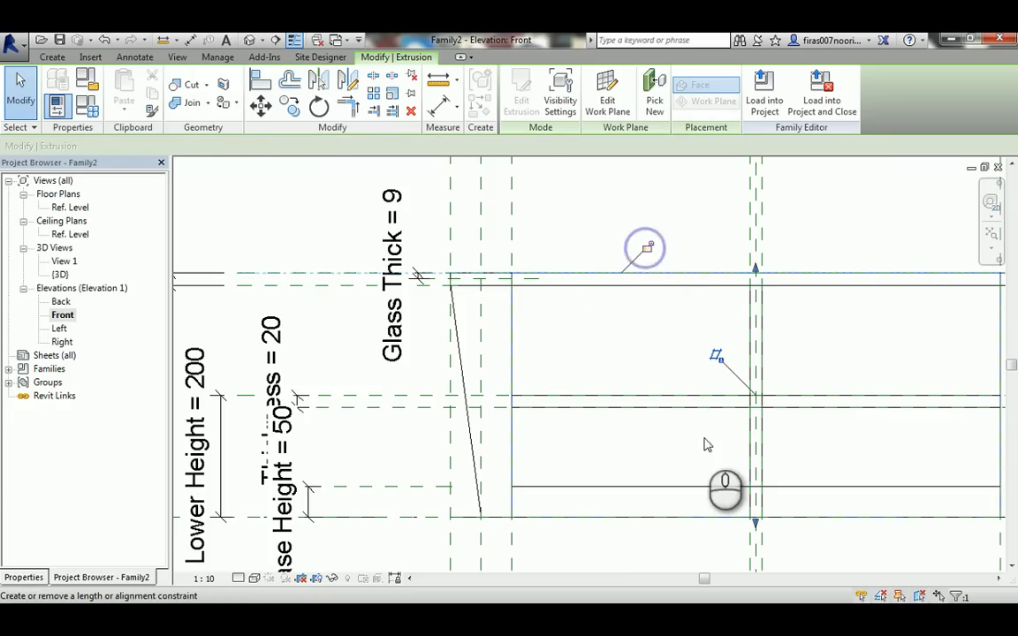
pyautogui.moveTo(755, 523); pyautogui.dragTo(531, 281)
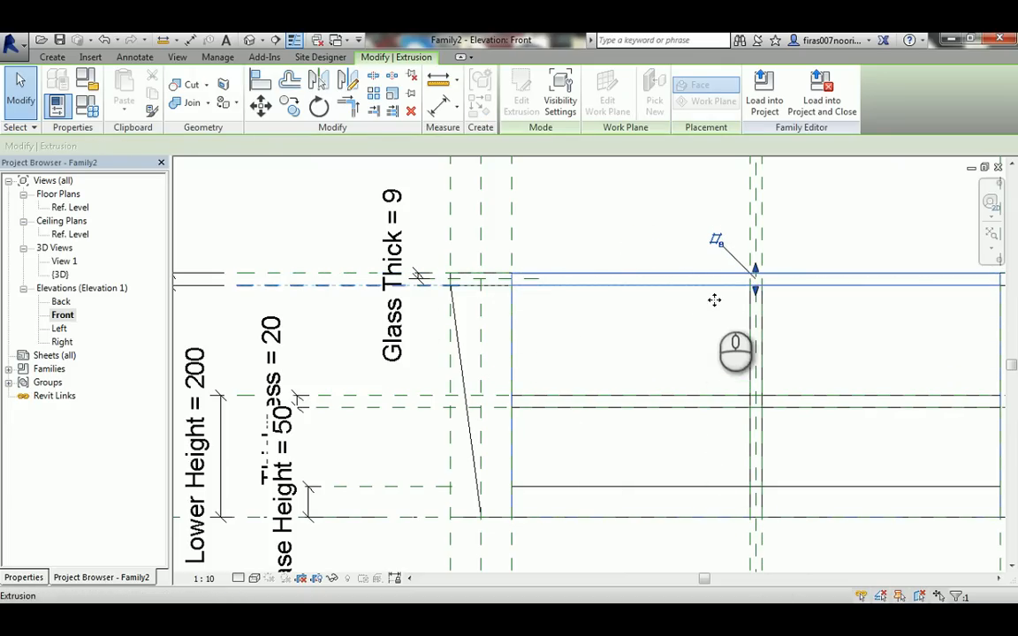
pyautogui.scroll(1, 745, 298)
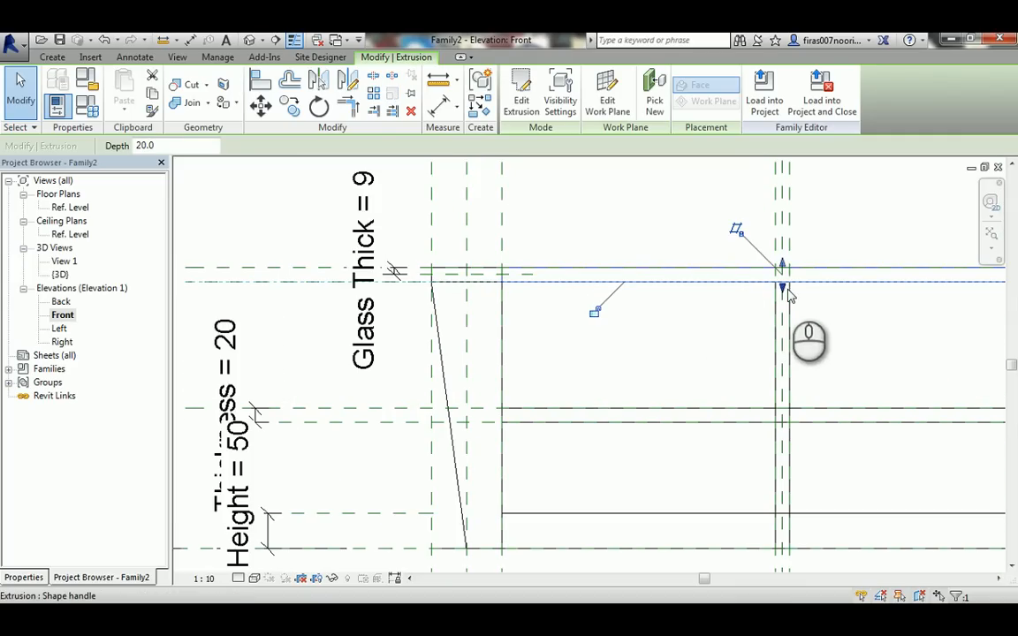
pyautogui.moveTo(781, 285); pyautogui.dragTo(532, 278)
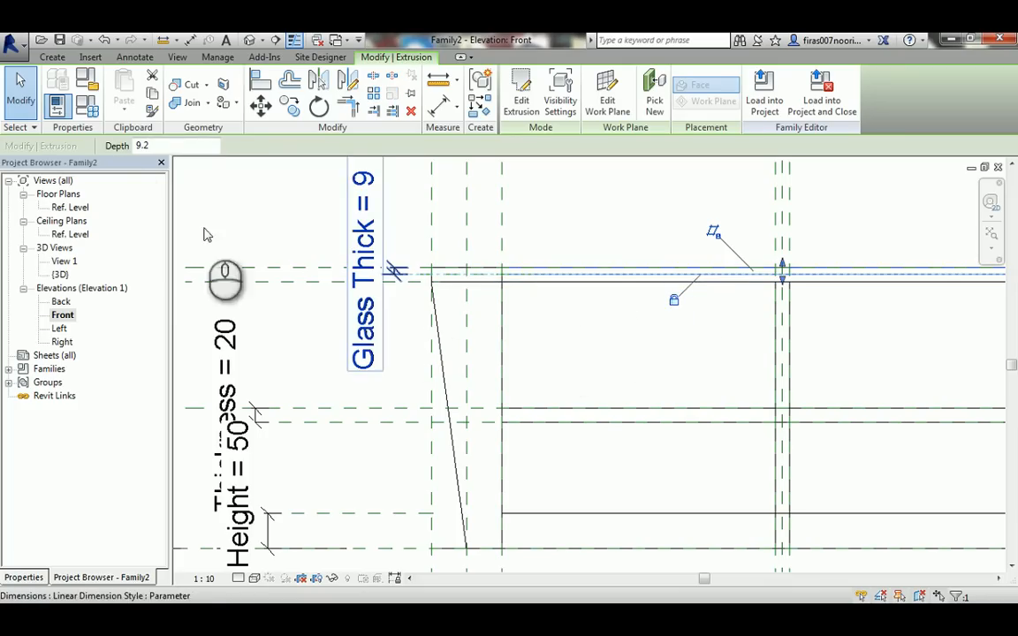
# Set the Glass Thick parameter to 10 in the family types.
pyautogui.click(85, 104)
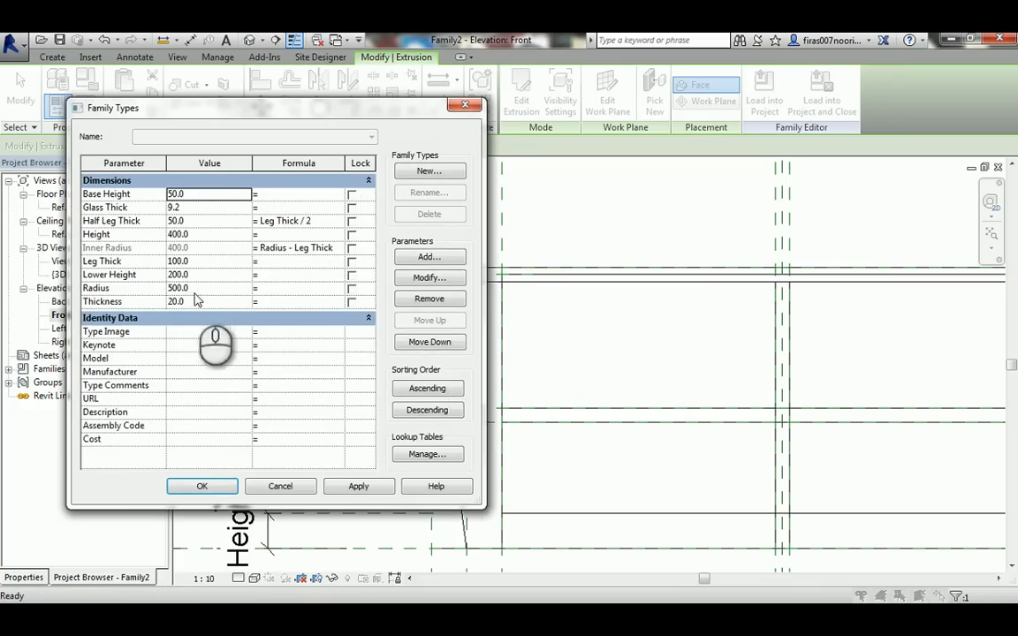
pyautogui.click(197, 206)
pyautogui.write('1')
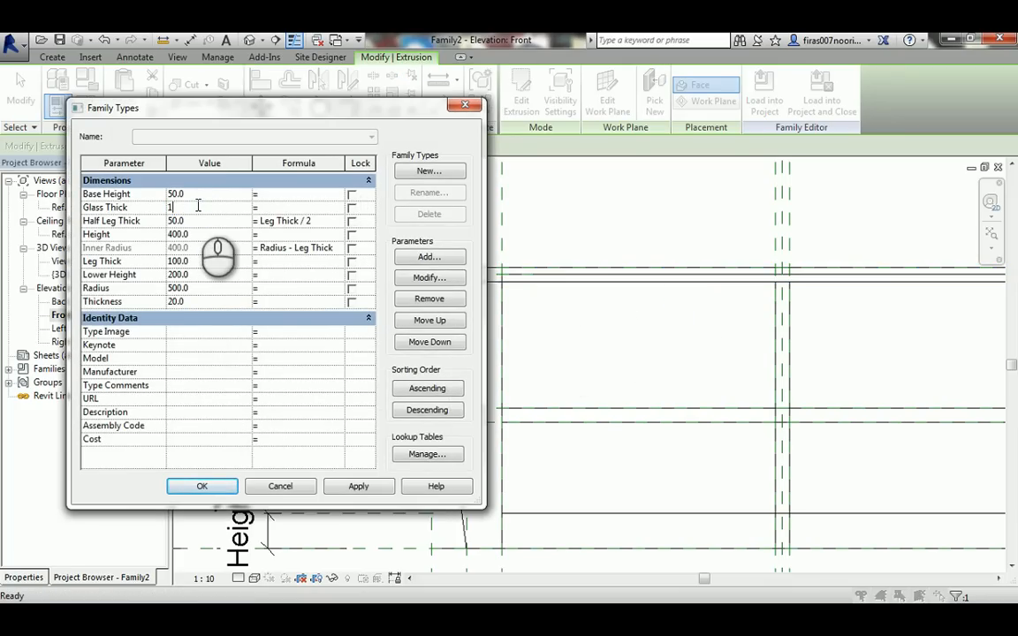
pyautogui.write('0')
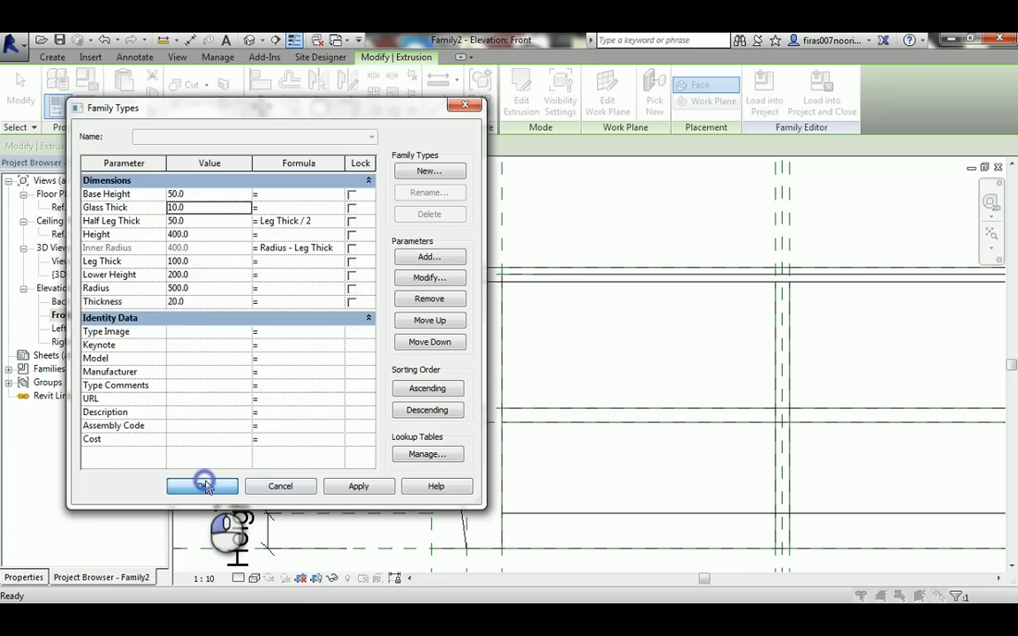
pyautogui.click(205, 488)
pyautogui.click(470, 306)
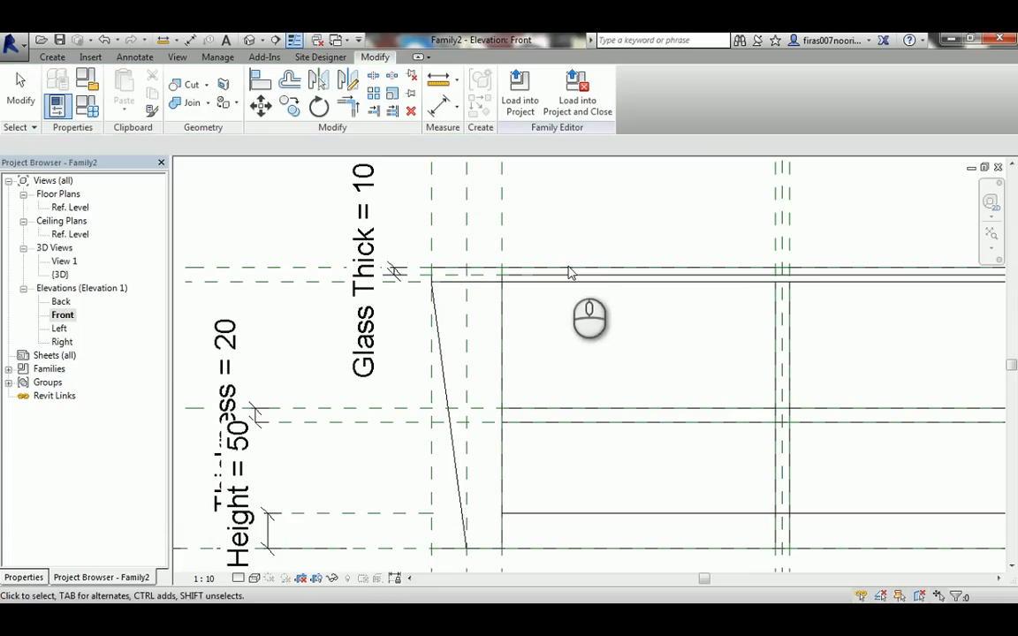
# In the 3D view, assign the Glass material to the round inset extrusion inside the tabletop ring.
pyautogui.click(249, 39)
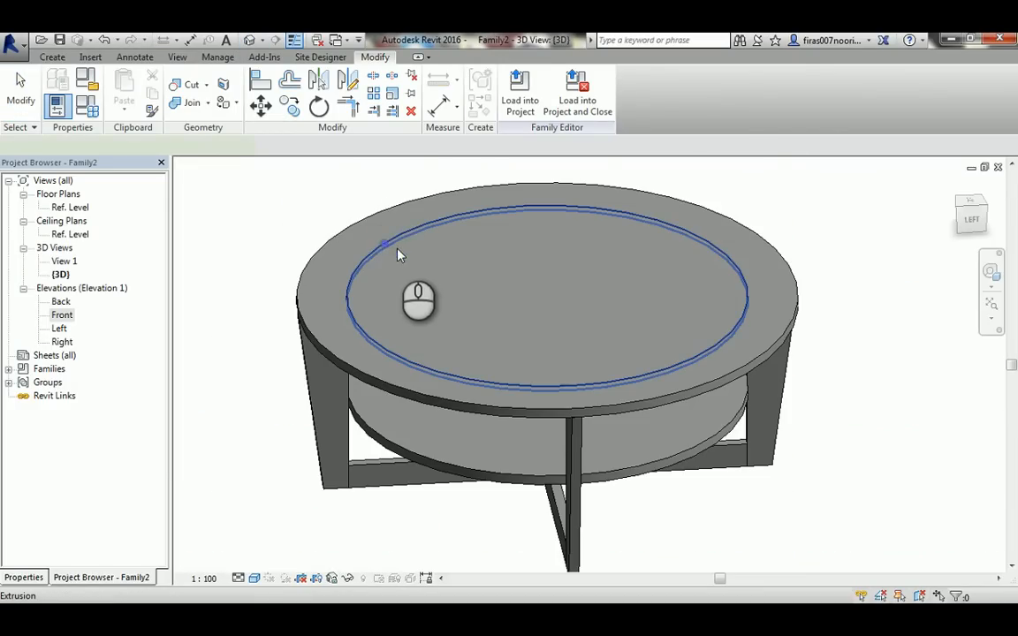
pyautogui.click(387, 241)
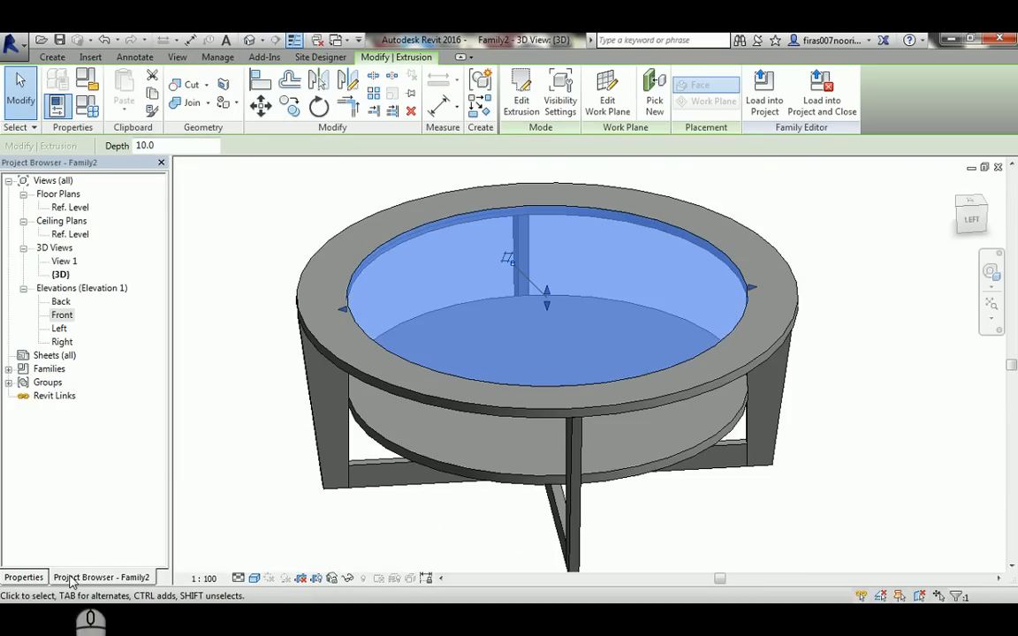
pyautogui.click(24, 577)
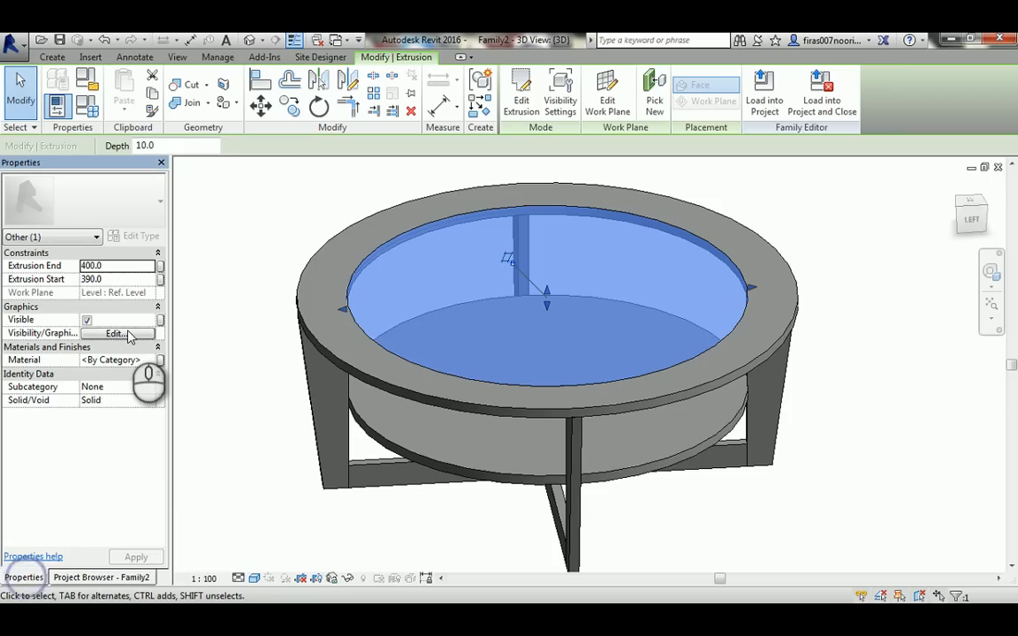
pyautogui.click(148, 362)
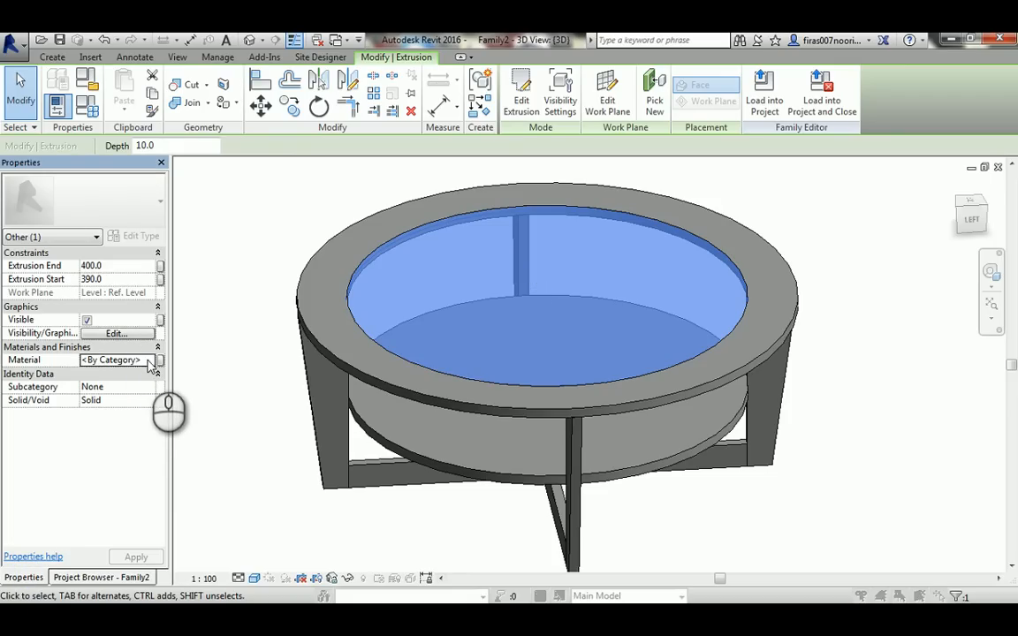
pyautogui.click(158, 360)
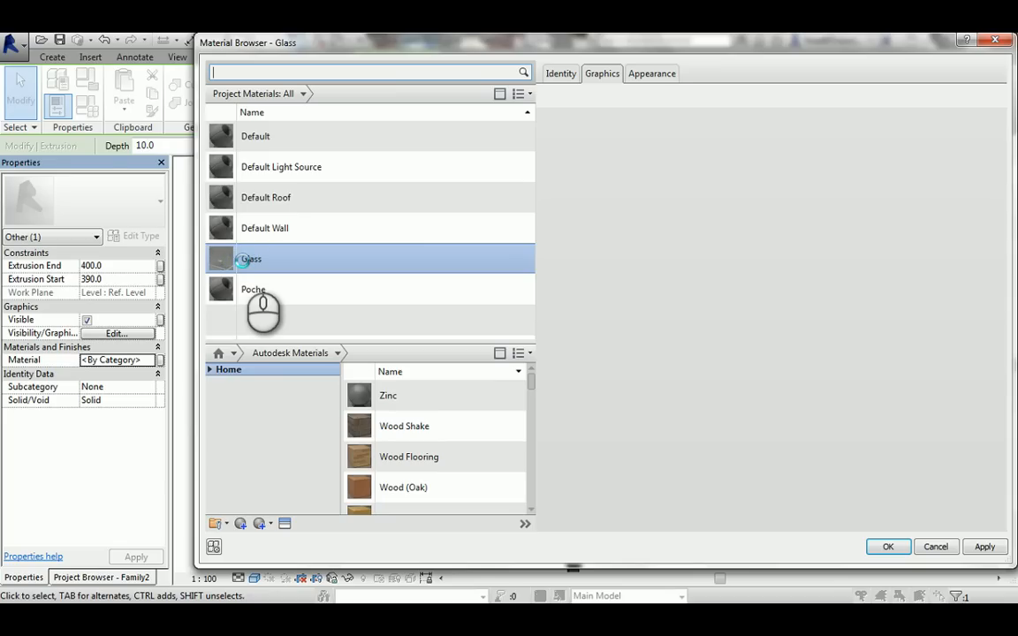
pyautogui.doubleClick(247, 259)
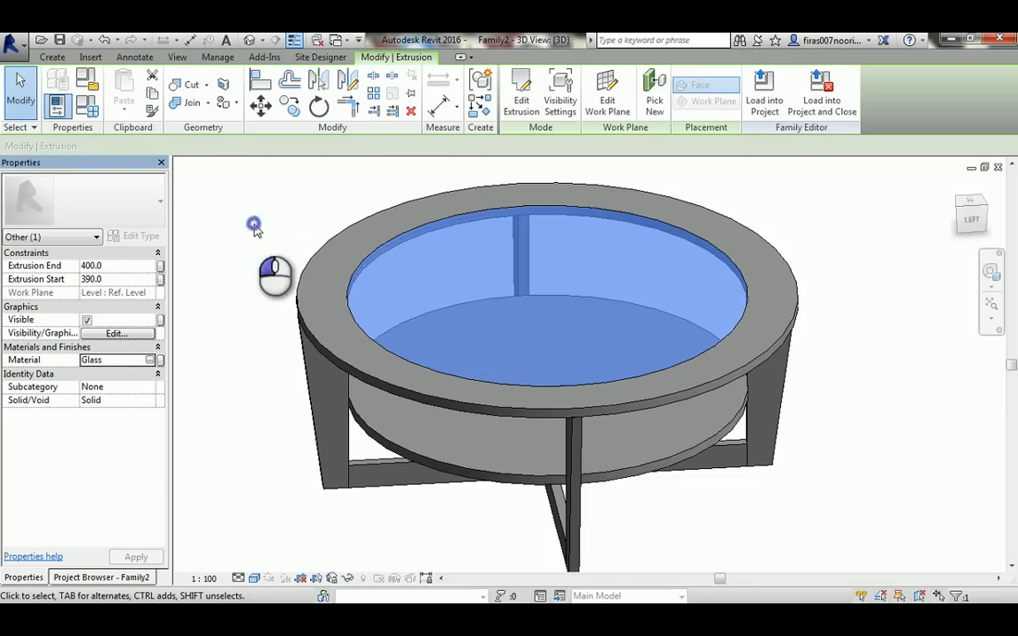
pyautogui.click(254, 227)
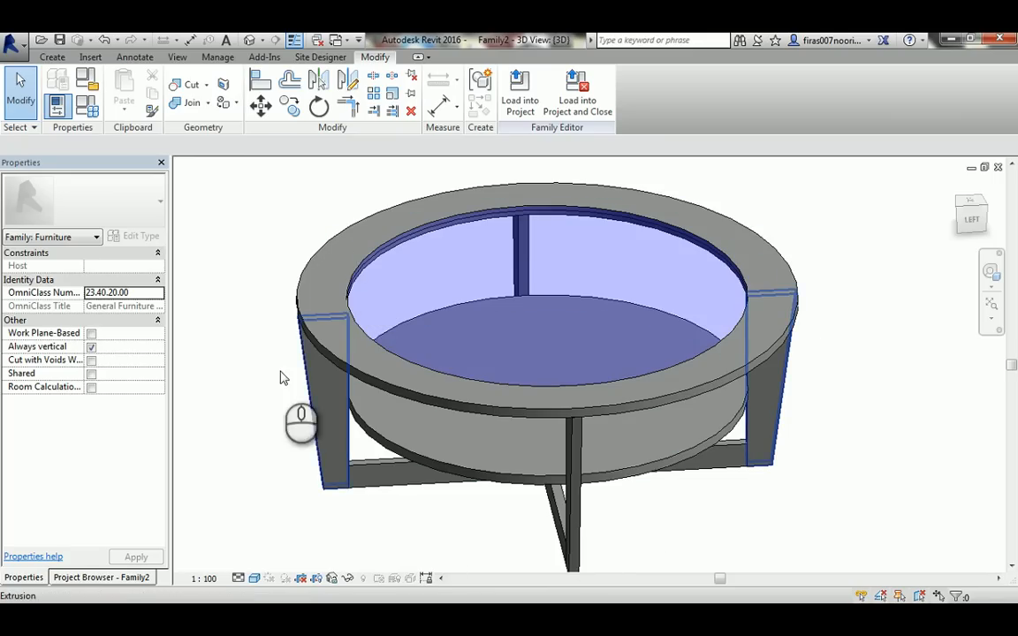
# Flex the table family by applying a Radius of 550 and a Leg Thick of 200.
pyautogui.click(92, 107)
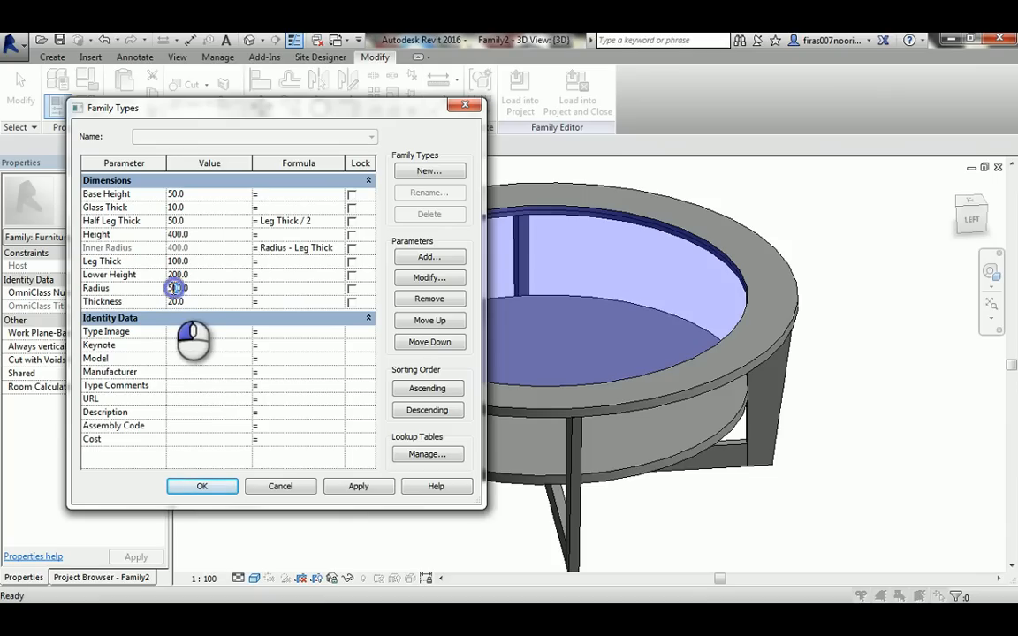
pyautogui.write('550')
pyautogui.click(337, 489)
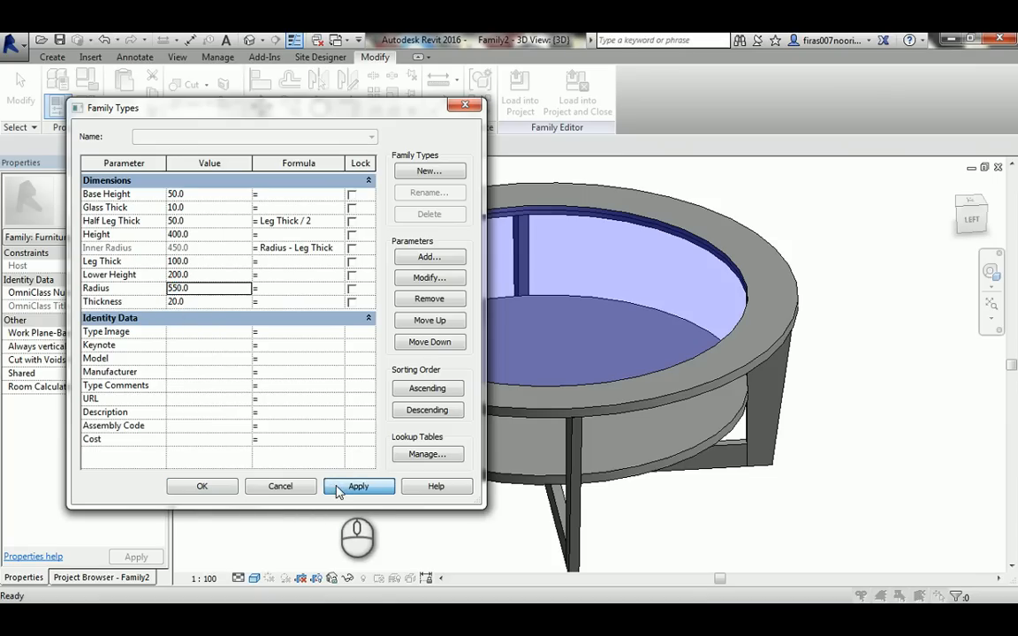
pyautogui.click(170, 262)
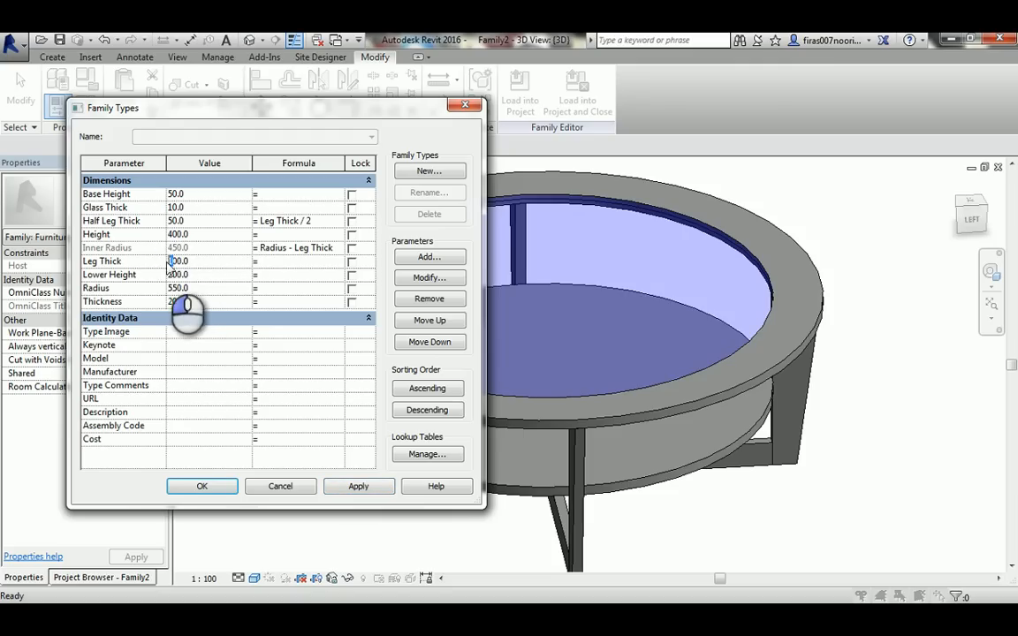
pyautogui.write('200')
pyautogui.click(345, 489)
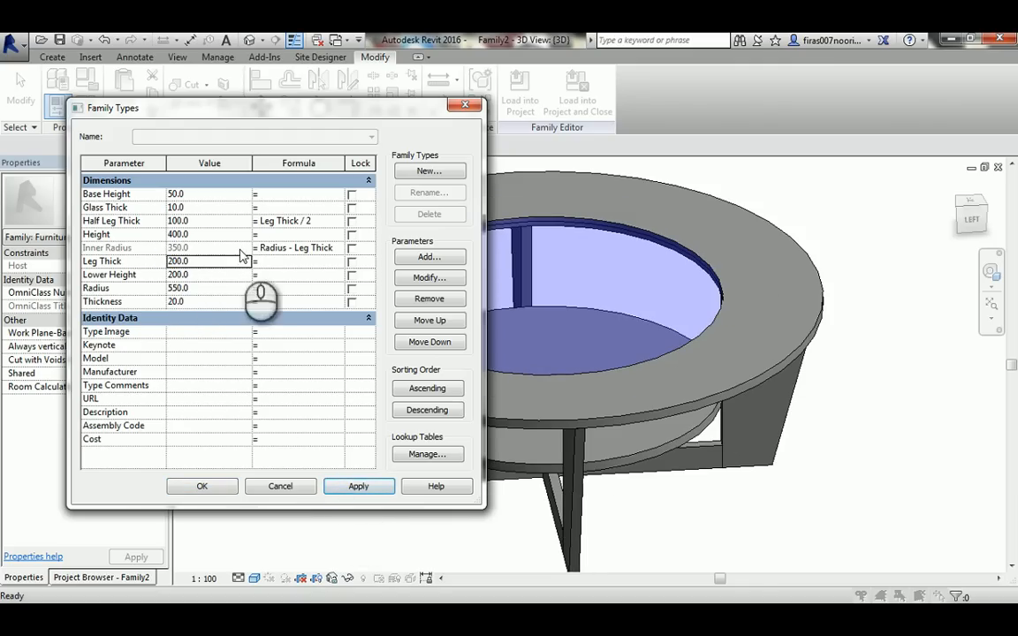
# Set Leg Thick to 100 and Radius to 600 in the family types.
pyautogui.click(171, 262)
pyautogui.write('1')
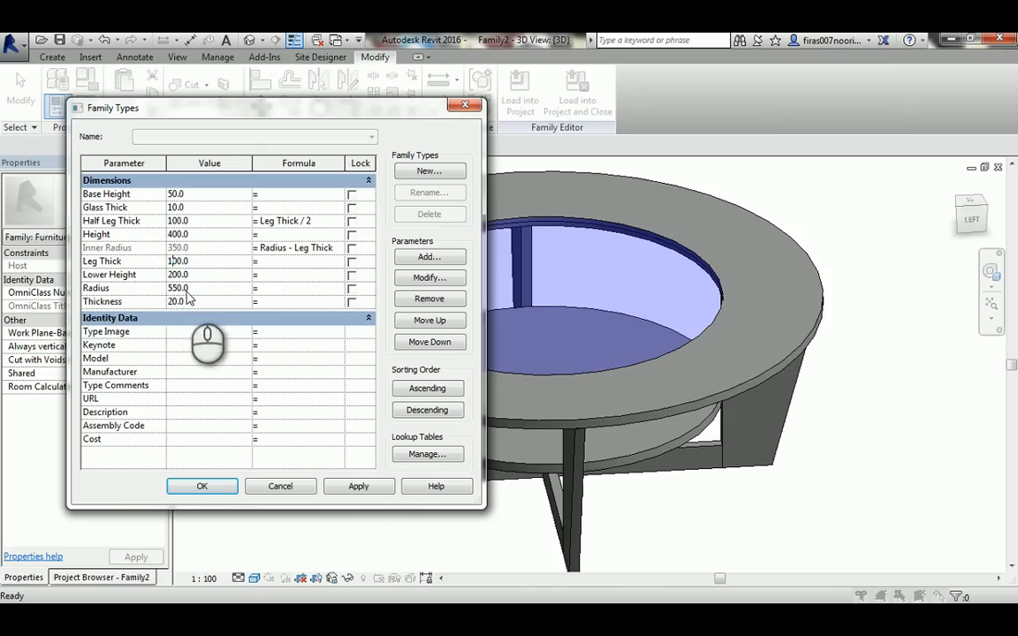
pyautogui.click(174, 289)
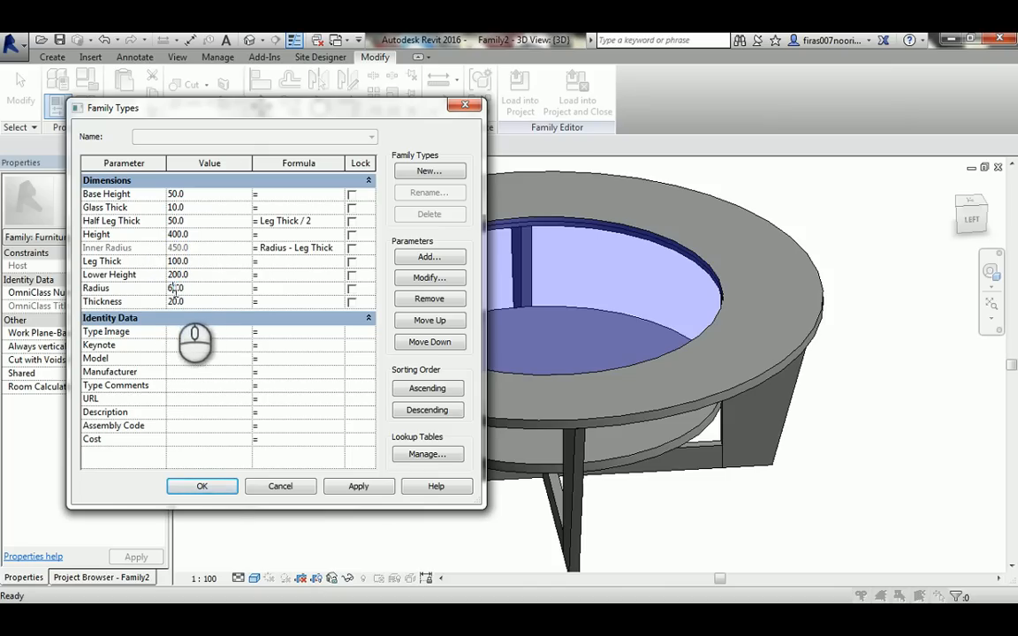
pyautogui.write('600')
pyautogui.click(300, 370)
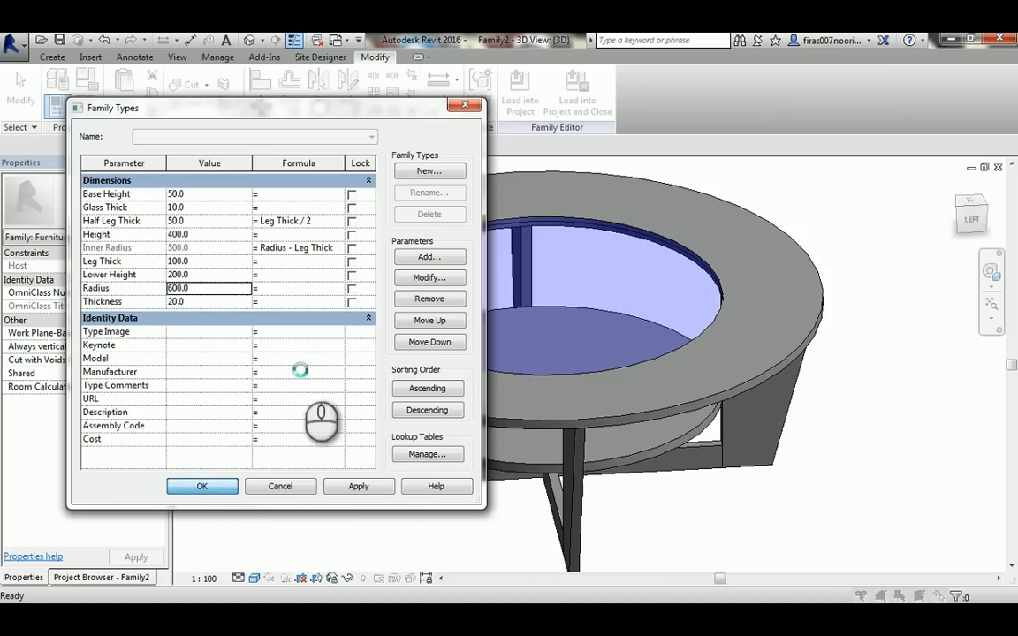
pyautogui.press('Return')
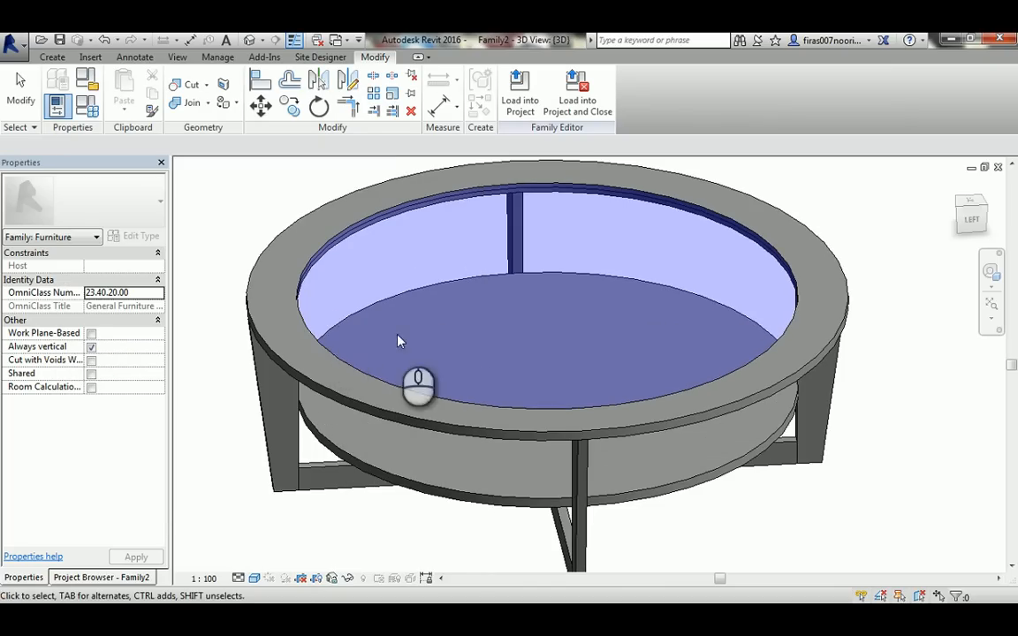
# Create a family type named 800R_400H and set its Radius to 800.
pyautogui.keyDown('shift'); pyautogui.moveTo(400, 341); pyautogui.dragTo(554, 326, button='middle'); pyautogui.keyUp('shift')
pyautogui.click(87, 106)
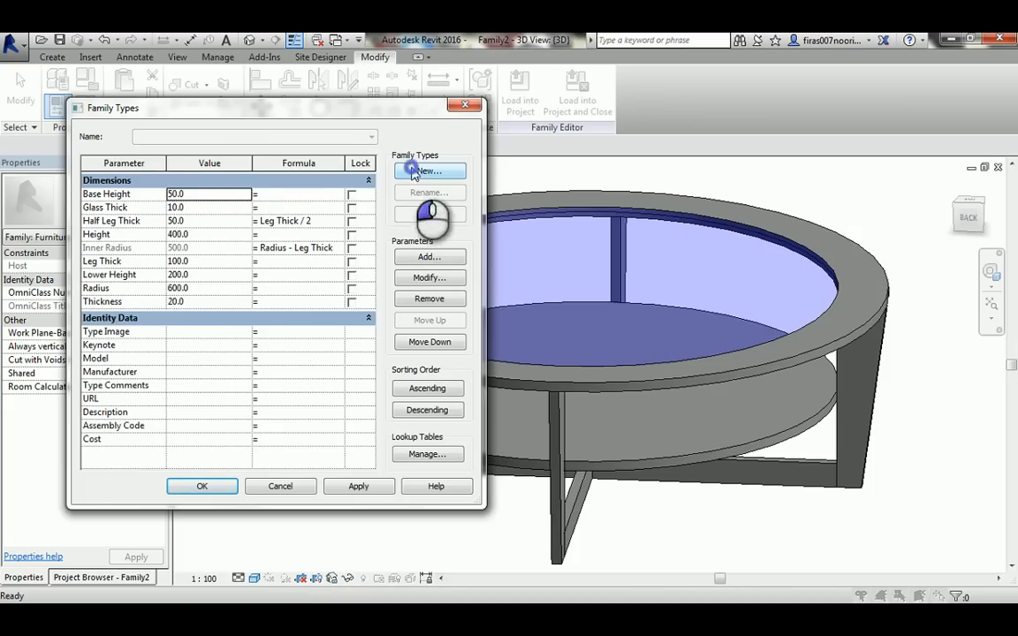
pyautogui.click(424, 170)
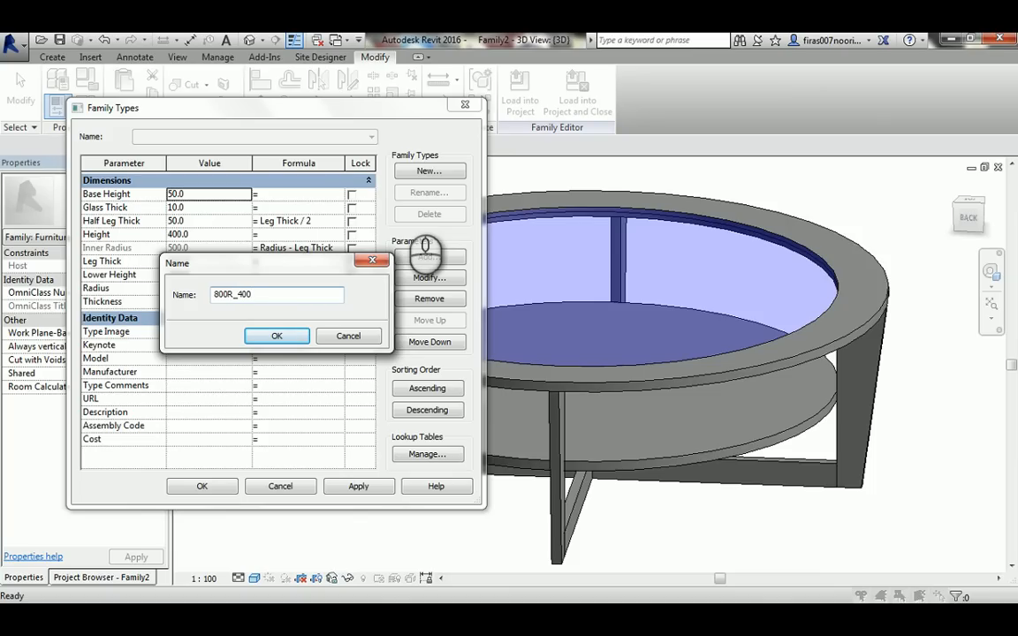
pyautogui.click(277, 336)
pyautogui.click(202, 289)
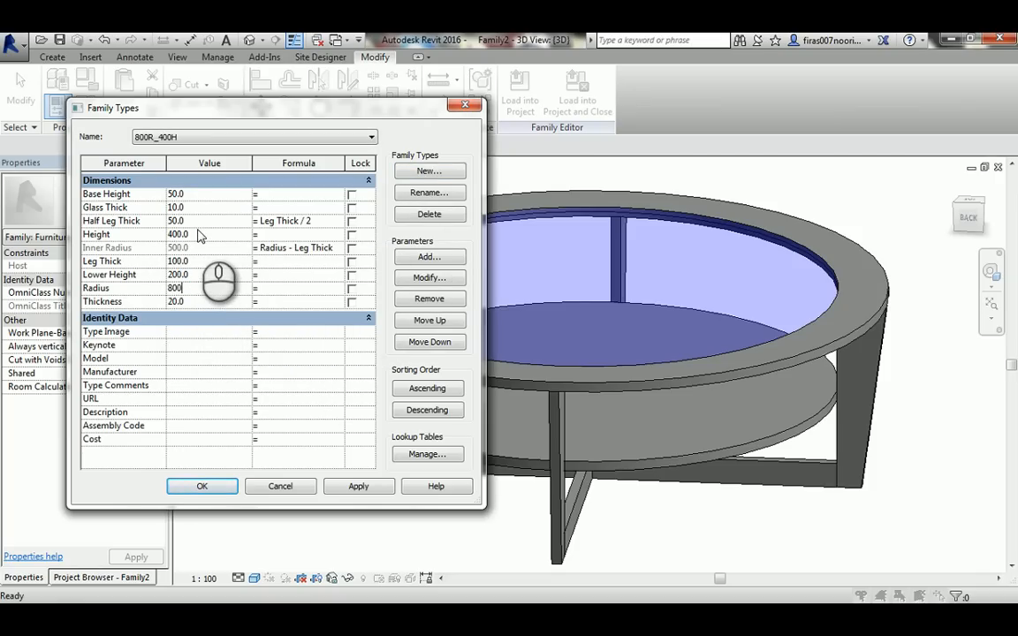
pyautogui.click(360, 487)
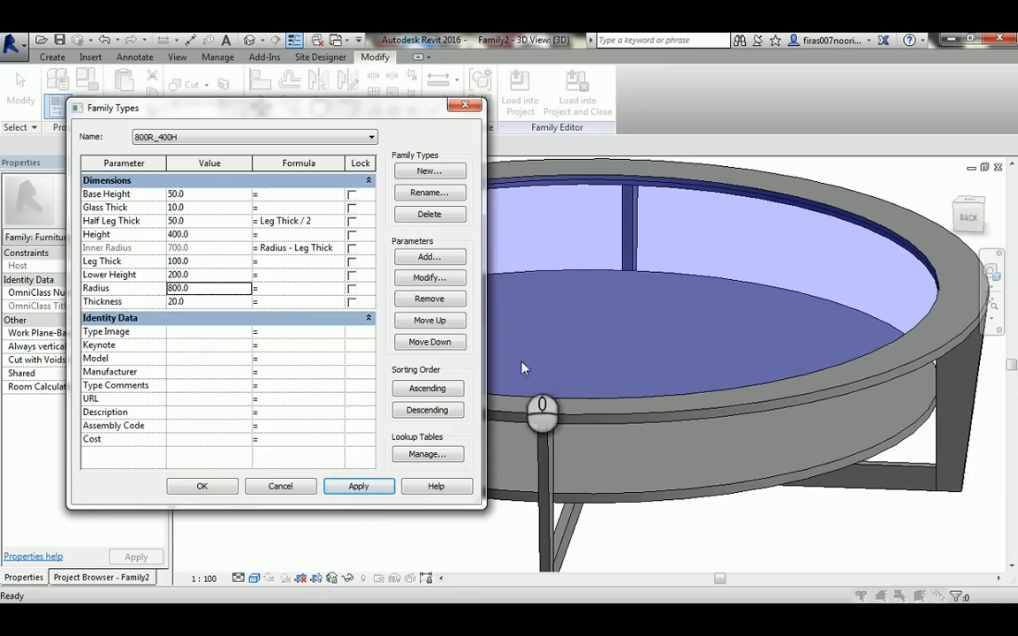
pyautogui.click(202, 484)
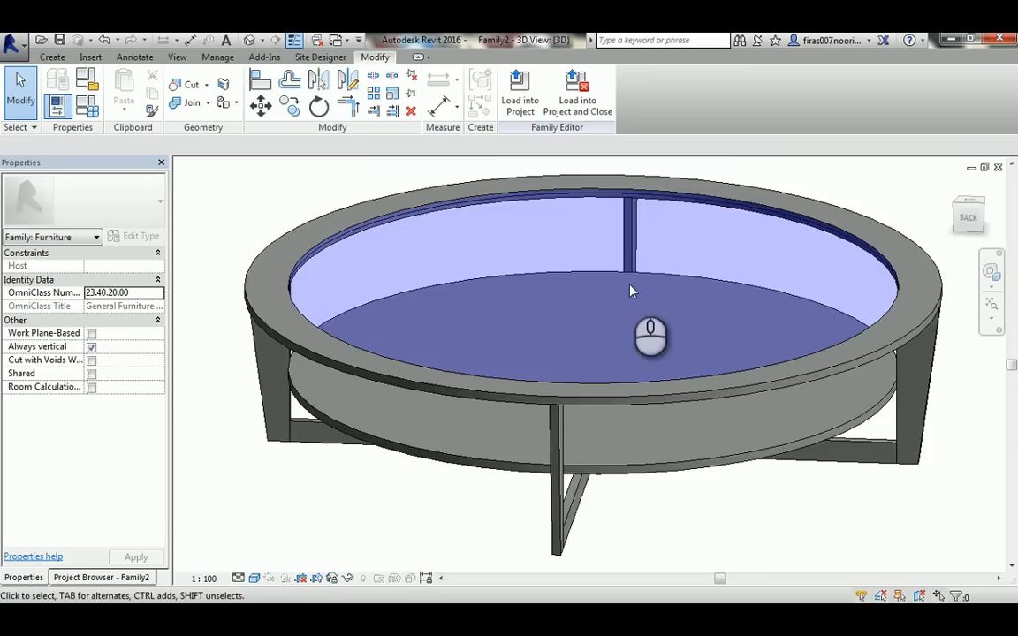
# Add another family type named 400R_650.
pyautogui.keyDown('shift'); pyautogui.moveTo(632, 289); pyautogui.dragTo(660, 342, button='middle'); pyautogui.keyUp('shift')
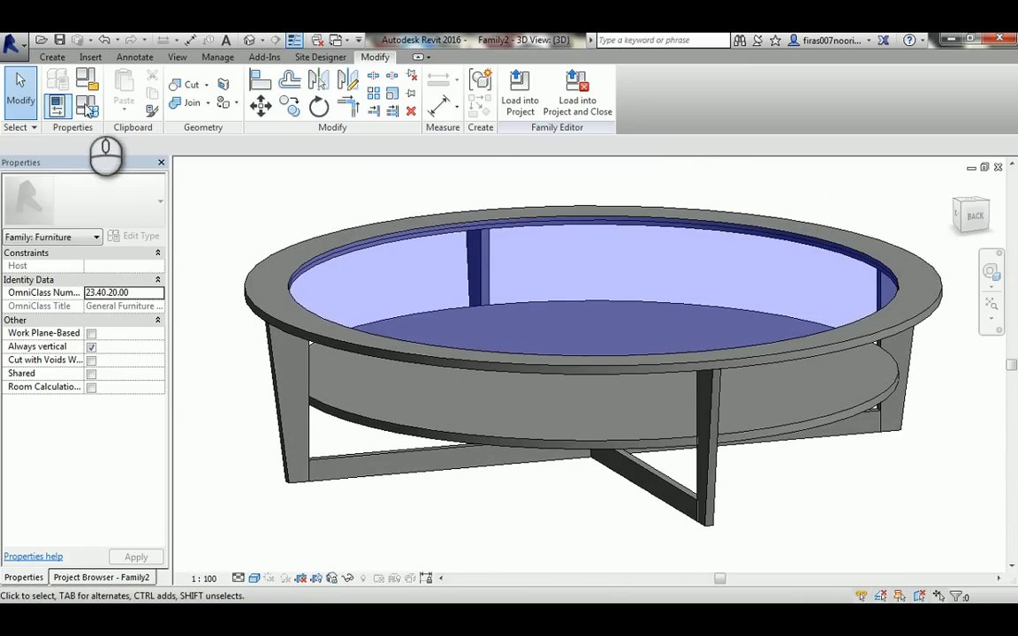
pyautogui.click(87, 105)
pyautogui.click(427, 172)
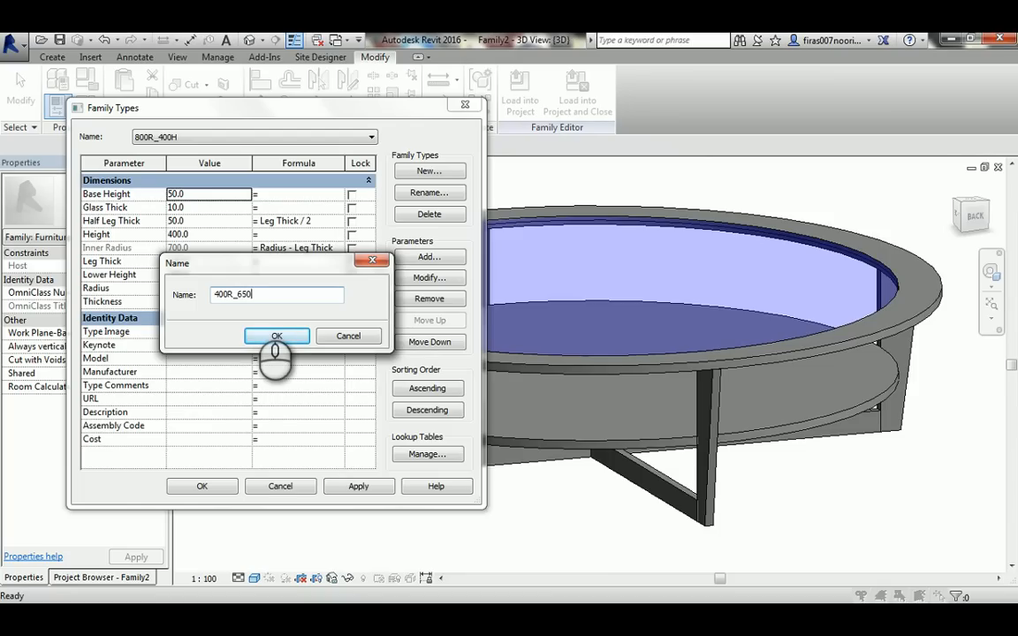
pyautogui.click(274, 337)
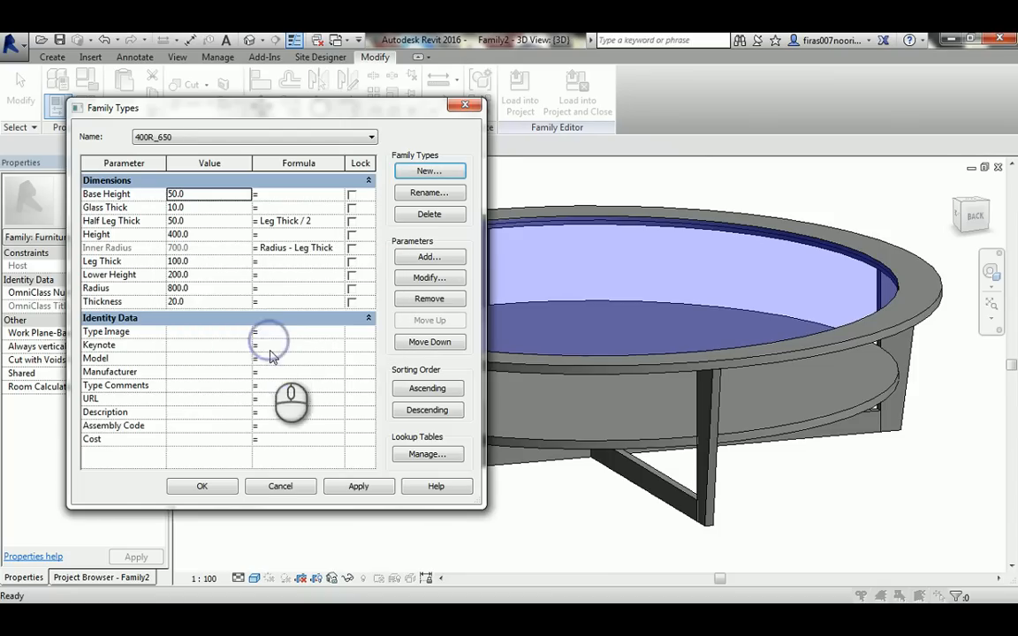
# For type 400R_650, set Radius to 400, Height to 650 and Lower Height to 300, and apply them to the table.
pyautogui.click(205, 289)
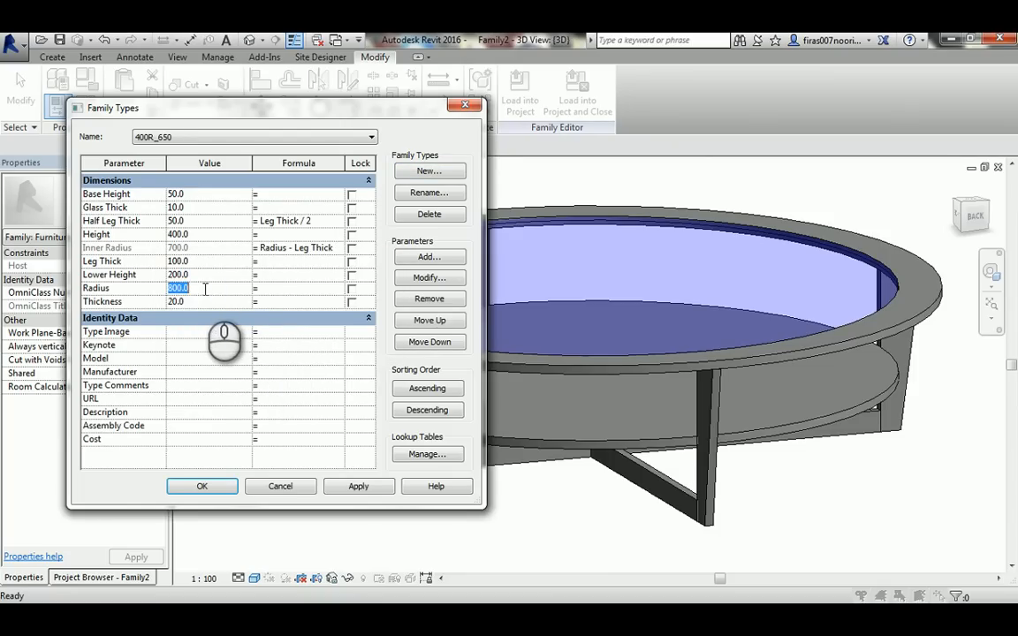
pyautogui.write('400')
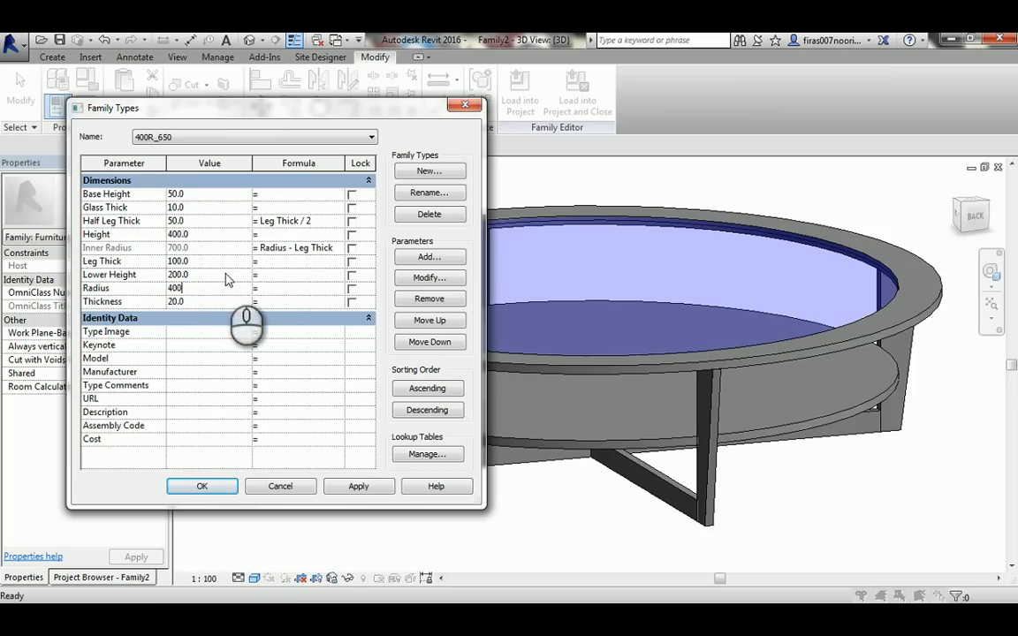
pyautogui.click(205, 234)
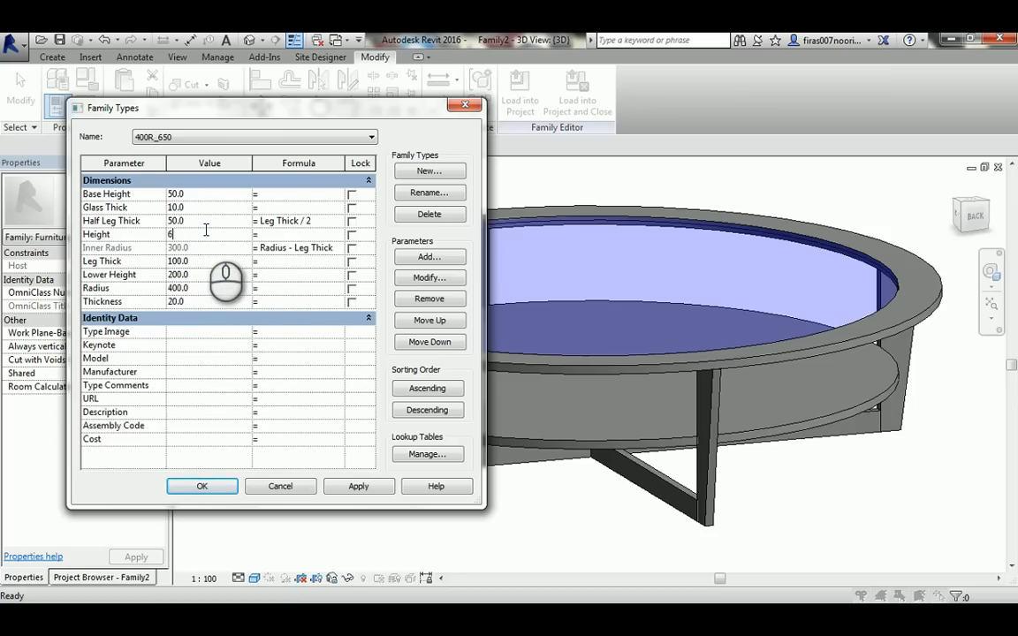
pyautogui.click(175, 275)
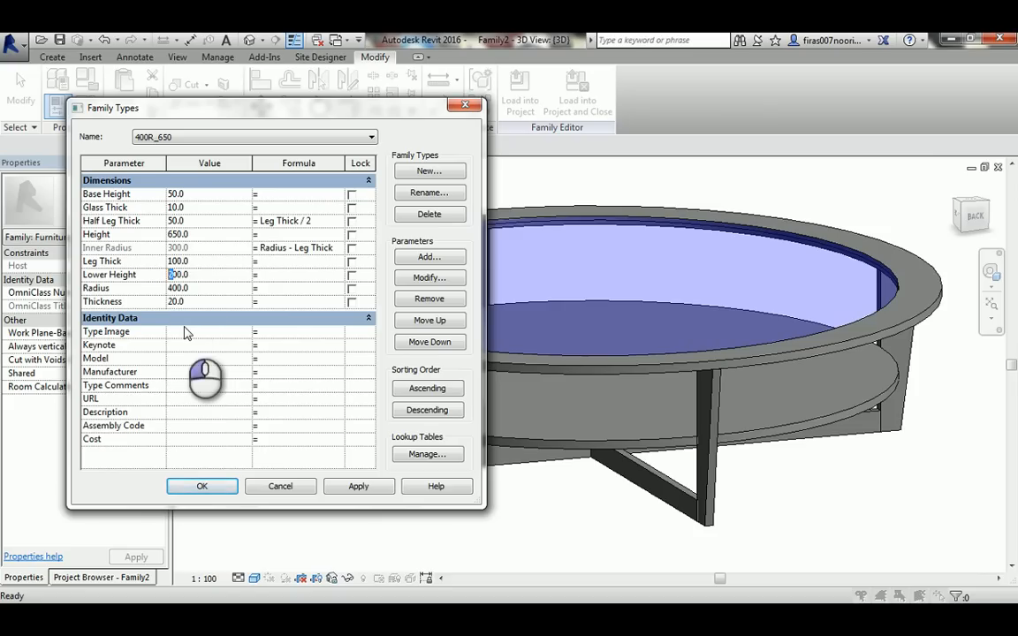
pyautogui.write('3')
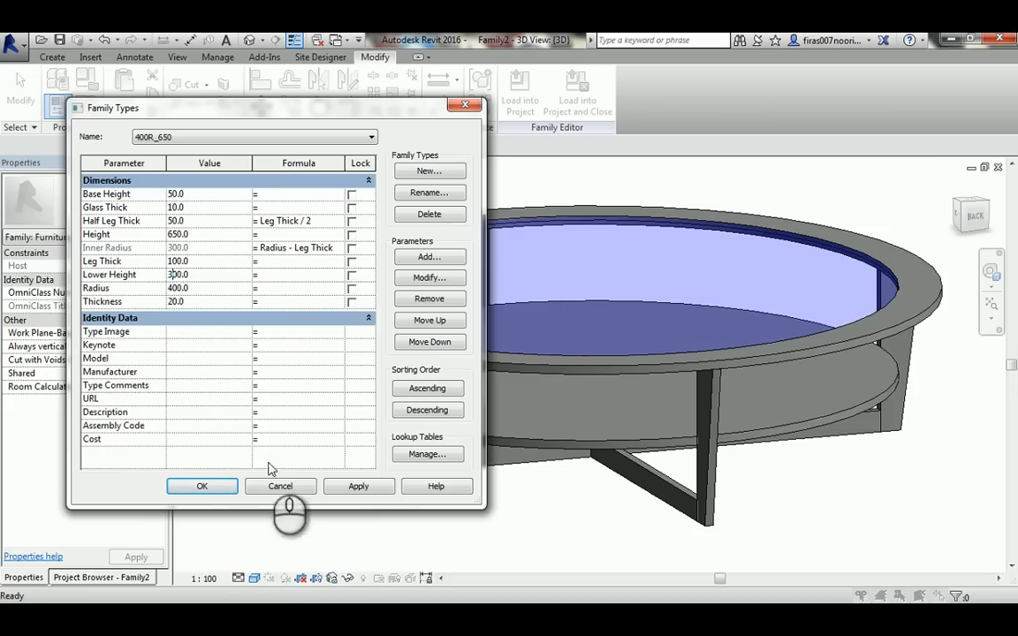
pyautogui.click(359, 486)
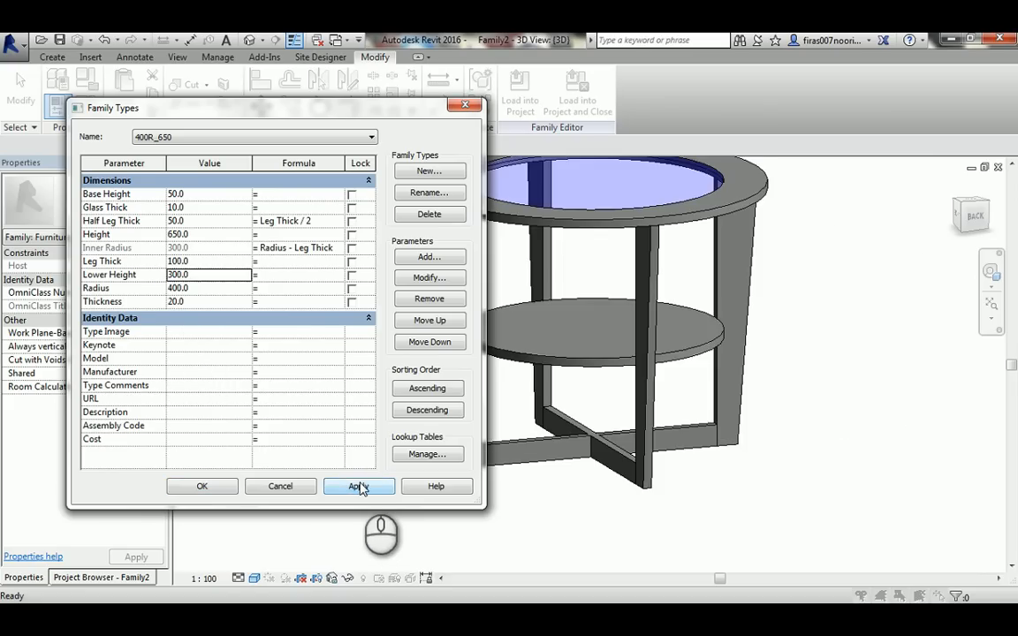
pyautogui.click(202, 486)
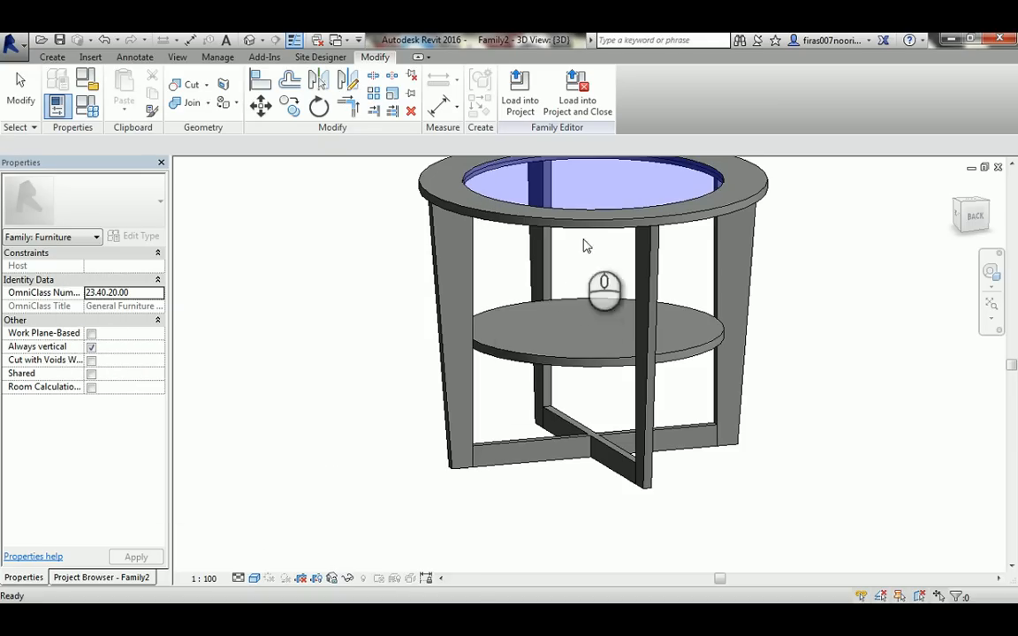
pyautogui.click(584, 240)
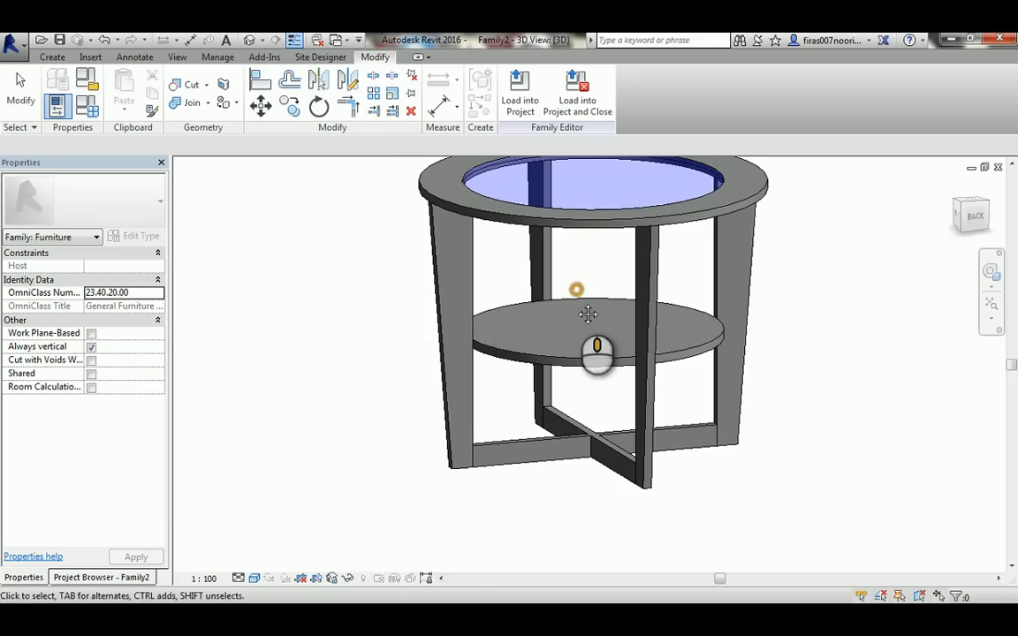
# Create a new project from the Construction Template.
pyautogui.moveTo(586, 313); pyautogui.dragTo(600, 347, button='middle')
pyautogui.keyDown('shift'); pyautogui.moveTo(580, 305); pyautogui.dragTo(683, 331, button='middle'); pyautogui.keyUp('shift')
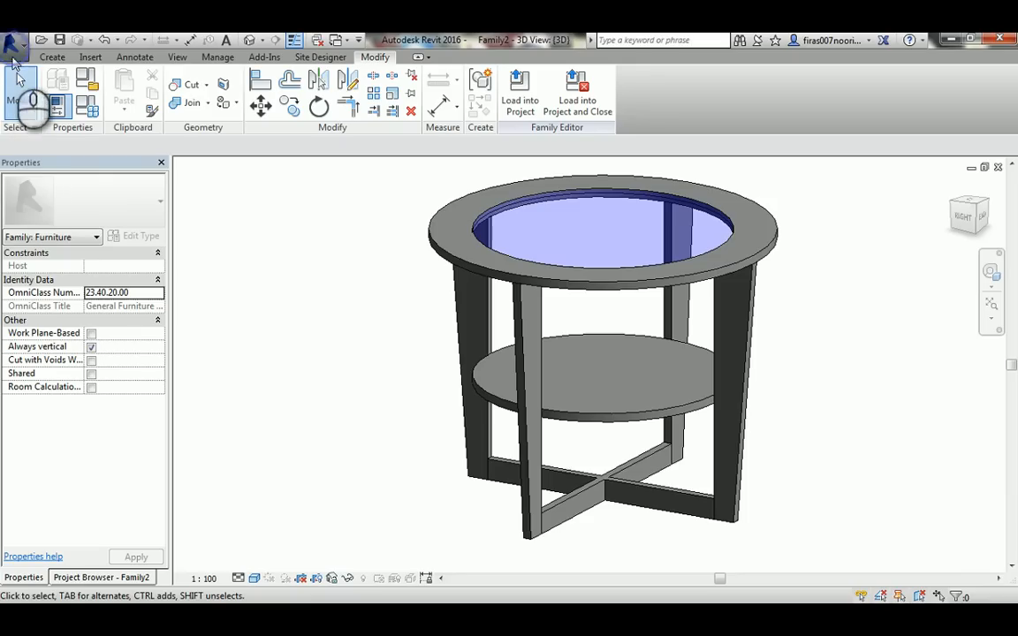
pyautogui.click(13, 42)
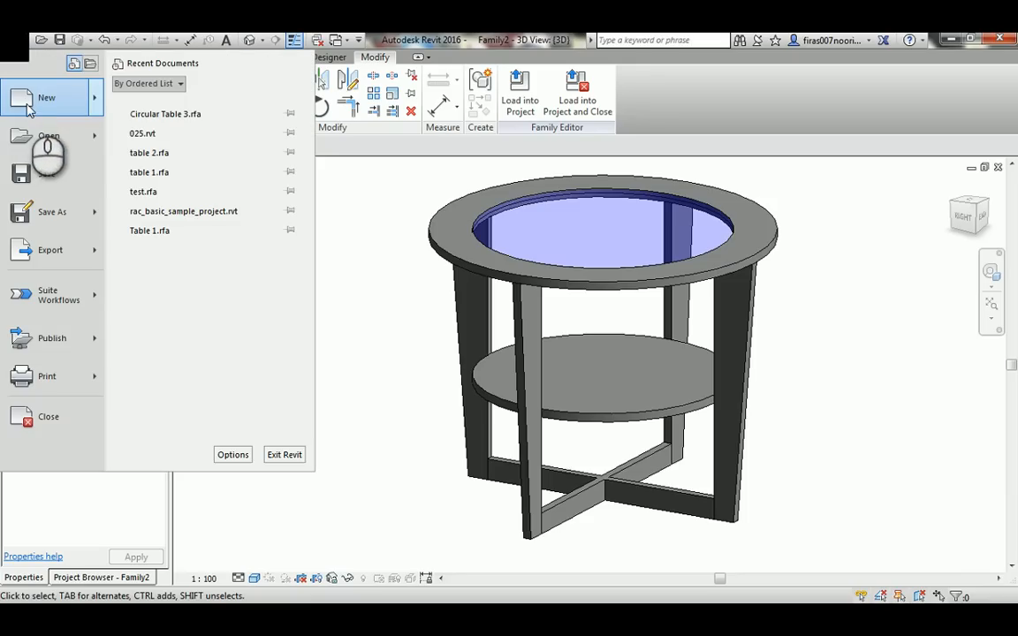
pyautogui.press('Escape')
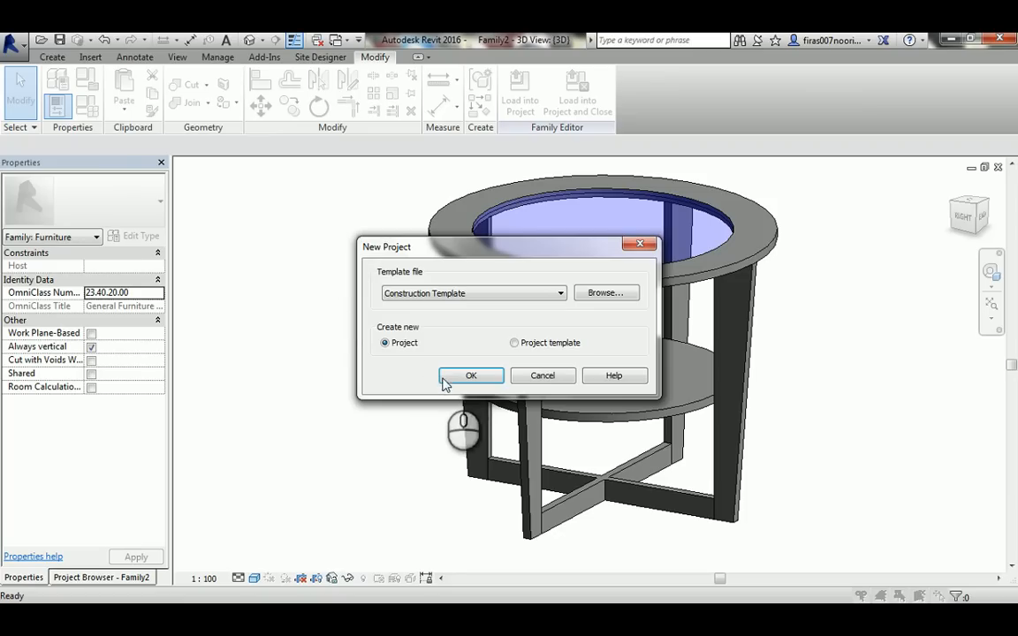
pyautogui.click(443, 379)
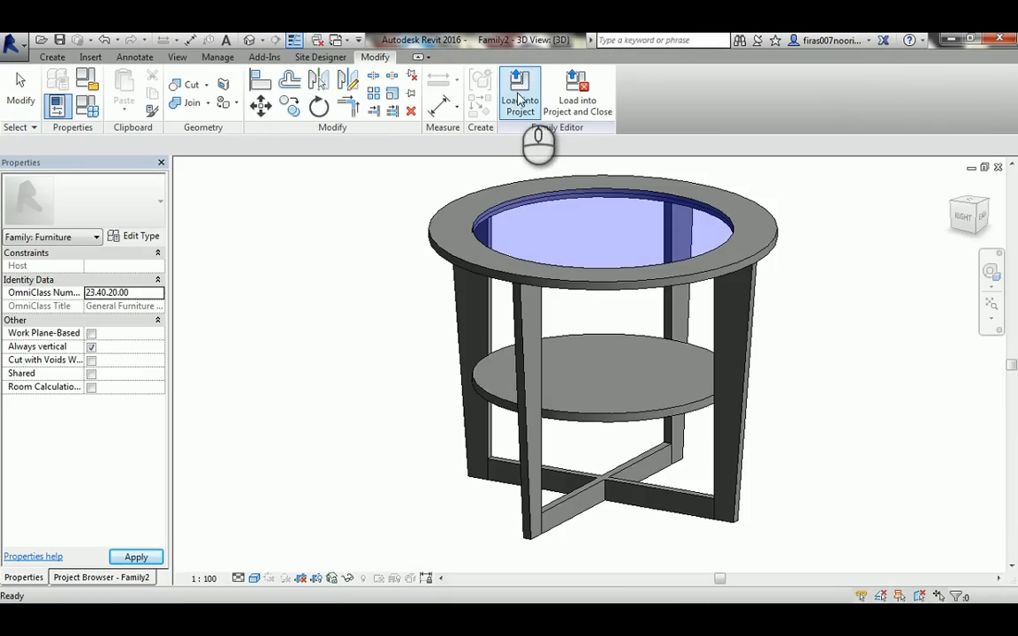
# Load the table family into the new project and place two aligned 800R_400H instances side by side on Level 1.
pyautogui.click(520, 97)
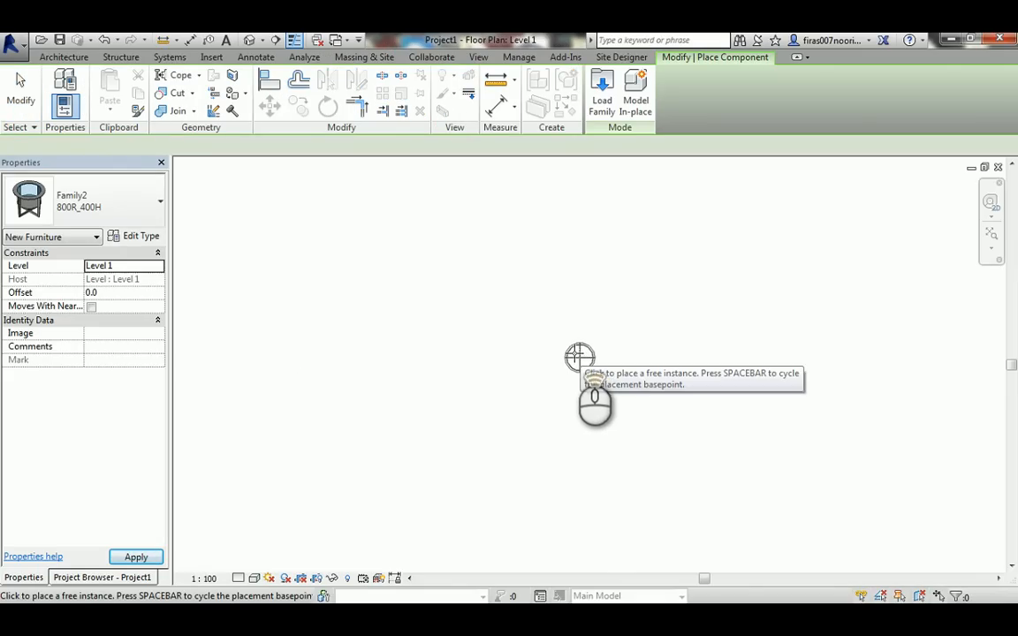
pyautogui.click(504, 327)
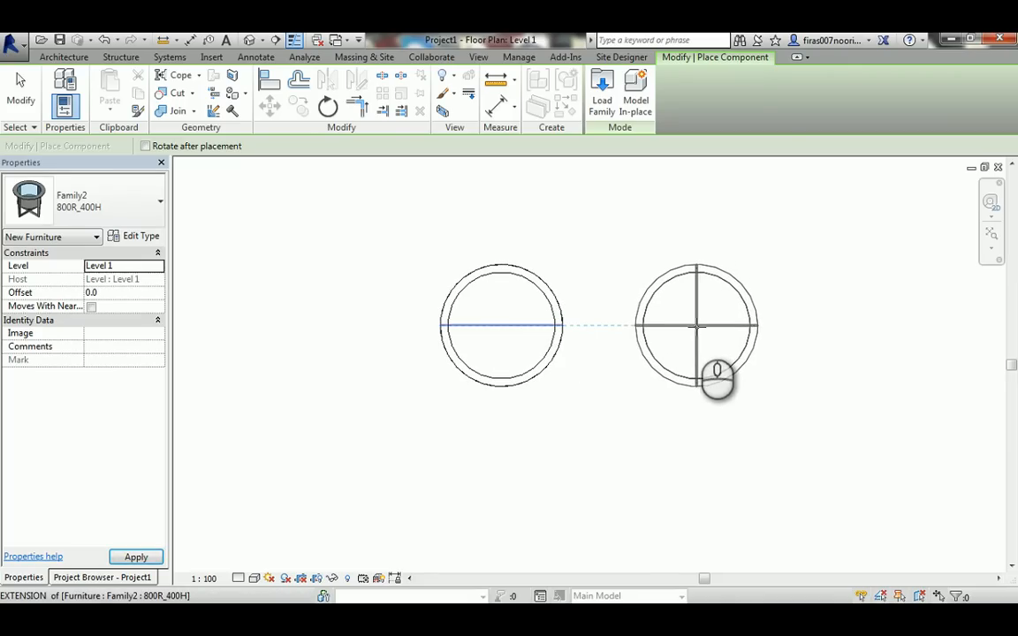
pyautogui.click(696, 325)
# Open the default 3D view and change the first placed table to type 400R_650.
pyautogui.click(250, 40)
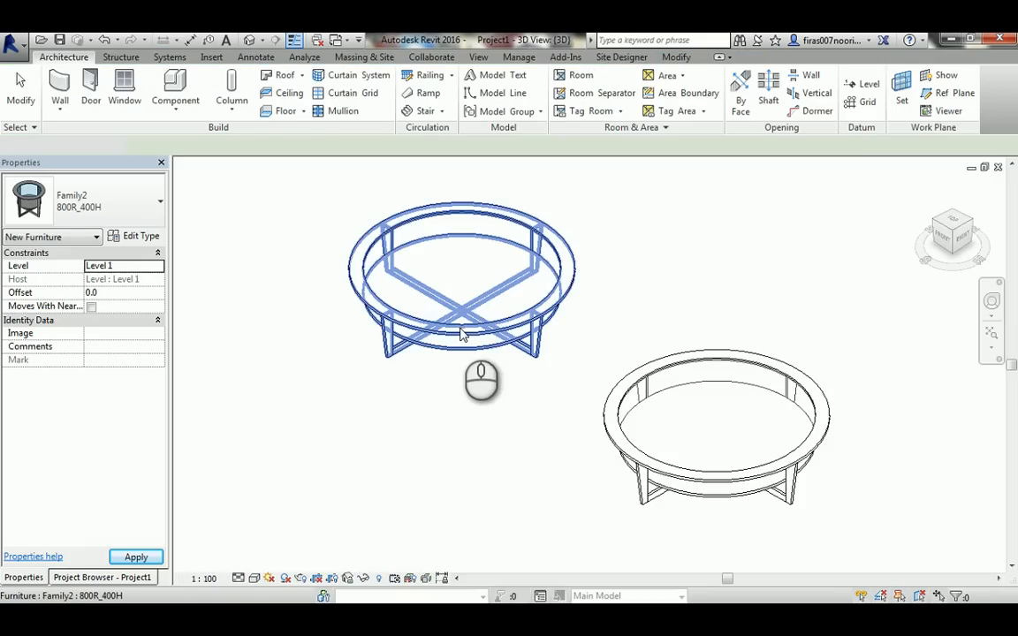
pyautogui.click(461, 332)
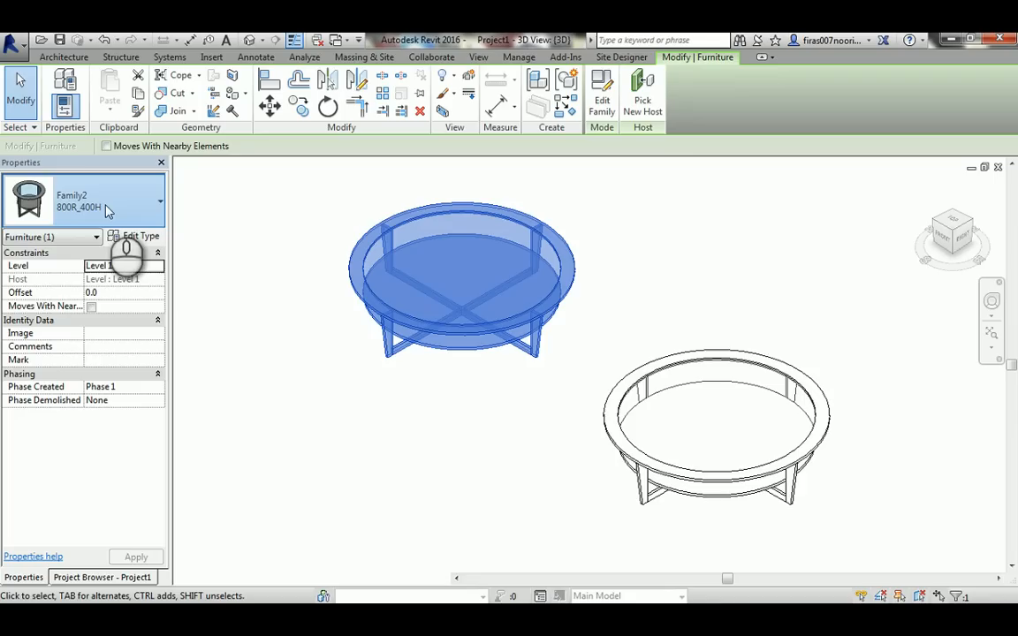
pyautogui.click(104, 209)
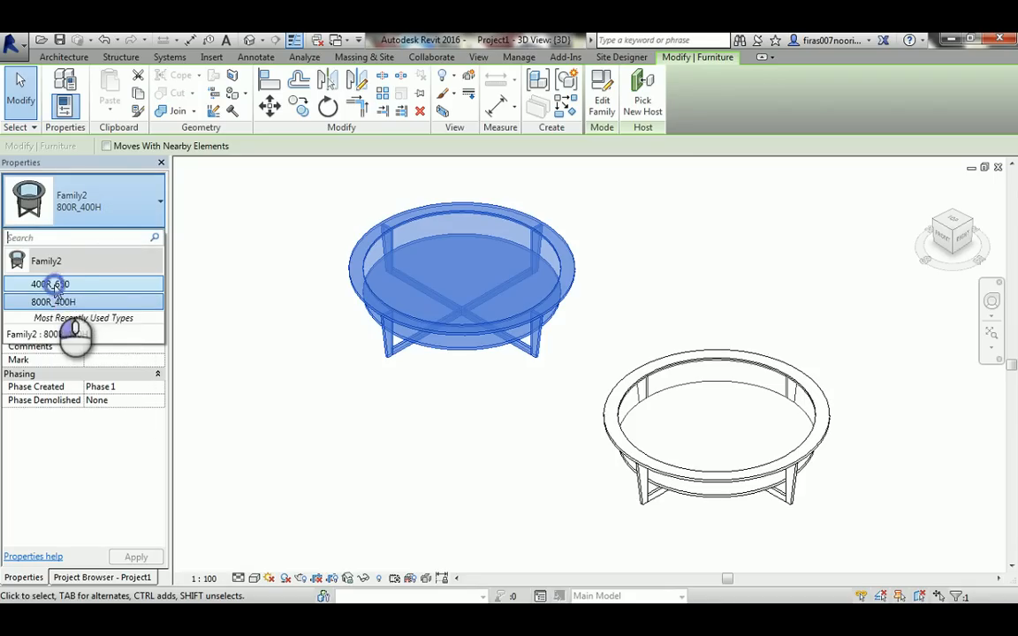
pyautogui.click(55, 292)
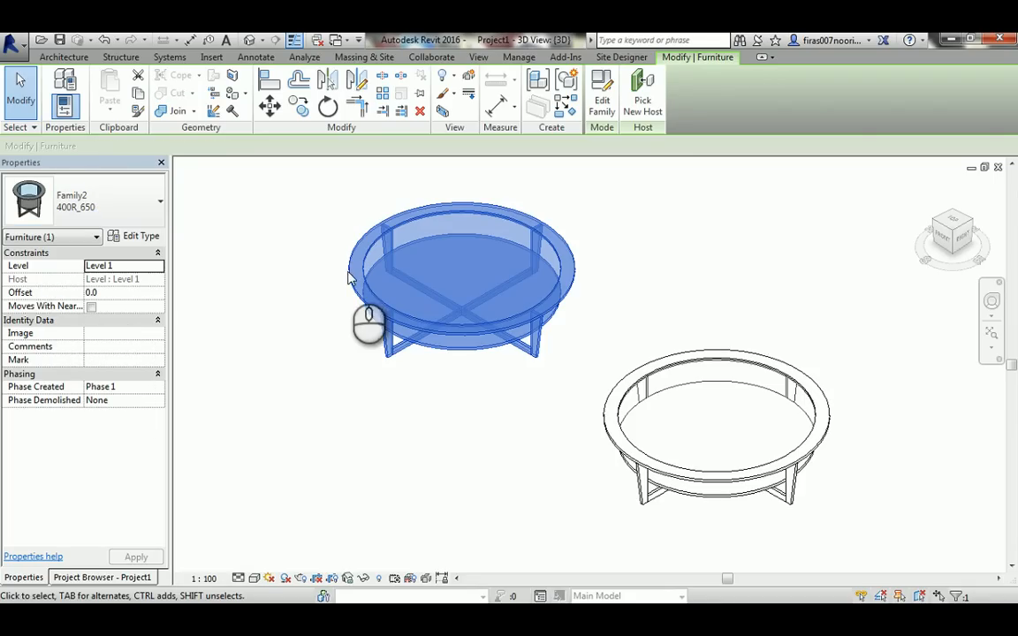
pyautogui.click(497, 389)
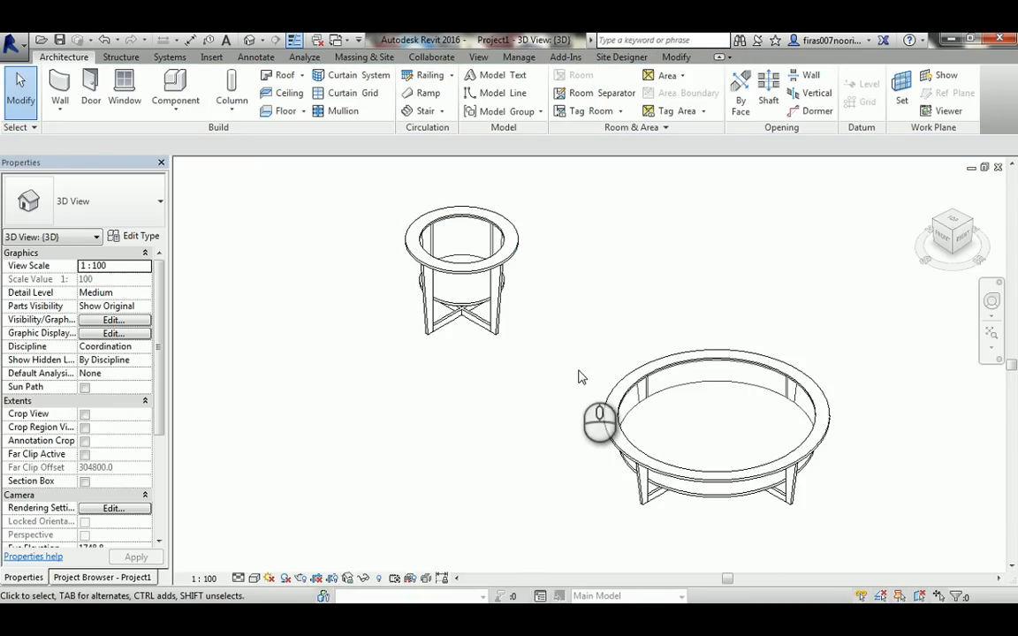
# Set the 3D view's visual style to Shaded and view both tables from a lower angle.
pyautogui.click(254, 578)
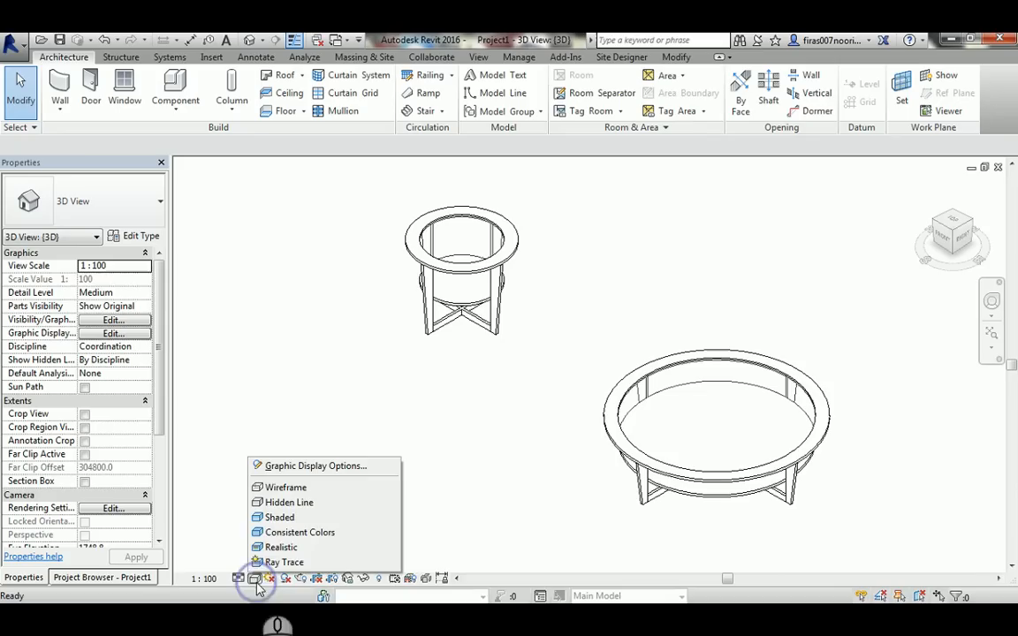
pyautogui.click(276, 519)
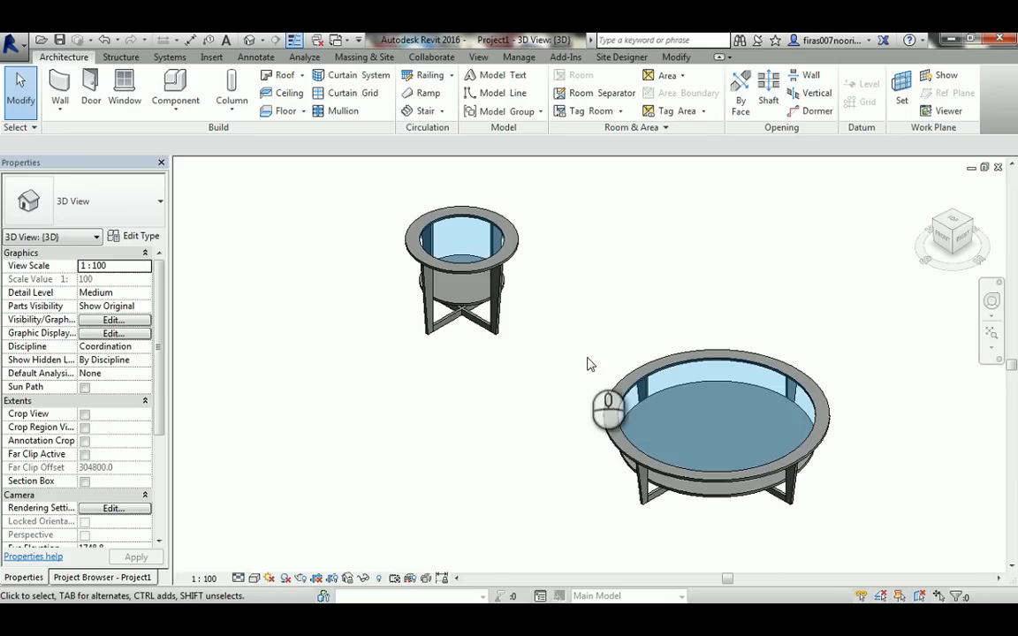
pyautogui.moveTo(590, 356)
pyautogui.keyDown('shift'); pyautogui.mouseDown(button='middle')
pyautogui.moveTo(645, 292)
pyautogui.moveTo(633, 286)
pyautogui.mouseUp(button='middle'); pyautogui.keyUp('shift')
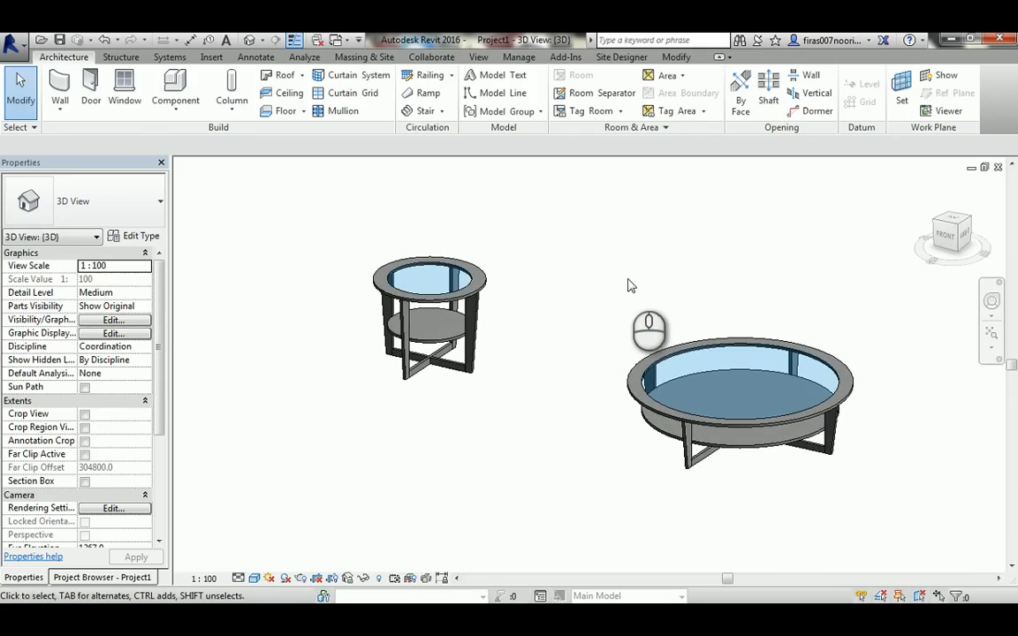